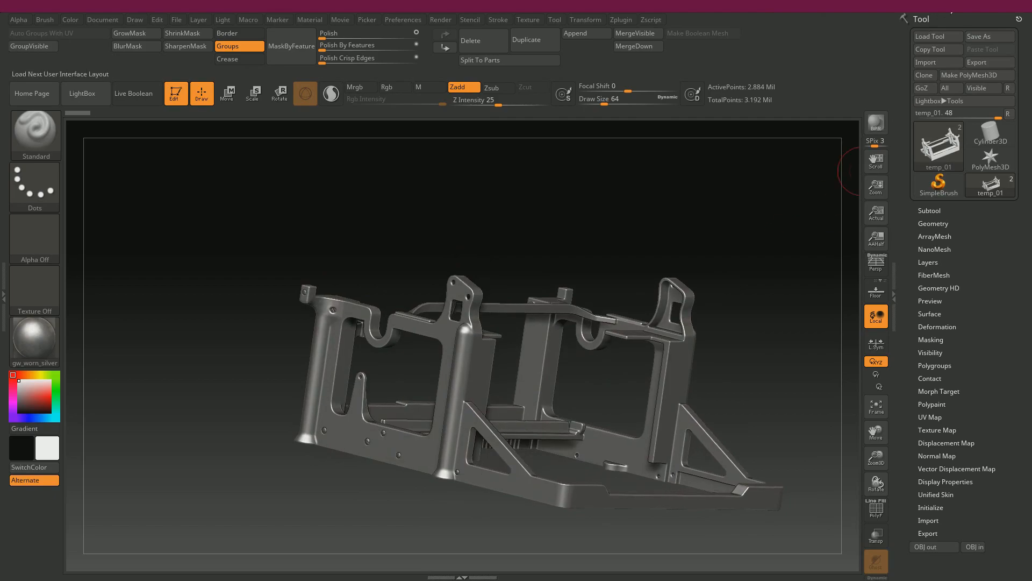
- Switch to Maya and create a new display layer named Zbrush in the typewriter scene
left_click(991, 13)
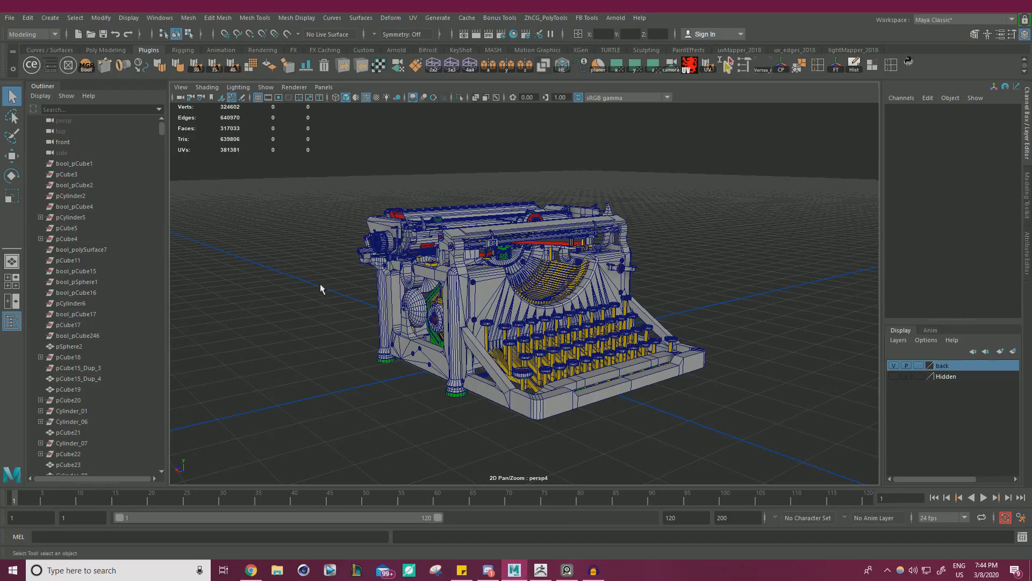
left_click_drag(320, 293, 441, 269, "alt")
scroll(555, 243, "up", 6)
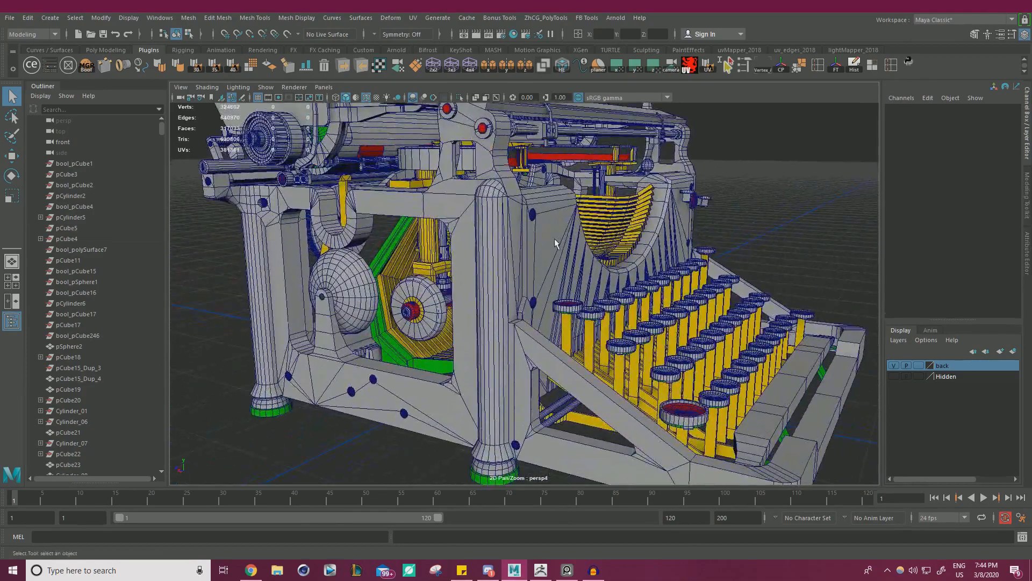
left_click(556, 243)
scroll(480, 267, "down", 5)
key("w")
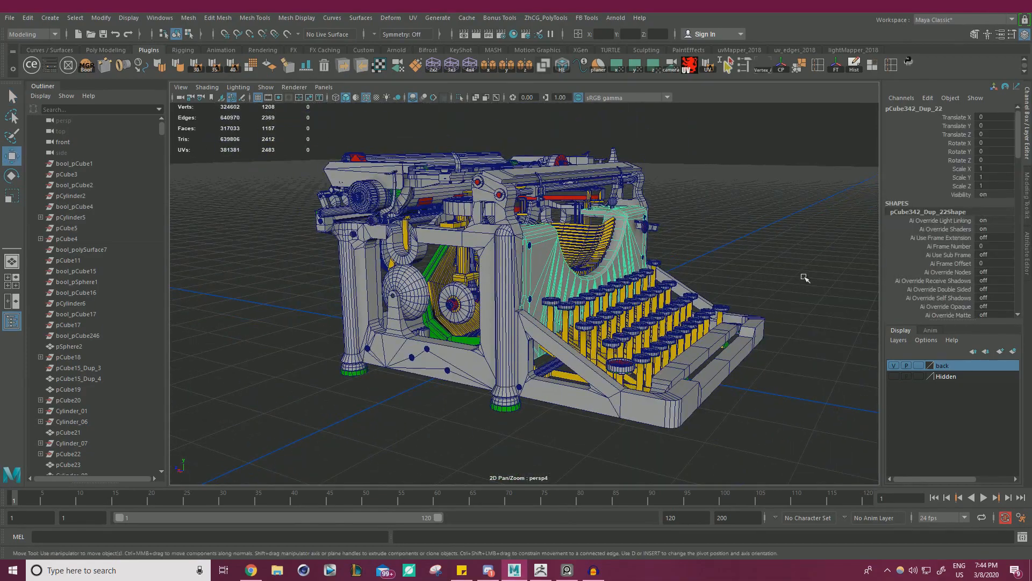
left_click(796, 274)
left_click(1001, 352)
double_click(942, 367)
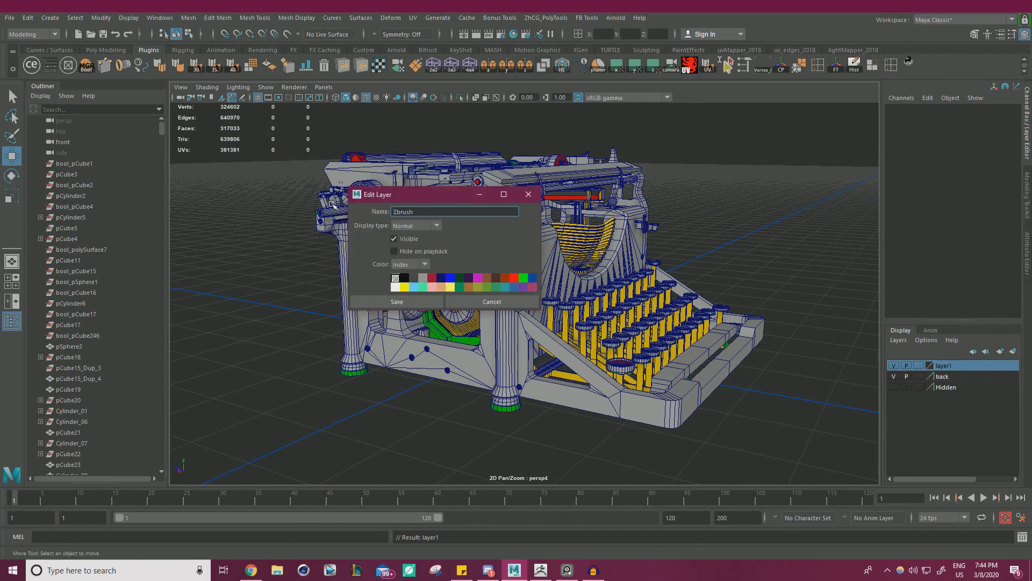
left_click(401, 303)
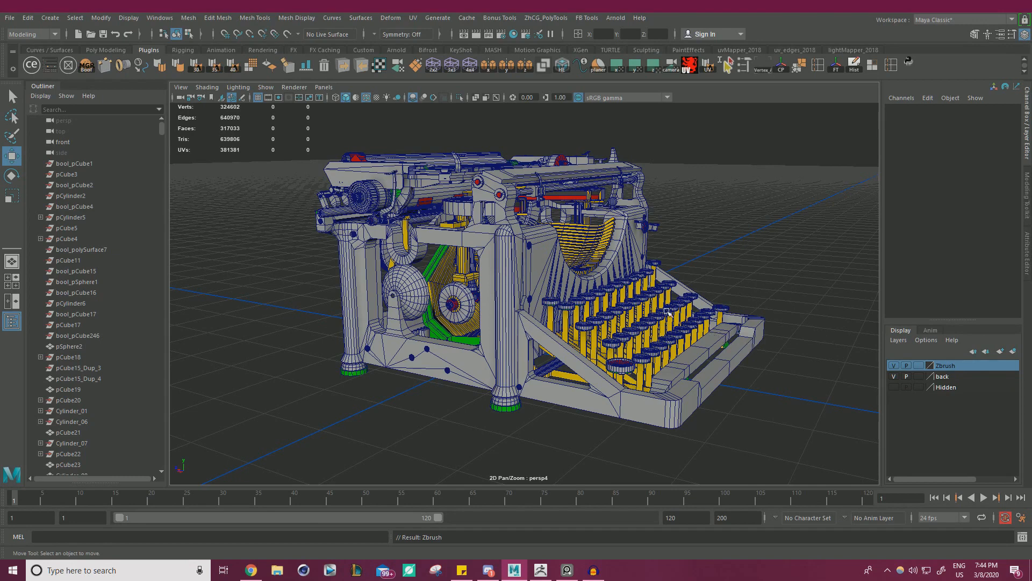
- Add the typewriter's main frame mesh to the Zbrush display layer and hide that layer
left_click(459, 242)
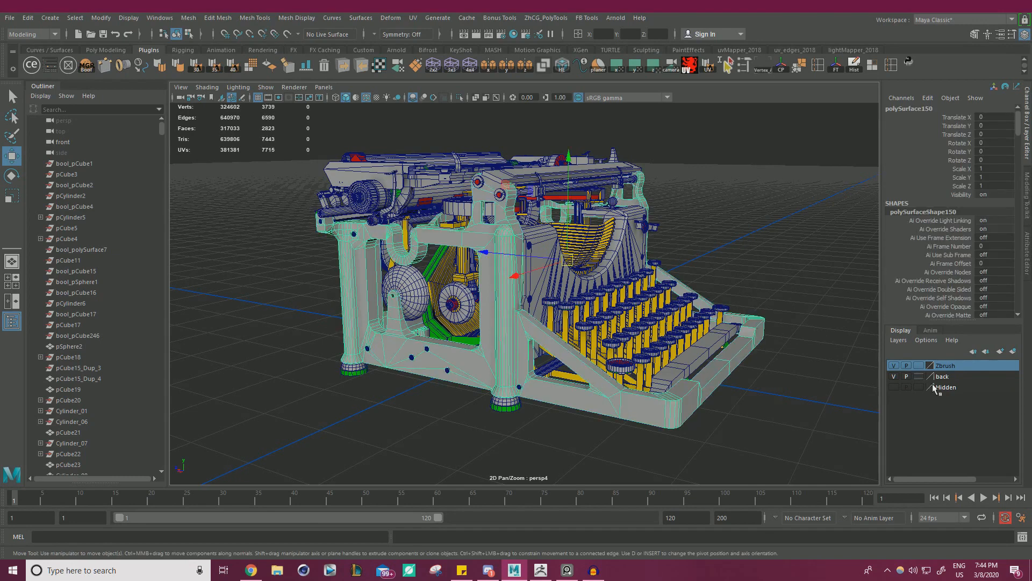
right_click(946, 369)
left_click(956, 396)
left_click(894, 368)
- Add the floating screws left around the hidden frame to the Zbrush display layer
left_click_drag(560, 269, 607, 270, "alt")
right_click_drag(607, 270, 672, 321, "alt")
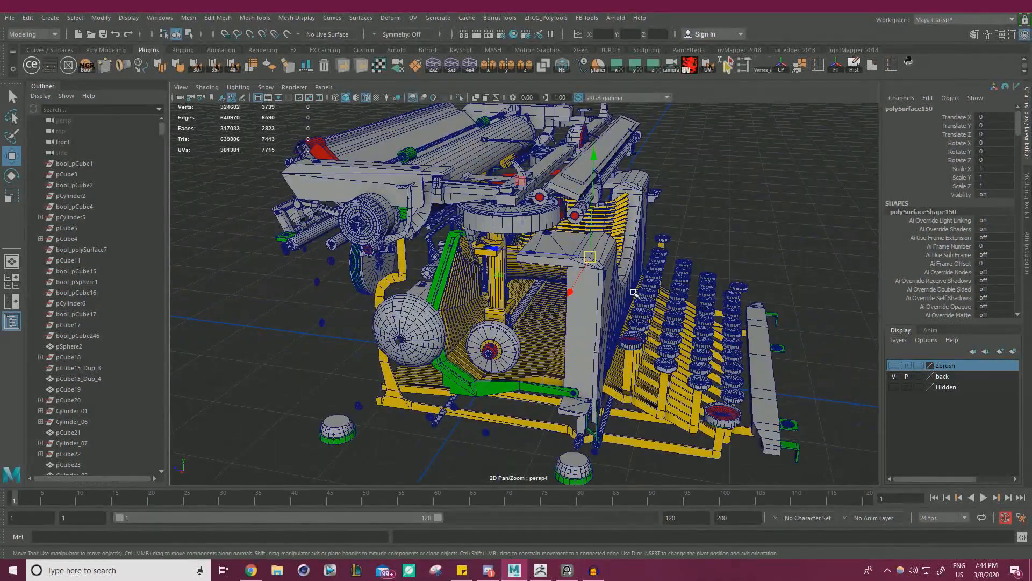
left_click_drag(532, 366, 958, 357, "alt")
right_click(958, 370)
left_click(958, 393)
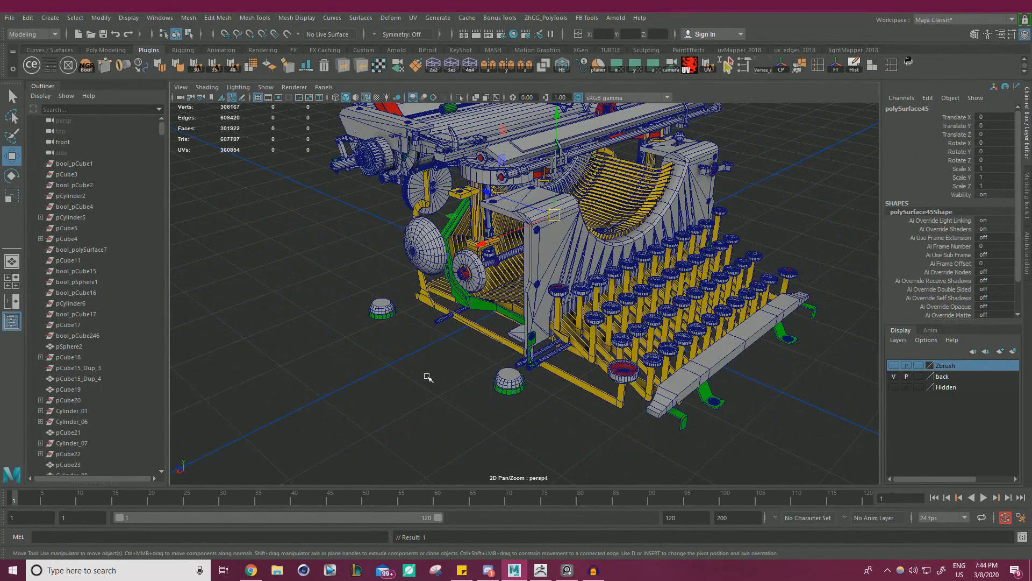
- Select the grey dome-shaped caps above the typewriter's four green feet and combine them into one mesh
left_click_drag(428, 376, 445, 340, "alt")
right_click_drag(444, 340, 518, 358, "alt")
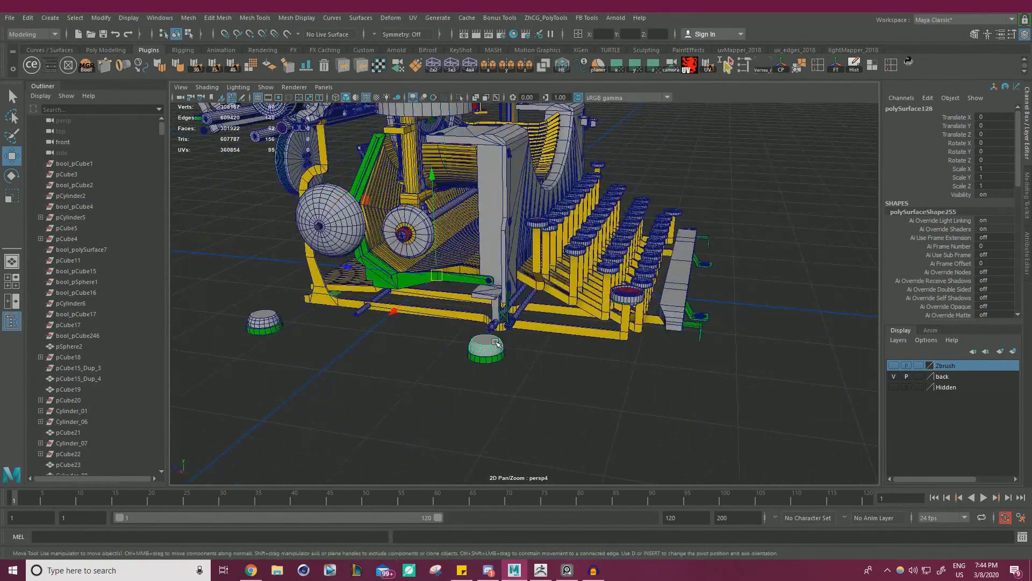
left_click(496, 343)
mouse_move(496, 343)
left_mouse_down("alt")
mouse_move(515, 293)
mouse_move(527, 324)
mouse_move(490, 345)
left_mouse_up("alt")
mouse_move(491, 346)
right_mouse_down("alt")
mouse_move(583, 321)
mouse_move(534, 344)
mouse_move(491, 326)
right_mouse_up("alt")
left_click(516, 329, "shift")
left_click_drag(492, 326, 550, 322, "alt")
left_click(377, 368, "shift")
left_click_drag(521, 352, 419, 350, "alt")
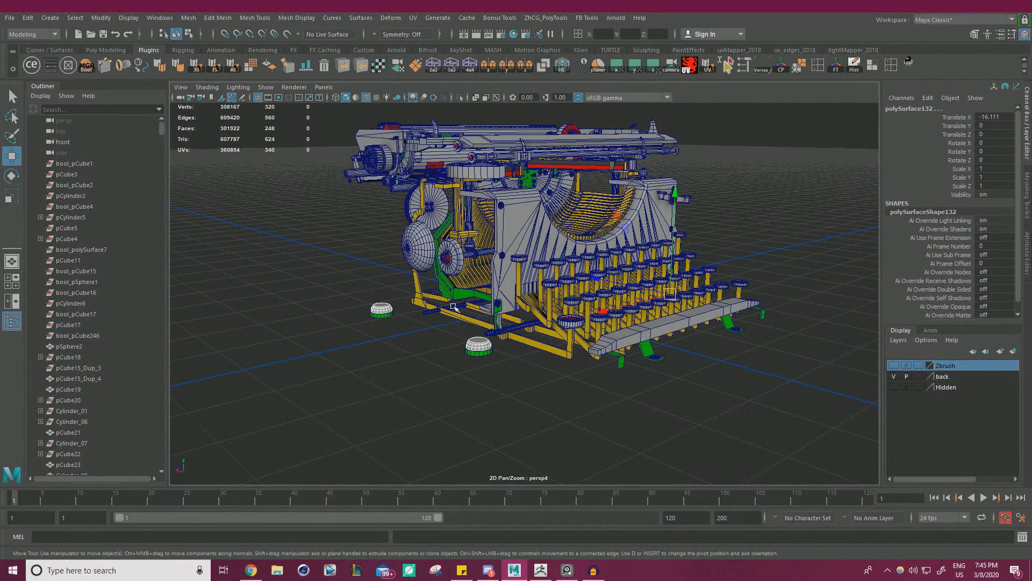
left_click(188, 17)
left_click(203, 53)
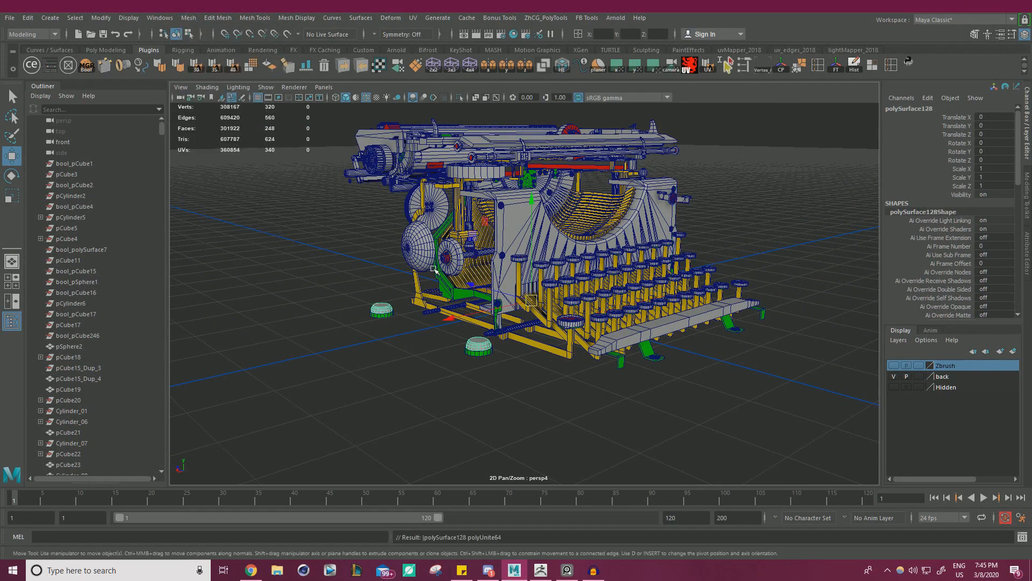
- Isolate the combined foot caps in the viewport
left_click(460, 98)
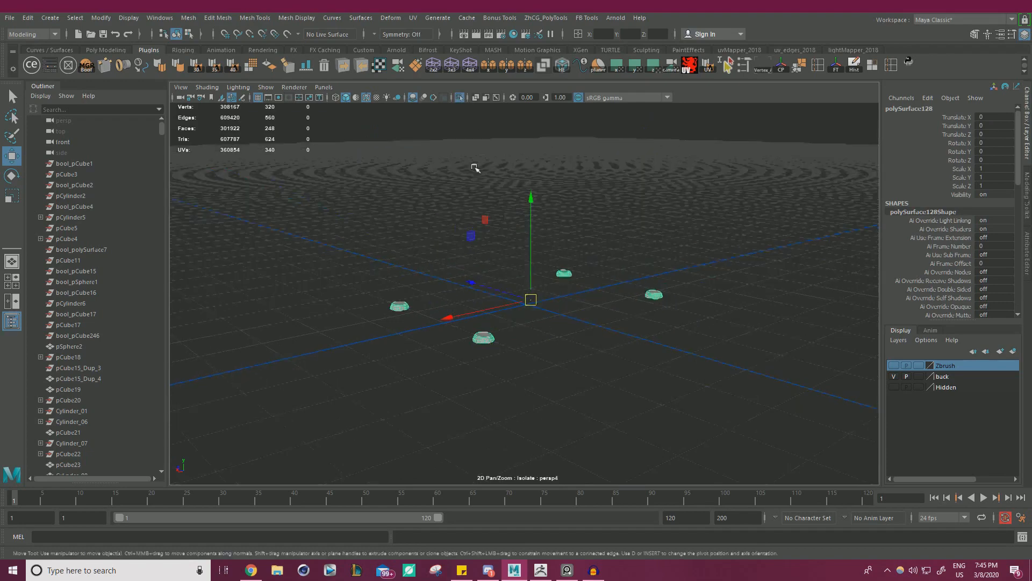
left_click_drag(475, 167, 438, 129, "alt")
left_click(445, 219)
left_click_drag(445, 219, 473, 279, "alt")
right_click_drag(472, 279, 484, 339, "alt")
middle_click_drag(484, 339, 531, 247, "alt")
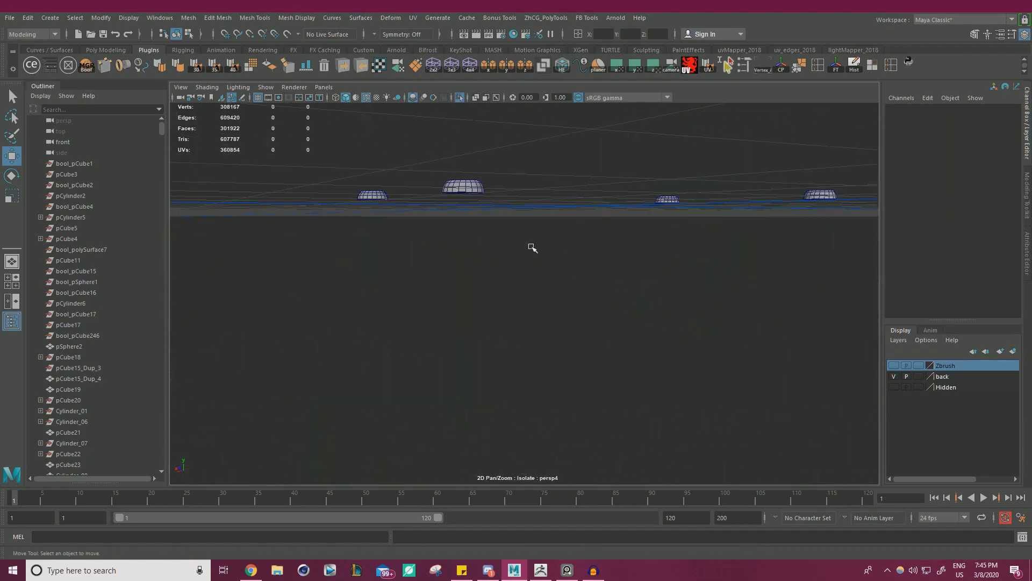
- Select the isolated foot caps mesh and open the UV Editor for it
left_click(467, 191)
right_click_drag(486, 196, 703, 295, "alt")
left_click_drag(702, 295, 652, 270, "alt")
right_click_drag(652, 270, 603, 264, "alt")
middle_click_drag(604, 263, 550, 212, "alt")
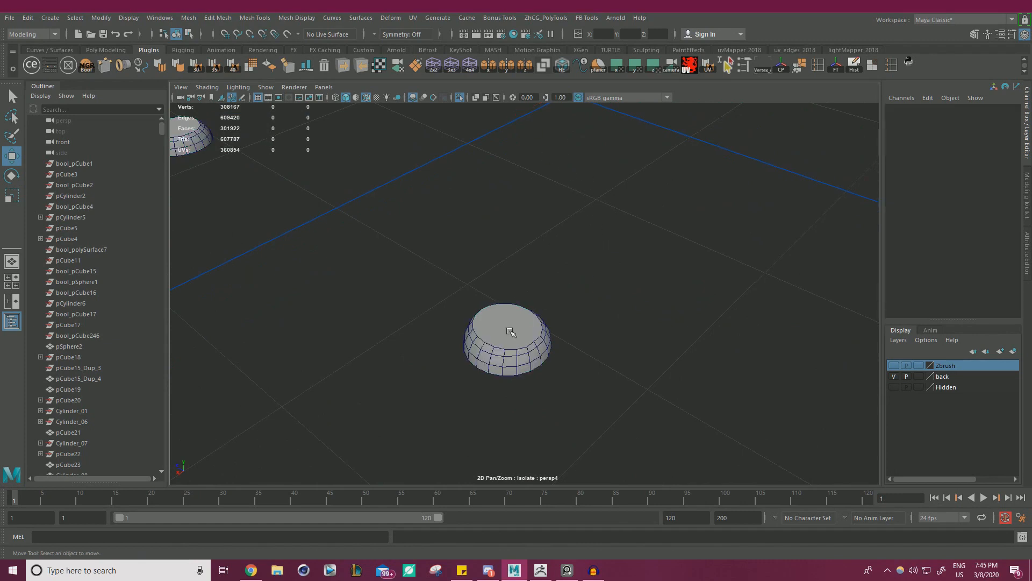
left_click(415, 20)
left_click(431, 37)
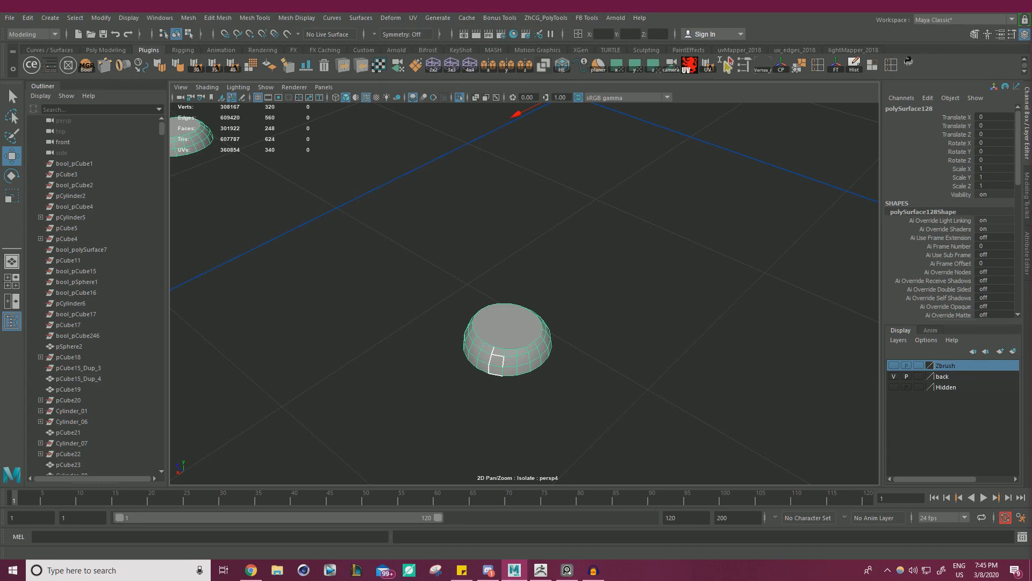
- Reselect the foot caps mesh in object mode and run the HE script on it
scroll(611, 249, "down", 5)
left_click_drag(591, 256, 567, 235, "alt")
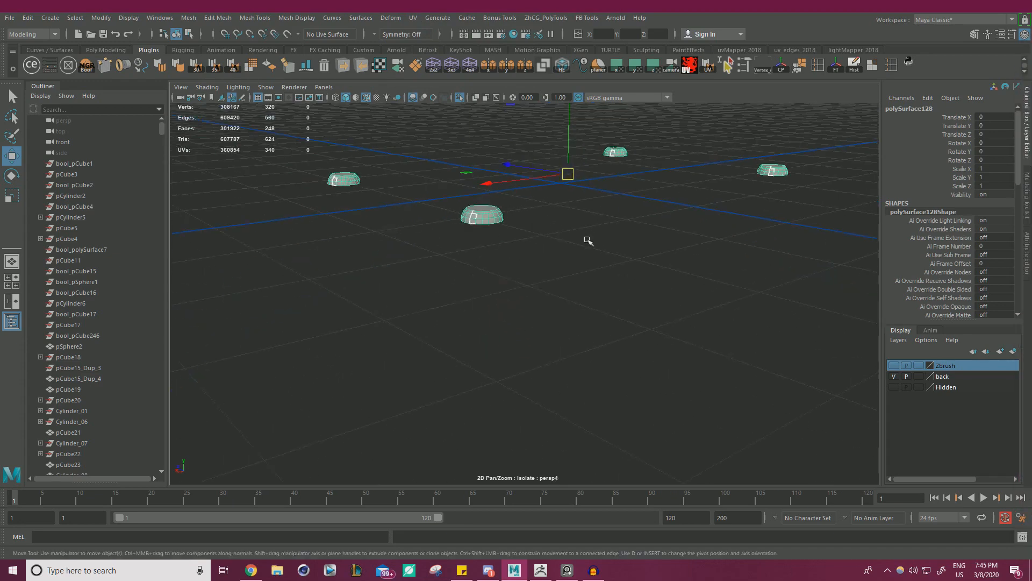
scroll(568, 235, "up", 1)
mouse_move(500, 224)
right_mouse_down()
mouse_move(526, 216)
mouse_move(491, 213)
mouse_move(508, 224)
right_mouse_up()
left_click(612, 253)
left_click(486, 206)
middle_click_drag(547, 185, 542, 197, "alt")
scroll(541, 196, "up", 3)
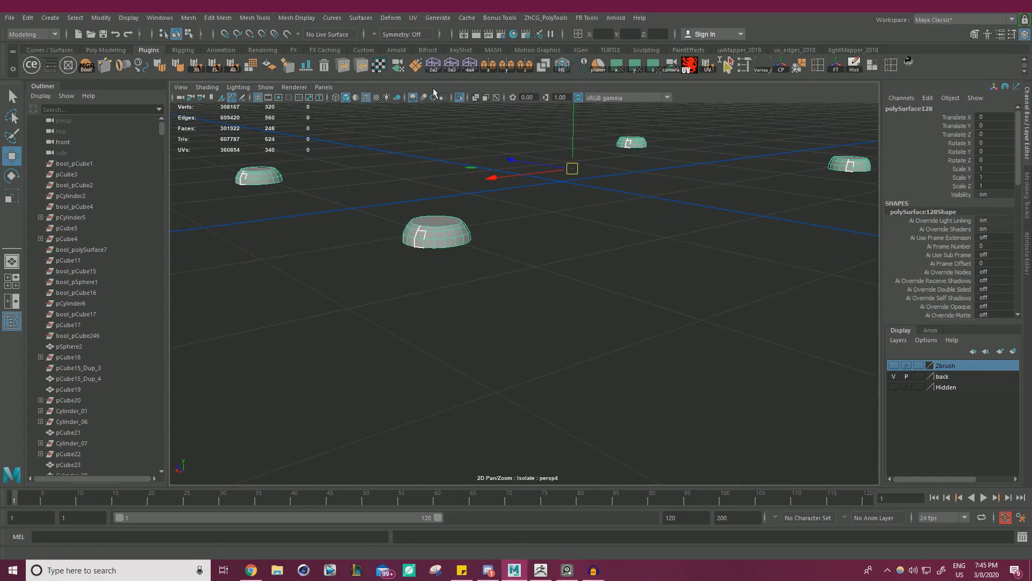
left_click(562, 70)
- Switch the foot caps mesh to component selection and select all faces of the four caps
left_click_drag(586, 203, 544, 249, "alt")
left_click(573, 237)
left_click_drag(503, 283, 453, 295, "alt")
right_click_drag(441, 316, 465, 306)
left_click(477, 309)
scroll(504, 299, "down", 2)
left_click_drag(504, 299, 571, 242, "alt")
right_click_drag(534, 226, 536, 257)
left_click_drag(322, 161, 748, 333)
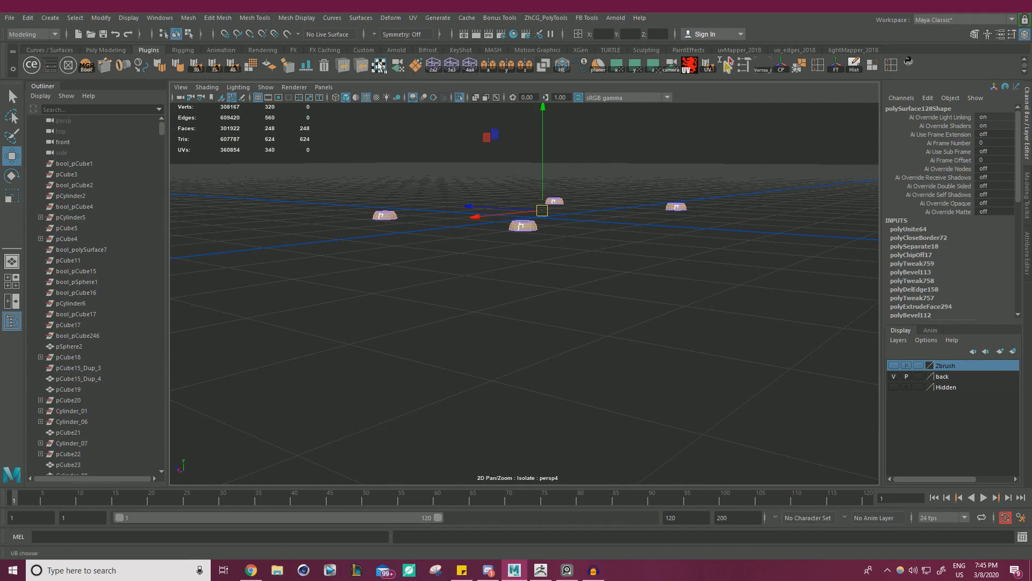
- Rework the selected foot caps' UVs in the UV Editor so the UV borders follow each cap's upper and lower rims
left_click(379, 65)
left_click_drag(1031, 48, 456, 58)
right_click_drag(514, 283, 439, 262)
left_click(547, 314)
left_click_drag(548, 314, 479, 275)
left_click(627, 330)
left_click_drag(627, 329, 644, 310)
left_click(541, 346)
left_click_drag(540, 345, 366, 351)
left_click(588, 426)
left_click_drag(588, 426, 720, 445)
left_click(567, 446)
left_click_drag(566, 446, 532, 506)
right_click_drag(479, 250, 511, 250)
left_click(511, 188)
left_click_drag(544, 57, 1031, 301)
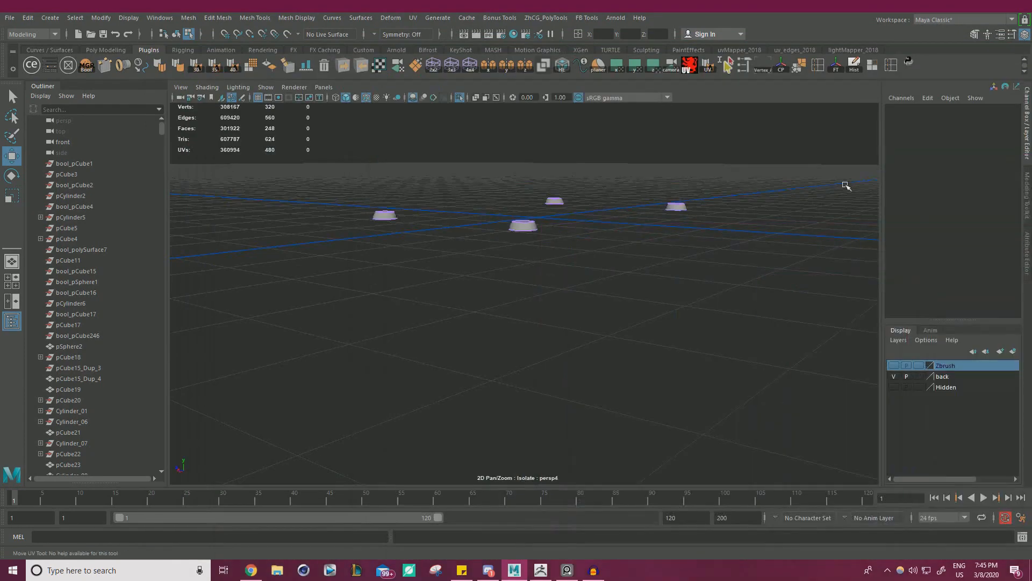
- Select the foot caps mesh in object mode and export it with the Export_Object script
left_click_drag(492, 173, 470, 196, "alt")
scroll(471, 198, "up", 4)
right_click_drag(484, 213, 532, 198)
left_click(620, 314)
left_click(498, 209)
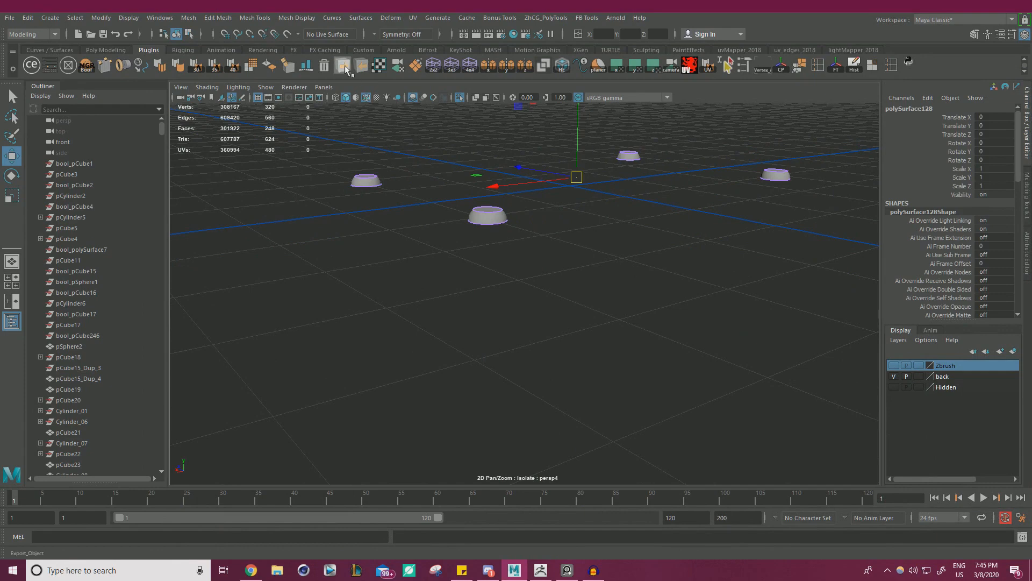
left_click(345, 66)
left_click(767, 141)
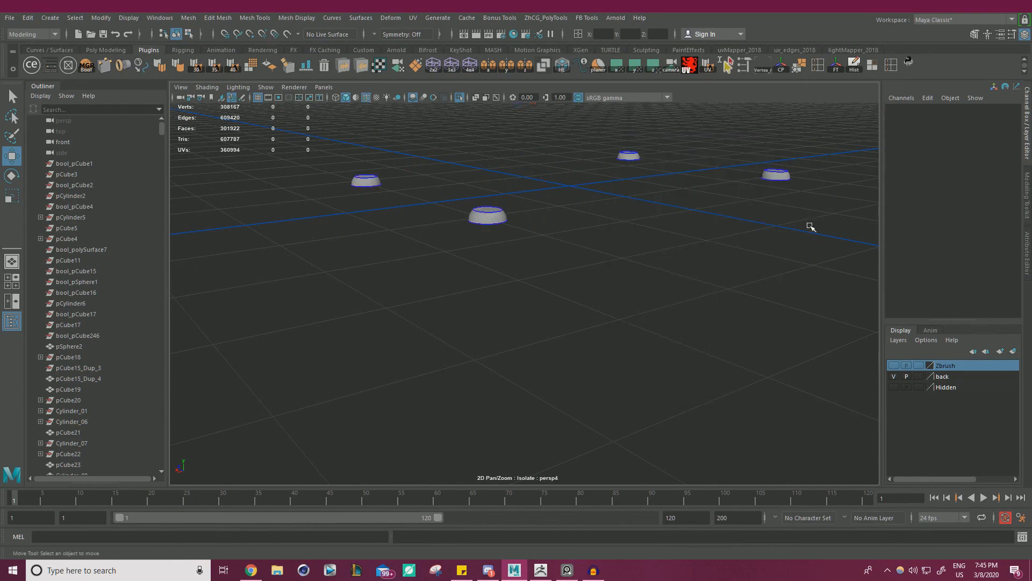
- Switch to ZBrush and append a PolyMesh3D star as a new subtool of the frame tool
left_click(540, 569)
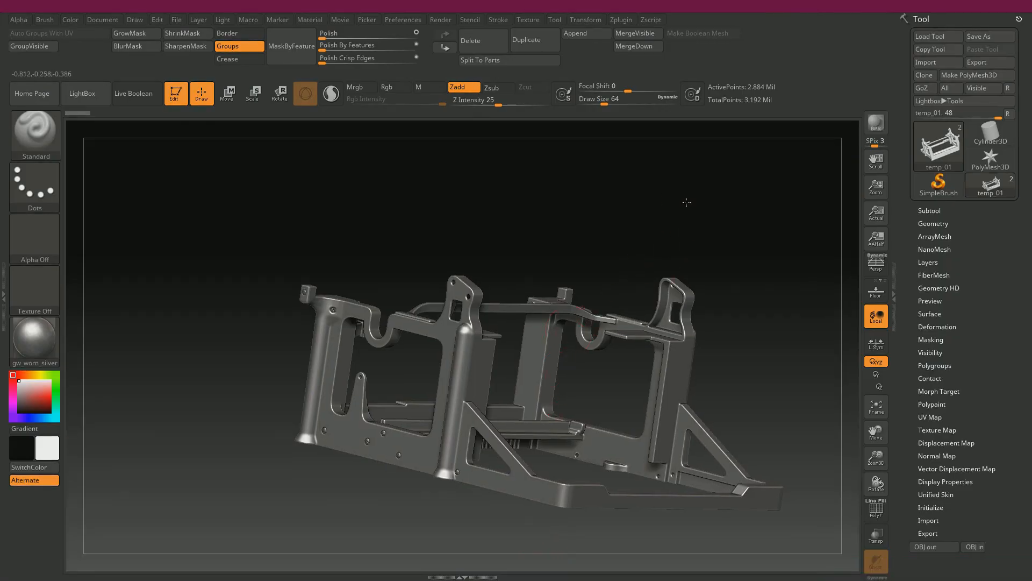
left_click_drag(685, 202, 697, 205)
left_click(930, 210)
scroll(968, 377, "down", 2)
left_click(997, 461)
left_click(769, 383)
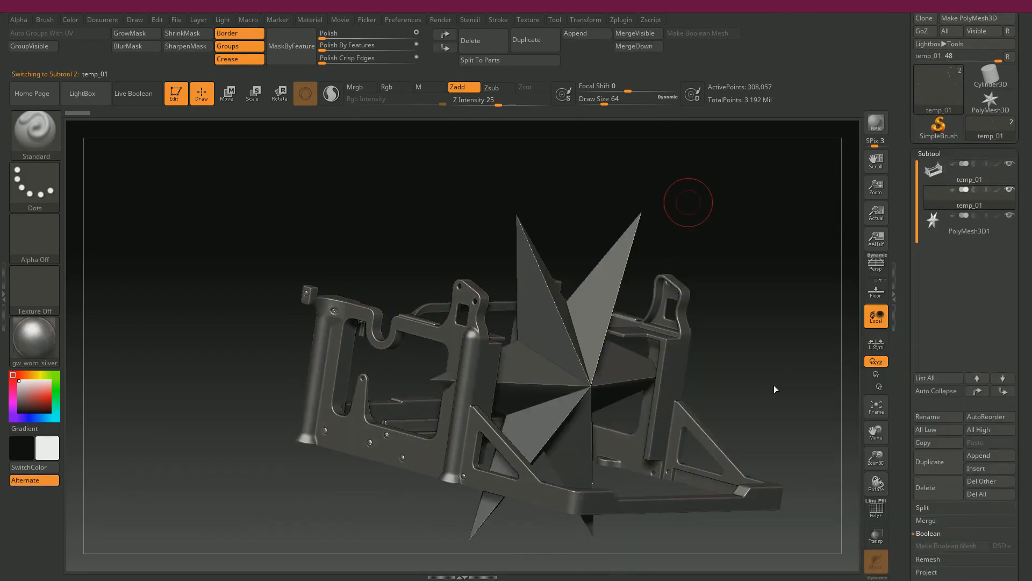
scroll(941, 409, "down", 10)
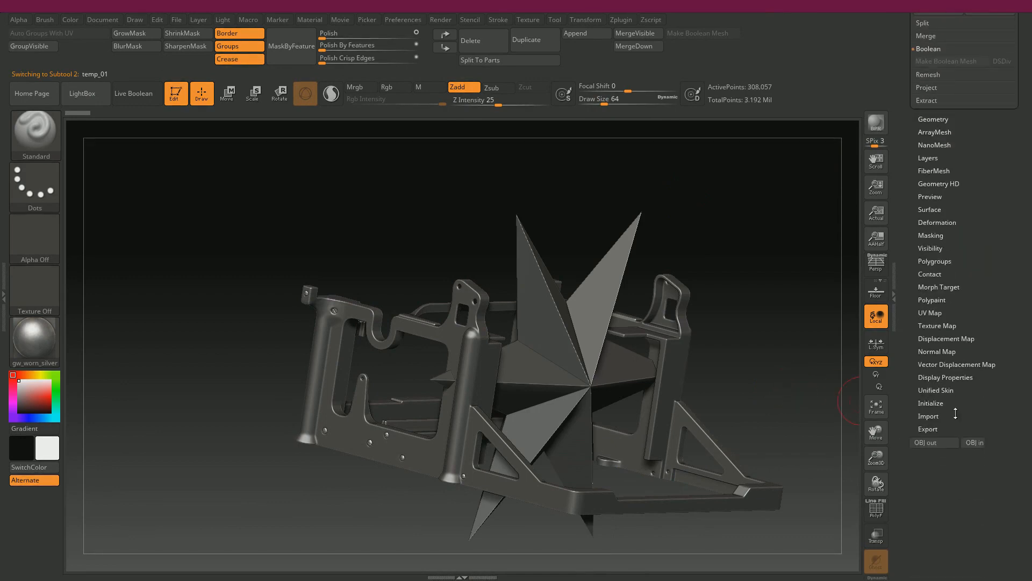
left_click(976, 444)
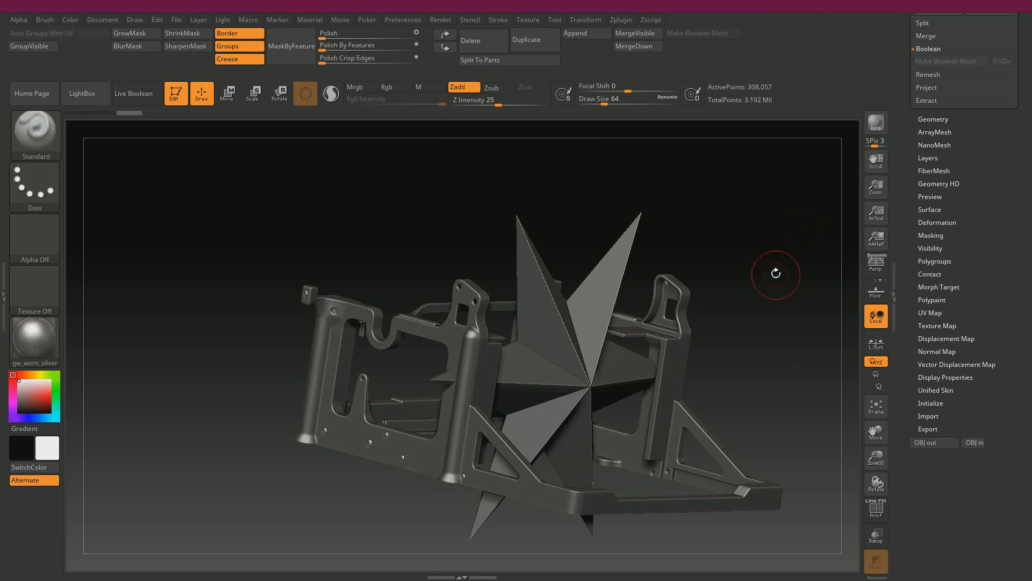
scroll(942, 204, "up", 10)
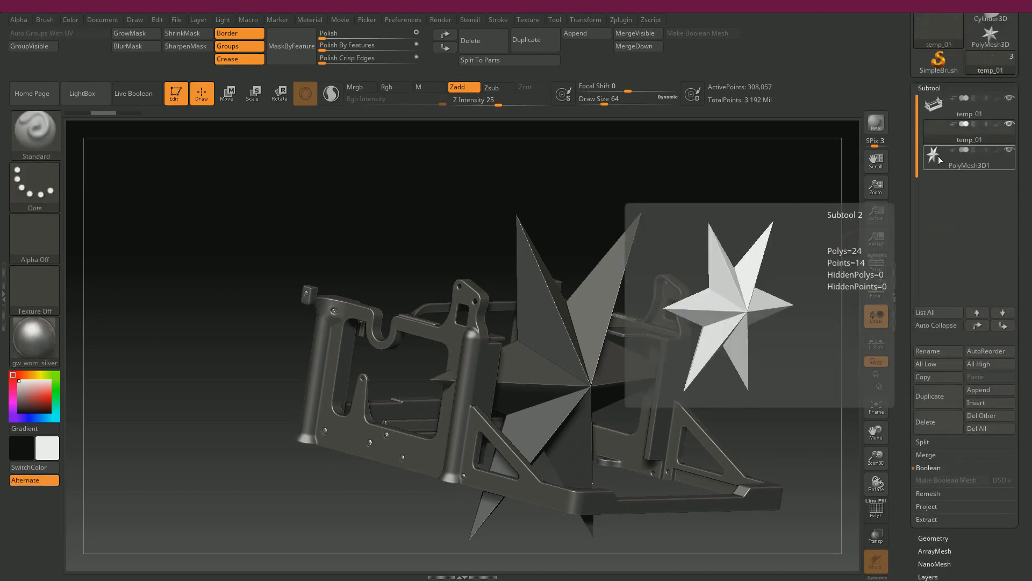
- Replace the PolyMesh3D1 star subtool with the exported foot caps by importing the OBJ into it
left_click(938, 160)
scroll(938, 216, "down", 8)
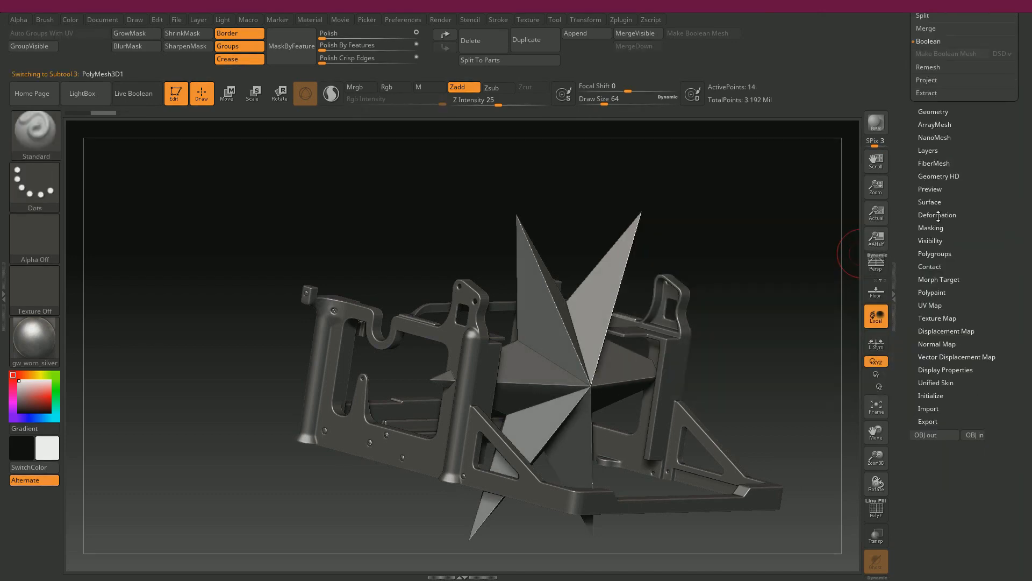
left_click(973, 435)
left_click_drag(685, 242, 565, 213)
left_click_drag(198, 339, 279, 185, "alt")
left_click_drag(557, 353, 695, 376, "alt")
left_click_drag(291, 562, 382, 301, "alt")
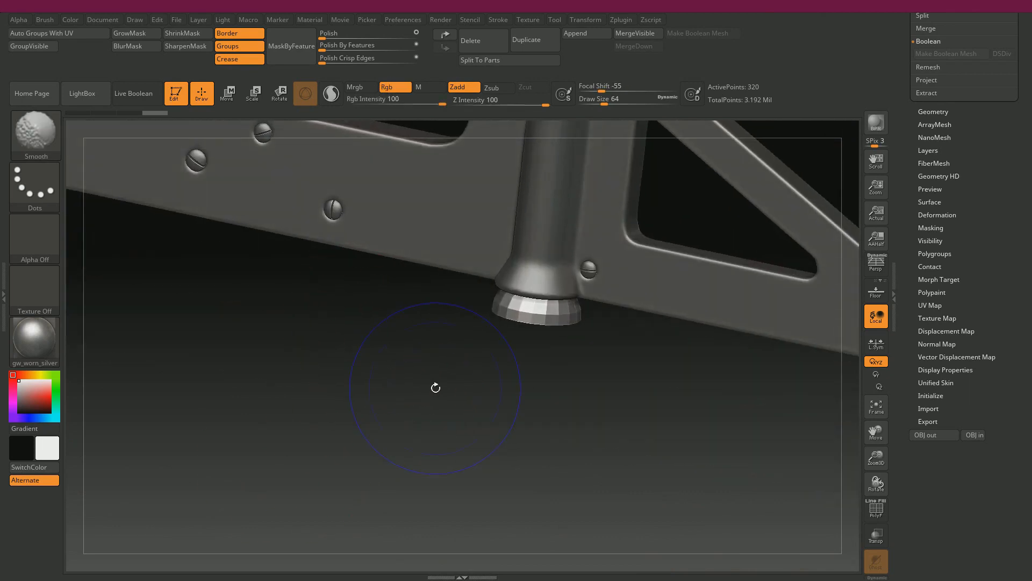
- Show the polyframe and assign the foot caps' polygroups automatically from their UVs
key("shift+f")
left_click(68, 37)
left_click_drag(470, 442, 423, 397, "alt")
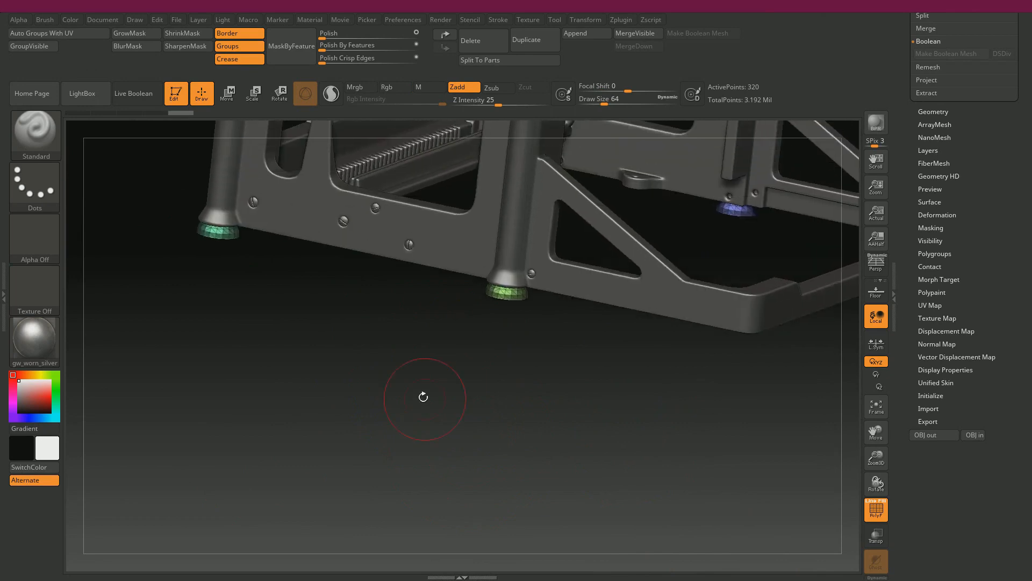
left_click_drag(393, 331, 445, 261, "alt")
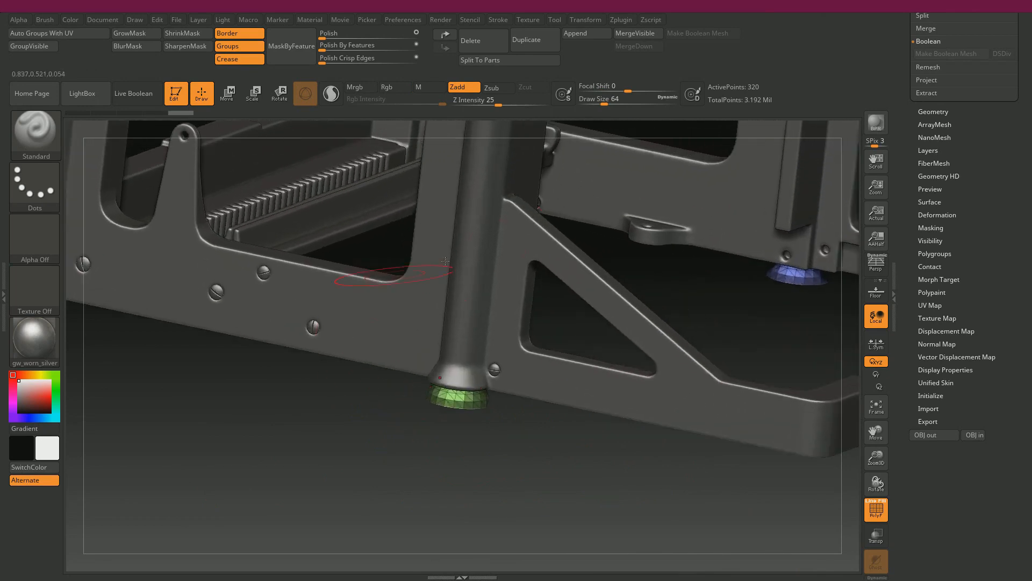
- Convert the foot caps to DynaMesh at resolution 1016 and hide the polyframe
left_click(933, 111)
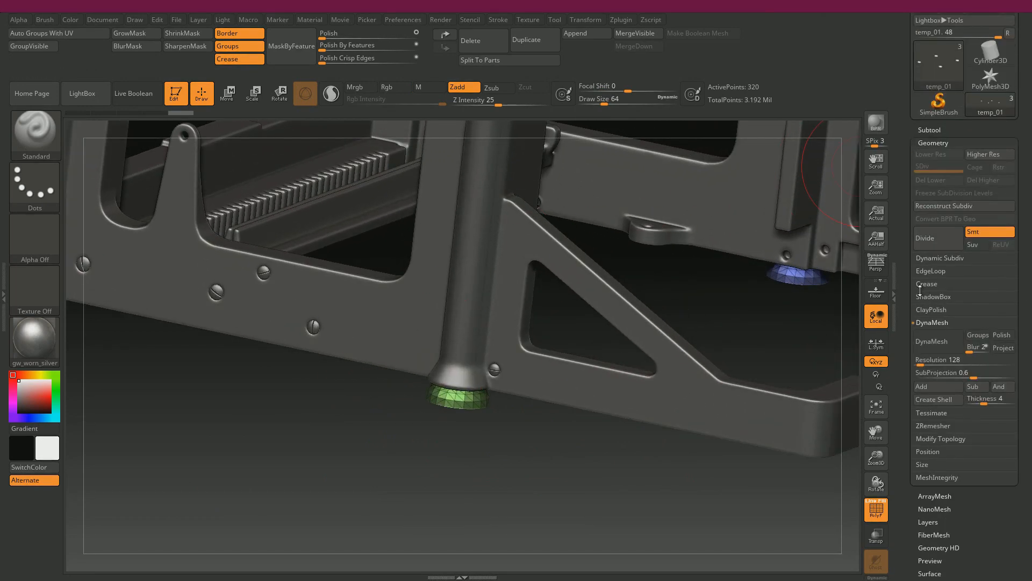
left_click_drag(918, 365, 928, 366)
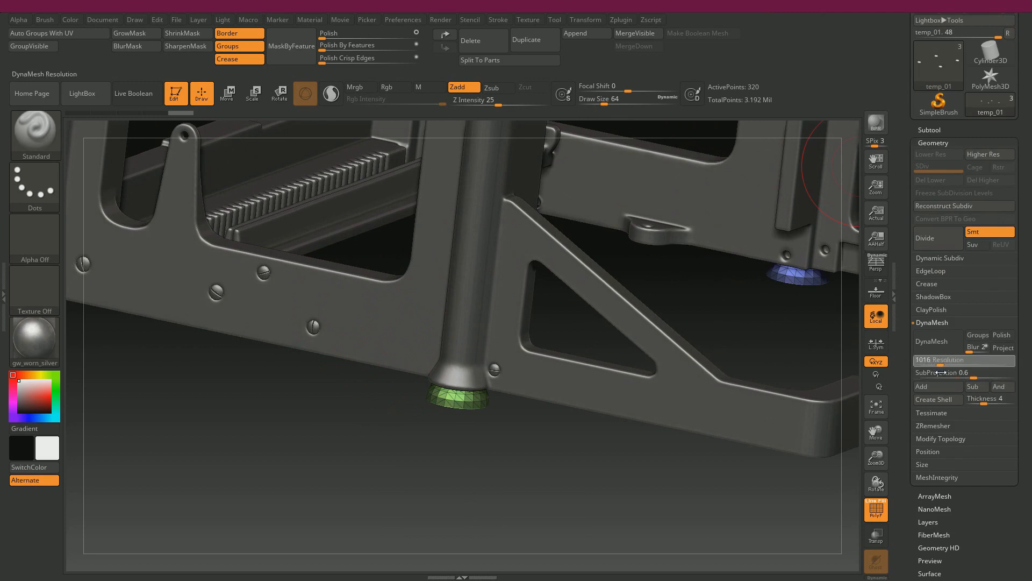
left_click_drag(941, 372, 940, 372)
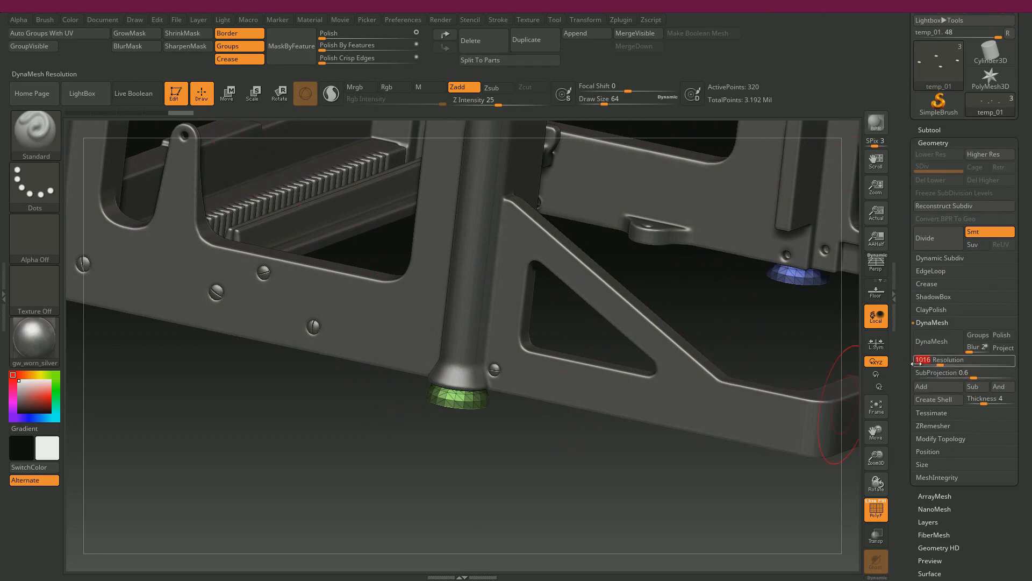
left_click(945, 347)
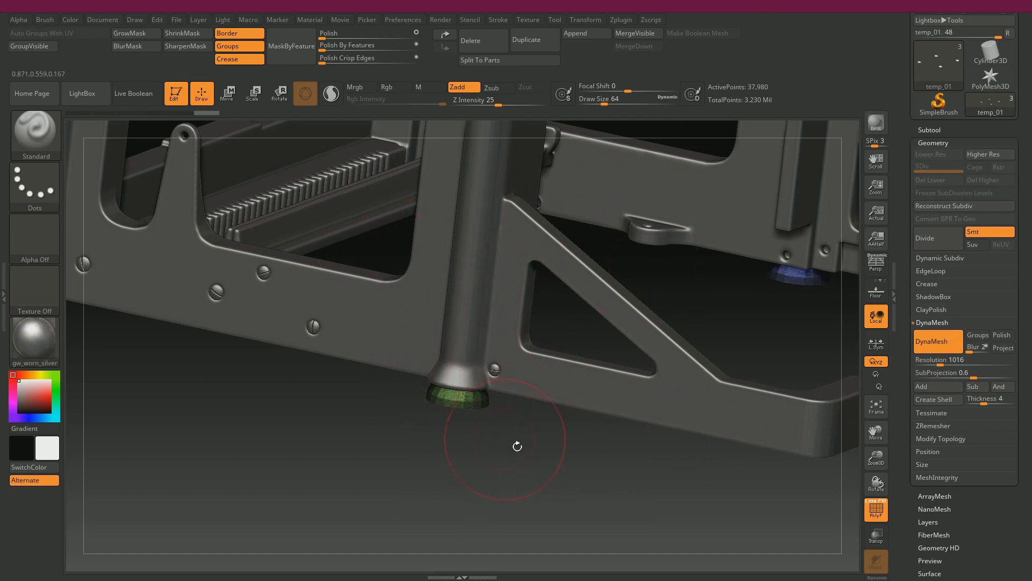
left_click_drag(521, 474, 521, 465)
key("shift+f")
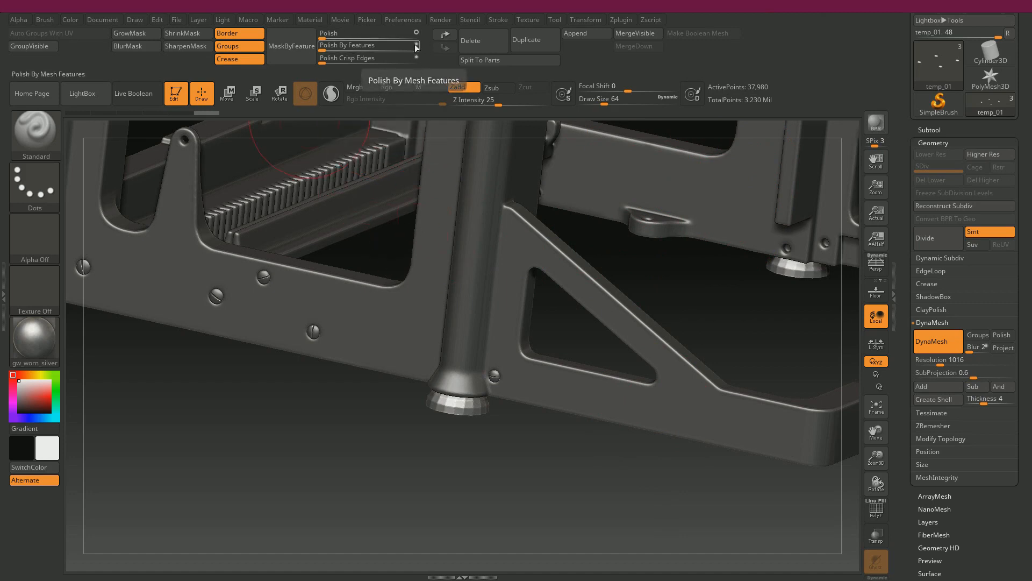
- Polish the foot caps by features and check their smoothed shape against the frame's legs
mouse_move(321, 47)
left_mouse_down()
mouse_move(361, 49)
mouse_move(321, 48)
left_mouse_up()
left_click_drag(363, 422, 350, 167)
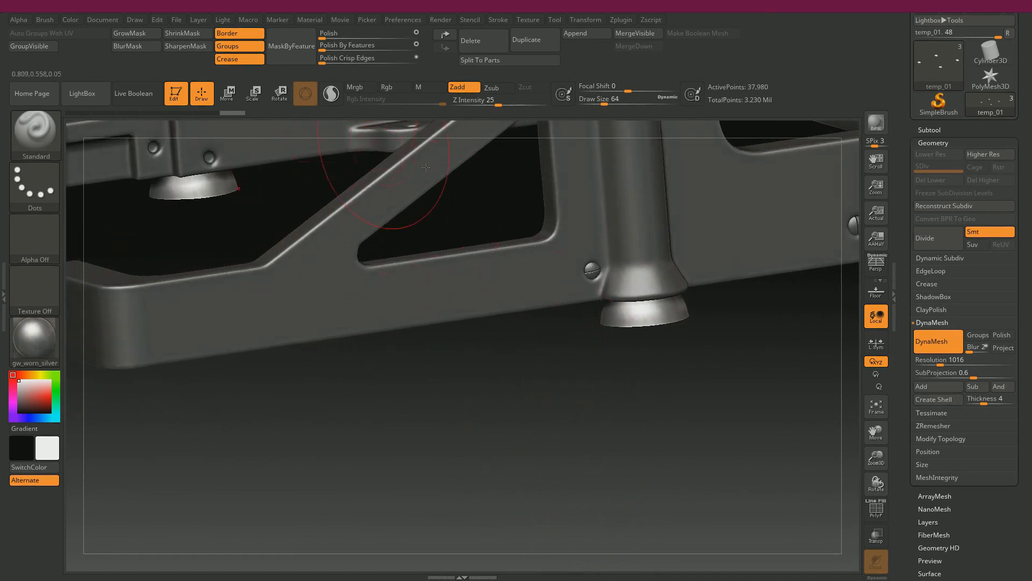
key("shift+f")
left_click_drag(603, 344, 481, 395)
left_click_drag(621, 137, 585, 22, "alt")
left_click_drag(707, 305, 677, 214)
left_click_drag(413, 325, 401, 462, "alt")
left_click_drag(269, 425, 312, 70, "alt")
mouse_move(392, 456)
left_mouse_down("alt")
mouse_move(398, 440)
mouse_move(408, 449)
left_mouse_up("alt")
key("shift+f")
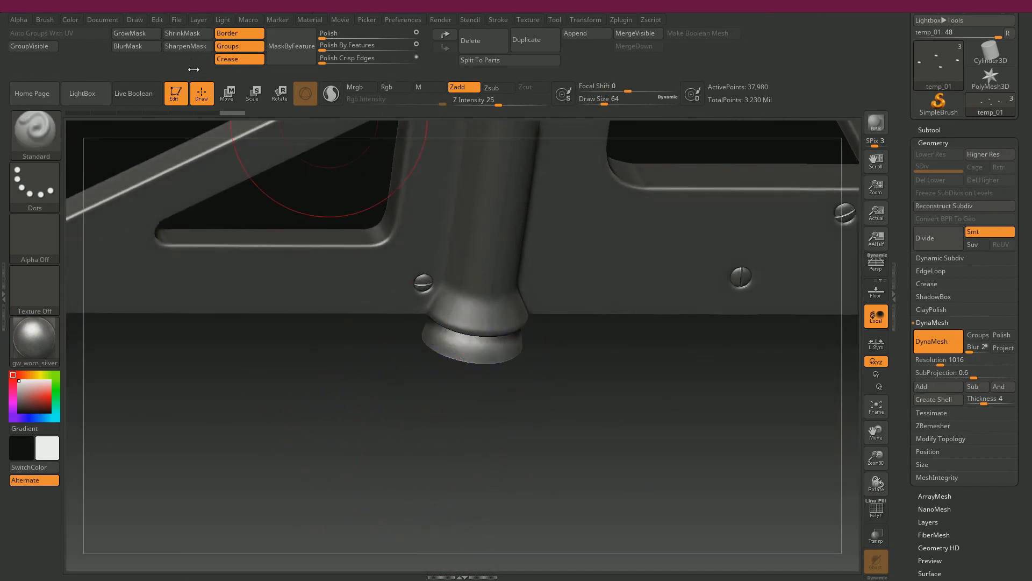
- Turn off the Border and Crease options, leaving only Groups on, and polish the foot caps again
left_click(226, 34)
left_click(228, 59)
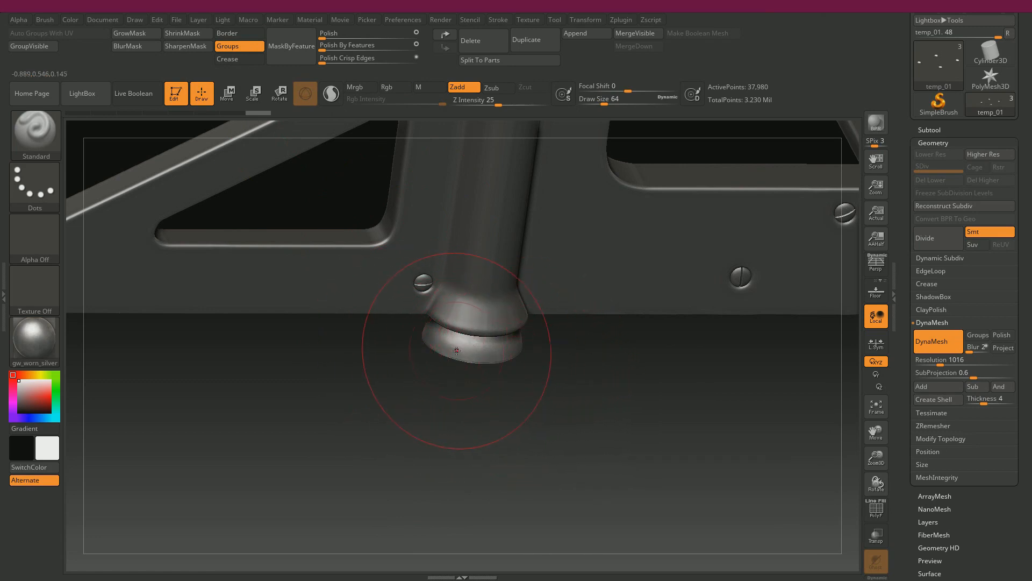
left_click_drag(585, 394, 441, 294)
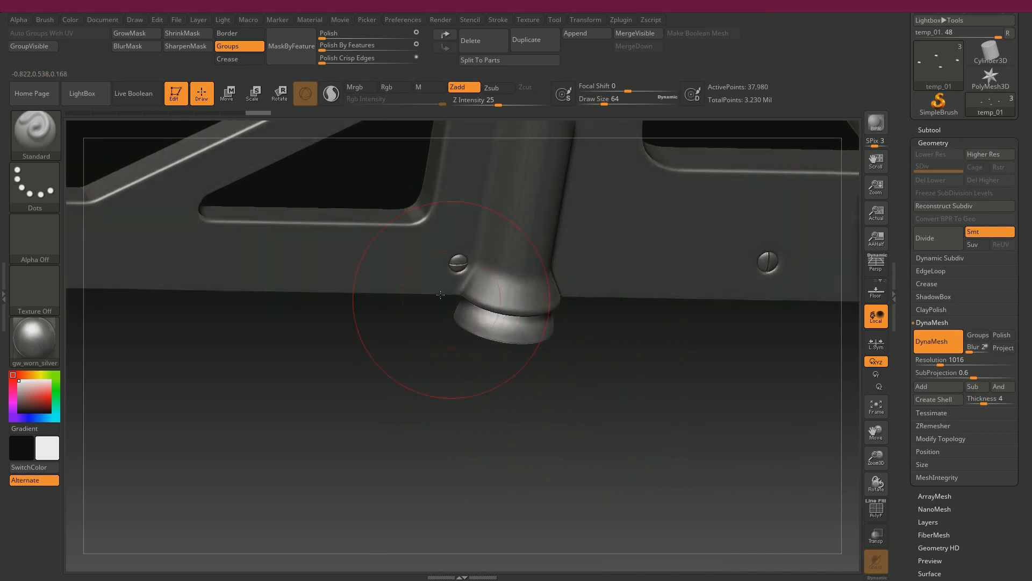
key("ctrl+shift+z")
left_click(138, 34)
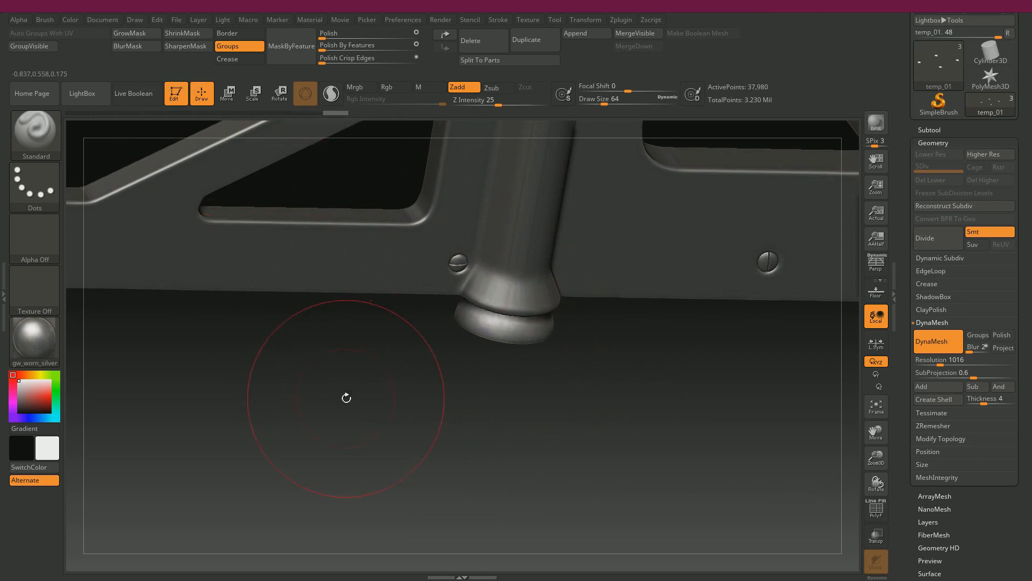
left_click_drag(668, 394, 649, 406)
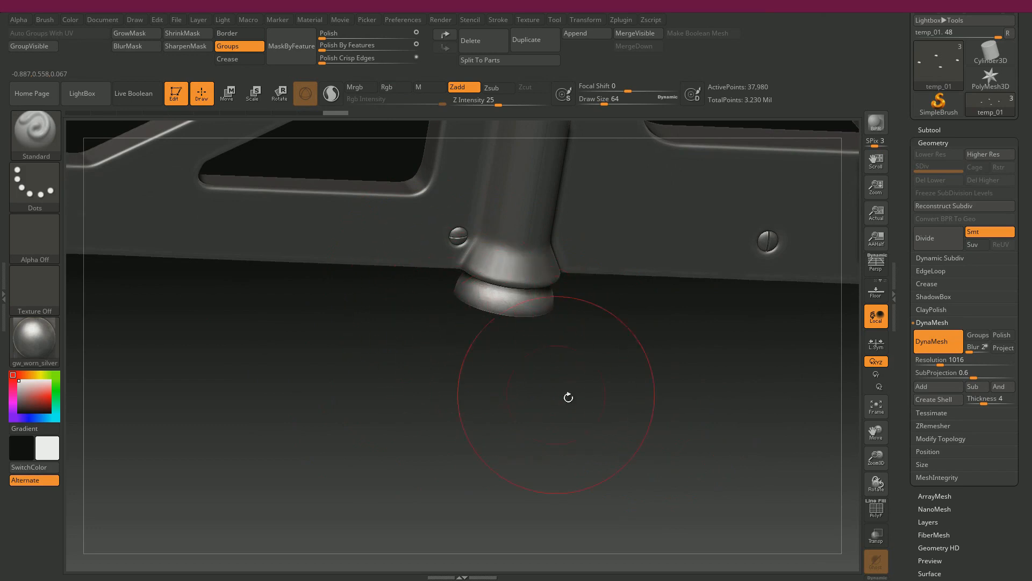
key("ctrl")
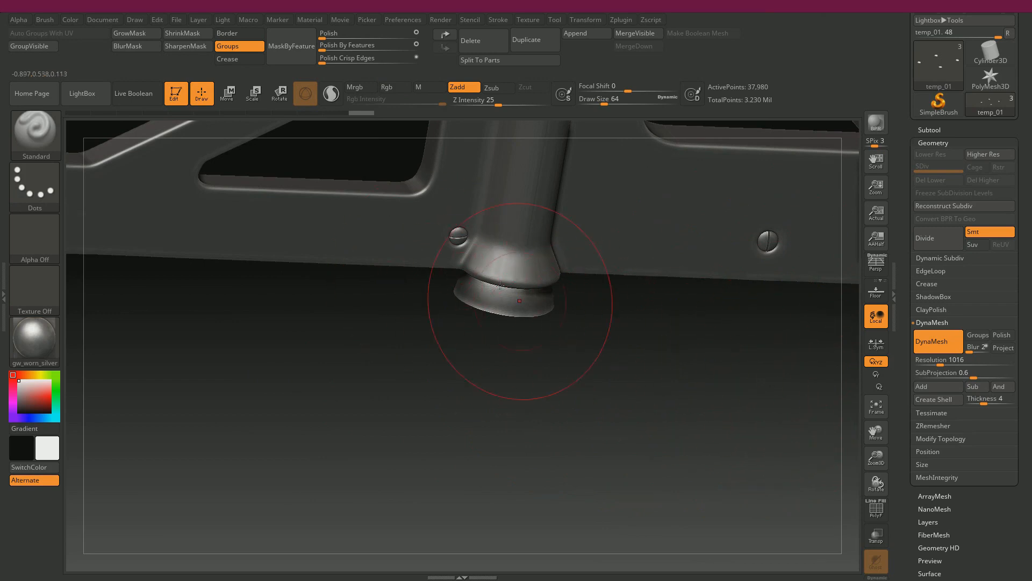
- Switch the Polish mode to its closed-circle option and polish the foot caps
left_click(416, 34)
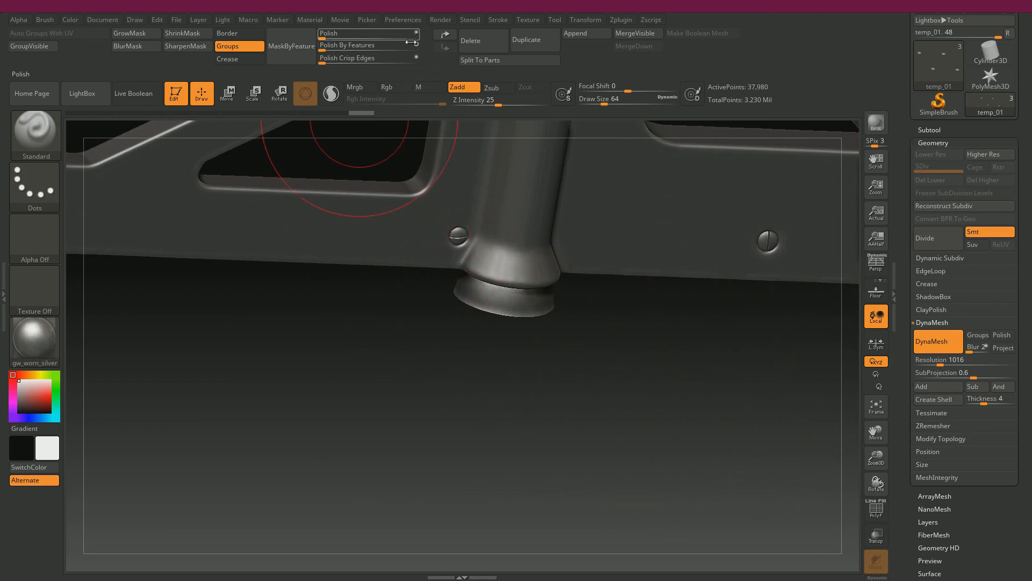
left_click(321, 40)
left_click(335, 40)
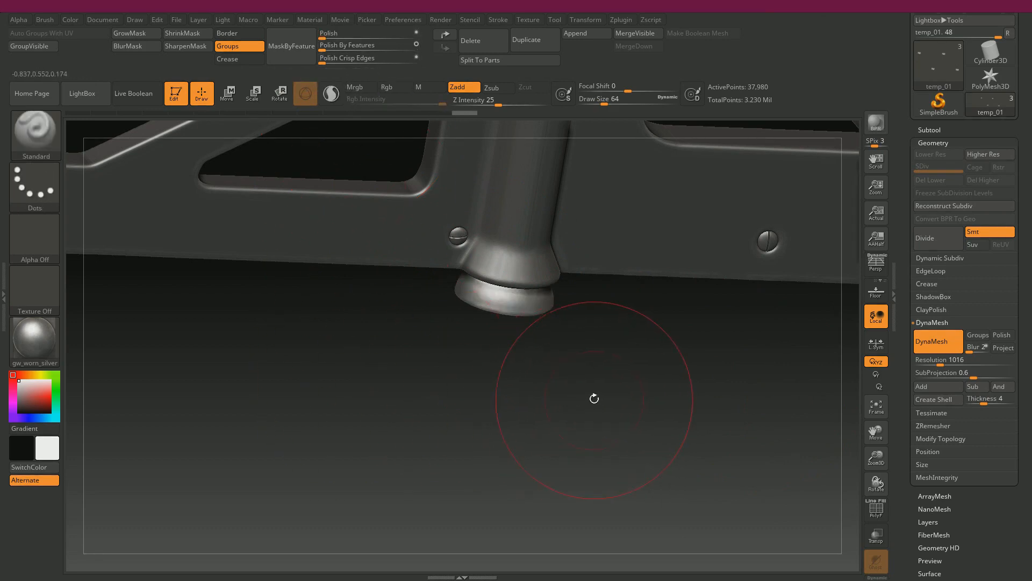
left_click_drag(404, 395, 480, 360)
key("f")
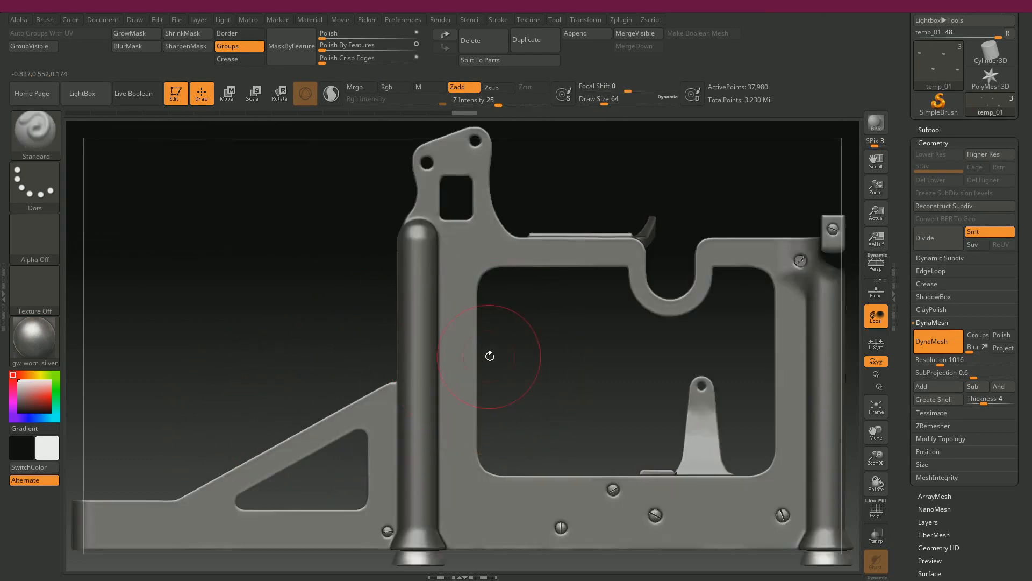
- Polish the foot caps once more with a Polish strength of 24
left_click_drag(592, 326, 530, 538)
left_click_drag(634, 191, 639, 38, "alt")
left_click_drag(587, 499, 671, 375, "alt")
left_click_drag(622, 426, 634, 429)
left_click_drag(319, 39, 327, 40)
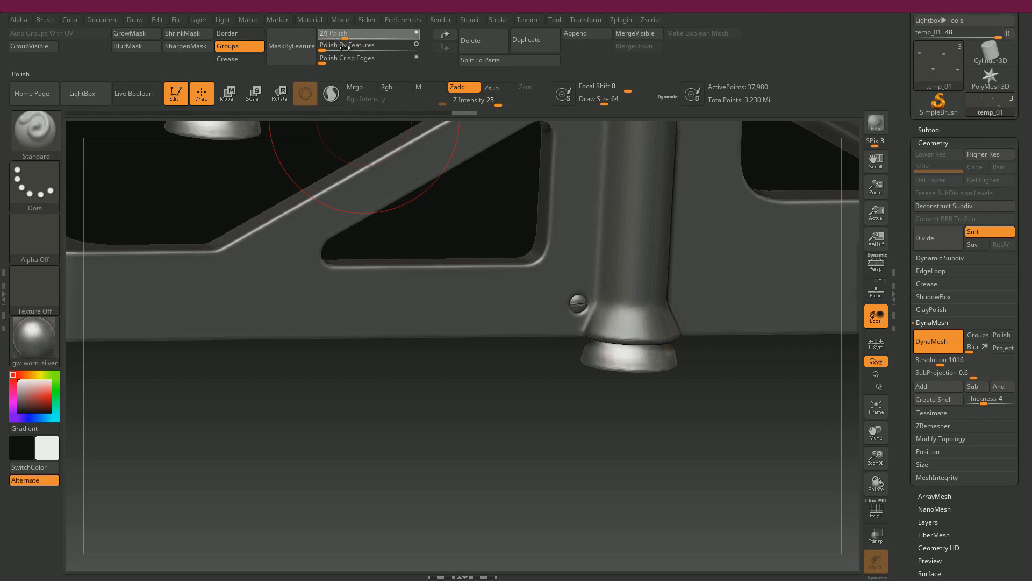
left_click_drag(345, 47, 345, 47)
left_click_drag(707, 470, 592, 384, "alt")
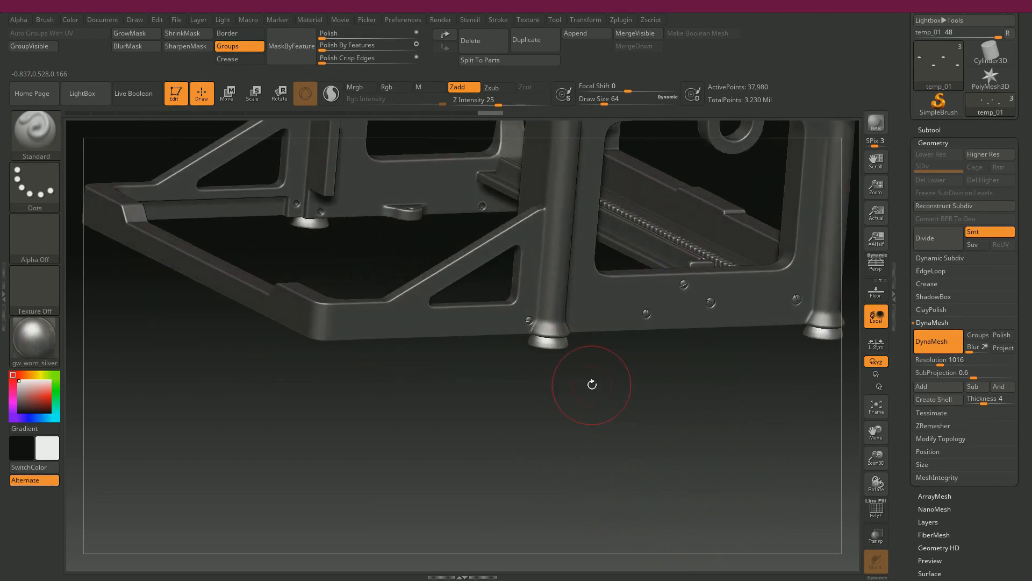
- Switch to Maya, deselect the foot caps and turn off their isolated view
left_click(992, 6)
right_click_drag(622, 285, 425, 227, "alt")
left_click(506, 247)
left_click(563, 67)
scroll(518, 281, "up", 4)
right_click_drag(498, 208, 568, 228)
right_click_drag(480, 209, 509, 308)
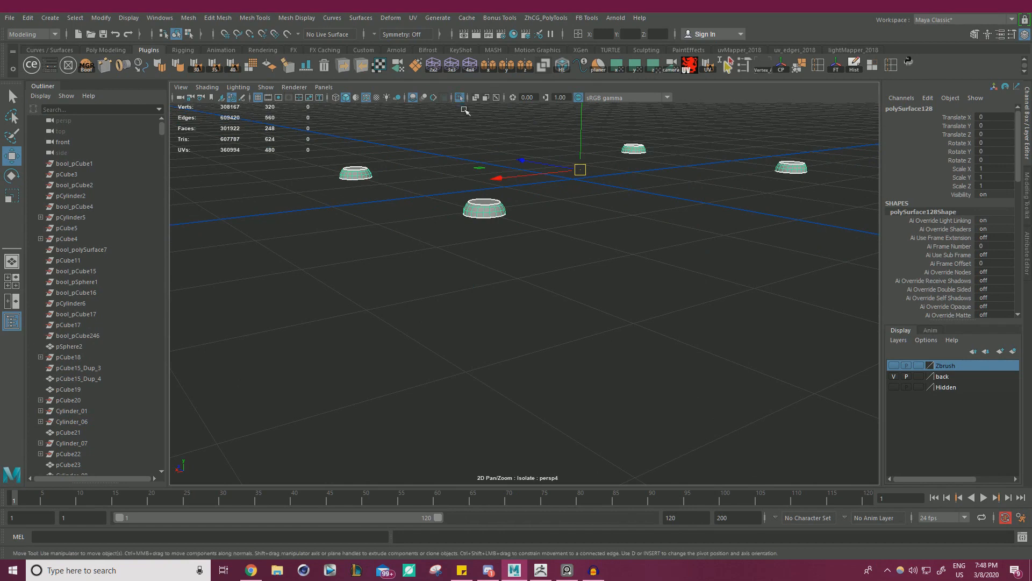
right_click(482, 209)
left_click(538, 244)
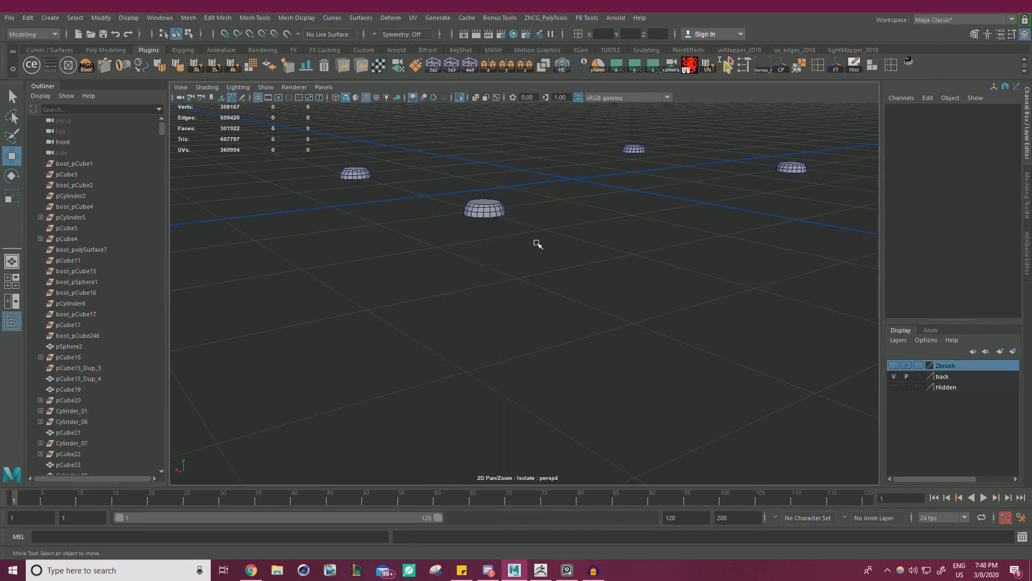
left_click(460, 99)
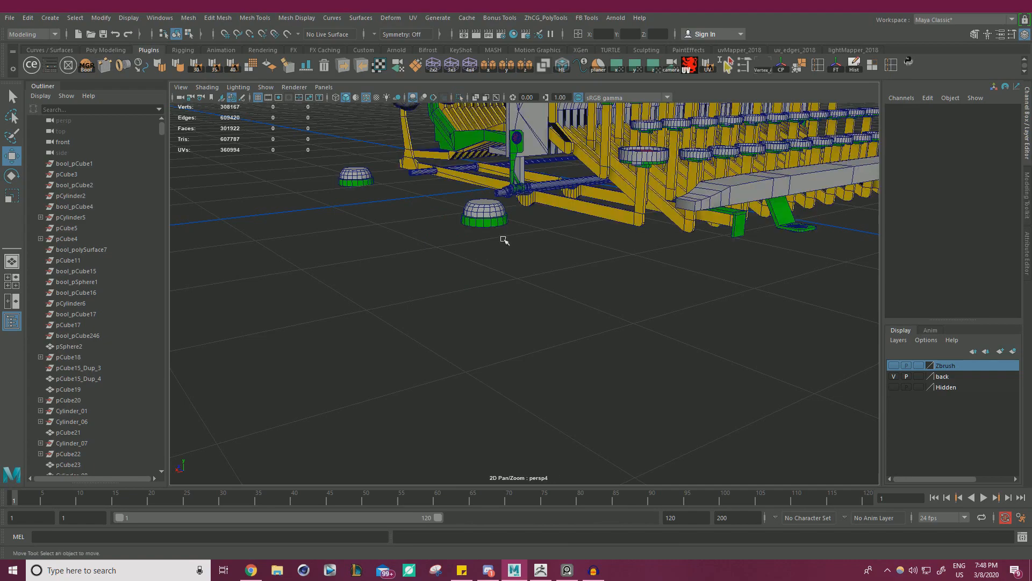
- Select the foot caps mesh and add it to the hidden Zbrush display layer
left_click_drag(504, 238, 522, 261, "alt")
scroll(543, 248, "up", 3)
left_click(501, 224)
right_click(944, 370)
left_click(954, 393)
- Examine the typewriter's side wheel, its knurled knob and the round pads at the feet
right_click_drag(650, 325, 325, 255, "alt")
left_click_drag(376, 307, 449, 278, "alt")
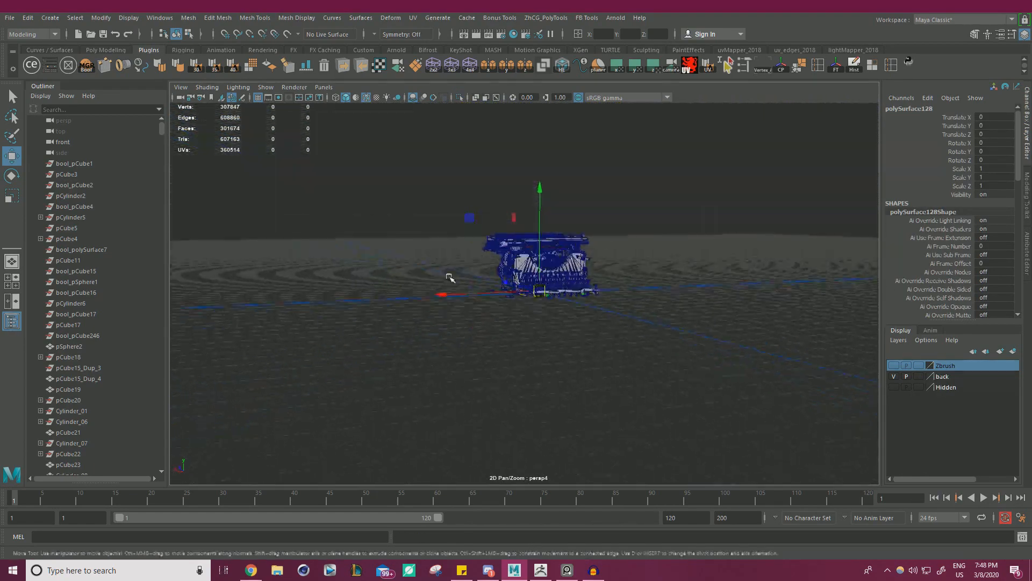
right_click_drag(449, 278, 673, 308, "alt")
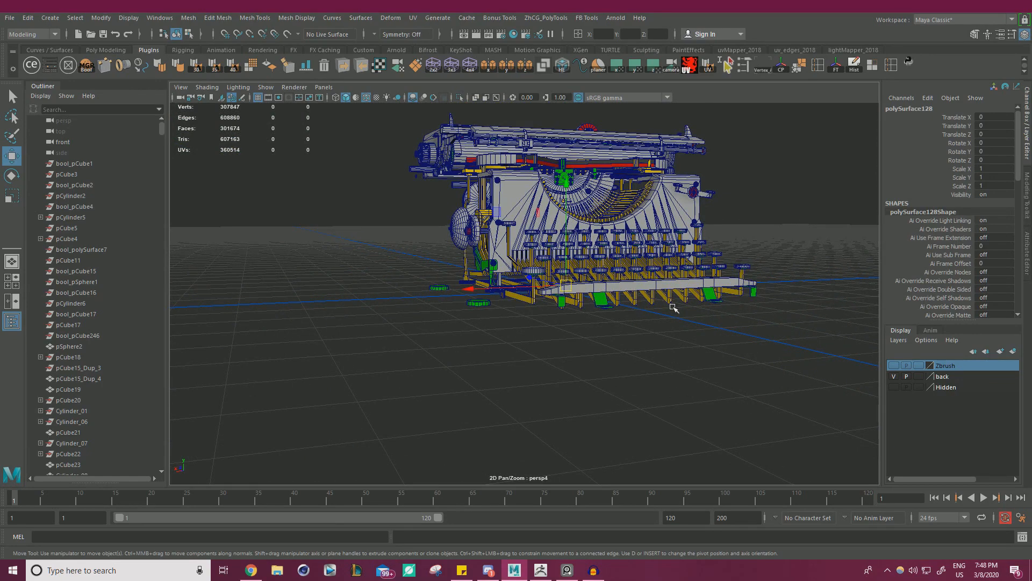
right_click_drag(643, 302, 543, 296, "alt")
left_click_drag(463, 258, 516, 269, "alt")
right_click_drag(516, 268, 597, 280, "alt")
left_click_drag(473, 225, 520, 247, "alt")
middle_click_drag(520, 247, 505, 198, "alt")
left_click_drag(505, 198, 529, 189, "alt")
middle_click_drag(548, 178, 553, 239, "alt")
left_click_drag(553, 240, 715, 244, "alt")
right_click_drag(683, 245, 795, 253, "alt")
middle_click_drag(573, 277, 591, 398, "alt")
right_click_drag(591, 397, 608, 371, "alt")
middle_click_drag(608, 371, 570, 285, "alt")
left_click_drag(570, 285, 585, 296, "alt")
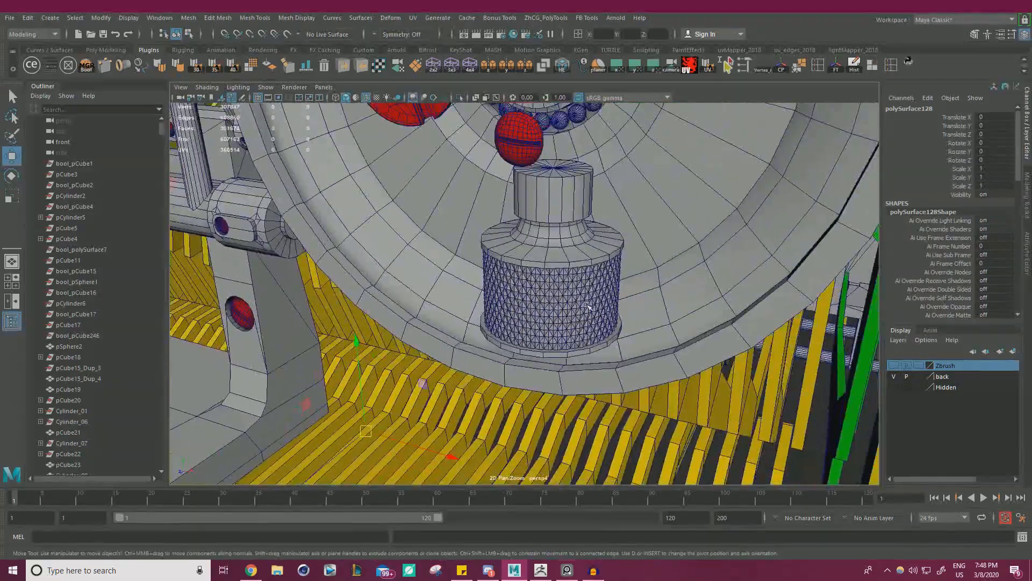
right_click_drag(585, 298, 534, 293, "alt")
middle_click_drag(534, 293, 539, 371, "alt")
right_click_drag(539, 371, 425, 344, "alt")
left_click_drag(559, 301, 473, 263, "alt")
right_click_drag(473, 264, 392, 259, "alt")
right_click_drag(575, 376, 652, 390, "alt")
middle_click_drag(652, 391, 637, 354, "alt")
right_click_drag(637, 353, 668, 360, "alt")
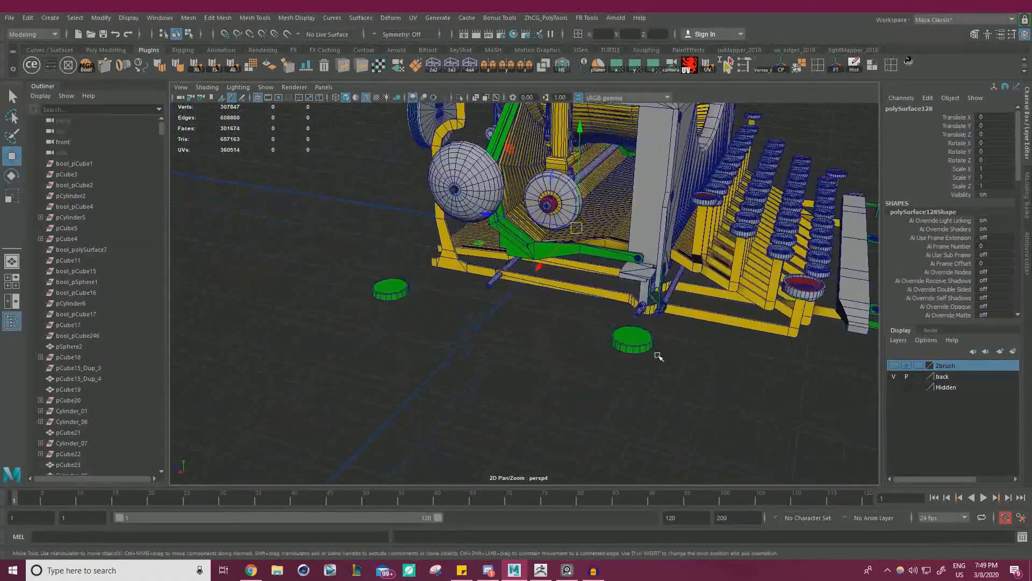
- Combine the green foot pads into one mesh and isolate it in the viewport
left_click(630, 340)
left_click(385, 286, "shift")
right_click_drag(473, 274, 421, 260, "alt")
left_click_drag(422, 260, 253, 258, "alt")
right_click_drag(457, 268, 528, 277, "alt")
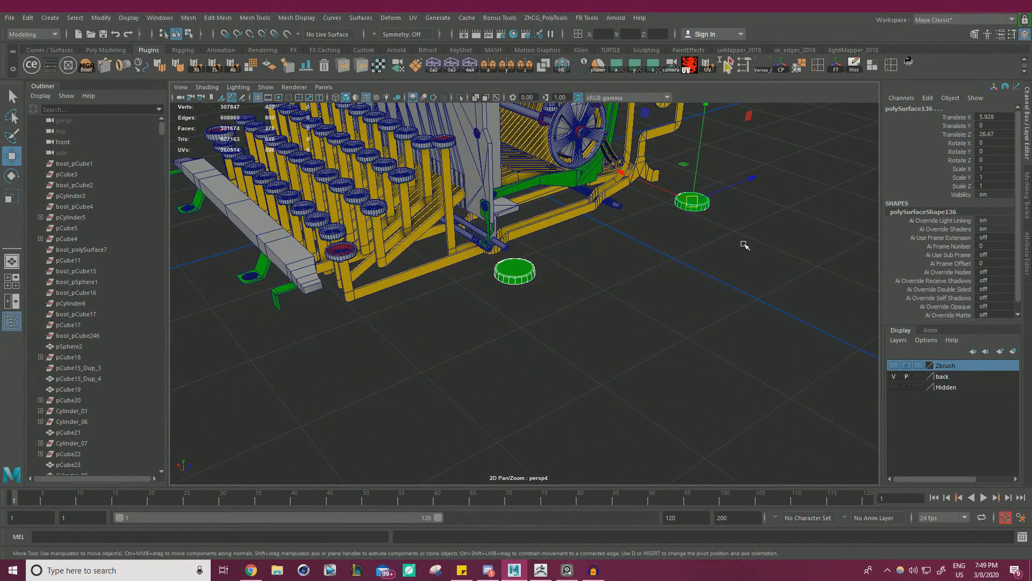
left_click_drag(745, 246, 485, 203, "alt")
left_click_drag(577, 187, 549, 339, "alt")
middle_click_drag(549, 339, 529, 264, "alt")
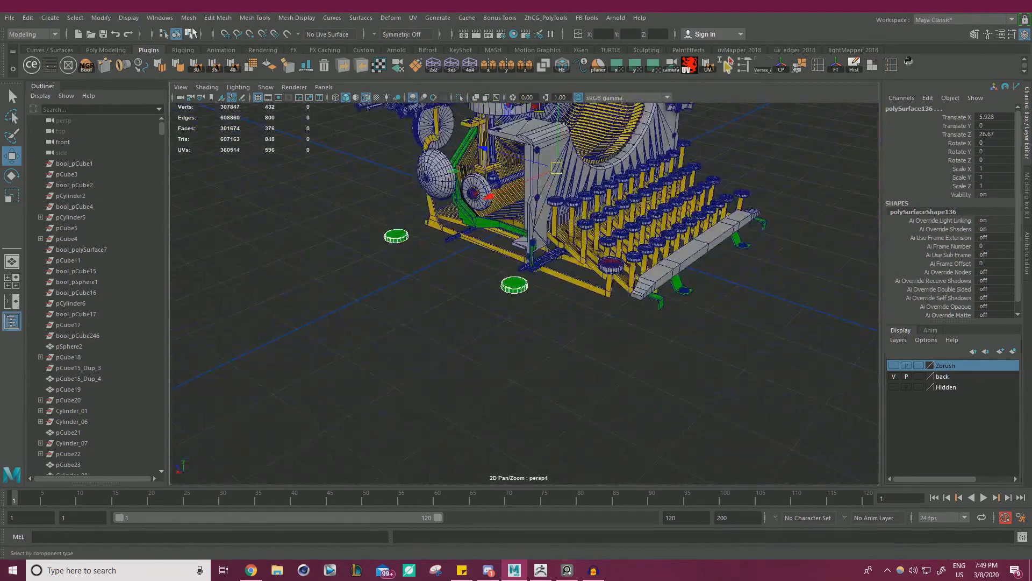
left_click(188, 18)
left_click(218, 56)
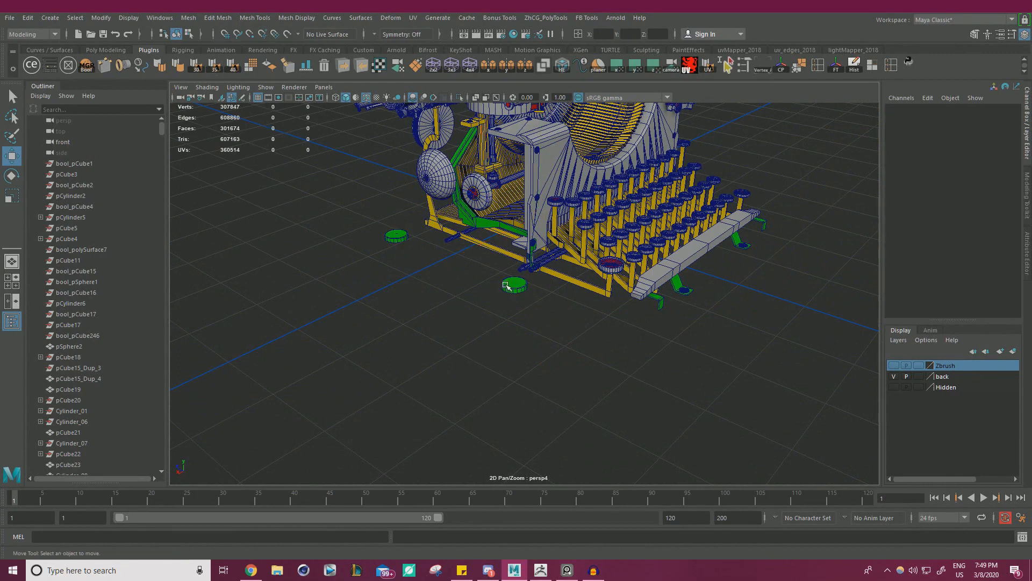
left_click(460, 98)
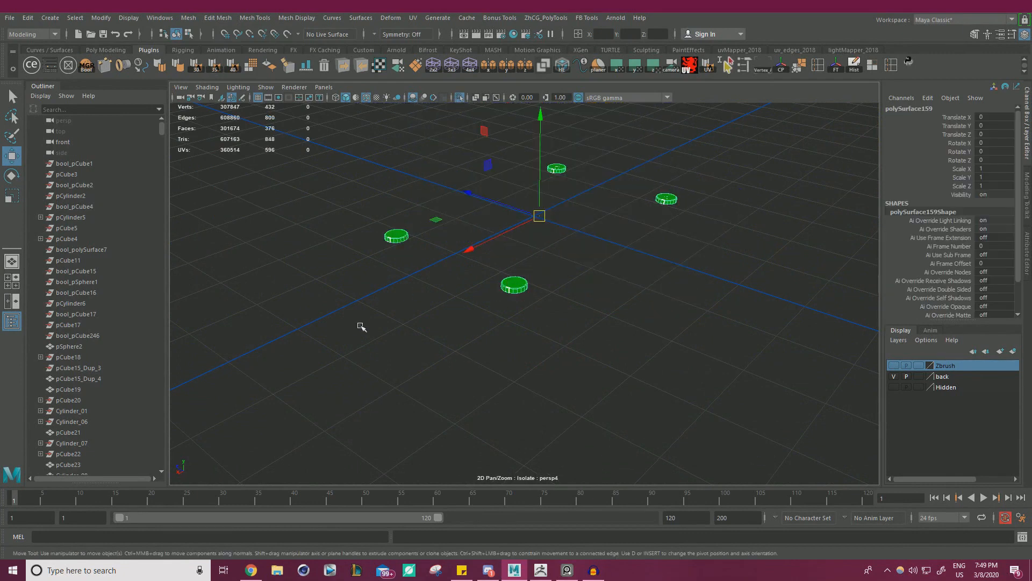
- Examine the undersides and centre holes of the combined foot pads
right_click_drag(615, 311, 505, 249, "alt")
middle_click_drag(505, 249, 575, 382, "alt")
left_click_drag(575, 382, 551, 249, "alt")
middle_click_drag(566, 242, 572, 273, "alt")
scroll(563, 171, "up", 3)
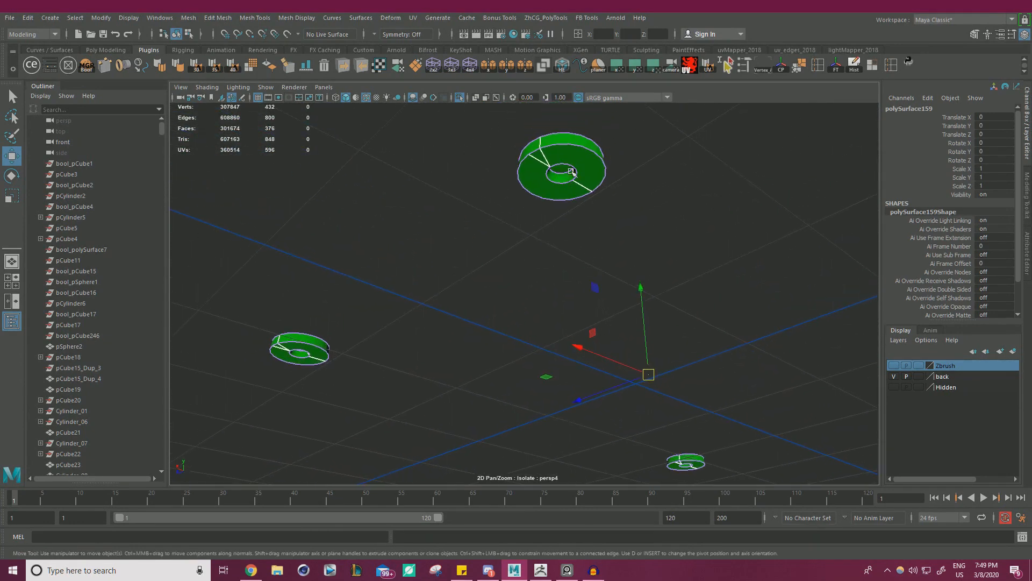
middle_click_drag(532, 203, 553, 331, "alt")
left_click_drag(553, 332, 554, 228, "alt")
right_click_drag(553, 228, 659, 145, "alt")
middle_click_drag(658, 146, 588, 237, "alt")
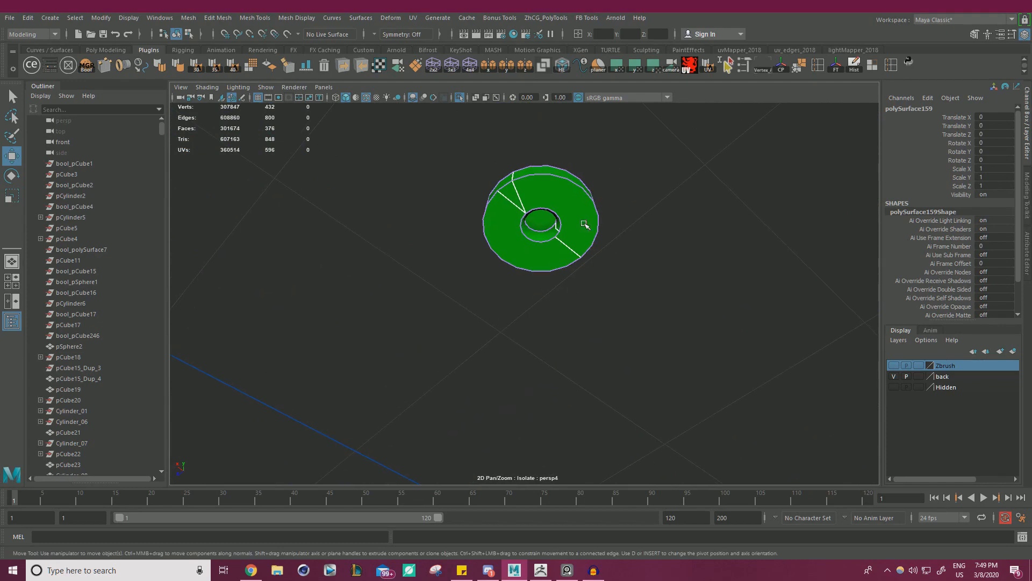
right_click_drag(567, 223, 513, 156, "alt")
left_click_drag(514, 156, 521, 297, "alt")
- Select all faces of the foot pads, generate their UVs and return to object selection
right_click(481, 225)
right_click_drag(482, 225, 482, 255)
left_click_drag(260, 189, 744, 393)
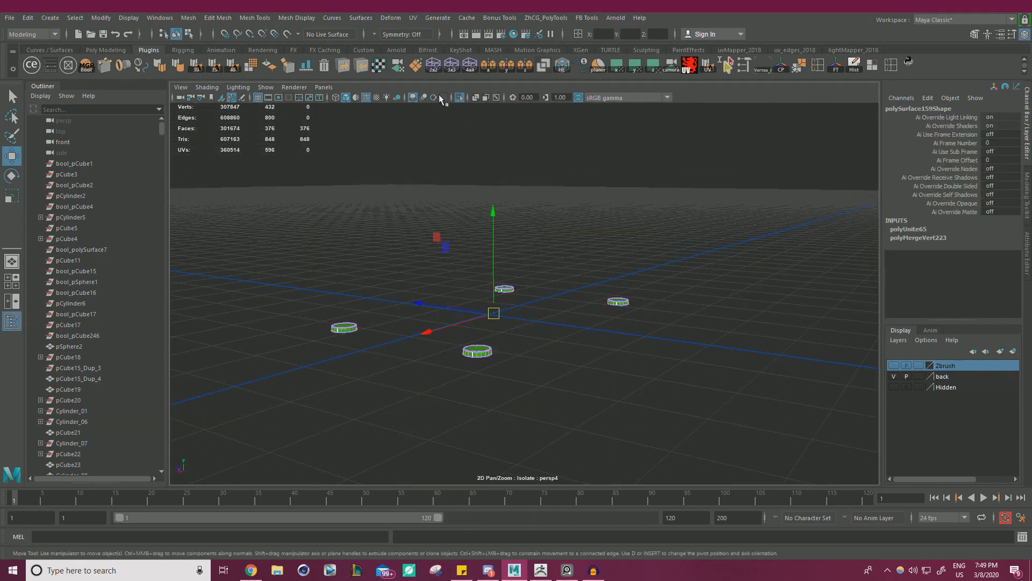
left_click(379, 67)
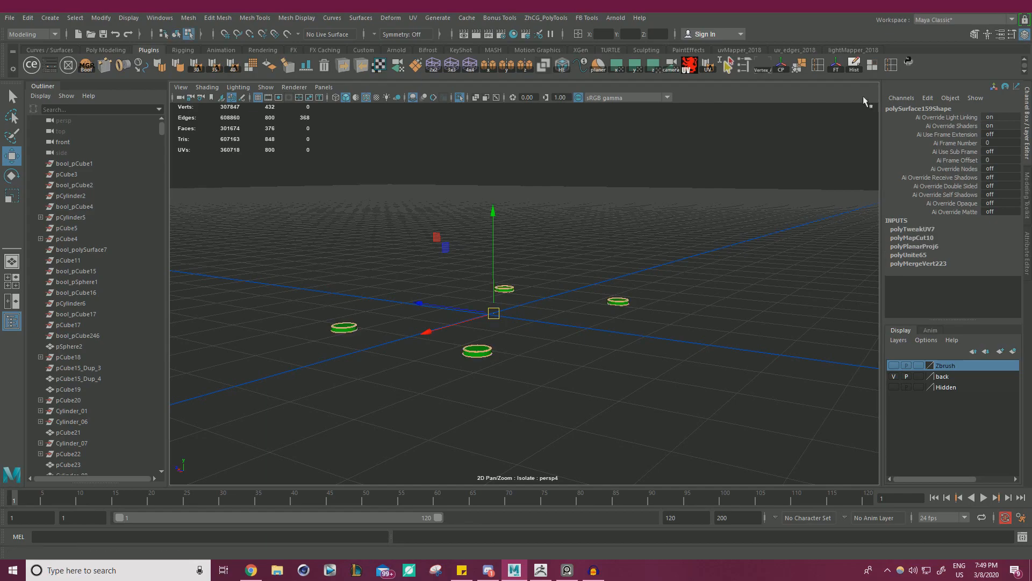
mouse_move(1030, 171)
left_mouse_down()
mouse_move(788, 165)
mouse_move(670, 92)
mouse_move(533, 48)
mouse_move(1031, 262)
mouse_move(1031, 166)
left_mouse_up()
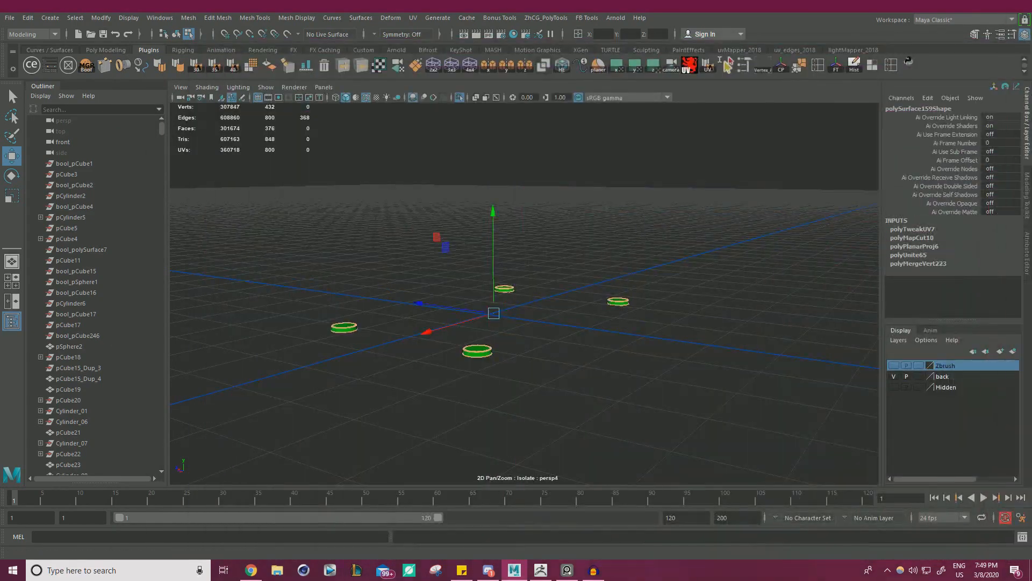
right_click_drag(504, 162, 559, 145)
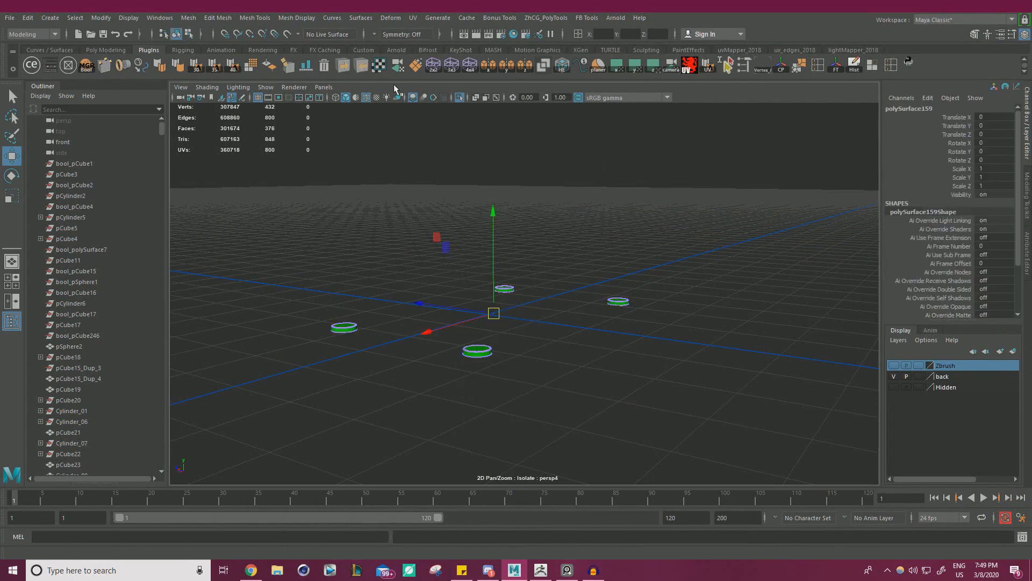
- Export the foot pads as an OBJ and switch back to ZBrush
left_click(344, 66)
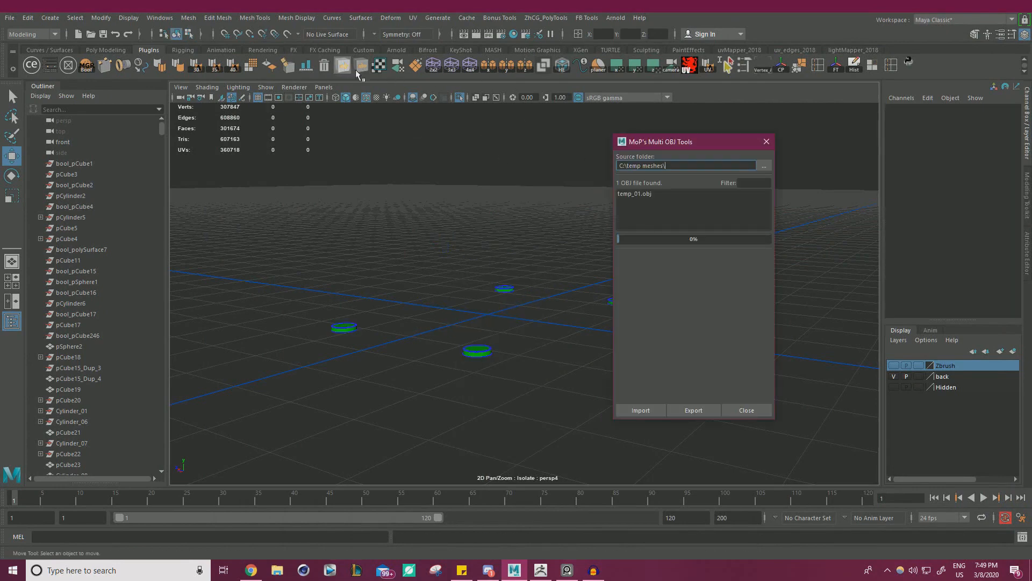
left_click(767, 142)
left_click(547, 571)
left_click_drag(657, 416, 708, 343)
- Duplicate the foot caps subtool and replace the copy with the foot pads by importing the temp_01 OBJ
left_click(930, 130)
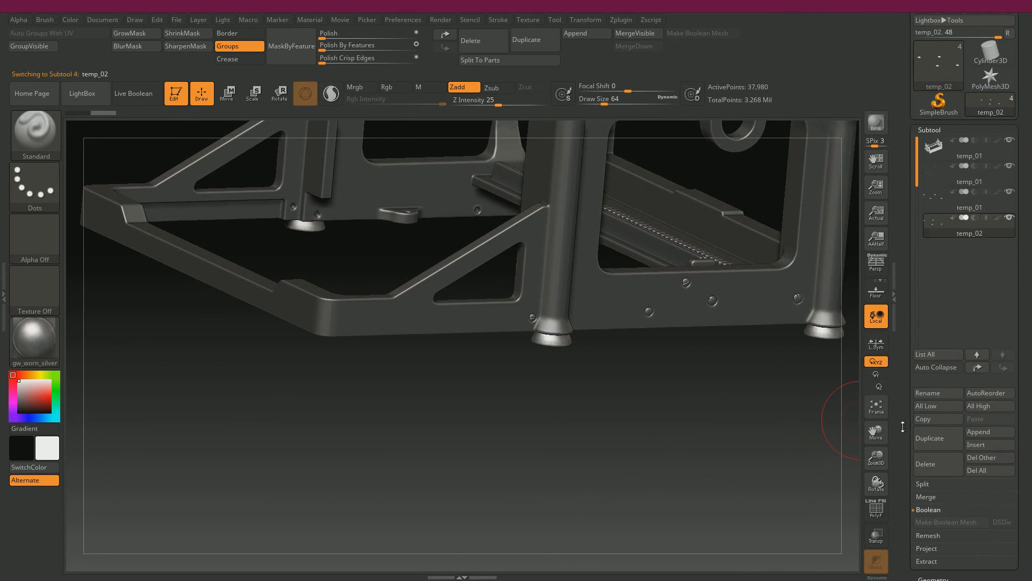
scroll(903, 426, "down", 8)
left_click(978, 456)
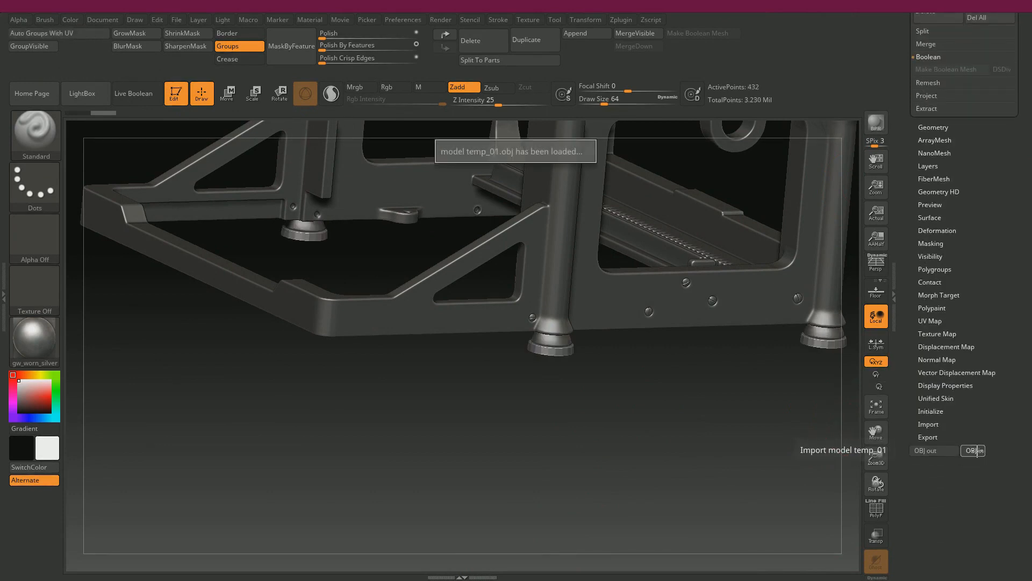
- Show the polyframe and assign the foot pads' polygroups automatically from their UVs
mouse_move(632, 429)
left_mouse_down()
mouse_move(618, 381)
mouse_move(493, 355)
mouse_move(492, 321)
mouse_move(464, 334)
mouse_move(478, 403)
left_mouse_up()
left_click_drag(525, 103, 588, 18, "alt")
mouse_move(433, 462)
left_mouse_down("alt")
mouse_move(554, 373)
mouse_move(583, 380)
left_mouse_up("alt")
key("shift+f")
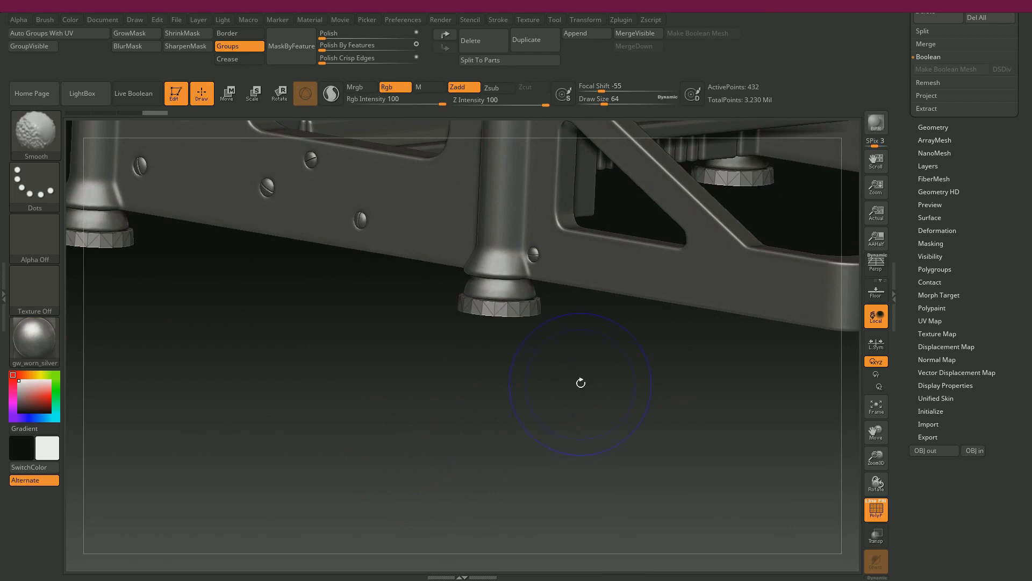
left_click(58, 34)
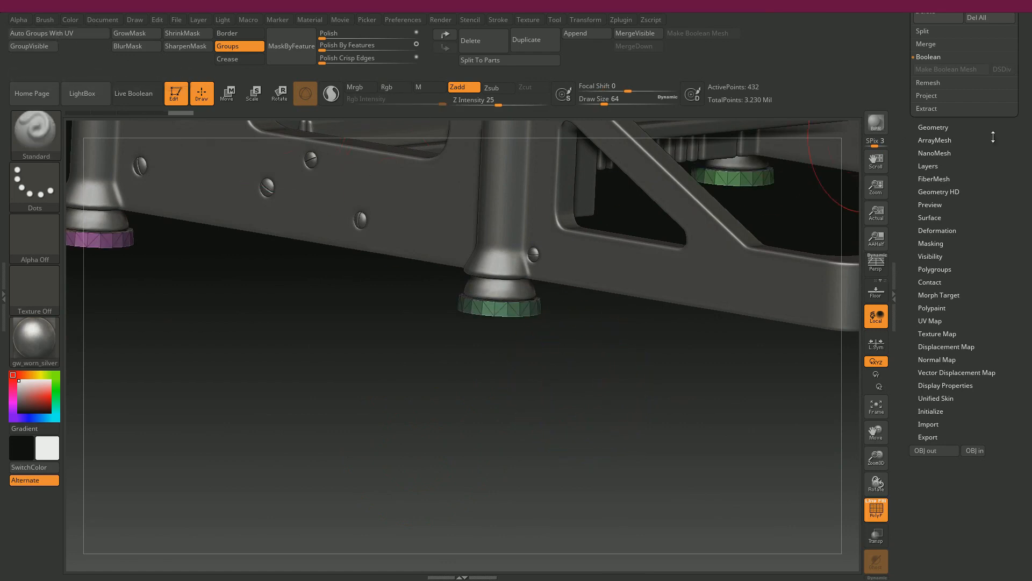
- Convert the foot pads to a DynaMesh at resolution 1016 and hide the polyframe
left_click(933, 128)
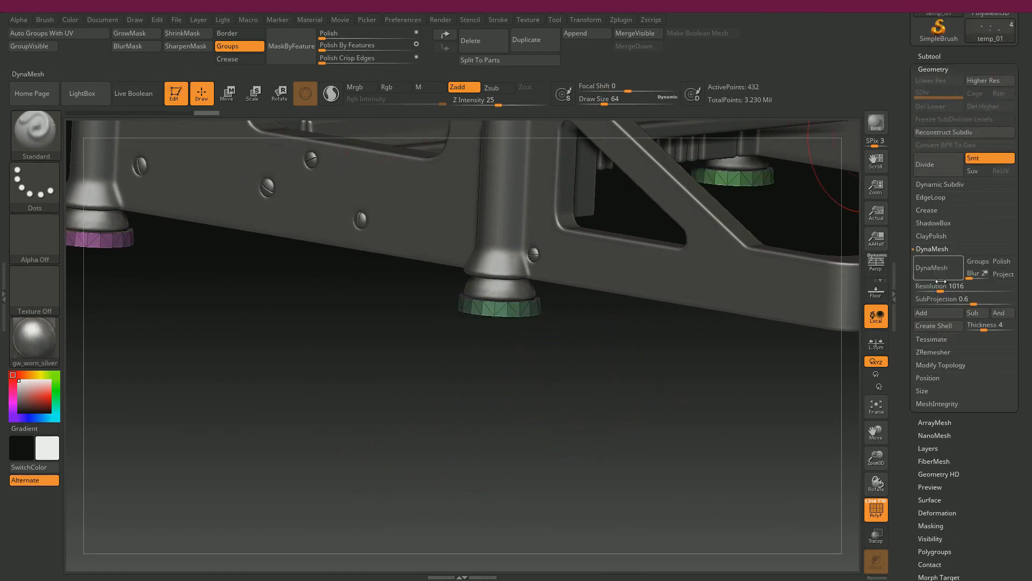
left_click(938, 271)
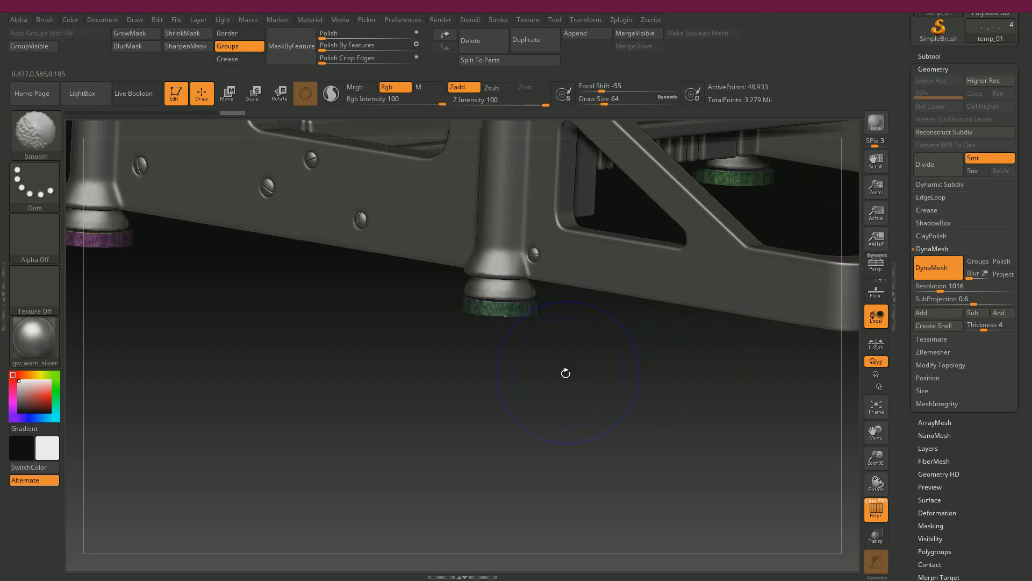
key("shift+f")
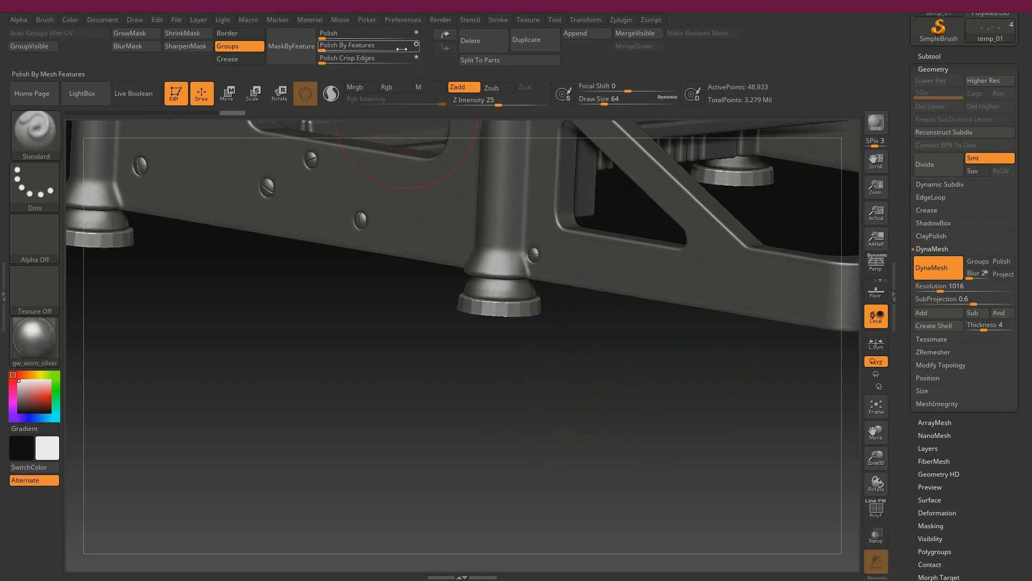
- Polish the foot pads by features at 11 and soften them further with Polish
left_click_drag(323, 49, 328, 49)
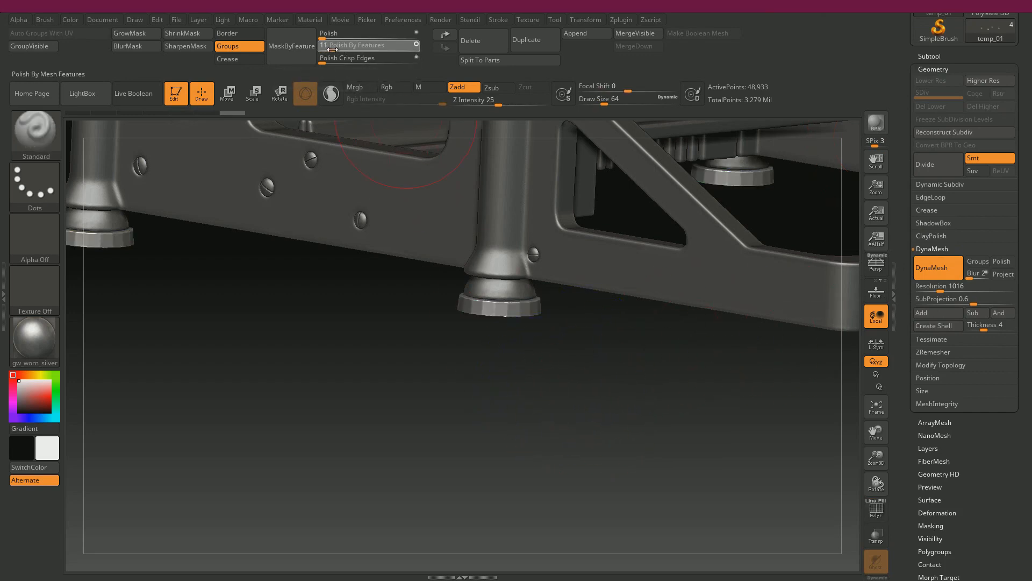
left_click_drag(381, 62, 382, 62)
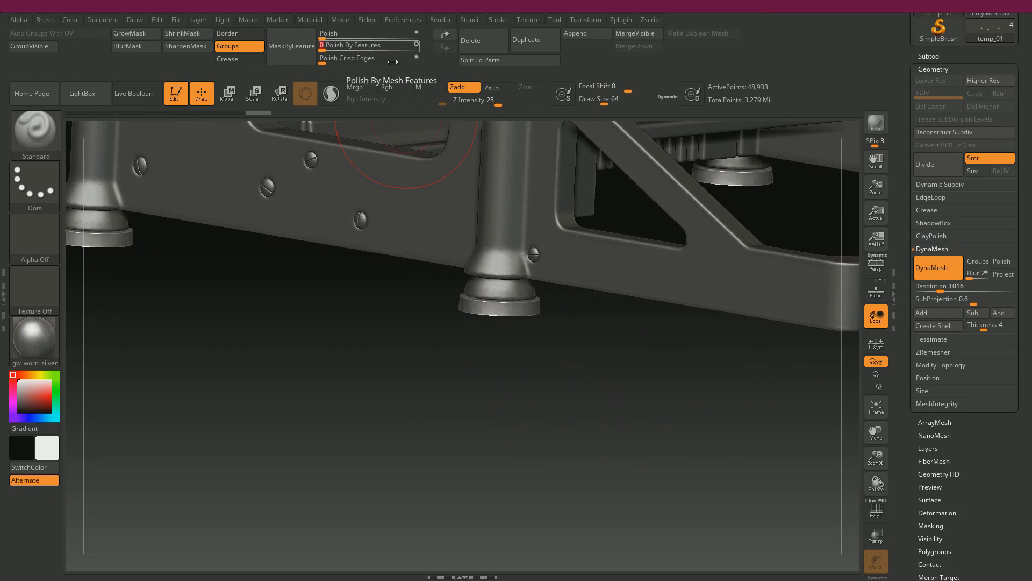
left_click_drag(573, 359, 493, 341)
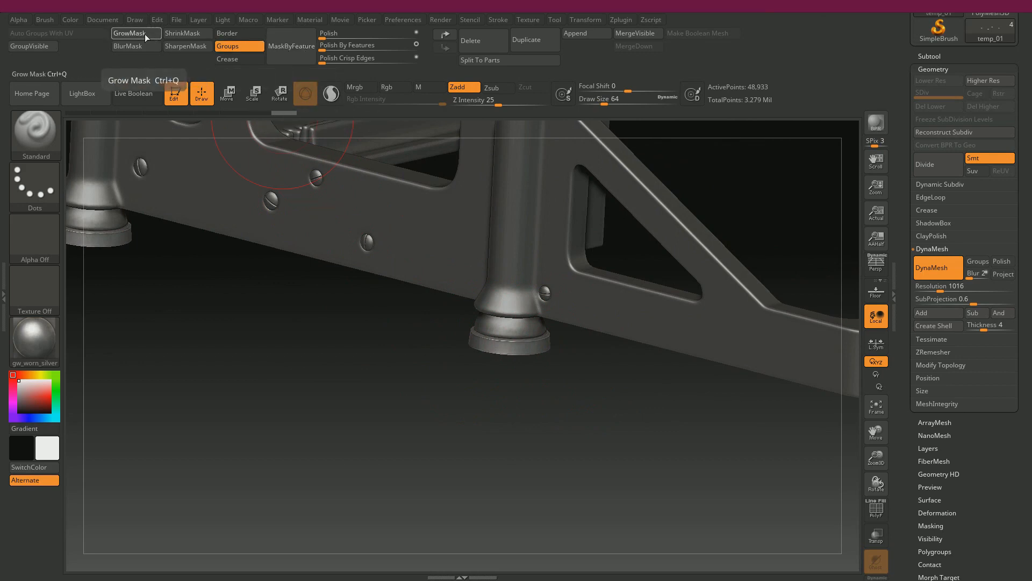
left_click_drag(288, 359, 538, 368)
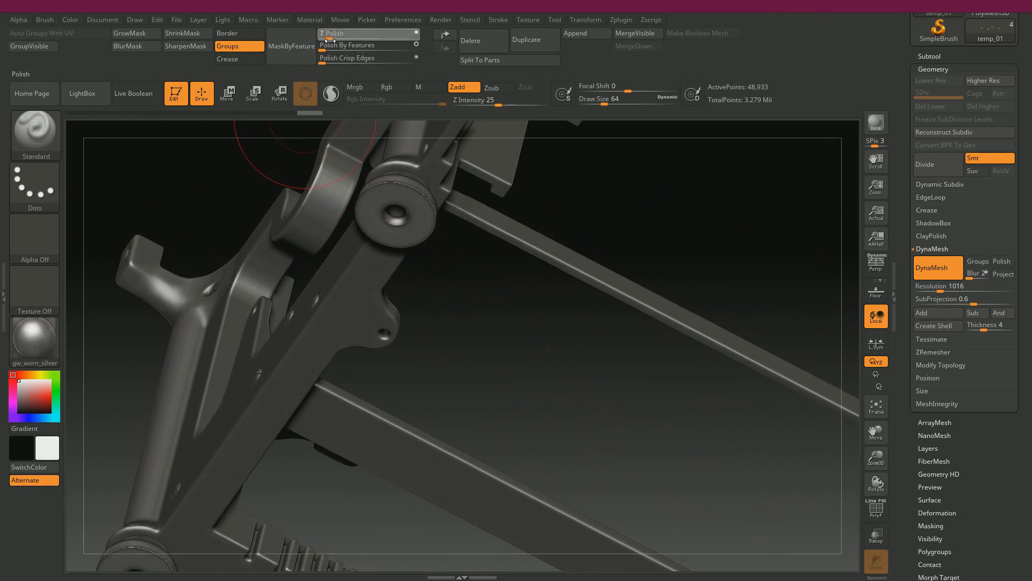
key("ctrl")
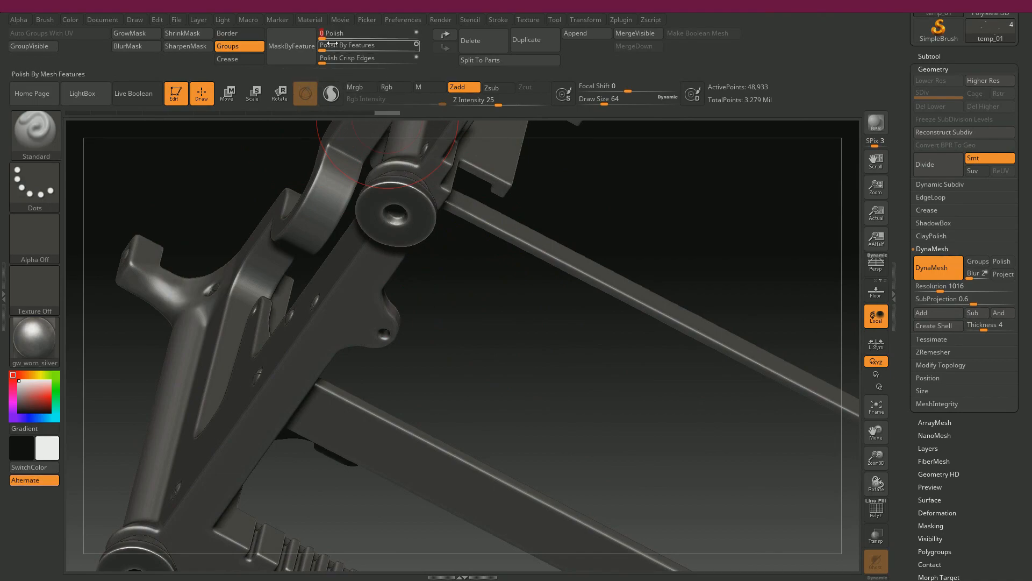
- Bring up the reference board and examine the photo of the typewriter's foot without its pad
right_click_drag(0, 252, 568, 220)
scroll(554, 220, "down", 5)
middle_click_drag(546, 218, 724, 189)
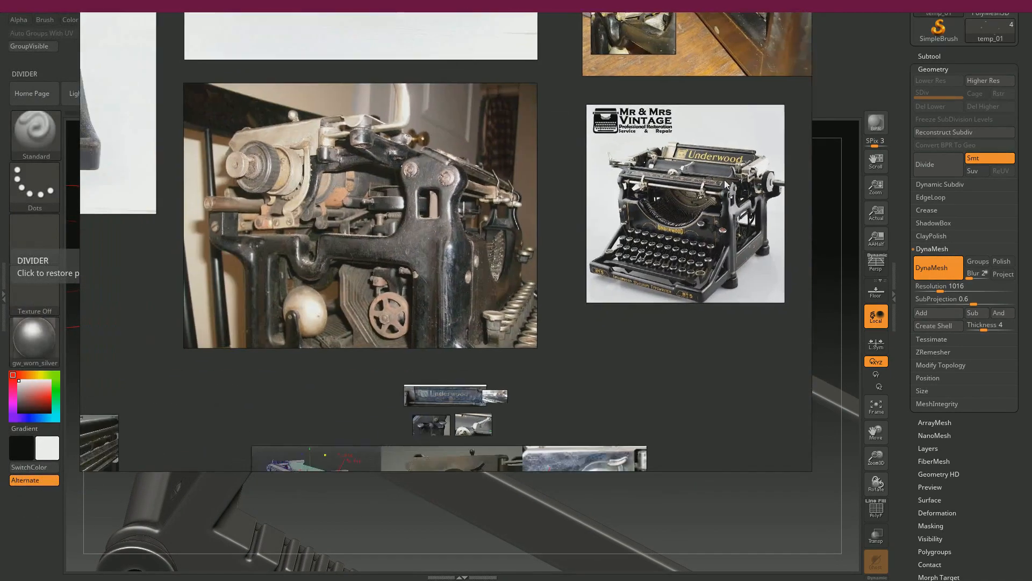
scroll(570, 211, "down", 5)
middle_click_drag(568, 211, 597, 403)
middle_click_drag(507, 102, 523, 262)
middle_click_drag(399, 121, 466, 301)
scroll(530, 243, "down", 5)
middle_click_drag(518, 182, 428, 233)
scroll(428, 234, "up", 10)
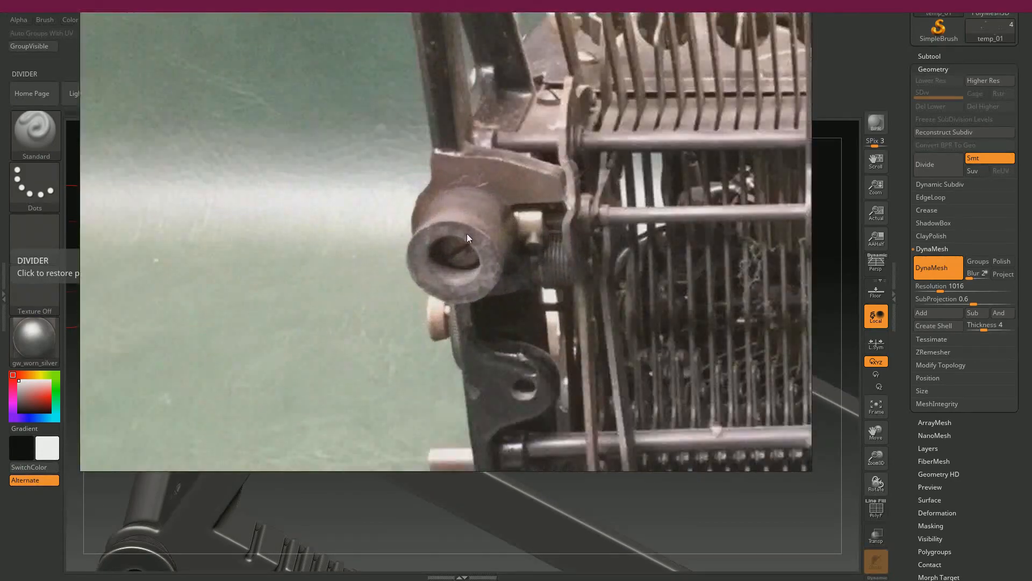
- Examine the reference photo of the round foot pad and its central screw, and move the board away from the model
scroll(537, 233, "down", 5)
scroll(478, 263, "down", 5)
middle_click_drag(444, 331, 492, 256)
scroll(419, 358, "up", 5)
scroll(449, 250, "up", 5)
scroll(385, 222, "up", 4)
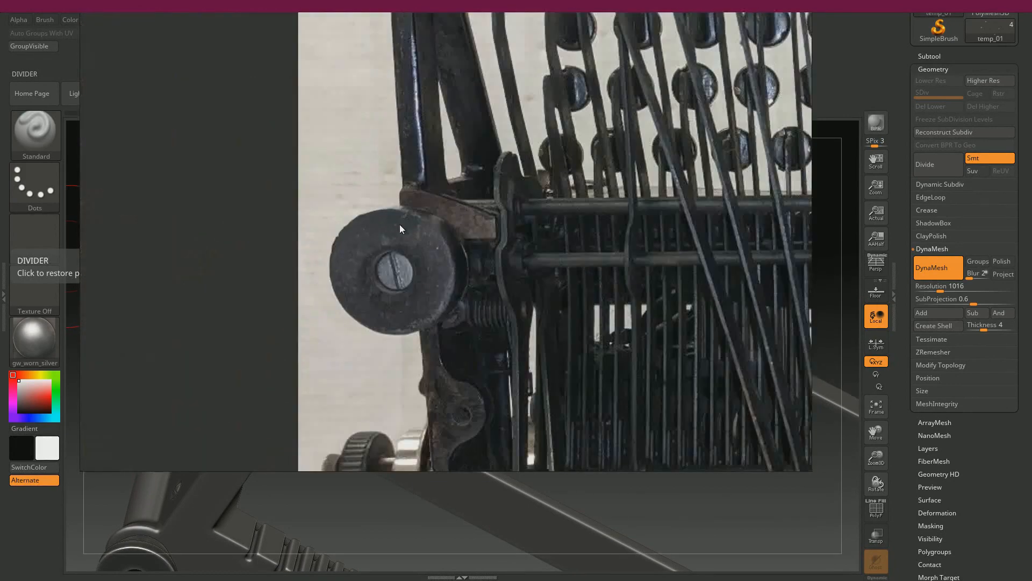
right_click_drag(412, 245, 0, 285)
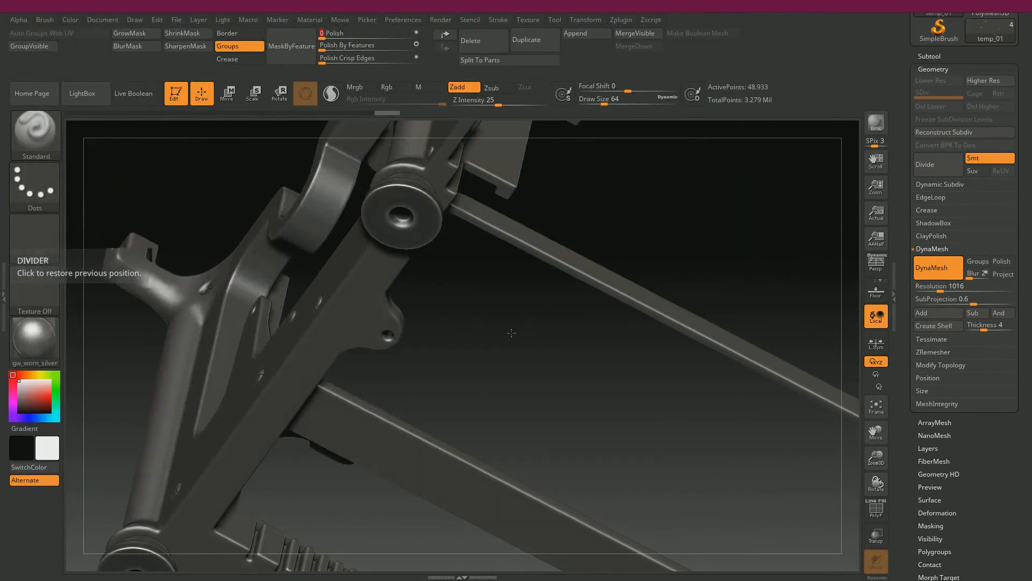
- Smooth the foot pads further with repeated Polish passes, using a strength of 9 for the first, and inspect them from several angles
left_click_drag(509, 329, 512, 338)
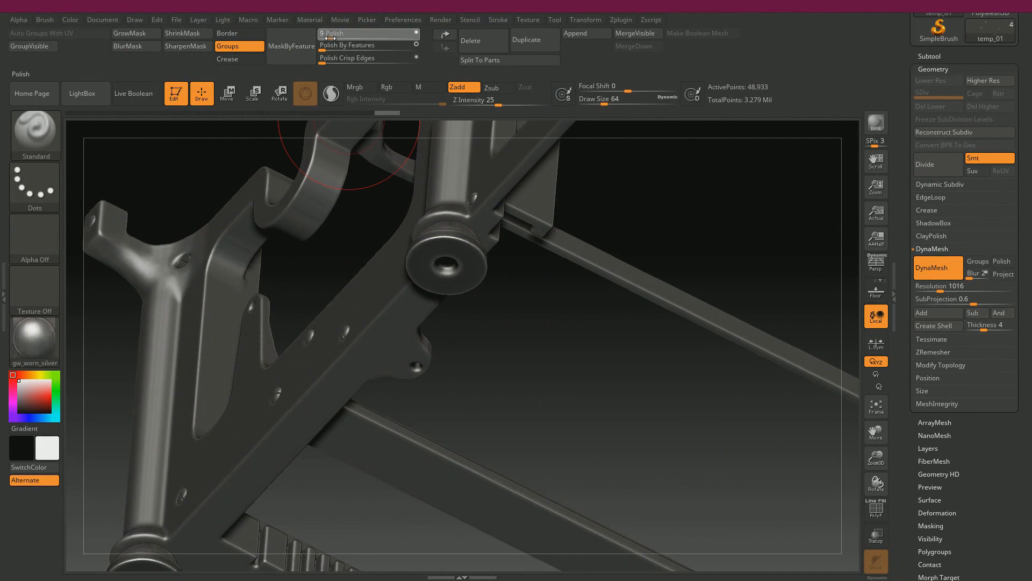
mouse_move(534, 336)
left_mouse_down()
mouse_move(525, 405)
mouse_move(636, 267)
mouse_move(667, 145)
mouse_move(672, 74)
left_mouse_up()
left_click_drag(268, 322, 342, 324)
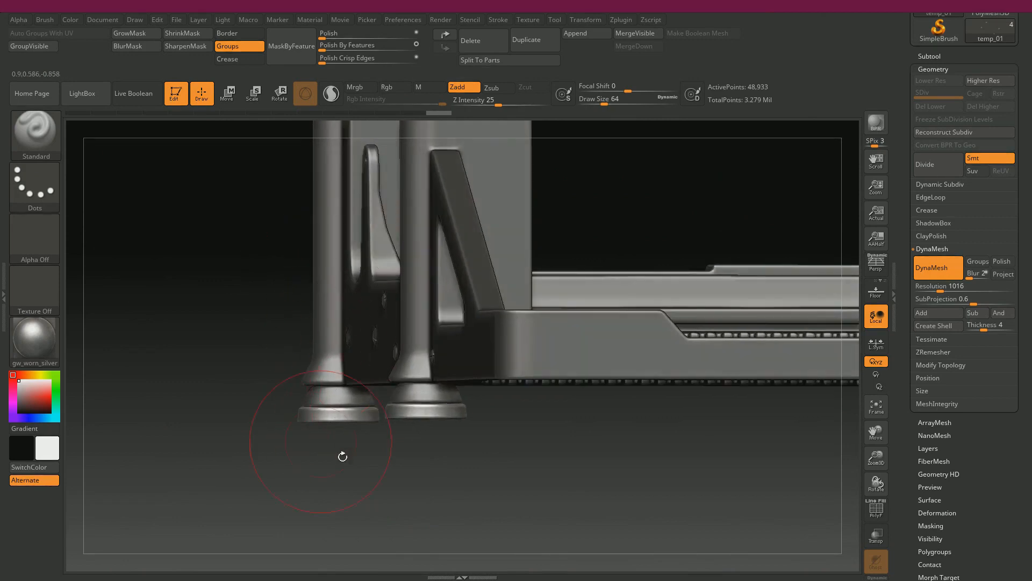
left_click_drag(333, 443, 444, 470)
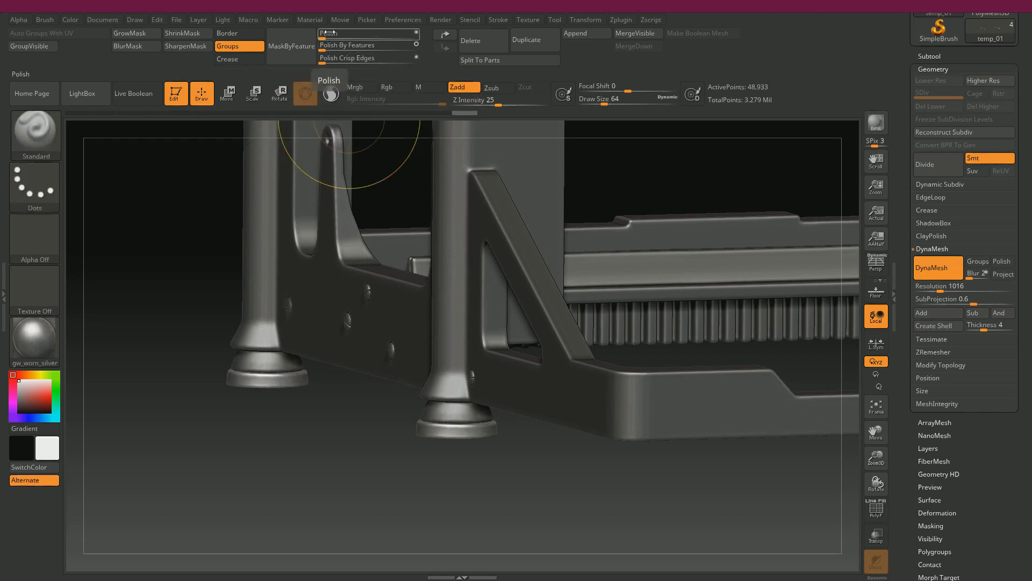
left_click_drag(331, 35, 321, 34)
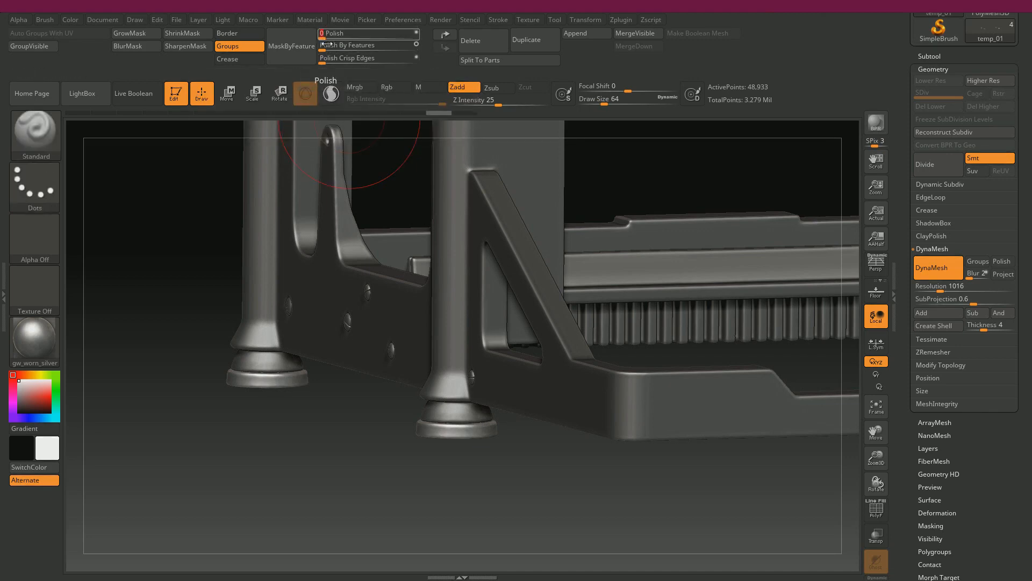
left_click_drag(317, 435, 311, 333, "alt")
mouse_move(196, 318)
left_mouse_down()
mouse_move(520, 359)
mouse_move(521, 397)
mouse_move(504, 314)
left_mouse_up()
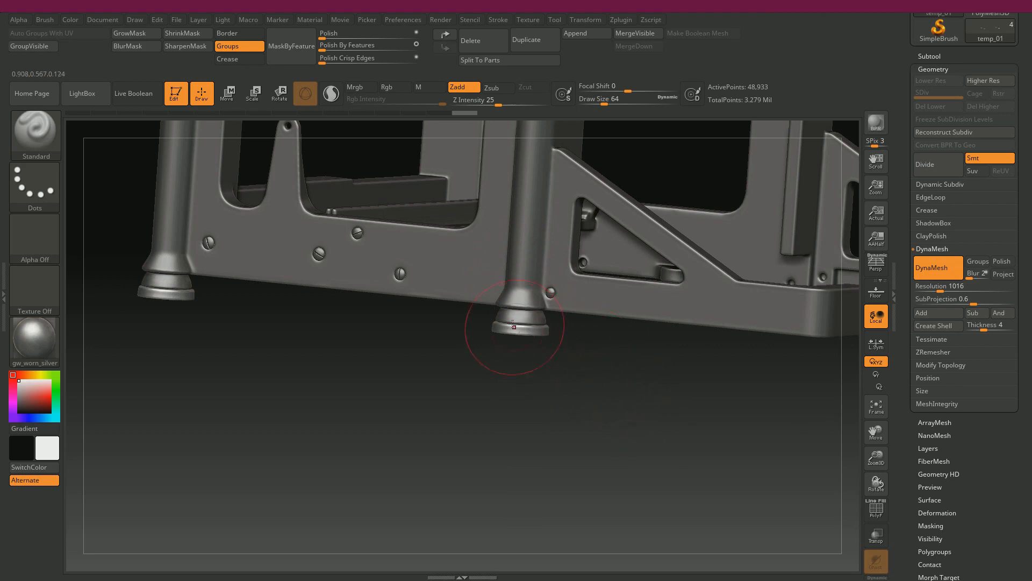
left_click_drag(534, 367, 430, 393)
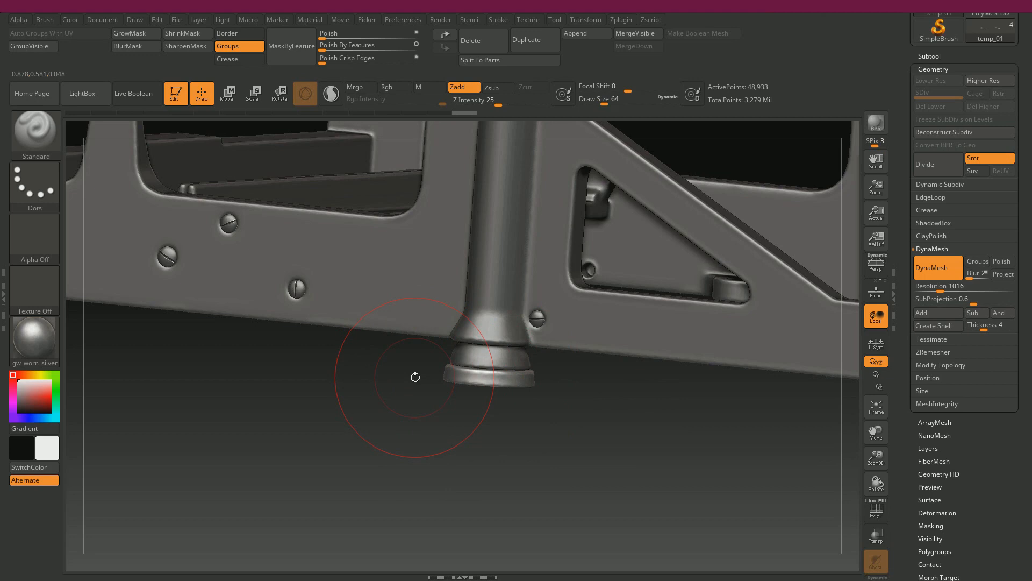
left_click_drag(490, 440, 430, 428)
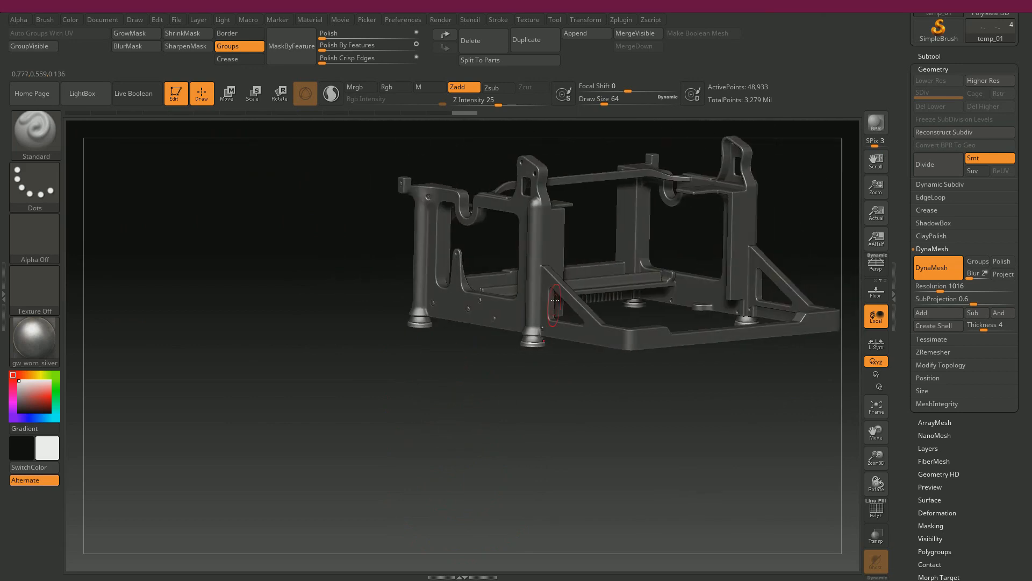
left_click_drag(491, 421, 847, 317, "alt")
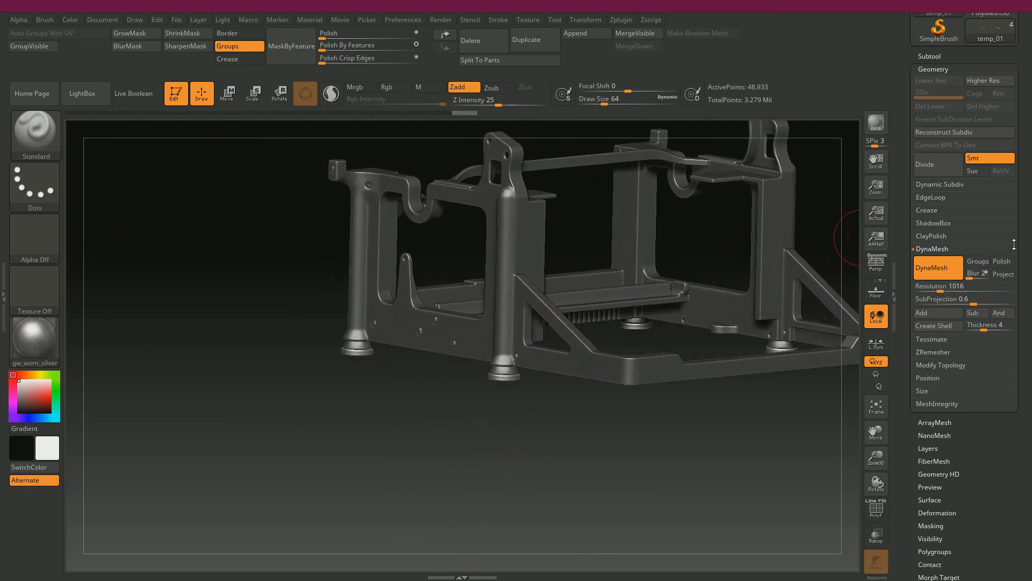
- Switch to Maya, leave isolation and add the selected foot pads to the Zbrush display layer
key("alt+Tab")
right_click_drag(370, 293, 489, 287, "alt")
left_click(465, 369)
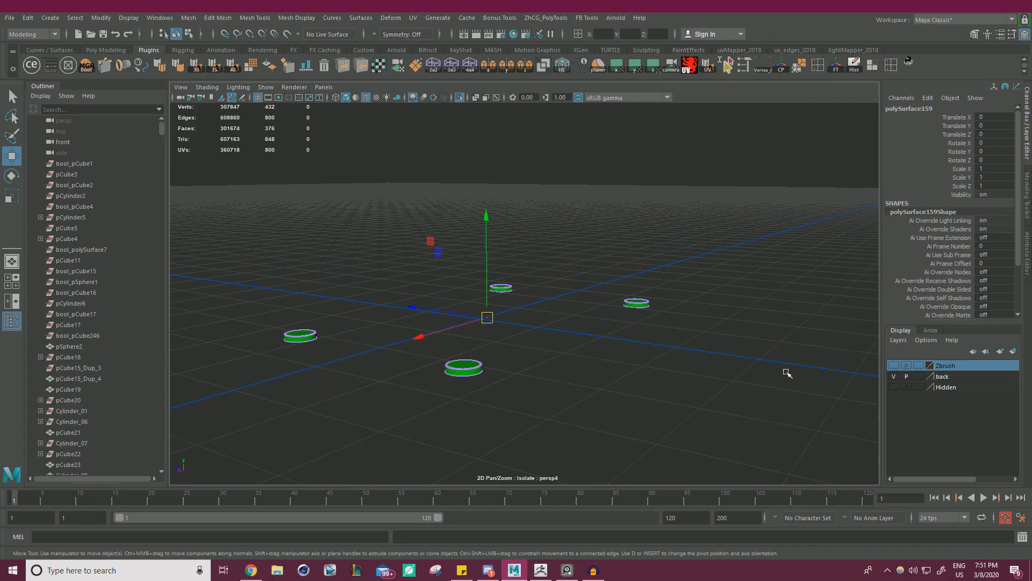
left_click(459, 97)
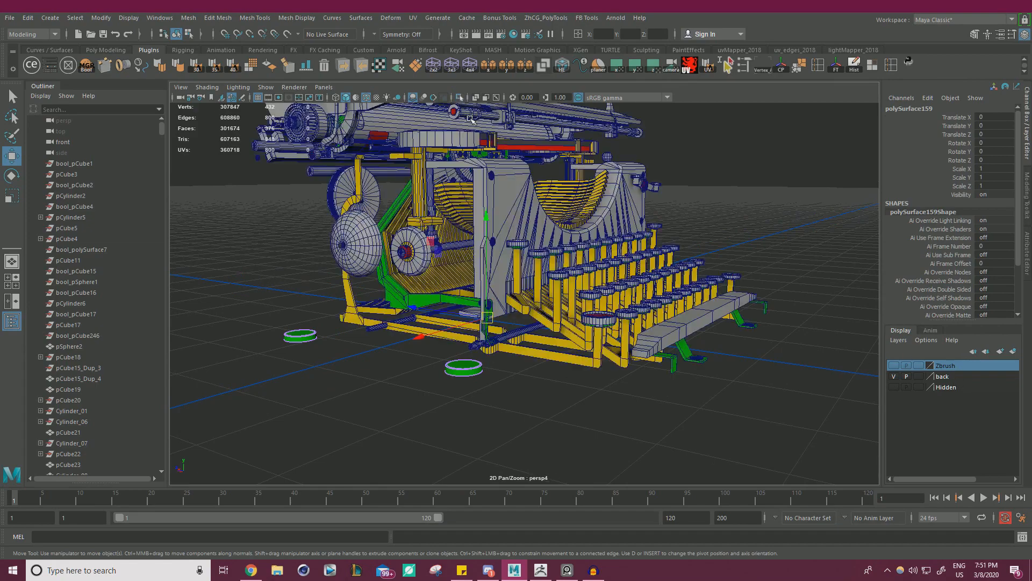
right_click(950, 370)
left_click(953, 393)
- Select the four foot screws beneath the corners of the typewriter
left_click_drag(470, 386, 386, 396, "alt")
scroll(603, 413, "up", 4)
left_click(446, 391)
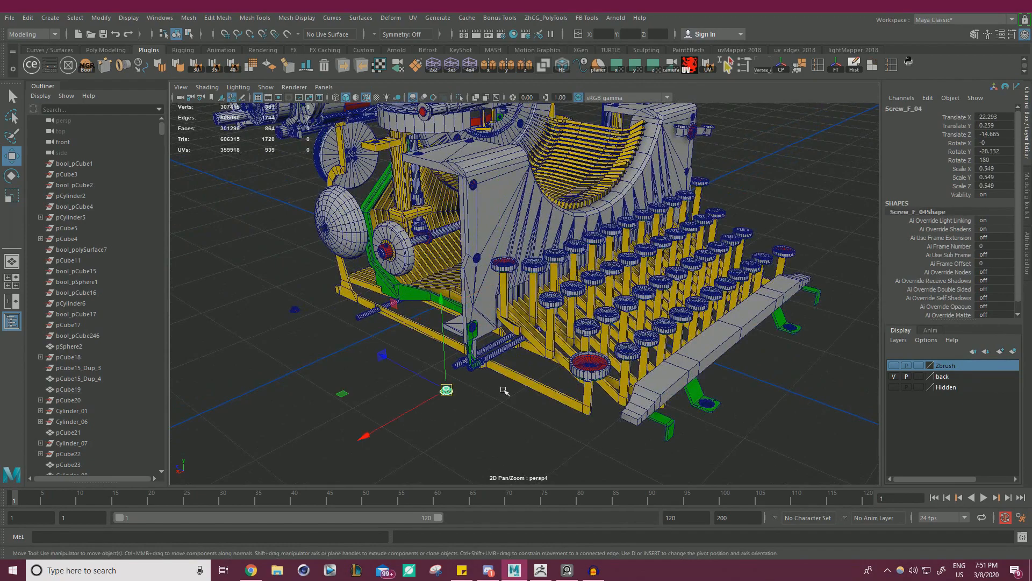
left_click(294, 309, "shift")
scroll(486, 334, "down", 3)
left_click_drag(554, 325, 414, 339, "alt")
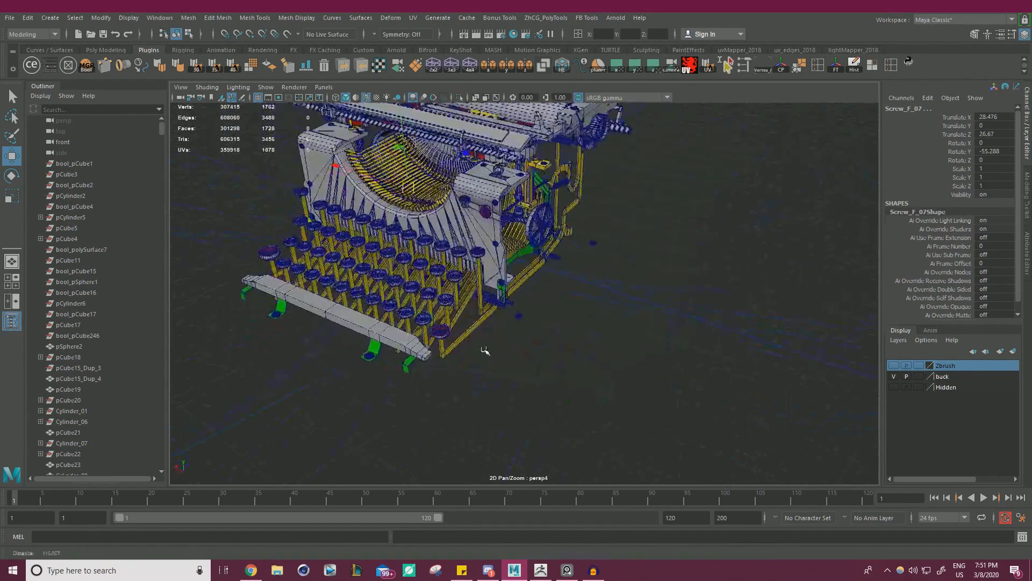
scroll(528, 378, "up", 5)
left_click(518, 348, "shift")
left_click_drag(710, 218, 478, 261, "alt")
scroll(398, 253, "down", 5)
scroll(414, 205, "down", 2)
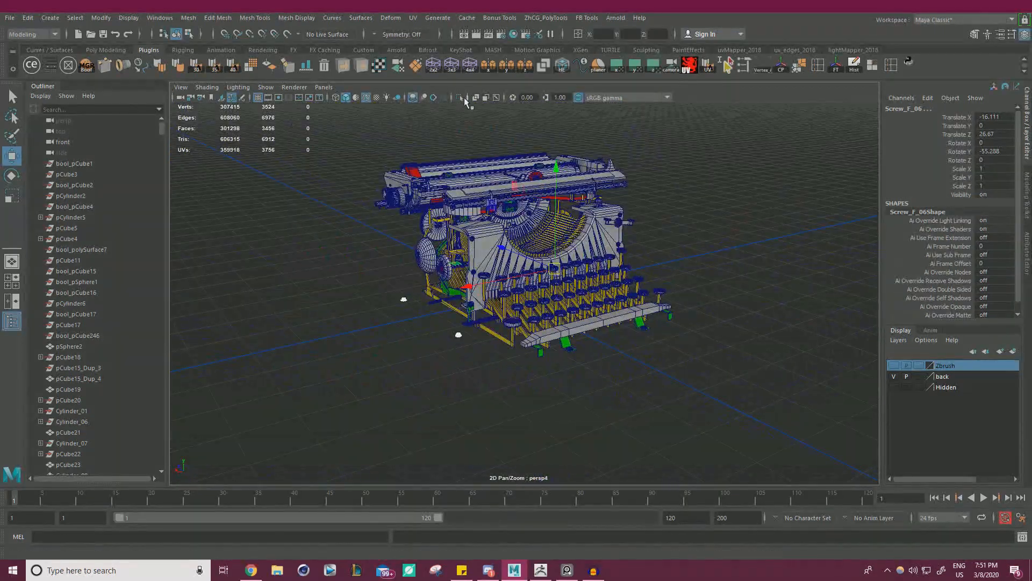
- Isolate the four foot screws and combine them into a single mesh
left_click(461, 97)
left_click_drag(499, 187, 549, 232, "alt")
scroll(618, 279, "up", 5)
scroll(543, 277, "down", 2)
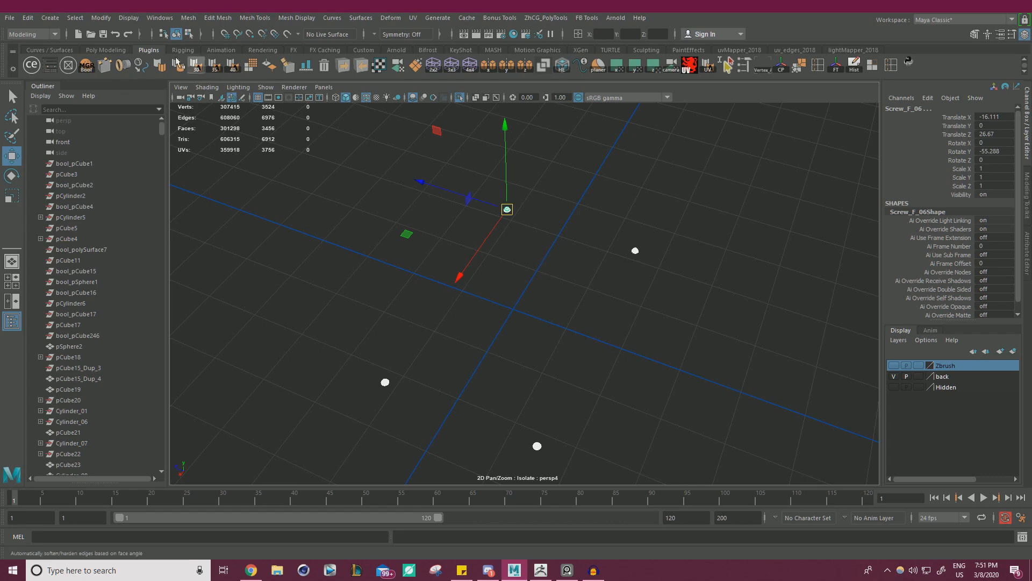
left_click(188, 18)
left_click(217, 58)
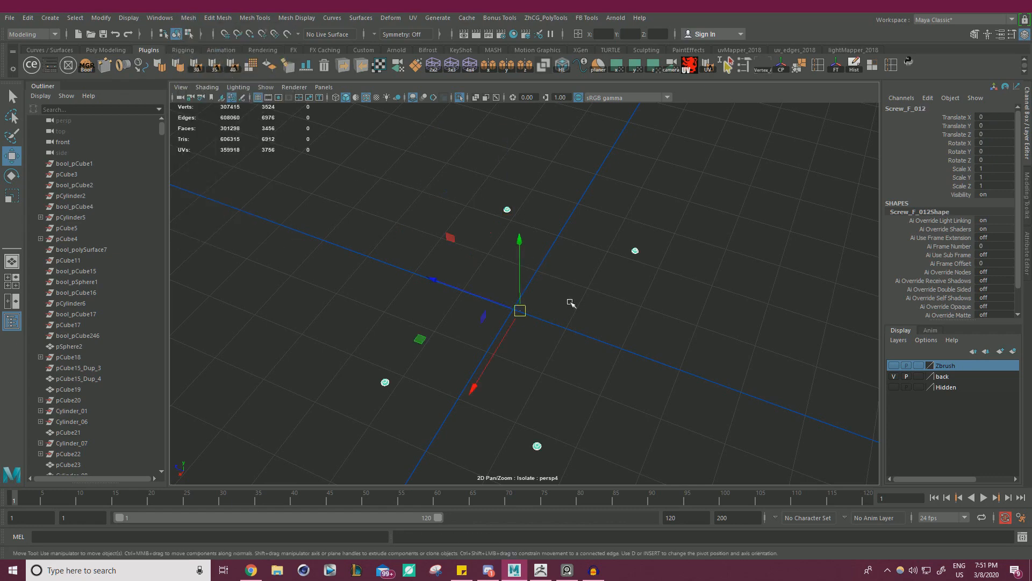
- Export the combined foot screws as an OBJ to the temp meshes folder and switch back to ZBrush
left_click(688, 336)
left_click_drag(682, 333, 541, 376, "alt")
left_click_drag(485, 419, 317, 258)
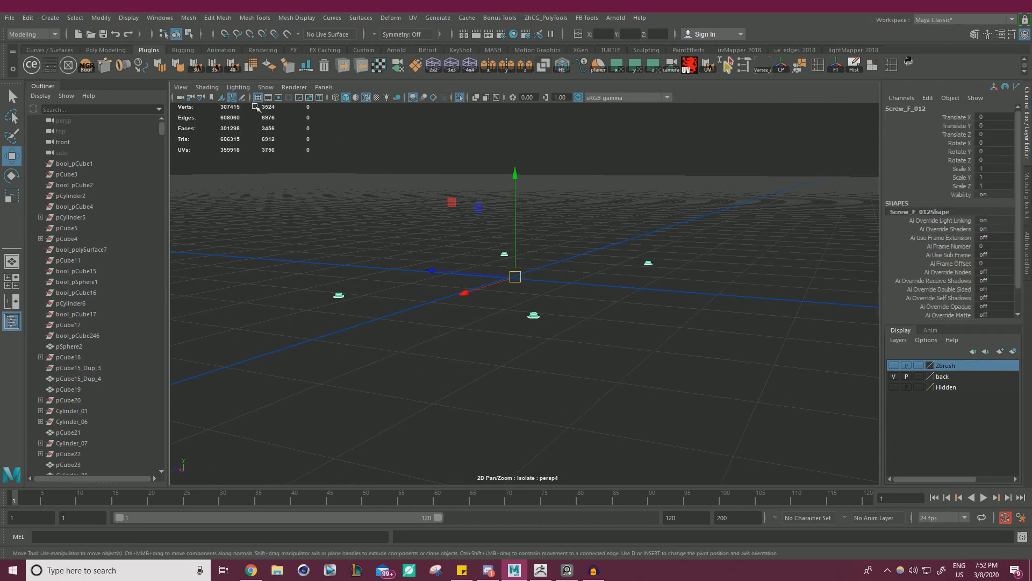
left_click(348, 67)
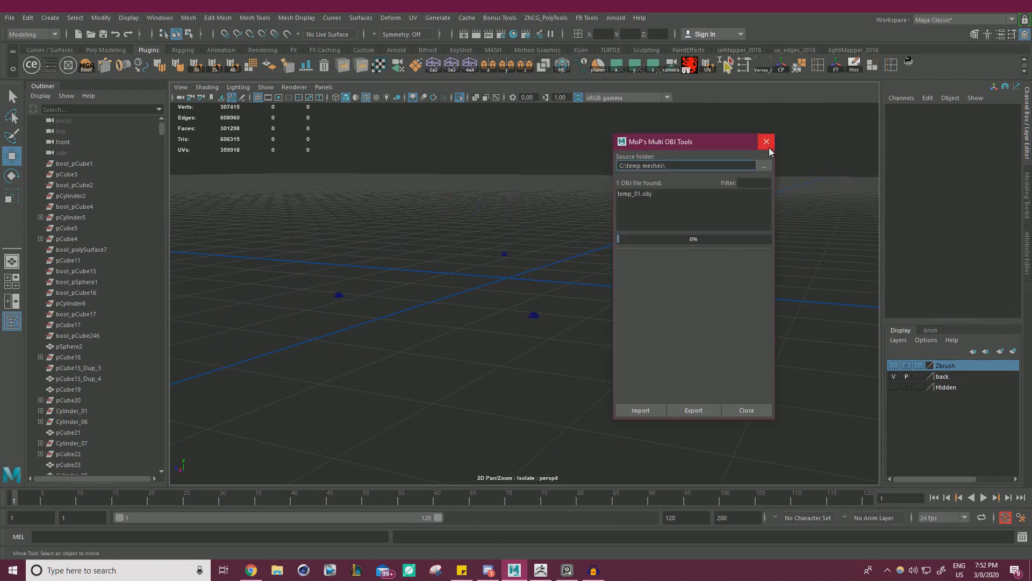
left_click(767, 144)
left_click_drag(444, 357, 657, 316, "alt")
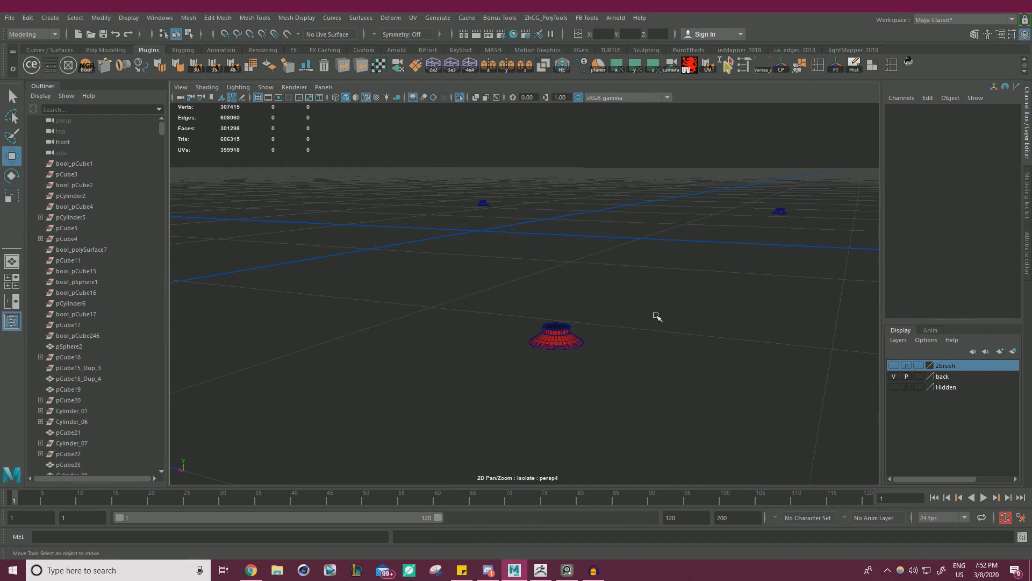
left_click(963, 7)
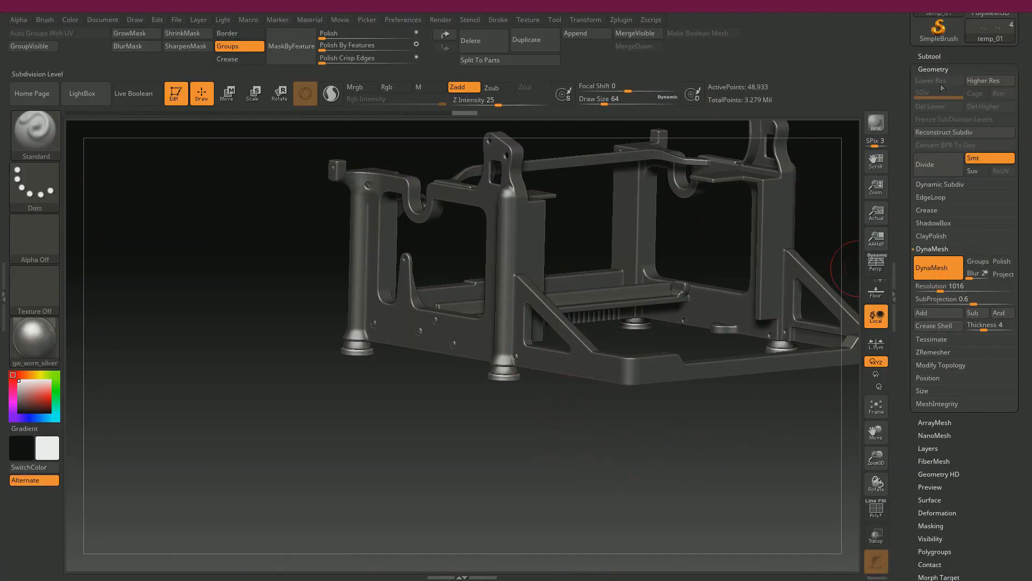
- Duplicate the foot pads subtool and replace the copy with the foot screws by importing the temp_01 OBJ
left_click(929, 56)
left_click(939, 374)
left_click_drag(904, 399, 913, 285)
left_click(974, 414)
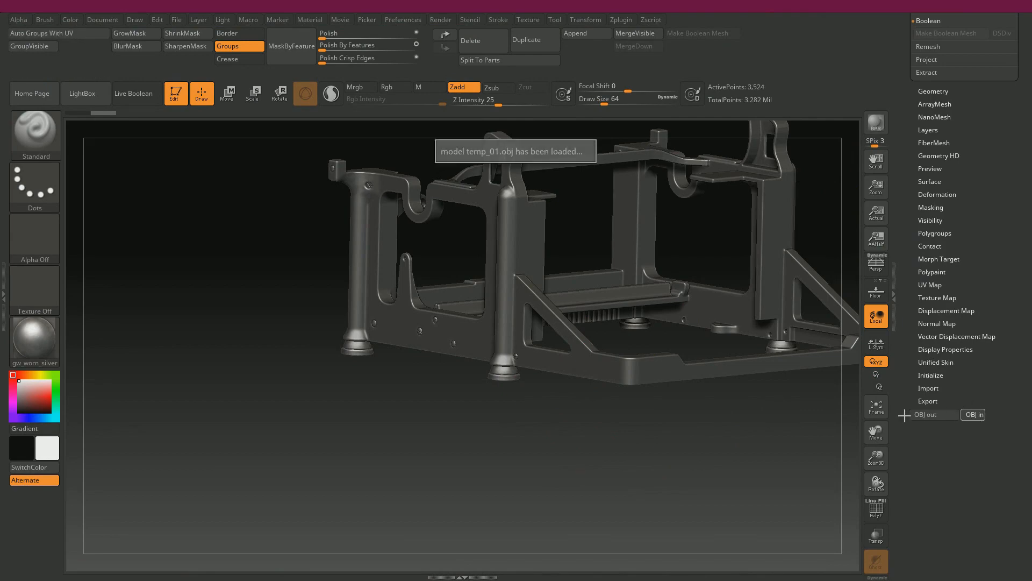
- Show the polyframe and remesh the foot screws with DynaMesh at resolution 1016
left_click_drag(461, 329, 479, 313)
left_click_drag(618, 189, 663, 283)
mouse_move(666, 245)
left_mouse_down("alt")
mouse_move(705, 424)
mouse_move(700, 309)
mouse_move(657, 279)
mouse_move(580, 265)
mouse_move(533, 230)
left_mouse_up("alt")
key("shift+f")
left_click(932, 91)
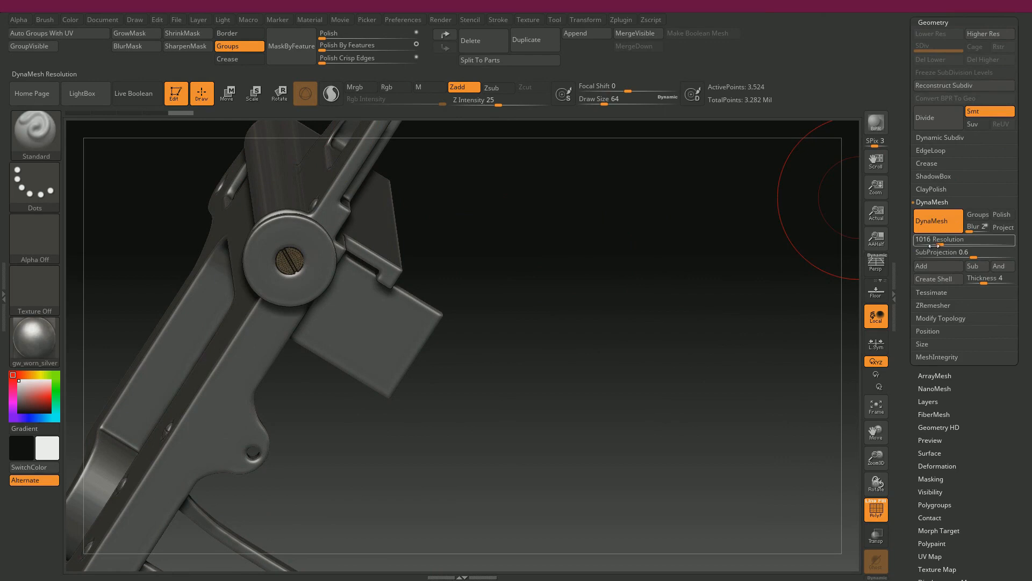
left_click(944, 230)
left_click(944, 231)
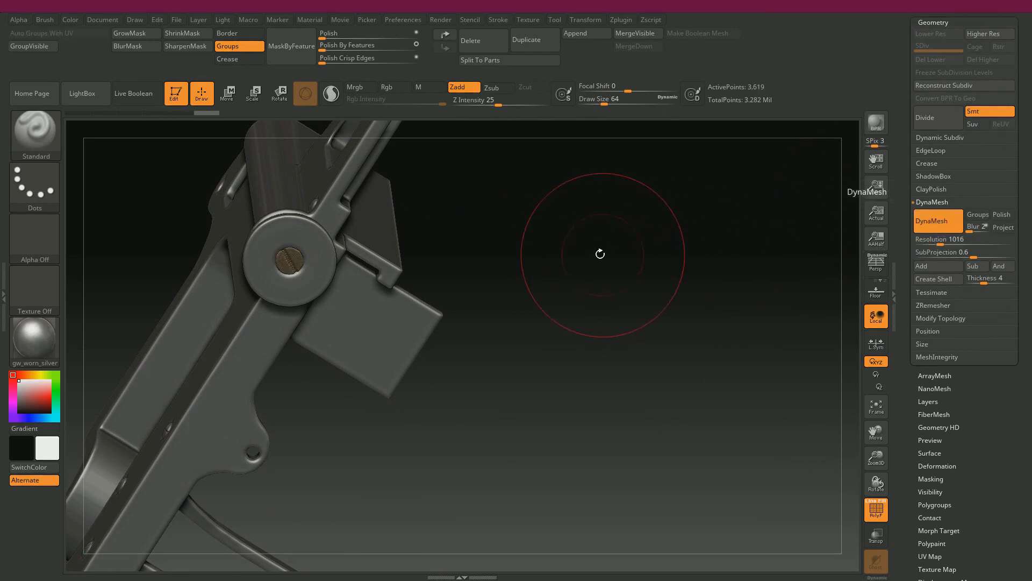
left_click_drag(505, 230, 728, 210, "alt")
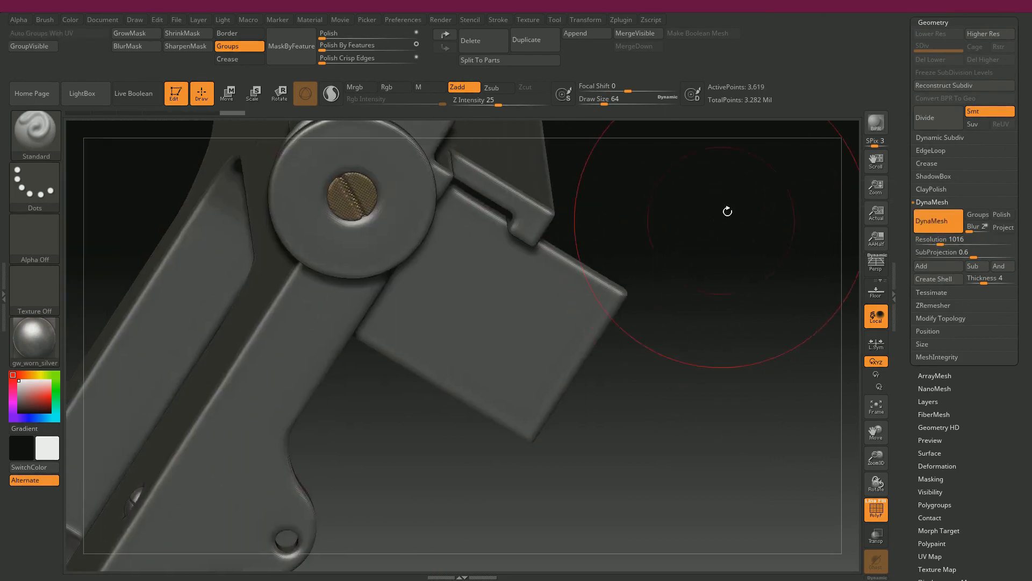
- Undo the DynaMesh remesh on the foot screws, then subdivide them twice and delete the lower subdivision levels
key("ctrl+z")
left_click(948, 123)
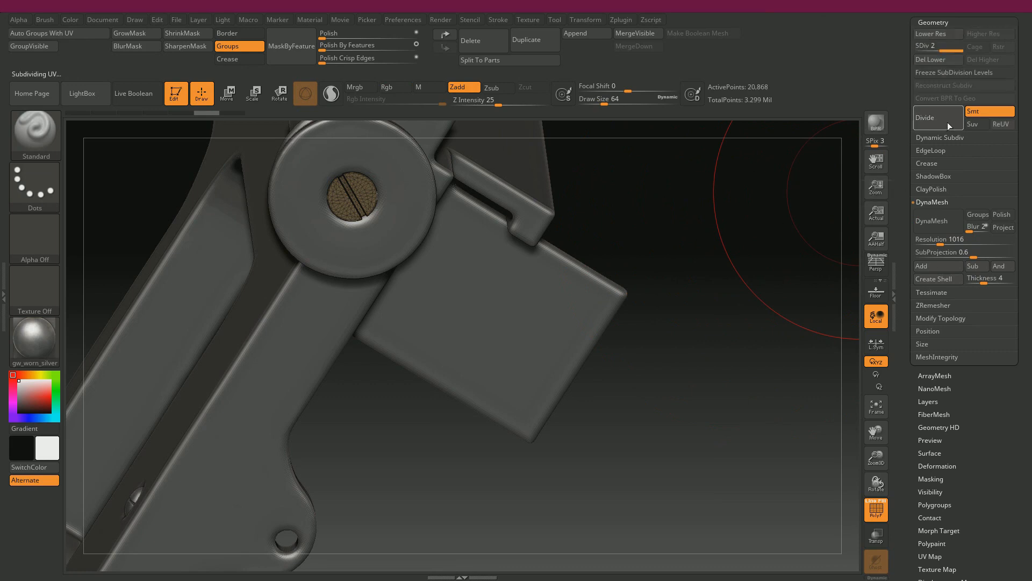
left_click(940, 120)
left_click(934, 60)
- Reduce the brush's draw size to 8 and inspect the smoothed foot parts and the whole frame
left_click_drag(672, 242, 828, 578)
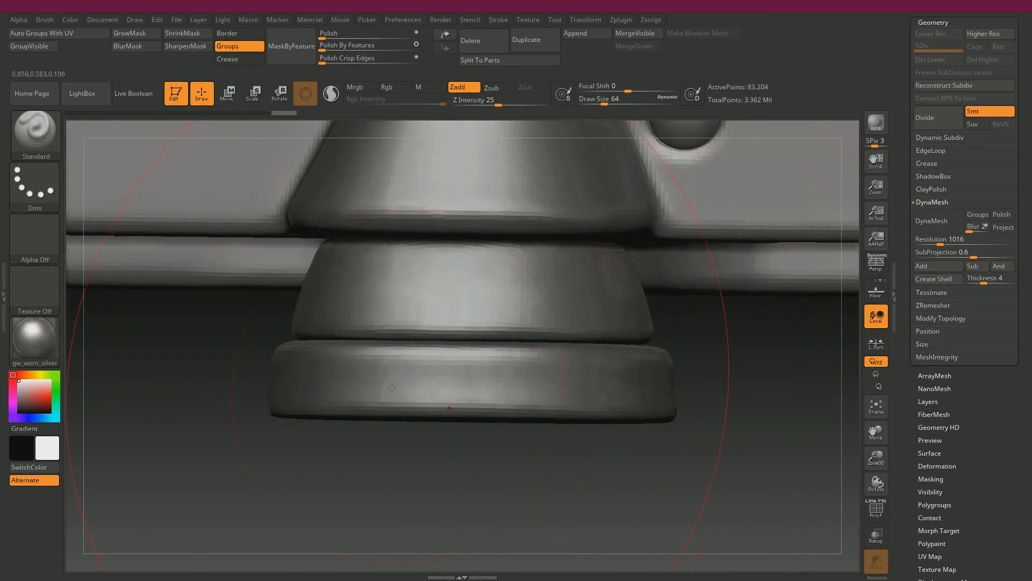
key("bracketleft")
key("bracketleft")
key("bracketleft")
left_click_drag(418, 426, 267, 371)
right_click_drag(270, 372, 264, 490)
right_click_drag(613, 494, 759, 121, "ctrl")
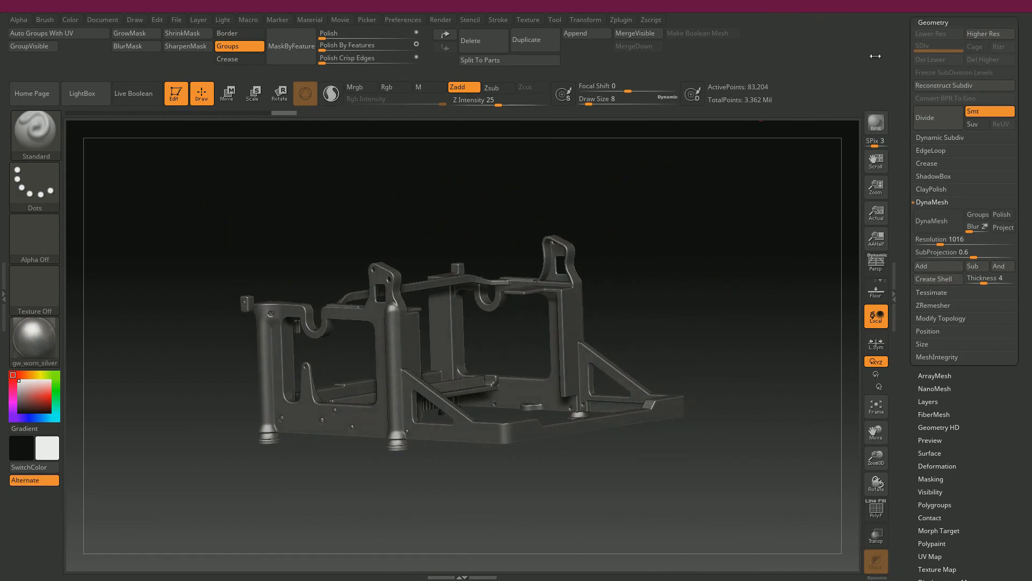
- Switch to Maya, add the combined foot screws to the hidden Zbrush layer and end the isolation to show the whole typewriter
left_click(992, 13)
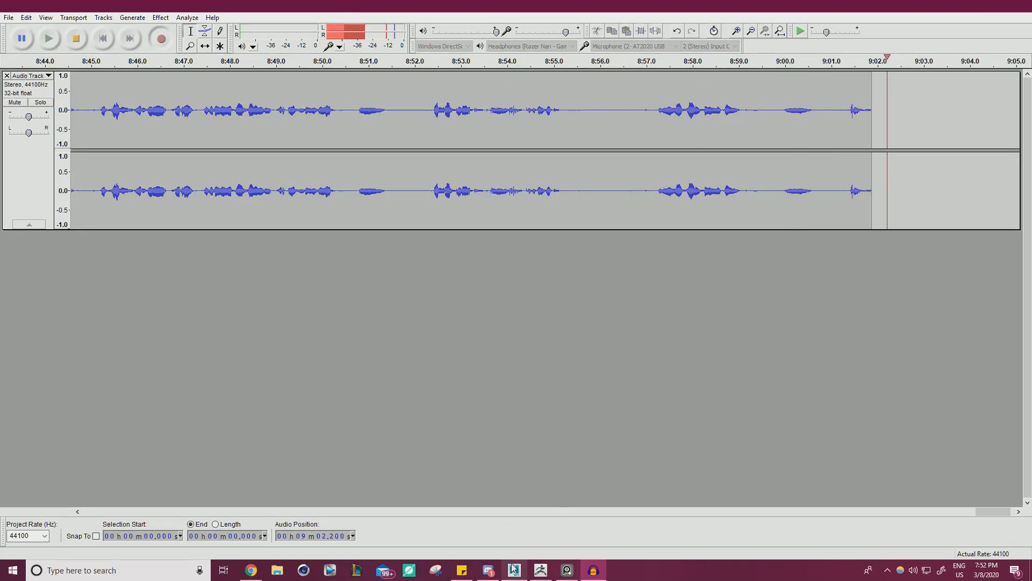
left_click(513, 570)
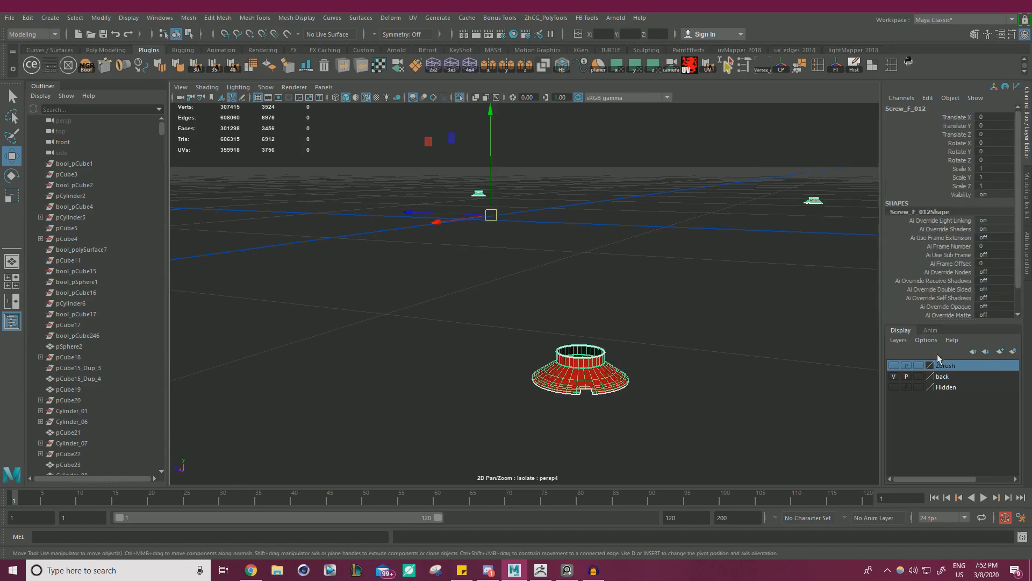
right_click(944, 367)
left_click(947, 394)
left_click(459, 98)
key("a")
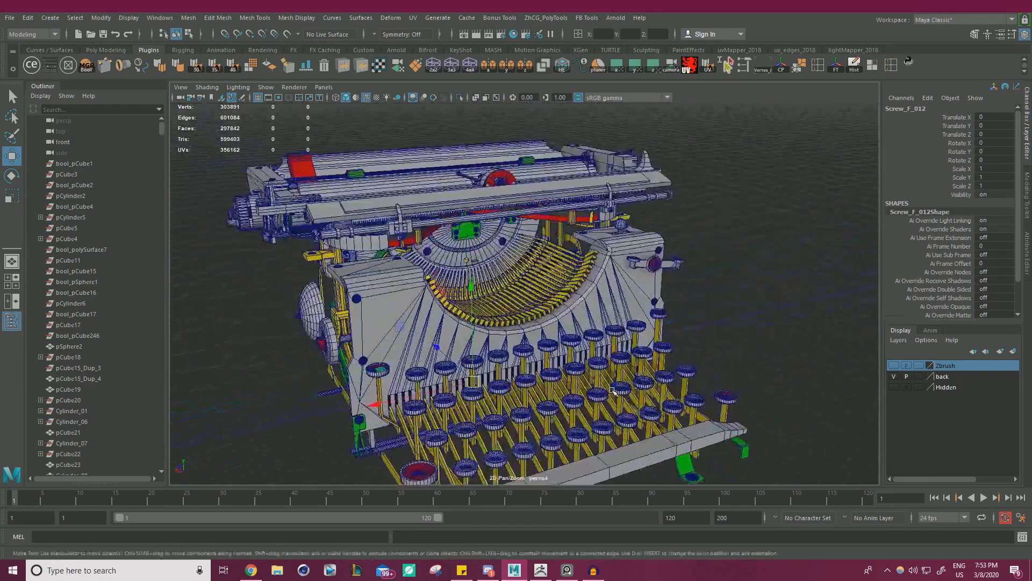
- Select the typewriter's front cover panel with the semicircular cutout and isolate it
left_click_drag(612, 389, 645, 386, "alt")
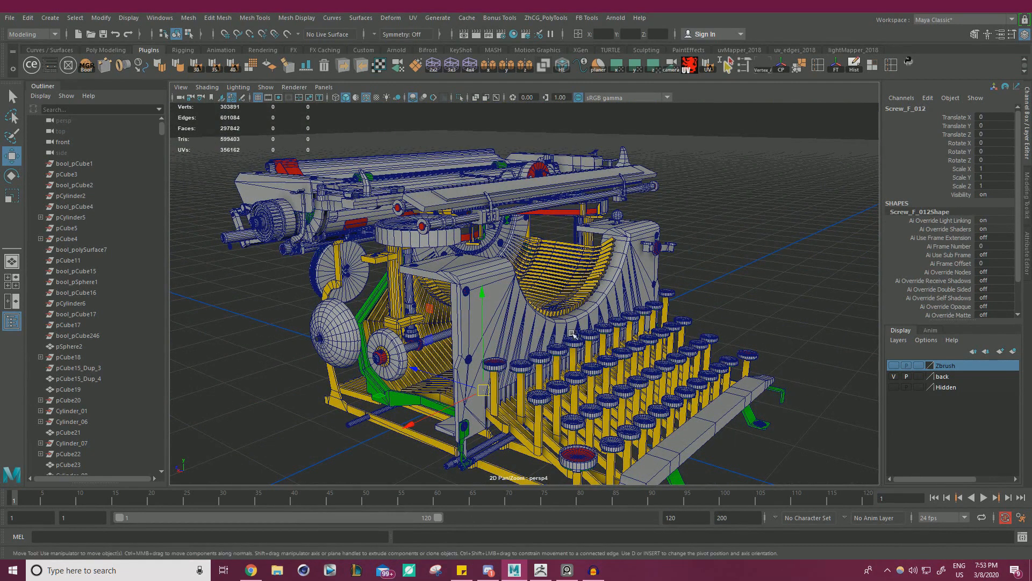
mouse_move(540, 570)
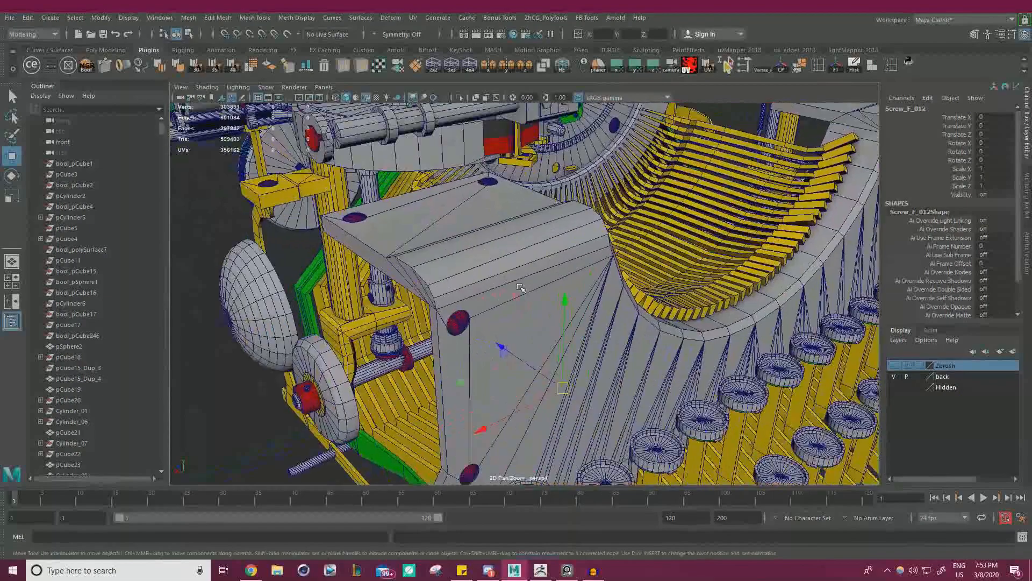
left_click(483, 251)
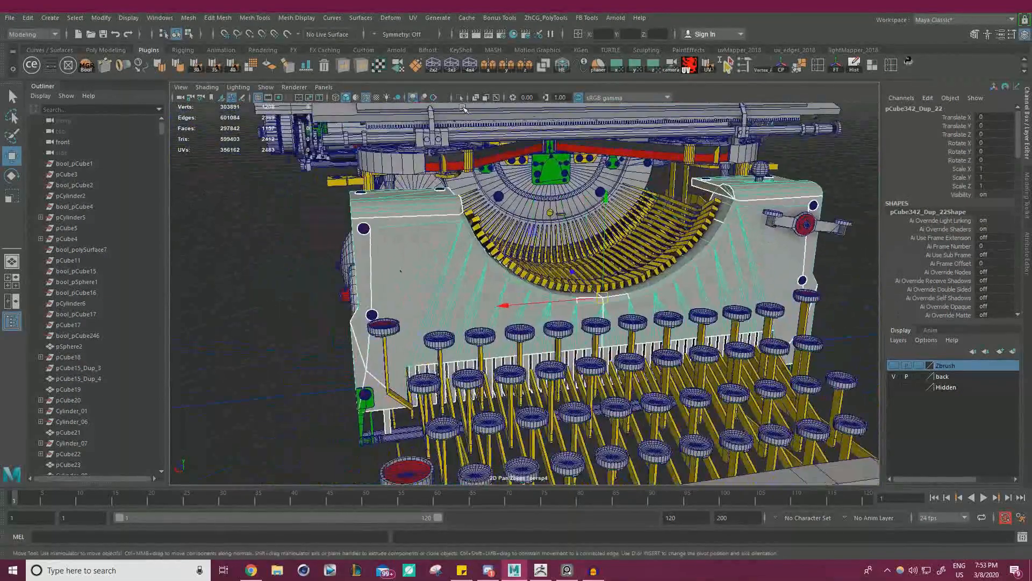
key("ctrl+1")
- Examine the isolated front panel's geometry, including the rounded mounting tabs with holes on its underside
left_click_drag(398, 199, 698, 226, "alt")
mouse_move(516, 231)
right_mouse_down("alt")
mouse_move(677, 242)
mouse_move(508, 234)
right_mouse_up("alt")
middle_click_drag(508, 233, 633, 247, "alt")
left_click_drag(583, 235, 640, 240, "alt")
scroll(520, 313, "up", 4)
scroll(559, 282, "up", 5)
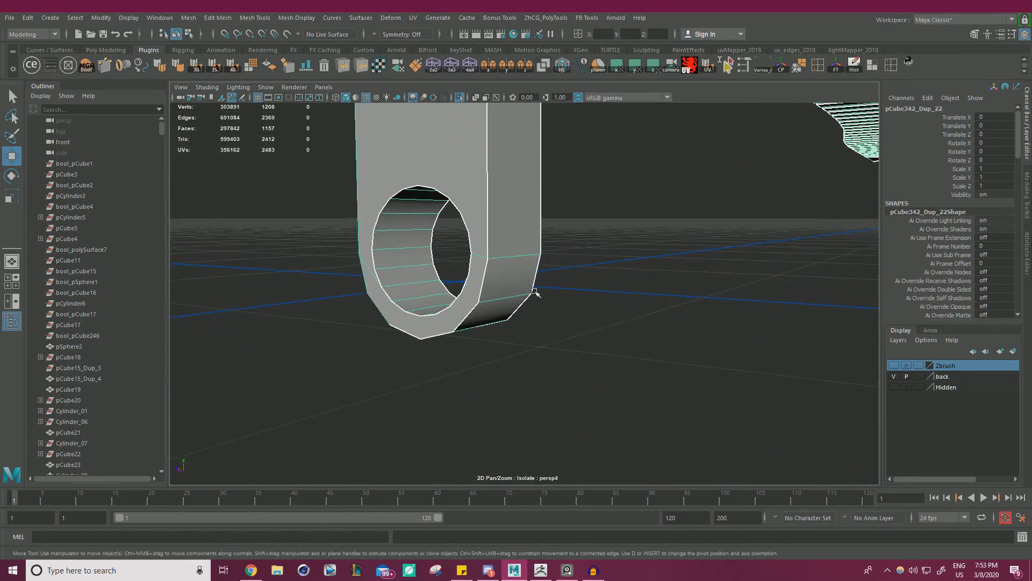
left_click_drag(533, 221, 418, 249, "alt")
right_click_drag(691, 361, 750, 355, "alt")
middle_click_drag(750, 354, 649, 329, "alt")
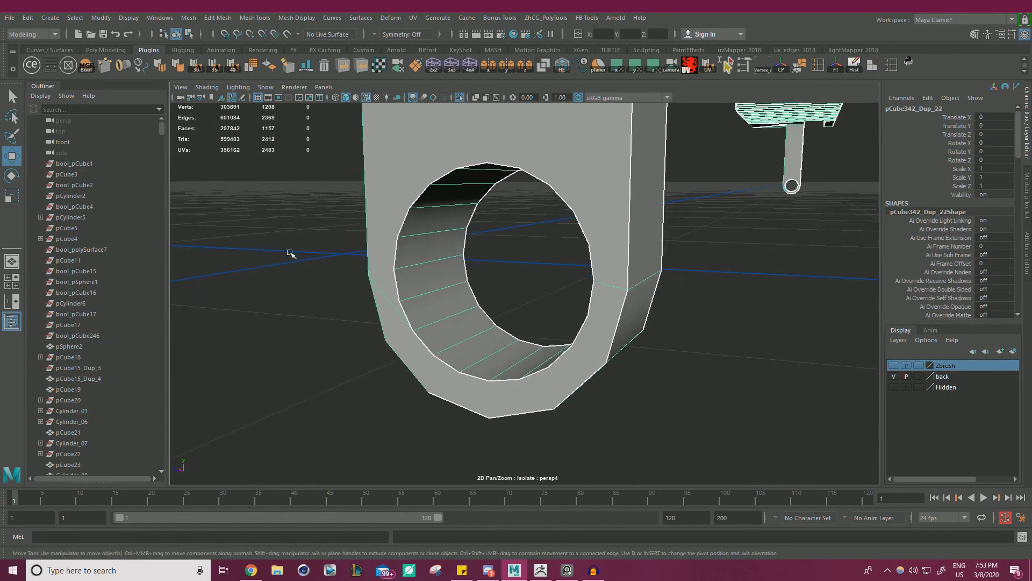
left_click_drag(379, 268, 452, 296, "alt")
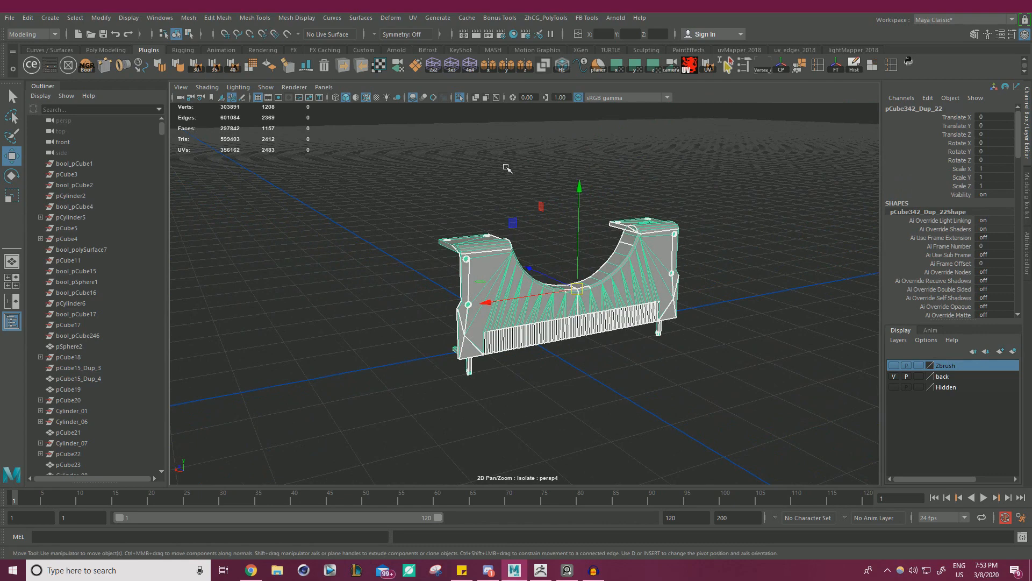
right_click_drag(482, 260, 523, 242)
left_click(443, 163)
key("ctrl+z")
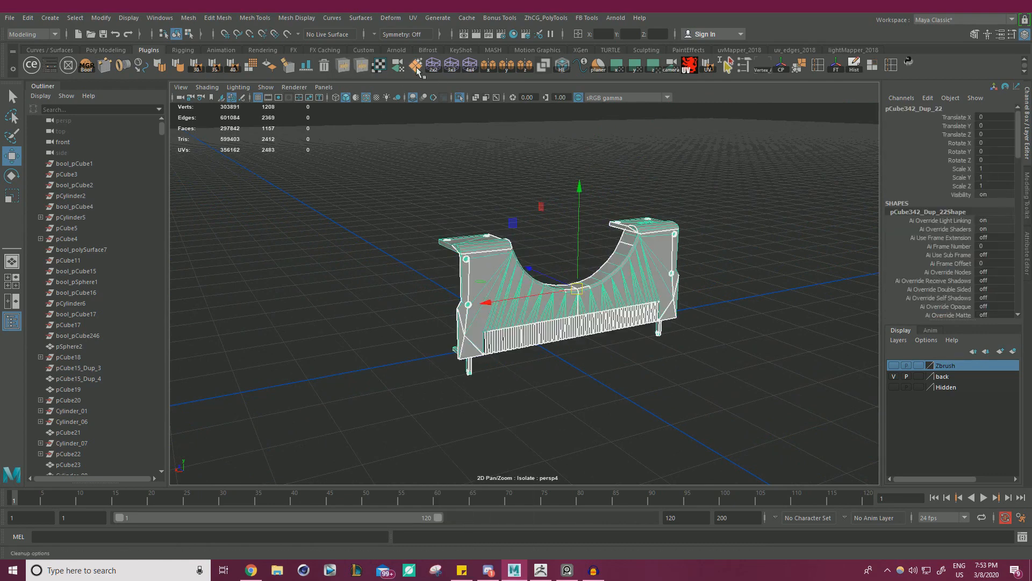
- Display only the front panel's hard edges and check its current UV layout in the UV Editor
left_click(562, 70)
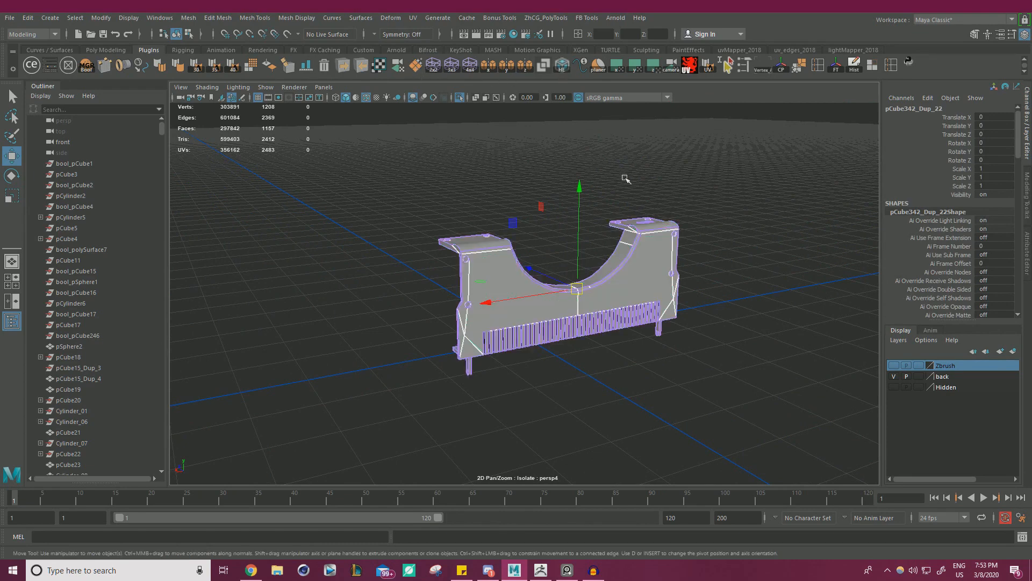
left_click_drag(596, 220, 559, 236, "alt")
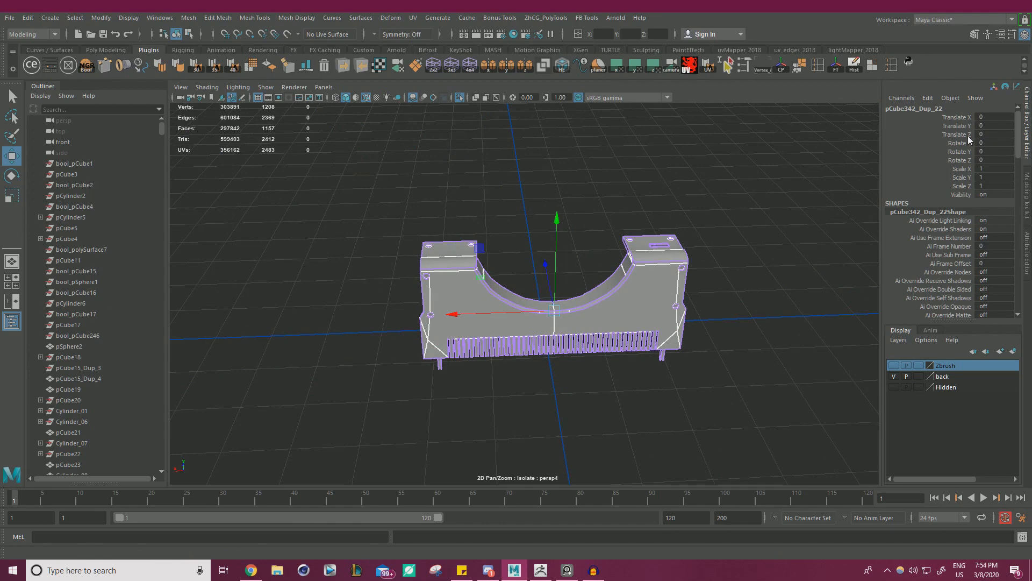
left_click(707, 66)
left_click_drag(1031, 141, 780, 111)
left_click(549, 150)
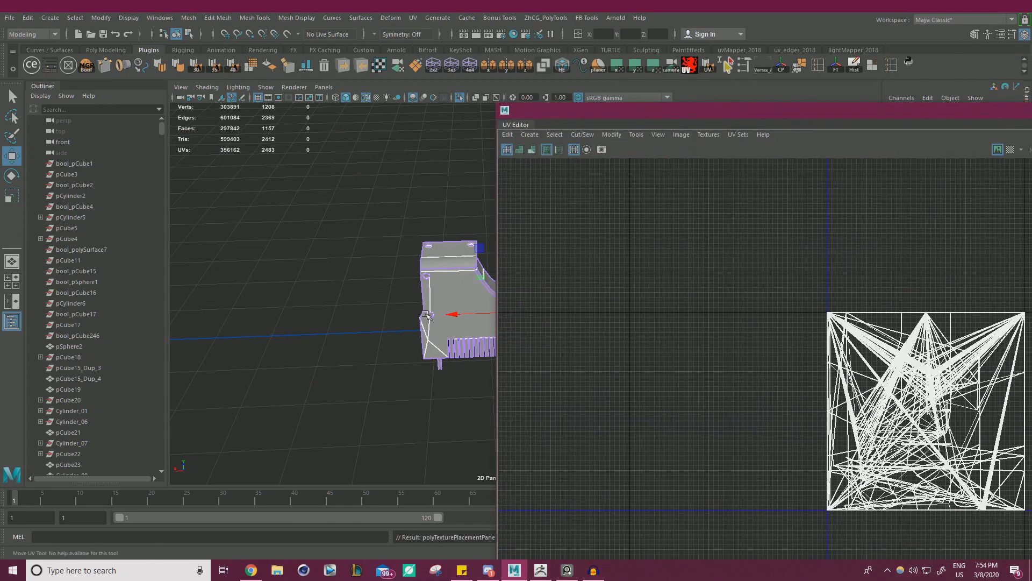
left_click(549, 151)
left_click_drag(585, 110, 1031, 215)
- Examine the front panel's edges, corners and underside from several angles
right_click_drag(586, 258, 685, 267, "alt")
middle_click_drag(433, 246, 551, 268, "alt")
left_click_drag(551, 265, 442, 277, "alt")
middle_click_drag(442, 278, 655, 351, "alt")
left_click_drag(654, 351, 518, 290, "alt")
right_click_drag(518, 290, 571, 165, "alt")
left_click(562, 195)
right_click_drag(600, 233, 559, 234, "alt")
middle_click_drag(707, 243, 401, 228, "alt")
left_click(724, 256, "shift")
right_click_drag(494, 169, 562, 175, "shift")
right_click_drag(620, 192, 558, 172, "alt")
left_click(590, 156)
left_click_drag(590, 157, 693, 196, "alt")
left_click_drag(644, 188, 453, 249, "alt")
scroll(665, 204, "up", 5)
left_click(454, 249)
key("f")
left_click_drag(384, 227, 452, 227, "alt")
- Select all faces of the front panel and unwrap them into separate UV shells along the hard edges
right_click_drag(456, 264, 442, 295)
left_click_drag(359, 427, 794, 129)
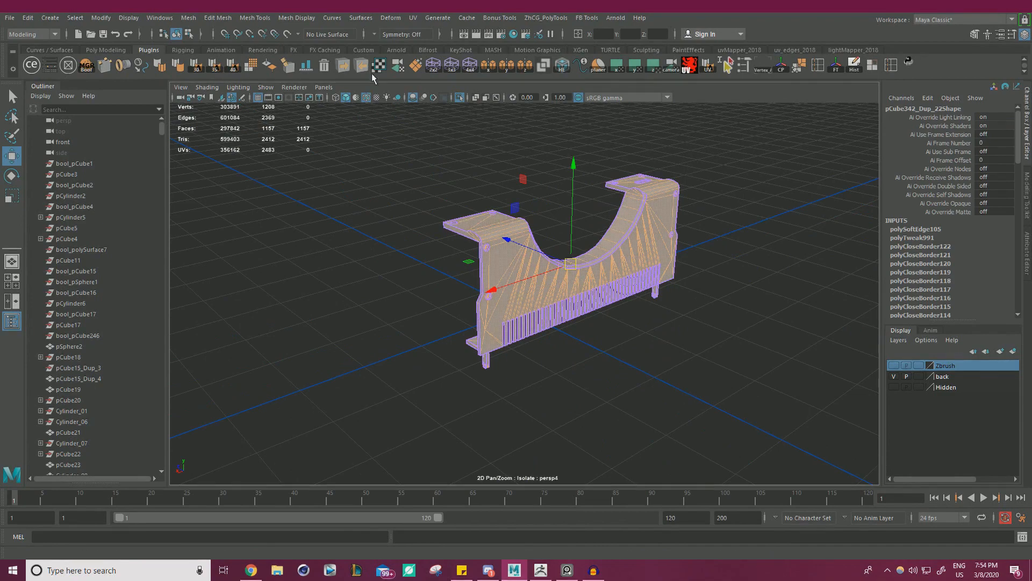
left_click(381, 66)
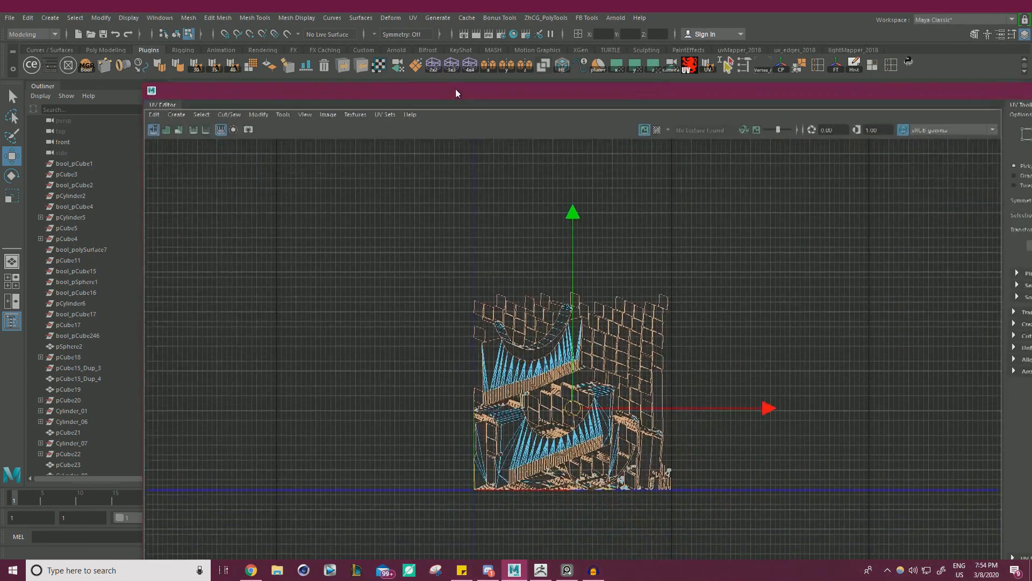
left_click_drag(456, 93, 442, 70)
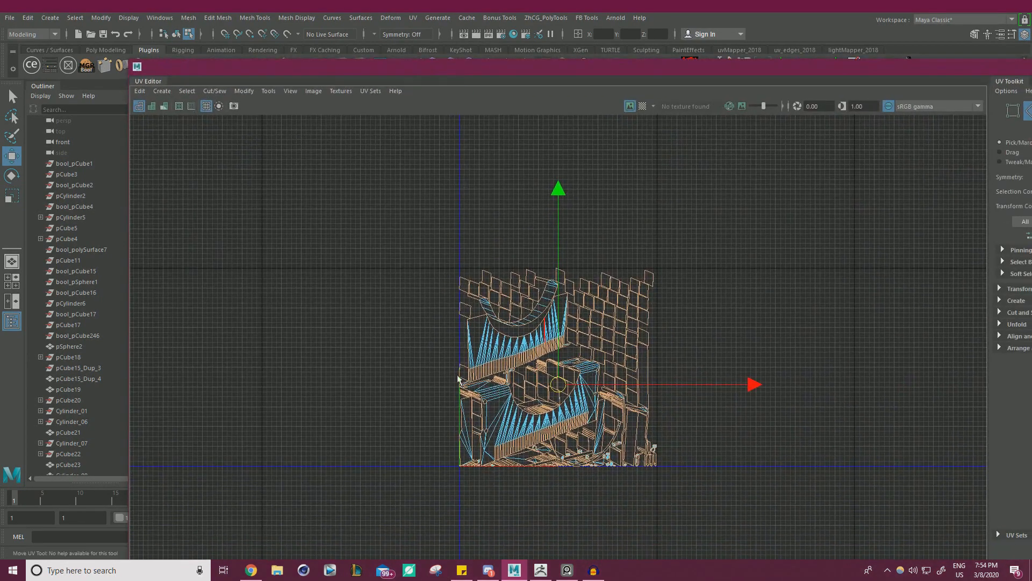
- Return the front panel to object selection, export it as an OBJ and switch back to ZBrush
left_click_drag(588, 76, 1031, 231)
left_click_drag(710, 221, 615, 250, "alt")
right_click(676, 228)
left_click(729, 213)
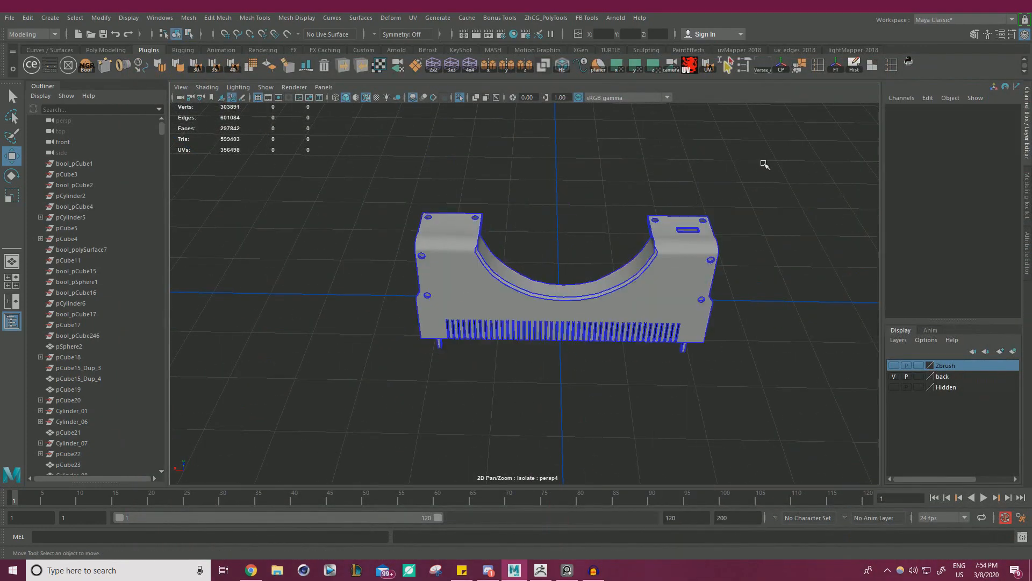
left_click(344, 65)
left_click(767, 142)
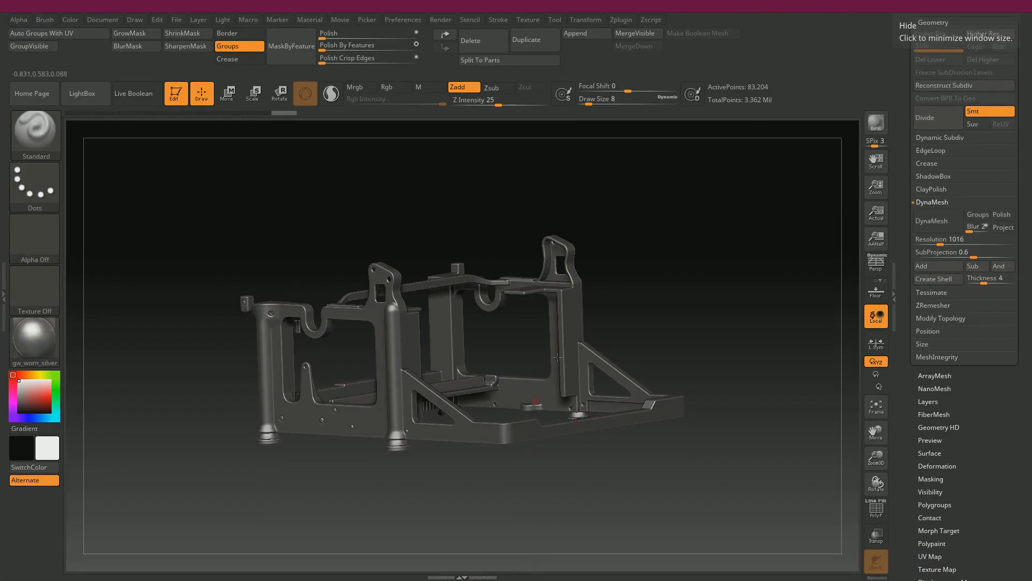
- Duplicate the foot screws subtool and replace the copy with the front panel by importing the exported OBJ
left_click_drag(679, 294, 732, 253)
left_click_drag(900, 102, 900, 209)
left_click(939, 116)
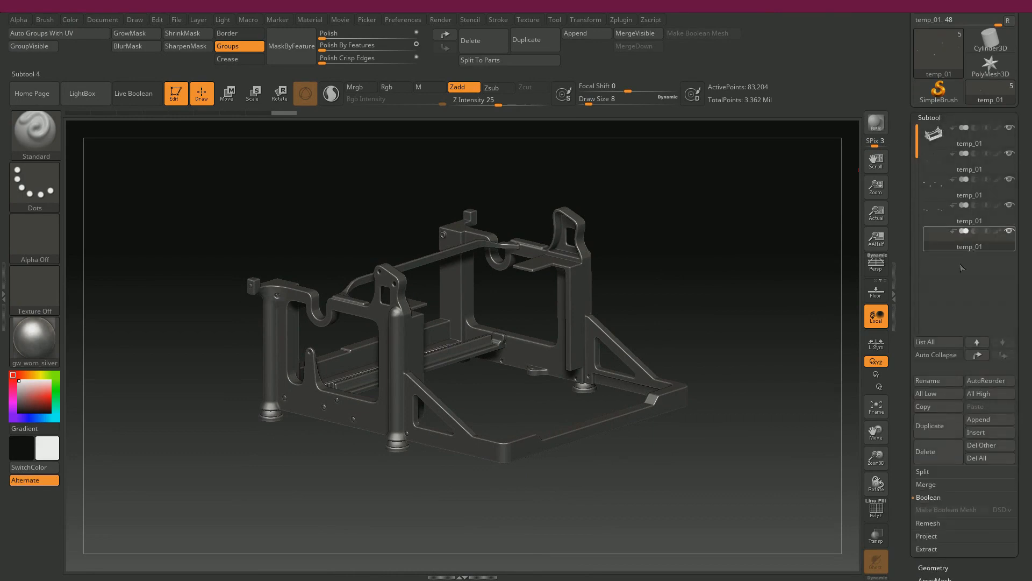
left_click(938, 426)
scroll(925, 495, "down", 5)
left_click(974, 550)
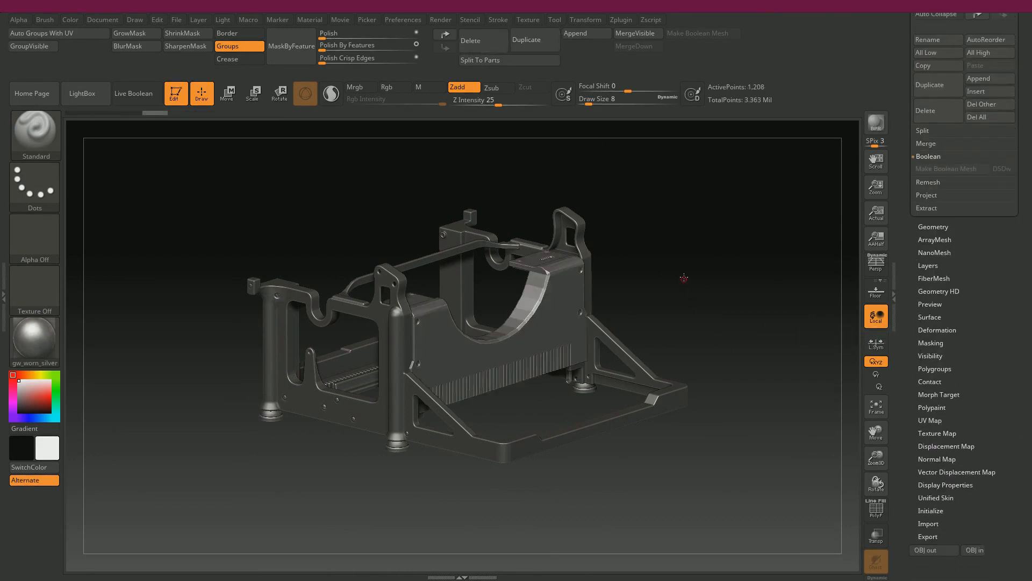
- Show the polyframe on the front panel and create its polygroups from the UV shells
left_click_drag(682, 279, 650, 401, "shift")
left_click_drag(654, 250, 666, 416, "alt")
mouse_move(723, 315)
left_mouse_down()
mouse_move(664, 322)
mouse_move(595, 175)
mouse_move(386, 171)
left_mouse_up()
key("shift+f")
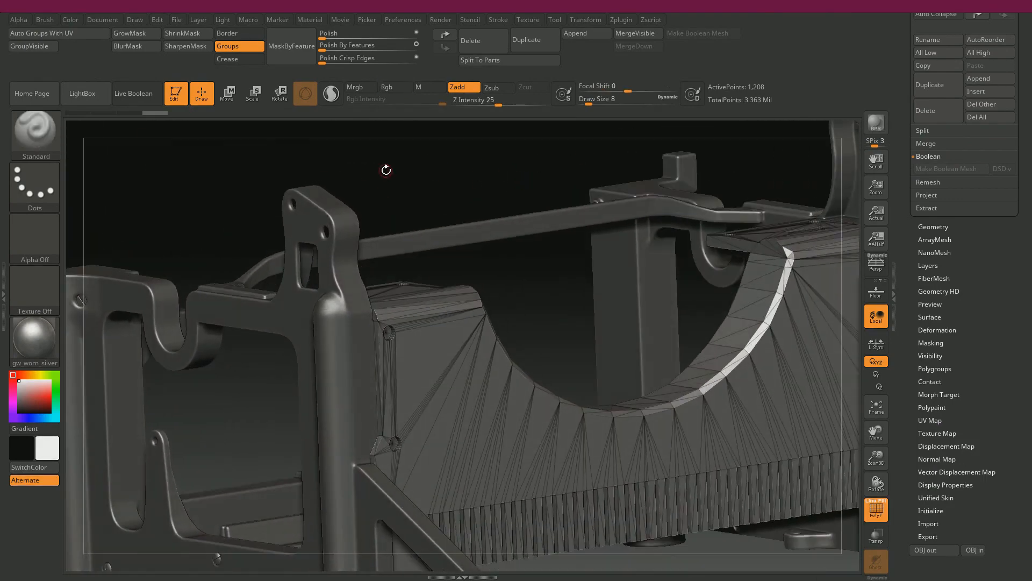
left_click(69, 33)
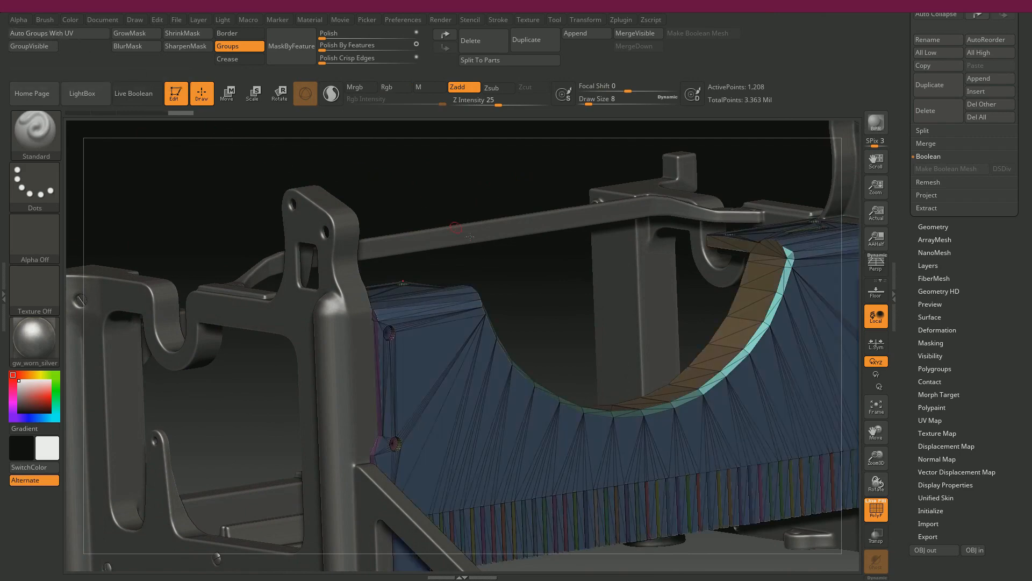
- Try to remesh the front panel with DynaMesh at resolution 1984
left_click_drag(537, 286, 771, 256)
left_click(938, 227)
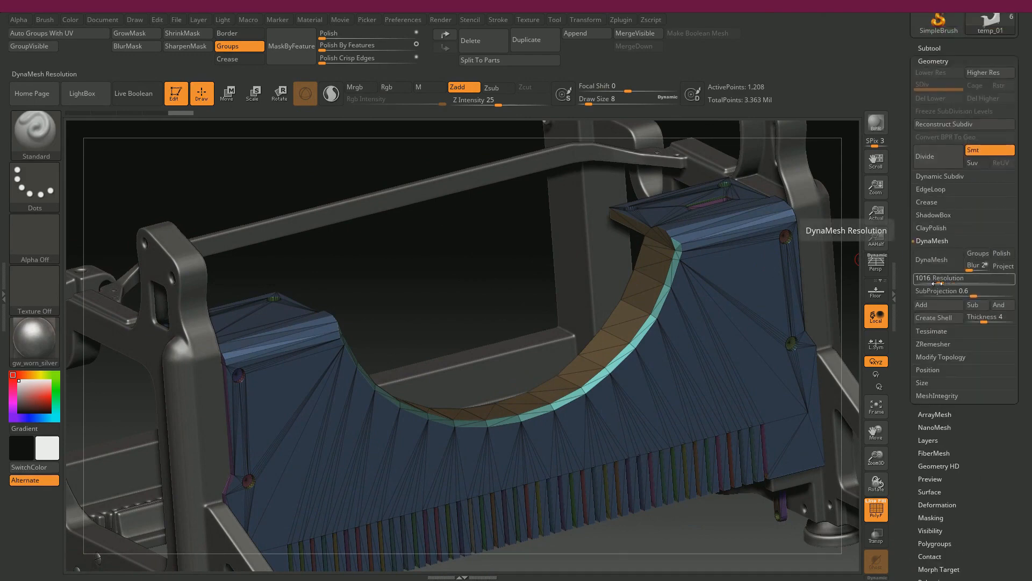
left_click_drag(937, 283, 945, 284)
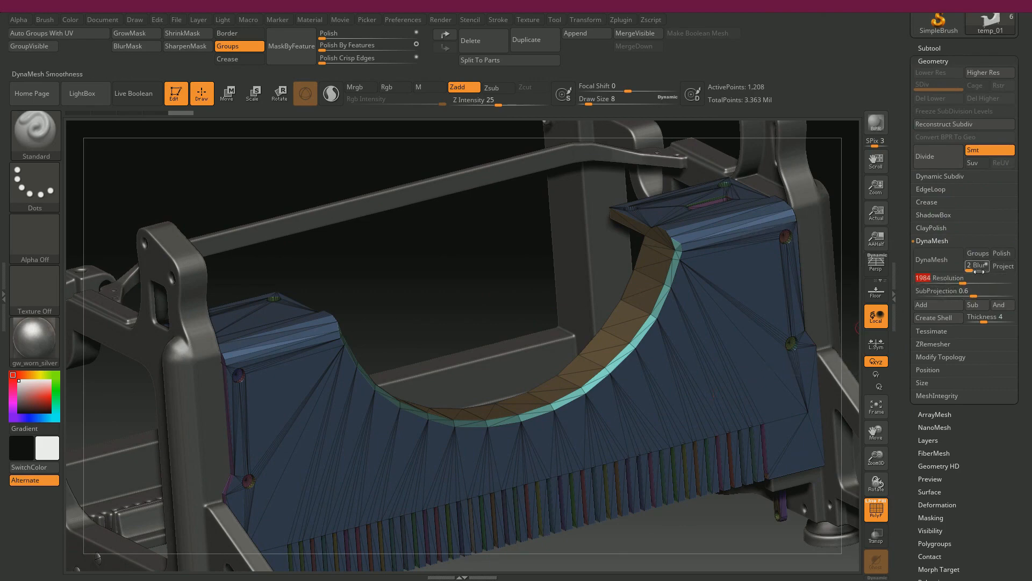
left_click(951, 263)
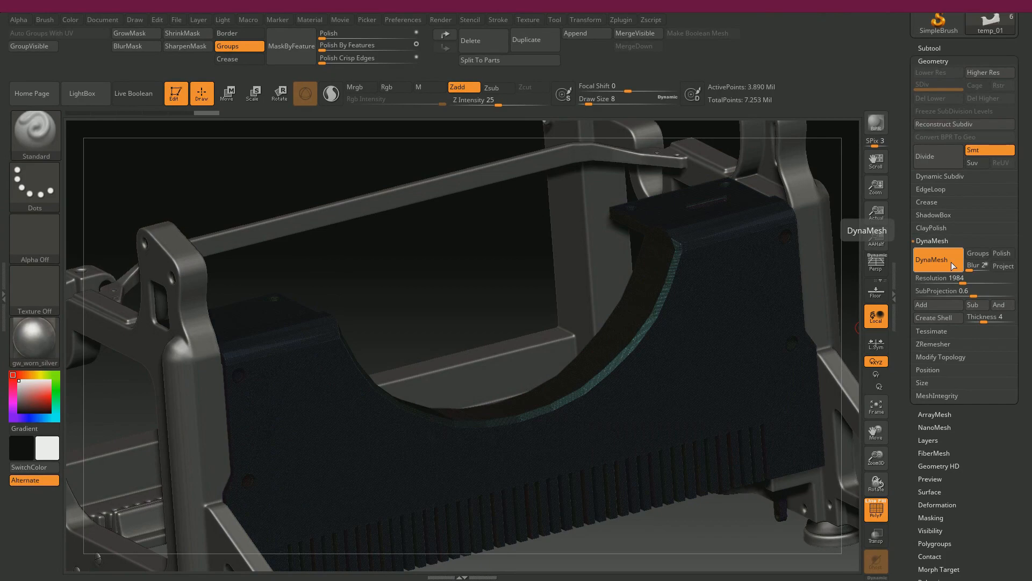
key("ctrl+z")
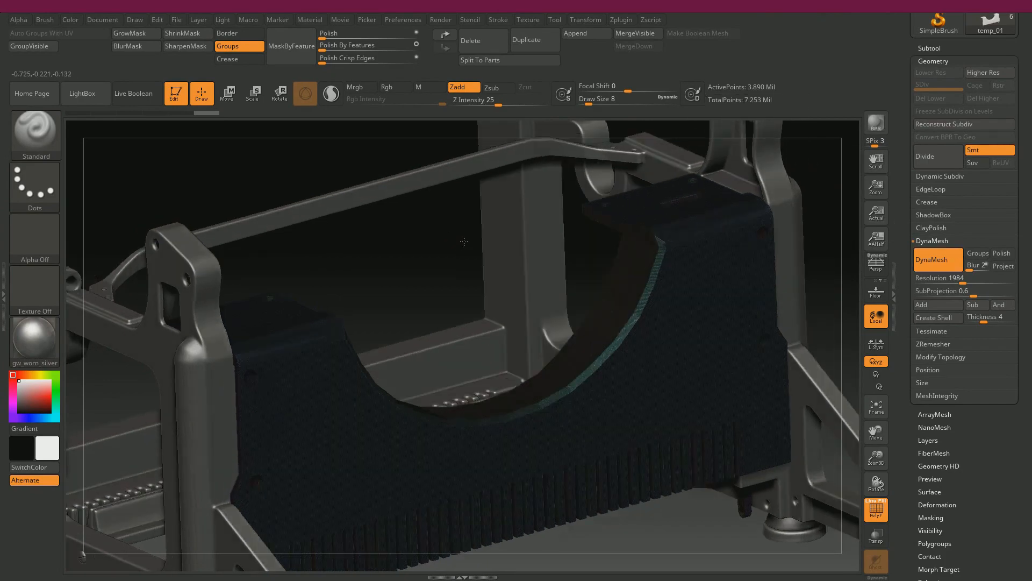
- Remesh the front panel with DynaMesh at resolution 1416
left_click_drag(940, 278, 947, 283)
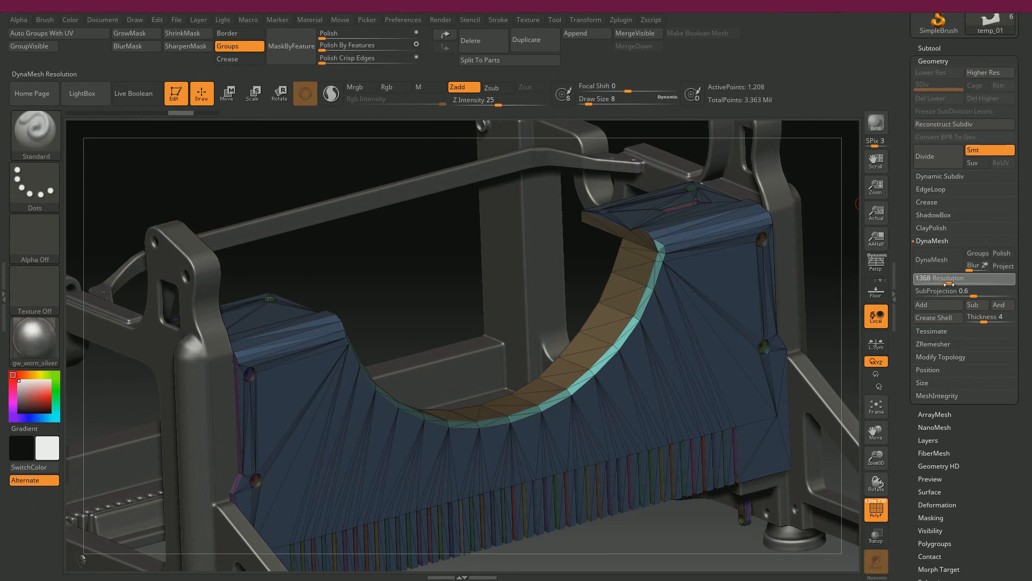
left_click_drag(950, 284, 950, 285)
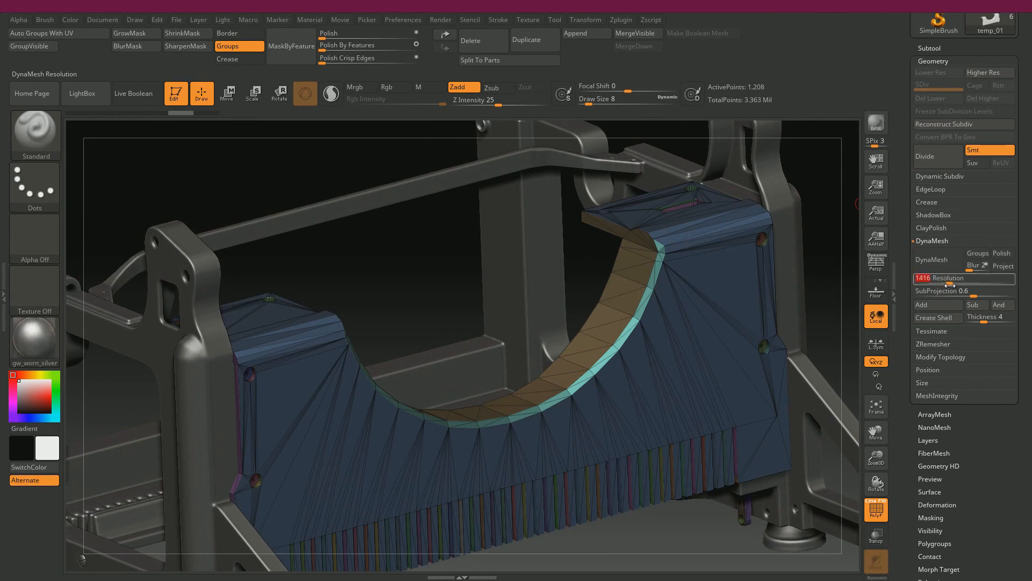
left_click(922, 257)
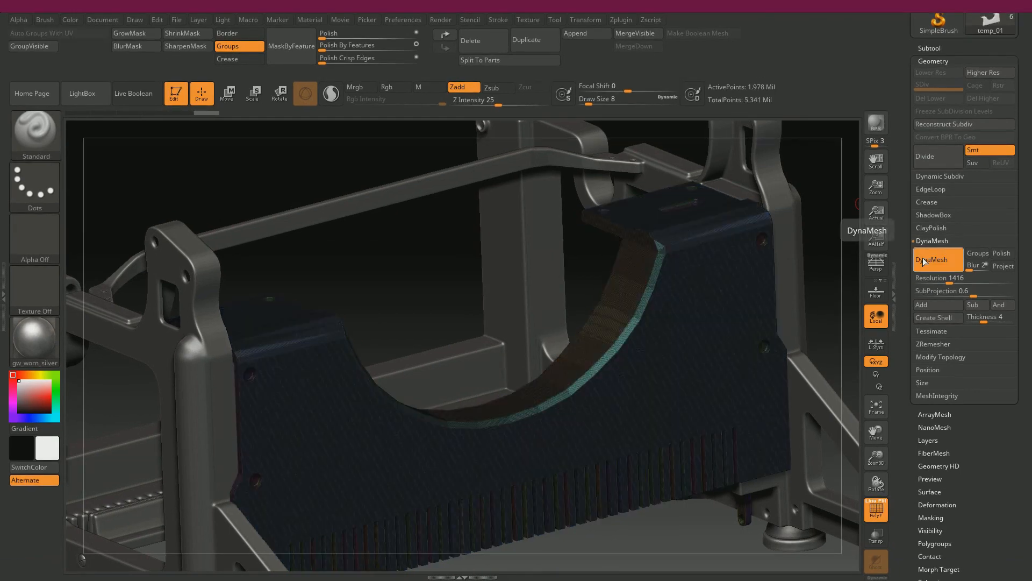
left_click_drag(422, 267, 415, 268)
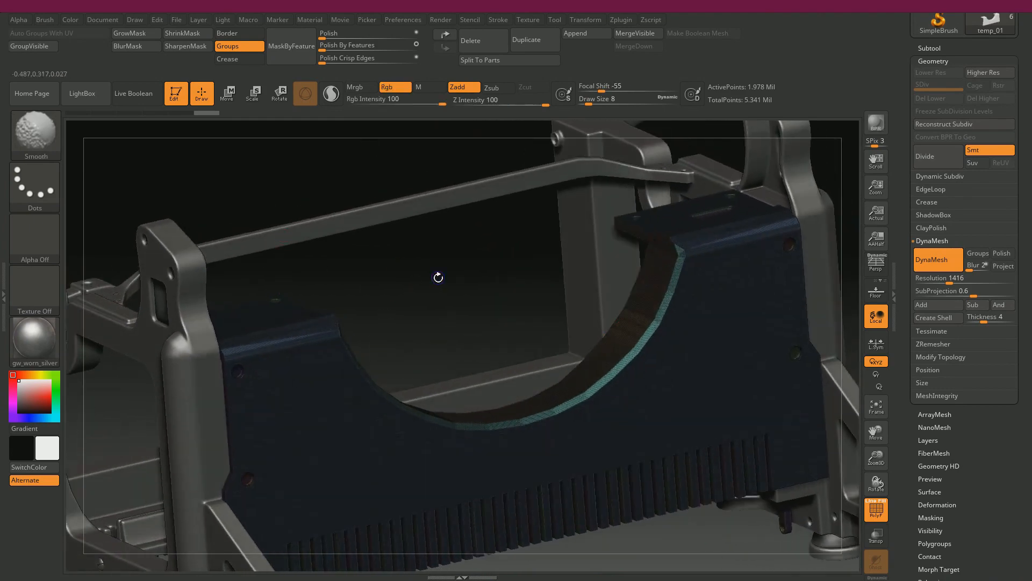
- Hide the polyframe and inspect the remeshed front panel's curved cutout, slots and upper surfaces
key("shift+f")
left_click_drag(453, 285, 335, 173)
left_click_drag(367, 226, 222, 389, "alt")
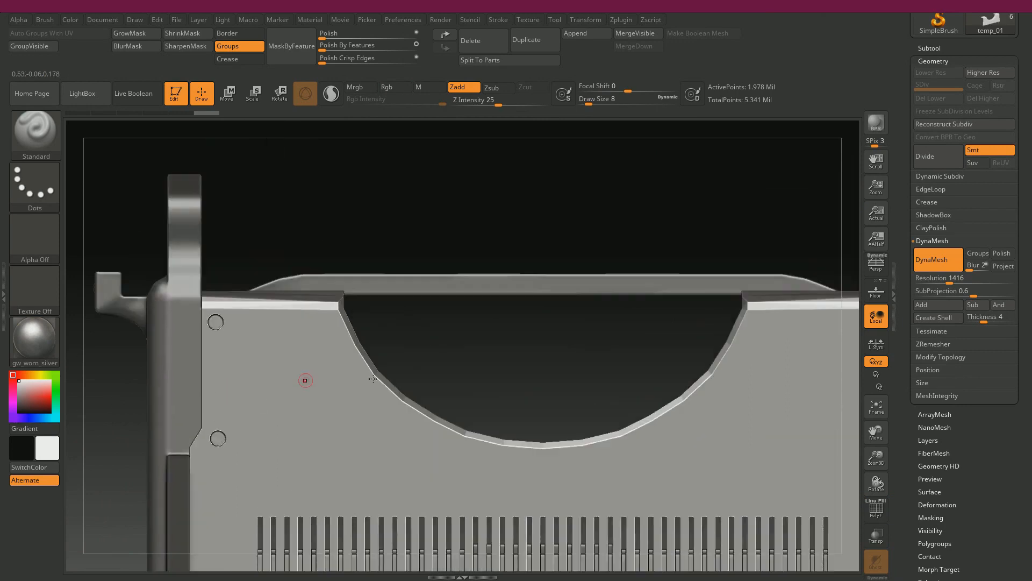
left_click_drag(527, 373, 645, 226)
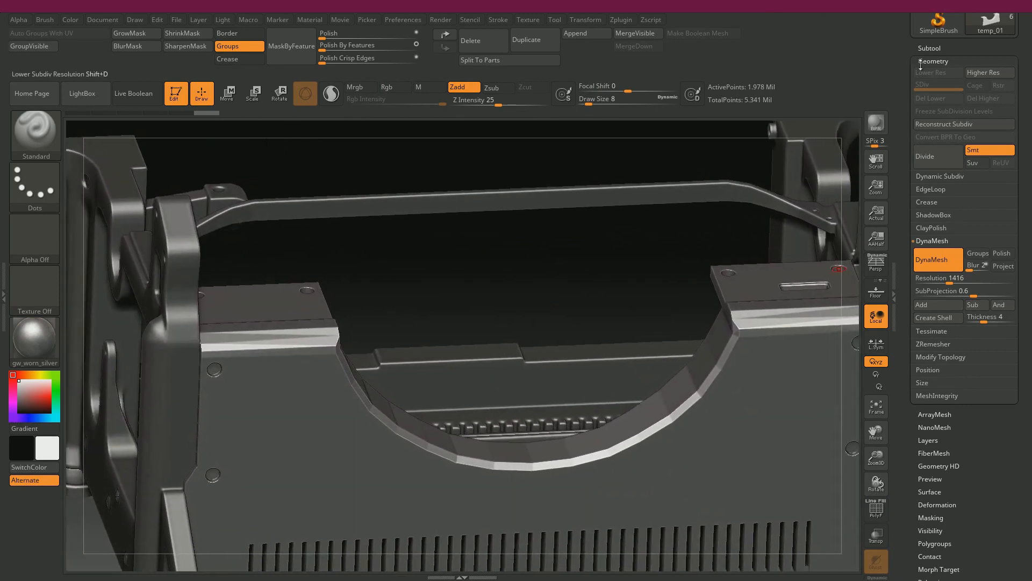
- Hide every other subtool so that only the front panel is visible
left_click(926, 48)
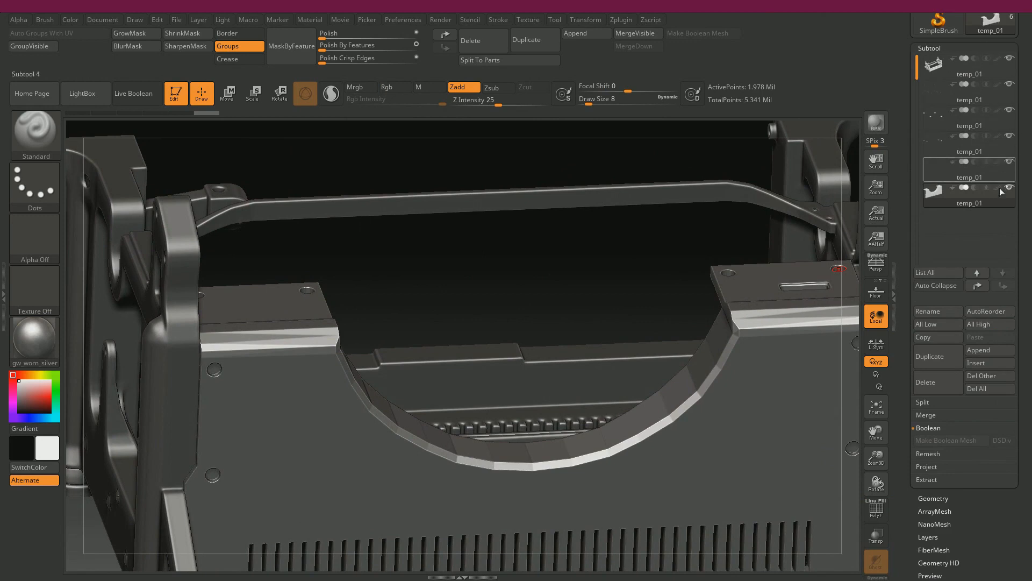
left_click(1010, 187, "shift")
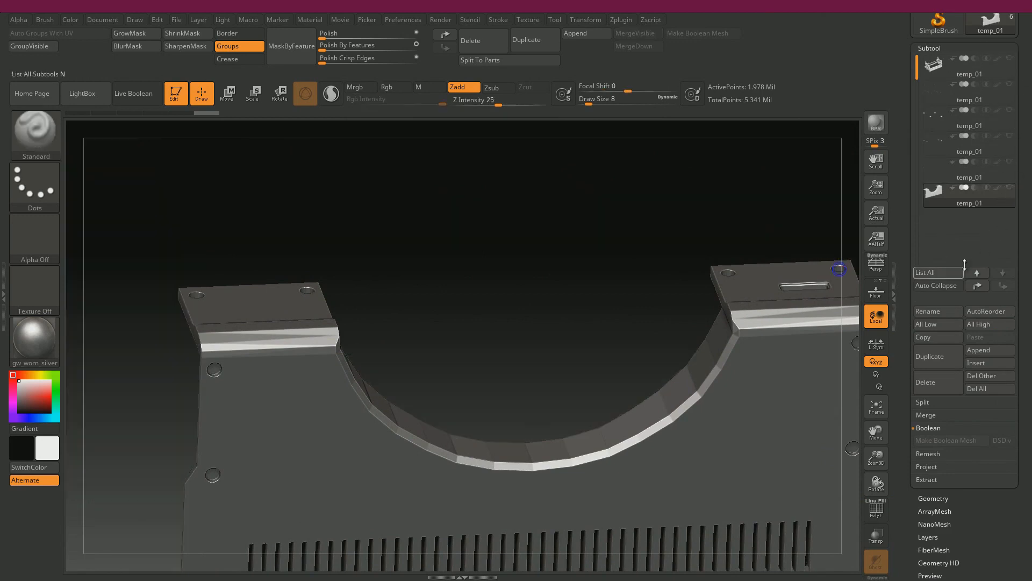
left_click(1008, 191, "shift")
left_click(1008, 192, "shift")
left_click(1008, 191, "shift")
left_click(1007, 192, "shift")
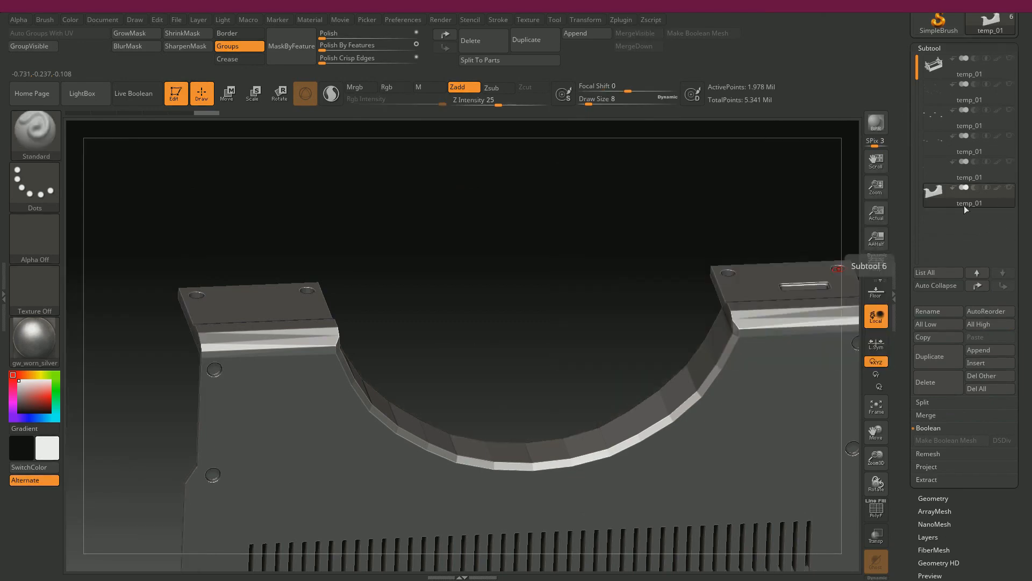
mouse_move(967, 206)
mouse_move(966, 186)
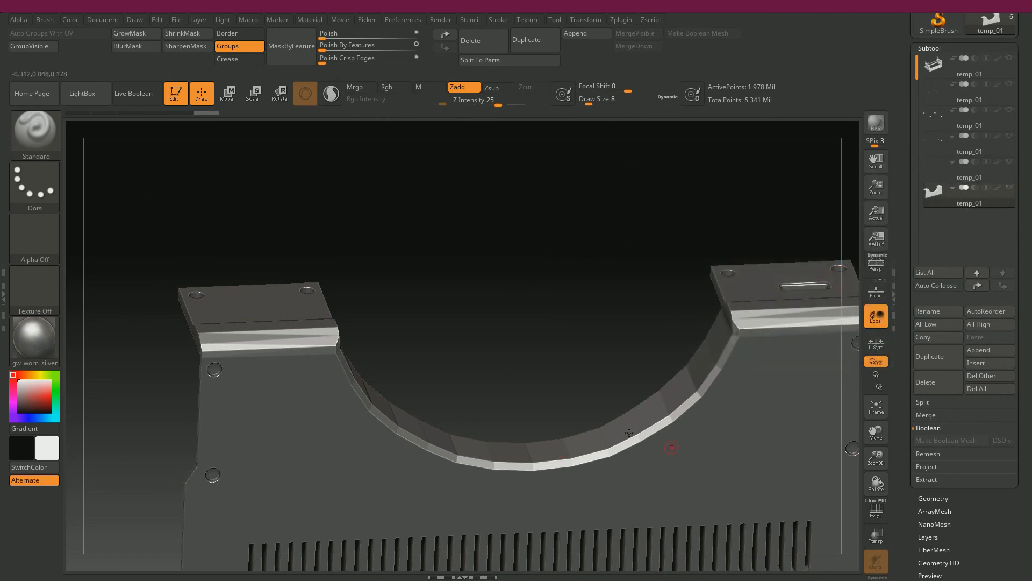
- Try Polish By Features on the front panel and undo it
left_click_drag(544, 286, 535, 265, "alt")
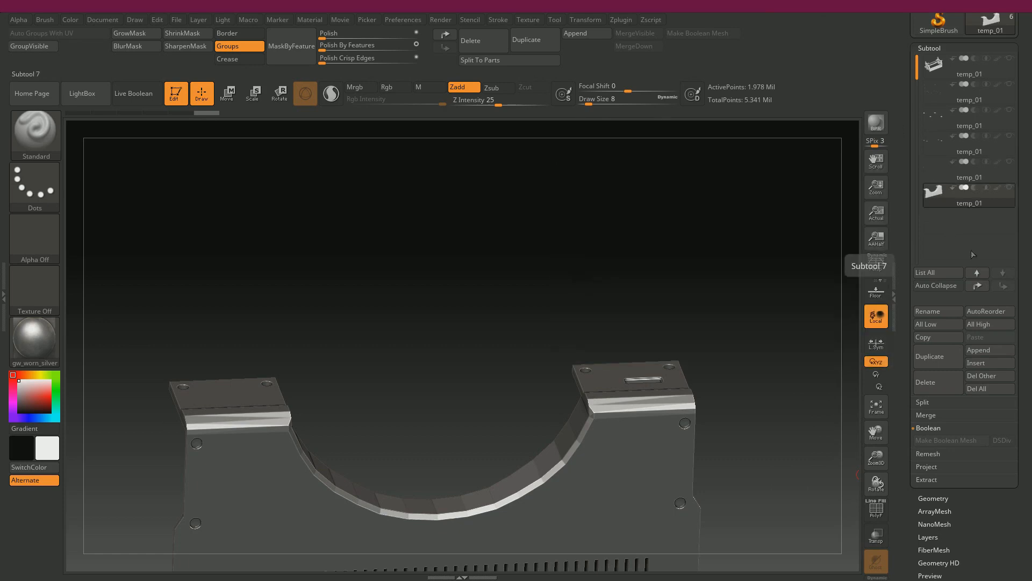
left_click_drag(719, 307, 711, 294)
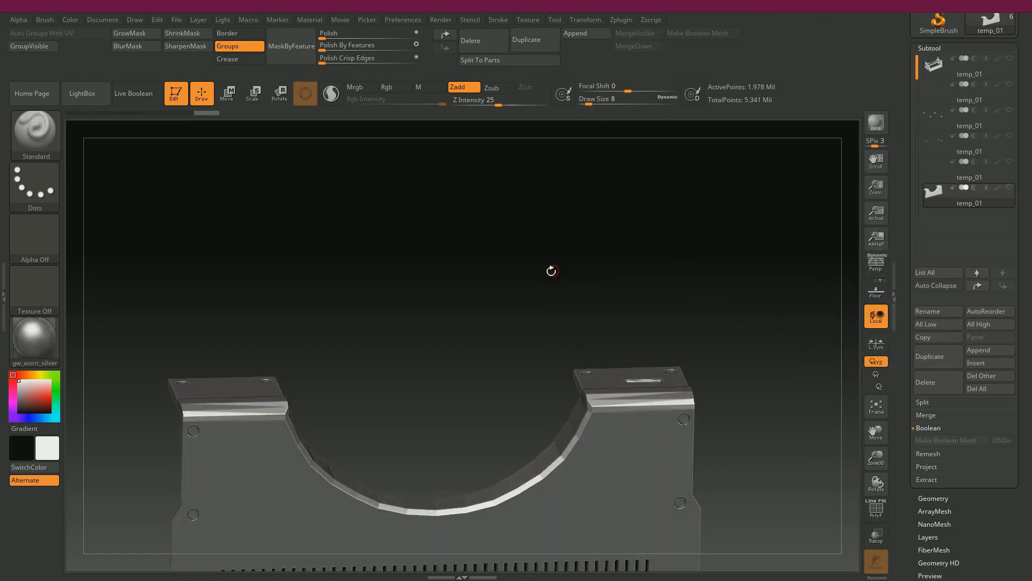
left_click_drag(554, 268, 551, 187)
left_click_drag(737, 255, 734, 241)
mouse_move(518, 253)
left_mouse_down("alt")
mouse_move(507, 207)
mouse_move(500, 237)
left_mouse_up("alt")
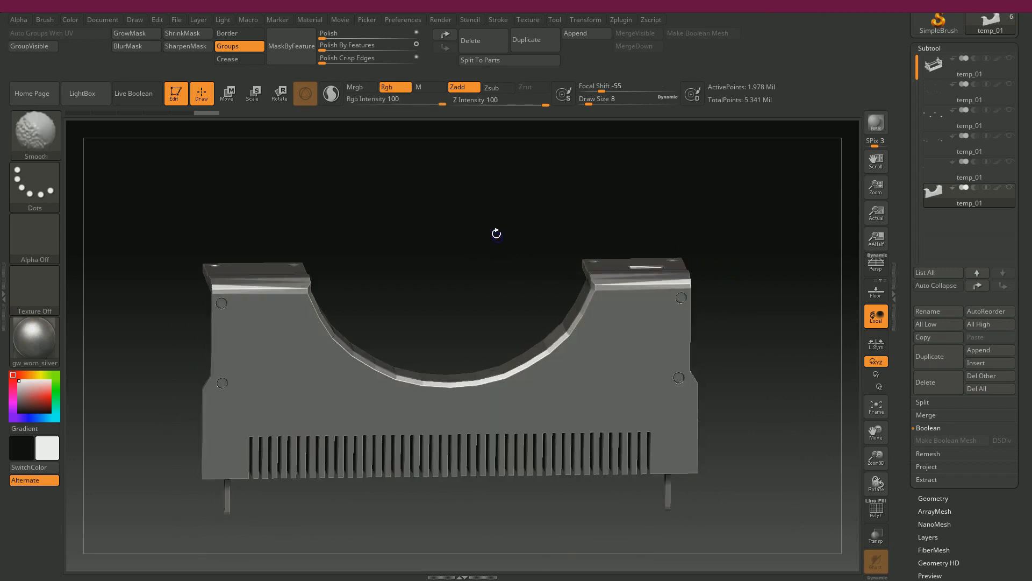
key("shift+f")
key("shift+f")
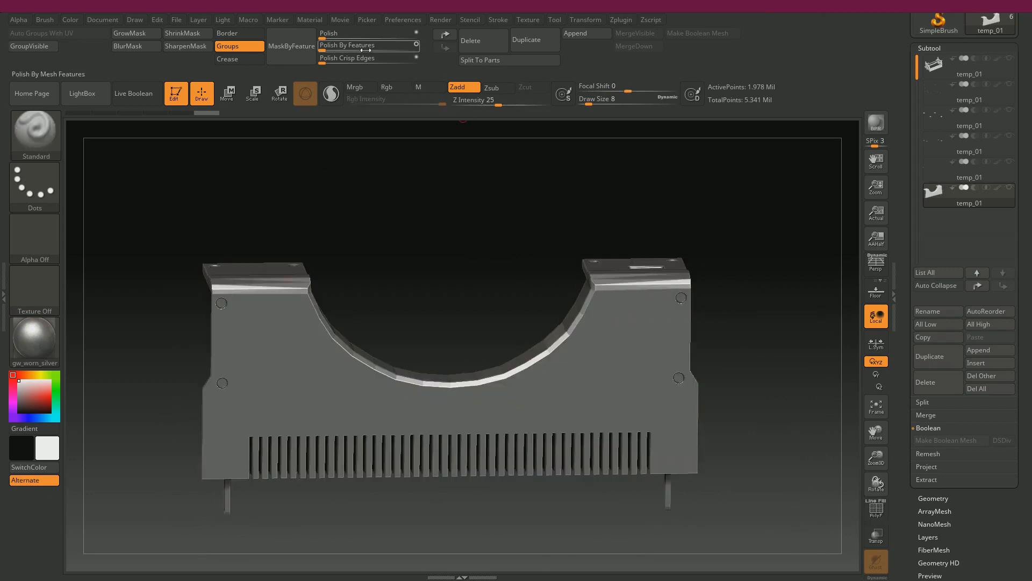
left_click_drag(322, 49, 370, 51)
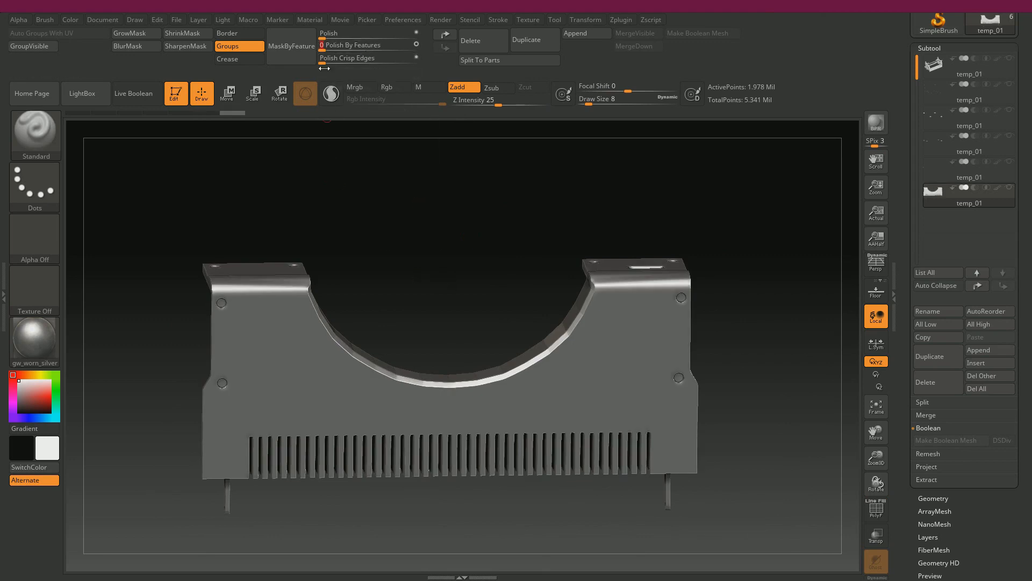
mouse_move(443, 252)
left_mouse_down()
mouse_move(433, 239)
mouse_move(489, 237)
mouse_move(473, 240)
mouse_move(521, 253)
left_mouse_up()
key("ctrl+z")
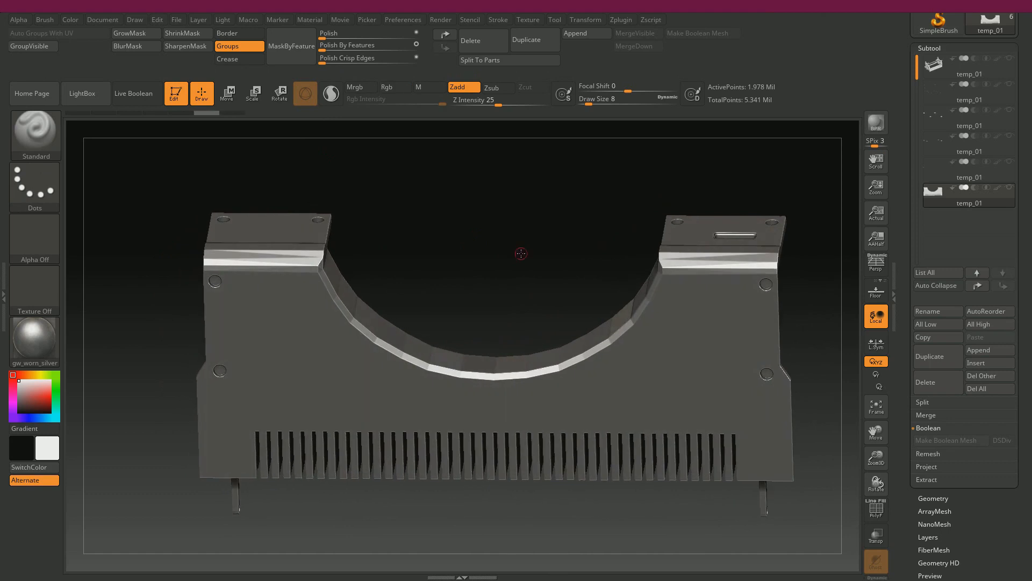
- Try polishing the front panel by features at 100, check the cutout and upper flanges, and undo the polish
left_click(343, 44)
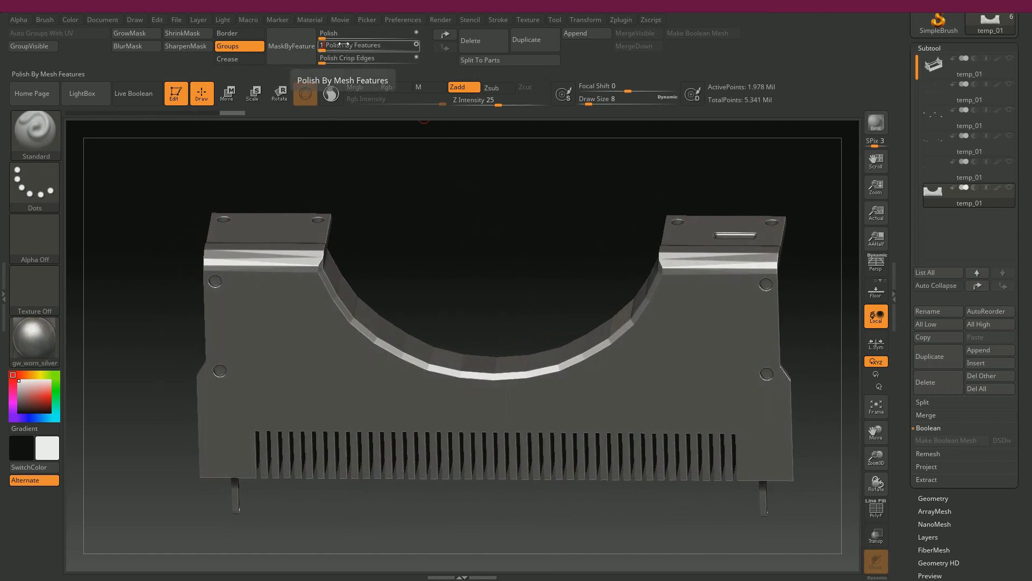
type("100")
key("Return")
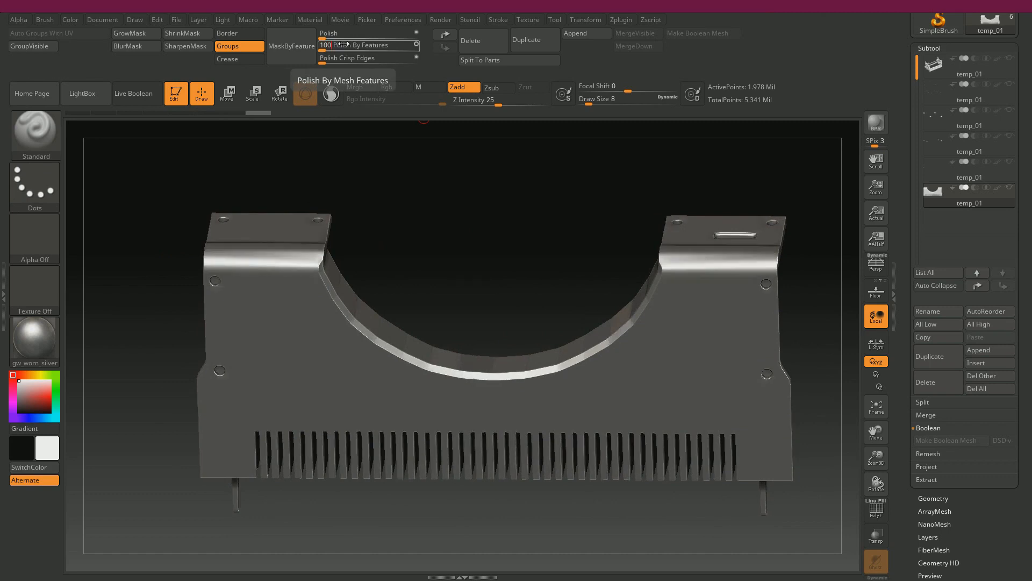
left_click_drag(483, 162, 514, 190, "shift")
left_click_drag(453, 223, 454, 402)
key("ctrl+z")
key("ctrl+z")
- Paint masks over the lower and upper round recesses along one side edge of the panel's front face
left_click_drag(440, 402, 411, 412)
mouse_move(458, 439)
left_mouse_down("alt")
mouse_move(476, 455)
mouse_move(317, 370)
left_mouse_up("alt")
left_click_drag(133, 212, 237, 278, "alt")
left_click_drag(267, 193, 254, 344, "alt")
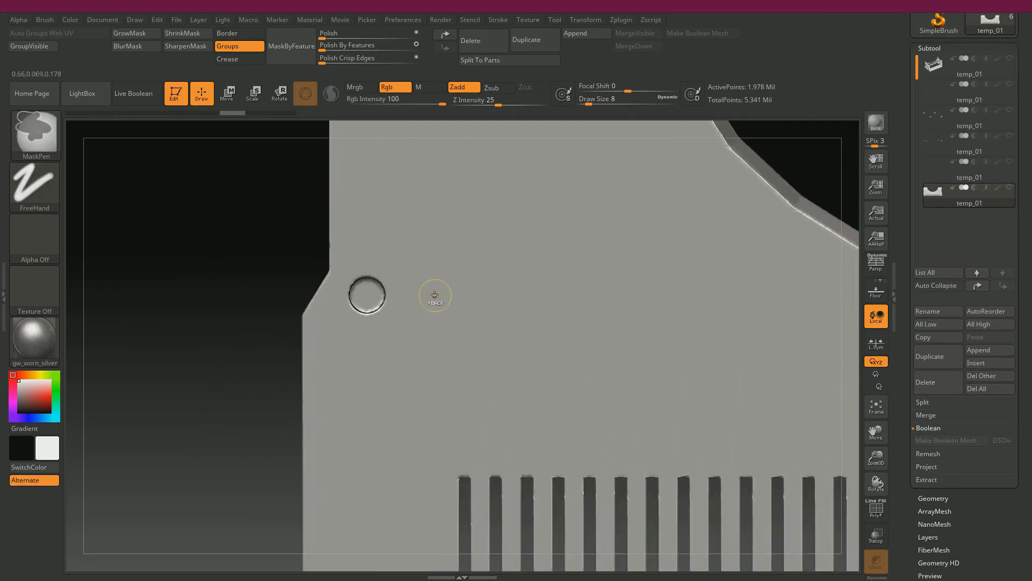
mouse_move(378, 299)
left_mouse_down("ctrl")
mouse_move(373, 306)
mouse_move(372, 272)
mouse_move(348, 308)
left_mouse_up("ctrl")
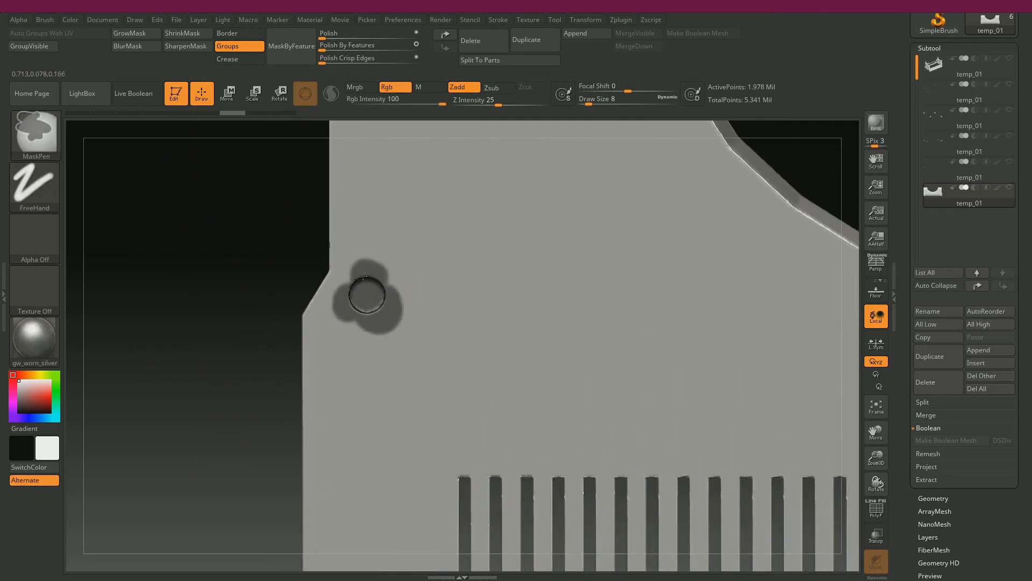
mouse_move(179, 276)
left_mouse_down()
mouse_move(184, 297)
mouse_move(207, 311)
left_mouse_up()
left_click_drag(363, 311, 375, 307, "ctrl")
left_click_drag(201, 252, 198, 356)
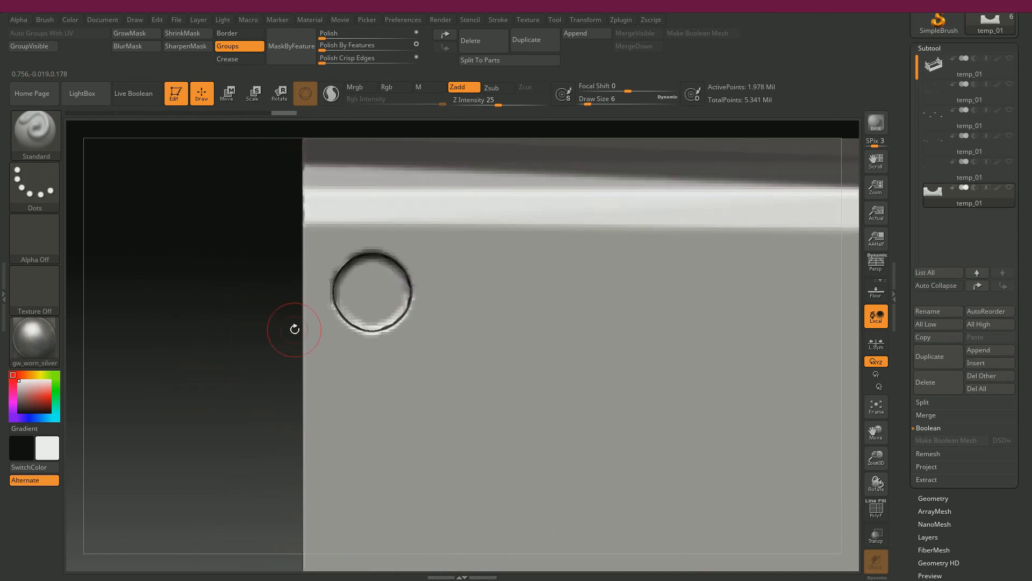
mouse_move(369, 266)
left_mouse_down("ctrl")
mouse_move(395, 287)
mouse_move(414, 325)
mouse_move(369, 344)
mouse_move(329, 304)
mouse_move(354, 270)
left_mouse_up("ctrl")
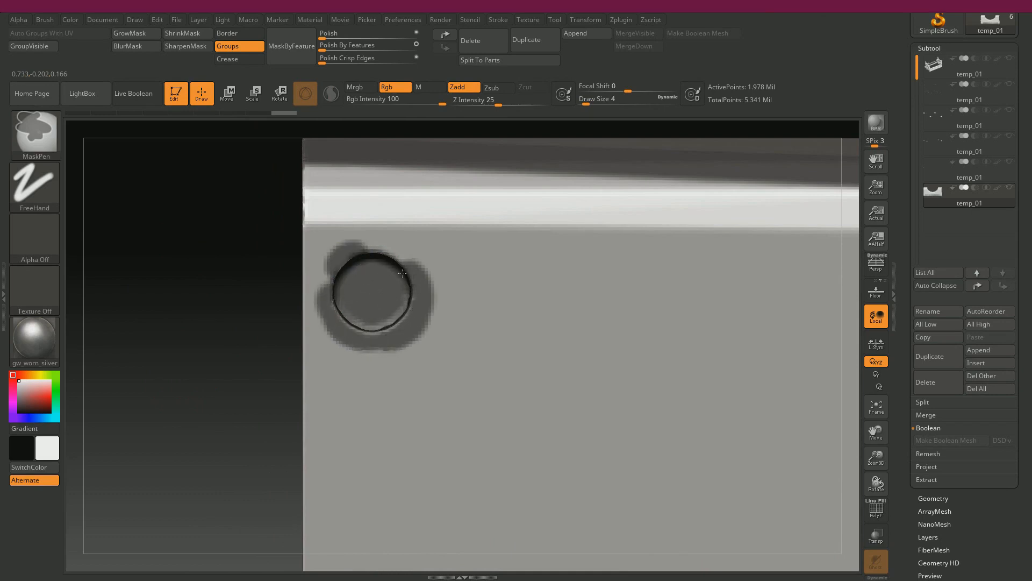
left_click_drag(219, 321, 205, 254, "alt")
key("ctrl")
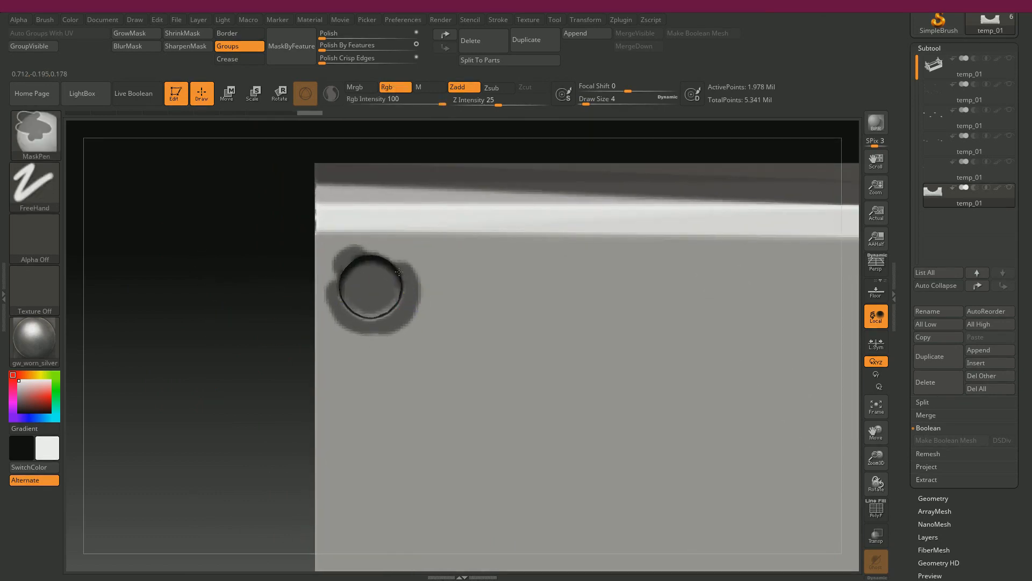
- Paint masks over the upper and lower round recesses along the opposite side edge of the panel's front face
mouse_move(221, 220)
left_mouse_down("alt")
mouse_move(217, 200)
mouse_move(273, 186)
left_mouse_up("alt")
mouse_move(620, 221)
left_mouse_down("alt")
mouse_move(375, 182)
mouse_move(169, 257)
left_mouse_up("alt")
left_click_drag(557, 288, 257, 301, "alt")
left_click_drag(563, 211, 236, 218, "alt")
mouse_move(495, 300)
left_mouse_down("alt")
mouse_move(507, 324)
mouse_move(257, 333)
left_mouse_up("alt")
left_click_drag(601, 224, 284, 226, "alt")
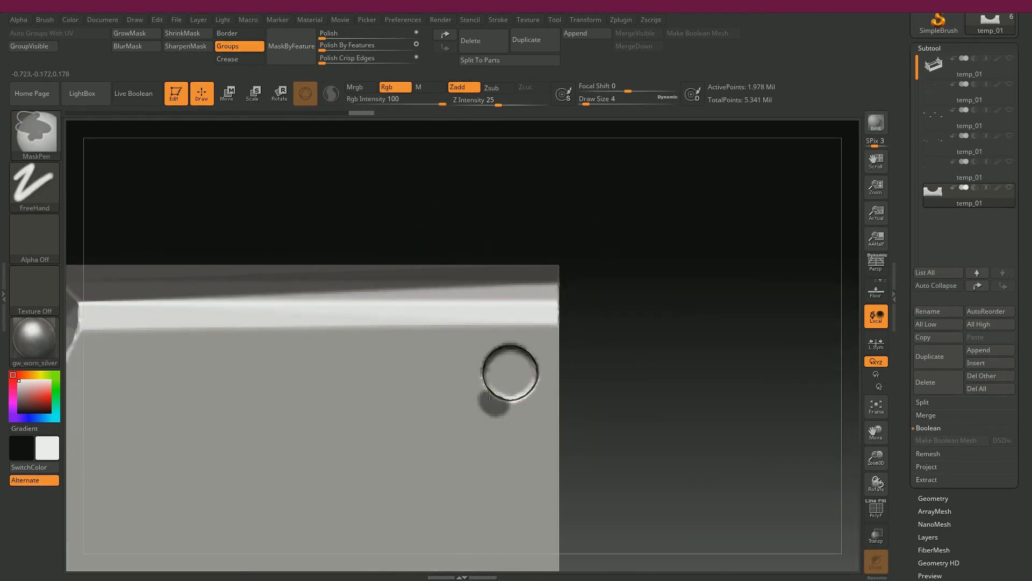
left_click_drag(497, 360, 502, 347, "ctrl")
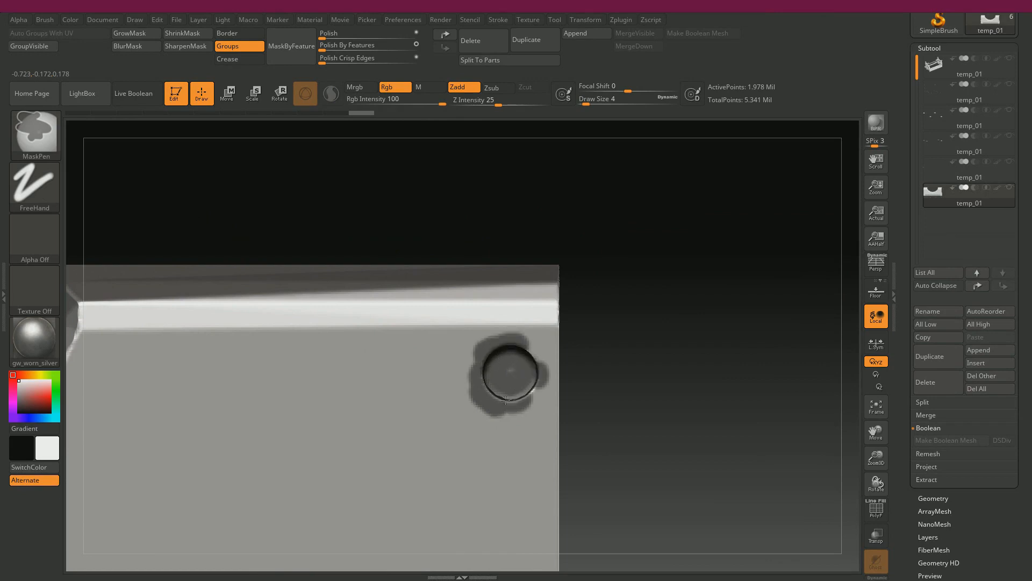
mouse_move(651, 529)
left_mouse_down("alt")
mouse_move(652, 357)
mouse_move(631, 186)
left_mouse_up("alt")
mouse_move(494, 283)
left_mouse_down("ctrl")
mouse_move(528, 286)
mouse_move(507, 314)
left_mouse_up("ctrl")
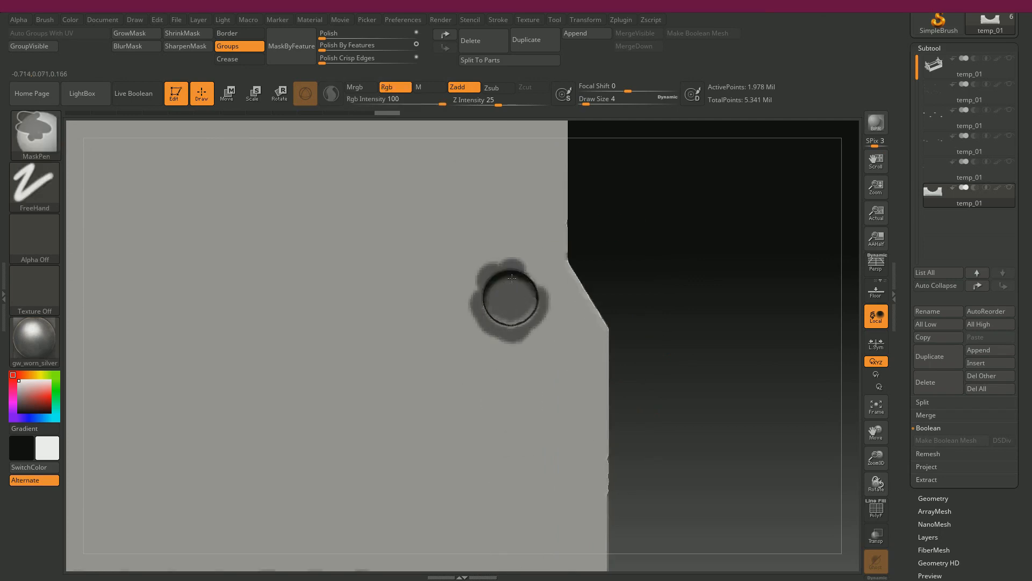
- Check the masks from the back of the panel and mask the rounded ends of the thin lower legs with MaskRect
left_click_drag(705, 293, 691, 185, "alt")
left_click_drag(620, 361, 675, 279, "alt")
left_click_drag(667, 325, 570, 322, "alt")
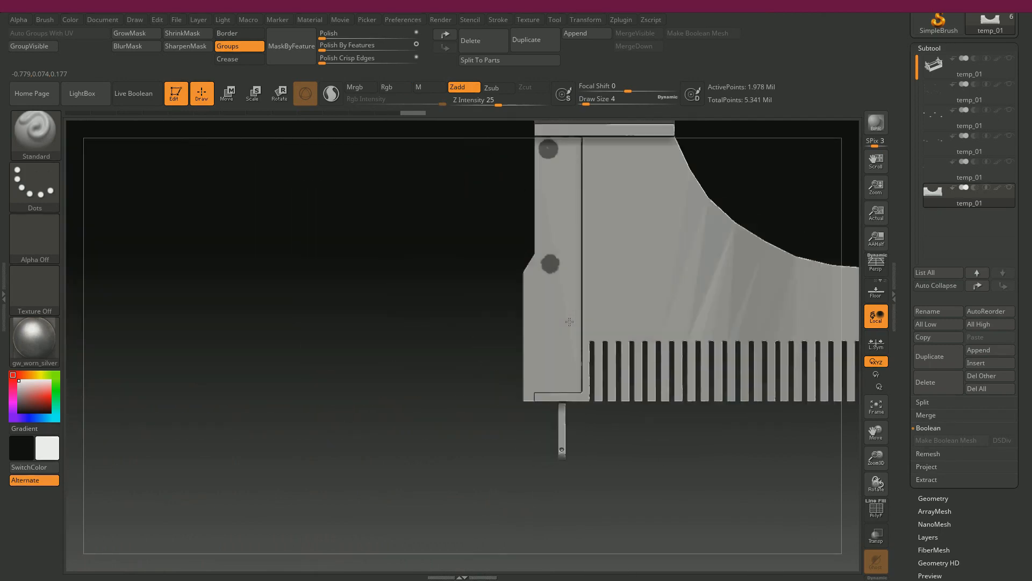
mouse_move(427, 300)
left_mouse_down("alt")
mouse_move(418, 233)
mouse_move(402, 312)
mouse_move(336, 241)
left_mouse_up("alt")
left_click_drag(361, 305, 70, 371, "alt")
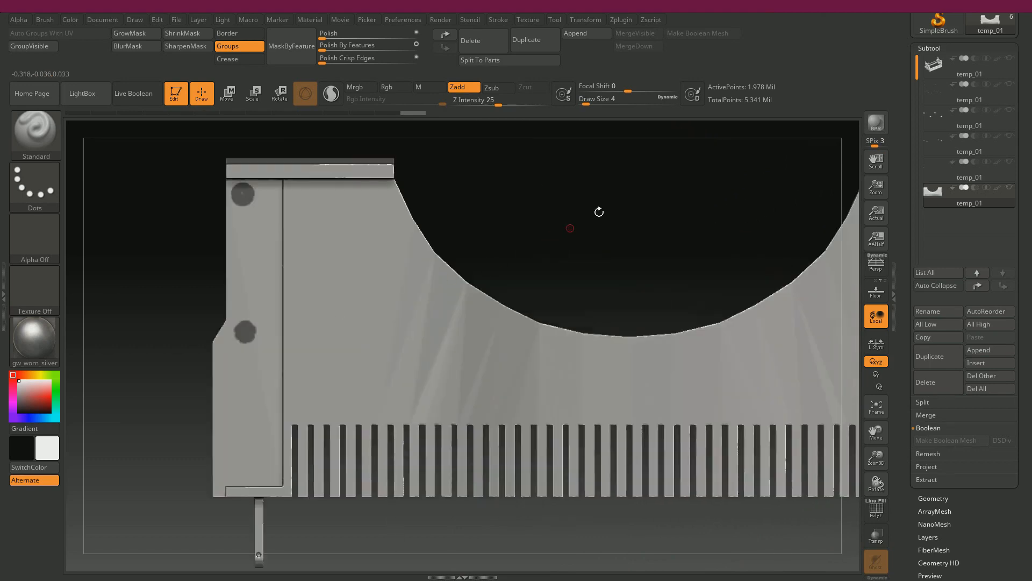
left_click_drag(599, 211, 351, 290, "alt")
mouse_move(434, 206)
left_mouse_down()
mouse_move(436, 256)
mouse_move(435, 221)
mouse_move(364, 249)
mouse_move(285, 408)
mouse_move(334, 387)
mouse_move(340, 403)
mouse_move(357, 403)
mouse_move(313, 350)
mouse_move(355, 387)
mouse_move(569, 225)
mouse_move(610, 142)
left_mouse_up()
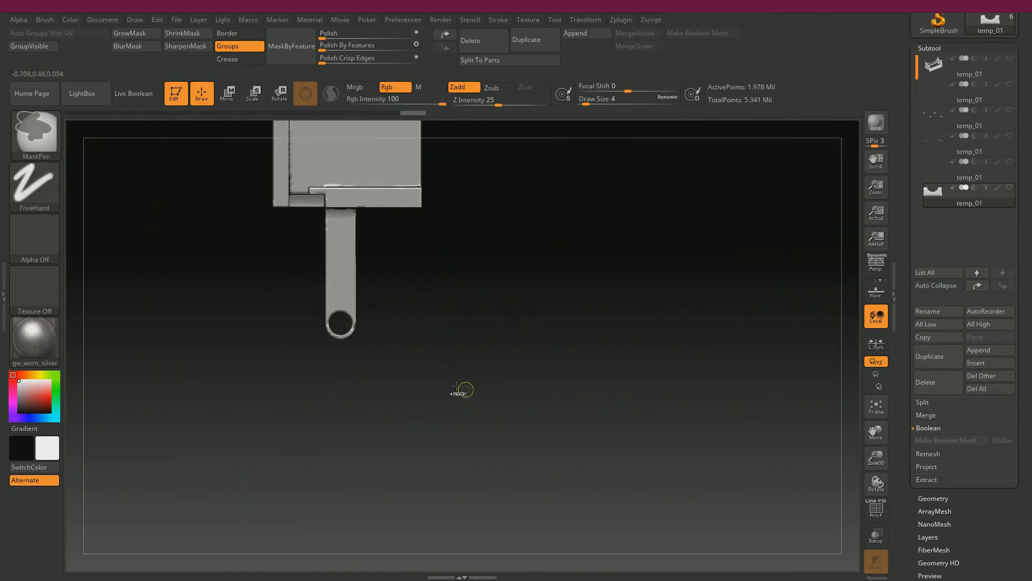
left_click(40, 136, "ctrl")
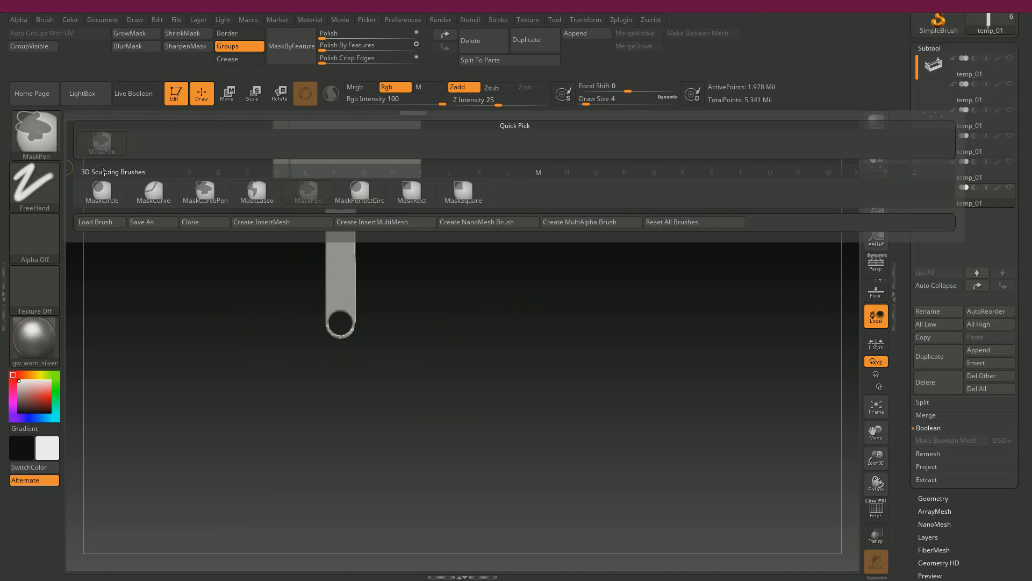
left_click(403, 198)
mouse_move(223, 410)
left_mouse_down("ctrl")
mouse_move(494, 282)
mouse_move(562, 339)
mouse_move(369, 310)
left_mouse_up("ctrl")
- Switch back to MaskPen and mask the two round recesses and the rounded rectangular slot on the slotted upper flange
left_click_drag(689, 328, 586, 359)
left_click_drag(535, 148, 576, 281, "alt")
left_click_drag(488, 128, 508, 279, "alt")
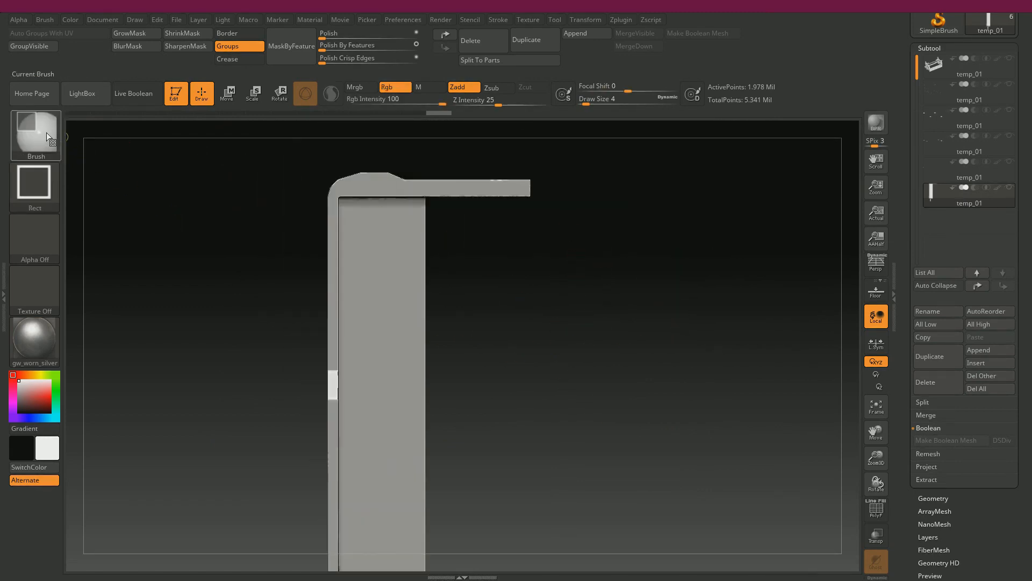
left_click(46, 133, "ctrl")
left_click(110, 154, "ctrl")
mouse_move(674, 313)
left_mouse_down()
mouse_move(719, 316)
mouse_move(630, 282)
mouse_move(581, 246)
mouse_move(578, 338)
mouse_move(565, 283)
mouse_move(616, 251)
mouse_move(772, 397)
left_mouse_up()
left_click_drag(531, 257, 536, 247, "ctrl")
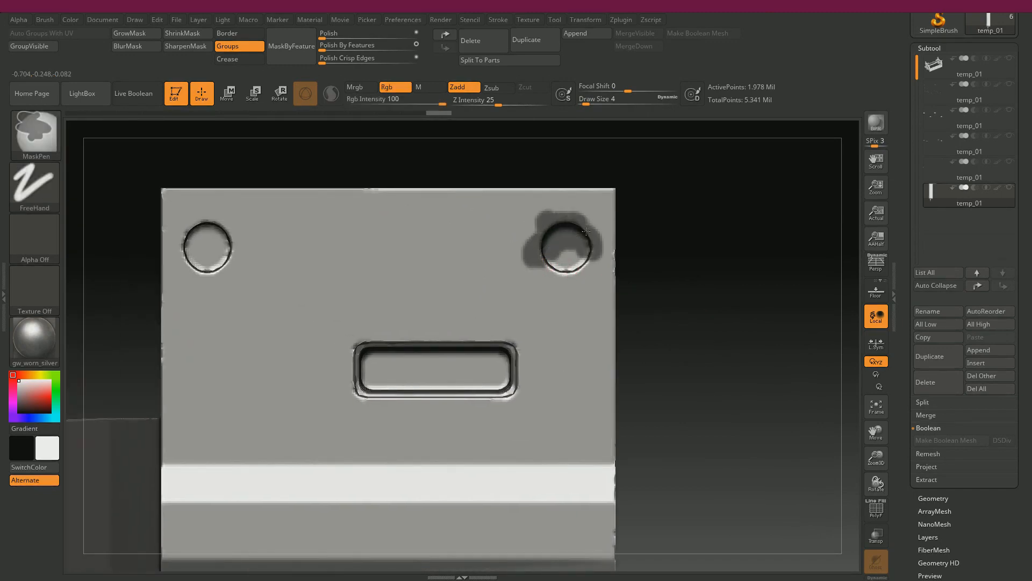
left_click_drag(587, 265, 562, 261, "ctrl")
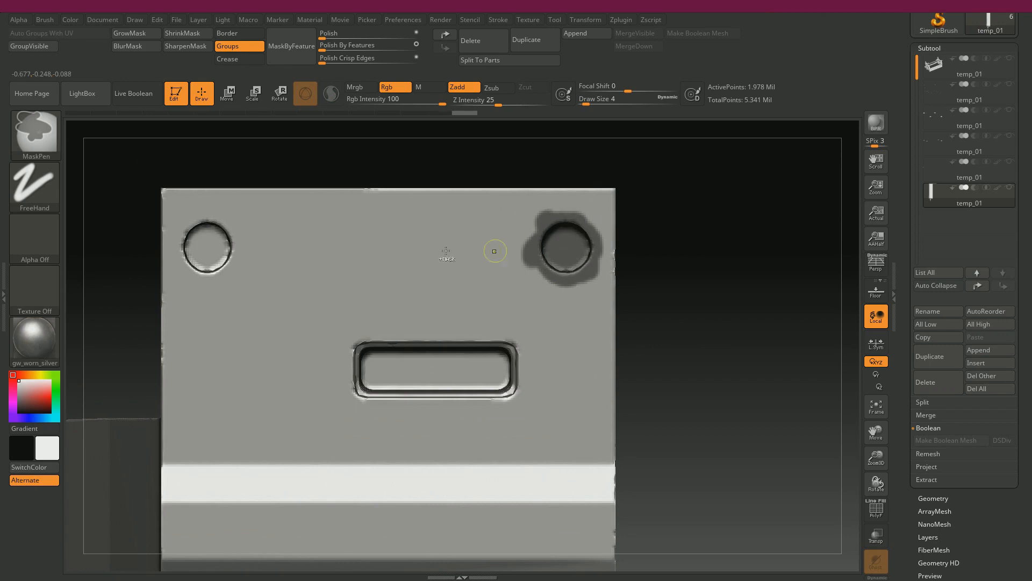
left_click_drag(230, 267, 238, 253, "ctrl")
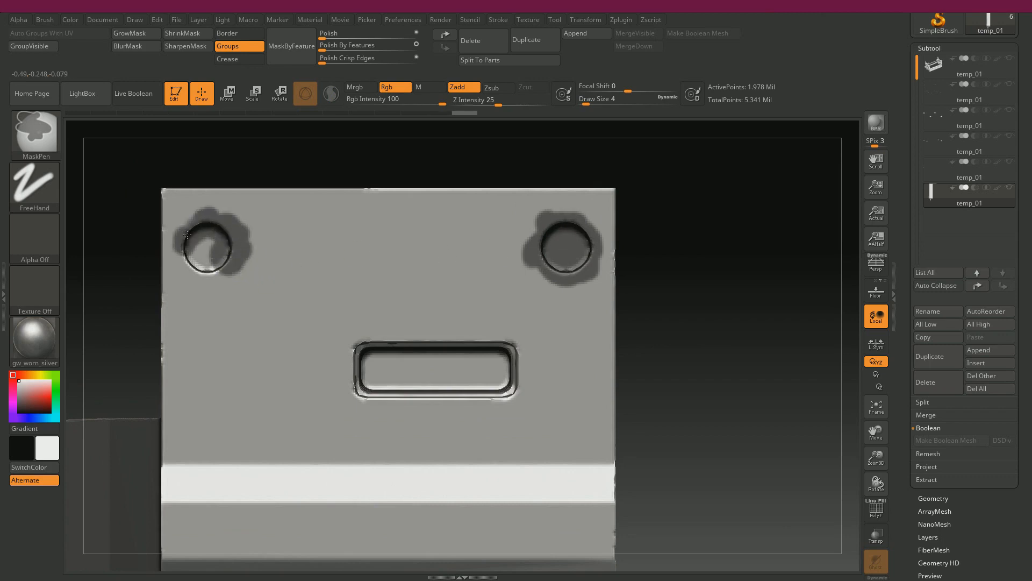
left_click_drag(201, 246, 225, 249, "ctrl")
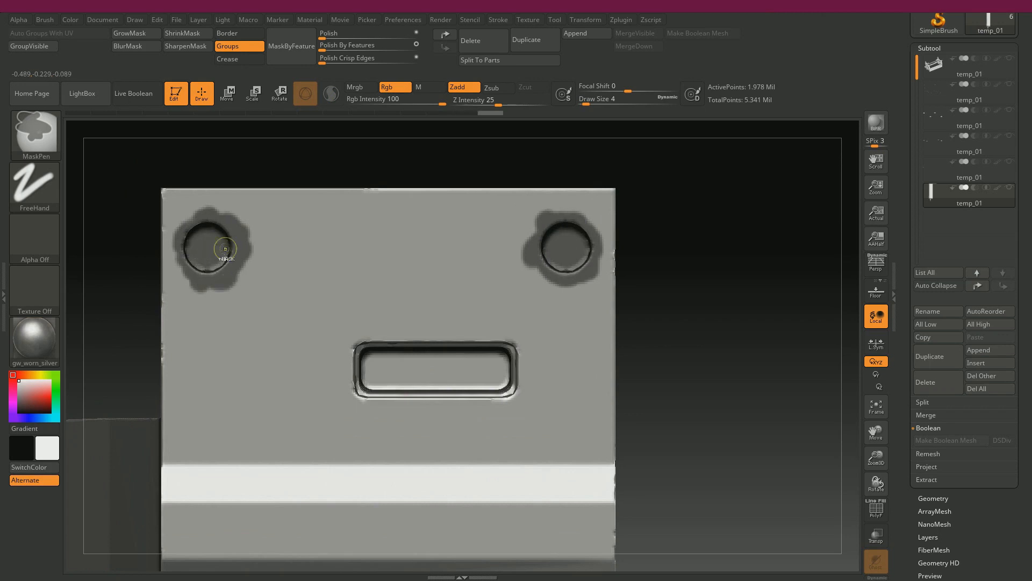
mouse_move(358, 361)
left_mouse_down("ctrl")
mouse_move(377, 331)
mouse_move(371, 371)
mouse_move(425, 332)
mouse_move(502, 332)
mouse_move(519, 367)
mouse_move(438, 400)
mouse_move(441, 376)
mouse_move(490, 373)
left_mouse_up("ctrl")
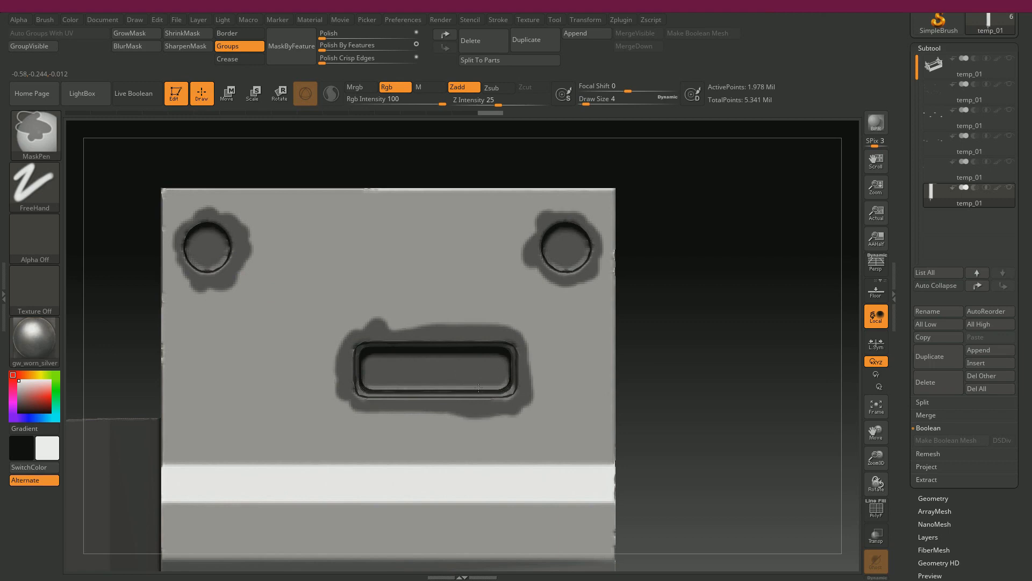
- Paint masks over the two round recesses on the other upper flange and bring the whole panel into view
left_click_drag(735, 364, 693, 261, "alt")
left_click_drag(326, 199, 614, 204, "alt")
mouse_move(279, 226)
left_mouse_down("alt")
mouse_move(510, 240)
mouse_move(405, 231)
mouse_move(379, 217)
mouse_move(345, 251)
mouse_move(652, 273)
left_mouse_up("alt")
left_click_drag(231, 207, 485, 240, "alt")
left_click_drag(198, 219, 431, 224, "alt")
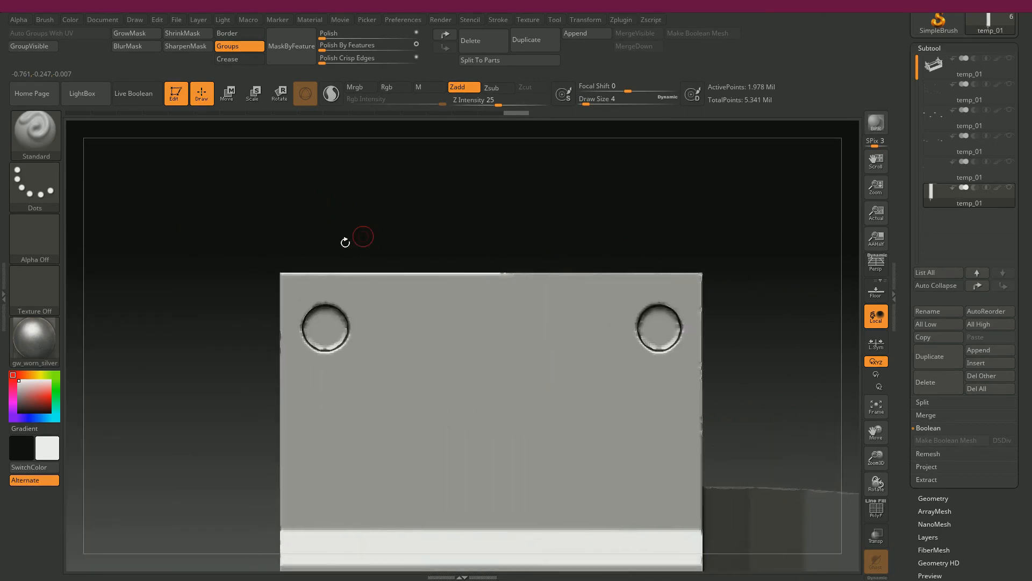
left_click_drag(344, 352, 329, 357, "ctrl")
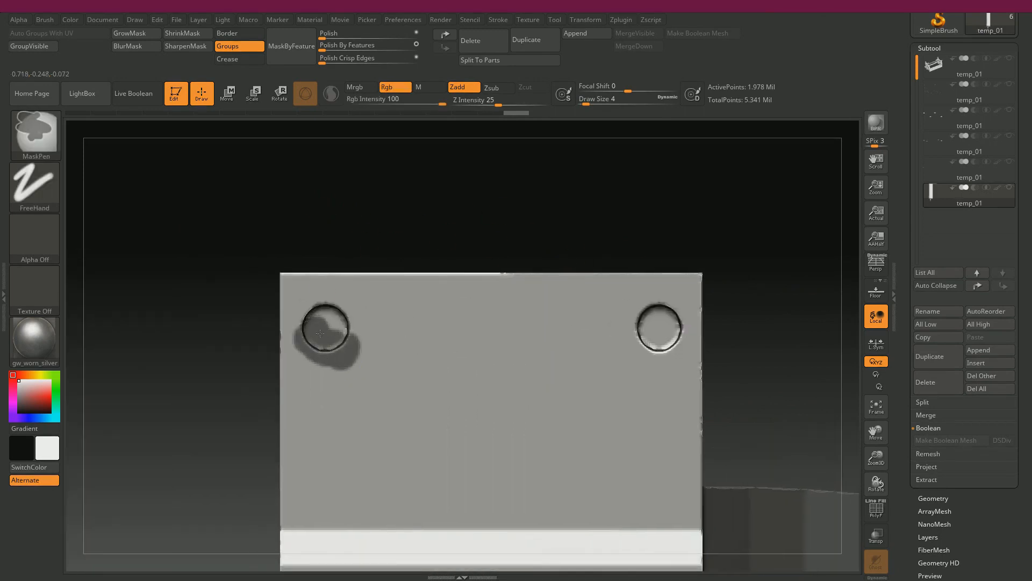
left_click_drag(307, 316, 318, 312, "ctrl")
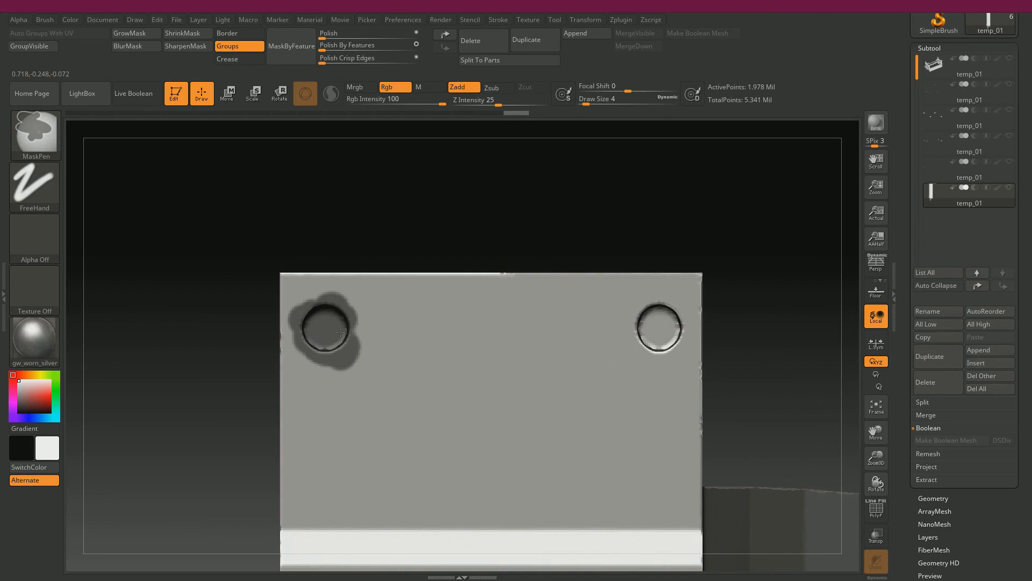
left_click_drag(647, 326, 645, 306, "ctrl")
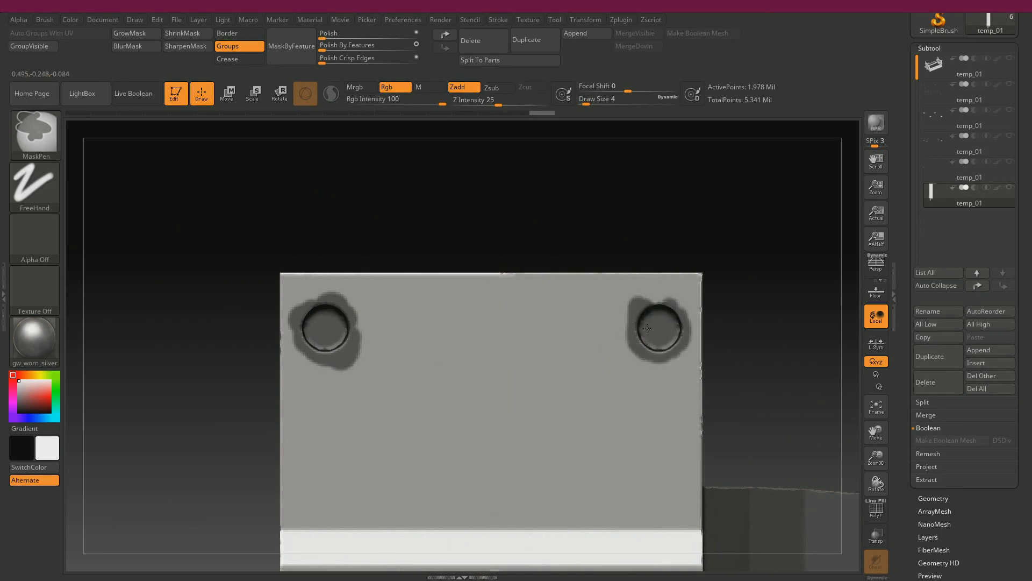
left_click_drag(750, 304, 620, 199, "alt")
left_click_drag(780, 247, 486, 224, "alt")
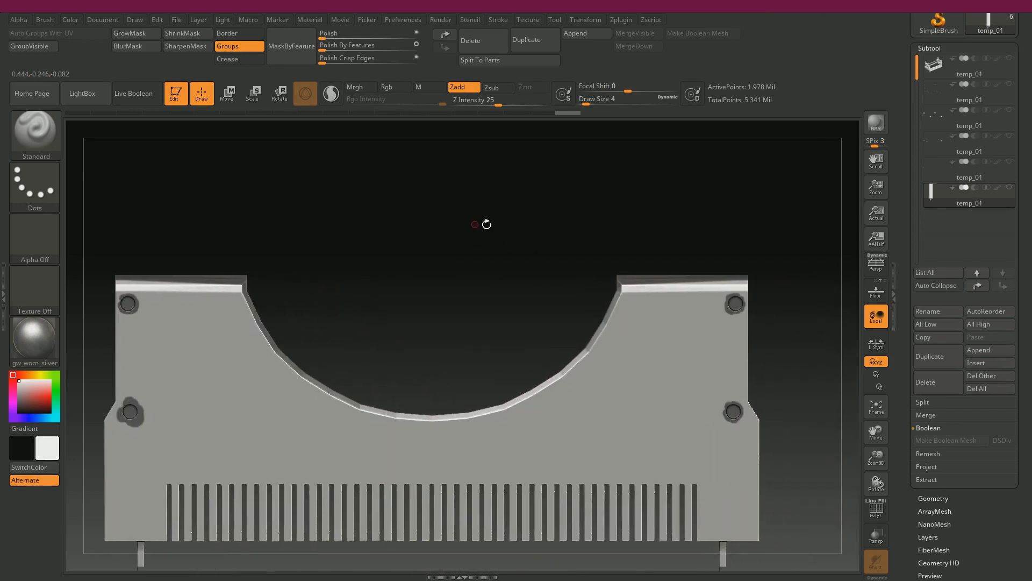
- Smooth the front panel's unmasked surfaces with repeated Polish By Features passes, including strengths of 71 and 100
left_click_drag(324, 49, 384, 62)
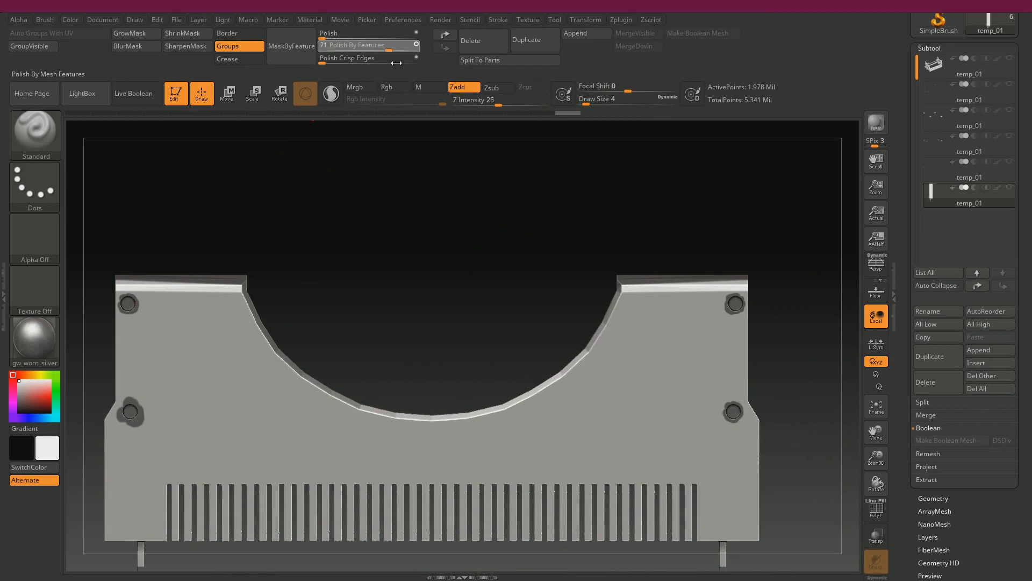
left_click_drag(408, 63, 432, 66)
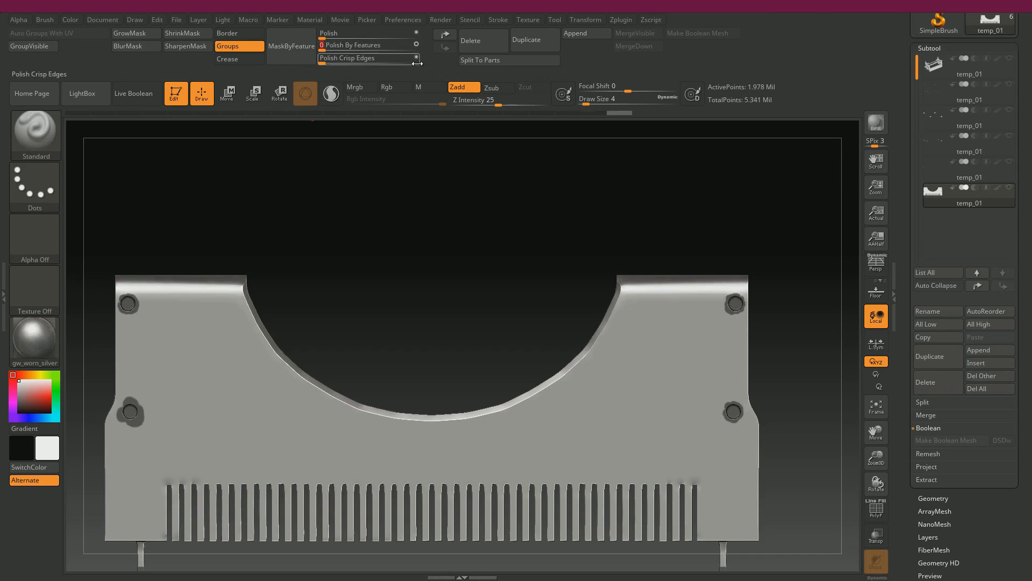
left_click(323, 46)
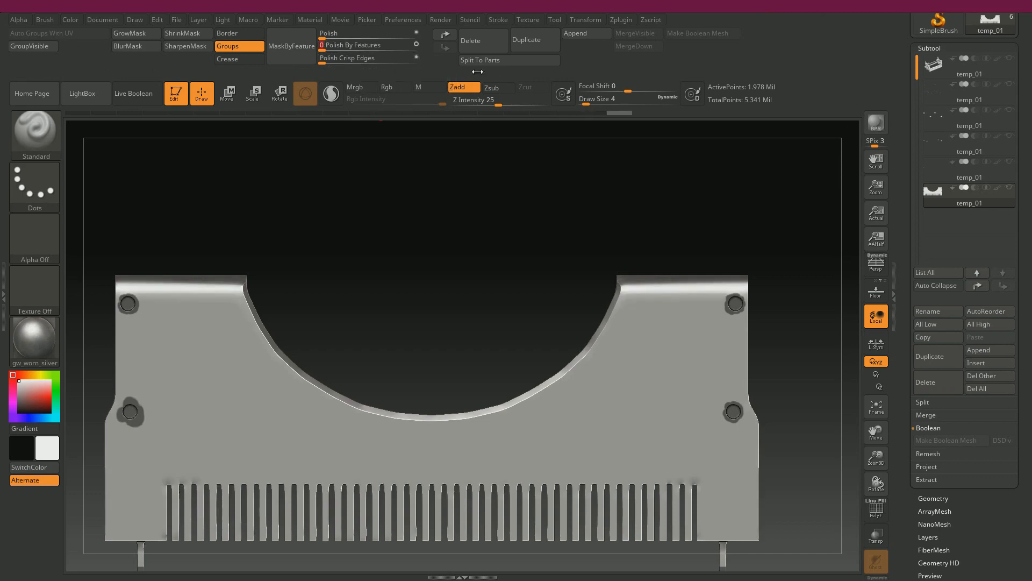
left_click_drag(328, 46, 409, 54)
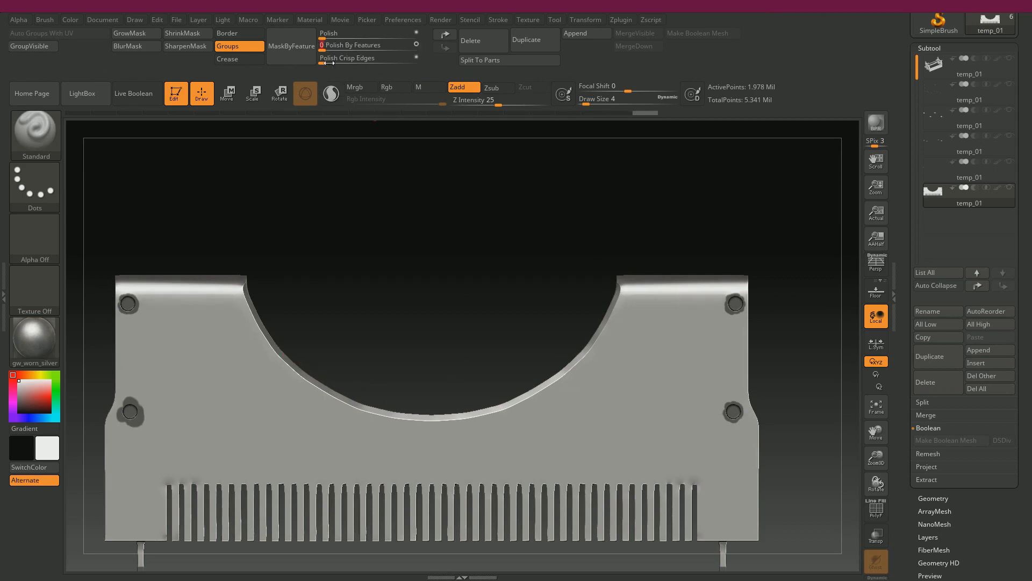
left_click_drag(331, 48, 338, 52)
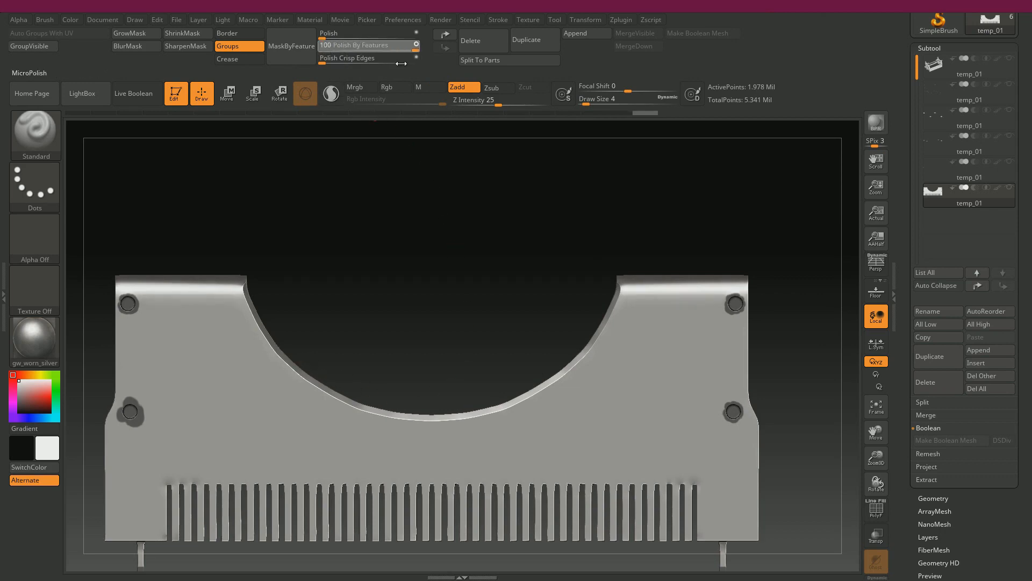
left_click_drag(334, 48, 417, 62)
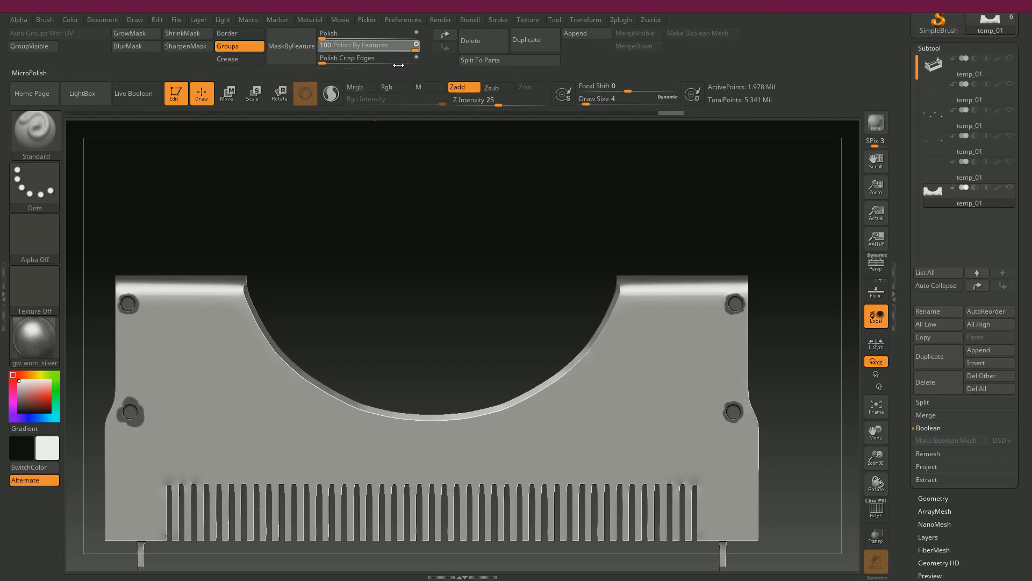
- Invert the mask and apply slight Polish By Features passes to the round recesses and the holed leg ends
left_click_drag(419, 226, 561, 279)
left_click_drag(577, 398, 199, 264)
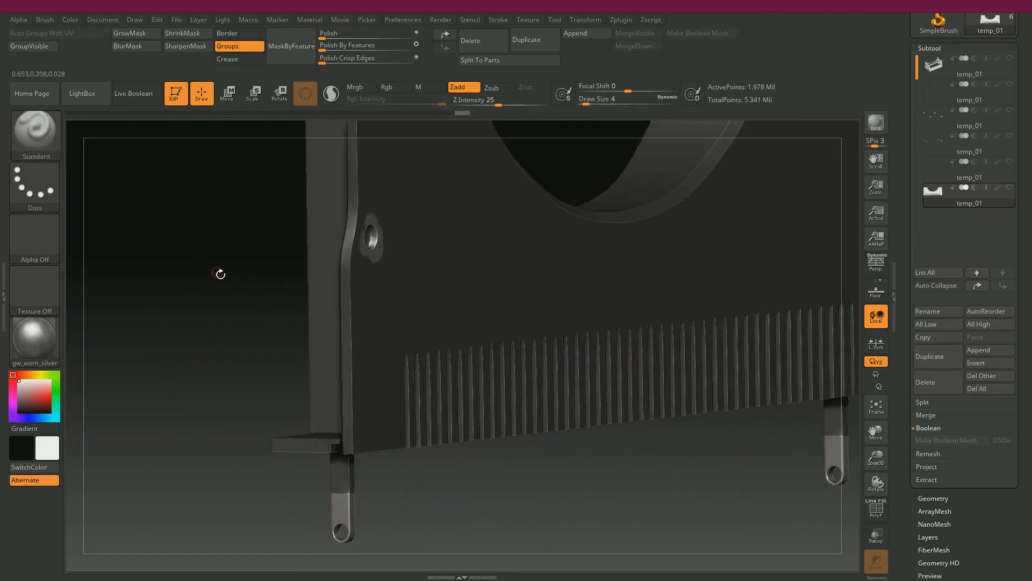
left_click_drag(199, 193, 225, 90)
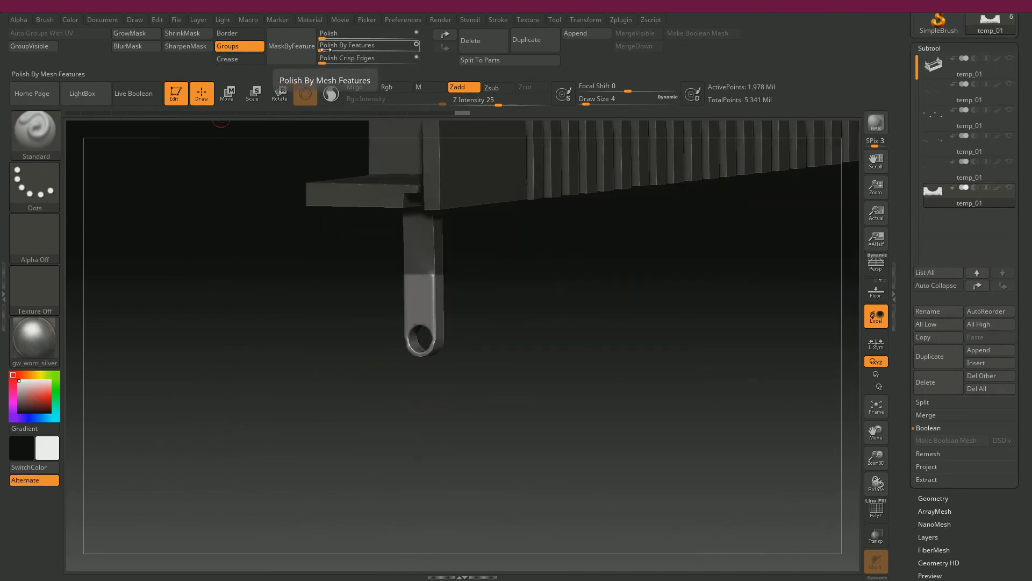
left_click_drag(322, 52, 326, 51)
left_click_drag(467, 341, 562, 356)
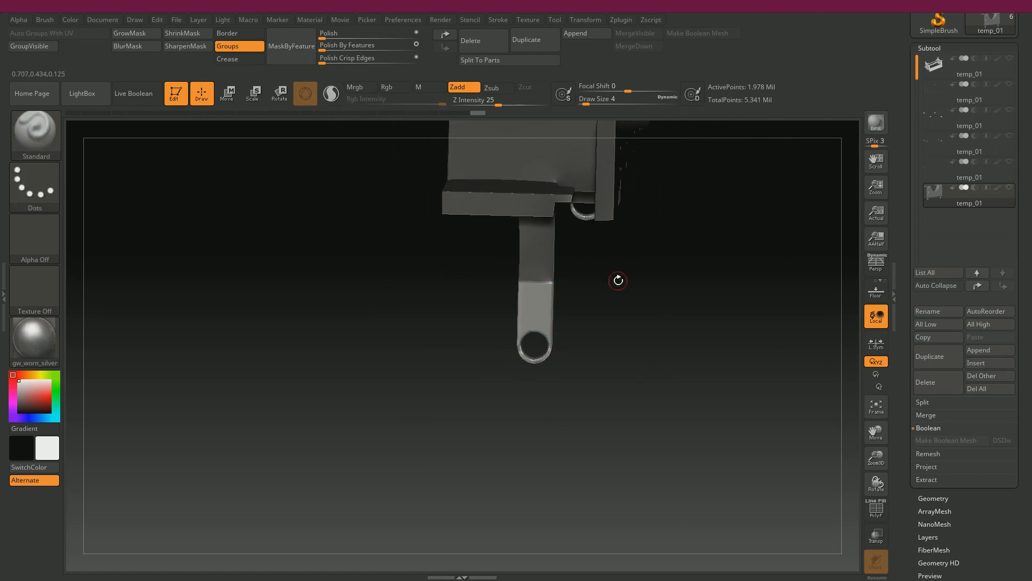
left_click_drag(321, 50, 324, 51)
- Return to the panel's front face and invert the mask back so the round recesses and leg ends are protected
mouse_move(270, 218)
left_mouse_down()
mouse_move(233, 210)
mouse_move(401, 398)
mouse_move(442, 385)
left_mouse_up()
left_click_drag(386, 324, 463, 440, "alt")
left_click_drag(166, 202, 150, 399, "alt")
mouse_move(552, 159)
left_mouse_down()
mouse_move(567, 170)
mouse_move(553, 295)
mouse_move(546, 202)
mouse_move(548, 175)
mouse_move(560, 173)
left_mouse_up()
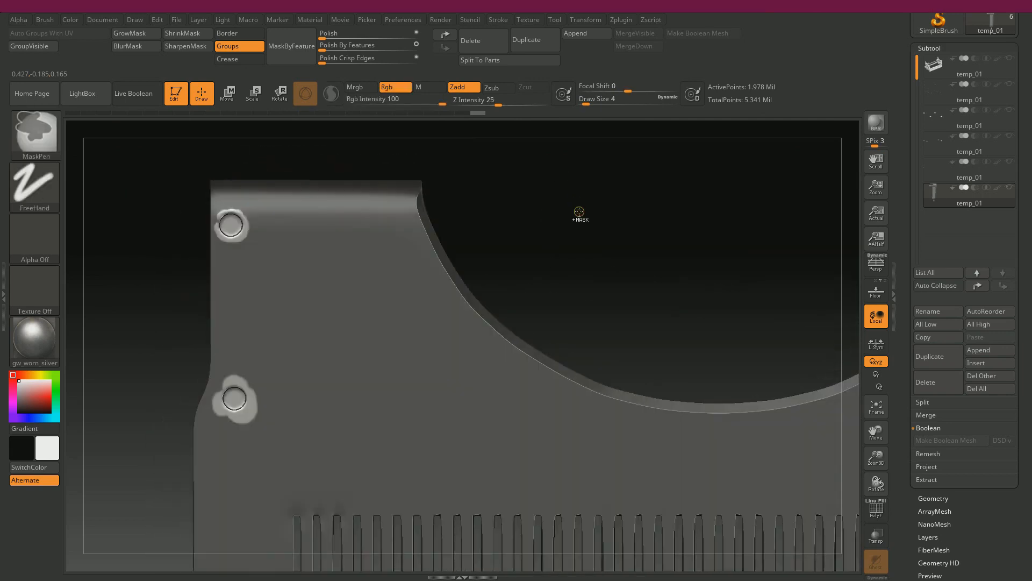
left_click(579, 209, "ctrl")
left_click_drag(572, 293, 602, 140, "alt")
left_click_drag(150, 360, 197, 267, "alt")
- Try the Polish deformation on the masked panel, first very lightly and again at 25
left_click_drag(325, 38, 329, 40)
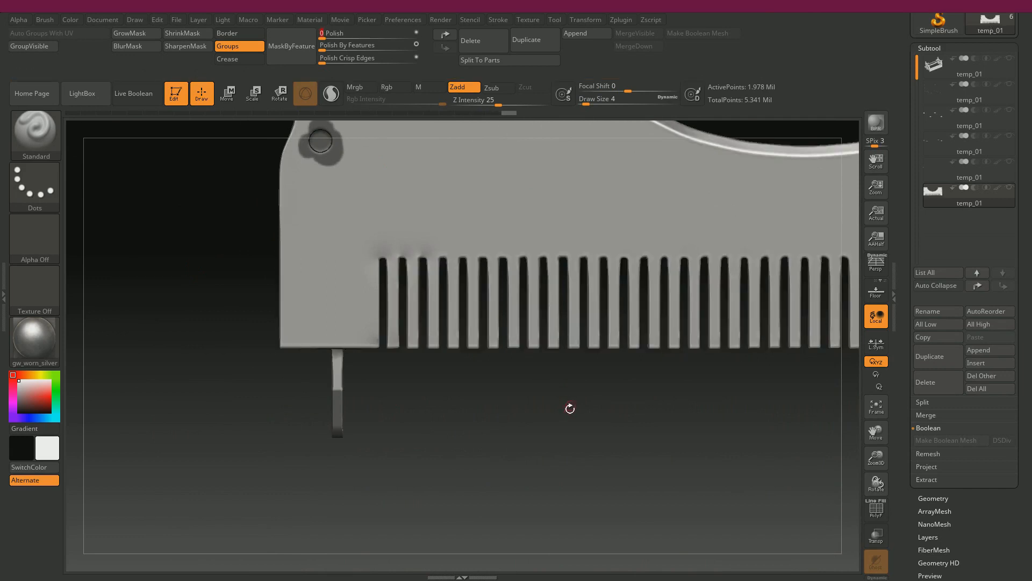
left_click_drag(599, 422, 381, 516, "alt")
mouse_move(530, 129)
left_mouse_down("alt")
mouse_move(476, 269)
mouse_move(450, 263)
mouse_move(459, 199)
mouse_move(479, 249)
mouse_move(454, 241)
mouse_move(531, 157)
left_mouse_up("alt")
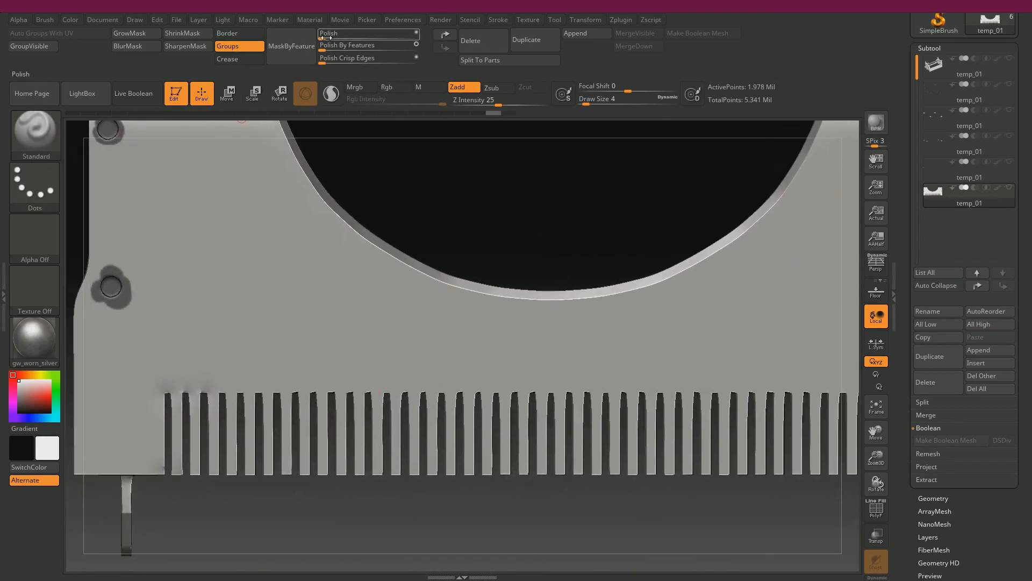
left_click_drag(325, 36, 330, 43)
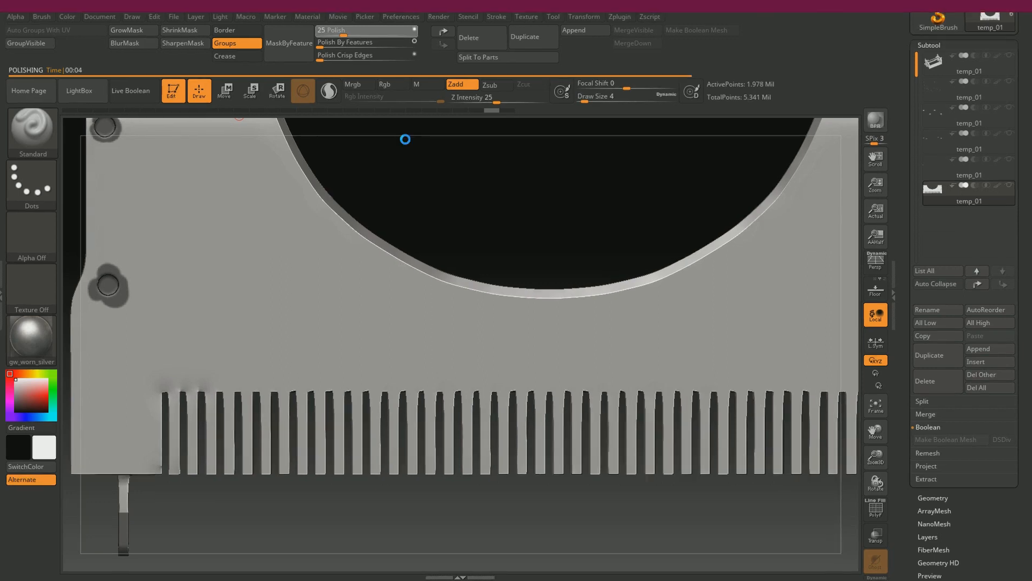
- Clear the mask from the whole panel and bring the comb slots and central arch into view
left_click_drag(459, 145, 506, 160)
left_click_drag(235, 531, 293, 422, "alt")
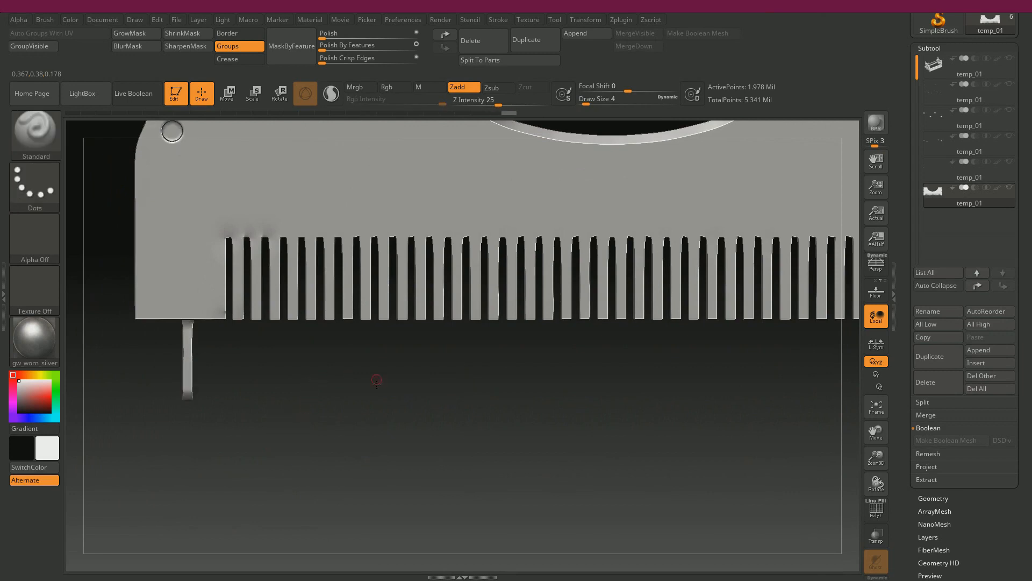
left_click_drag(376, 381, 215, 464)
- Try a Polish pass at 5 and a light Polish Crisp Edges pass on the unmasked panel, undoing both
left_click(354, 33)
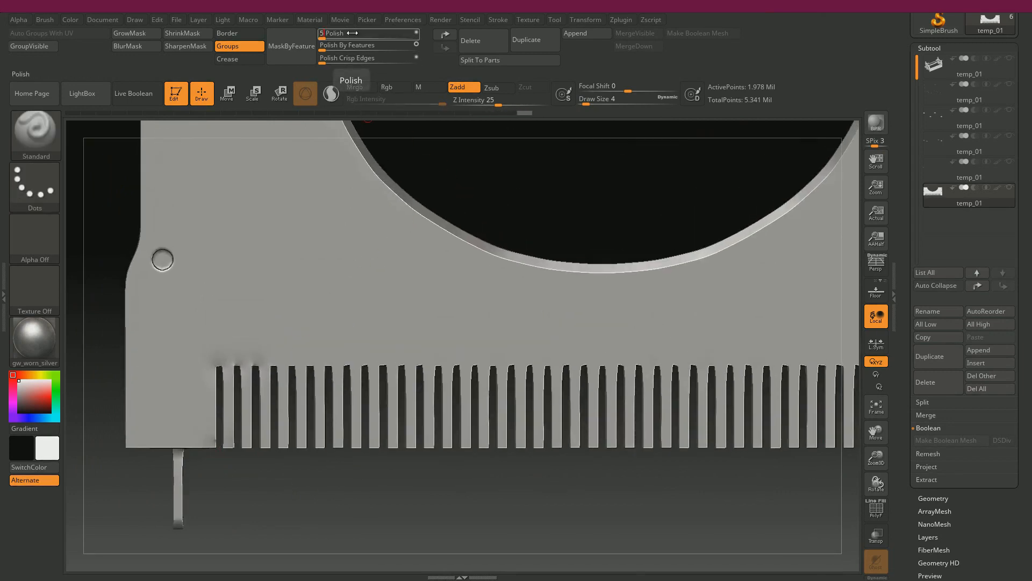
left_click(352, 33)
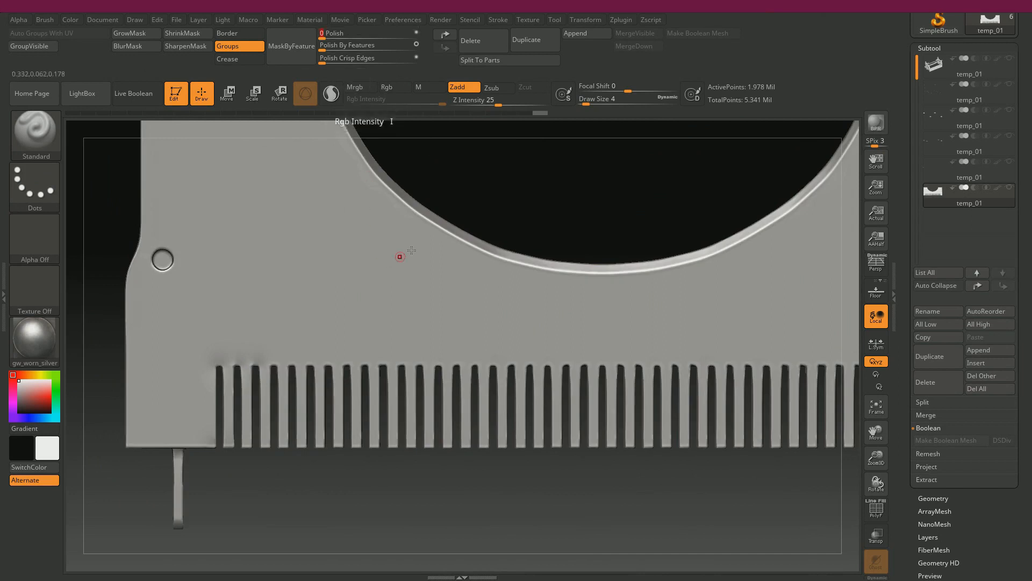
left_click_drag(549, 160, 534, 191)
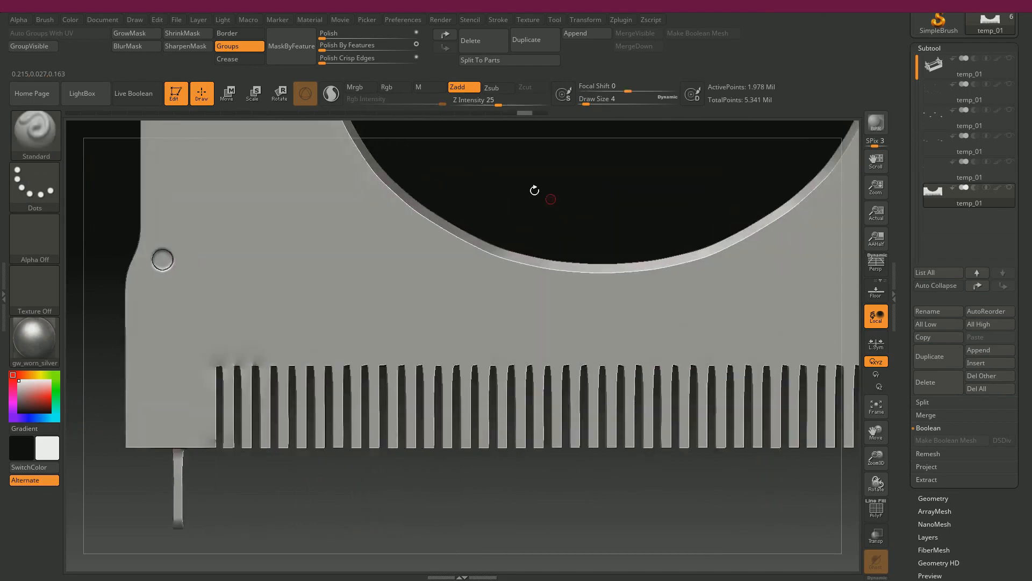
left_click(337, 64)
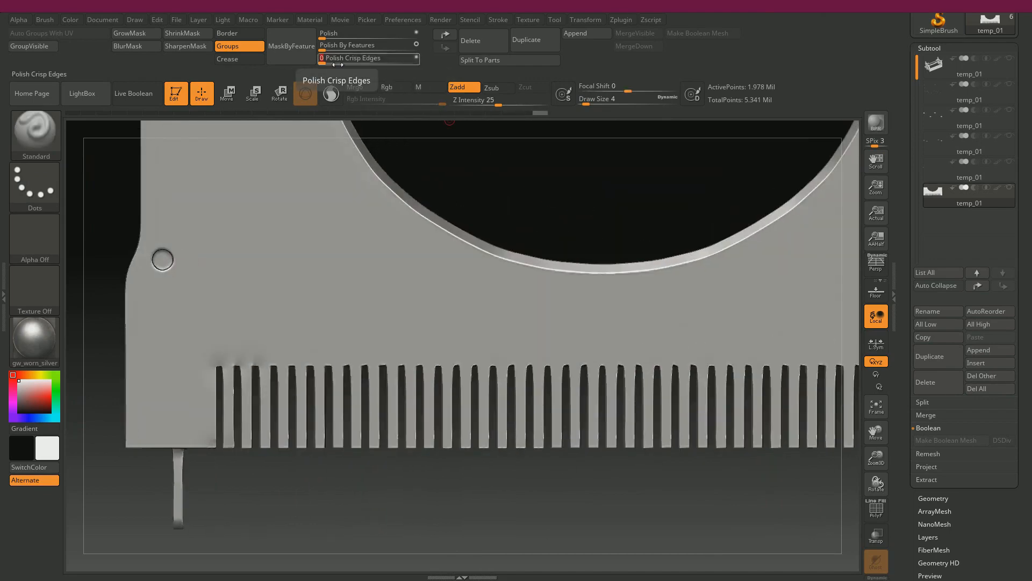
key("ctrl+z")
- Switch Polish Crisp Edges to its open-circle mode, undo the trial pass and apply a light pass at 3
left_click(416, 57)
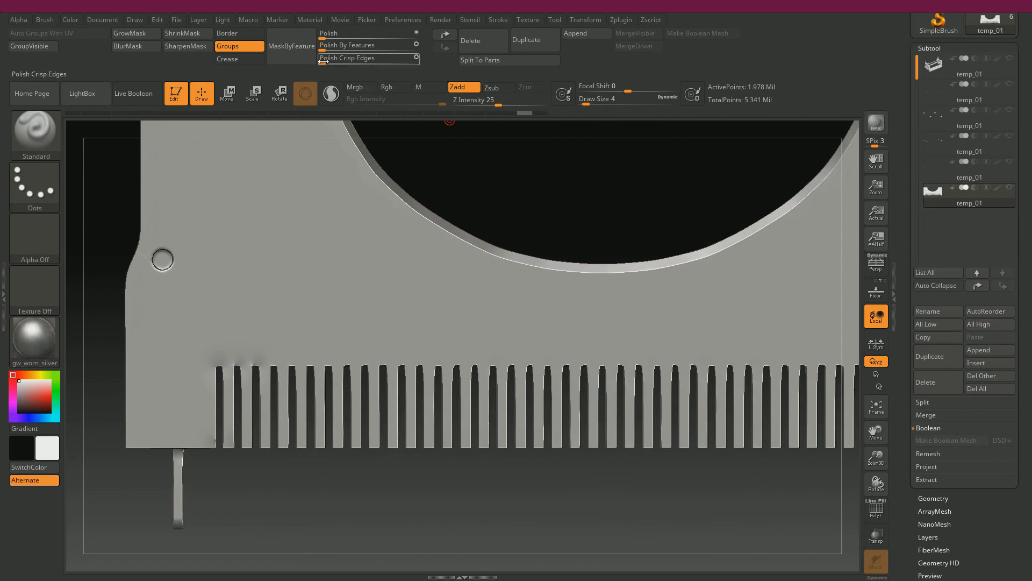
left_click(342, 63)
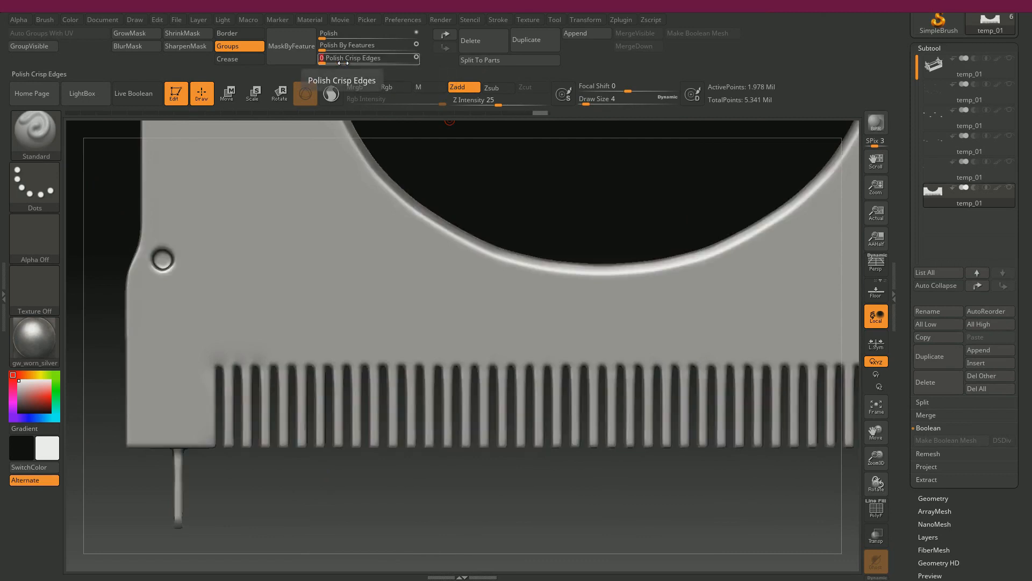
key("ctrl+z")
left_click(325, 63)
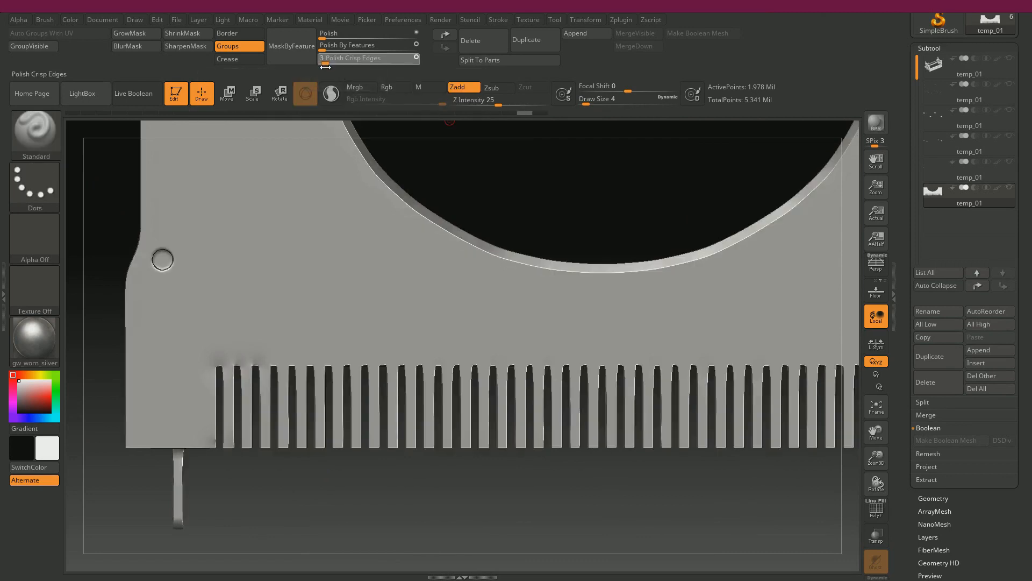
- Try two more Polish Crisp Edges passes, the first at 5, check the thin lower leg and undo both passes
left_click_drag(324, 67, 327, 68)
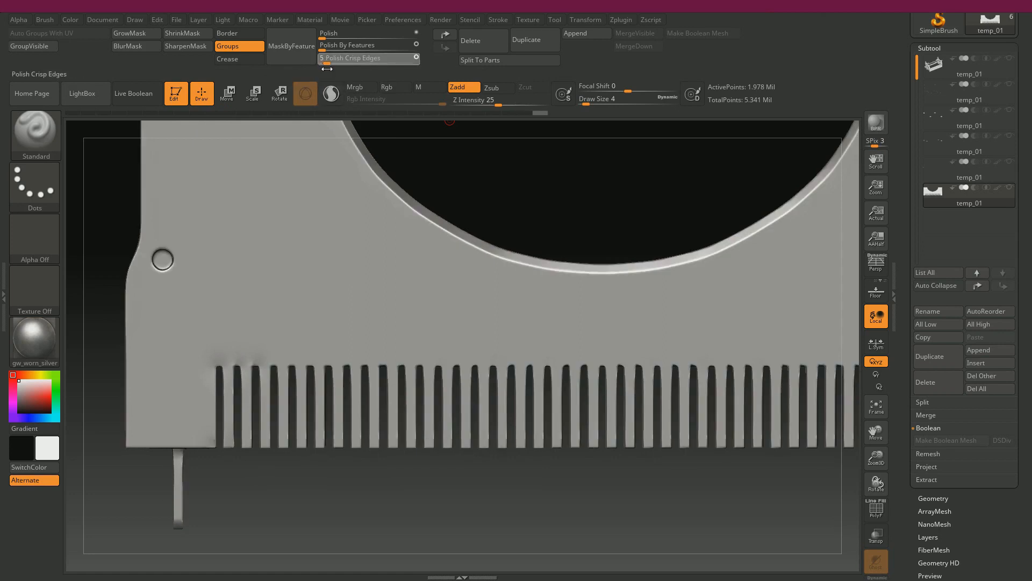
left_click(326, 67)
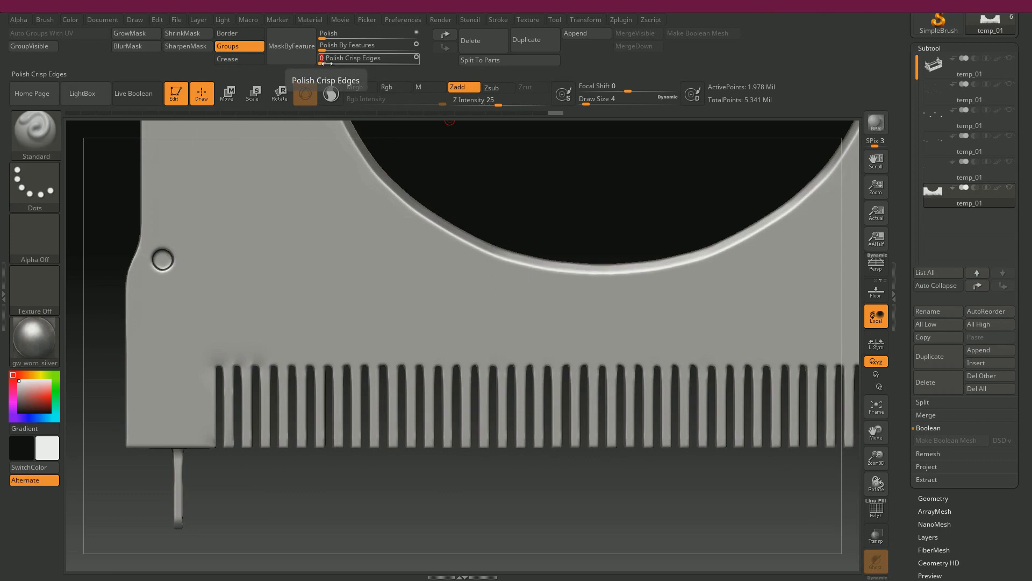
left_click(327, 69)
left_click_drag(452, 122, 583, 203)
left_click_drag(412, 534, 644, 274)
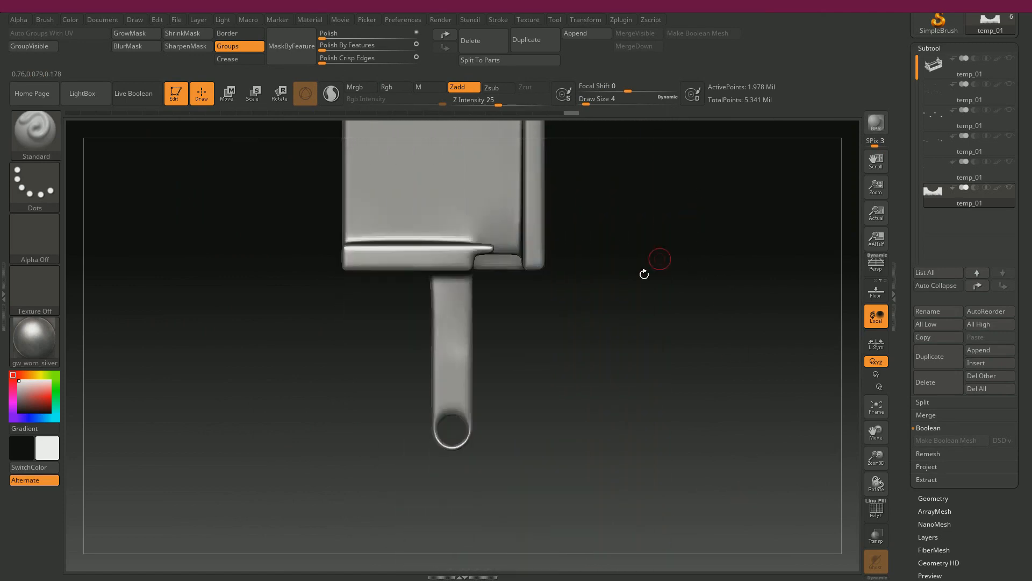
left_click_drag(581, 408, 643, 412)
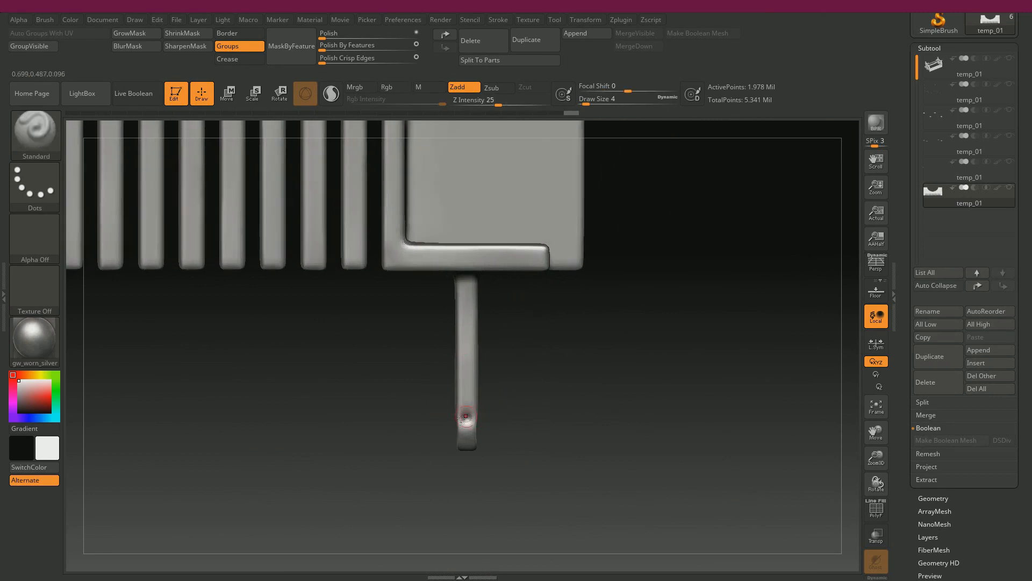
key("ctrl+z")
key("ctrl+z")
- Subdivide the panel mesh once and apply a Polish Crisp Edges pass at 3
left_click_drag(540, 422, 550, 438, "alt")
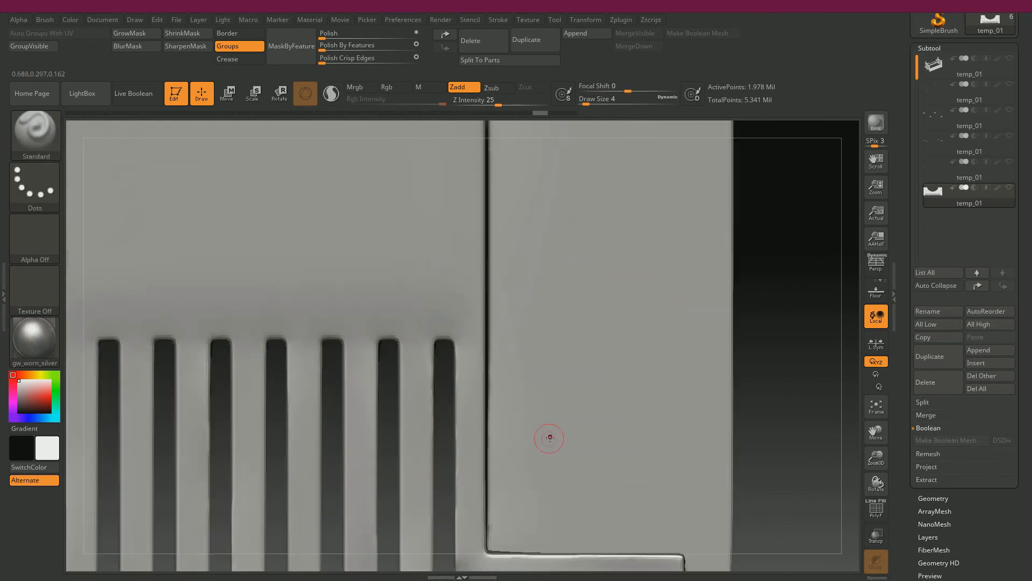
left_click_drag(791, 462, 756, 159, "alt")
left_click_drag(760, 401, 737, 276, "alt")
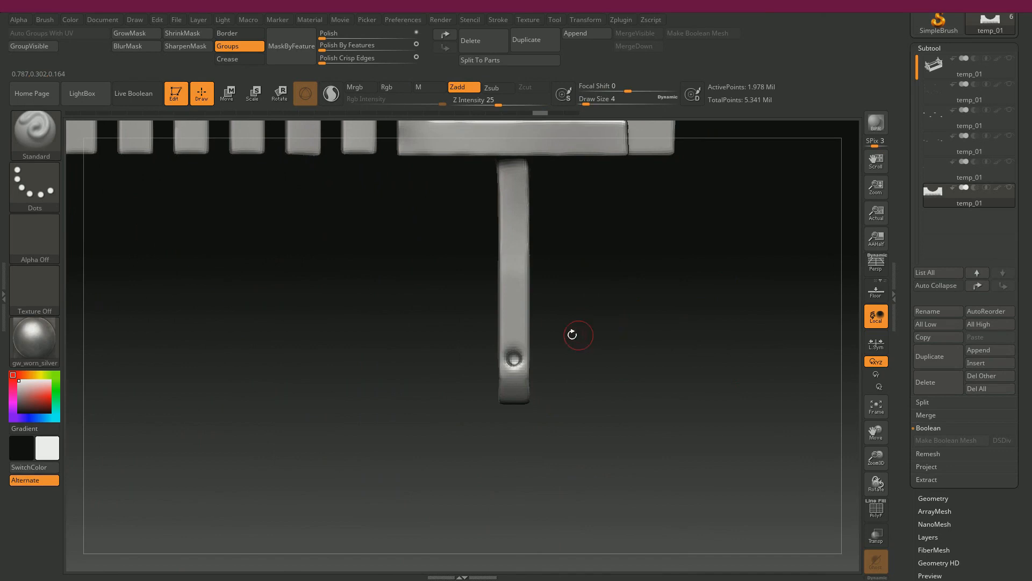
left_click(939, 498)
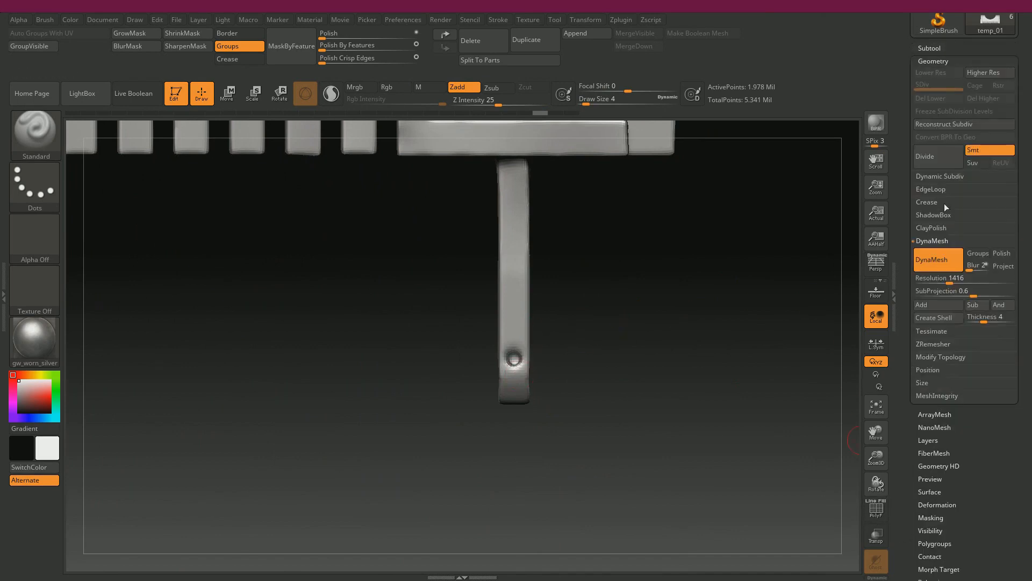
left_click(944, 159)
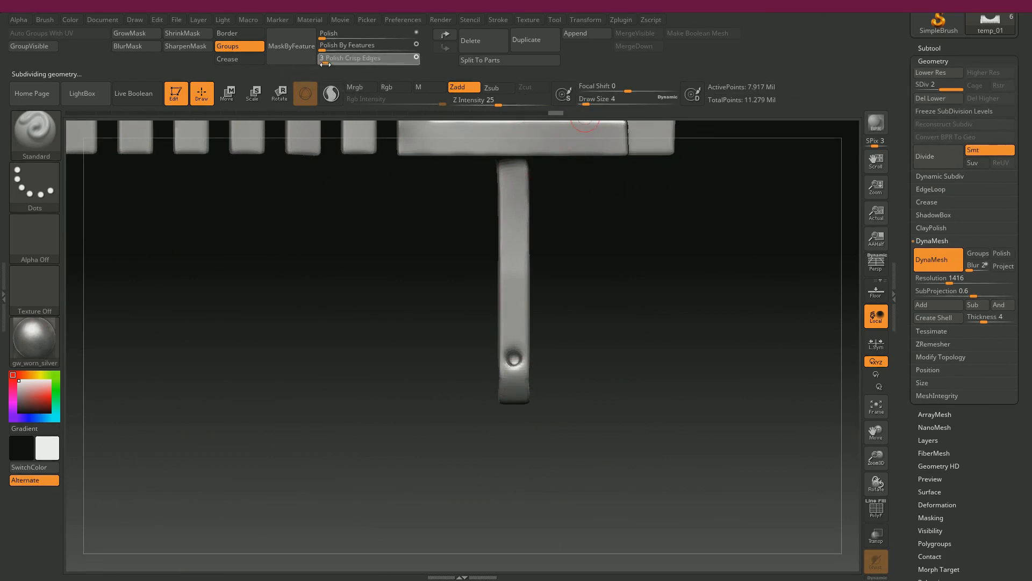
left_click_drag(325, 64, 318, 63)
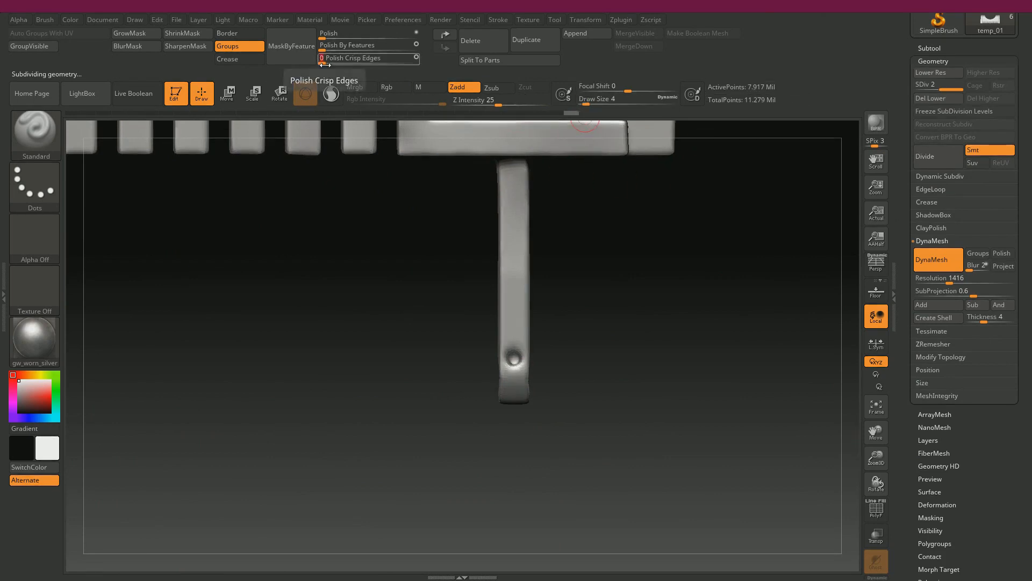
- Mask the small round hole near the end of one thin lower leg using MaskPen with a draw size of 2
left_click_drag(693, 265, 598, 290)
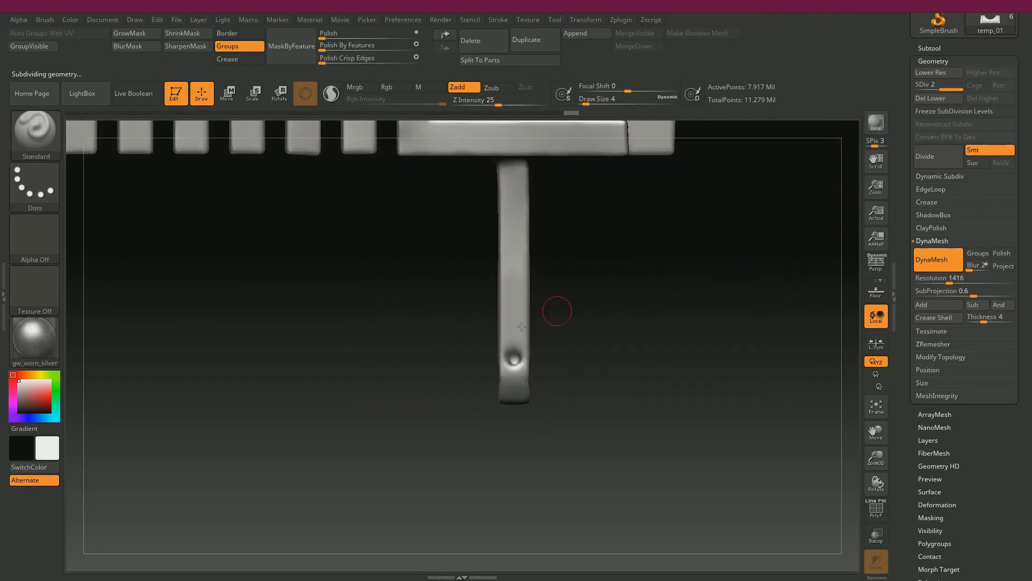
left_click_drag(546, 340, 567, 281)
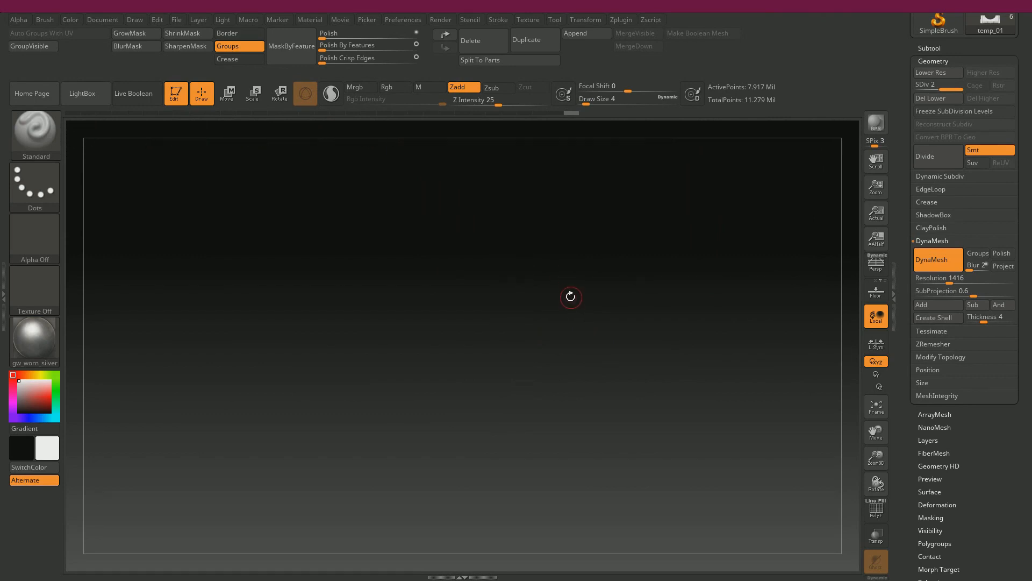
left_click_drag(570, 295, 569, 312)
left_click_drag(606, 433, 564, 297, "alt")
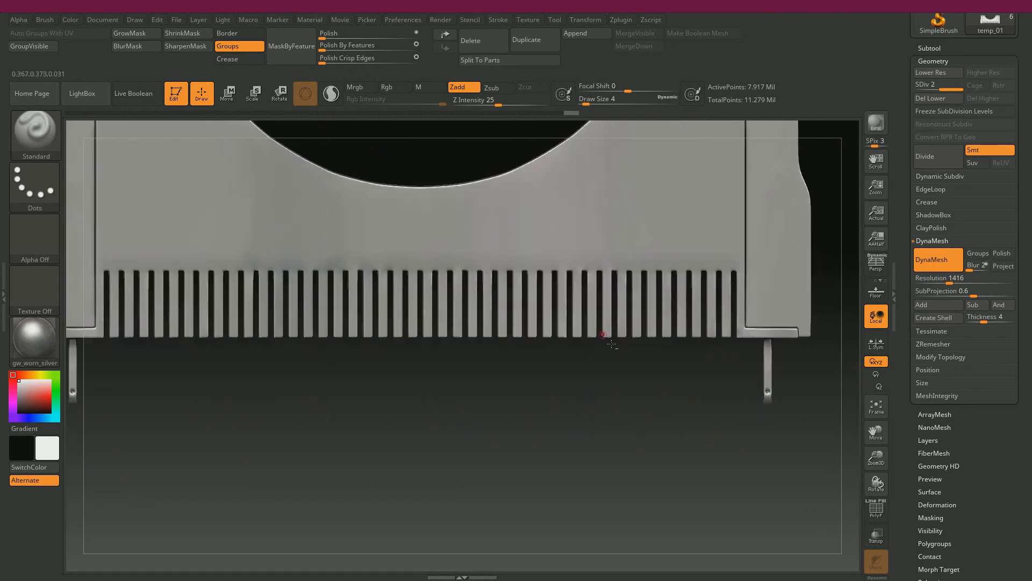
left_click_drag(723, 452, 727, 530, "alt")
left_click_drag(679, 384, 708, 441, "alt")
left_click_drag(768, 391, 770, 402, "ctrl")
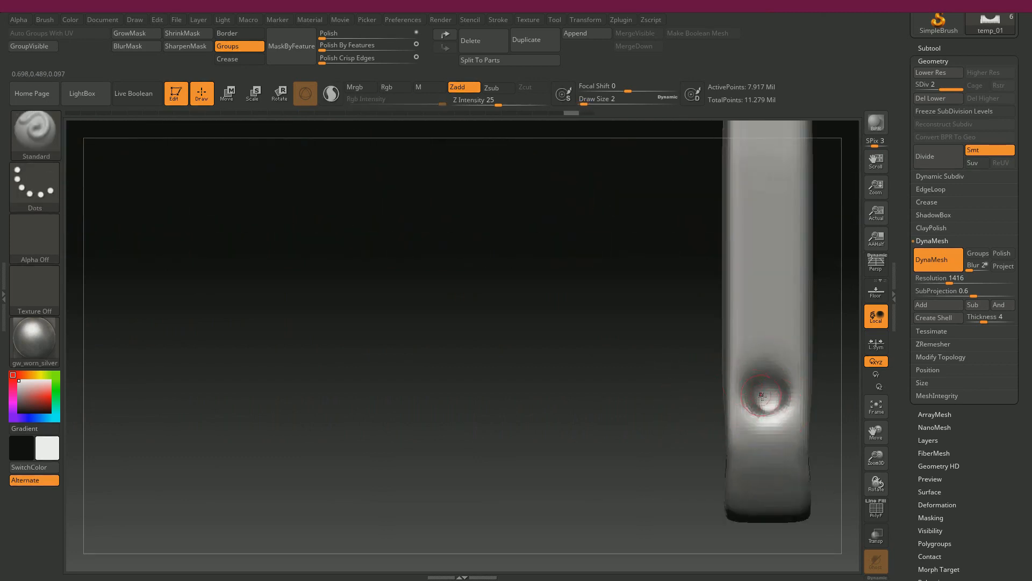
mouse_move(763, 388)
left_mouse_down("ctrl")
mouse_move(765, 400)
mouse_move(767, 385)
mouse_move(782, 391)
left_mouse_up("ctrl")
- Mask the matching small round hole near the end of the opposite lower leg with MaskPen
left_click_drag(530, 346, 476, 222, "alt")
key("space")
left_click(449, 308)
mouse_move(524, 276)
left_mouse_down("alt")
mouse_move(702, 299)
mouse_move(752, 294)
left_mouse_up("alt")
mouse_move(487, 326)
left_mouse_down("alt")
mouse_move(687, 338)
mouse_move(484, 346)
mouse_move(833, 340)
left_mouse_up("alt")
mouse_move(500, 307)
left_mouse_down("ctrl")
mouse_move(492, 356)
mouse_move(554, 369)
mouse_move(564, 382)
mouse_move(583, 429)
mouse_move(559, 440)
mouse_move(612, 335)
left_mouse_up("ctrl")
left_click_drag(505, 382, 518, 386, "ctrl")
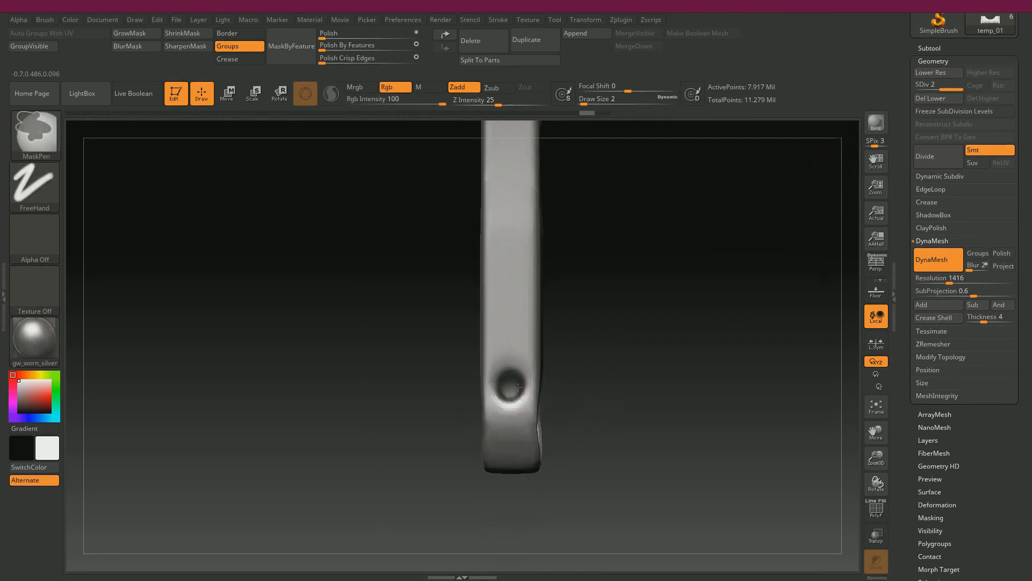
- Apply a Polish Crisp Edges pass at 6 to the whole front panel
left_click_drag(638, 320, 578, 148, "alt")
mouse_move(406, 286)
left_mouse_down()
mouse_move(453, 324)
mouse_move(489, 325)
mouse_move(484, 332)
left_mouse_up()
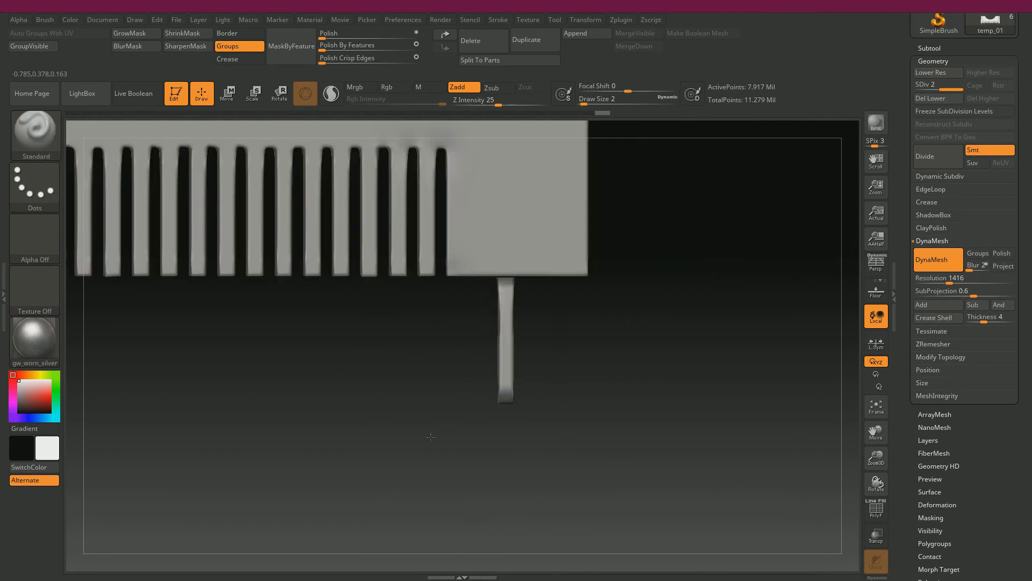
left_click_drag(341, 371, 495, 467, "alt")
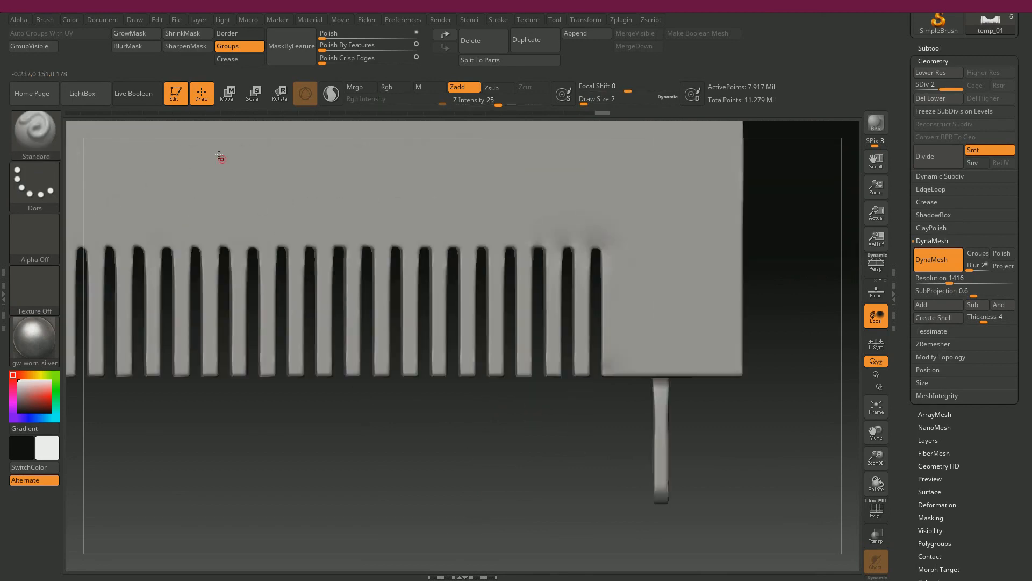
left_click(328, 64)
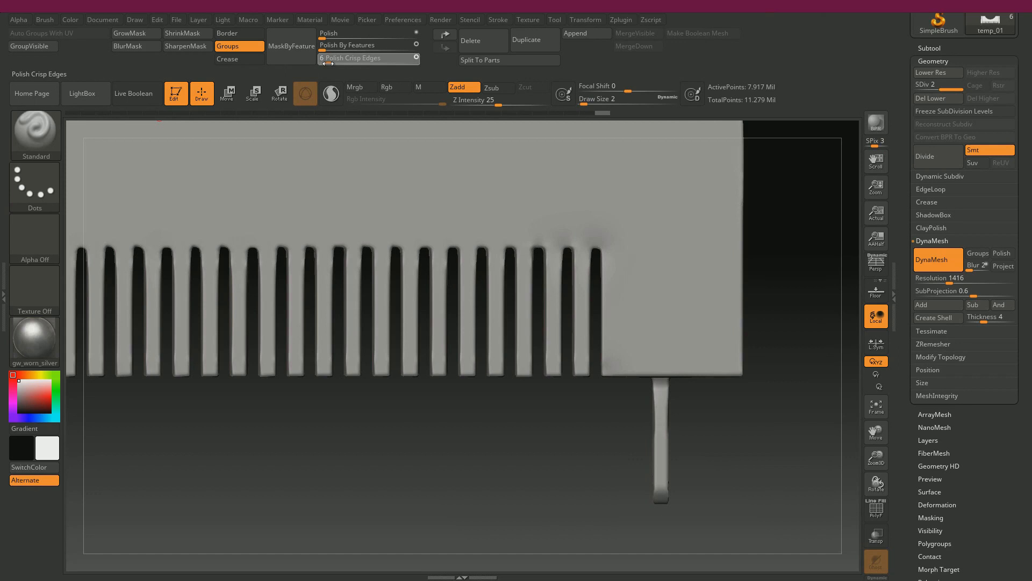
- Inspect the panel's top plate, corners and slotted lower edge for uneven surfaces from several angles
left_click_drag(342, 478, 270, 354, "alt")
right_click_drag(612, 300, 763, 299)
right_click_drag(591, 255, 559, 428)
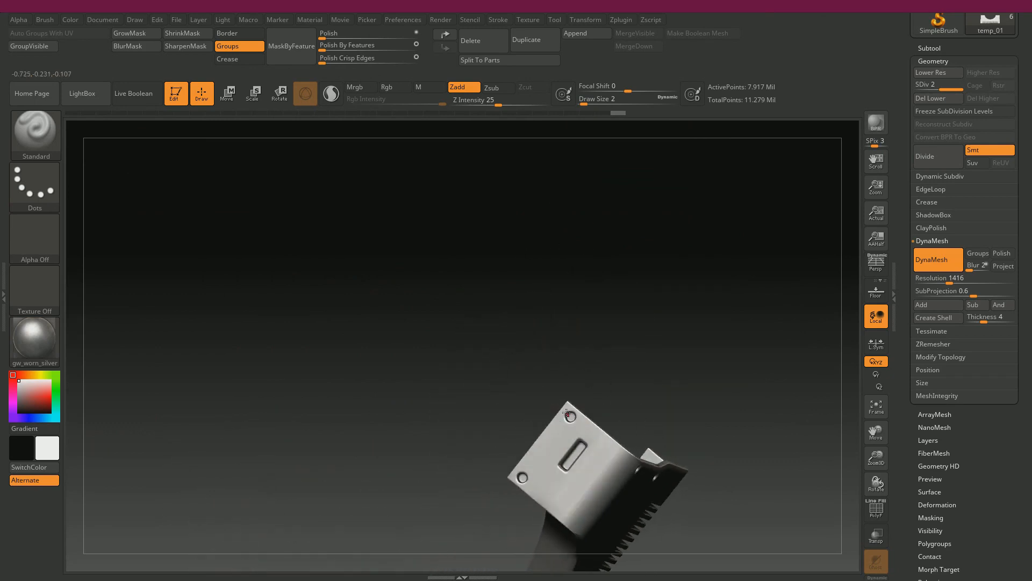
left_click_drag(402, 315, 376, 271)
mouse_move(596, 360)
left_mouse_down("alt")
mouse_move(635, 282)
mouse_move(651, 215)
left_mouse_up("alt")
mouse_move(608, 320)
left_mouse_down()
mouse_move(422, 408)
mouse_move(451, 374)
mouse_move(468, 274)
mouse_move(290, 276)
left_mouse_up()
left_click_drag(260, 357, 307, 339, "alt")
left_click_drag(514, 350, 816, 314, "alt")
left_click_drag(399, 448, 406, 495, "alt")
left_click_drag(579, 468, 564, 427, "alt")
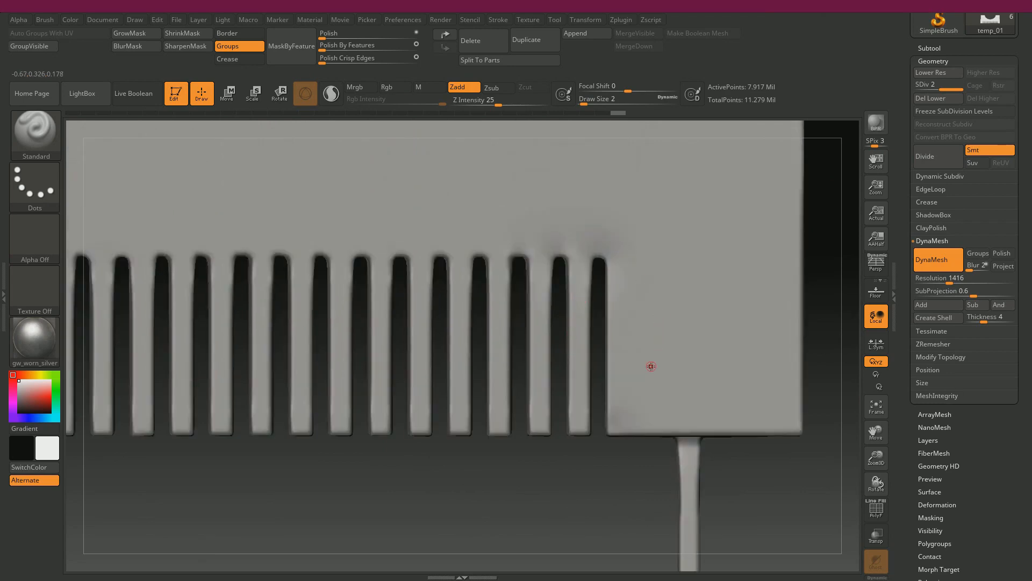
- Try an hPolish stroke at draw size 10 on the uneven patch above the end slots and undo it
key("b")
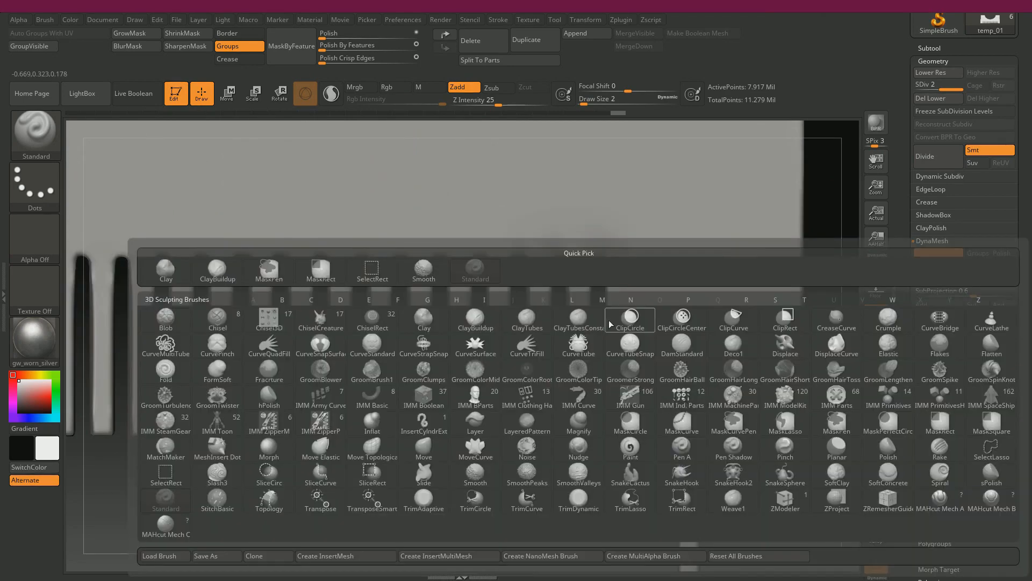
key("h")
key("p")
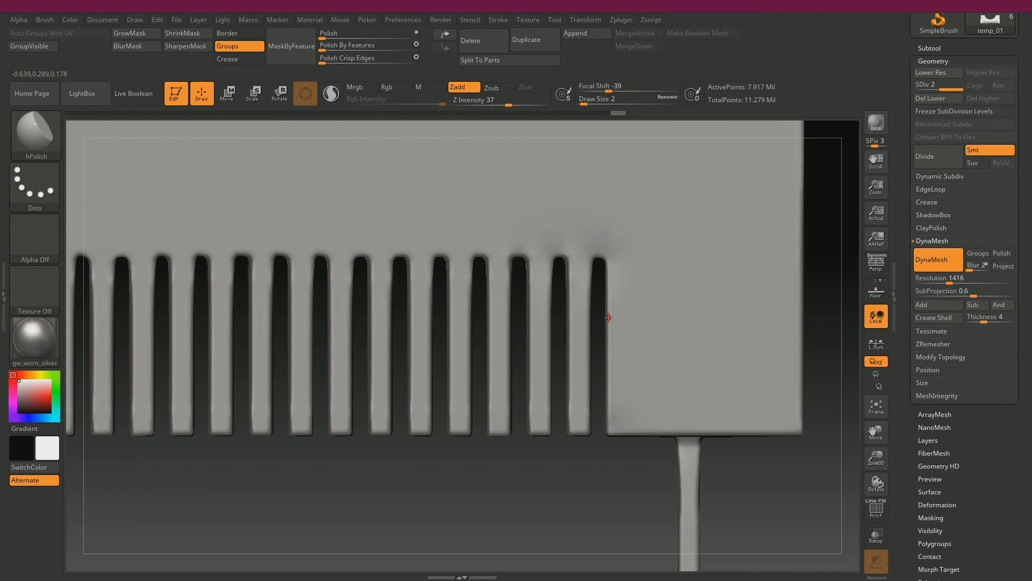
key("b")
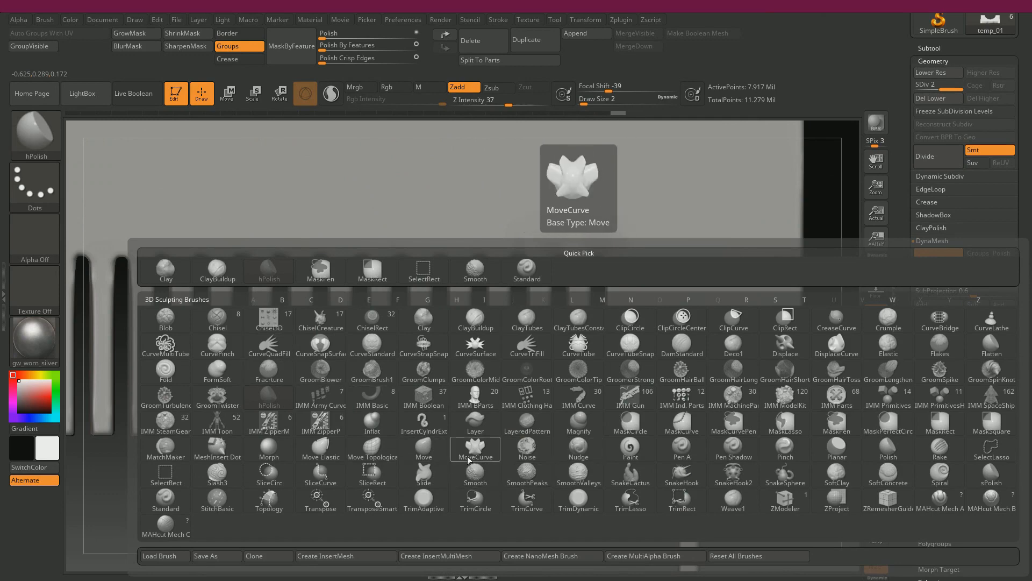
key("Escape")
key("bracketright")
key("bracketright")
key("bracketleft")
left_click_drag(586, 216, 639, 219)
key("ctrl+z")
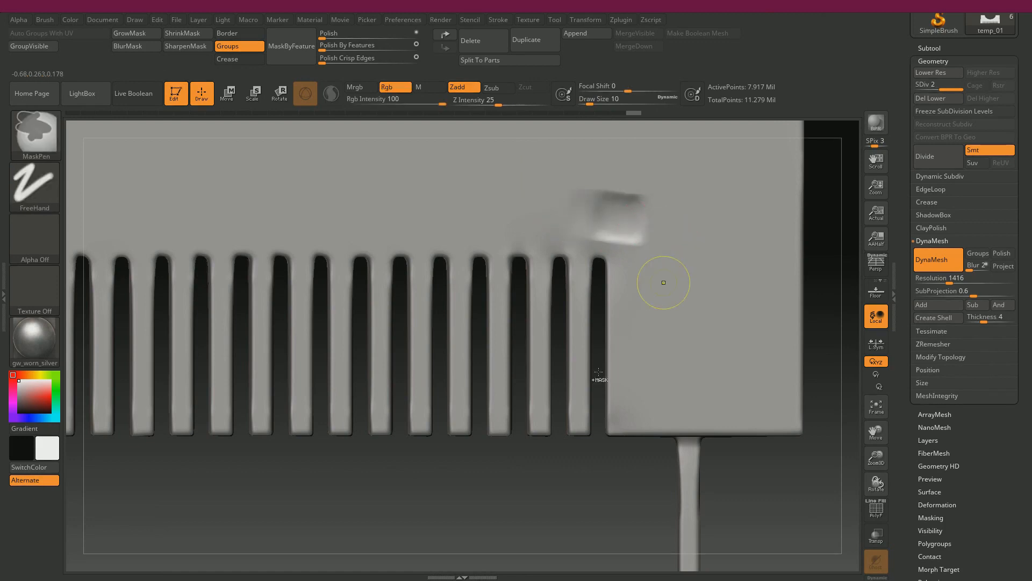
key("ctrl+z")
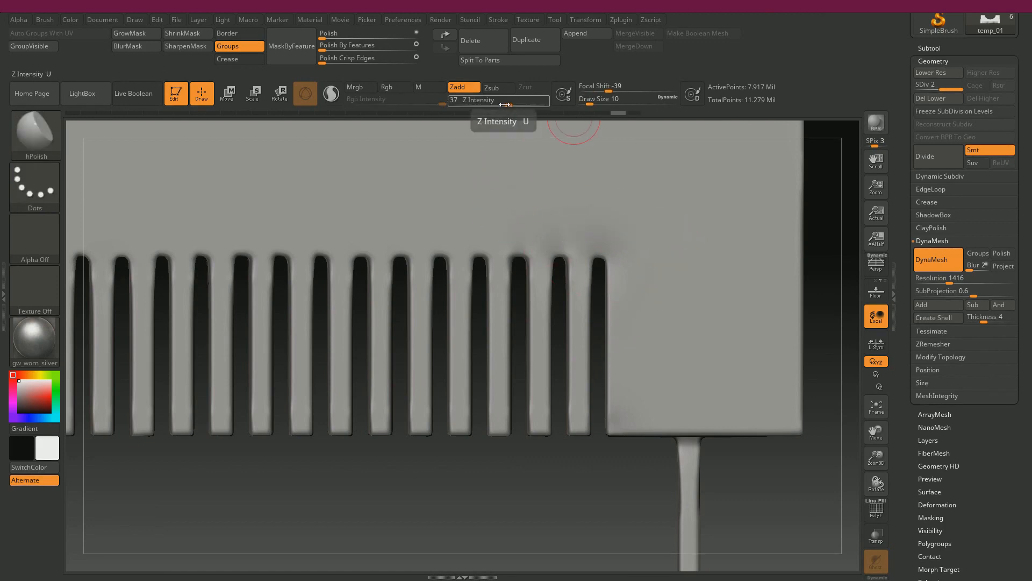
- Flatten the uneven patch above the end slots with hPolish at Z Intensity 1 and the Smooth brush
left_click_drag(505, 104, 468, 104)
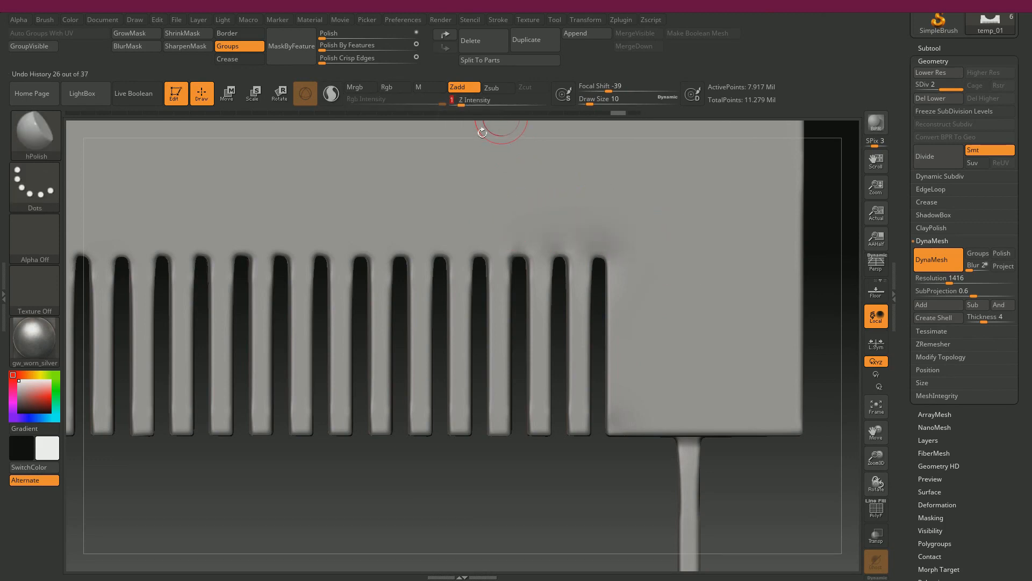
mouse_move(578, 233)
left_mouse_down()
mouse_move(639, 234)
mouse_move(565, 223)
mouse_move(592, 225)
left_mouse_up()
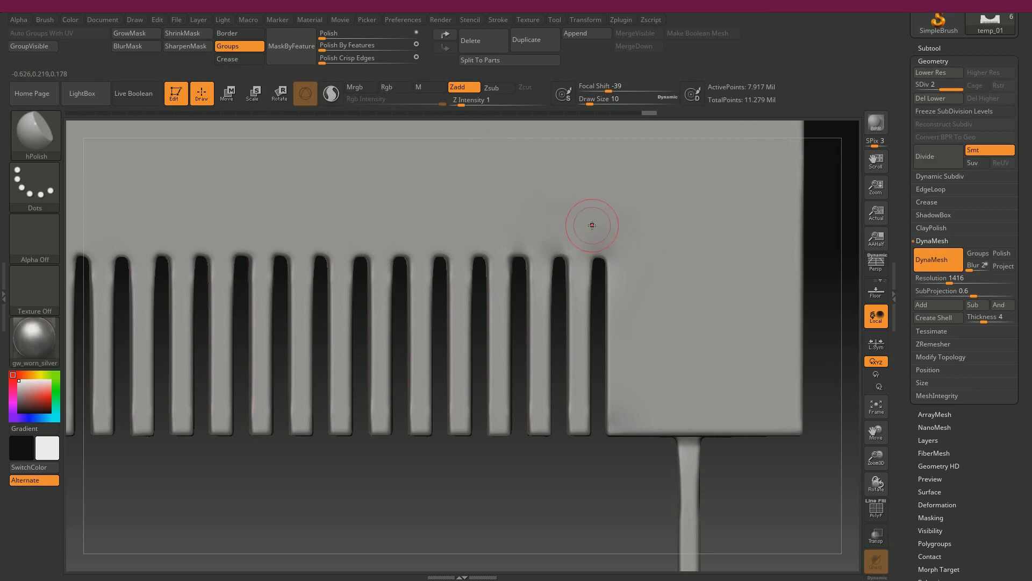
mouse_move(442, 491)
left_mouse_down()
mouse_move(463, 519)
mouse_move(444, 462)
mouse_move(457, 497)
left_mouse_up()
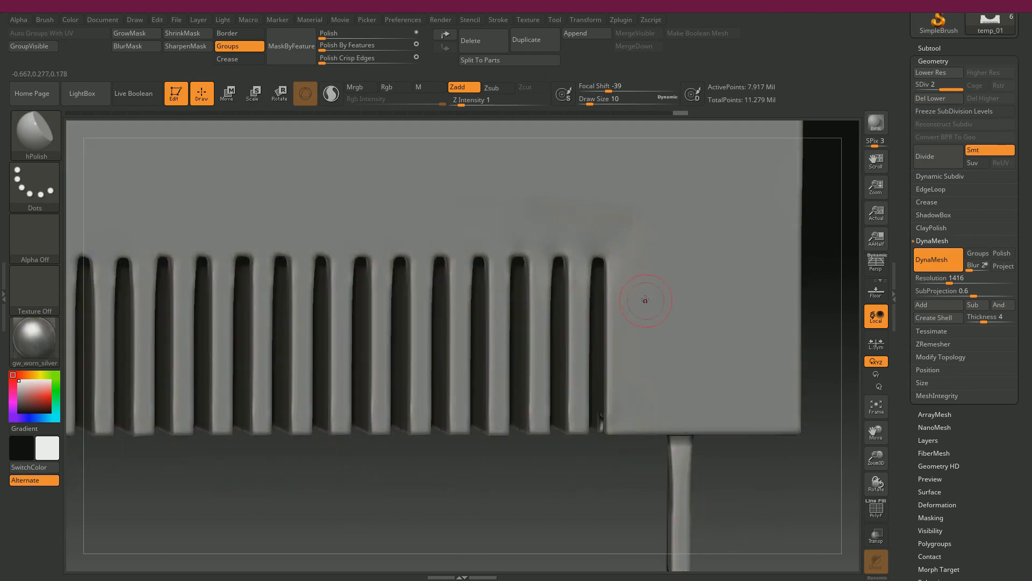
left_click_drag(575, 204, 647, 234, "shift")
left_click_drag(477, 494, 480, 439, "shift")
mouse_move(452, 483)
left_mouse_down("alt")
mouse_move(419, 411)
mouse_move(435, 449)
left_mouse_up("alt")
left_click_drag(555, 215, 583, 199, "shift")
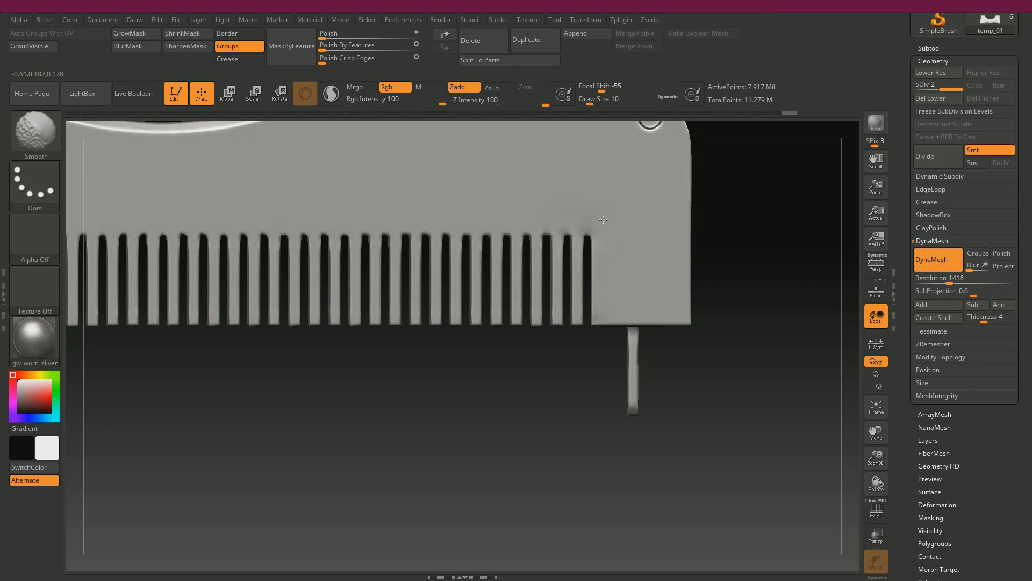
- Polish the matching uneven patch above the slots at the opposite end, and switch the brush to Zsub
mouse_move(235, 433)
left_mouse_down("alt")
mouse_move(461, 469)
mouse_move(602, 468)
mouse_move(405, 394)
left_mouse_up("alt")
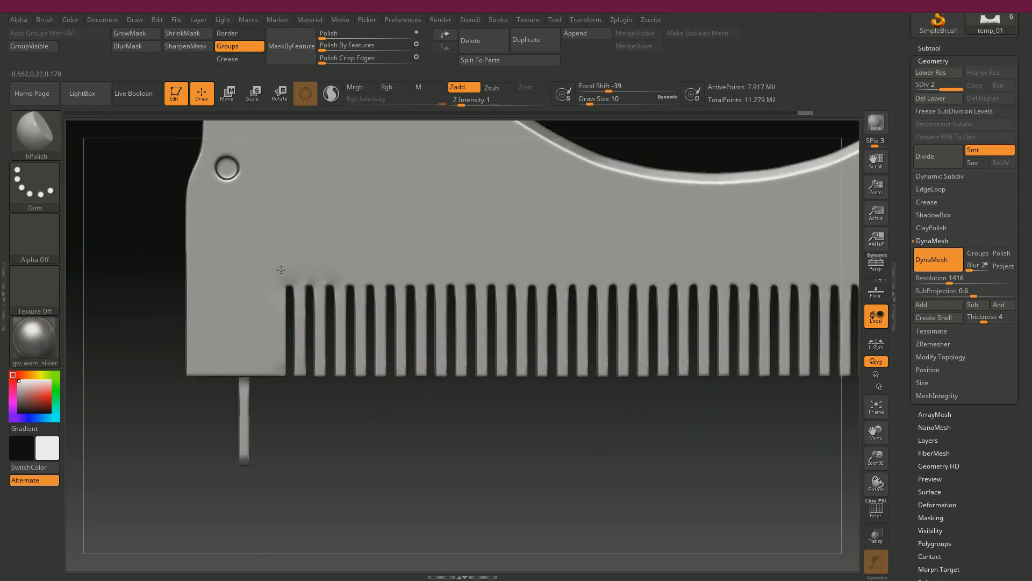
left_click_drag(289, 270, 309, 265)
left_click_drag(372, 257, 369, 261)
mouse_move(293, 265)
left_mouse_down()
mouse_move(324, 267)
mouse_move(330, 252)
mouse_move(324, 277)
left_mouse_up()
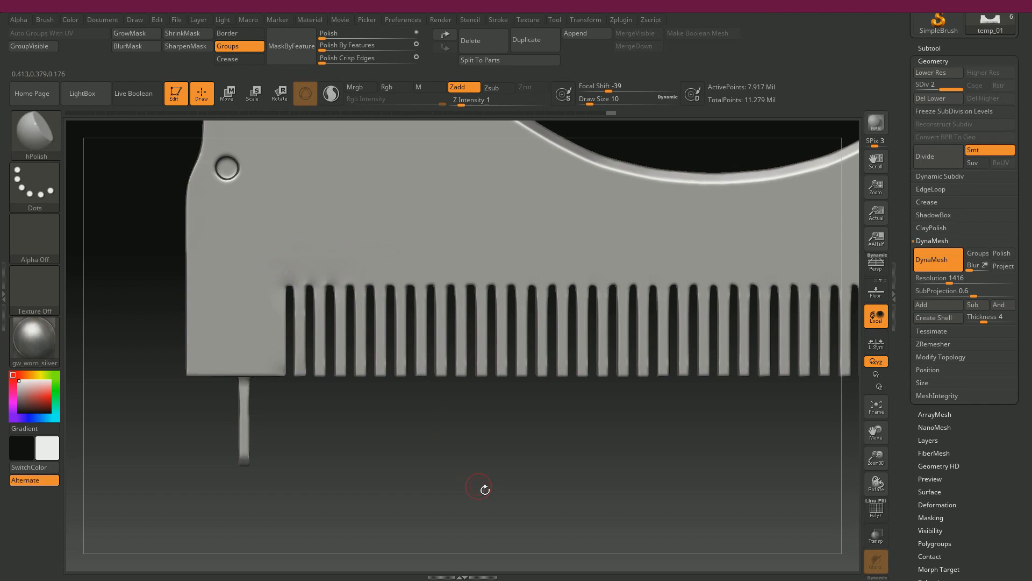
right_click_drag(497, 456, 491, 448, "ctrl")
right_click(515, 455)
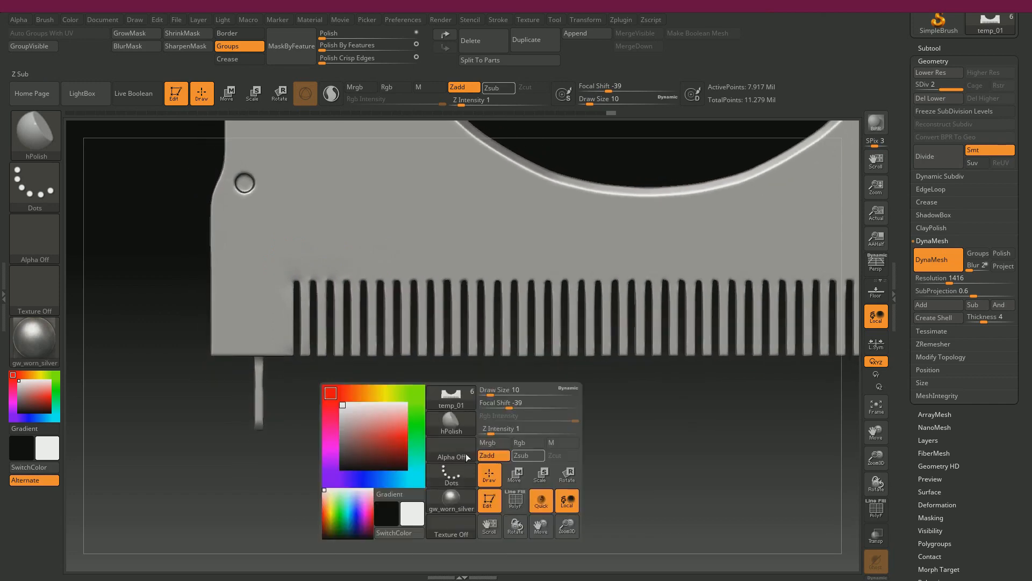
left_click(527, 453)
- Mask the full row of slots with MaskRect and invert the mask so only the slotted strip stays editable
mouse_move(667, 422)
right_mouse_down("alt")
mouse_move(491, 435)
mouse_move(493, 426)
right_mouse_up("alt")
left_click(47, 140, "ctrl")
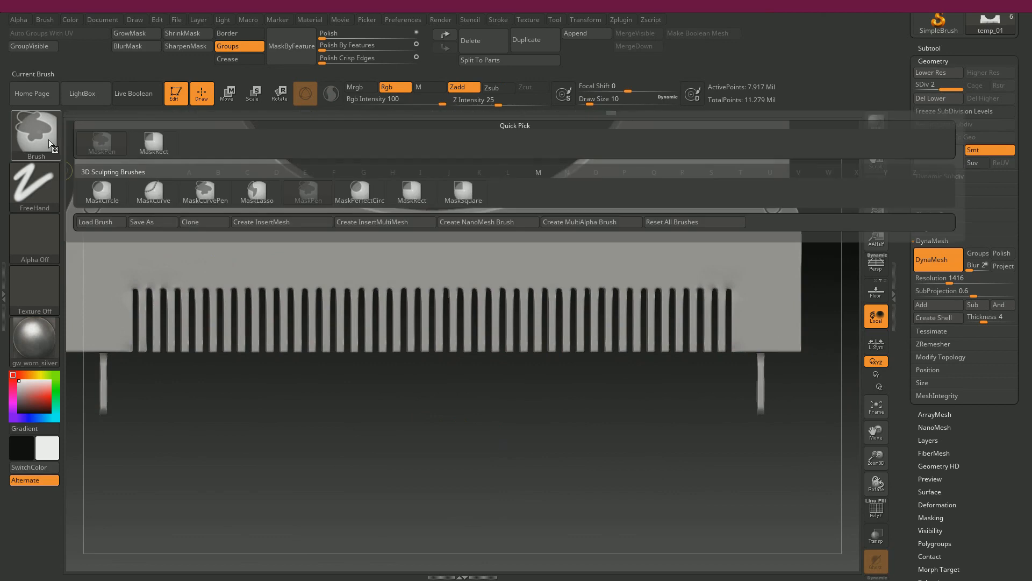
left_click(134, 149, "ctrl")
mouse_move(124, 365)
left_mouse_down("ctrl")
mouse_move(451, 281)
mouse_move(742, 278)
left_mouse_up("ctrl")
right_click_drag(386, 404, 420, 433, "ctrl")
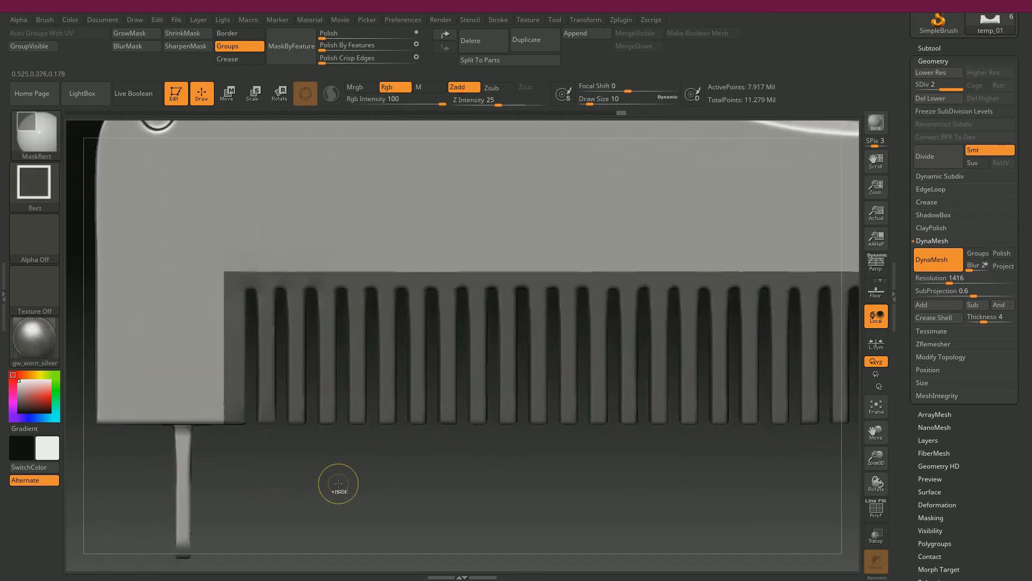
left_click(341, 488, "ctrl")
- Try a Polish By Features pass on the slotted strip, and step the undo history back to the undivided mesh
left_click_drag(325, 47, 329, 50)
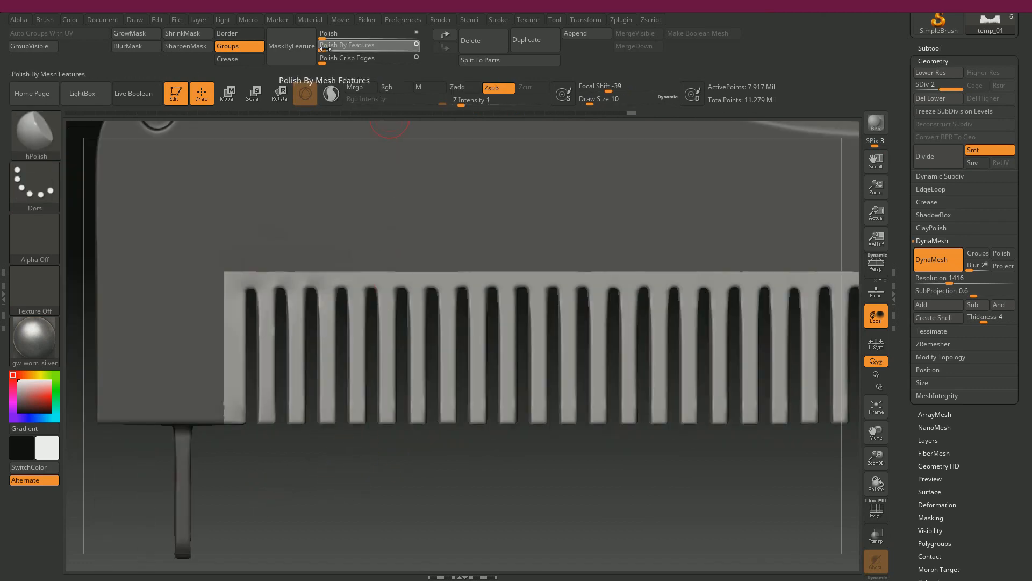
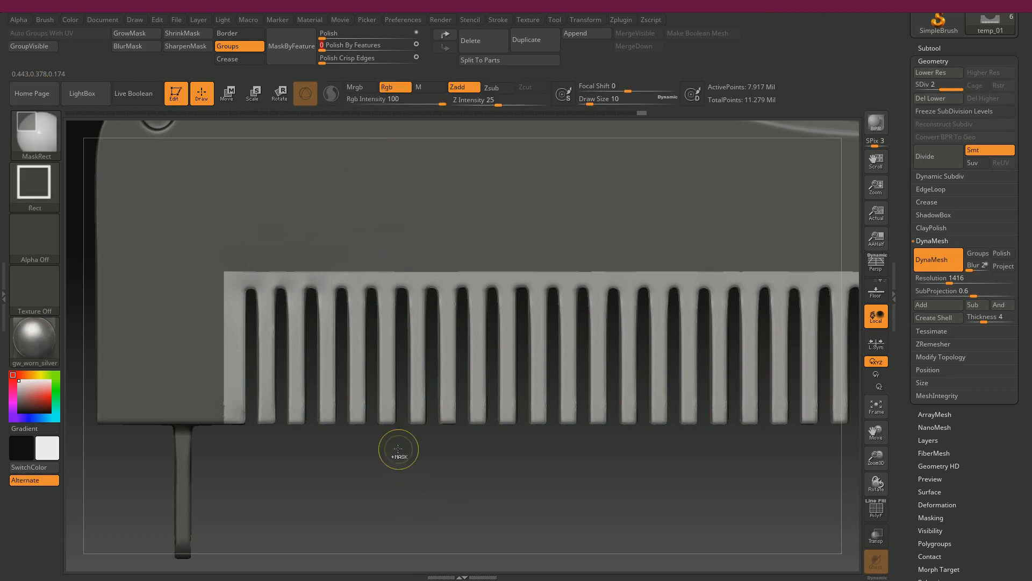
left_click_drag(501, 112, 263, 111)
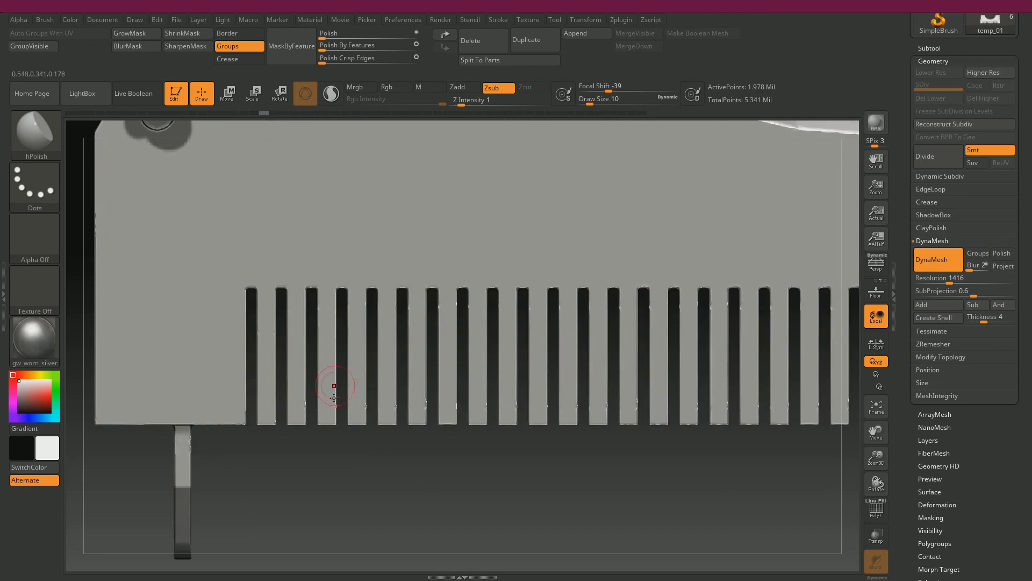
- Mask the full row of slots on the undivided panel with MaskRect, accepting removal of the newer undo history entries
left_click(344, 483, "ctrl")
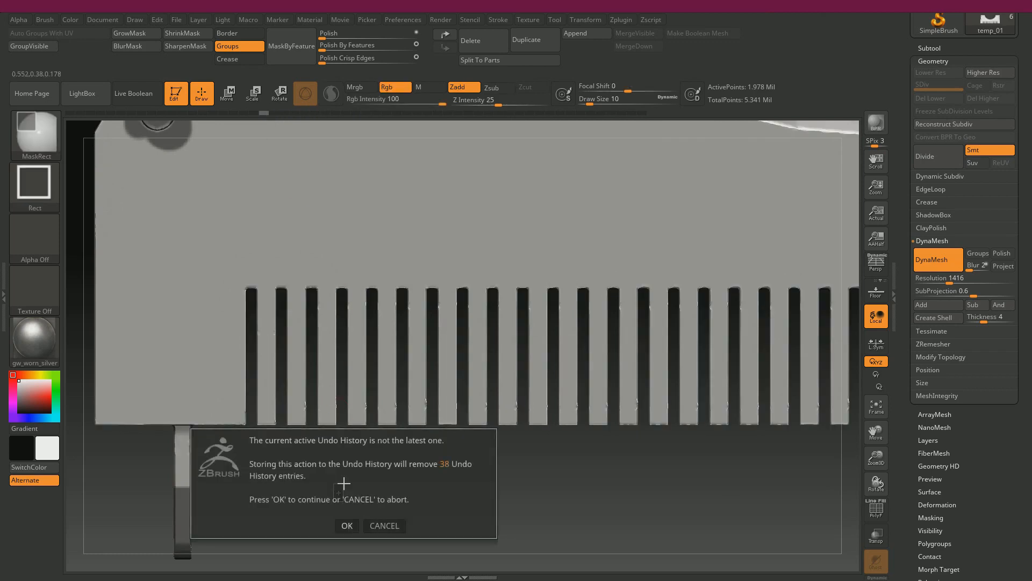
left_click(380, 526)
left_click_drag(377, 487, 291, 497, "alt")
mouse_move(110, 452)
left_mouse_down("ctrl")
mouse_move(138, 404)
mouse_move(597, 359)
left_mouse_up("ctrl")
left_click_drag(735, 357, 736, 359, "ctrl")
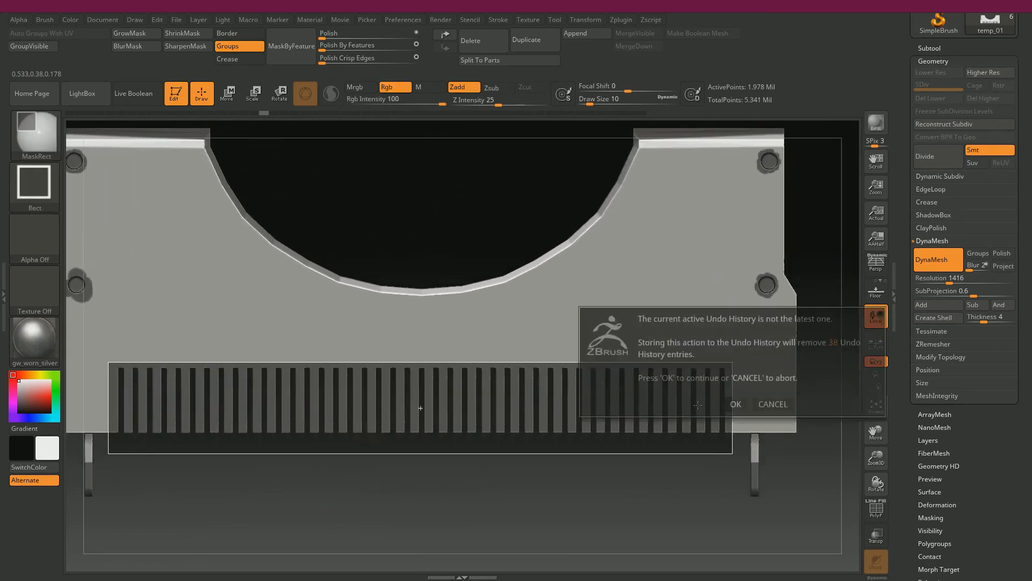
left_click(734, 404)
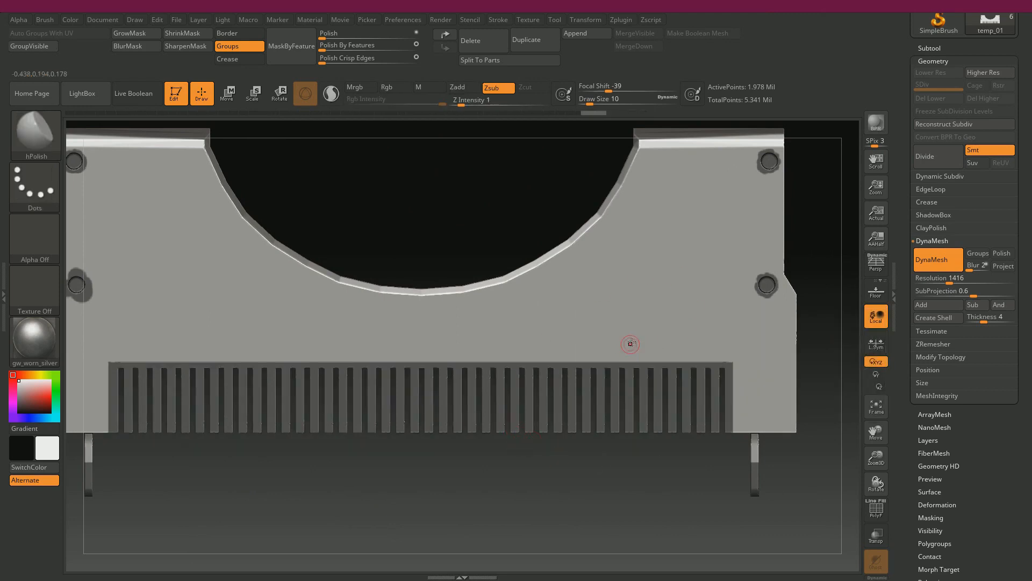
- Apply a Polish By Features pass at 100 to the unmasked panel and check the curved cutout from behind
left_click_drag(381, 199, 438, 220, "alt")
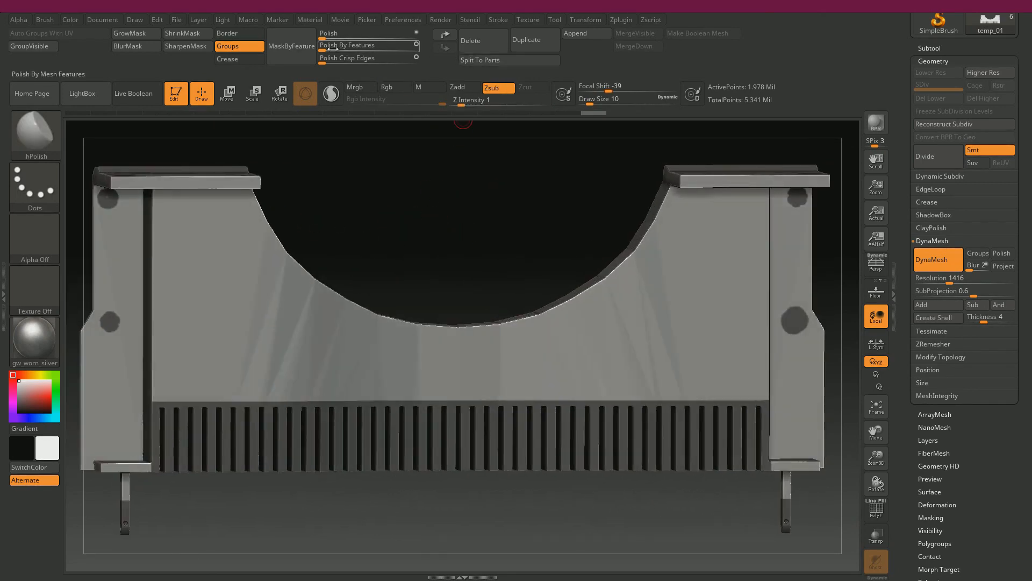
left_click_drag(326, 48, 365, 50)
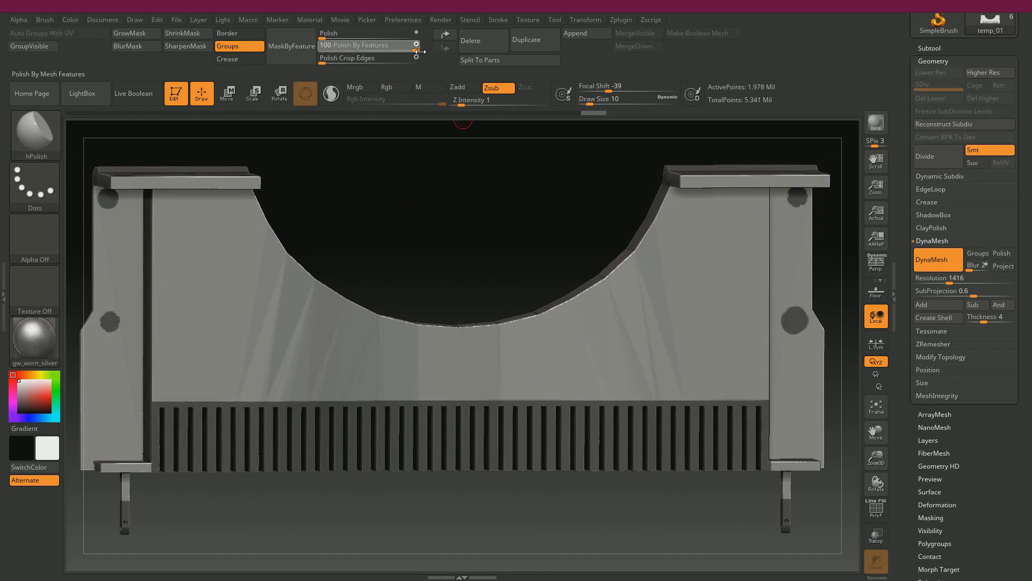
left_click_drag(416, 56, 415, 57)
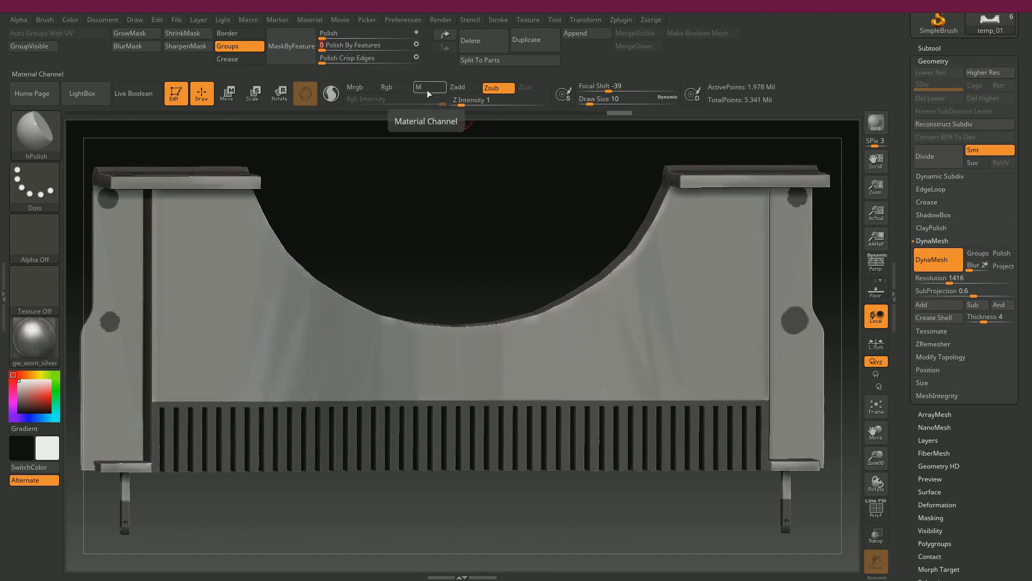
left_click_drag(473, 213, 710, 392)
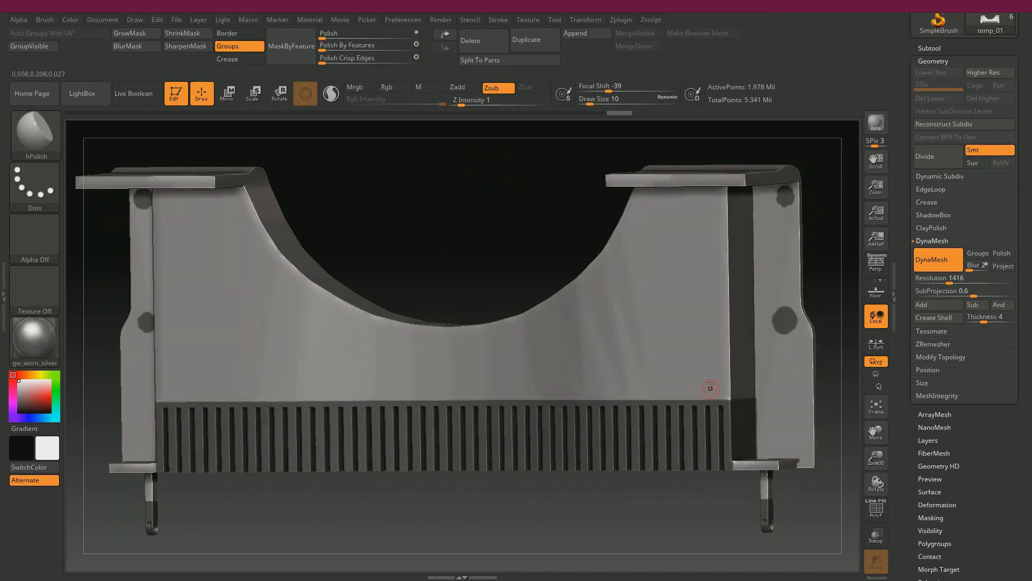
left_click_drag(446, 195, 467, 203)
- Repeat the Polish By Features passes at 100 to further smooth the panel's curved cutout and back face
left_click_drag(324, 50, 419, 56)
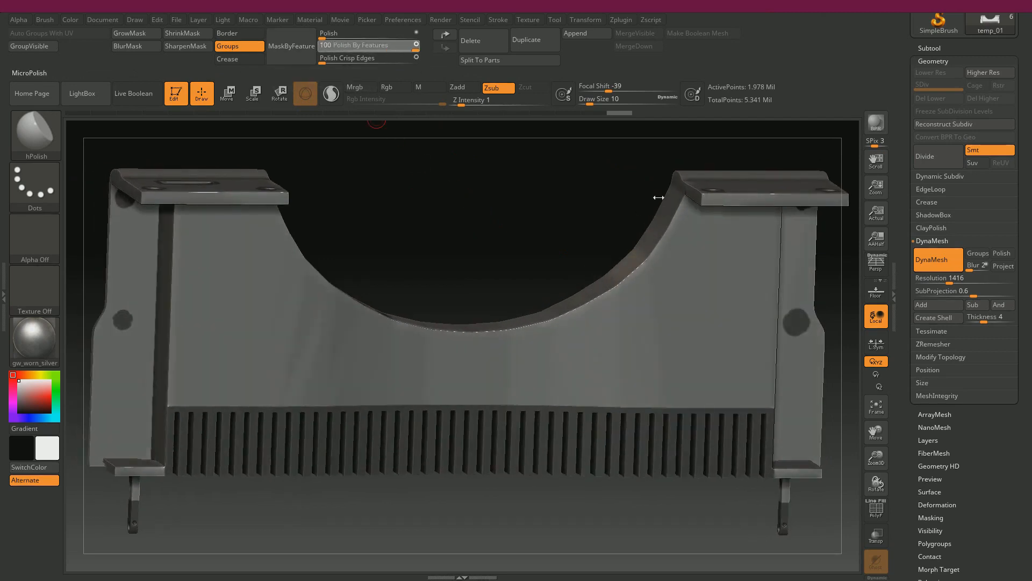
left_click_drag(658, 197, 669, 237)
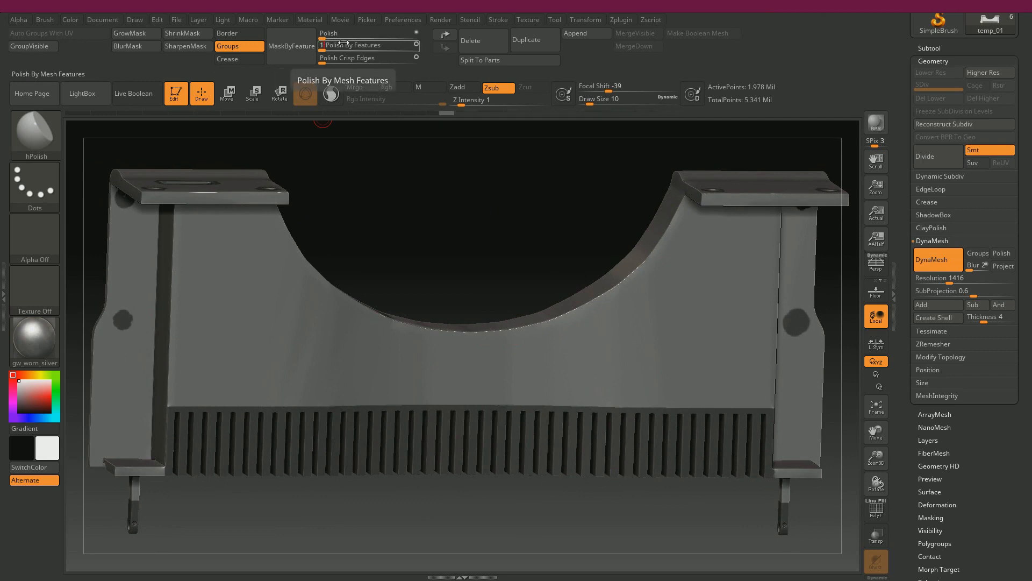
left_click_drag(343, 43, 343, 43)
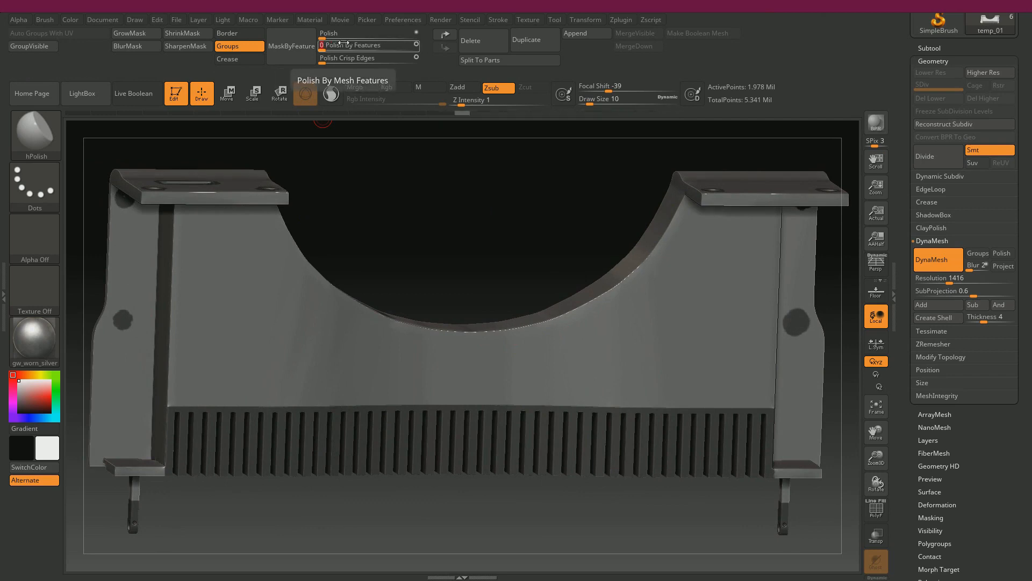
key("Return")
left_click(343, 43)
type("100")
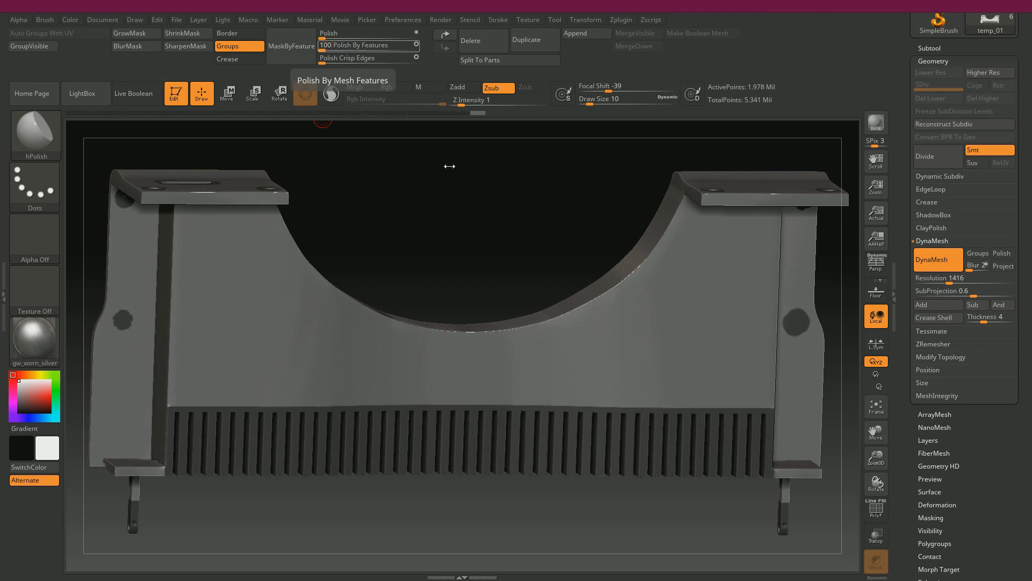
key("Return")
- Clear the mask from the slots, round holes and legs across the whole front panel
mouse_move(420, 213)
left_mouse_down()
mouse_move(387, 175)
mouse_move(473, 190)
left_mouse_up()
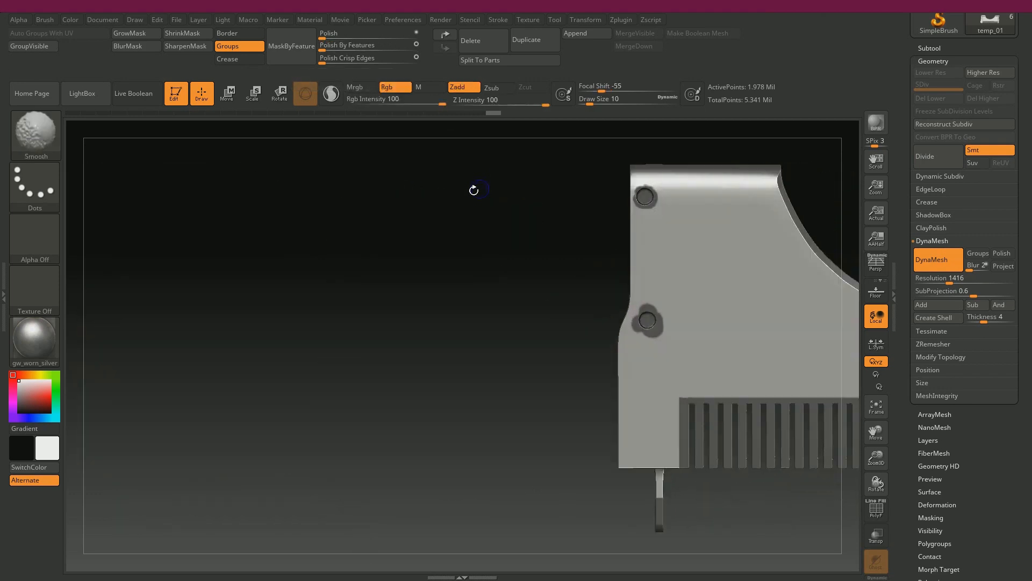
left_click_drag(603, 223, 333, 235, "alt")
left_click_drag(741, 221, 559, 141, "alt")
left_click_drag(597, 469, 544, 464, "alt")
left_click_drag(528, 415, 462, 474, "alt")
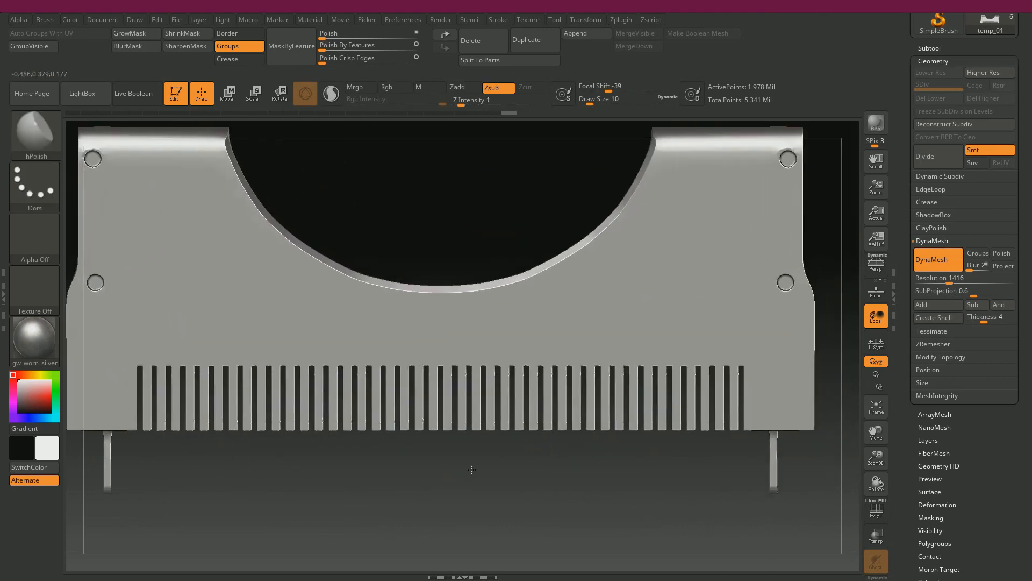
- Restore and invert the panel's mask, apply Polish By Features at 0 to the exposed slots, round holes and leg ends, and clear the mask
key("ctrl+z")
left_click(561, 482, "ctrl")
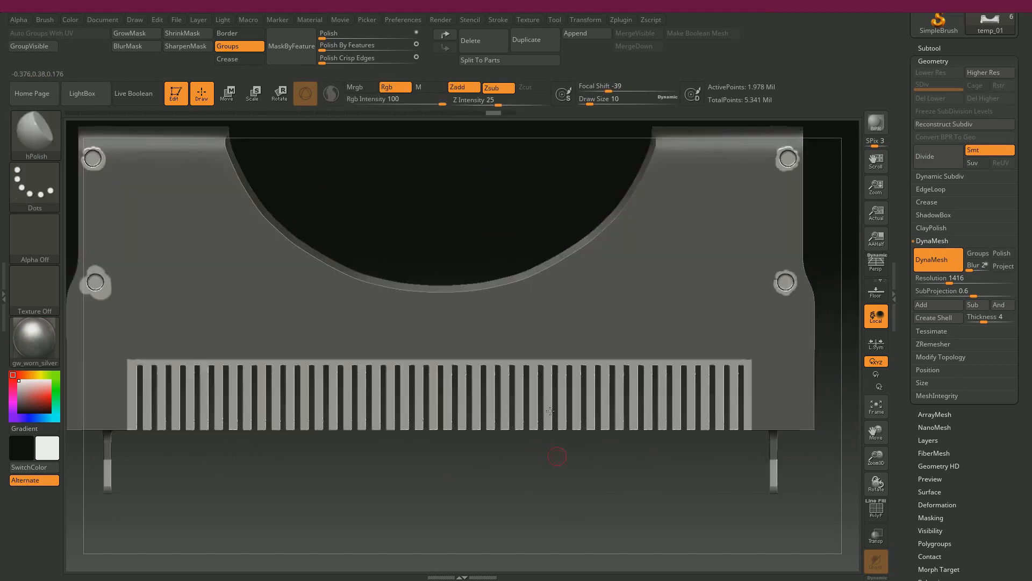
mouse_move(495, 217)
left_mouse_down()
mouse_move(548, 210)
mouse_move(400, 197)
mouse_move(451, 240)
left_mouse_up()
left_click_drag(112, 404, 243, 234, "alt")
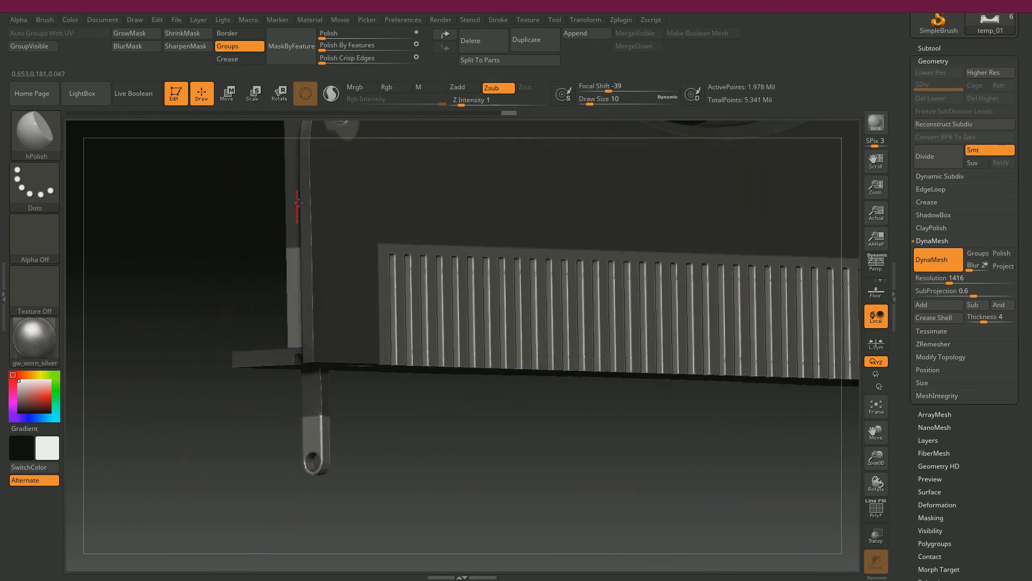
left_click(324, 50)
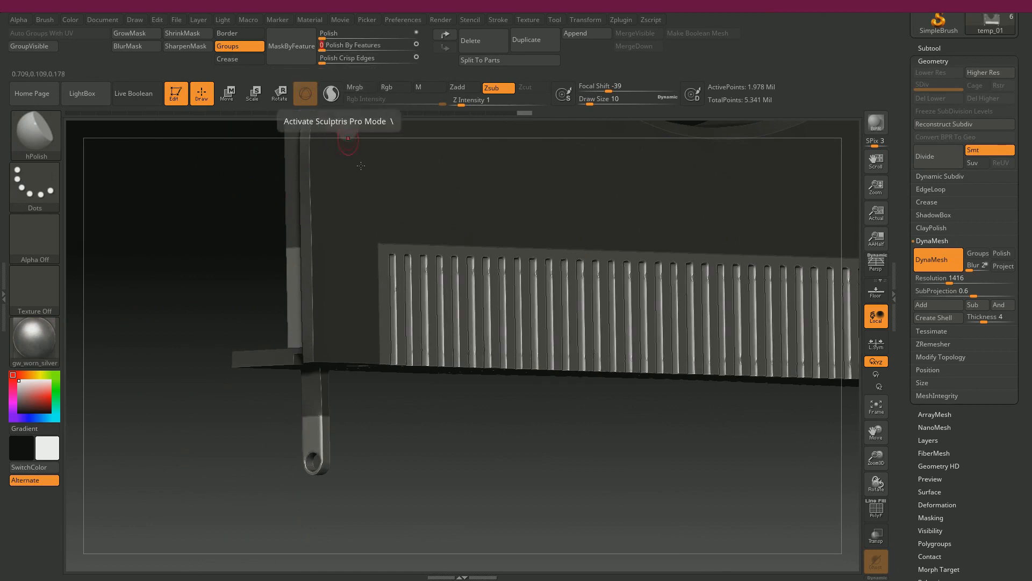
mouse_move(414, 433)
left_mouse_down()
mouse_move(473, 444)
mouse_move(398, 437)
mouse_move(401, 426)
mouse_move(376, 475)
mouse_move(395, 402)
mouse_move(414, 417)
mouse_move(425, 400)
mouse_move(520, 405)
left_mouse_up()
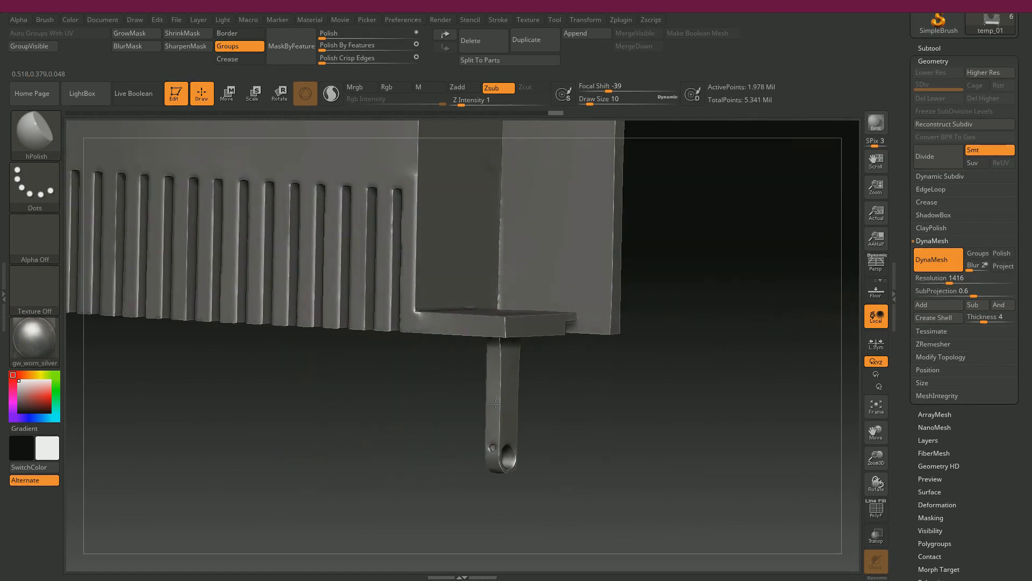
- Try Polish Crisp Edges passes at 0 on the unmasked panel
left_click(326, 64)
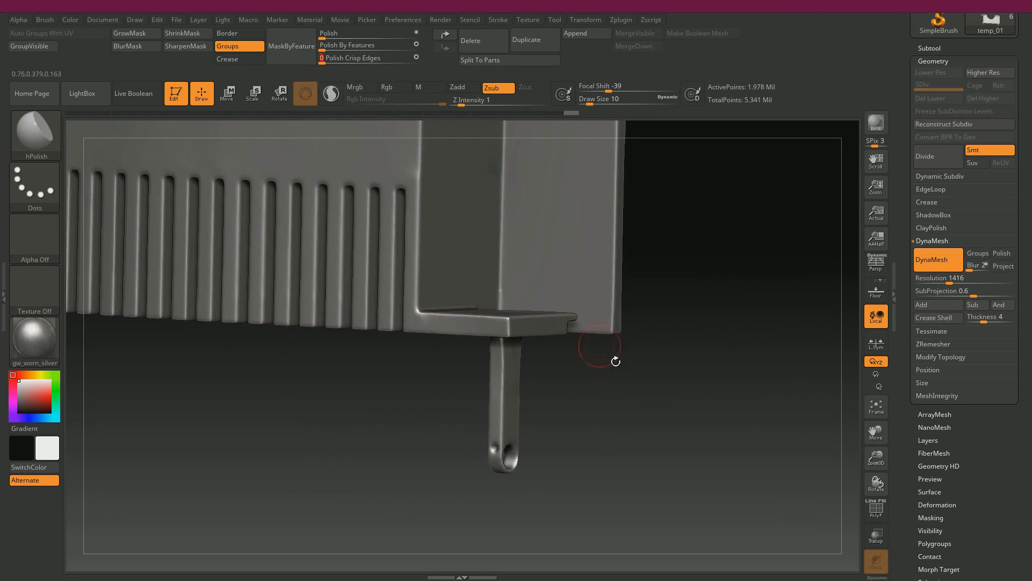
left_click_drag(628, 381, 640, 388)
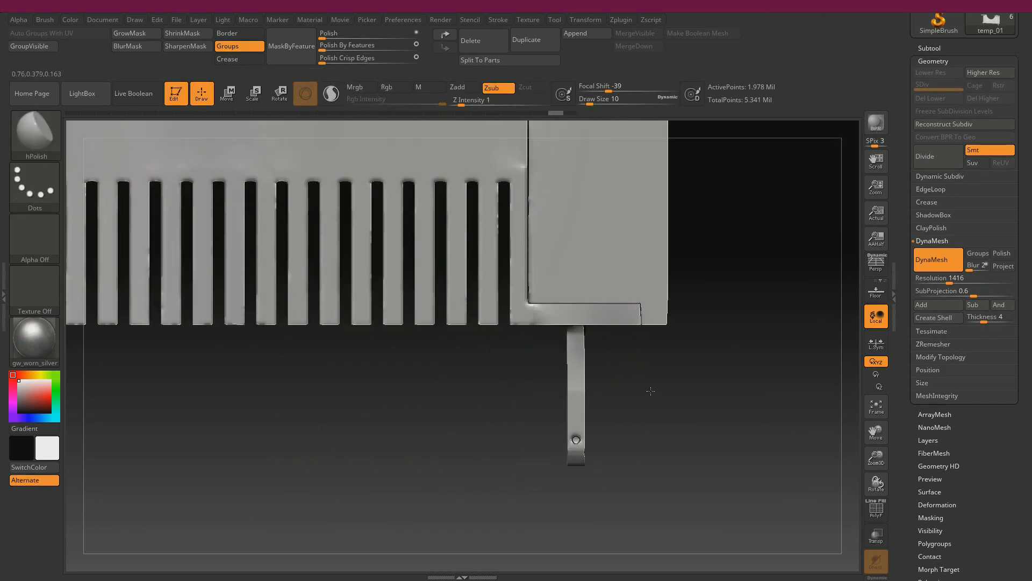
left_click(322, 62)
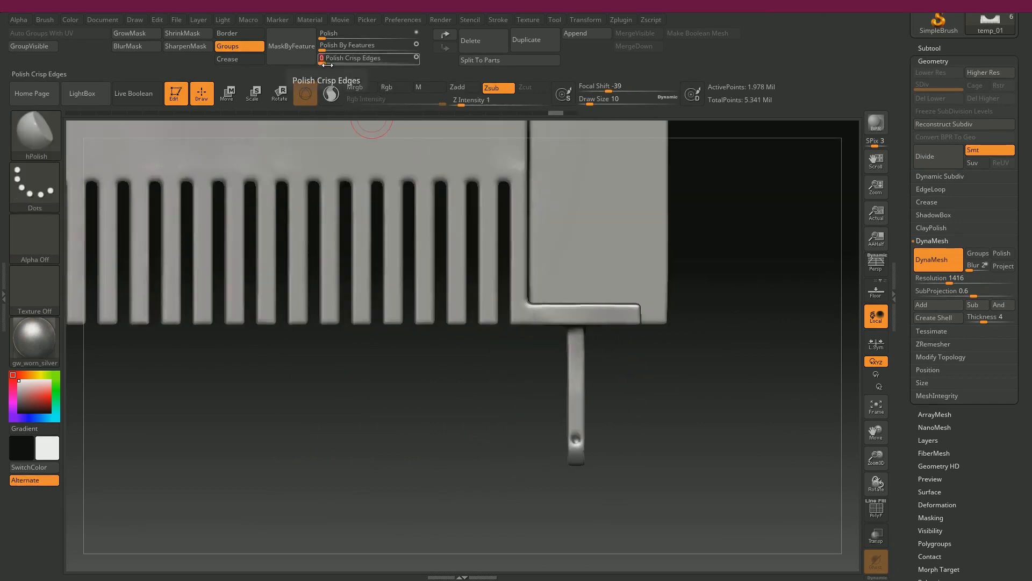
key("ctrl+z")
- Smooth the pinched spot beside the end slot near the panel's inner corner, using hPolish and Smooth at draw size 2
left_click_drag(680, 392, 681, 428, "alt")
key("bracketleft")
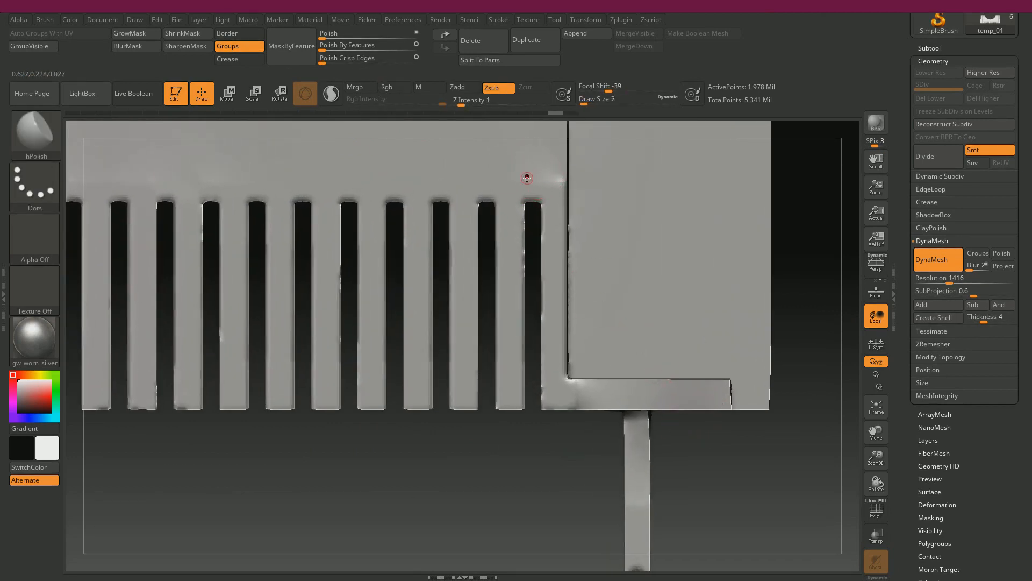
key("shift")
left_click_drag(559, 185, 549, 188, "shift")
mouse_move(452, 458)
left_mouse_down()
mouse_move(419, 451)
mouse_move(453, 452)
left_mouse_up()
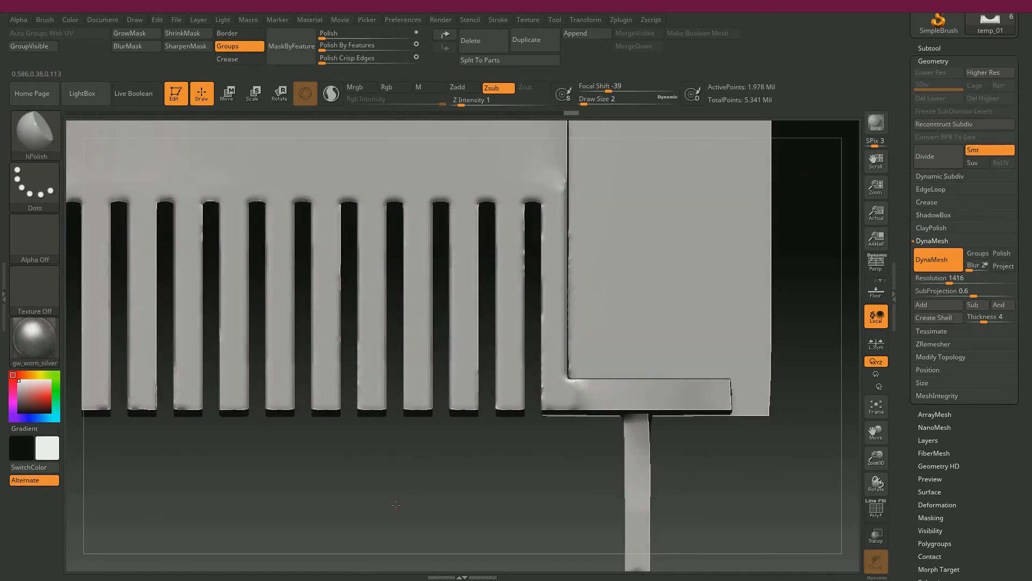
left_click_drag(399, 504, 383, 496)
left_click_drag(423, 454, 413, 488)
left_click_drag(557, 185, 559, 196)
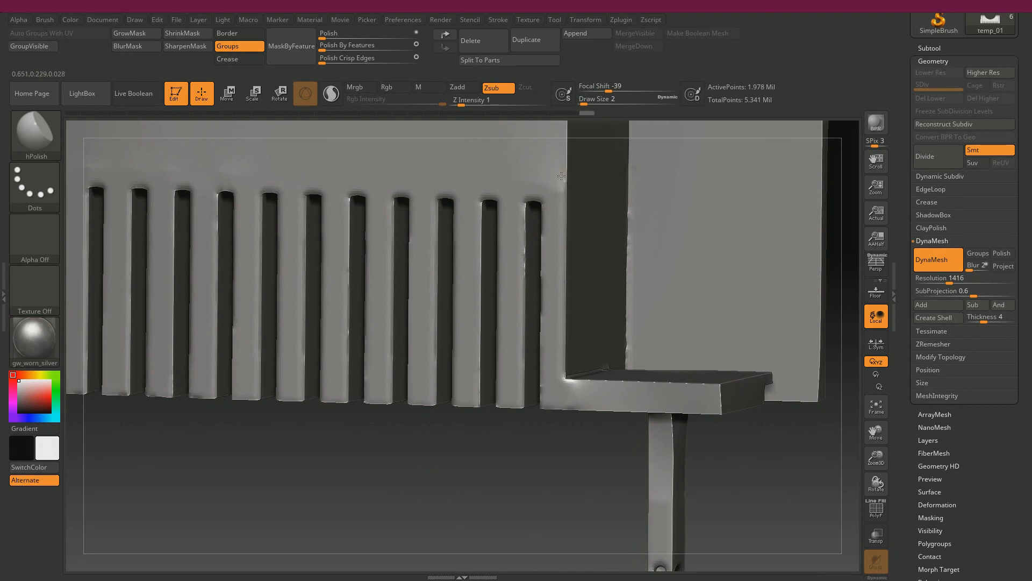
key("shift")
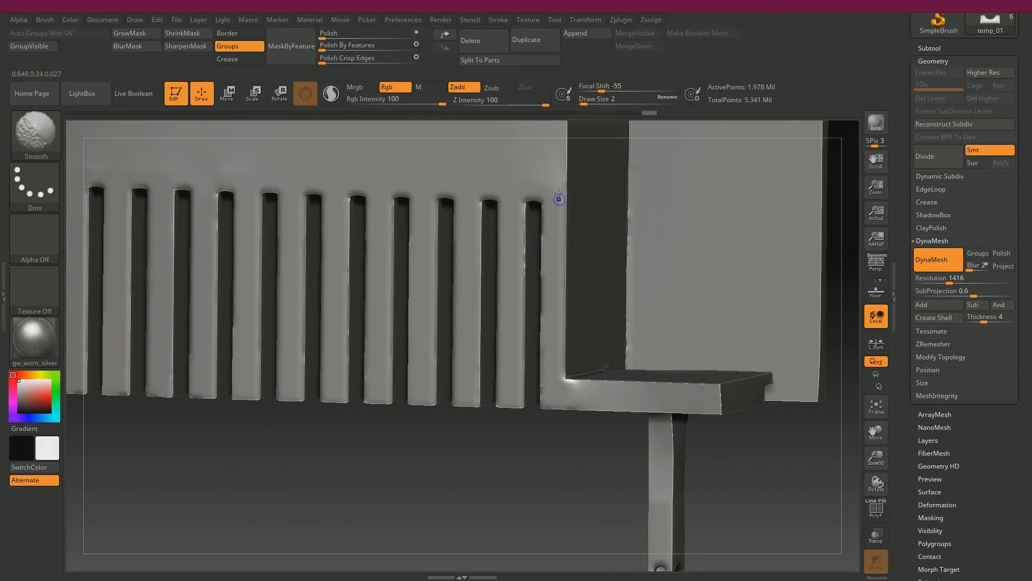
left_click_drag(556, 218, 543, 258, "shift")
- Smooth the rough edge of the thin leg beside its small round hole
mouse_move(398, 464)
left_mouse_down("shift")
mouse_move(406, 457)
mouse_move(416, 506)
mouse_move(290, 410)
mouse_move(413, 455)
mouse_move(511, 465)
left_mouse_up("shift")
left_click_drag(188, 274, 199, 408, "alt")
key("shift")
left_click_drag(340, 283, 341, 306, "shift")
key("ctrl+z")
mouse_move(346, 266)
left_mouse_down("shift")
mouse_move(341, 337)
mouse_move(342, 298)
left_mouse_up("shift")
left_click_drag(72, 288, 410, 277, "alt")
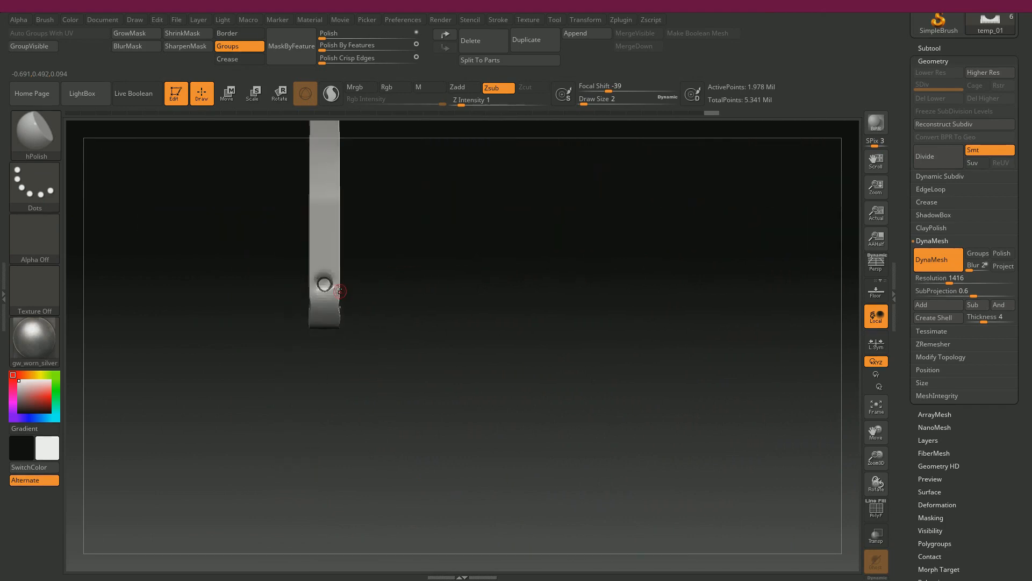
- Divide the panel once and mask the small round holes on both thin legs with the MaskPen brush
left_click(922, 157)
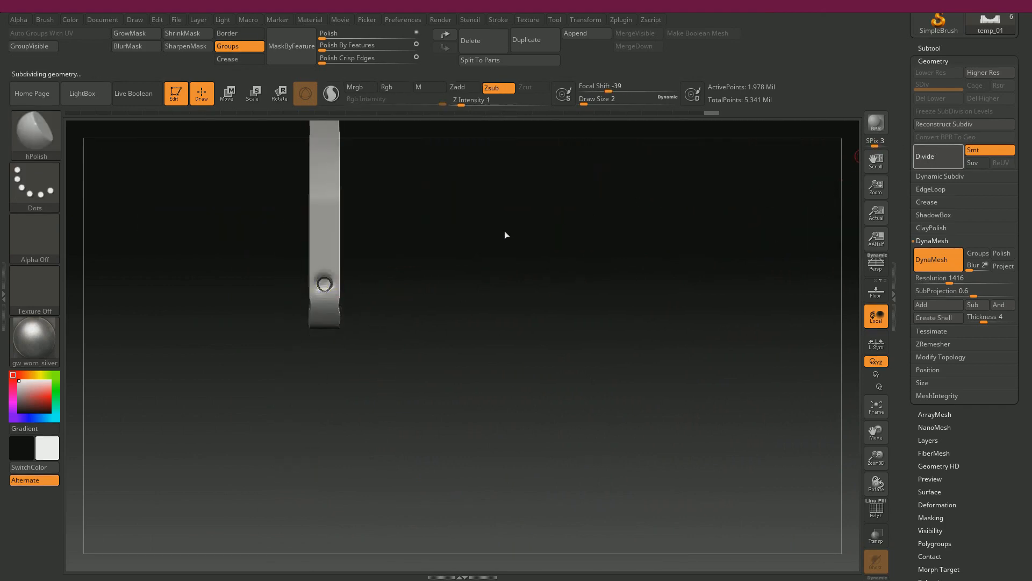
key("ctrl")
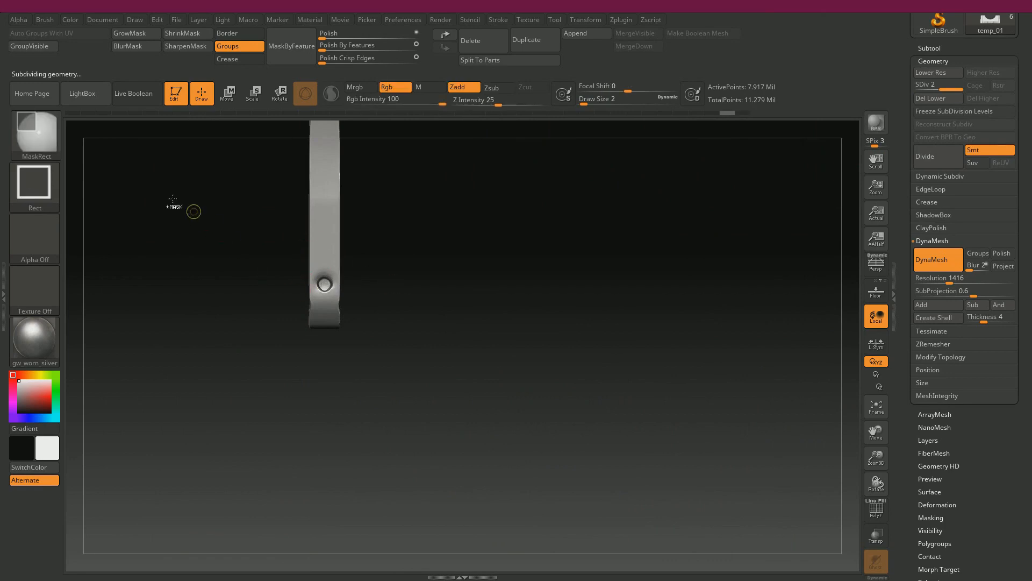
left_click(57, 142)
left_click(106, 144)
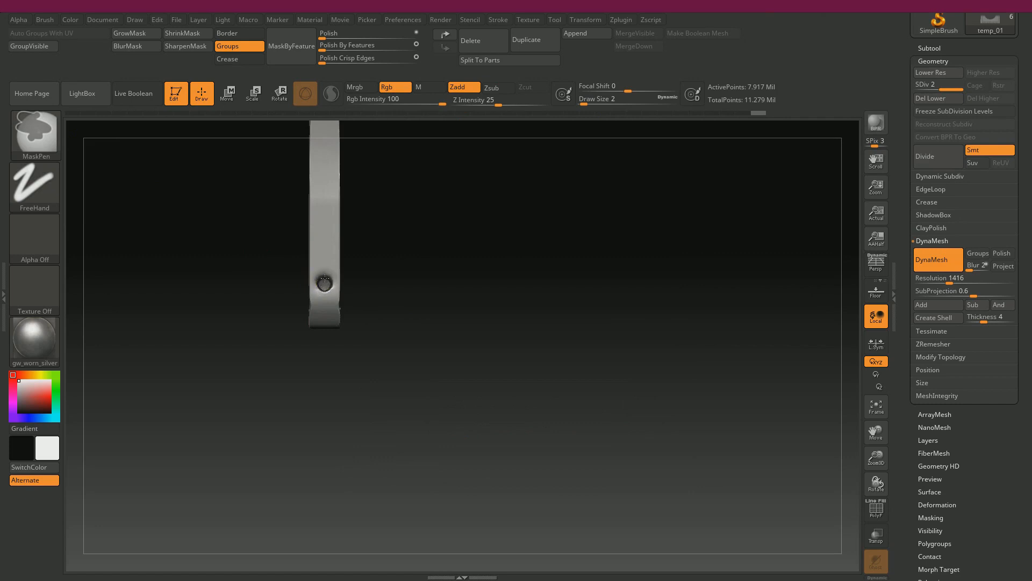
mouse_move(486, 293)
left_mouse_down("alt")
mouse_move(477, 263)
mouse_move(269, 290)
mouse_move(185, 318)
mouse_move(341, 316)
mouse_move(467, 330)
mouse_move(481, 368)
mouse_move(292, 362)
mouse_move(357, 346)
mouse_move(521, 406)
left_mouse_up("alt")
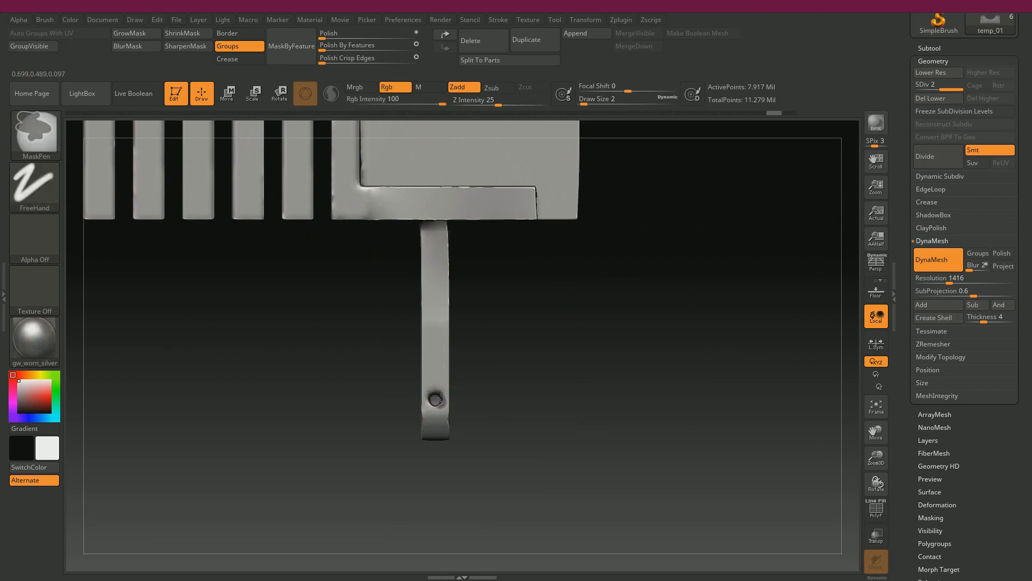
left_click_drag(525, 385, 655, 377, "alt")
mouse_move(344, 388)
left_mouse_down("alt")
mouse_move(617, 384)
mouse_move(503, 381)
mouse_move(517, 374)
left_mouse_up("alt")
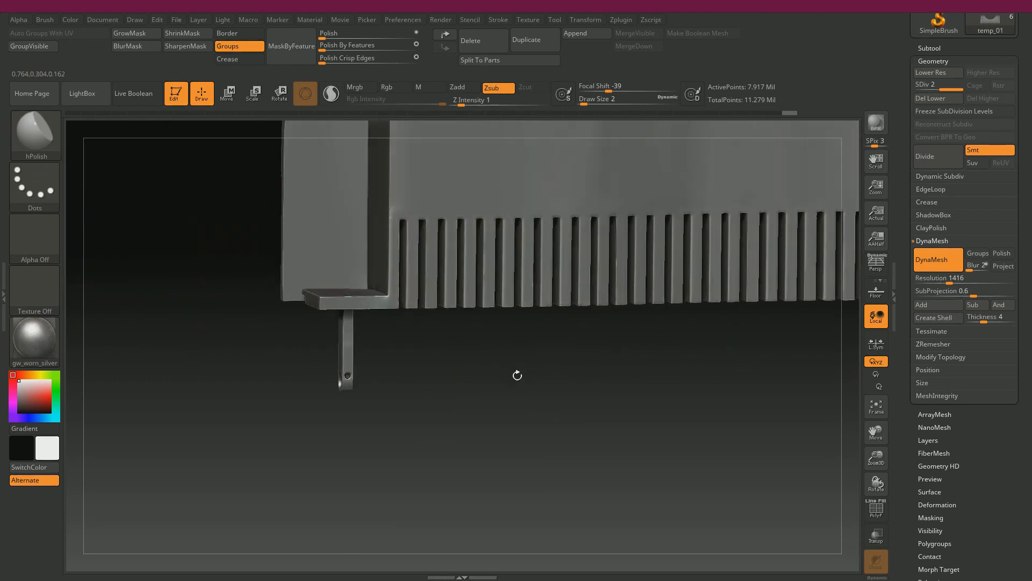
- Try a Polish pass at 0 and a Polish Crisp Edges pass at 20 on the divided panel
left_click(326, 39)
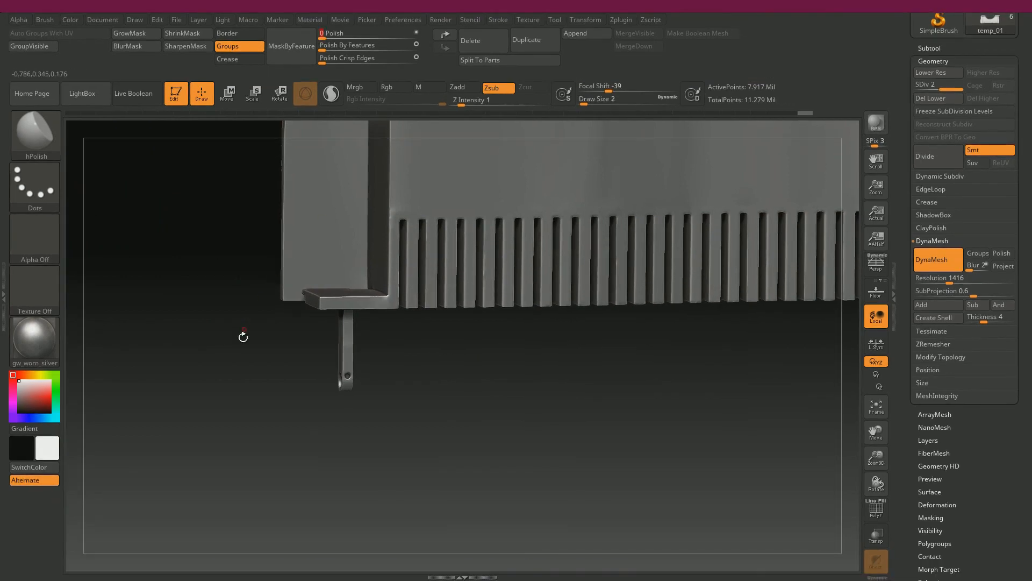
key("ctrl+z")
left_click_drag(323, 58, 333, 70)
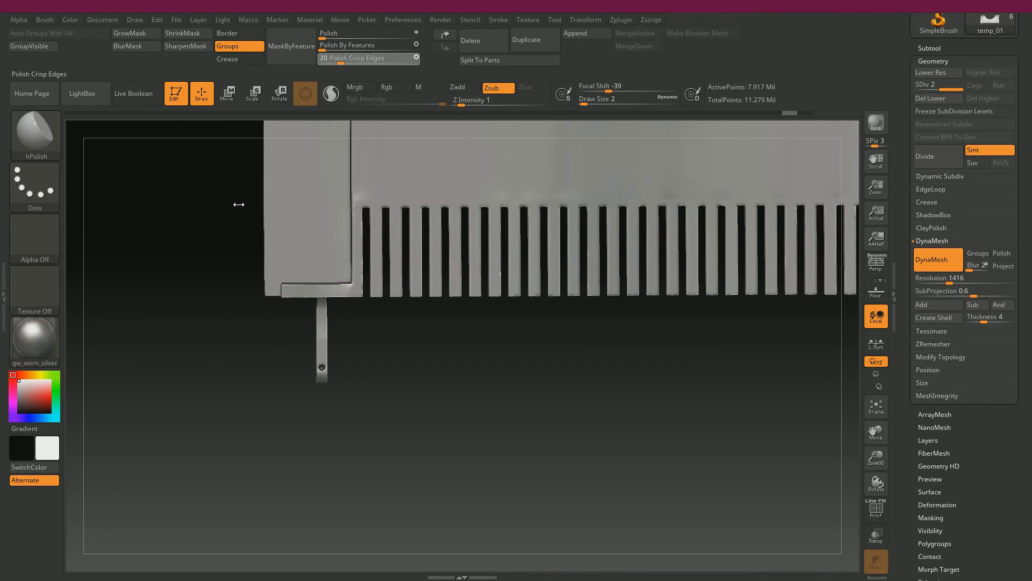
left_click_drag(239, 204, 226, 191)
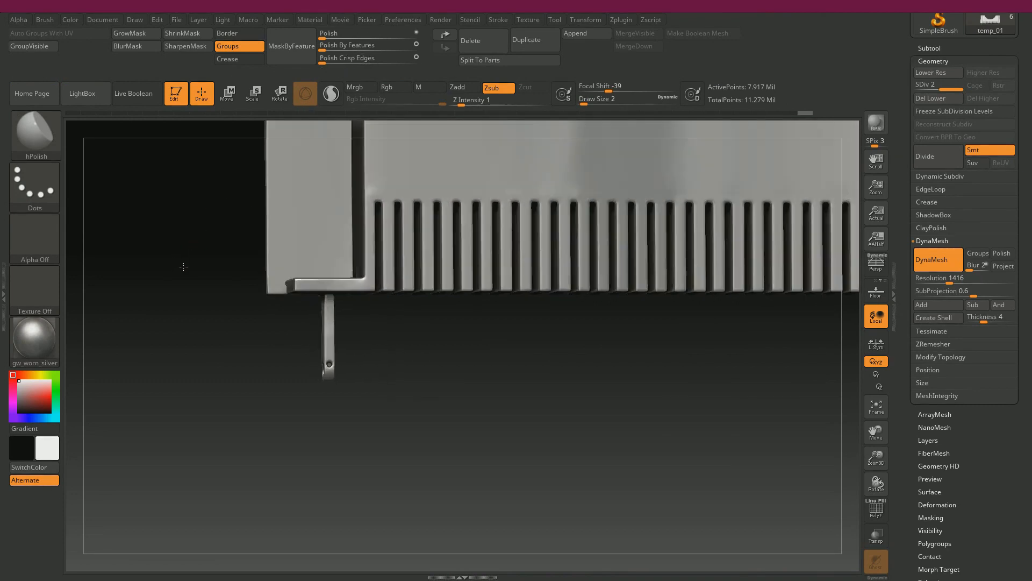
key("ctrl+z")
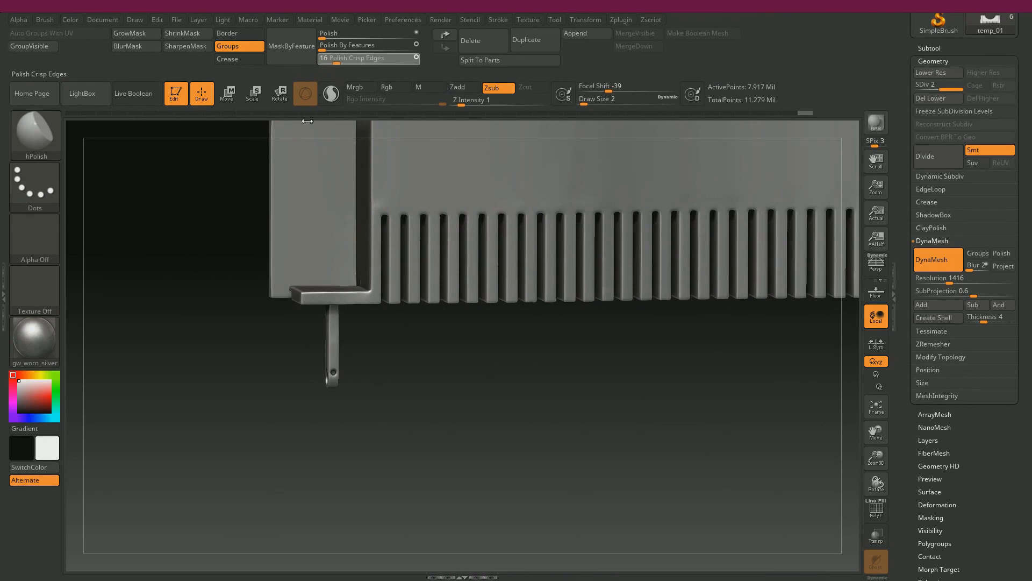
- Apply Polish Crisp Edges at 10 to the divided panel and check the whole part from the front
left_click_drag(170, 270, 242, 279)
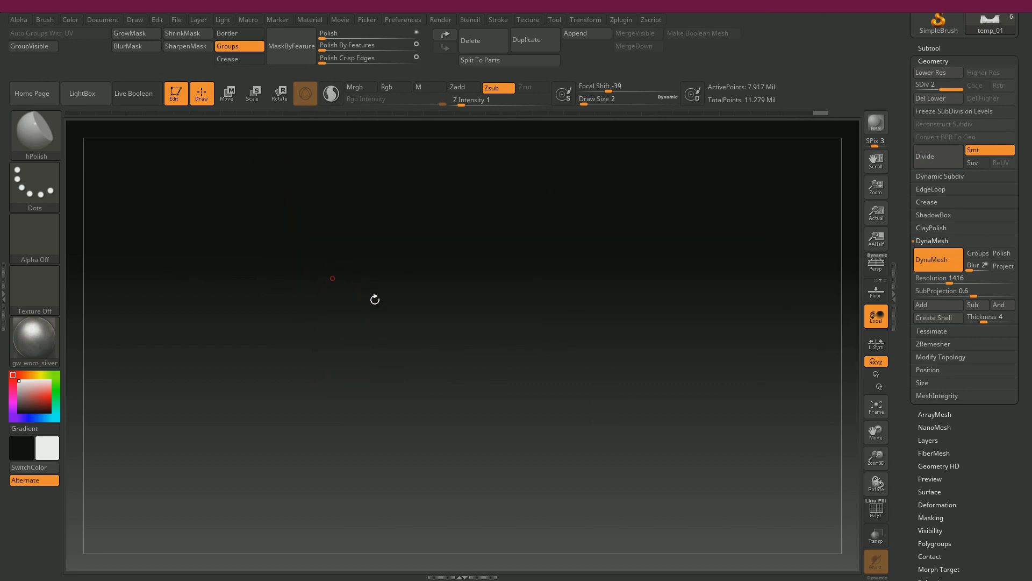
key("f")
left_click_drag(503, 219, 496, 215)
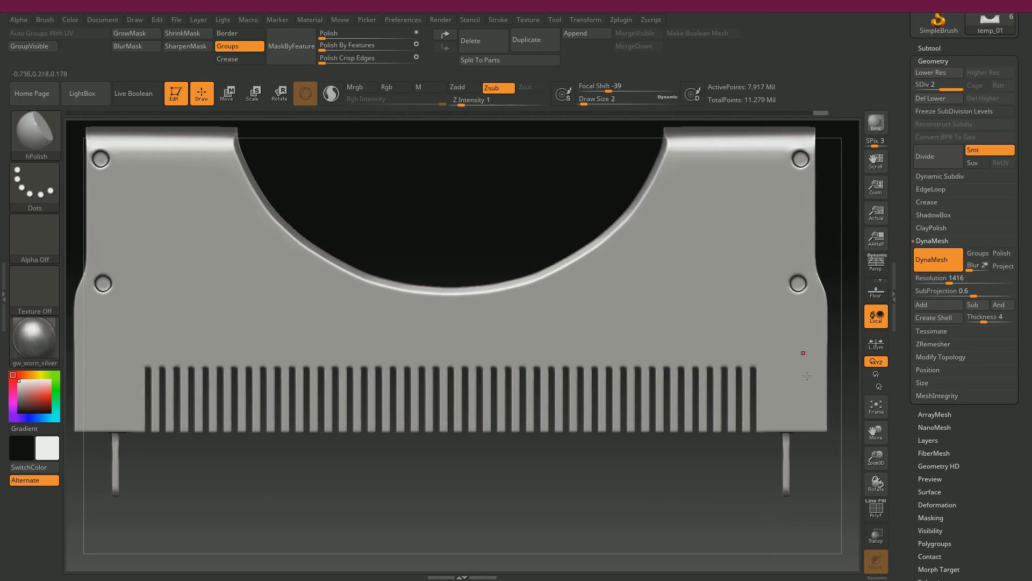
left_click_drag(471, 160, 480, 217, "alt")
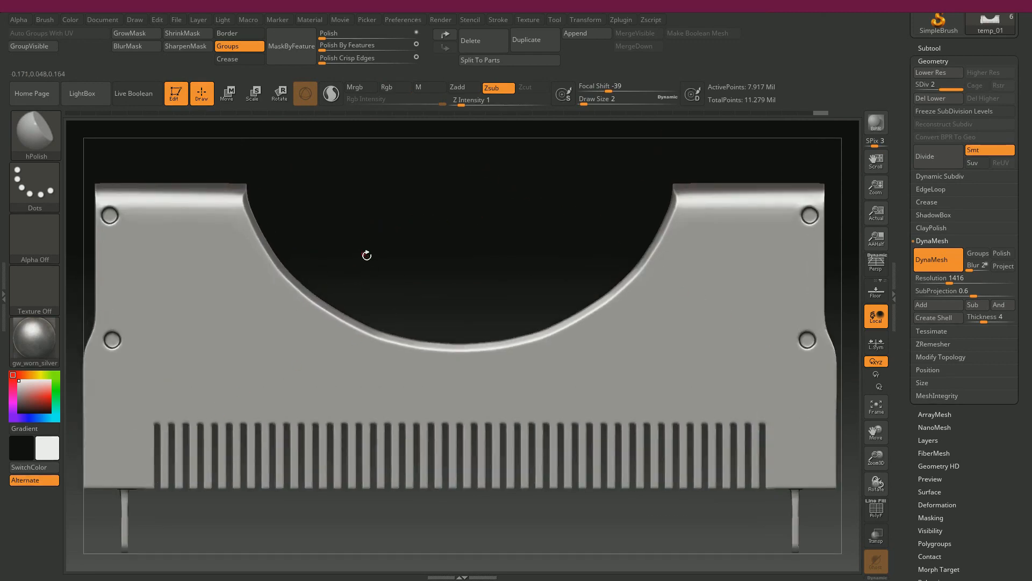
mouse_move(392, 239)
left_mouse_down()
mouse_move(459, 228)
mouse_move(503, 237)
mouse_move(491, 278)
left_mouse_up()
- Invert the mask to expose only the leg holes, apply a Polish pass at 0 to them, and clear the mask
left_click_drag(398, 390, 576, 205, "alt")
left_click_drag(346, 360, 509, 468, "alt")
left_click_drag(431, 395, 430, 352)
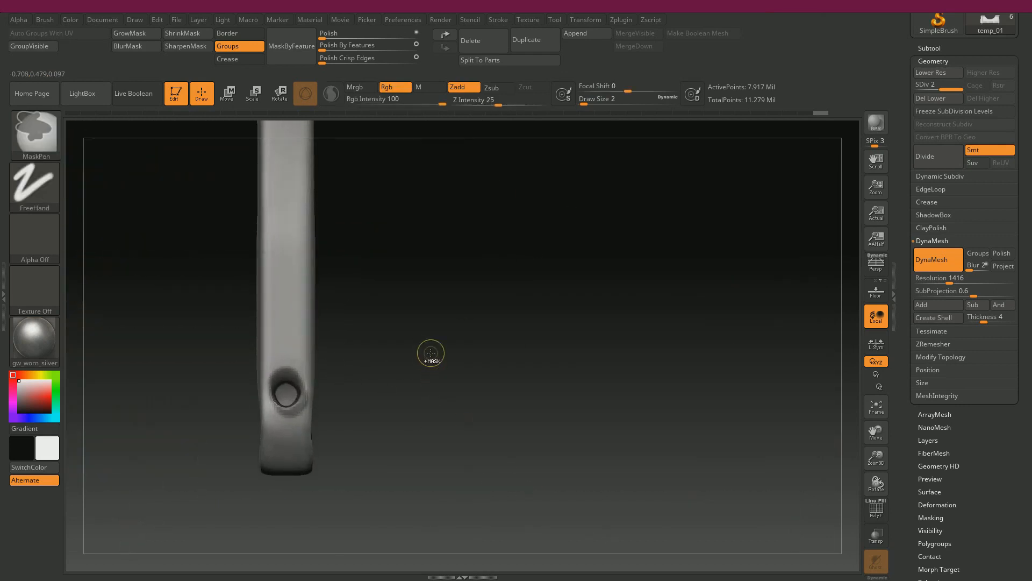
left_click(430, 352, "ctrl")
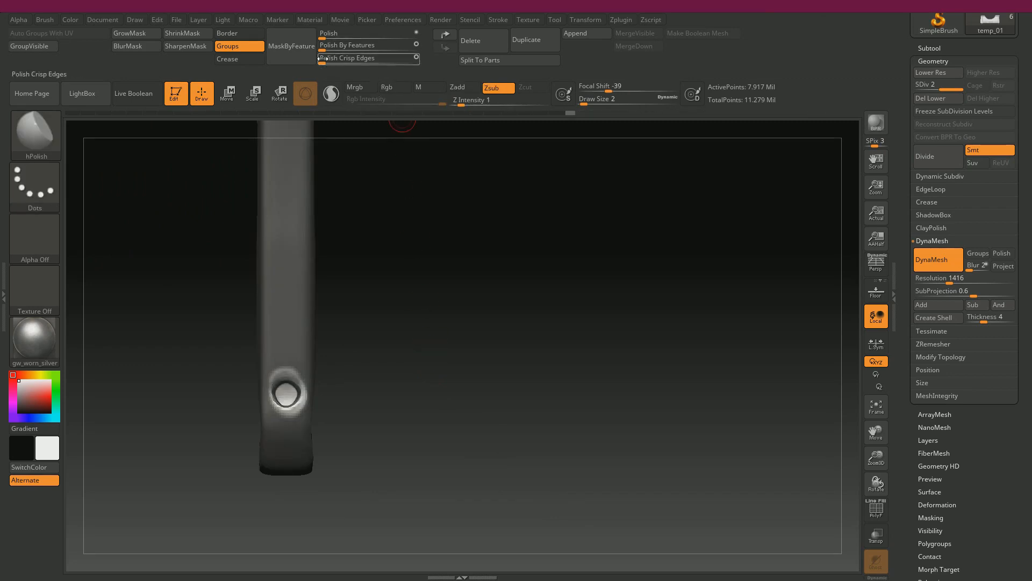
left_click_drag(321, 39, 324, 39)
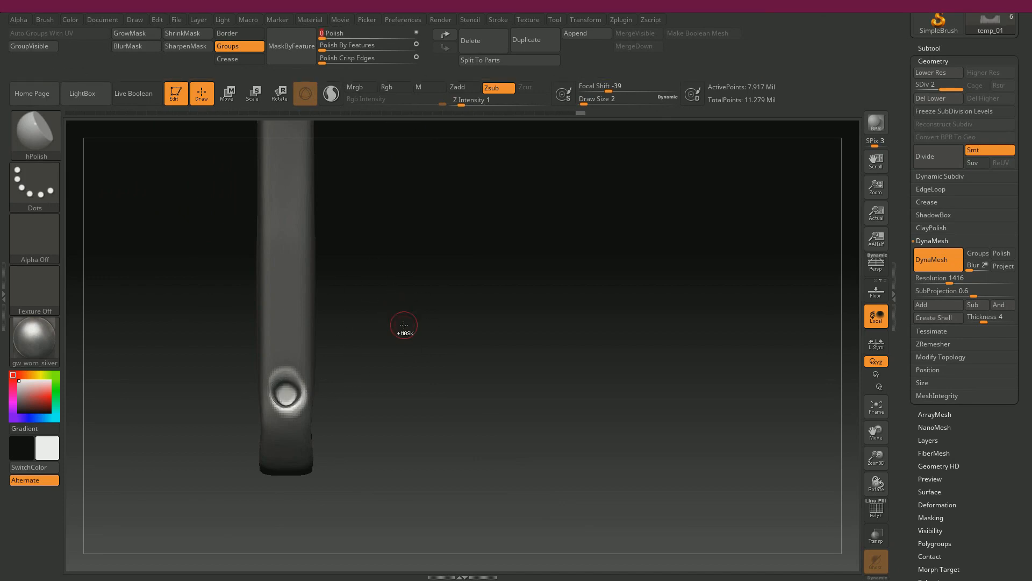
left_click_drag(405, 316, 351, 319)
left_click_drag(477, 340, 353, 384)
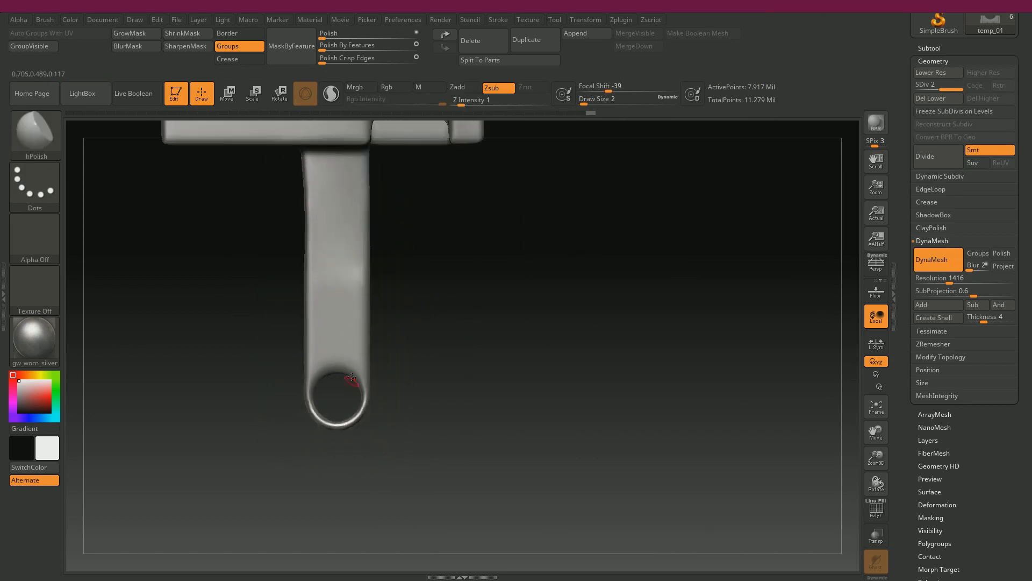
- Show all the typewriter subtools again and examine the polished front panel within the assembled frame
left_click_drag(482, 383, 436, 376)
mouse_move(398, 255)
left_mouse_down()
mouse_move(406, 315)
mouse_move(383, 376)
mouse_move(350, 360)
mouse_move(344, 382)
left_mouse_up()
left_click(929, 48)
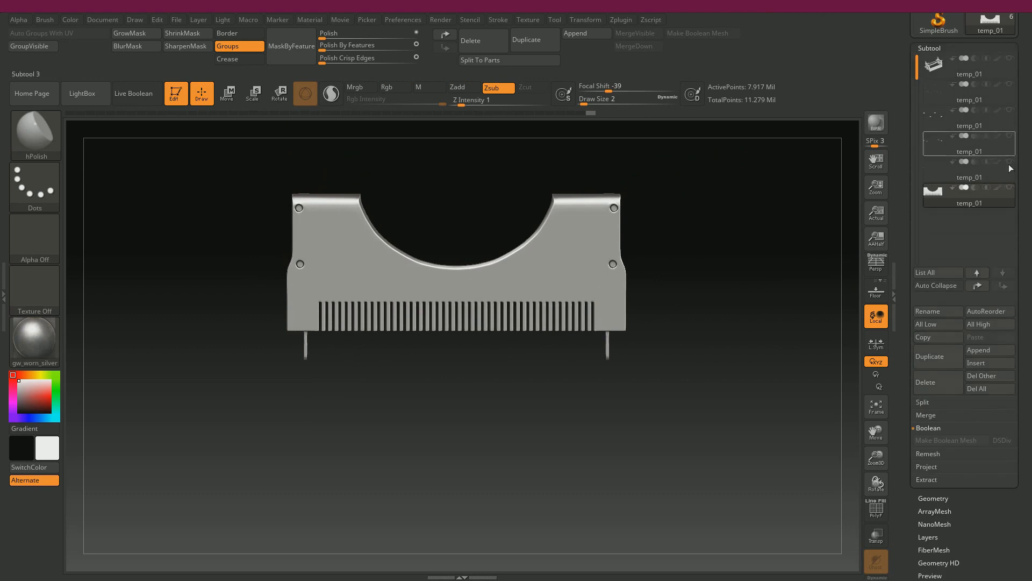
left_click(1000, 198)
left_click(1011, 188, "shift")
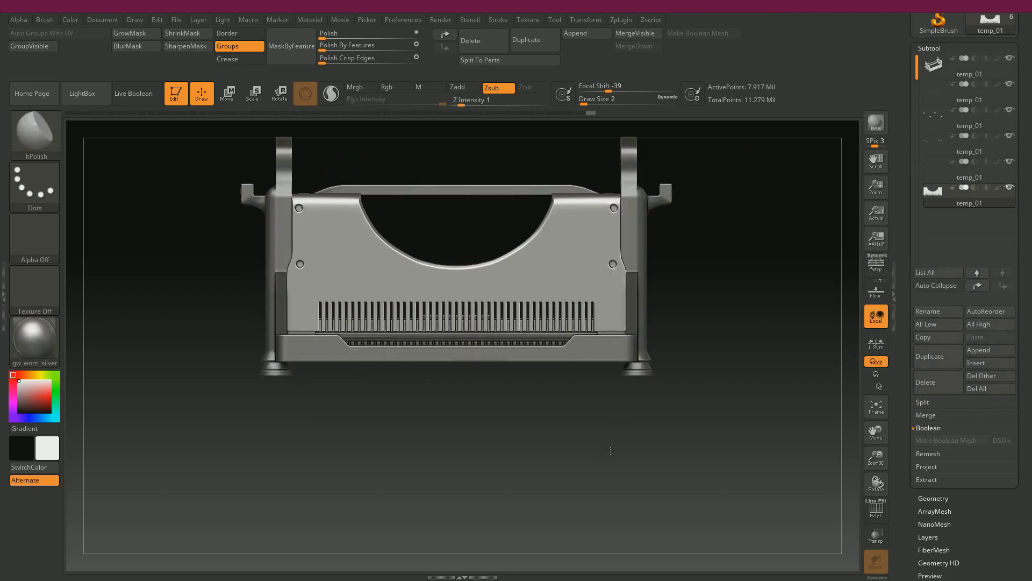
left_click_drag(614, 463, 585, 393)
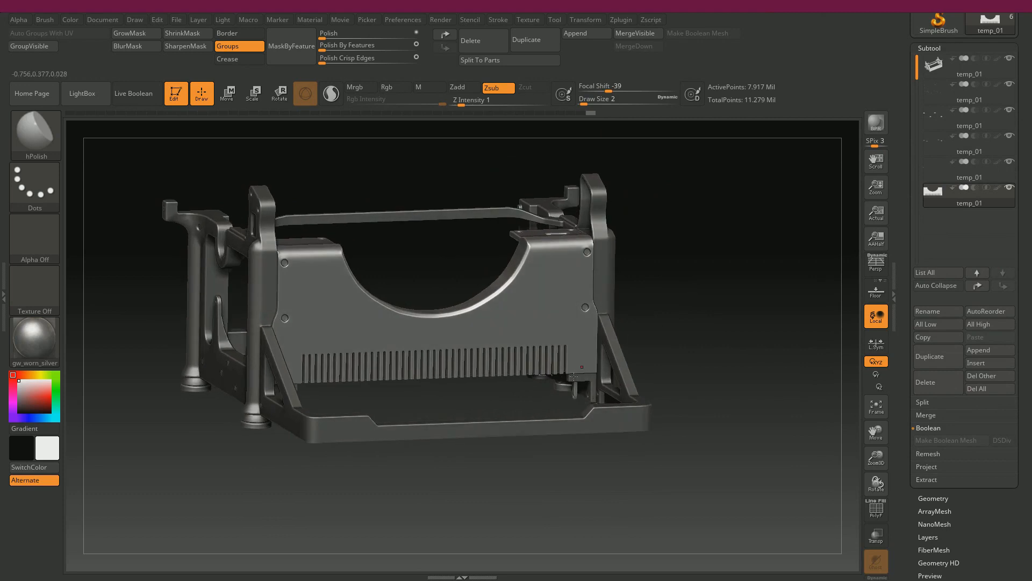
left_click_drag(736, 311, 734, 242)
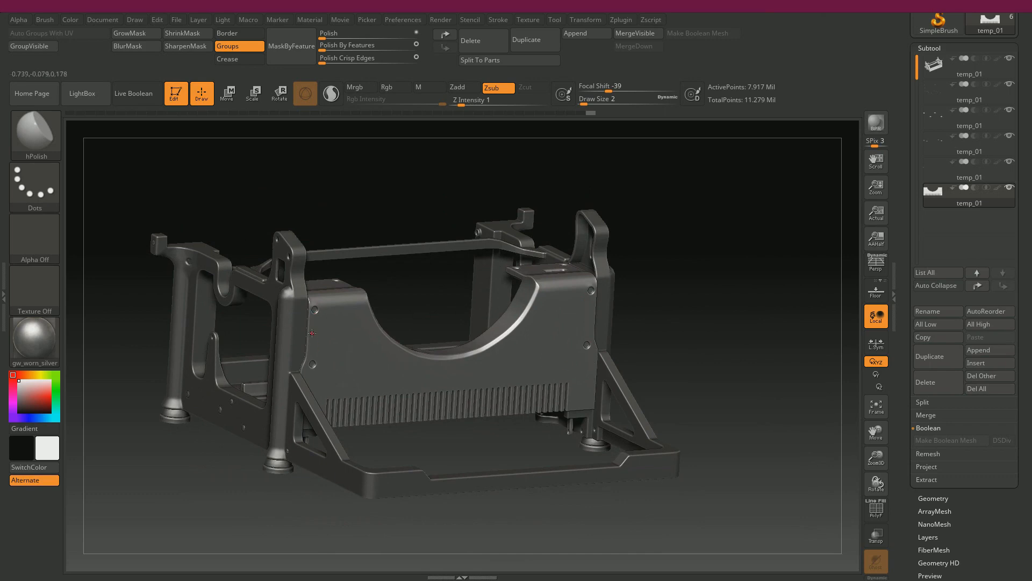
left_click_drag(730, 277, 645, 321)
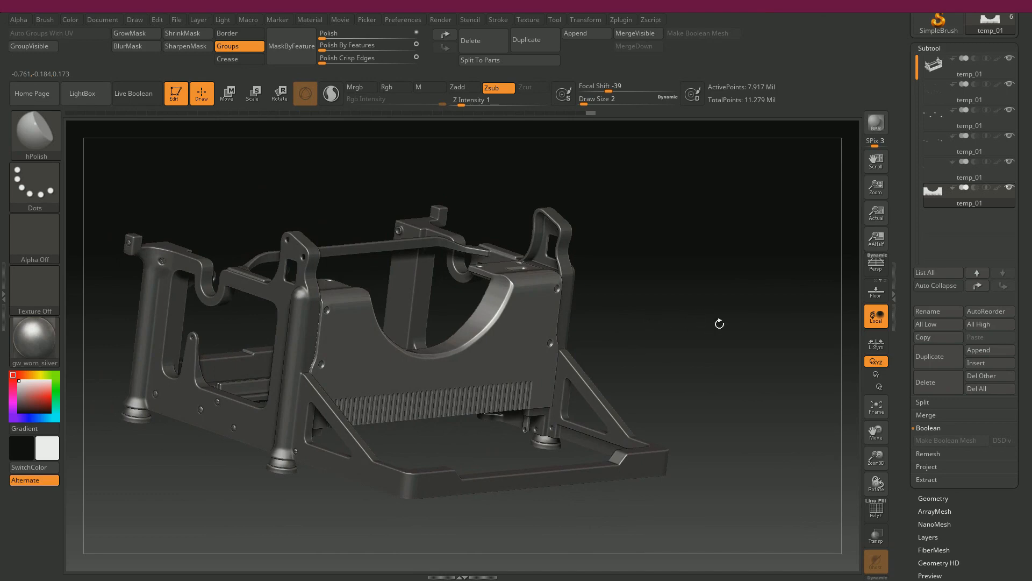
- Switch to Maya, leave the isolated view to show the whole typewriter, and select the front panel with the curved cutout
key("alt+Tab")
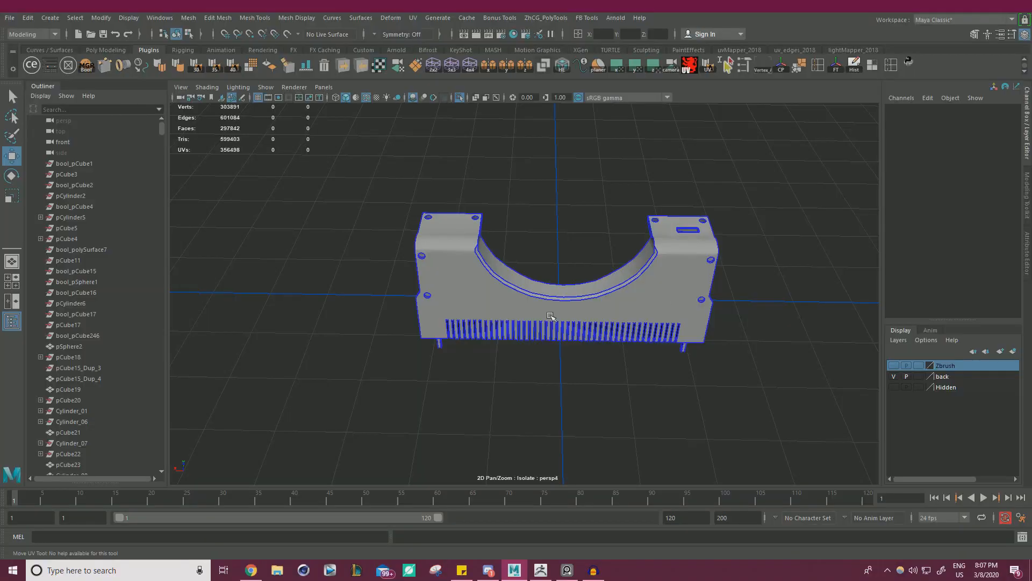
left_click(459, 98)
left_click_drag(462, 107, 539, 80, "alt")
right_click(773, 199)
left_click(772, 200)
left_click(642, 228)
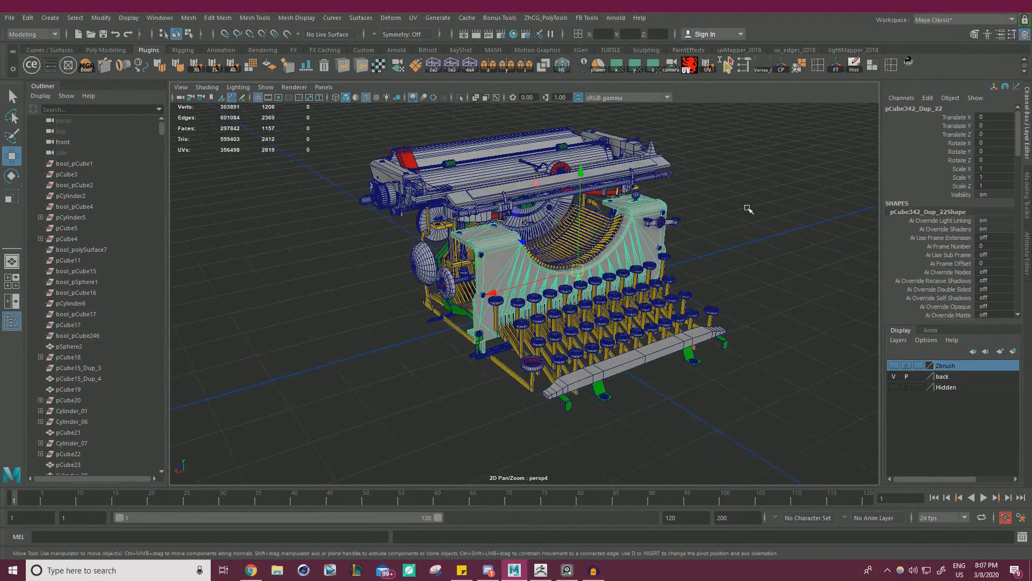
- Add the selected front panel to the Zbrush display layer
left_click_drag(749, 211, 715, 226, "alt")
right_click(946, 367)
left_click(960, 394)
- Select the upper front screw at the panel's left end and show the Zbrush layer again
left_click_drag(631, 261, 418, 227, "alt")
right_click_drag(418, 227, 626, 305, "alt")
left_click(378, 243)
left_click_drag(499, 286, 823, 357, "alt")
left_click(894, 366)
- Add the two top screws at the panel's left end to the selection, keeping the upper front screw included
left_click_drag(607, 269, 538, 323, "alt")
right_click_drag(538, 323, 651, 371, "alt")
left_click_drag(653, 373, 591, 301, "alt")
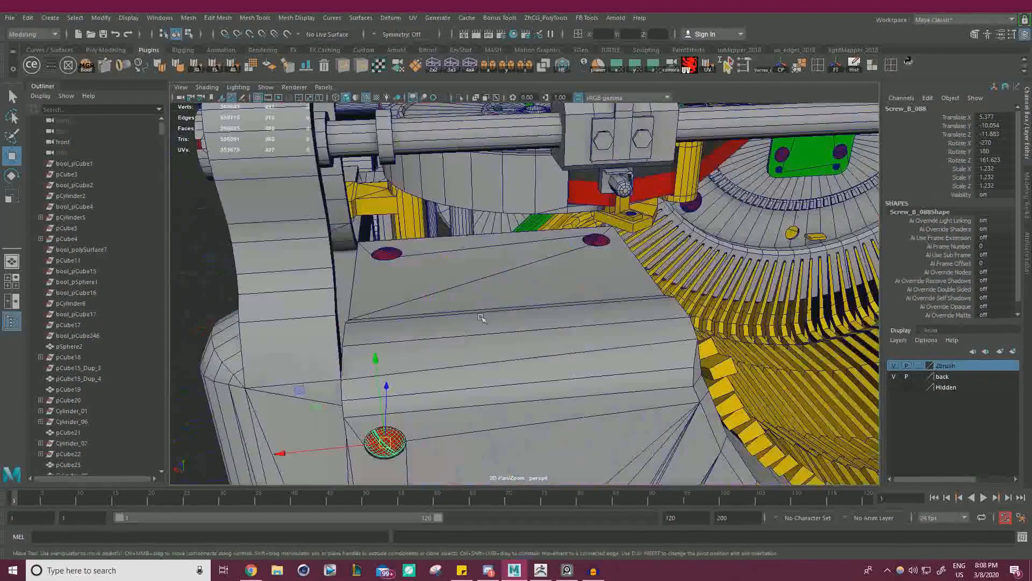
left_click(598, 240)
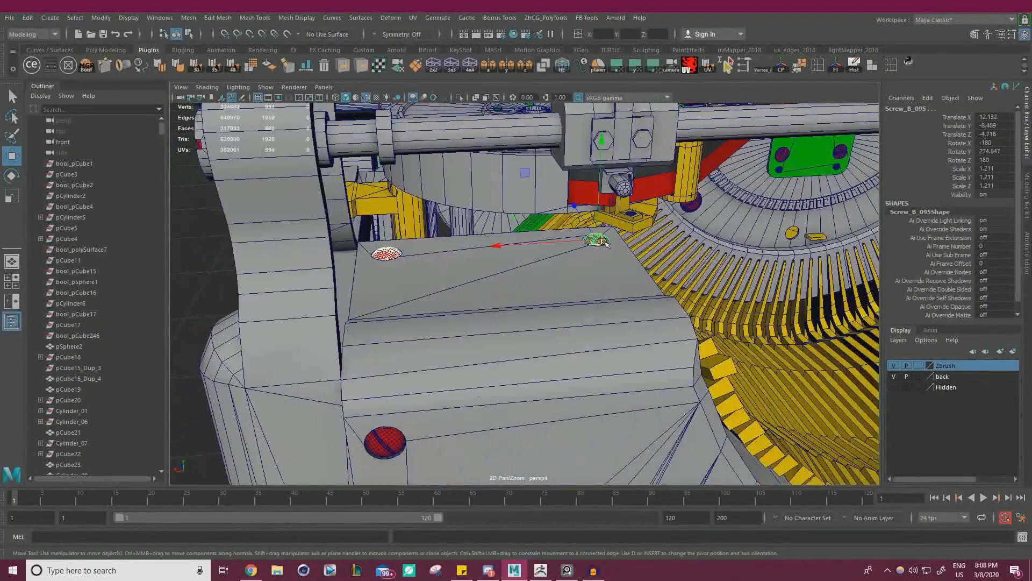
left_click(383, 450)
left_click_drag(383, 449, 523, 314, "alt")
- Extend the selection with the lower and upper front screws at the panel's right end
left_click(514, 313)
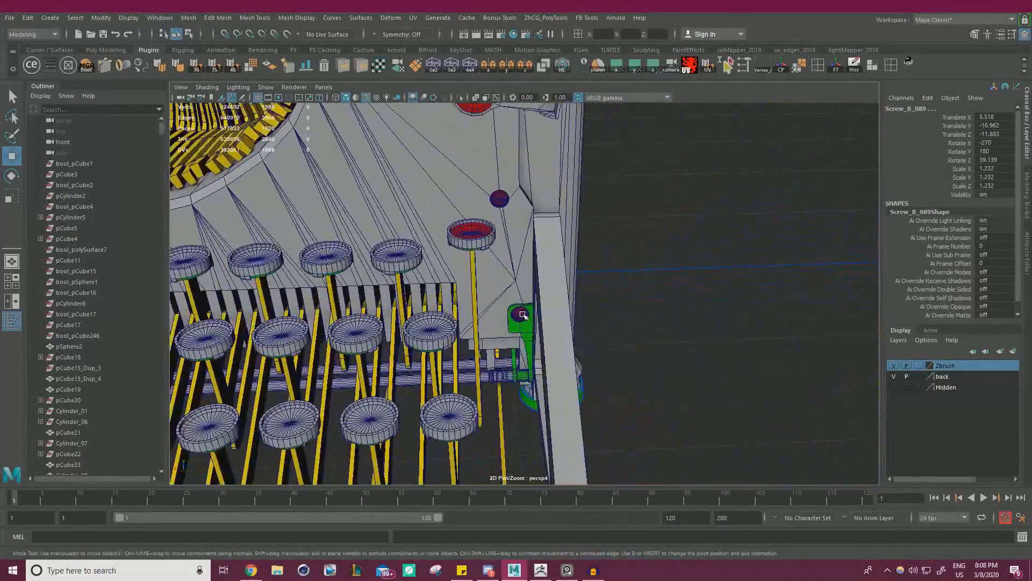
scroll(566, 259, "down", 3)
middle_click_drag(566, 260, 579, 344, "alt")
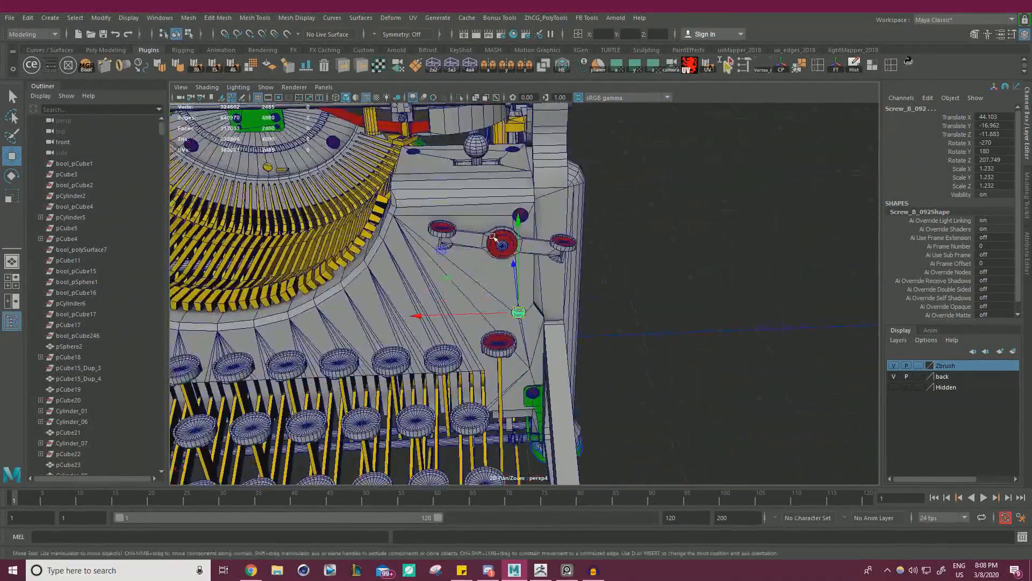
left_click(524, 219, "shift")
key("ctrl+z")
scroll(526, 180, "up", 3)
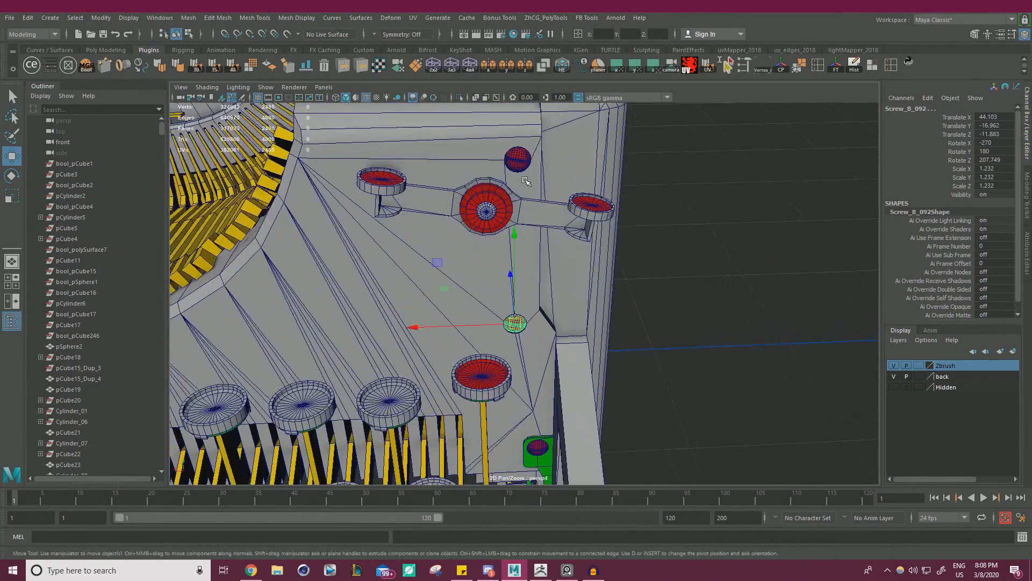
scroll(525, 209, "down", 2)
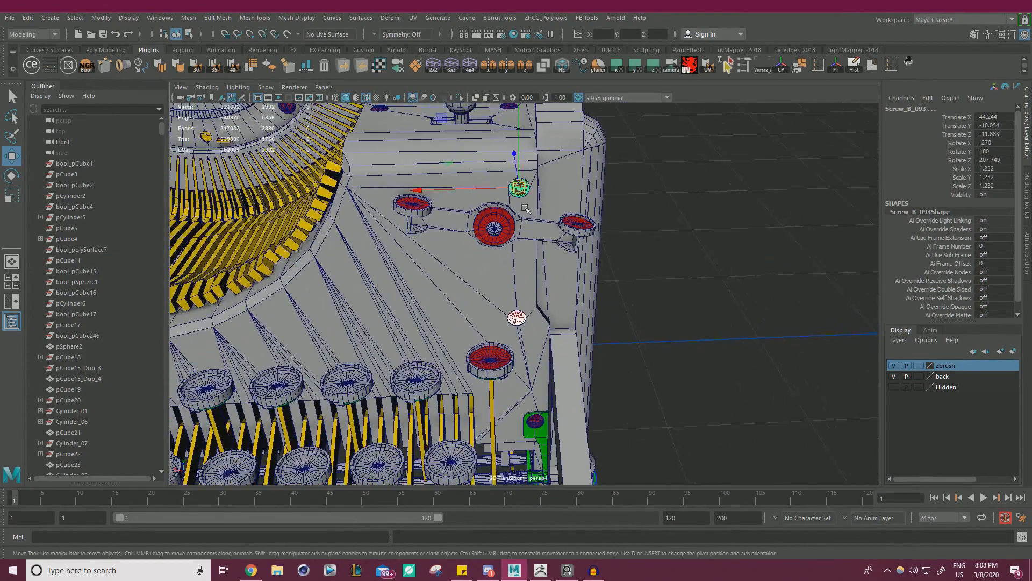
- Check the frame in ZBrush, return to Maya, and add the two top screws at the panel's right end to the selection
left_click(540, 570)
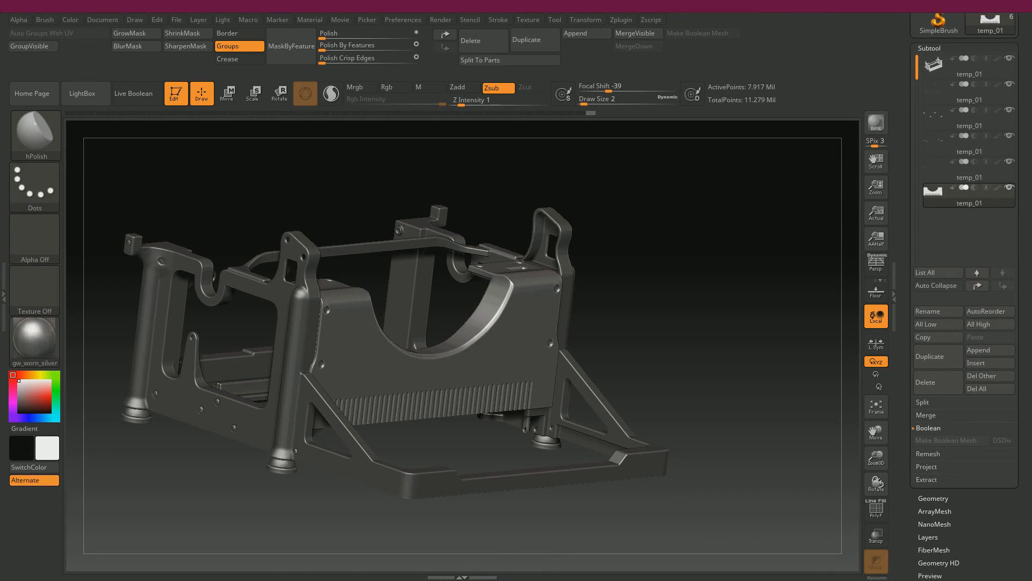
key("alt+Tab")
middle_click_drag(470, 224, 537, 317, "alt")
right_click_drag(537, 317, 602, 318, "alt")
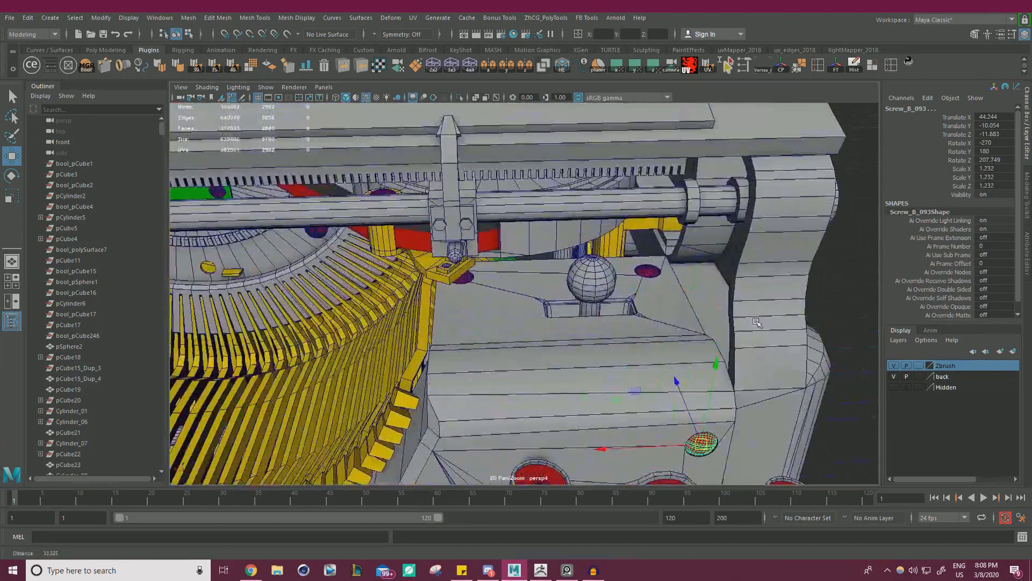
left_click(649, 271, "shift")
left_click(466, 279, "shift")
- Combine all the selected front panel screws into a single mesh
right_click_drag(466, 279, 516, 301, "alt")
left_click_drag(516, 301, 503, 304, "alt")
right_click_drag(503, 304, 425, 304, "alt")
middle_click_drag(425, 305, 537, 290, "alt")
right_click_drag(517, 290, 524, 269, "alt")
left_click_drag(524, 269, 333, 223, "alt")
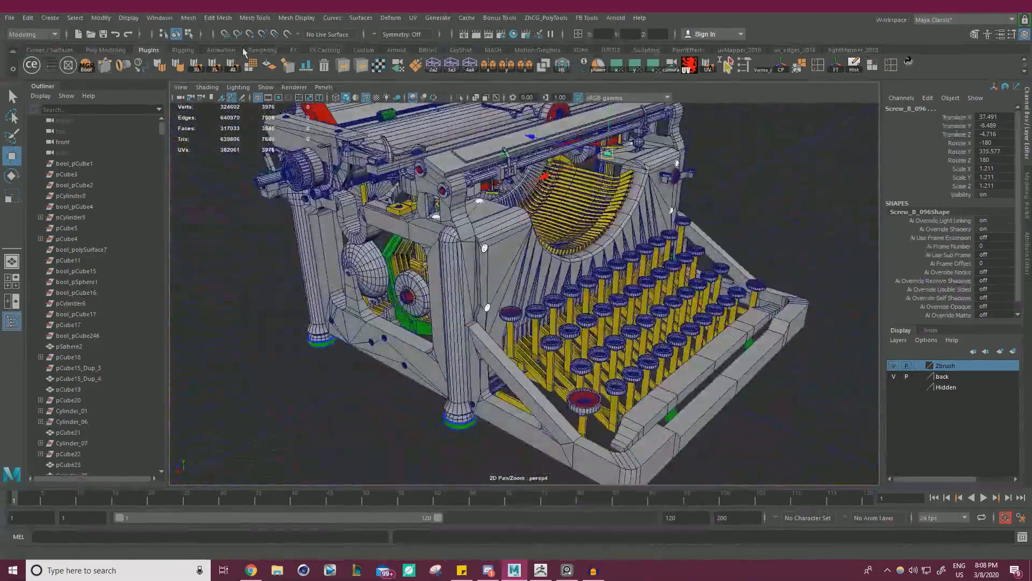
left_click(188, 18)
left_click(207, 56)
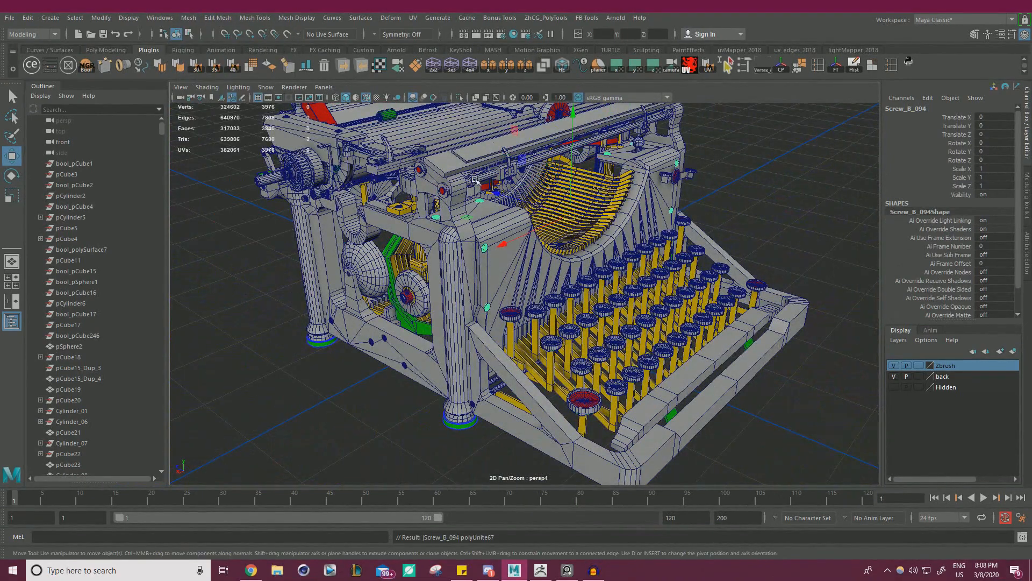
- Hide the Zbrush layer and export the combined screws as temp_01.obj with the multi OBJ tool
right_click_drag(484, 140, 441, 135, "alt")
middle_click_drag(441, 135, 409, 156, "alt")
right_click_drag(408, 156, 469, 123, "alt")
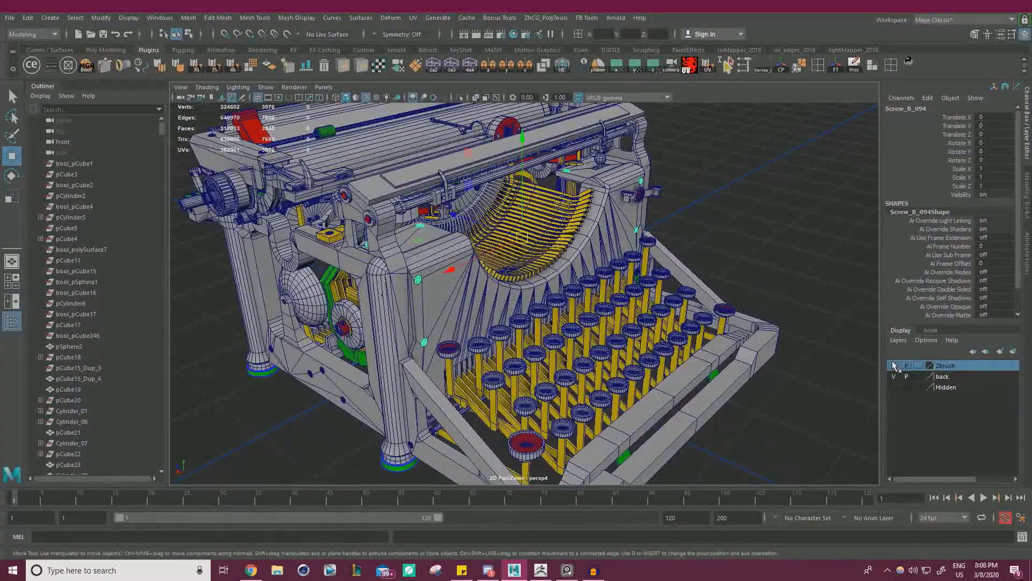
left_click(894, 365)
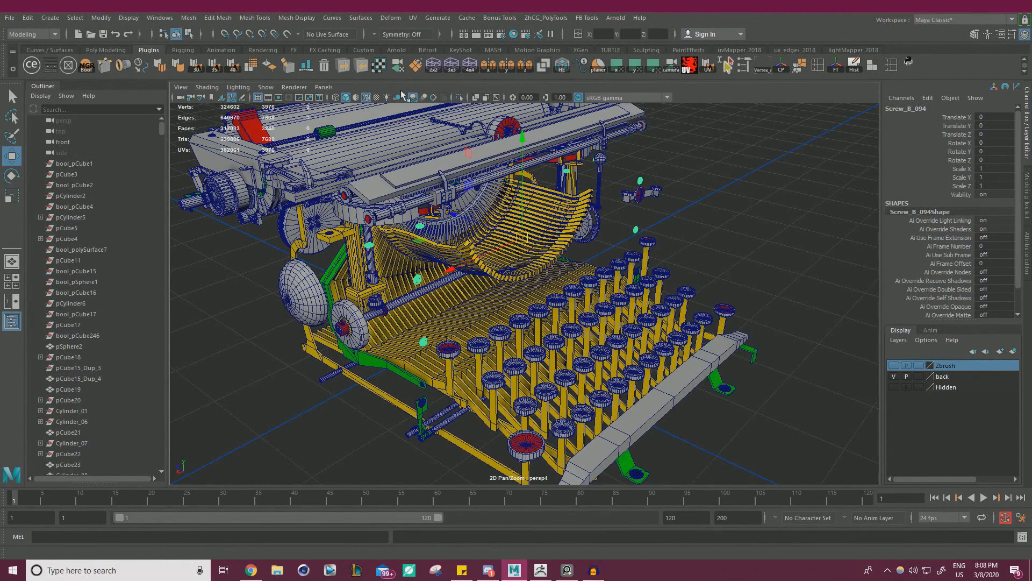
left_click(343, 65)
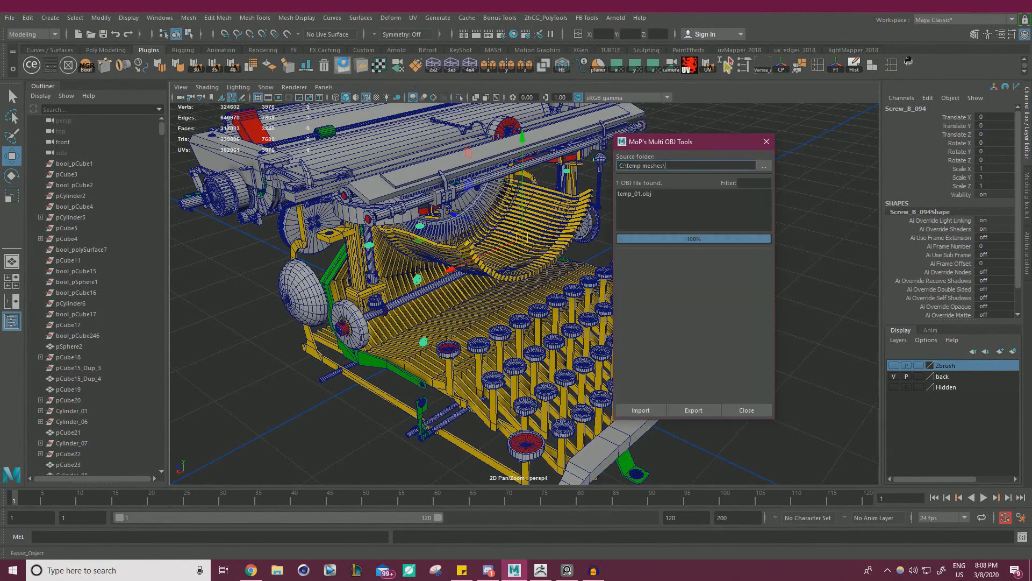
left_click(766, 142)
- Add the exported panel screws to the Zbrush display layer
left_click(640, 181)
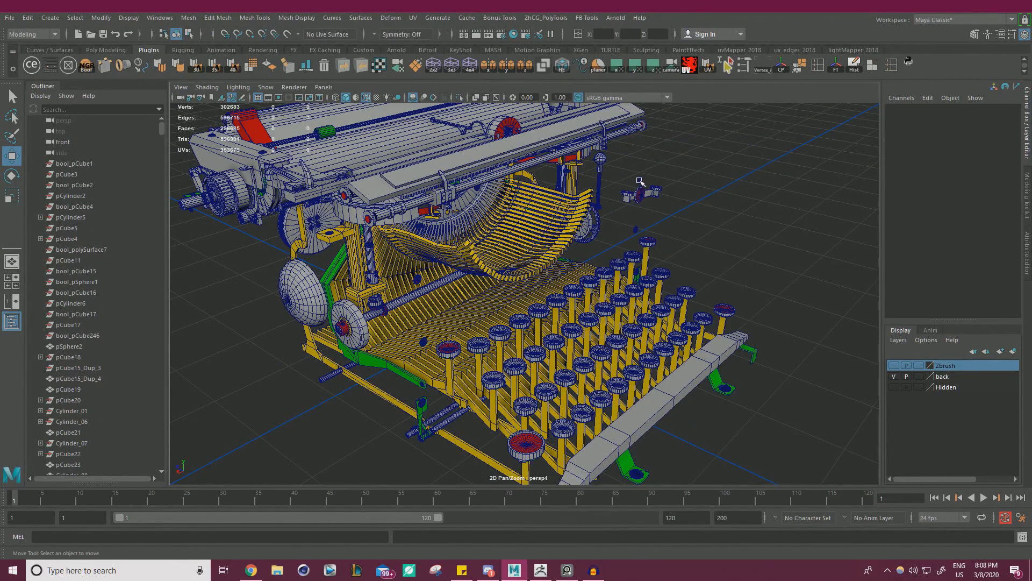
right_click(951, 368)
left_click(947, 398)
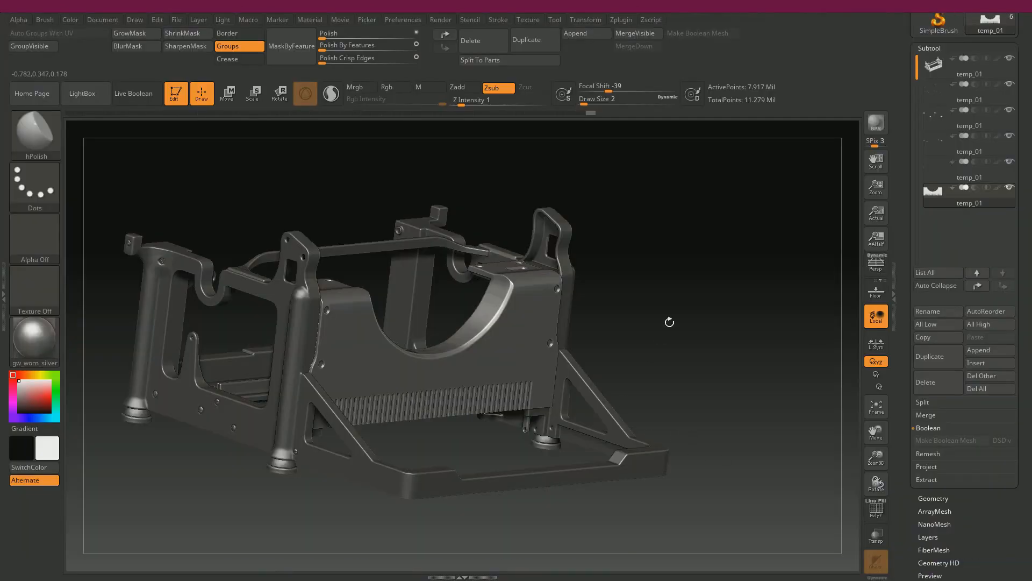
- Switch to ZBrush, duplicate the front panel subtool, and try importing the screws OBJ into the copy
left_click_drag(653, 333, 629, 322)
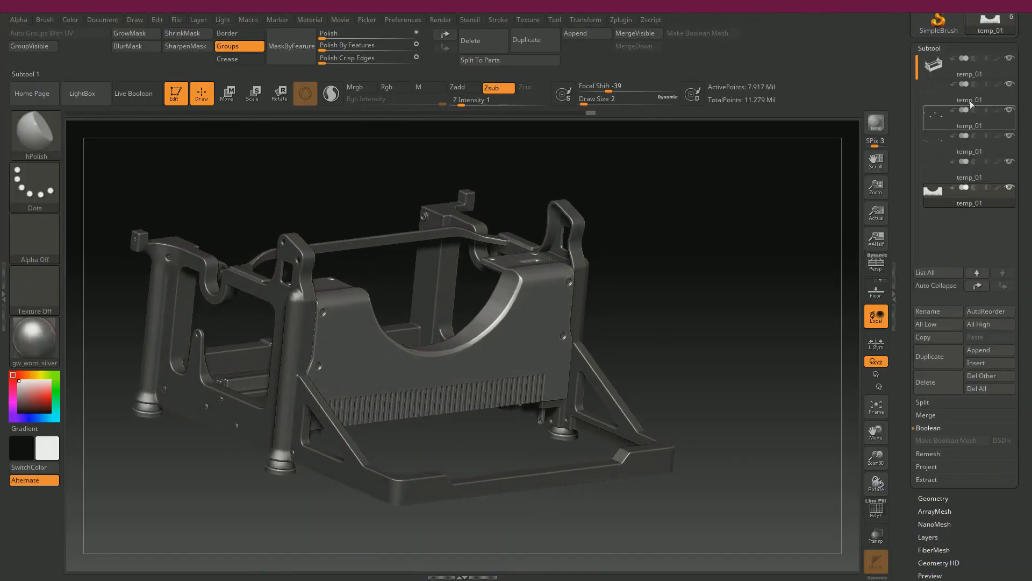
left_click(943, 355)
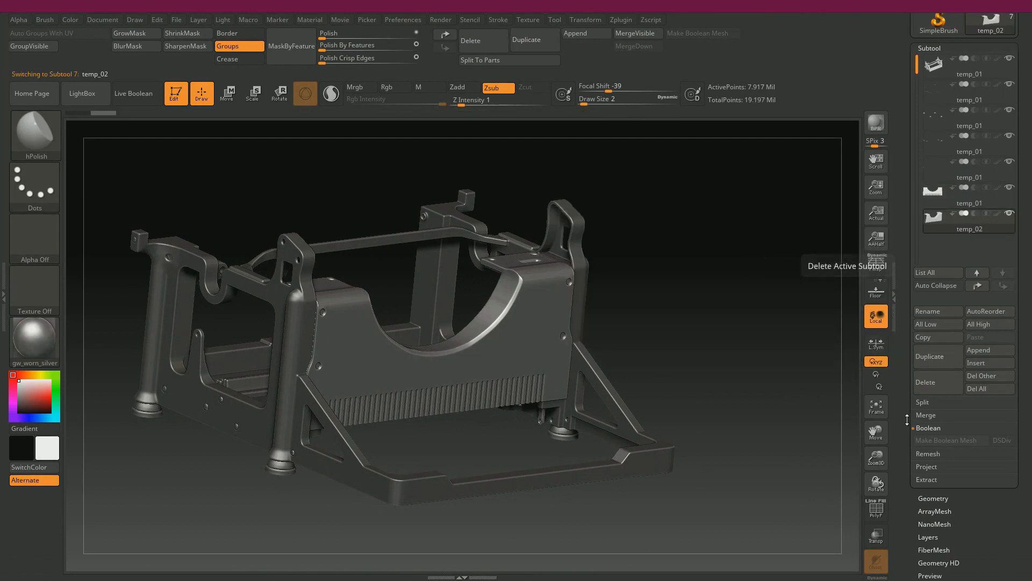
scroll(907, 419, "down", 6)
left_click(969, 436)
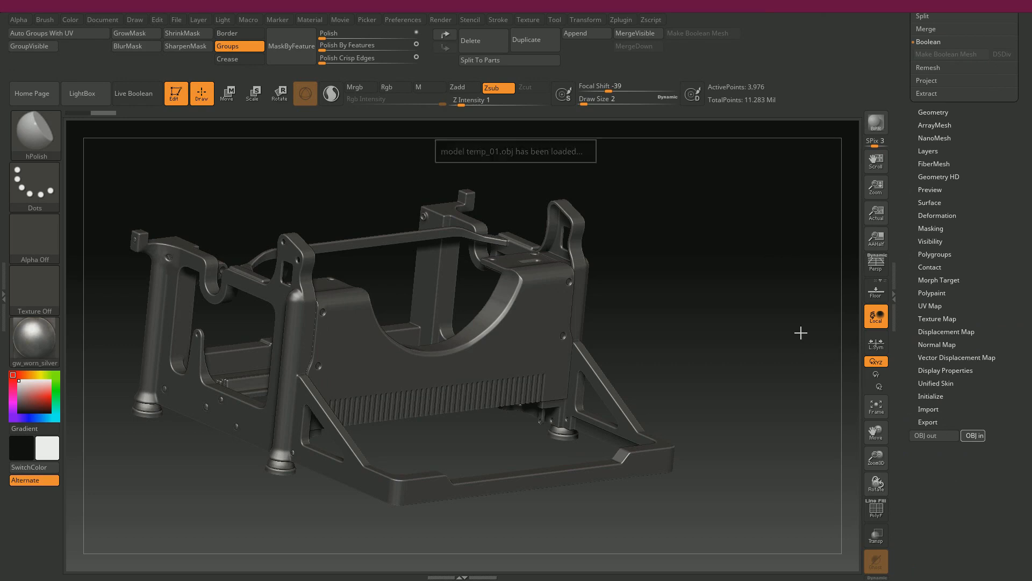
scroll(899, 388, "up", 8)
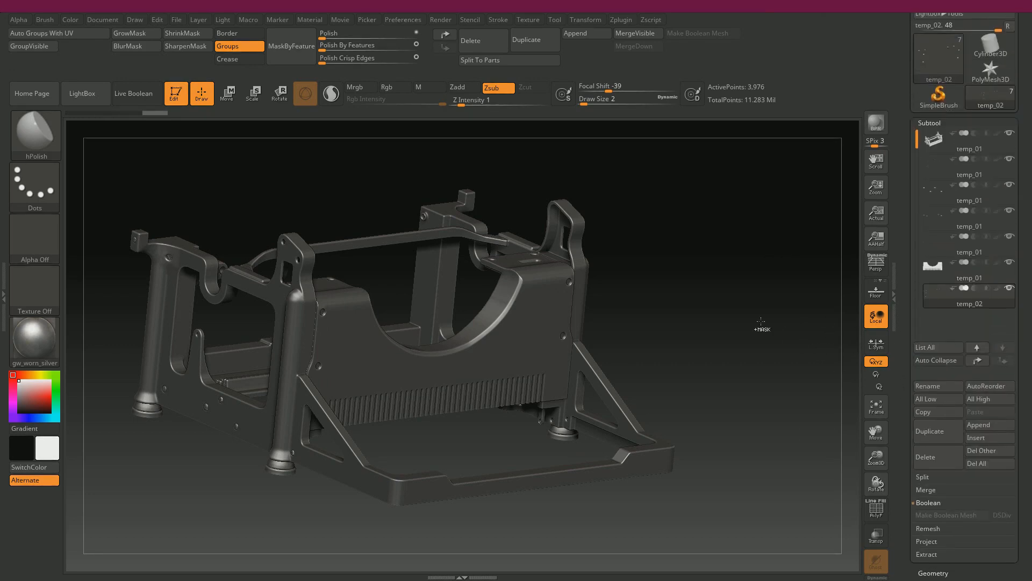
- Undo the screw import and delete the duplicate front panel subtool
key("ctrl+z")
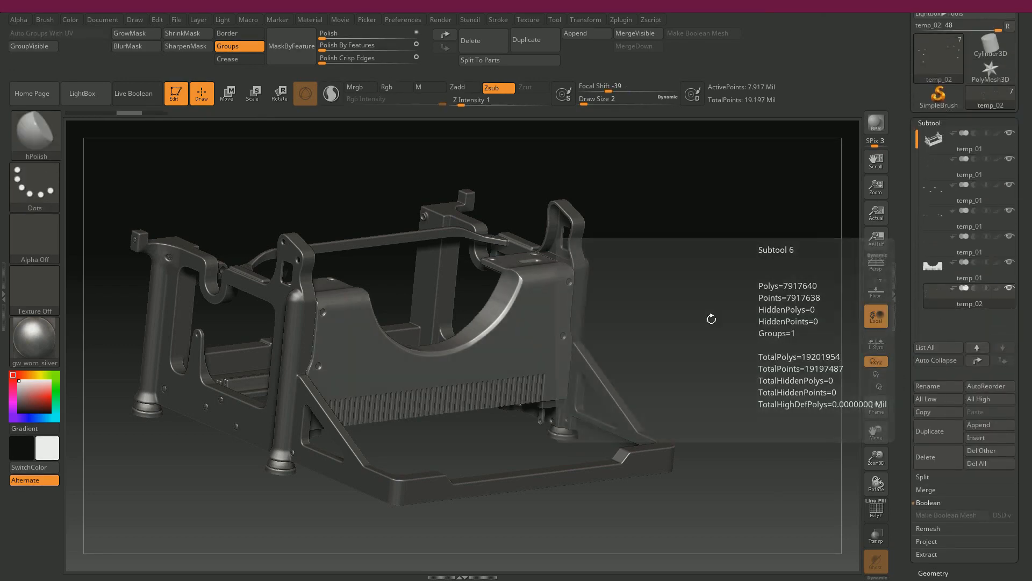
left_click(937, 274)
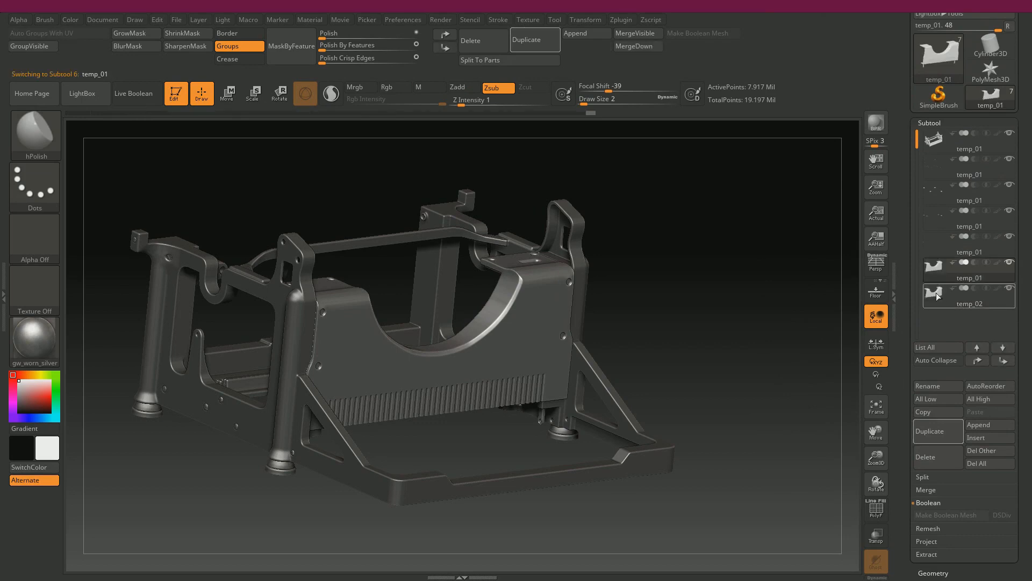
left_click(936, 298)
left_click(924, 457)
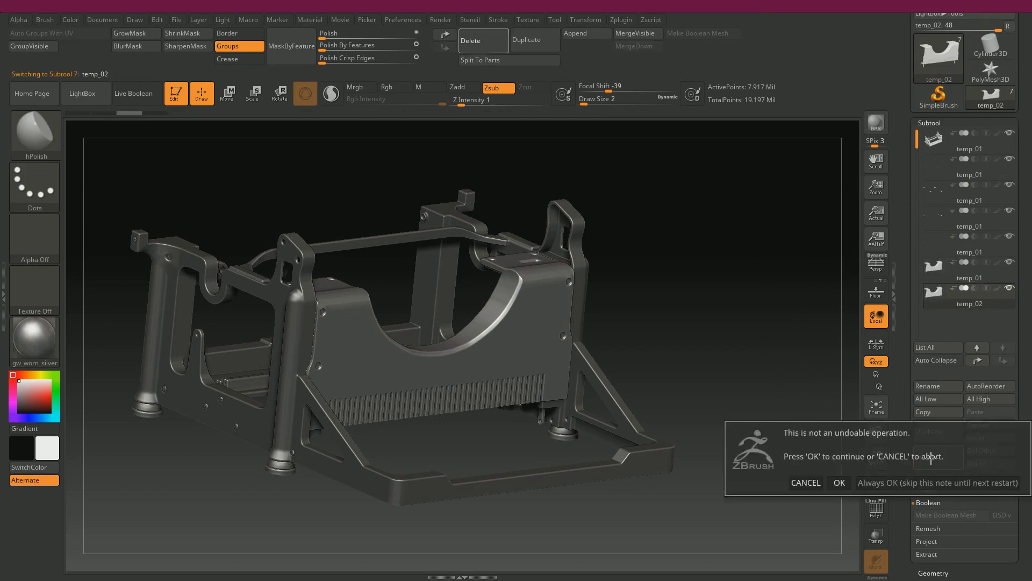
left_click(838, 483)
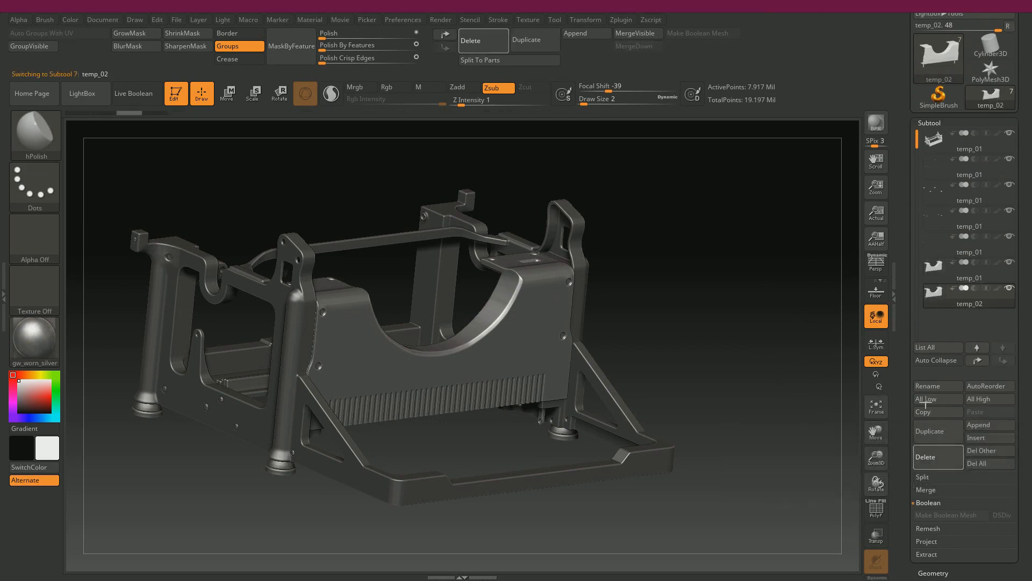
- Append a PolyMesh3D subtool and replace its star shape by importing the exported screws OBJ
left_click(997, 438)
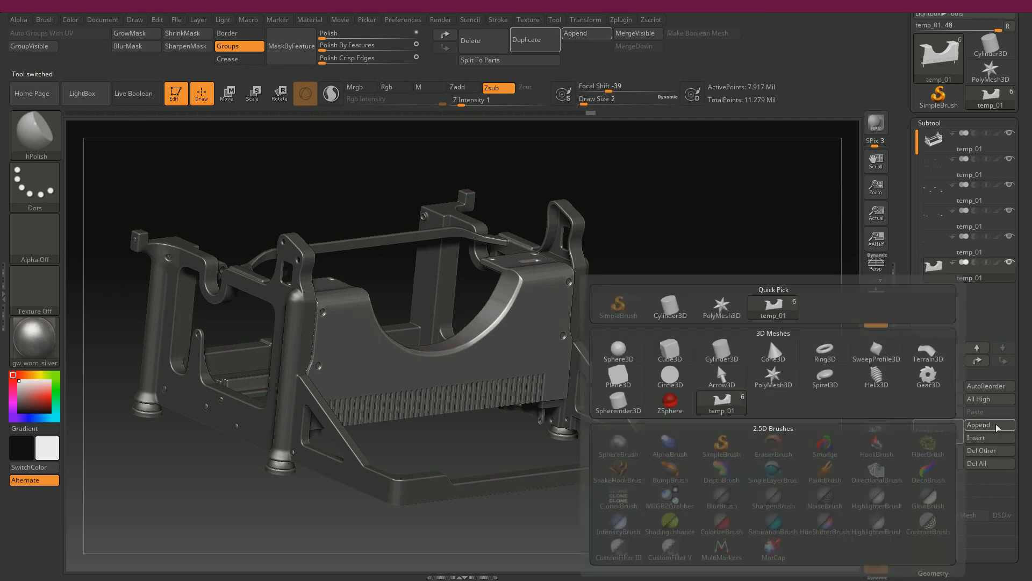
left_click(779, 390)
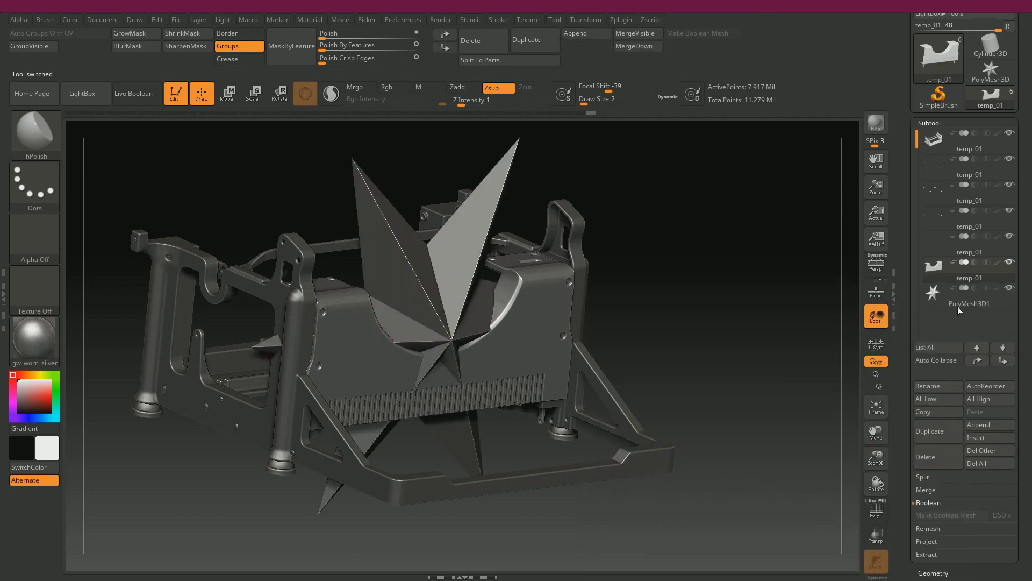
scroll(941, 334, "down", 5)
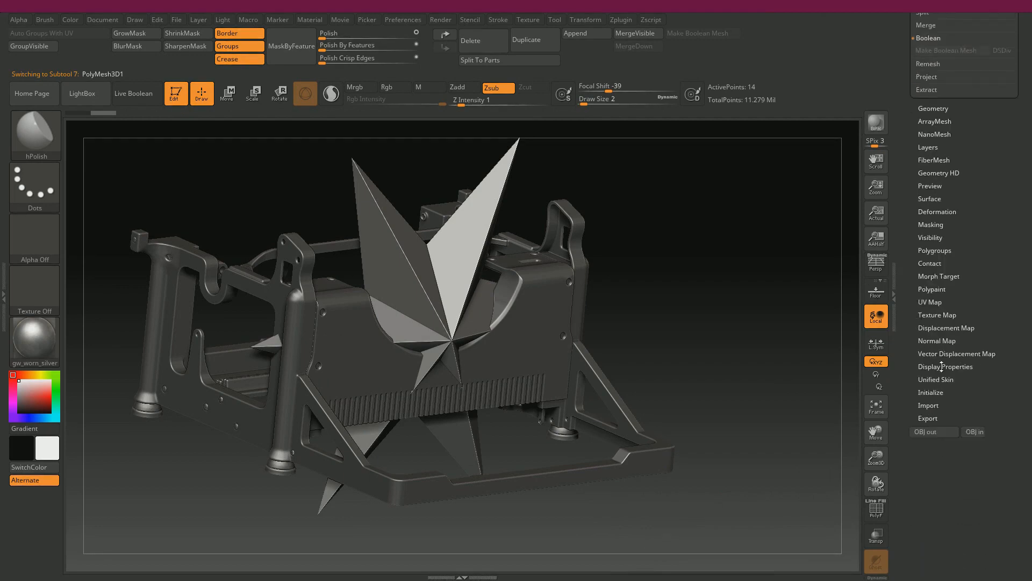
left_click(978, 433)
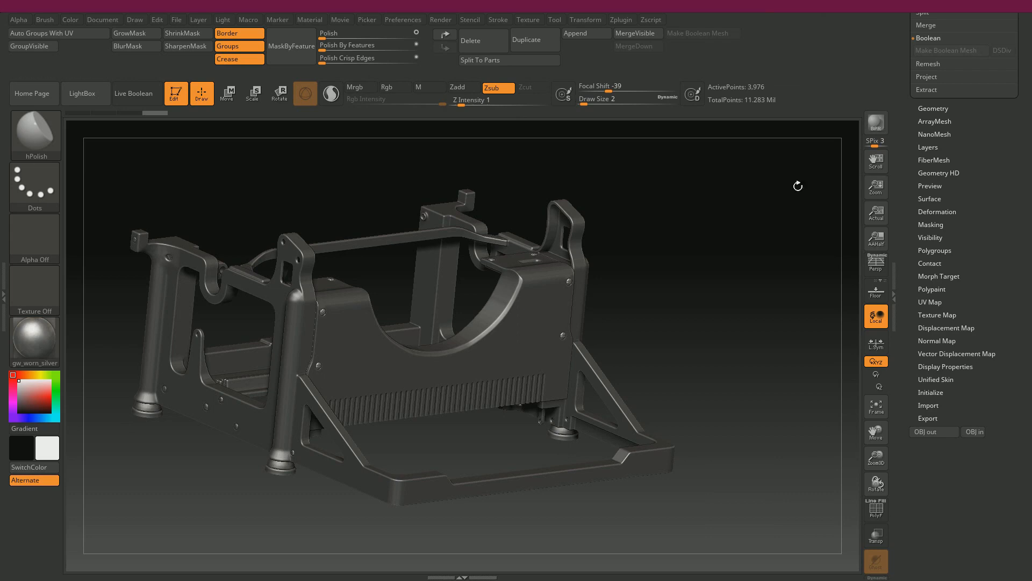
- Display the polyframe on the front panel screws and assign their polygroups with Auto Groups With UV
left_click_drag(680, 224, 673, 221)
left_click_drag(437, 163, 514, 247, "alt")
left_click_drag(601, 447, 561, 528, "alt")
left_click_drag(525, 183, 551, 246)
key("shift+f")
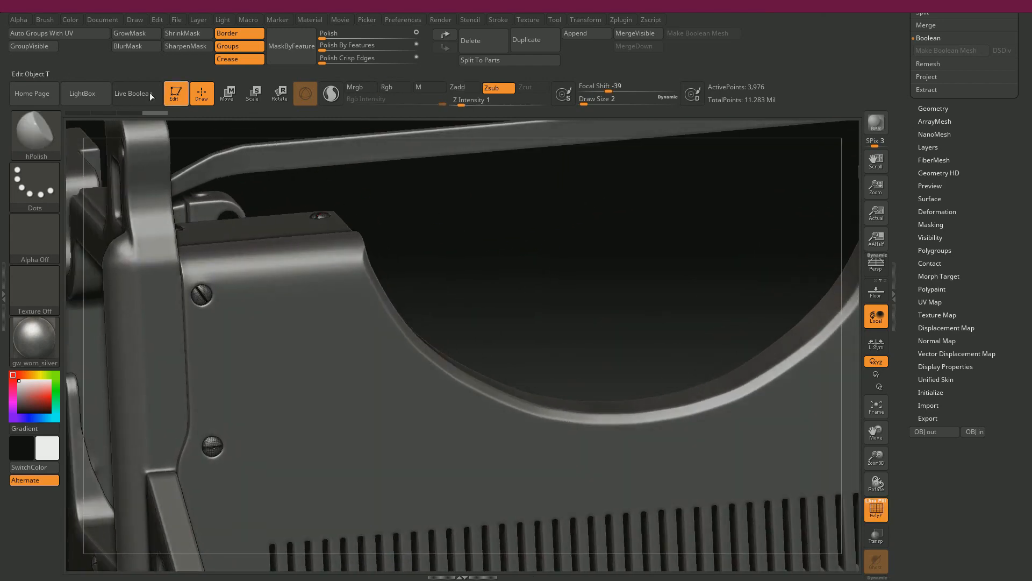
left_click(60, 36)
- Subdivide the front panel screws with smoothing on and delete their lower subdivision levels
left_click(928, 107)
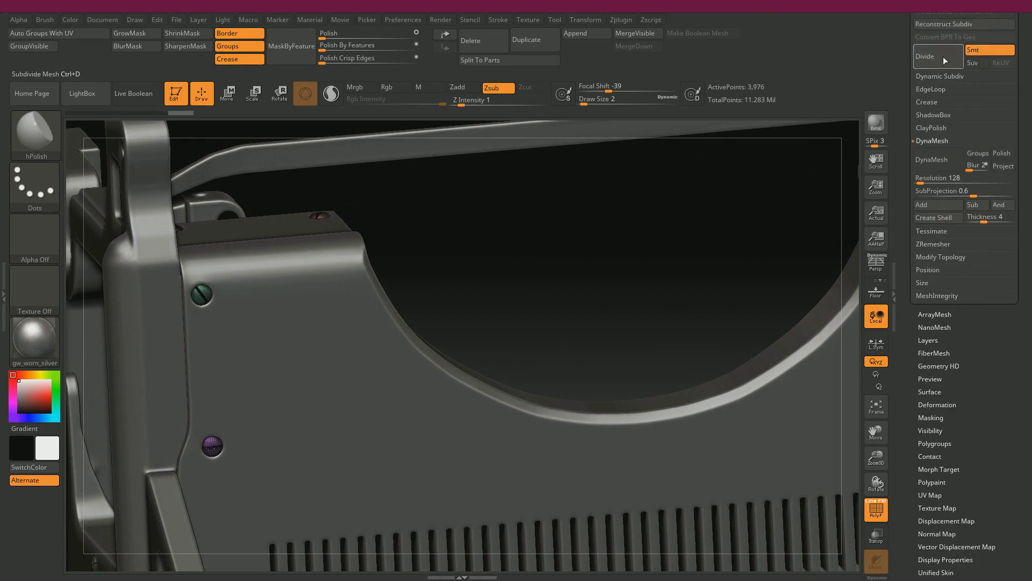
left_click(941, 57)
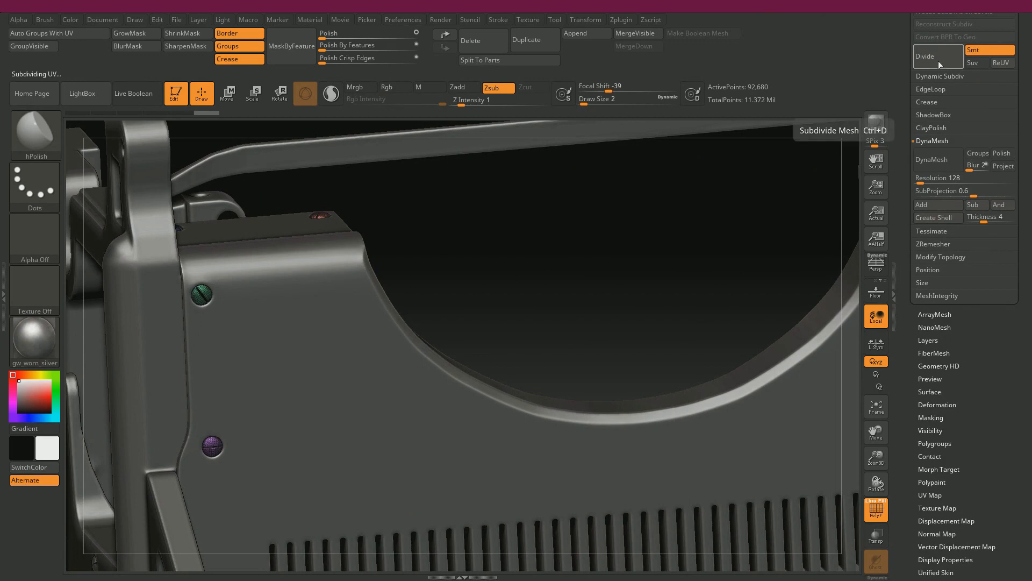
left_click_drag(913, 50, 914, 137)
left_click(928, 87)
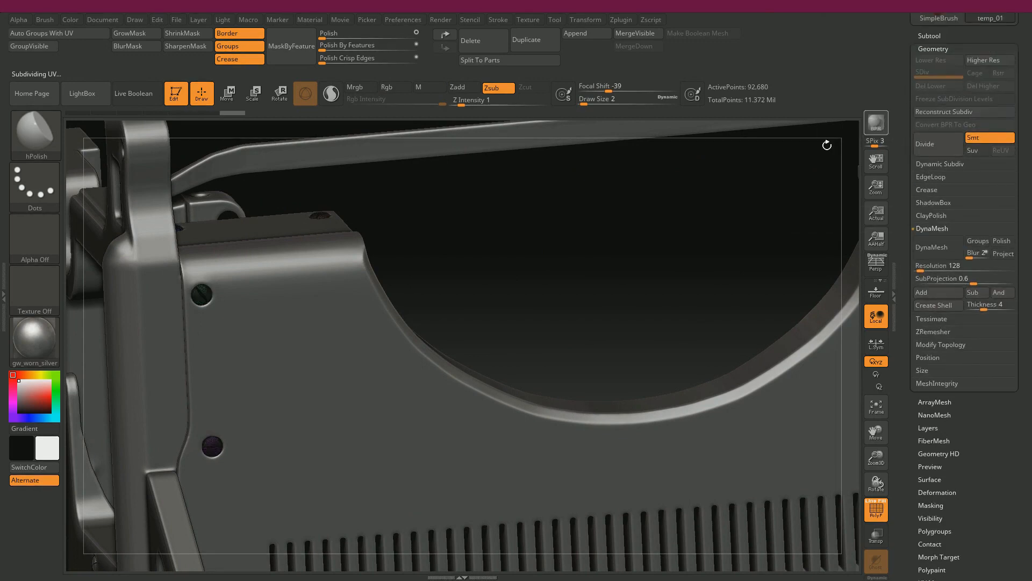
- Inspect the screws up close without the polyframe and apply a Polish pass at 0
mouse_move(604, 239)
left_mouse_down()
mouse_move(568, 250)
mouse_move(610, 215)
mouse_move(618, 273)
mouse_move(619, 251)
left_mouse_up()
left_click_drag(668, 176, 649, 236)
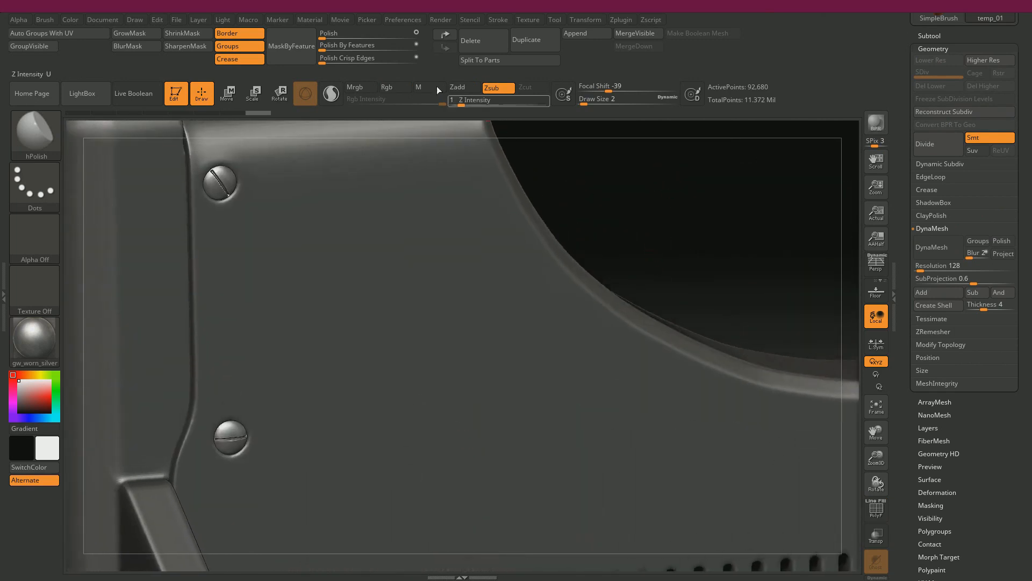
left_click_drag(329, 38, 347, 46)
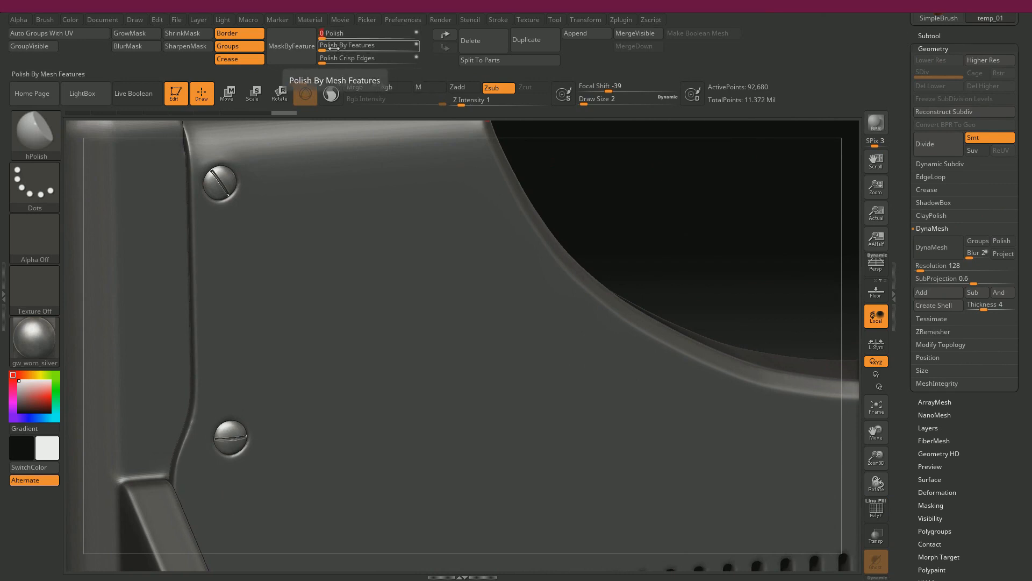
- Select the subtool with the slotted screw in the frame's round end cap and apply a Polish pass at 0
left_click_drag(620, 174, 552, 154, "alt")
left_click_drag(392, 265, 470, 108, "alt")
left_click_drag(125, 377, 233, 199, "alt")
left_click_drag(171, 324, 257, 277)
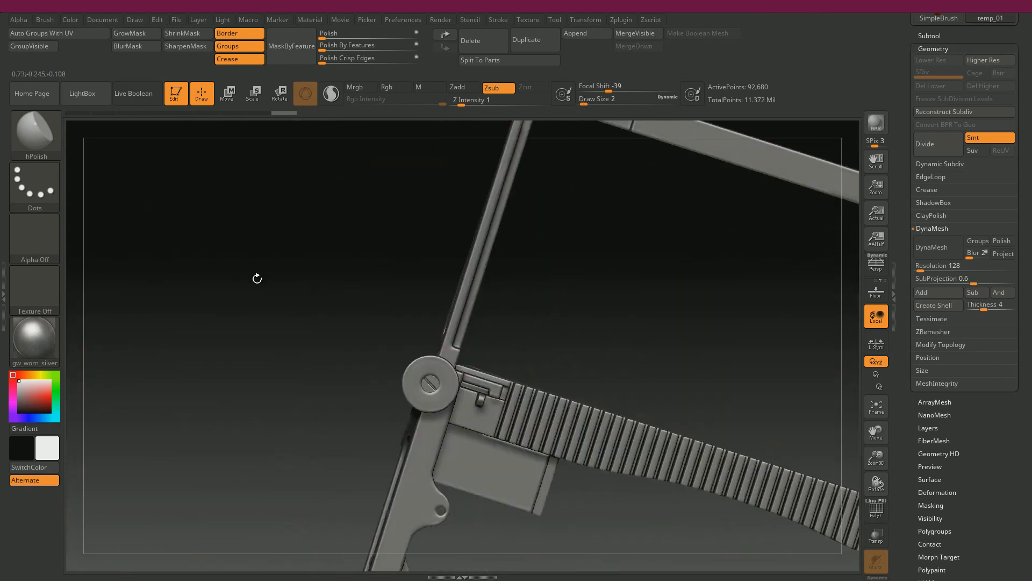
left_click(430, 385, "alt")
left_click_drag(365, 398, 365, 479, "alt")
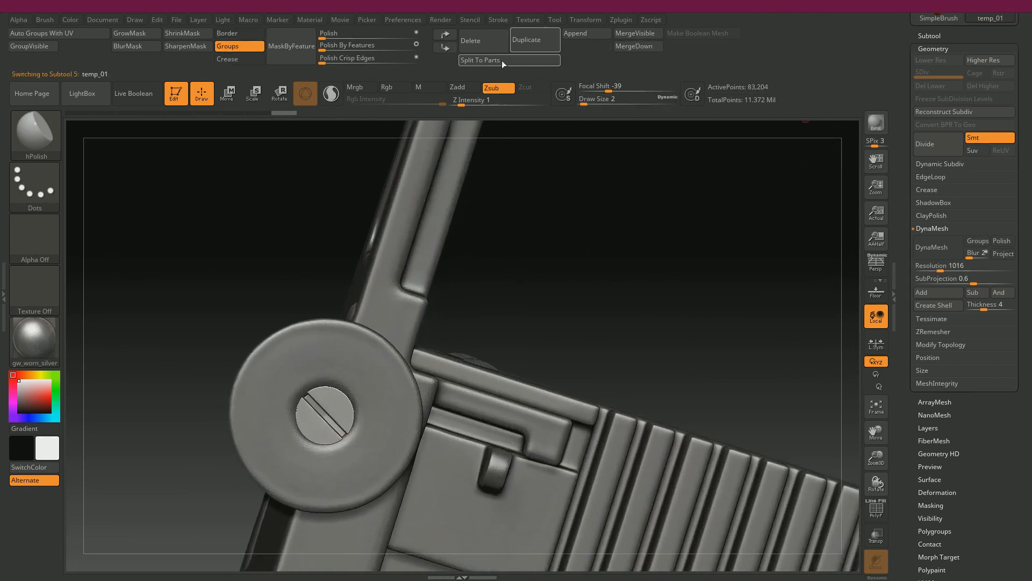
left_click_drag(323, 40, 345, 46)
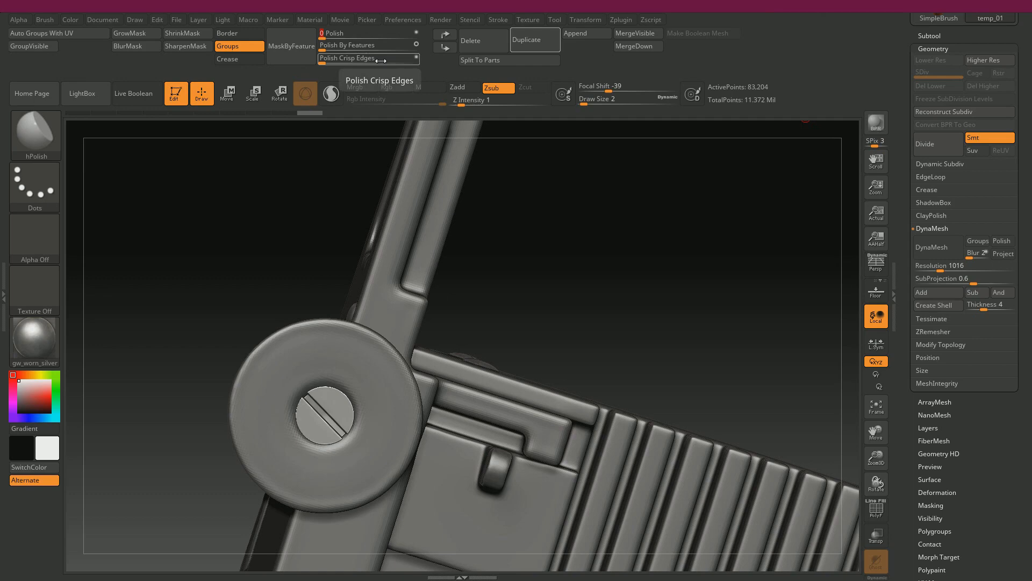
left_click_drag(599, 219, 602, 231)
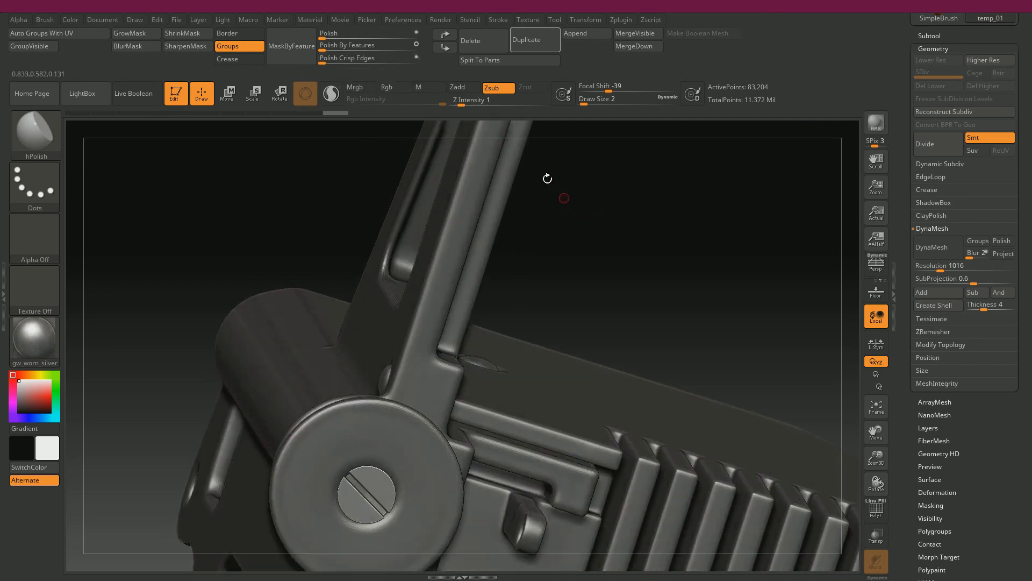
left_click_drag(368, 72, 358, 75)
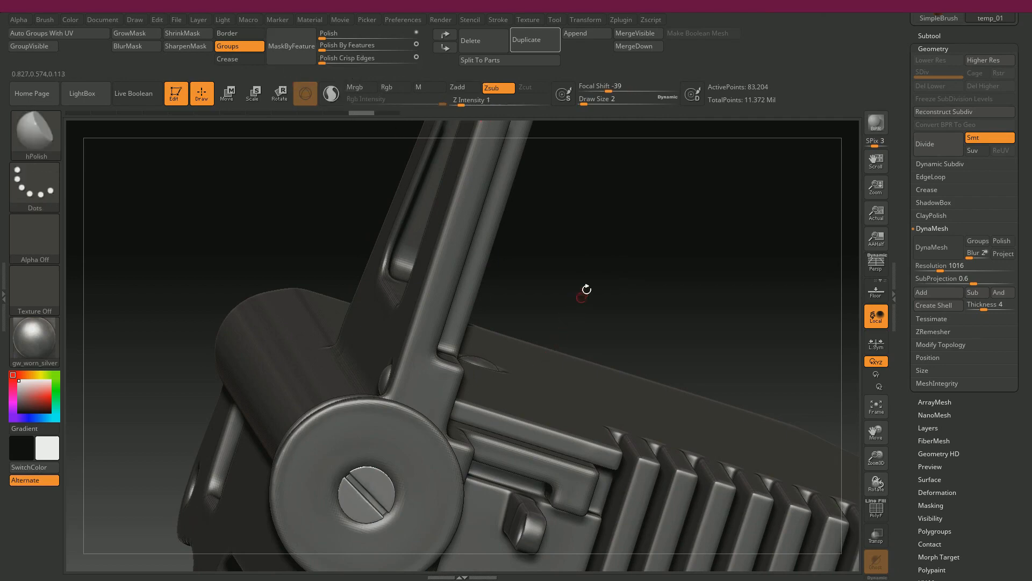
- Save the project over the existing HighPoly_01 file in the Zbrush folder
left_click_drag(589, 237, 414, 177)
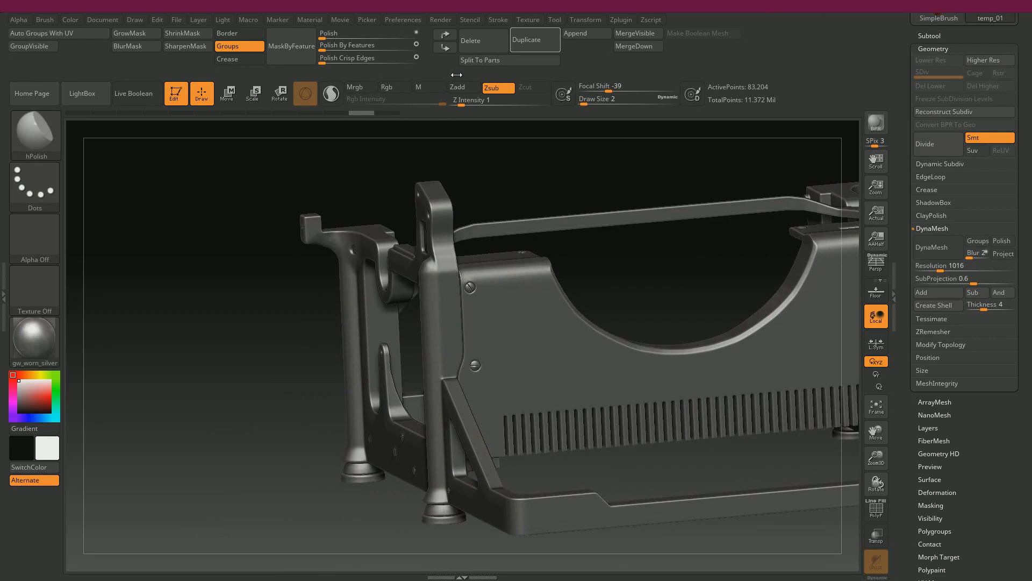
left_click_drag(659, 270, 658, 270)
left_click_drag(552, 275, 730, 205)
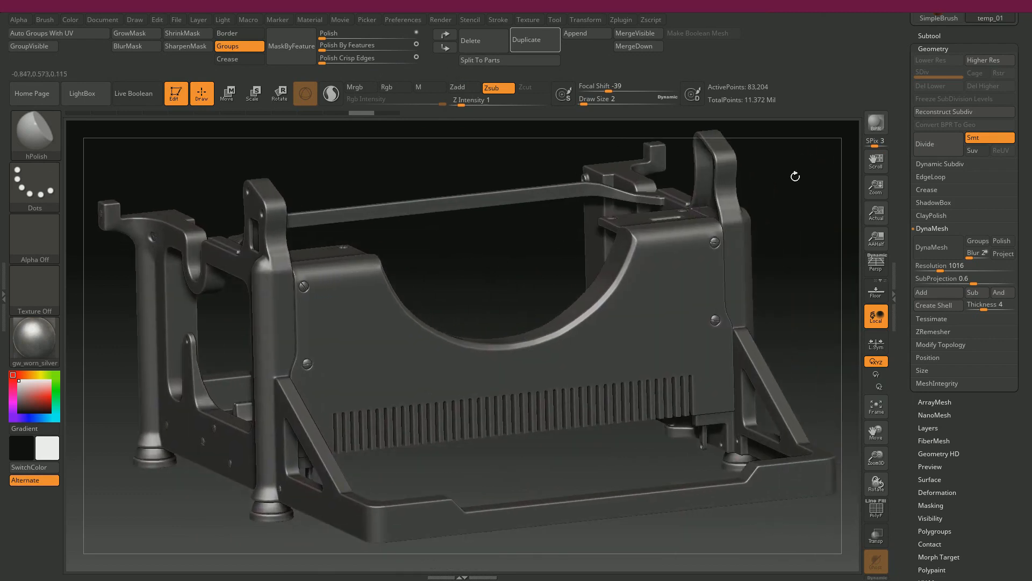
left_click_drag(500, 245, 246, 192)
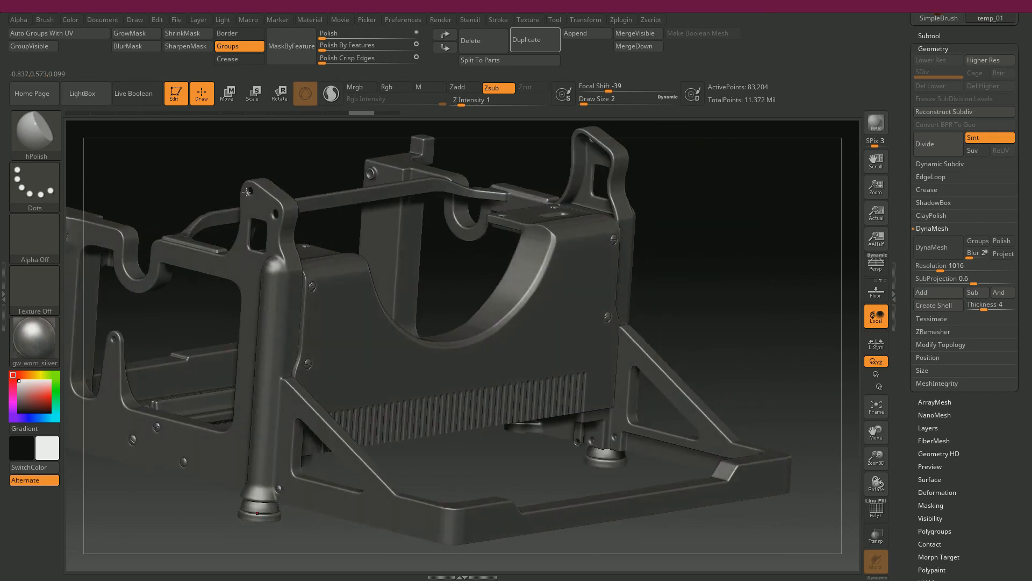
left_click_drag(671, 202, 339, 147)
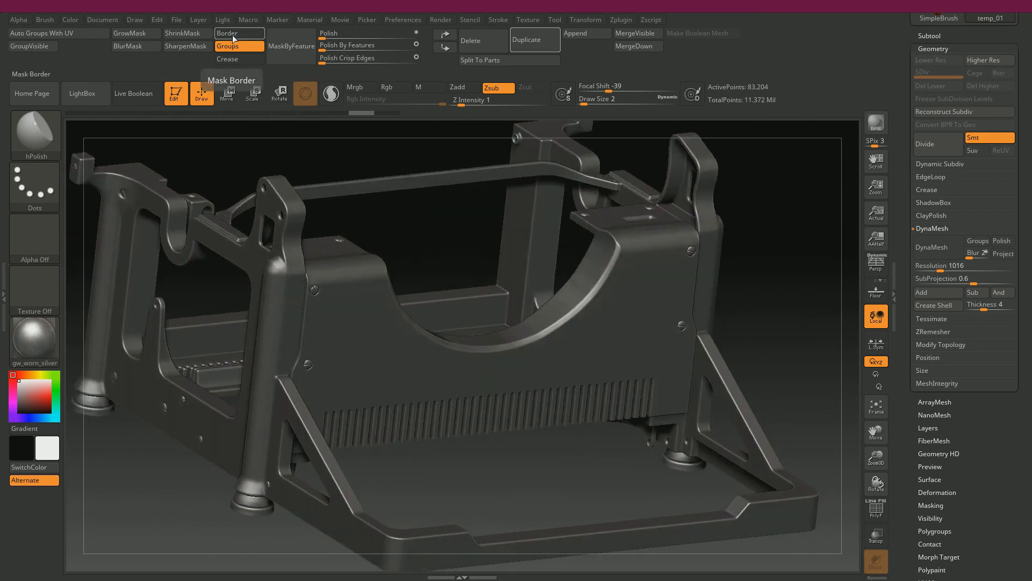
left_click(175, 20)
left_click(263, 41)
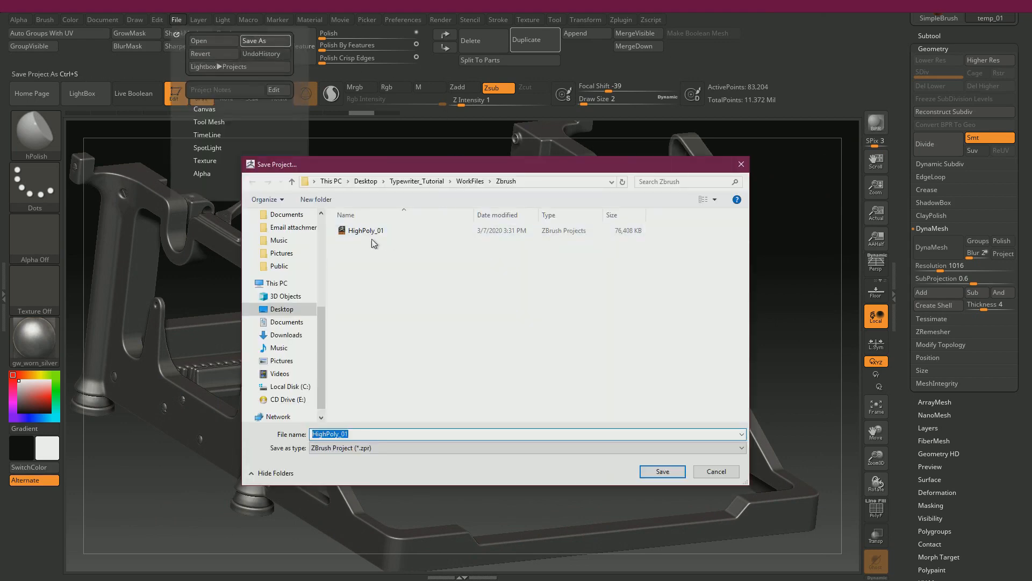
left_click(662, 471)
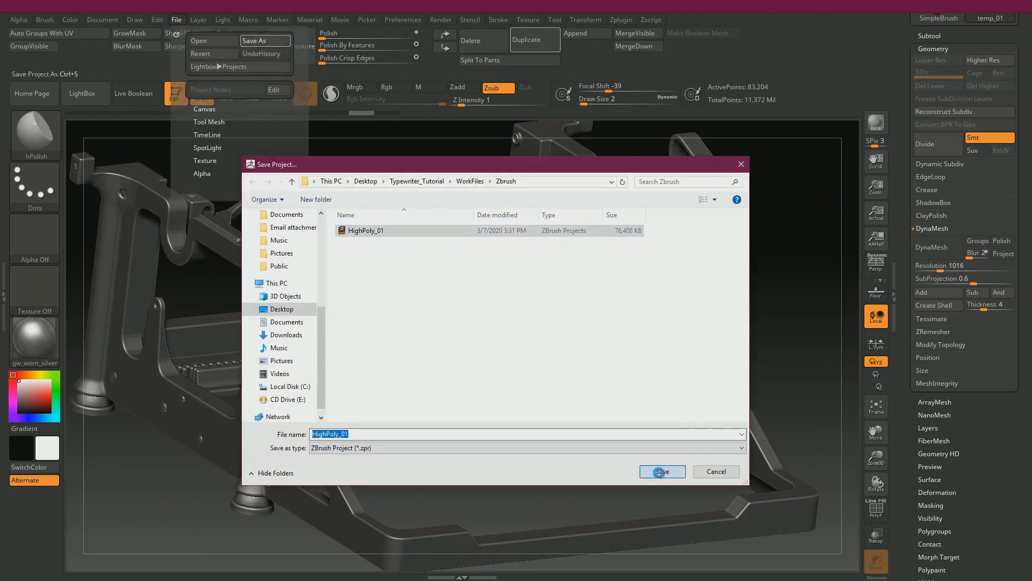
left_click(548, 288)
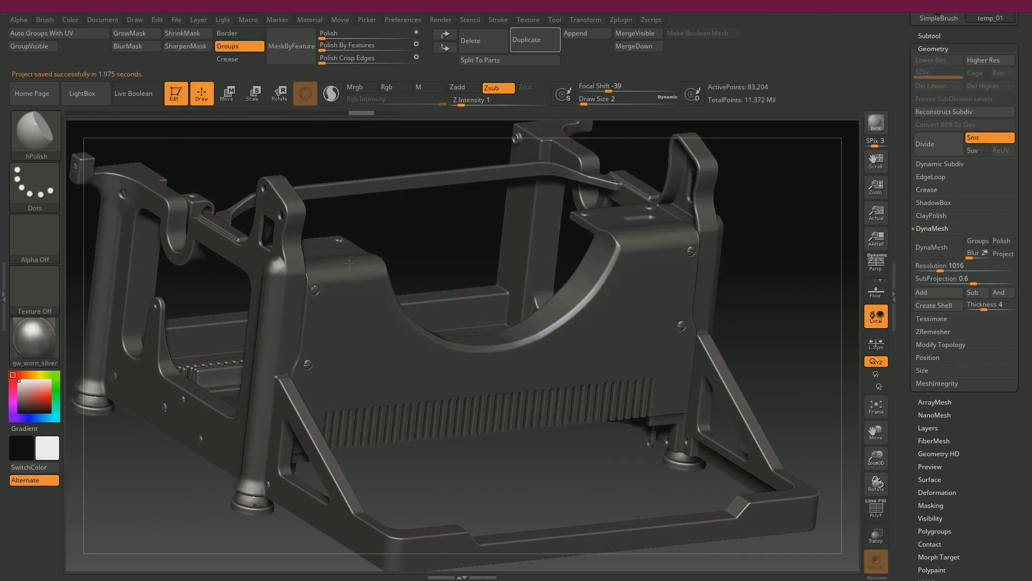
- Switch to Maya and combine the four slotted rings around the red rod ends beside the ribbon spools into one mesh
key("alt+Tab")
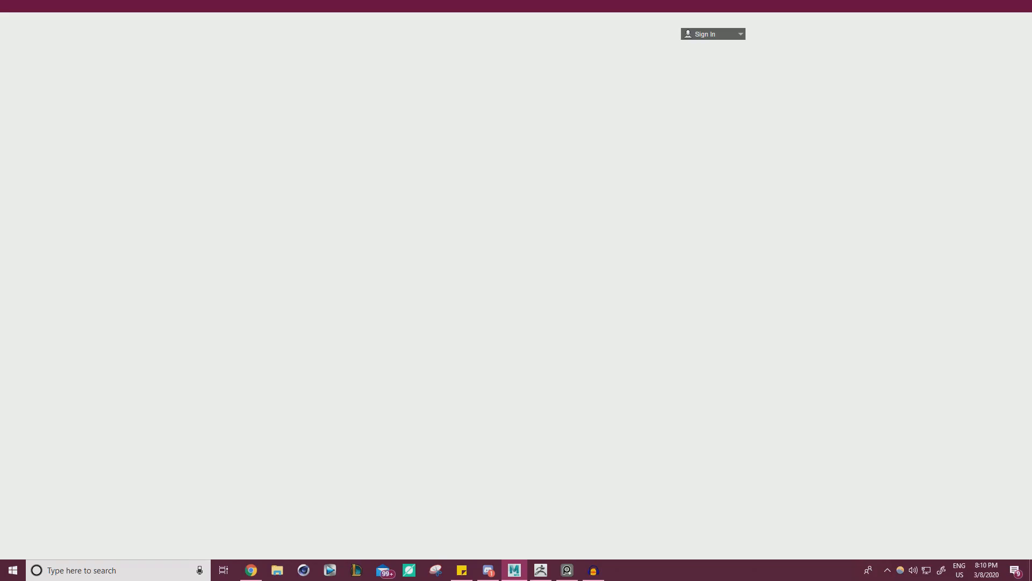
left_click_drag(745, 236, 602, 282, "alt")
scroll(655, 264, "down", 4)
scroll(586, 287, "up", 5)
left_click(572, 293)
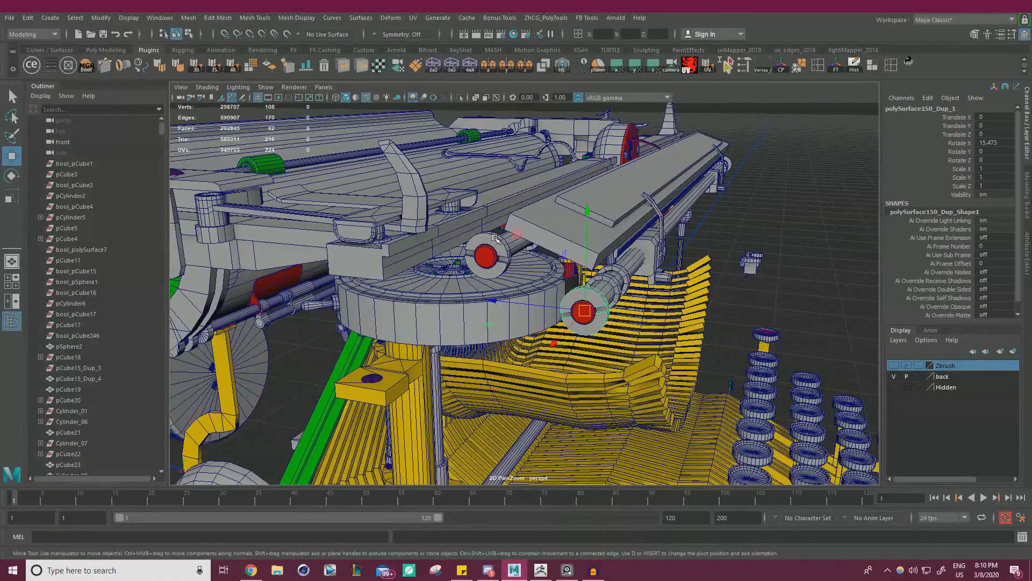
left_click(493, 240, "shift")
scroll(538, 253, "down", 5)
left_click_drag(672, 268, 633, 302, "alt")
scroll(592, 293, "up", 3)
scroll(633, 302, "up", 3)
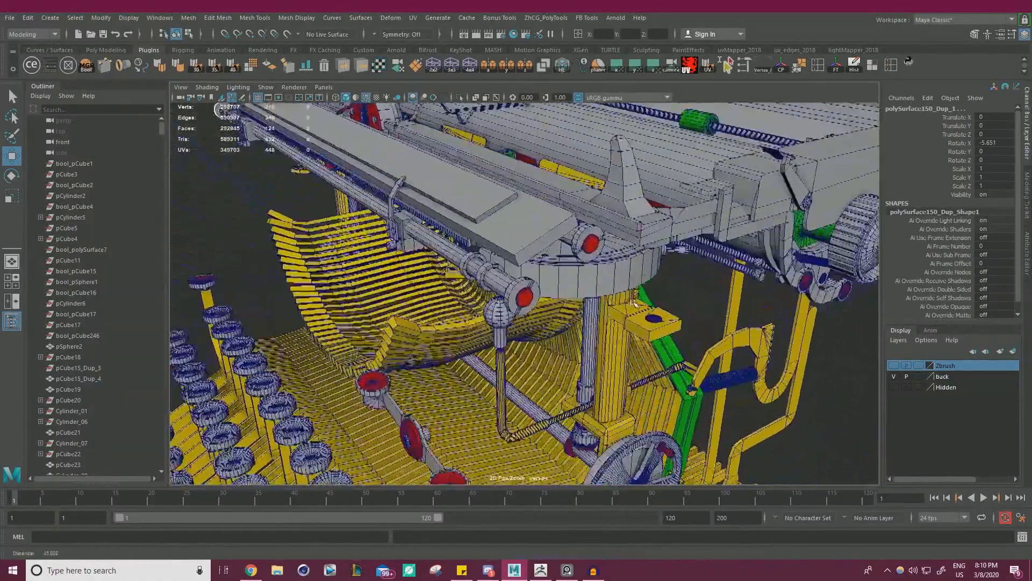
scroll(633, 303, "up", 4)
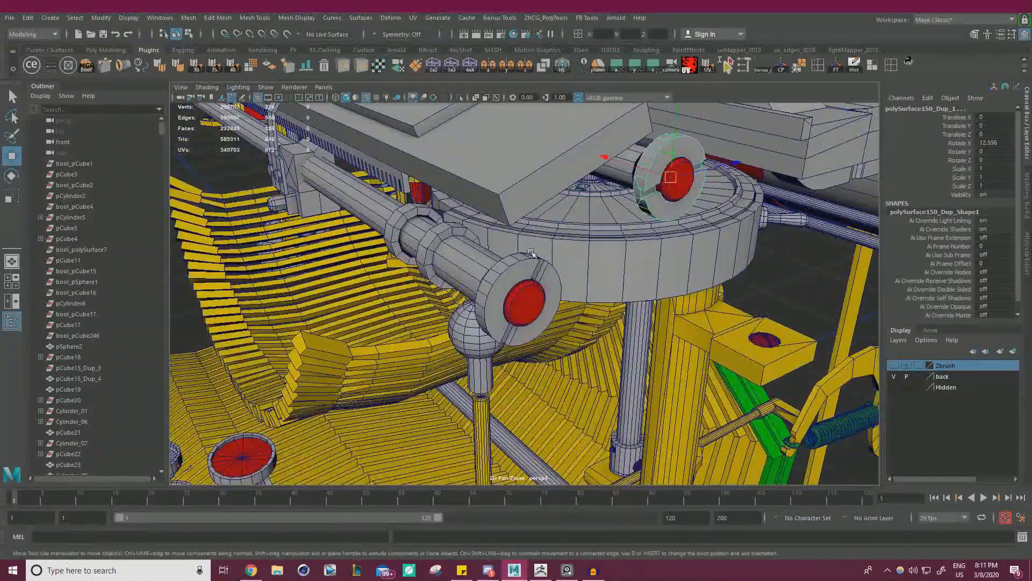
left_click(530, 252, "shift")
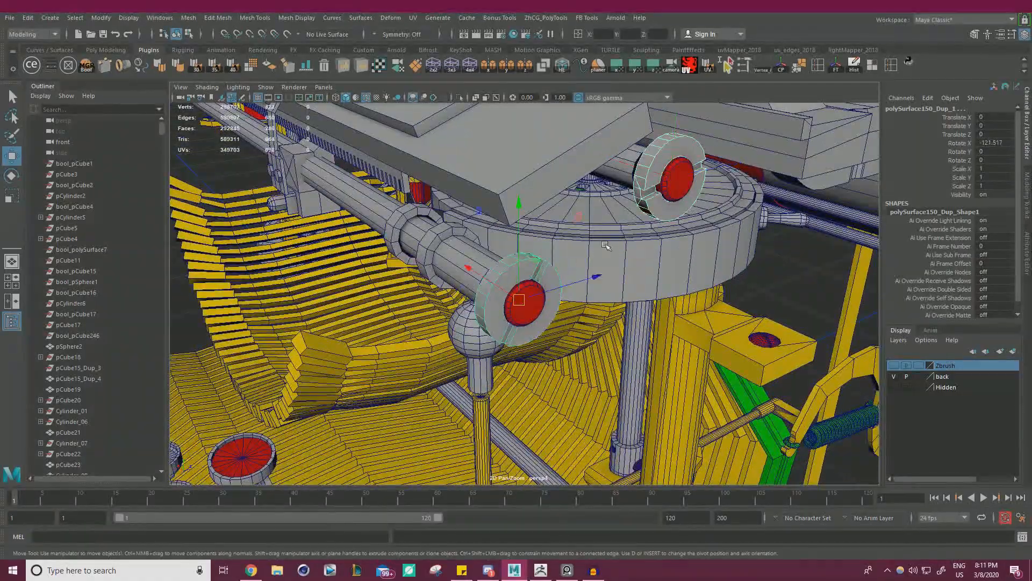
left_click(195, 19)
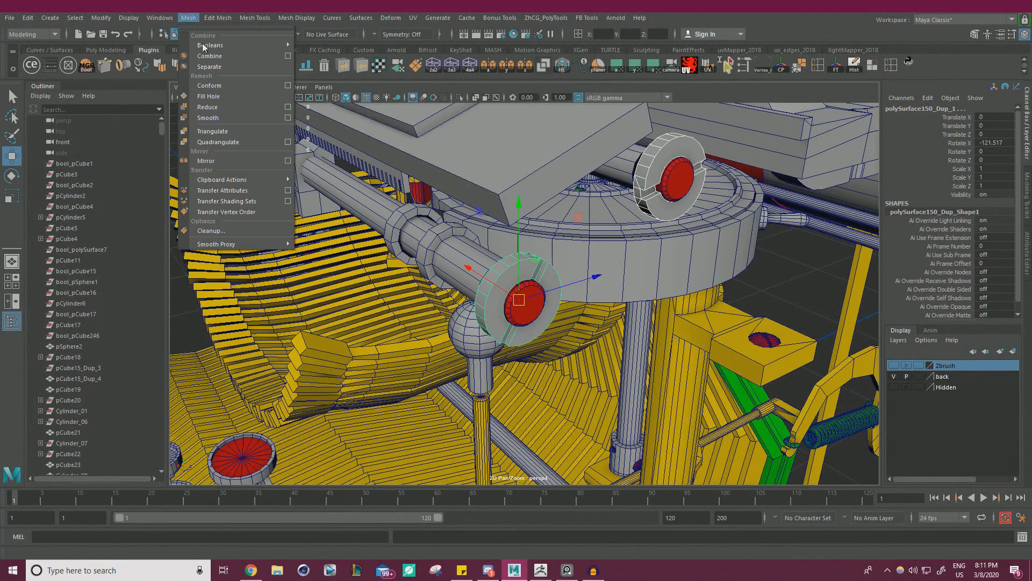
left_click(206, 58)
- Isolate the combined rings in the viewport
right_click_drag(344, 207, 238, 203, "alt")
left_click_drag(239, 204, 336, 200, "alt")
right_click_drag(336, 200, 393, 186, "alt")
left_click(459, 99)
left_click_drag(445, 172, 543, 205, "alt")
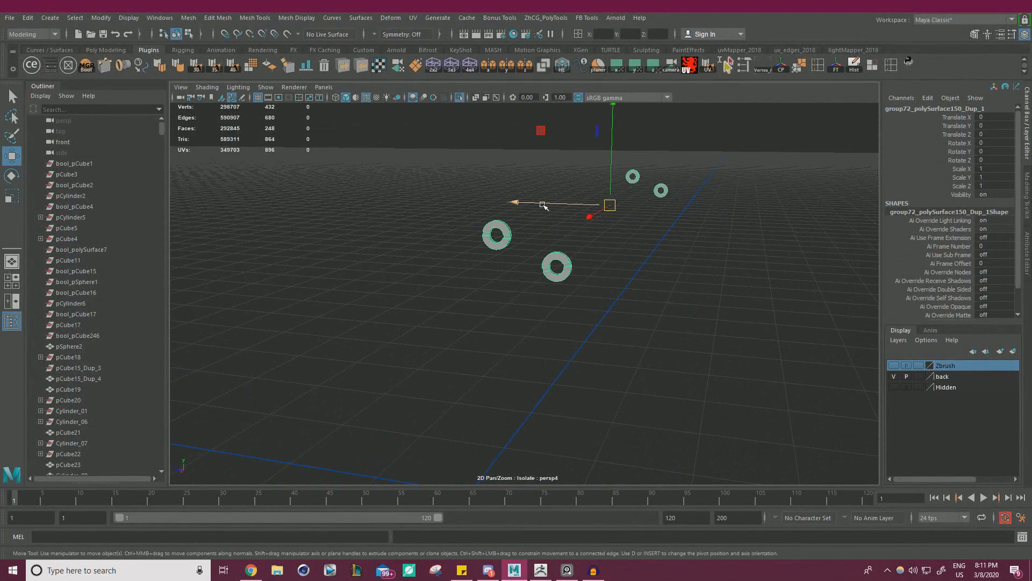
- Return the slotted ring mesh to object mode and select it
right_click(461, 182)
left_click(387, 328)
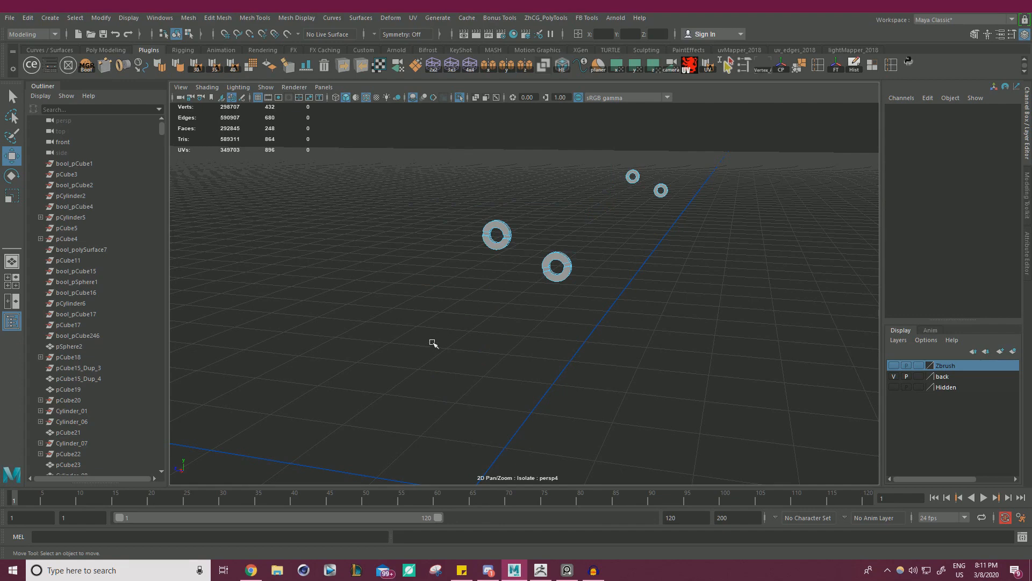
right_click_drag(534, 188, 560, 169)
left_click(449, 255)
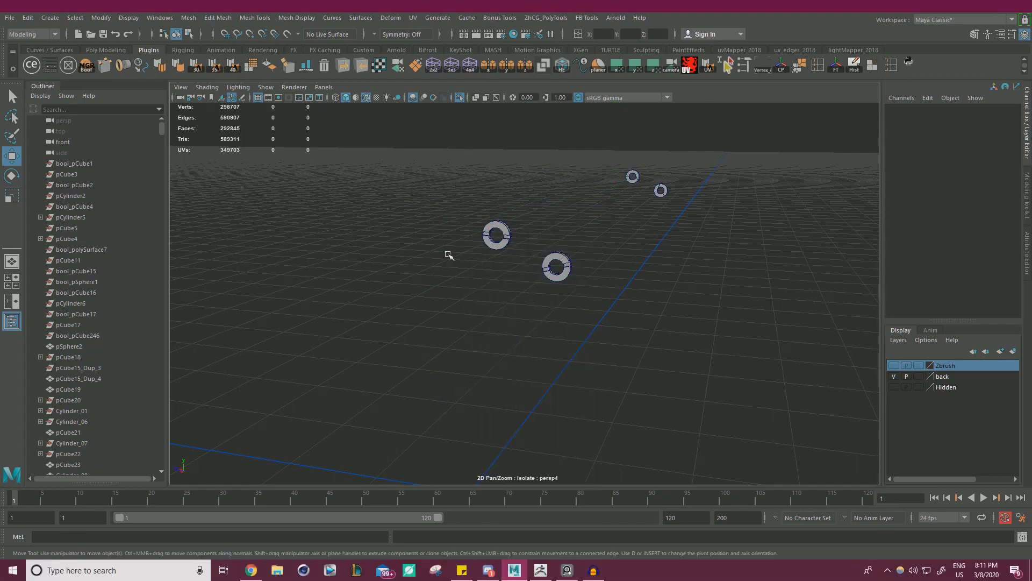
left_click(490, 241)
right_click_drag(492, 236, 540, 177, "alt")
middle_click_drag(541, 178, 495, 219, "alt")
- Select all faces of the slotted rings, unwrap their UVs with a planar projection and cut seams, and return to object mode
left_click(561, 65)
right_click_drag(443, 233, 513, 328, "alt")
middle_click_drag(513, 328, 489, 274, "alt")
right_click_drag(505, 281, 529, 285, "alt")
right_click_drag(428, 222, 381, 264, "alt")
middle_click_drag(477, 229, 440, 248, "alt")
right_click_drag(418, 227, 418, 251)
left_click_drag(302, 415, 686, 158)
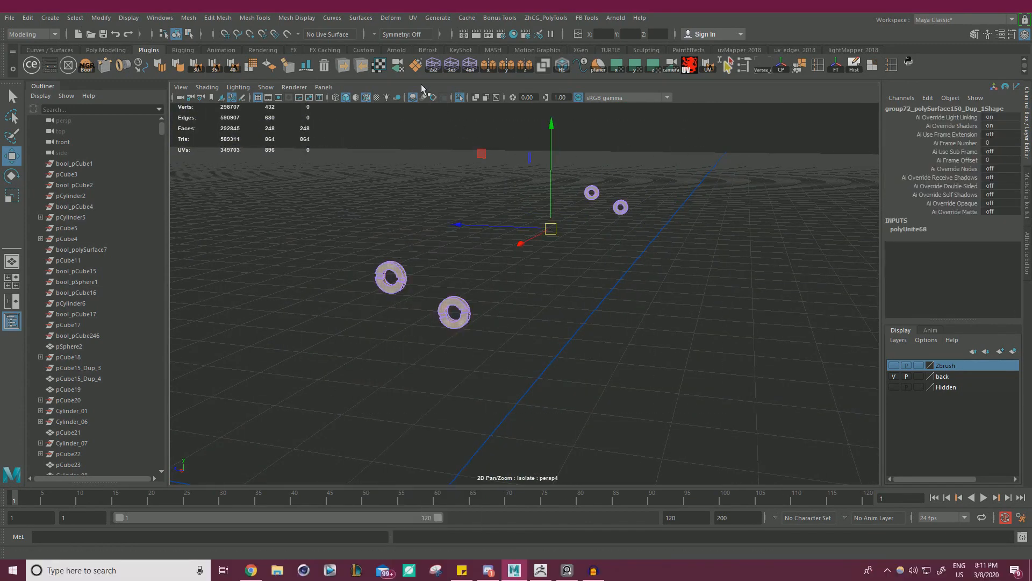
left_click(378, 65)
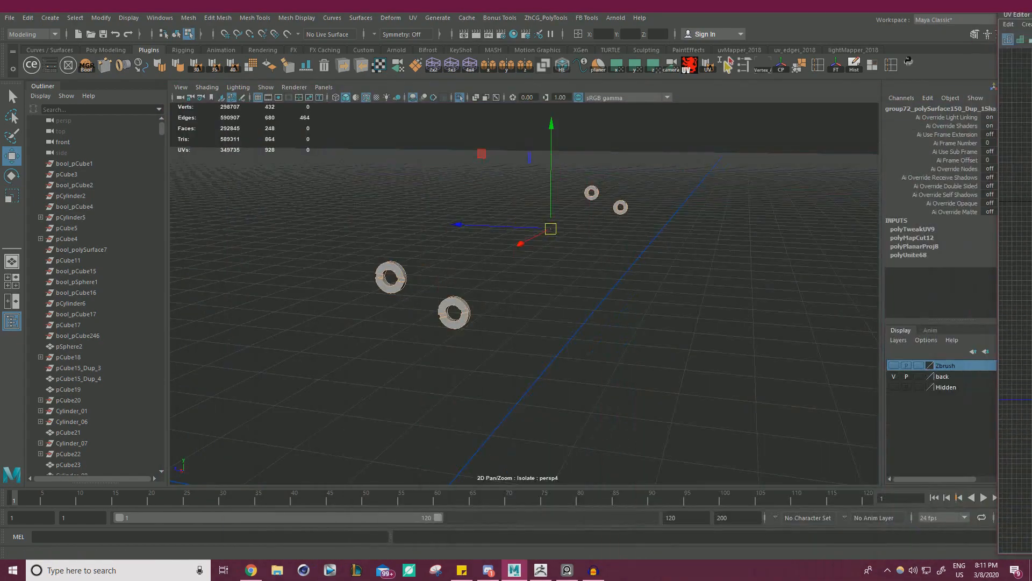
key("F8")
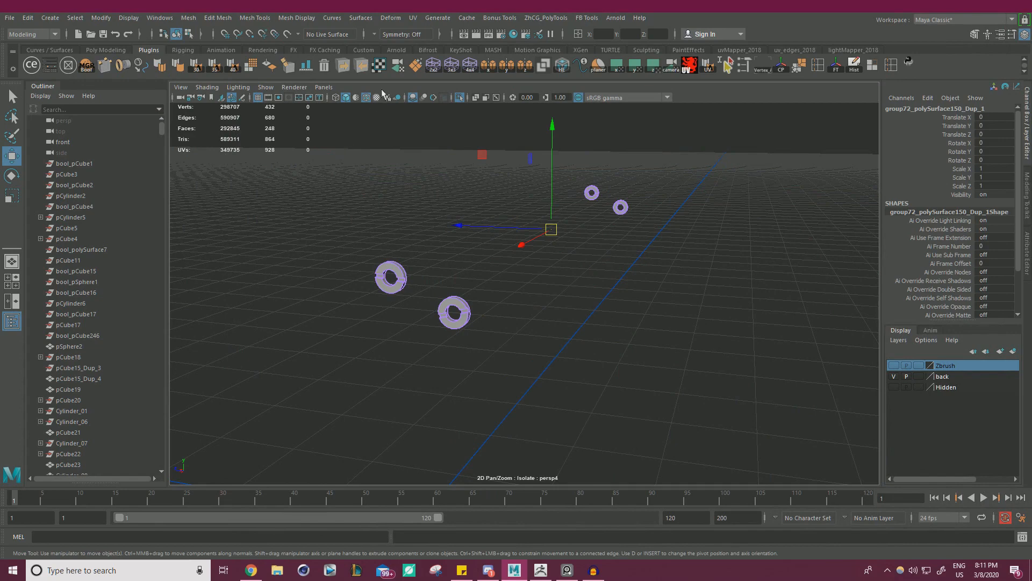
- Export the ring mesh as temp_01.obj to C:\temp meshes with the Multi OBJ Tools, and switch to ZBrush
left_click(342, 67)
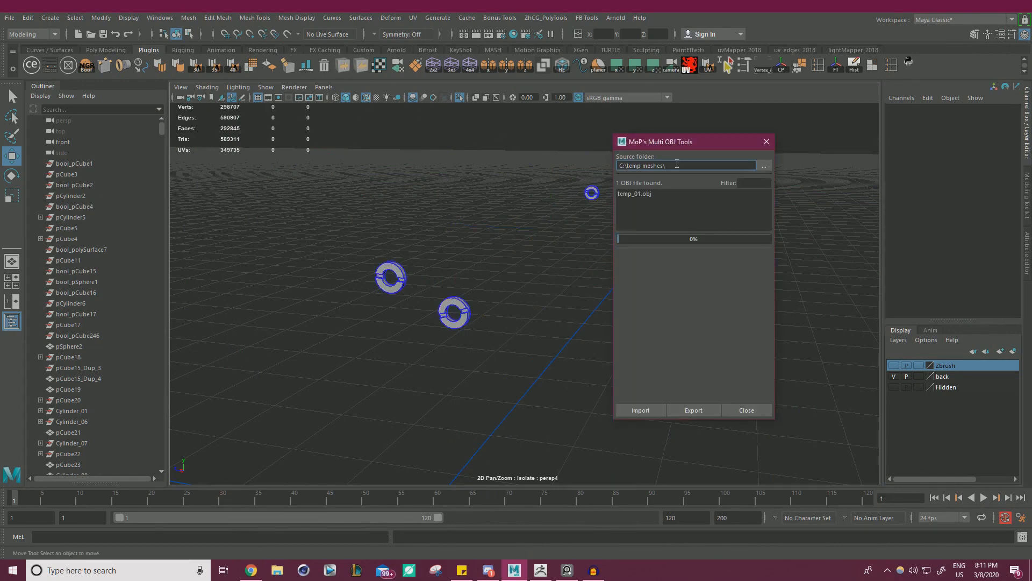
left_click(766, 142)
left_click(548, 566)
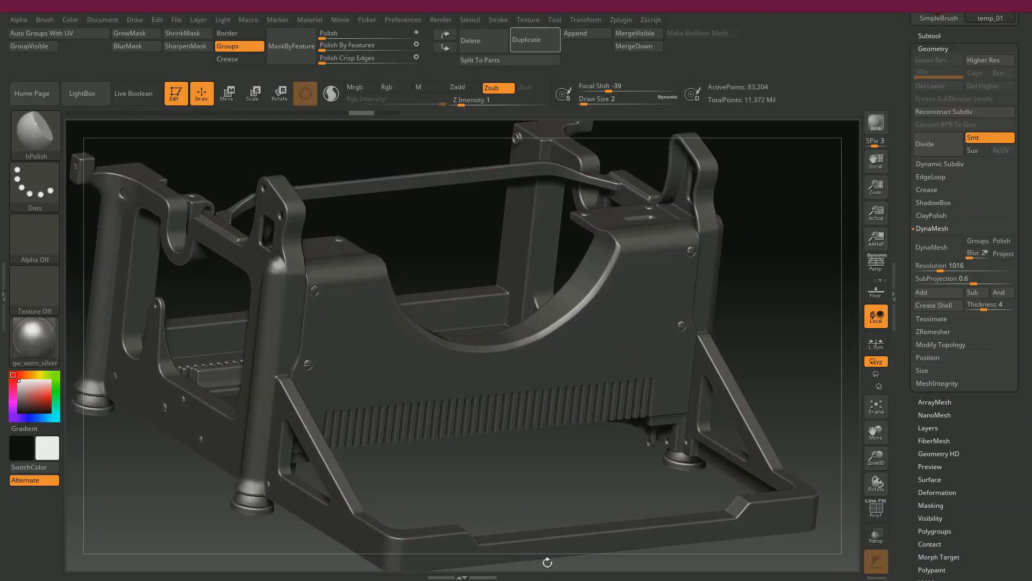
- Append a PolyMesh3D subtool below the last frame part and replace it with the exported temp_01.obj rings
left_click_drag(782, 289, 800, 292)
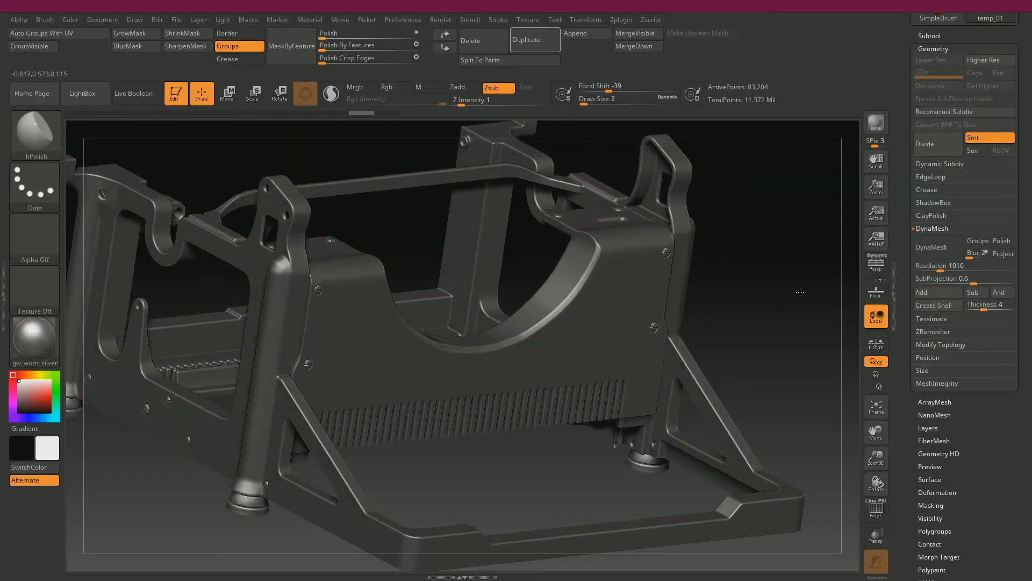
left_click(927, 36)
left_click(943, 109)
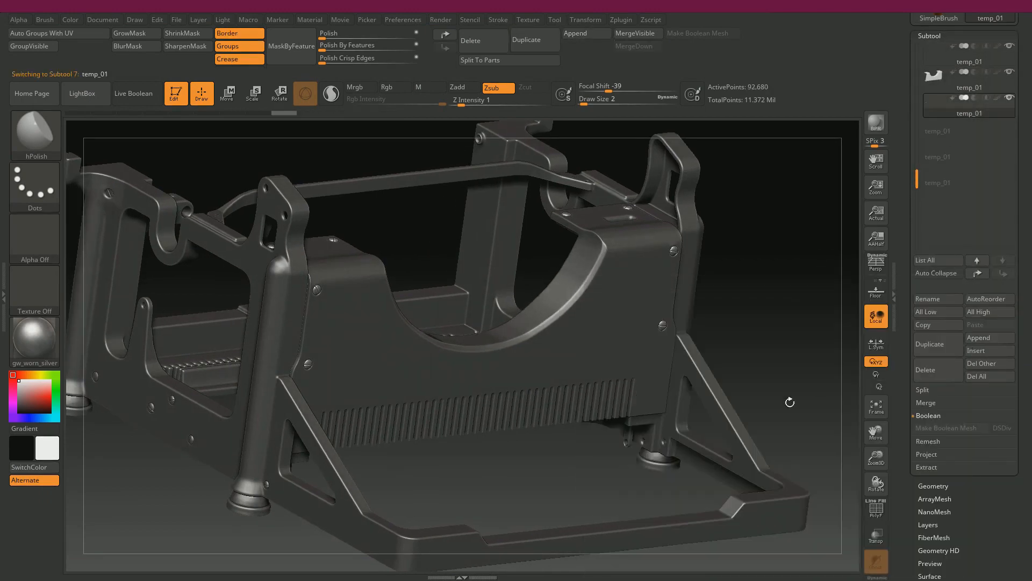
left_click(971, 339)
left_click(770, 379)
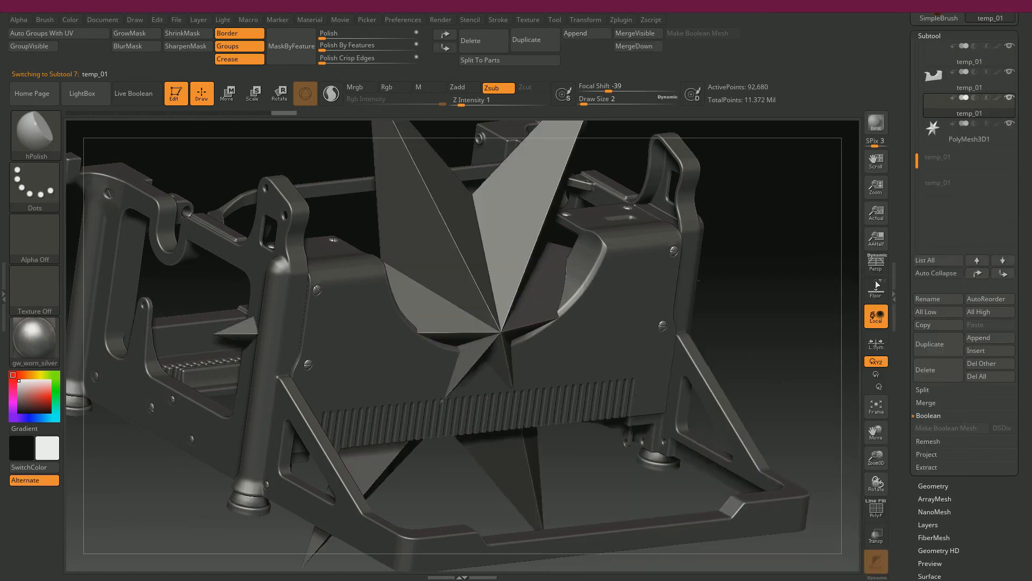
left_click(937, 134)
scroll(960, 371, "down", 8)
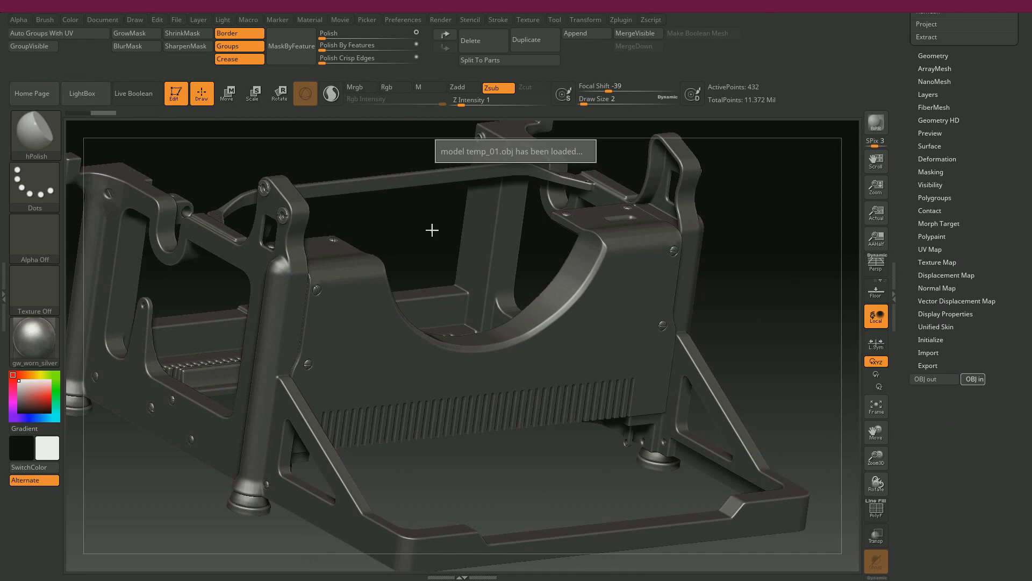
- Show the polyframe on the rings and split them into polygroups with Auto Groups With UV
left_click_drag(765, 274, 641, 232, "shift")
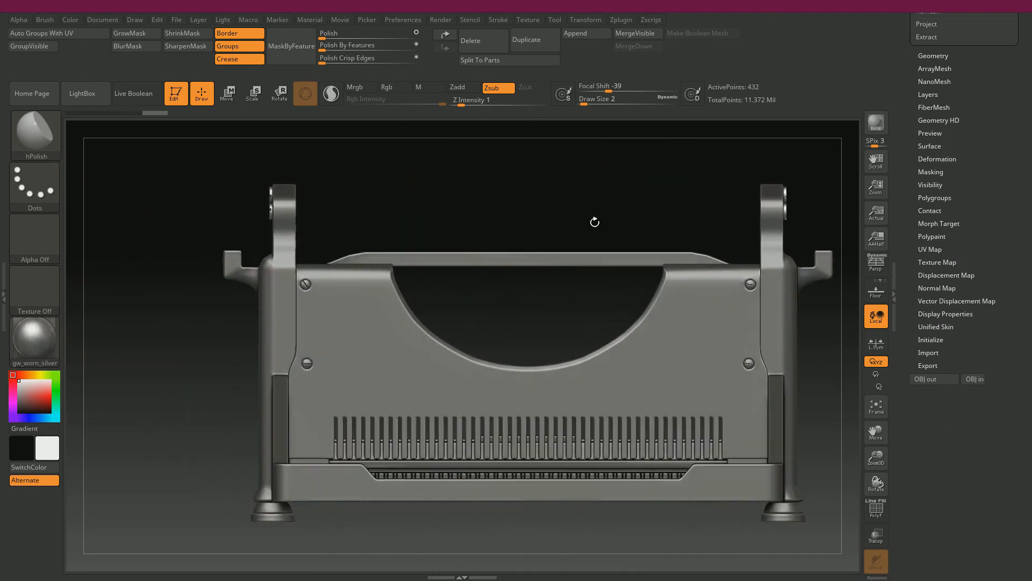
mouse_move(497, 185)
left_mouse_down()
mouse_move(600, 204)
mouse_move(800, 421)
mouse_move(677, 341)
left_mouse_up()
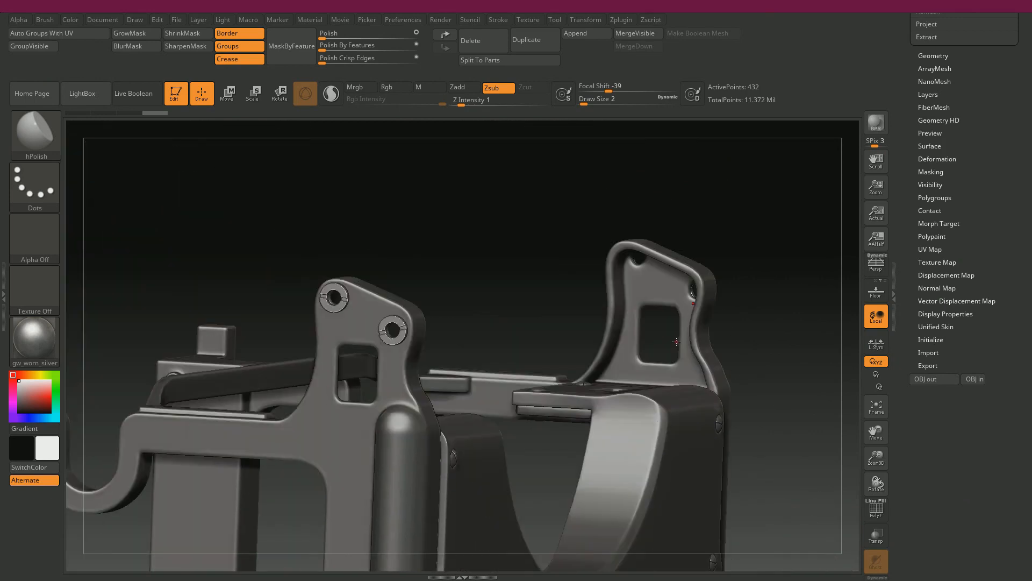
mouse_move(547, 275)
left_mouse_down()
mouse_move(482, 260)
mouse_move(387, 208)
mouse_move(434, 217)
mouse_move(512, 178)
mouse_move(520, 198)
left_mouse_up()
key("shift+f")
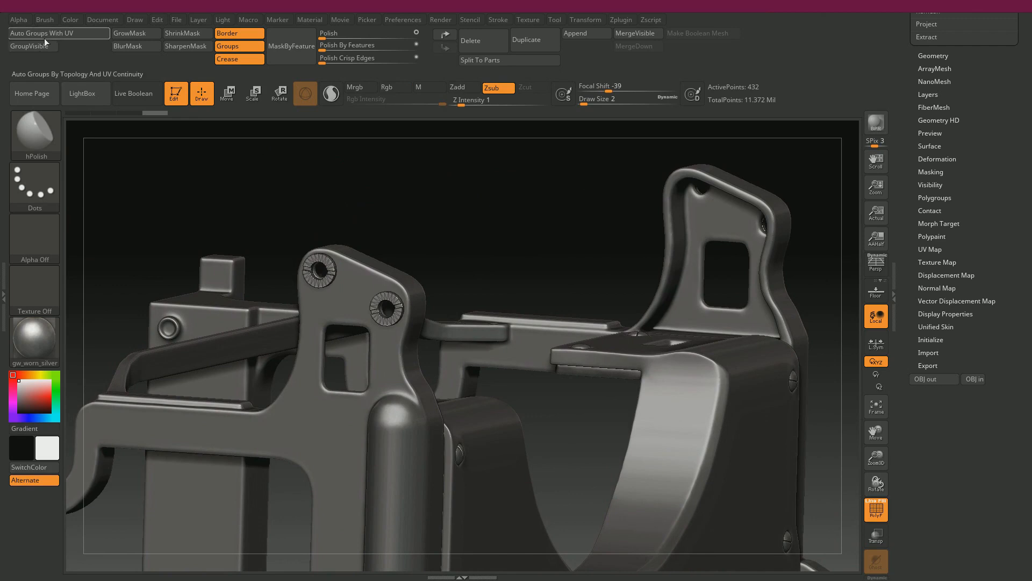
left_click(923, 55)
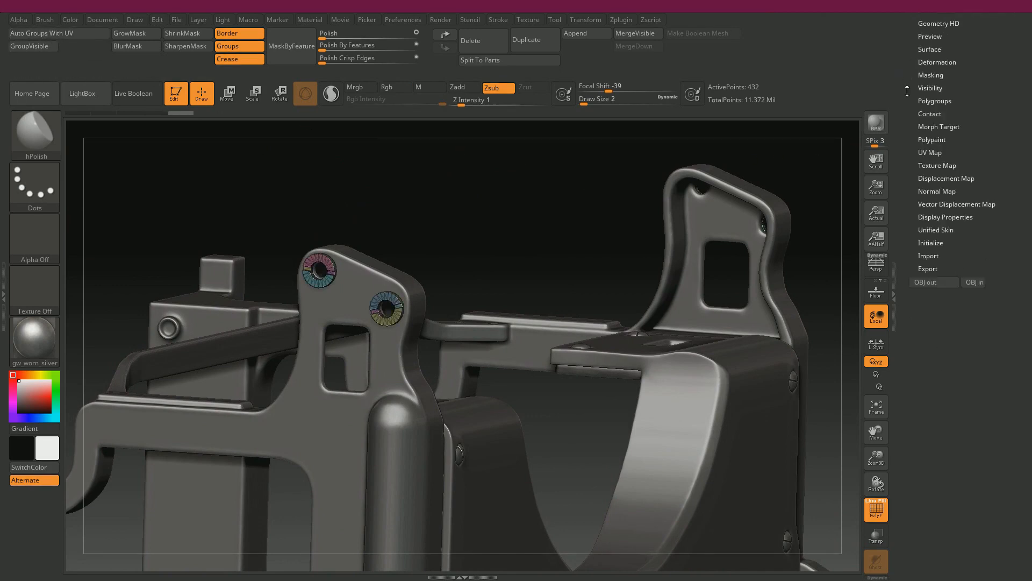
- Try DynaMesh on the rings at resolution 1088, check the mesh density, and undo it
left_click_drag(922, 218, 945, 224)
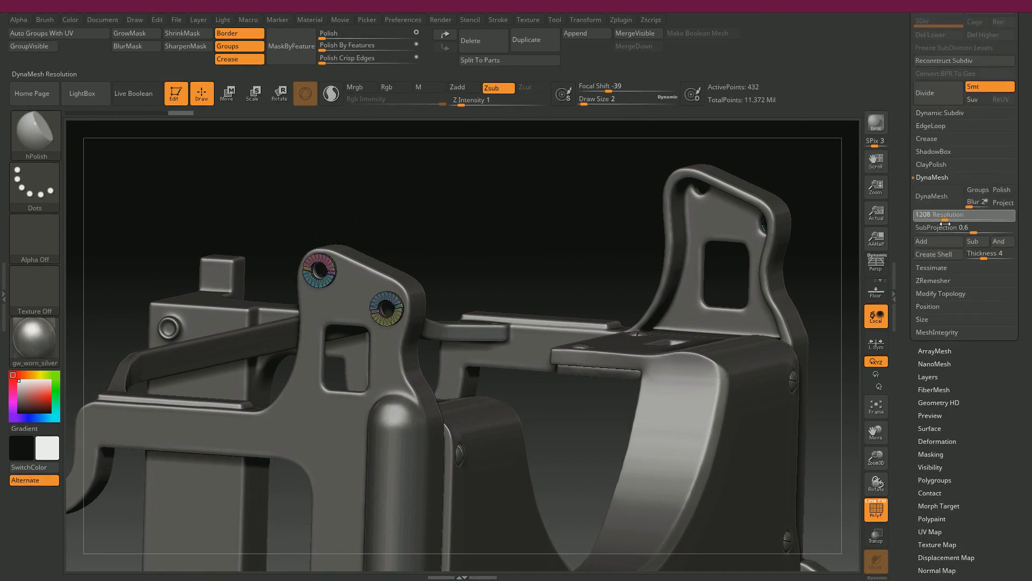
left_click(932, 196)
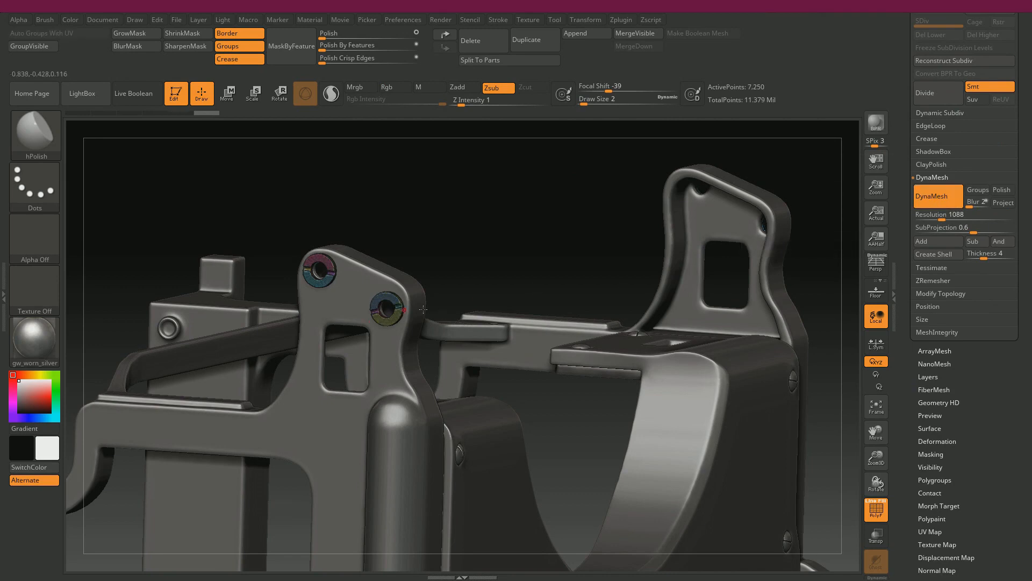
left_click_drag(535, 214, 591, 301, "alt")
left_click_drag(625, 335, 653, 392)
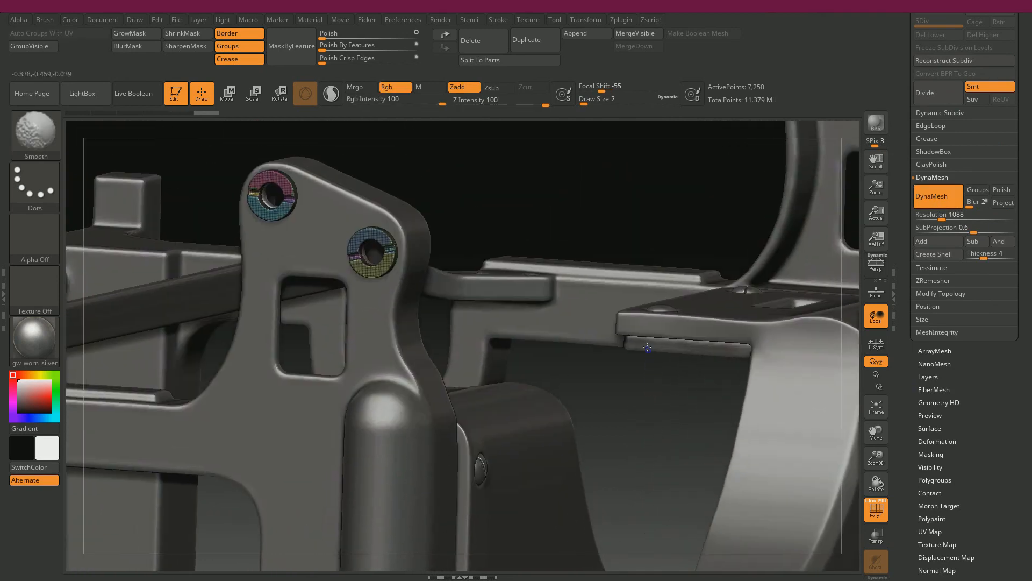
key("shift+f")
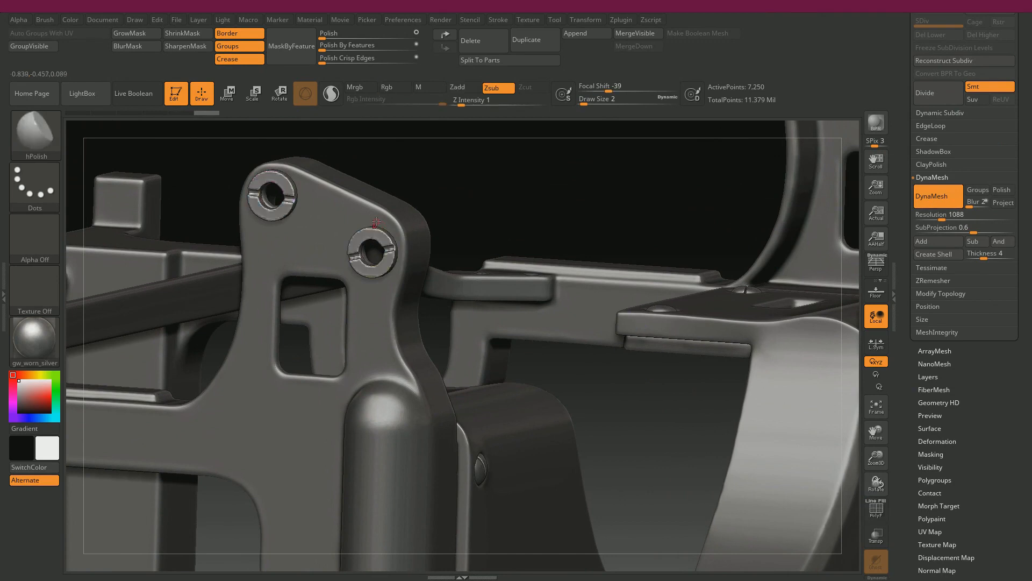
key("ctrl+z")
- DynaMesh the rings at resolution 2008 and check the resulting polygroups in the polyframe
left_click_drag(926, 220, 951, 226)
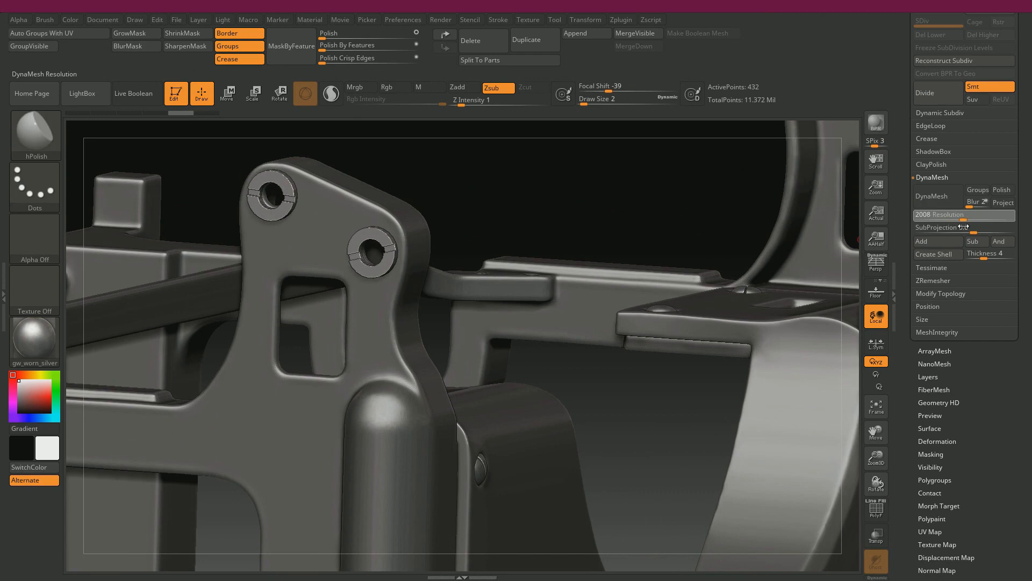
left_click(938, 195)
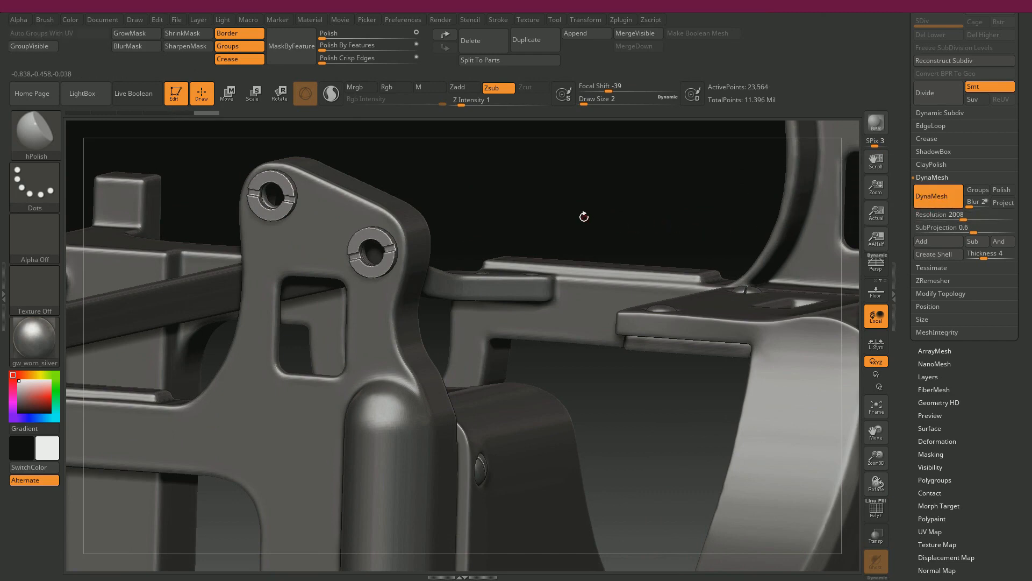
key("shift+f")
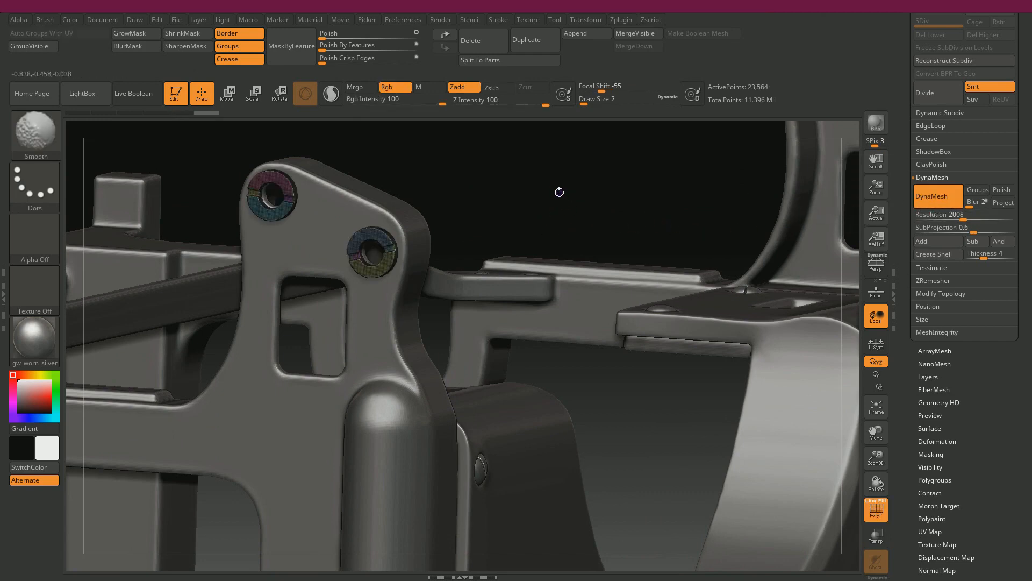
key("shift+f")
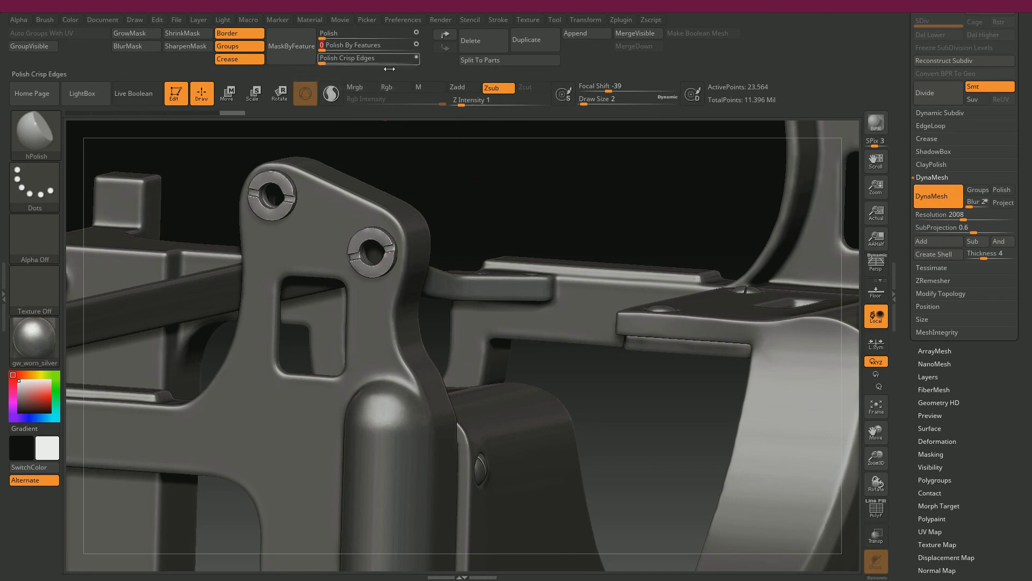
- Soften the rings' edges by masking only the polygroup borders, growing and inverting that mask, and applying Polish
left_click(236, 60)
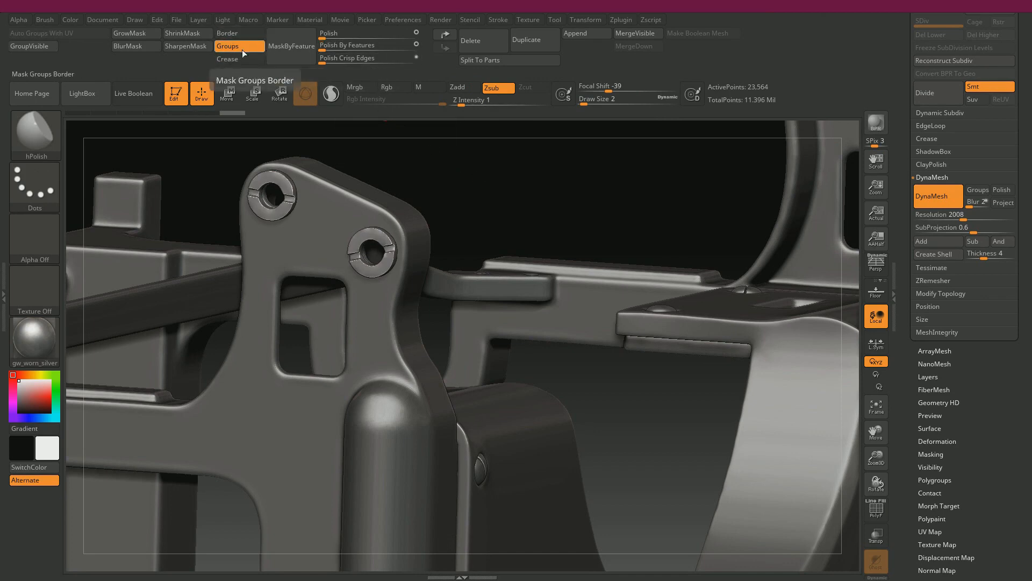
left_click(140, 33)
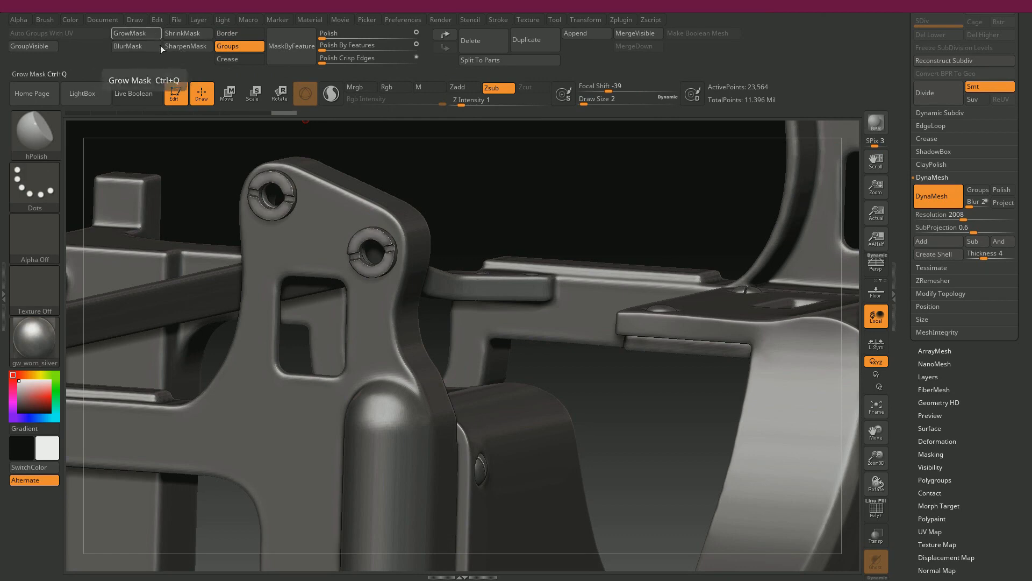
left_click(182, 49)
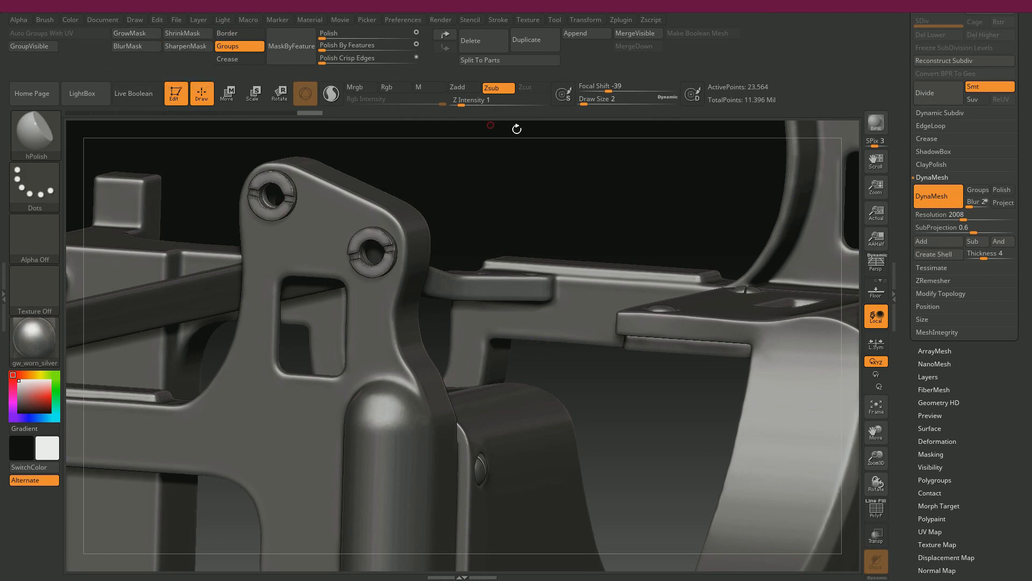
left_click(526, 178, "ctrl")
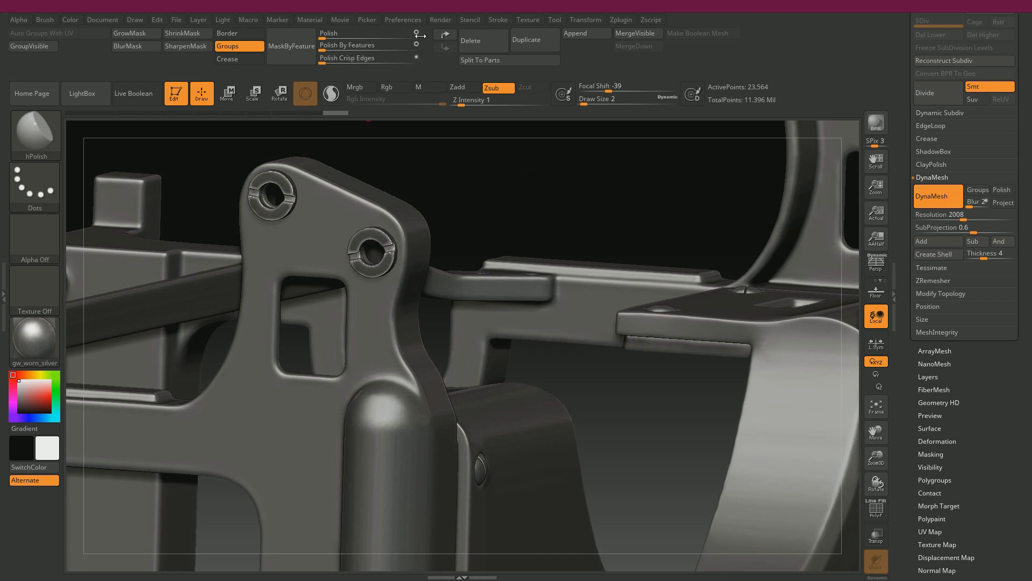
left_click(325, 38)
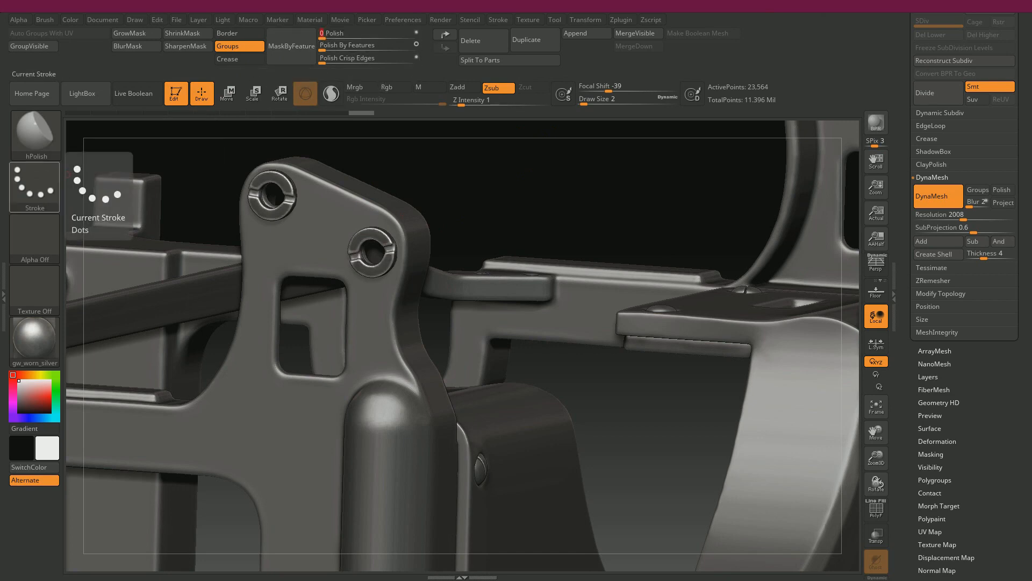
- Examine the Underwood typewriter reference photos and the polished rings on the frame's upright brackets
right_click_drag(0, 322, 593, 259)
scroll(423, 250, "down", 8)
middle_click_drag(340, 164, 598, 282)
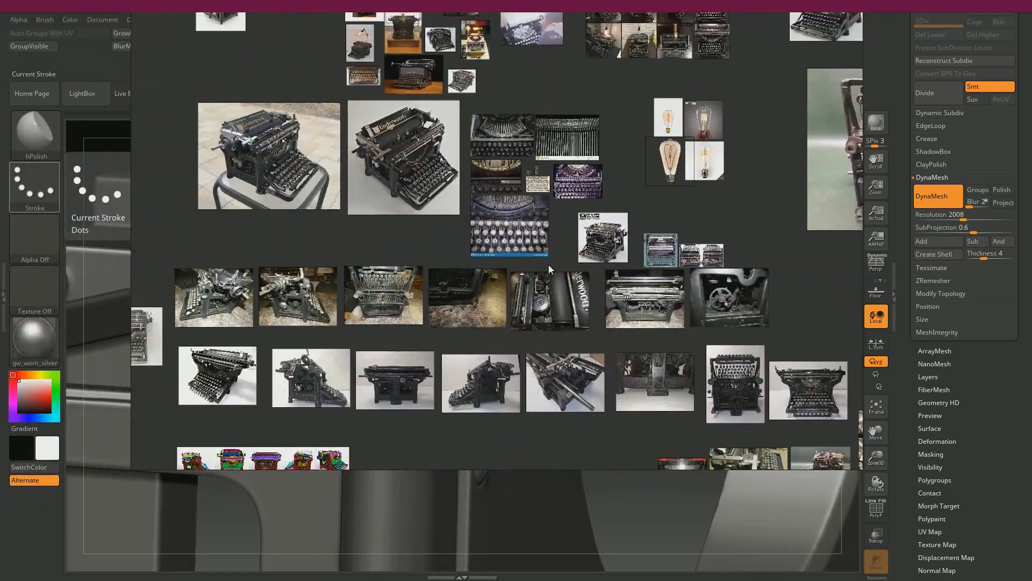
scroll(217, 135, "up", 8)
scroll(345, 223, "down", 12)
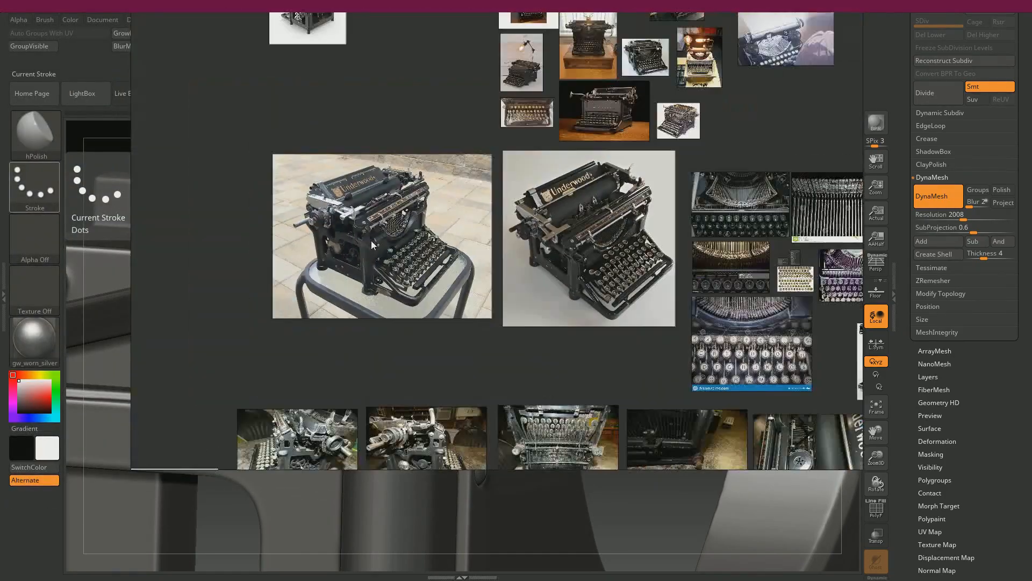
scroll(463, 308, "up", 10)
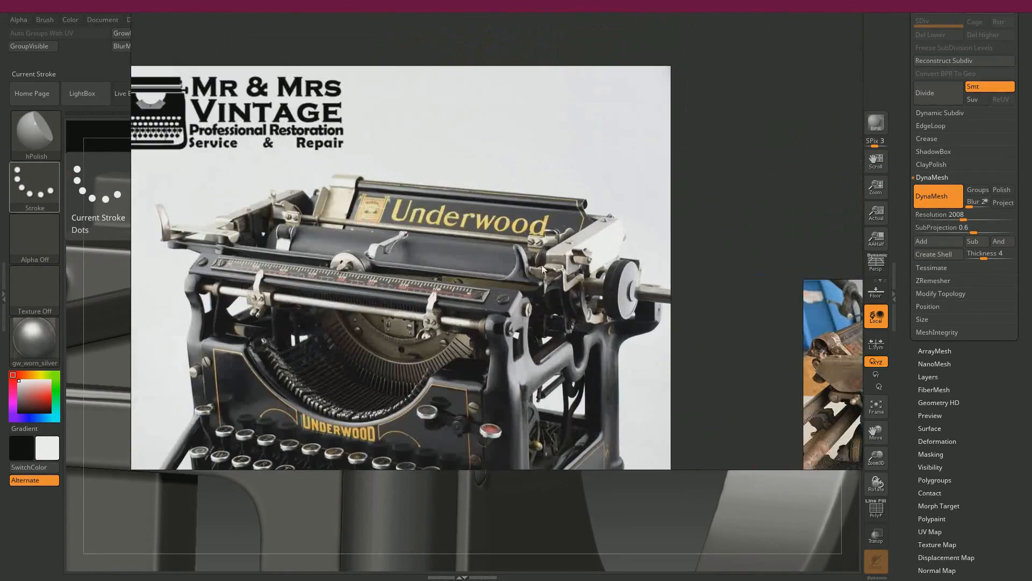
scroll(530, 321, "up", 5)
right_click_drag(451, 262, 368, 308)
middle_click_drag(395, 277, 620, 114)
right_click_drag(580, 171, 1, 196)
left_click_drag(540, 180, 617, 215)
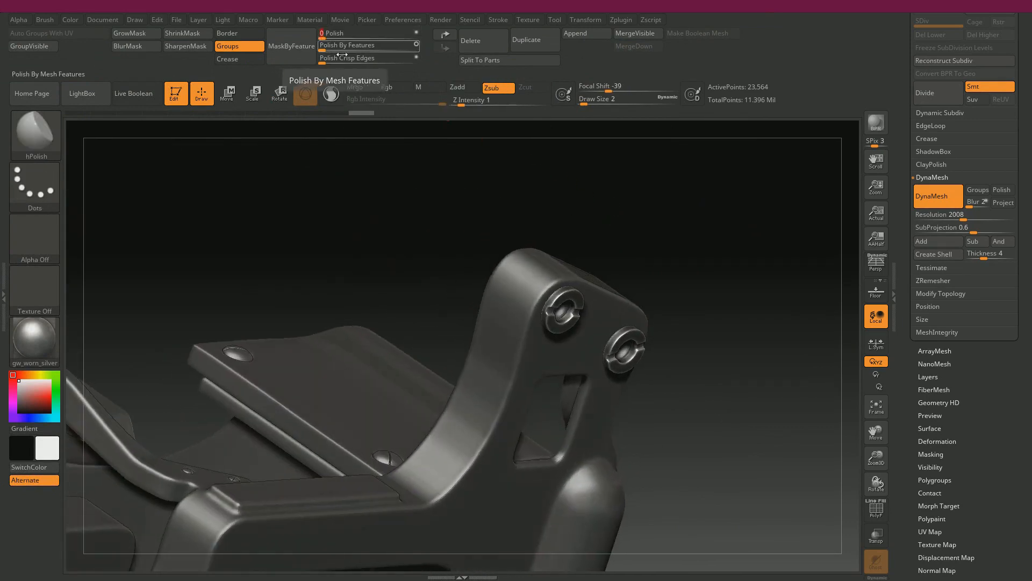
mouse_move(382, 189)
left_mouse_down()
mouse_move(346, 150)
mouse_move(384, 175)
left_mouse_up()
left_click_drag(490, 226, 444, 193, "alt")
key("space")
left_click_drag(580, 177, 667, 221)
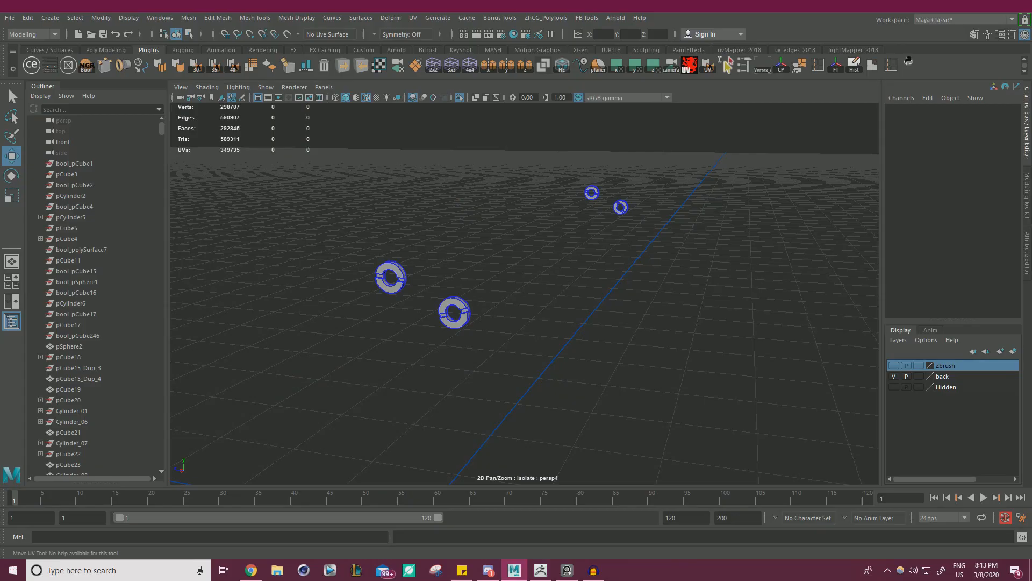
- Switch to Maya and add the slotted ring mesh to the Zbrush display layer
left_click(391, 267)
right_click(944, 368)
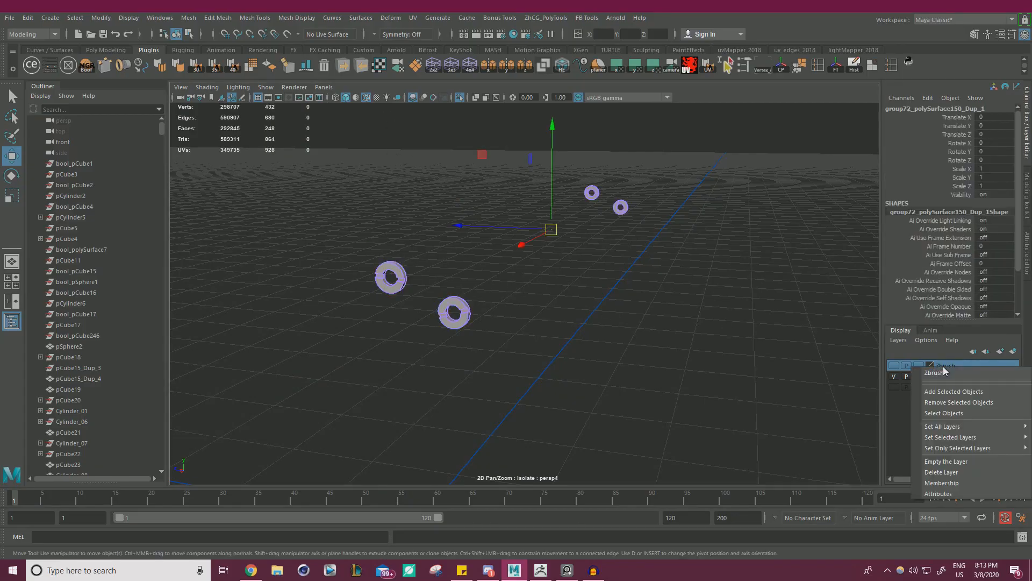
left_click(949, 392)
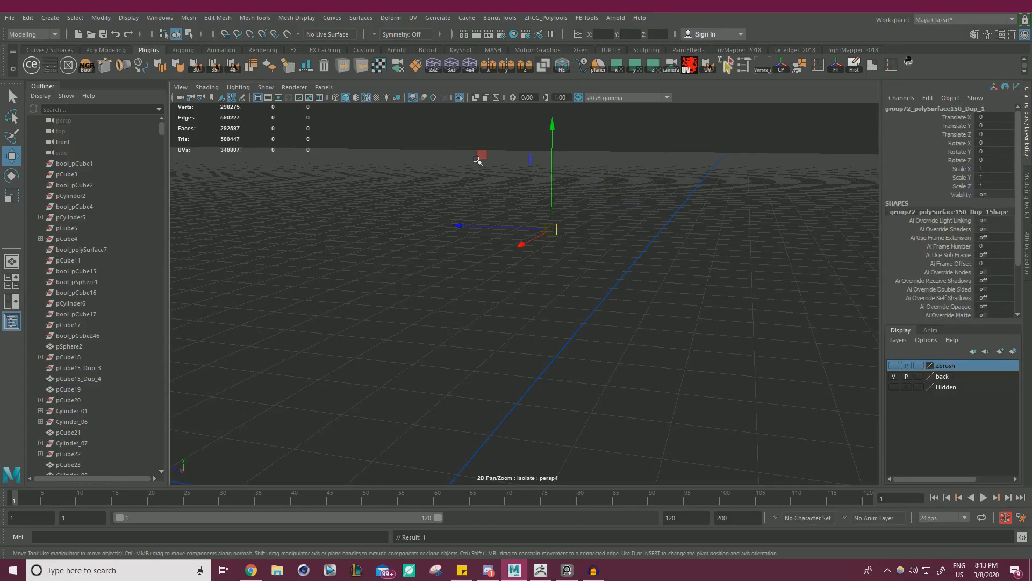
- Bring back the full typewriter view, select the cylindrical pins that sit in the bracket rings, and combine them into one mesh
left_click(460, 98)
left_click(387, 337)
left_click(263, 262, "shift")
scroll(269, 263, "down", 5)
left_click_drag(376, 290, 456, 332, "alt")
key("f")
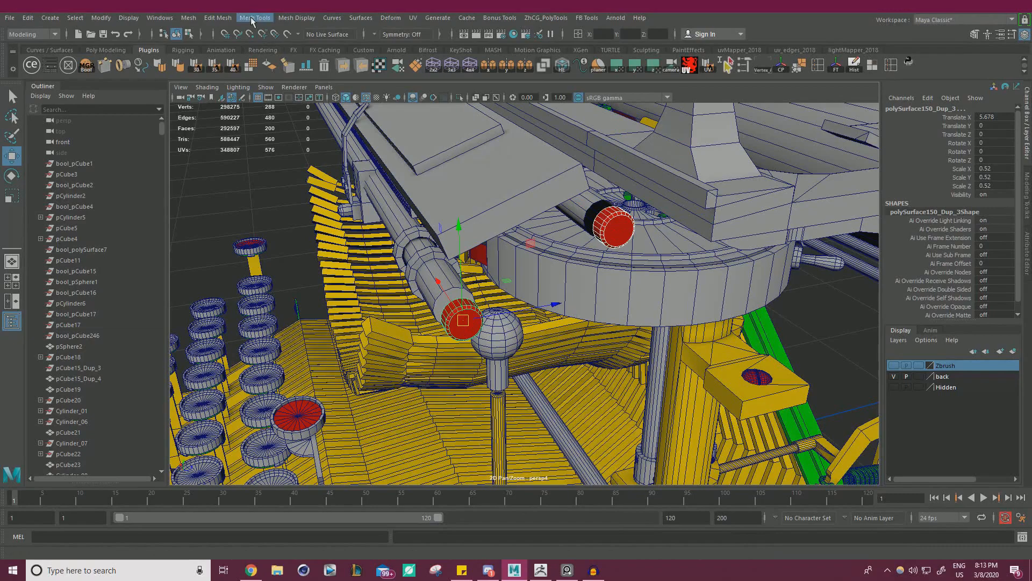
left_click(190, 19)
left_click(213, 57)
- Isolate the combined pins mesh in the viewport
scroll(350, 225, "down", 5)
left_click_drag(350, 226, 404, 201, "alt")
middle_click_drag(403, 201, 444, 225, "alt")
scroll(497, 207, "up", 4)
left_click_drag(443, 225, 603, 249, "alt")
left_click(462, 99)
right_click_drag(680, 197, 717, 185)
left_click(708, 269)
scroll(703, 300, "up", 6)
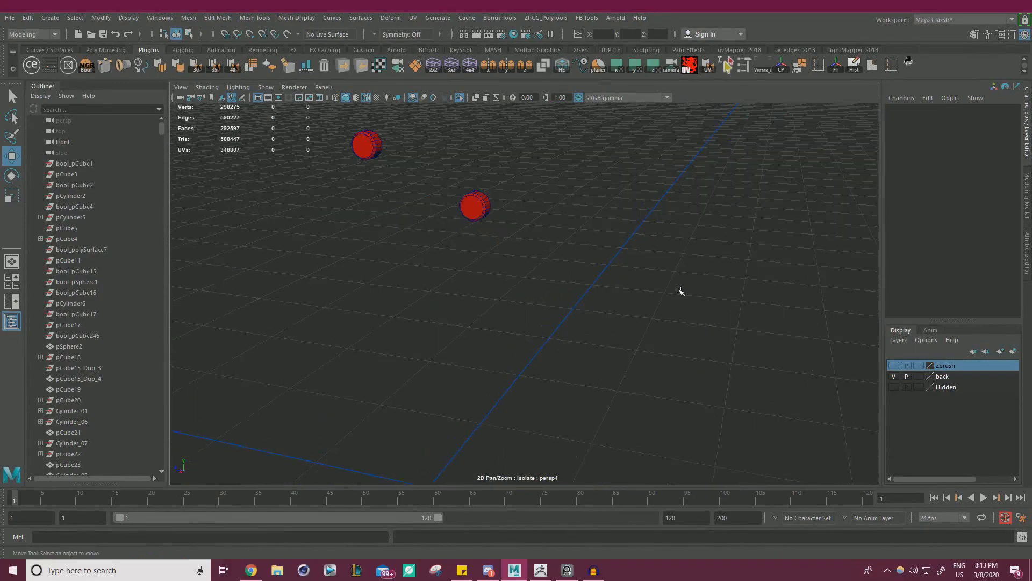
middle_click_drag(395, 304, 438, 368, "alt")
- Give the combined pins planar-projected UVs, cut their UV shells along the edge loops, and return to object selection
left_click(518, 287)
left_click(563, 71)
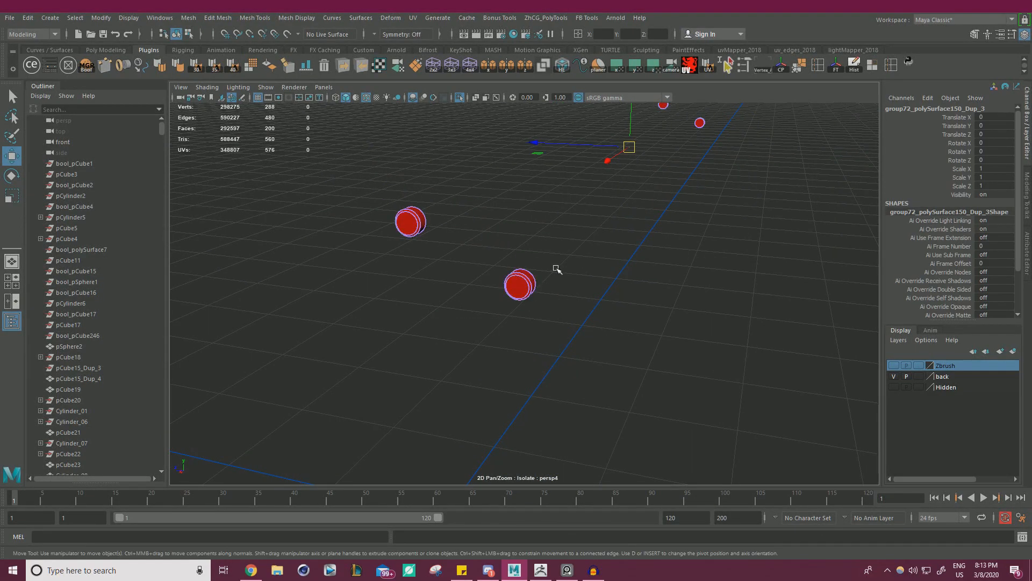
scroll(555, 269, "up", 8)
scroll(556, 275, "down", 6)
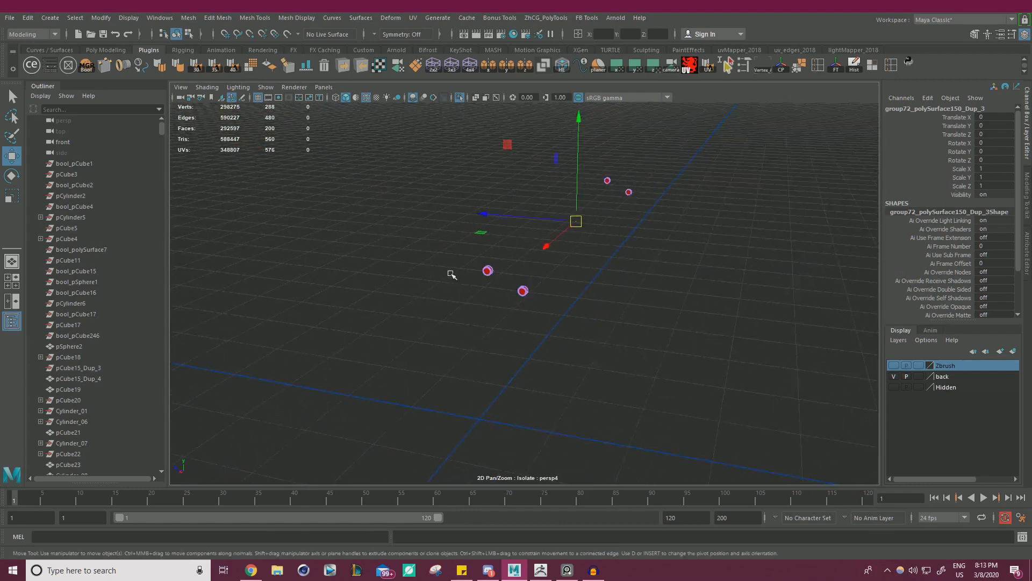
scroll(484, 267, "up", 4)
right_click_drag(580, 270, 450, 247, "alt")
middle_click_drag(449, 247, 428, 256, "alt")
left_click(557, 372)
left_click_drag(557, 372, 396, 256)
left_click(591, 375)
left_click_drag(543, 365, 414, 264)
right_click_drag(454, 260, 461, 299)
left_click_drag(318, 379, 581, 183)
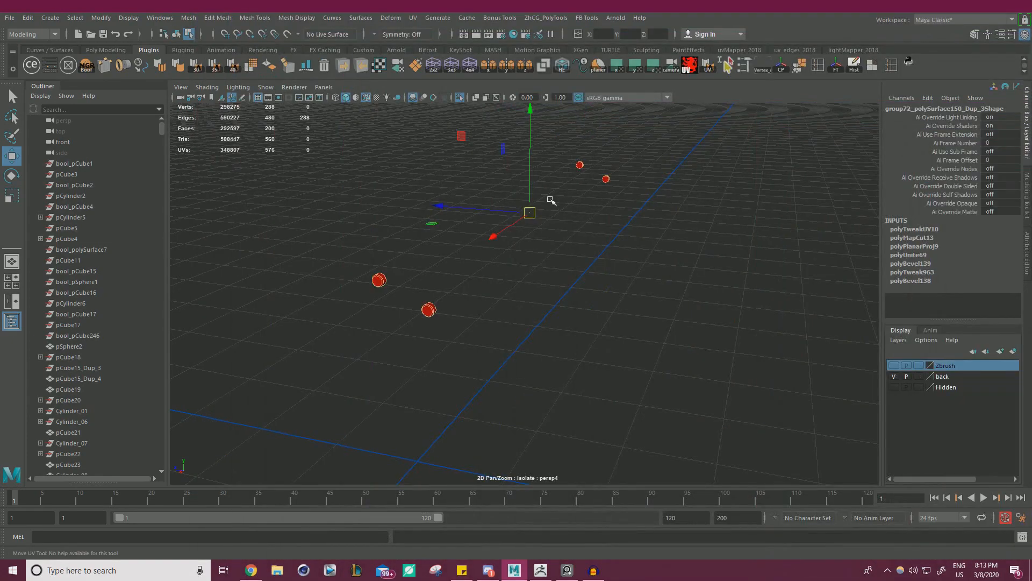
right_click_drag(518, 195, 565, 182)
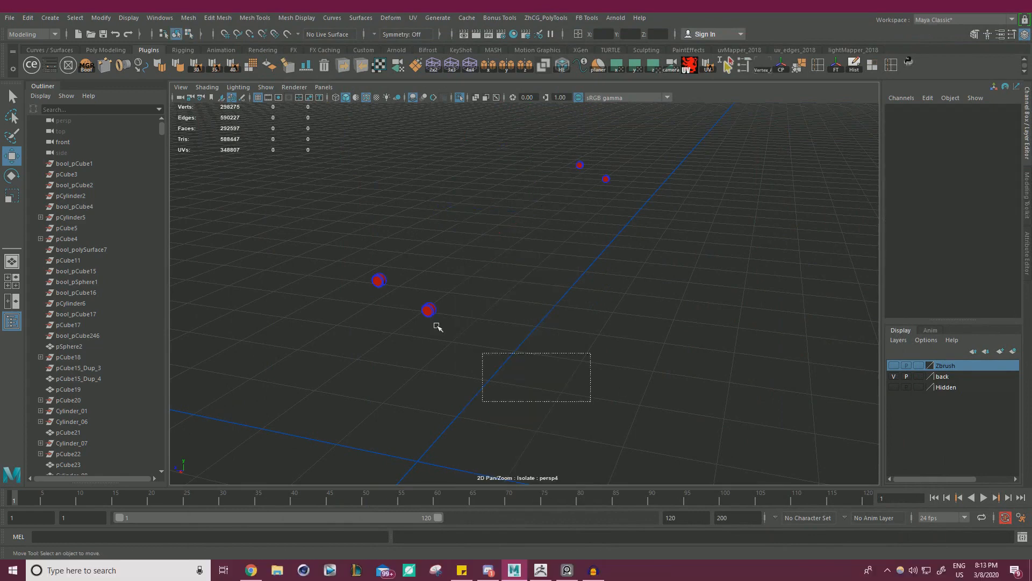
- Export the combined pins as temp_01.obj to the C:\temp meshes\ folder and switch to ZBrush
left_click(341, 67)
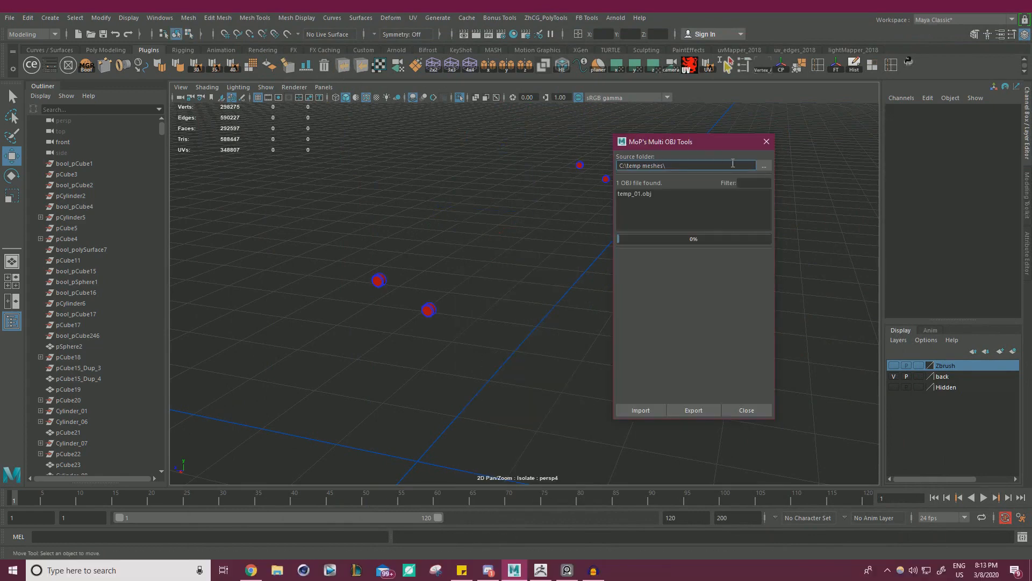
left_click(766, 143)
left_click(541, 569)
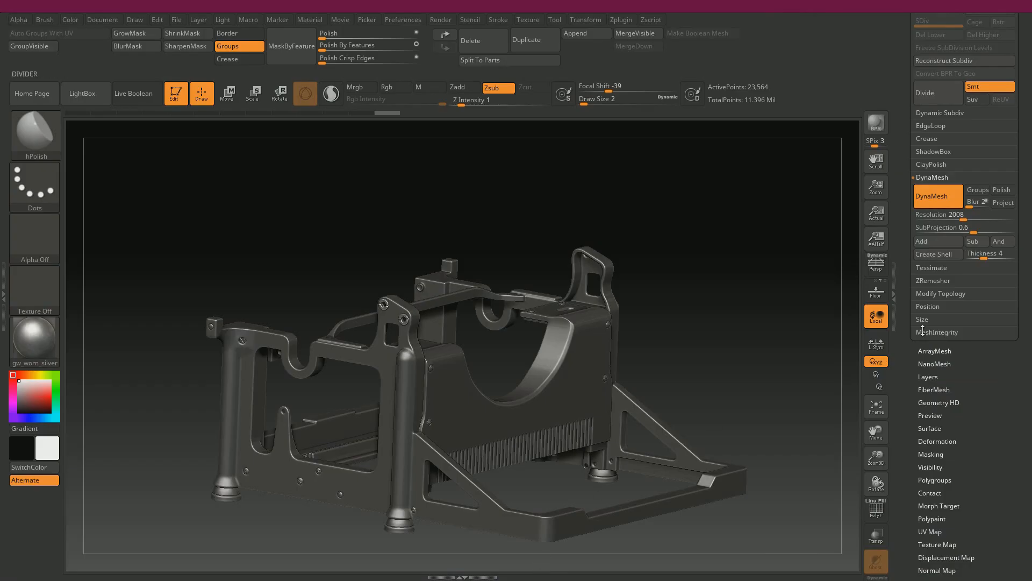
- Append a PolyMesh3D star as a new subtool and replace it by importing the pins from temp_01.obj
scroll(908, 177, "up", 5)
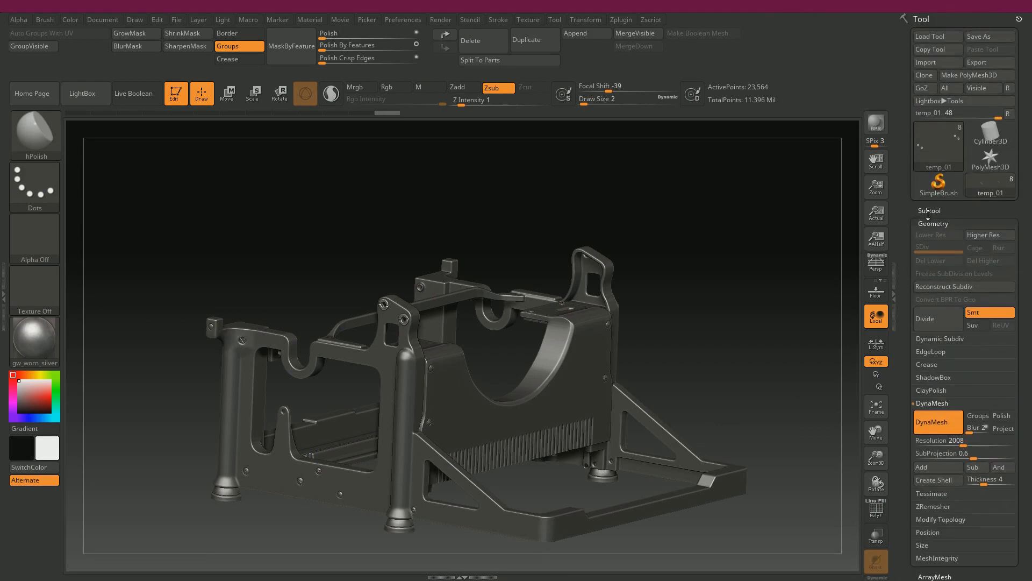
left_click(928, 211)
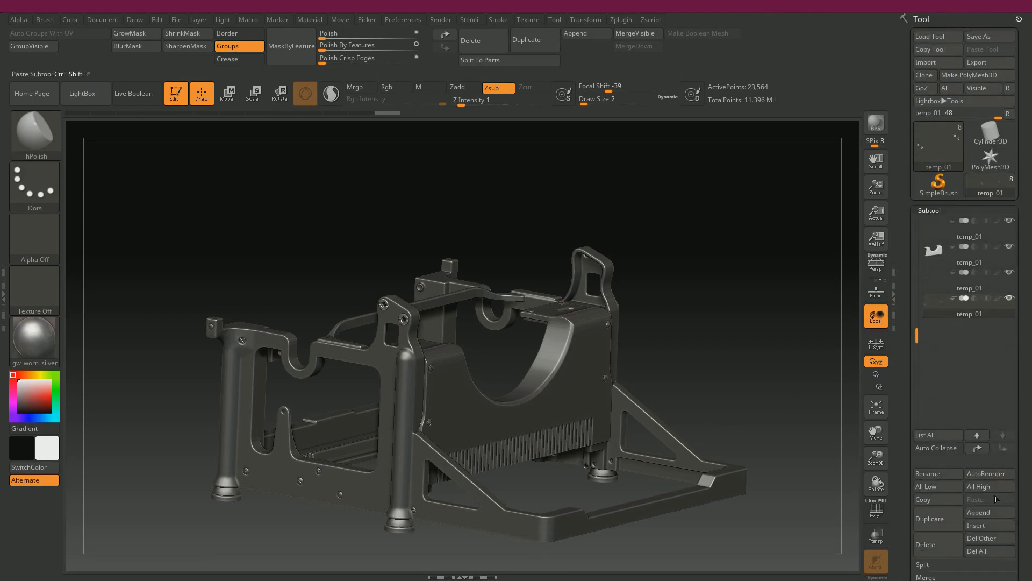
left_click(998, 513)
left_click(774, 377)
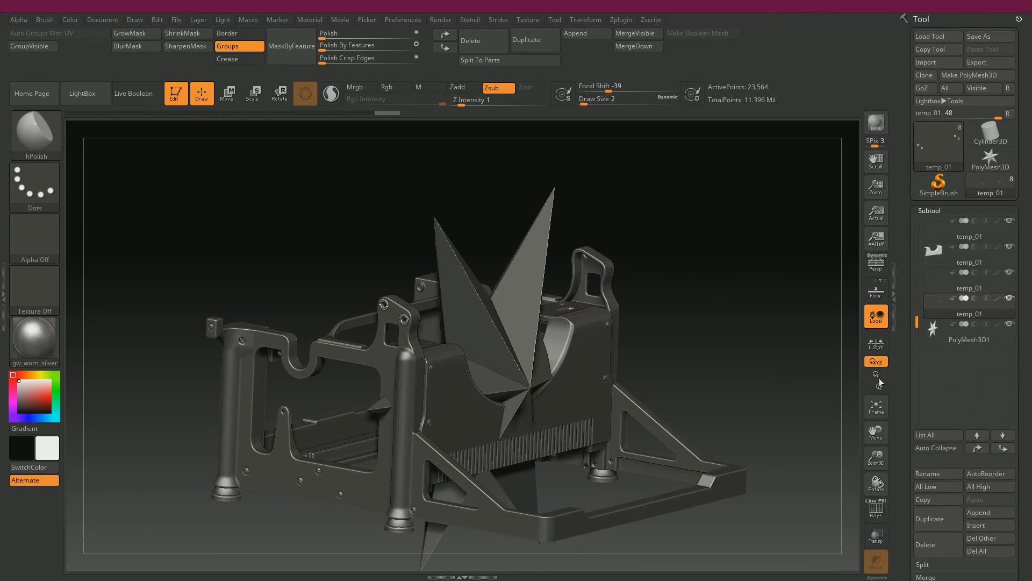
left_click(942, 339)
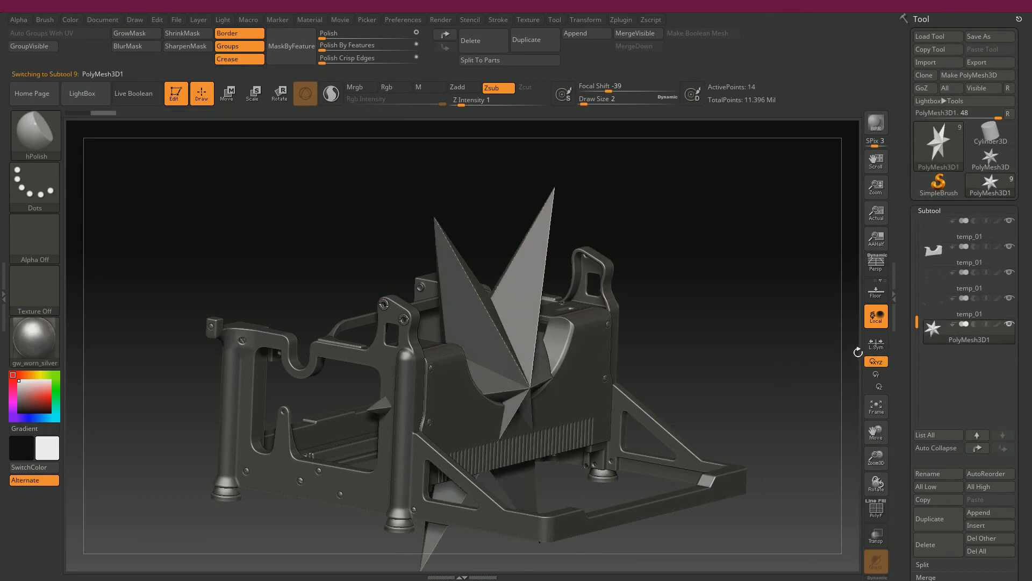
scroll(903, 427, "down", 10)
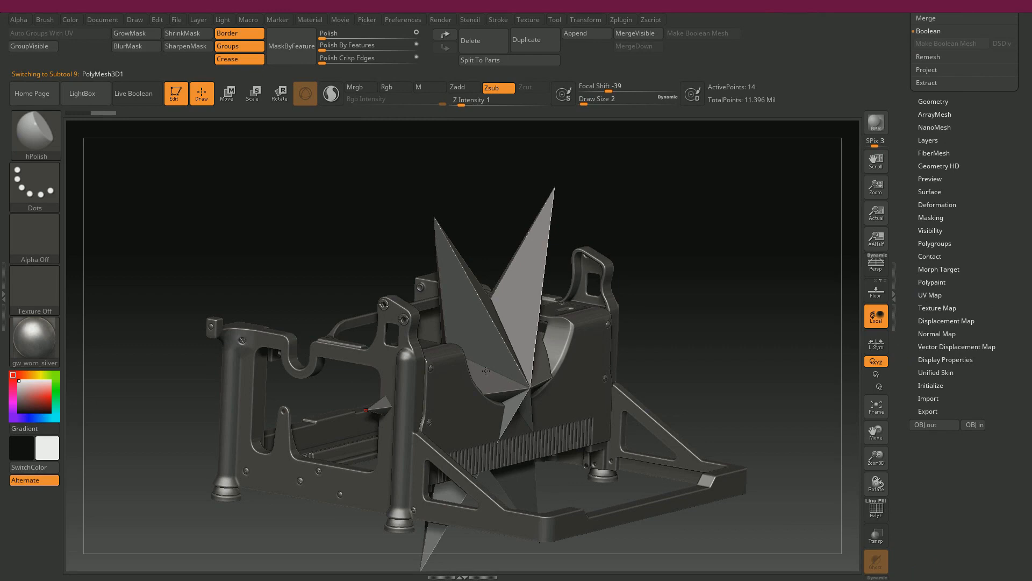
left_click(974, 426)
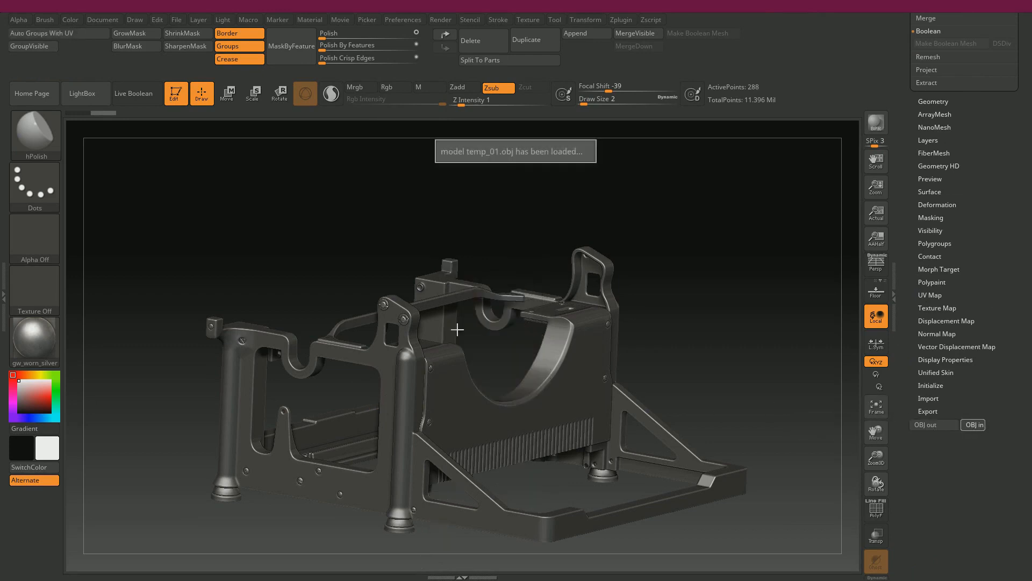
- Create polygroups on the imported pins from their UVs and check the groups in the polyframe
scroll(912, 323, "up", 10)
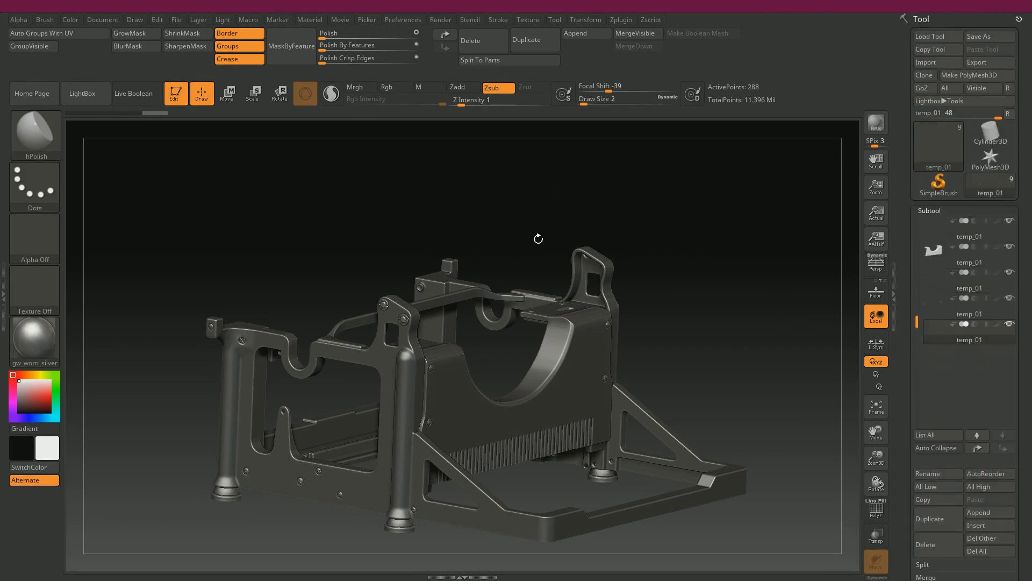
right_click_drag(561, 188, 668, 261, "ctrl")
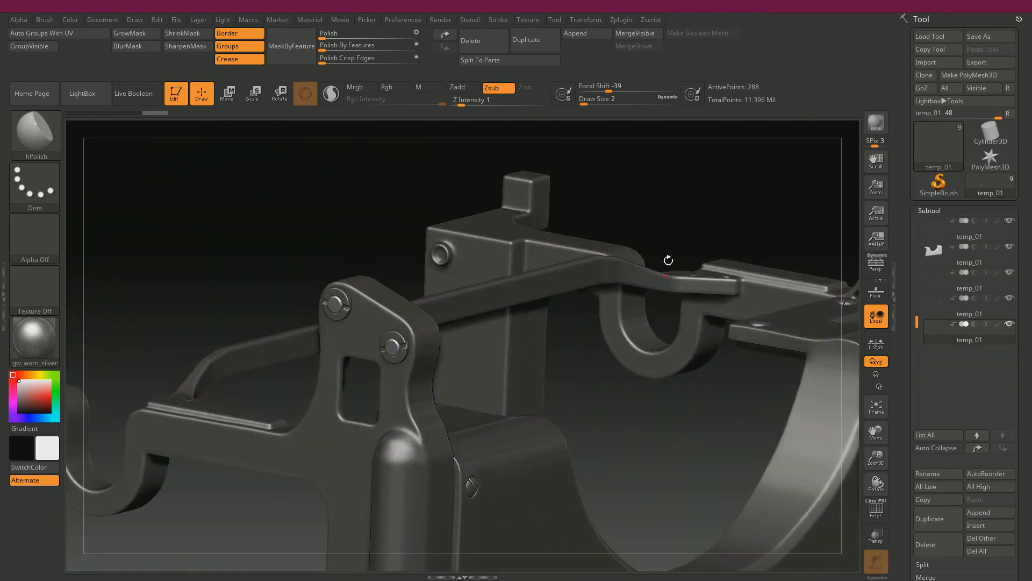
right_click_drag(686, 198, 682, 198)
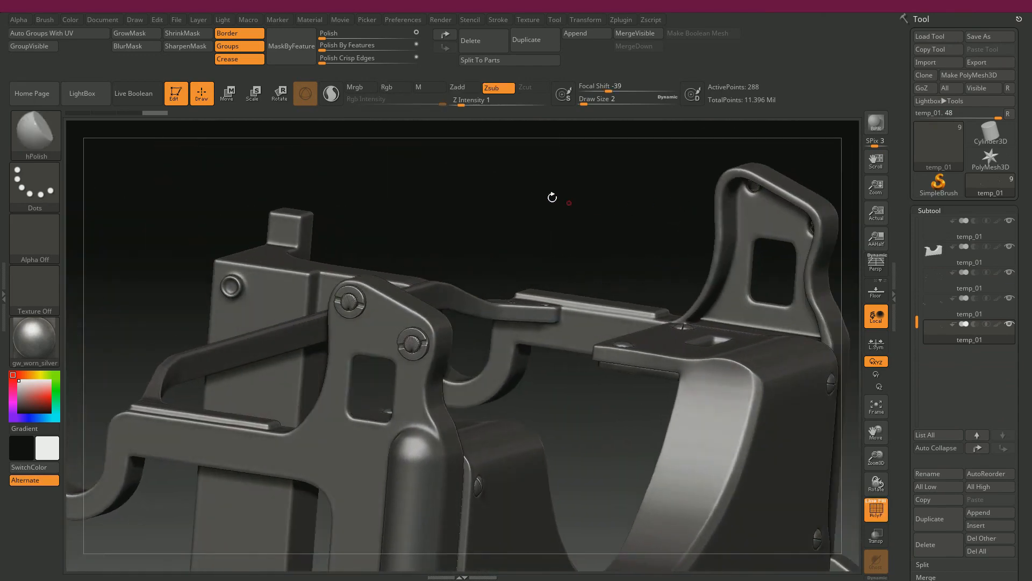
left_click(70, 42)
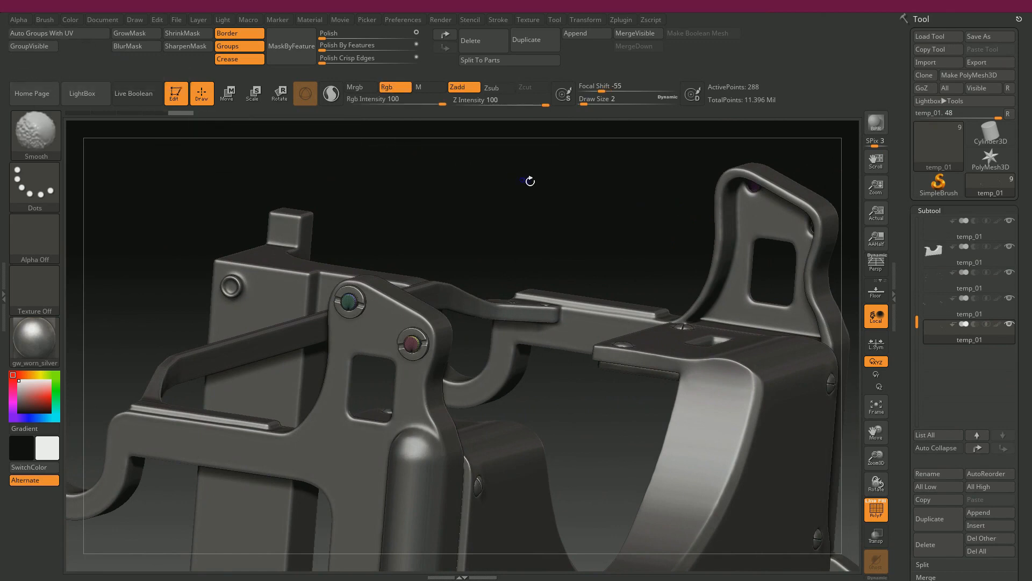
key("shift+f")
- DynaMesh the pins subtool at resolution 2592
left_click_drag(903, 499, 911, 422)
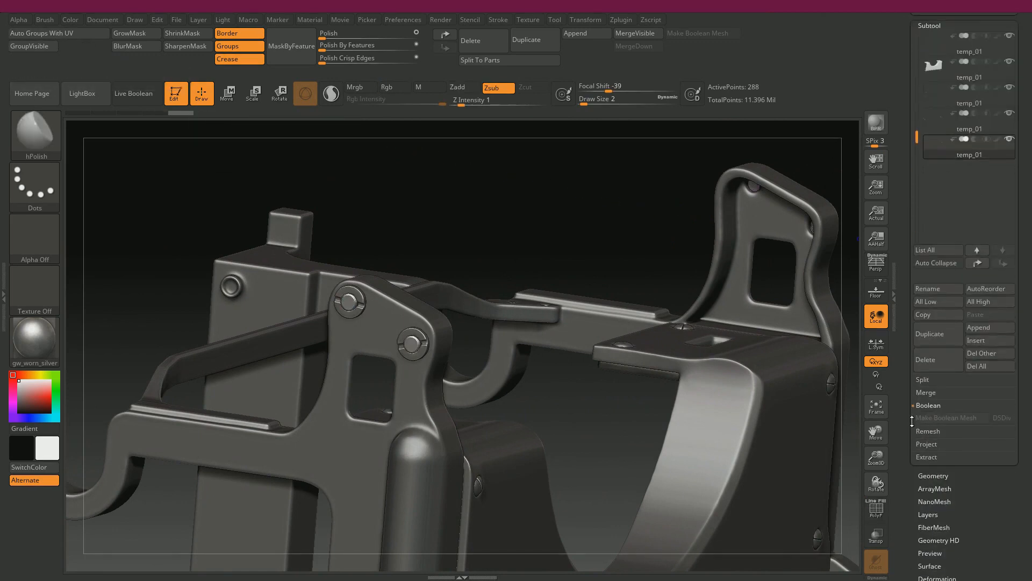
left_click(926, 477)
left_click_drag(924, 302, 977, 318)
left_click(945, 297)
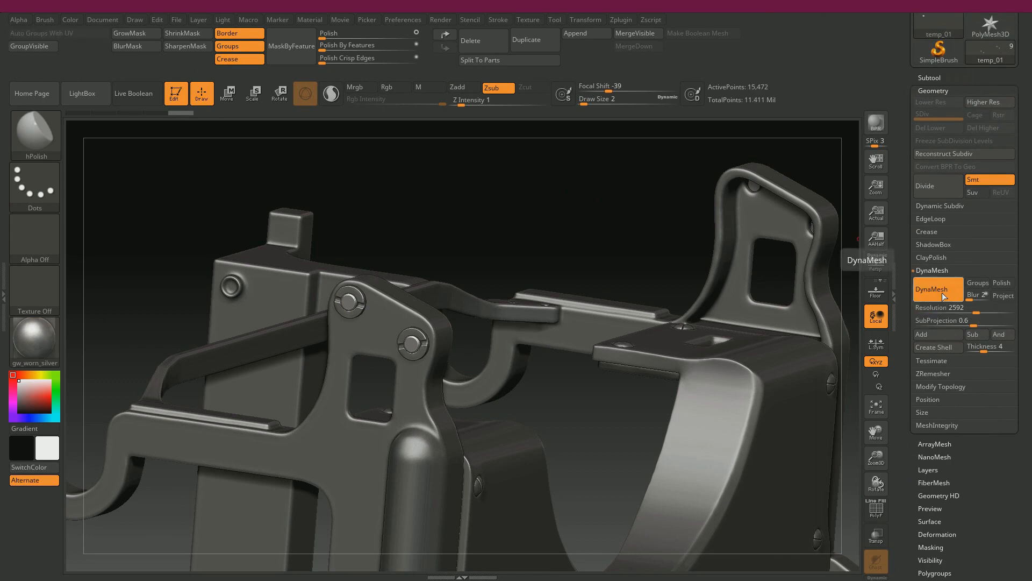
- Switch the Polish By Features mode to the open circle and apply it to the pins
left_click_drag(569, 193, 570, 196)
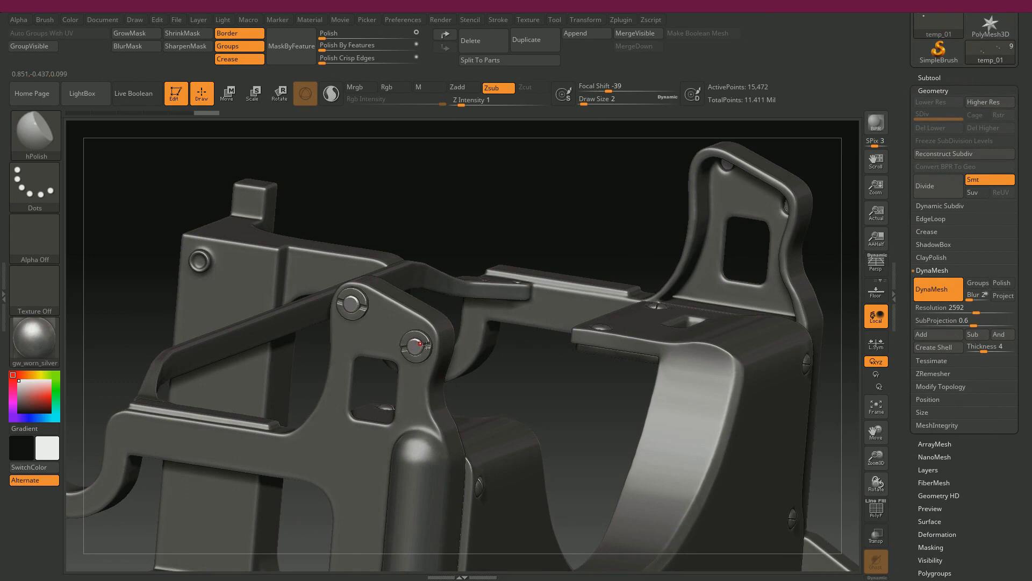
left_click_drag(545, 410, 537, 449, "alt")
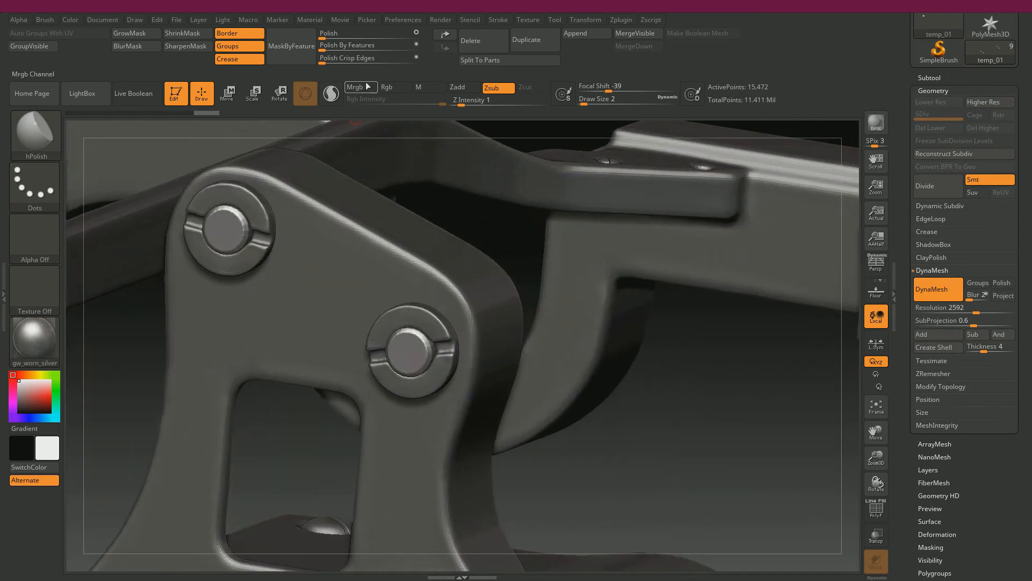
left_click(415, 46)
left_click(337, 47)
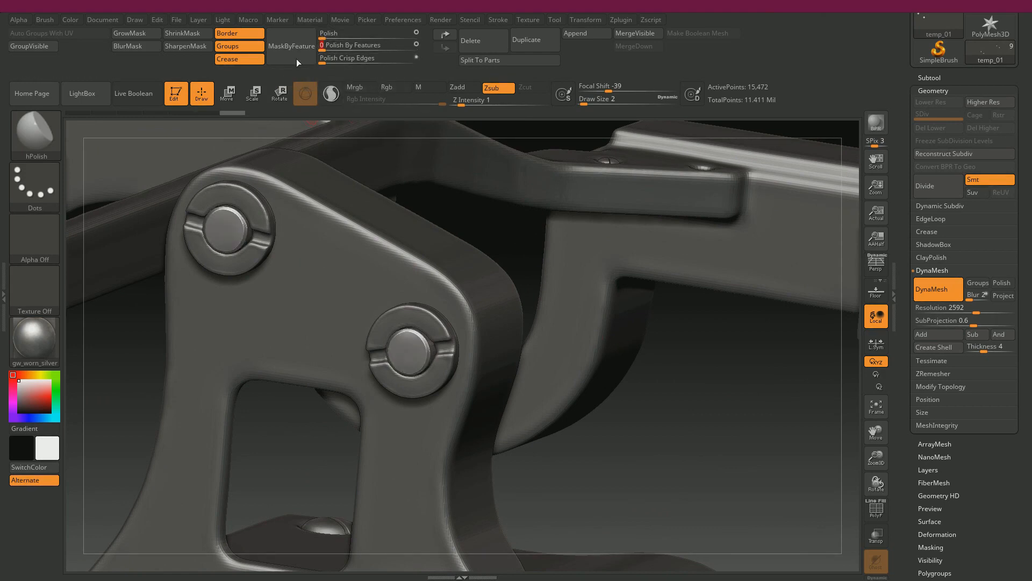
- Polish the pins' edges with feature masking limited to Groups, Border and Crease turned off, and quick-save the project
left_click(248, 34)
left_click(246, 58)
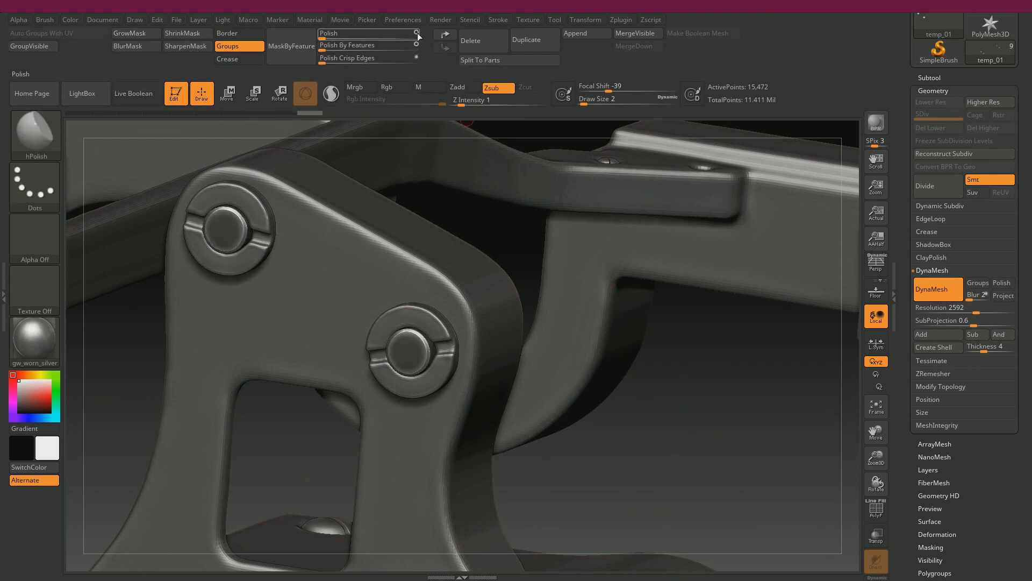
left_click_drag(324, 37, 324, 41)
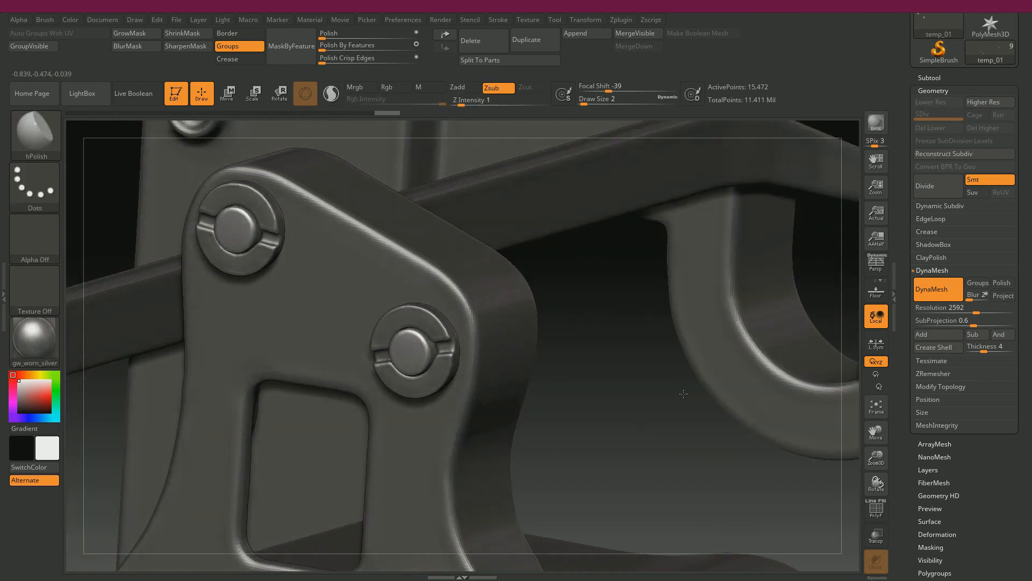
key("ctrl")
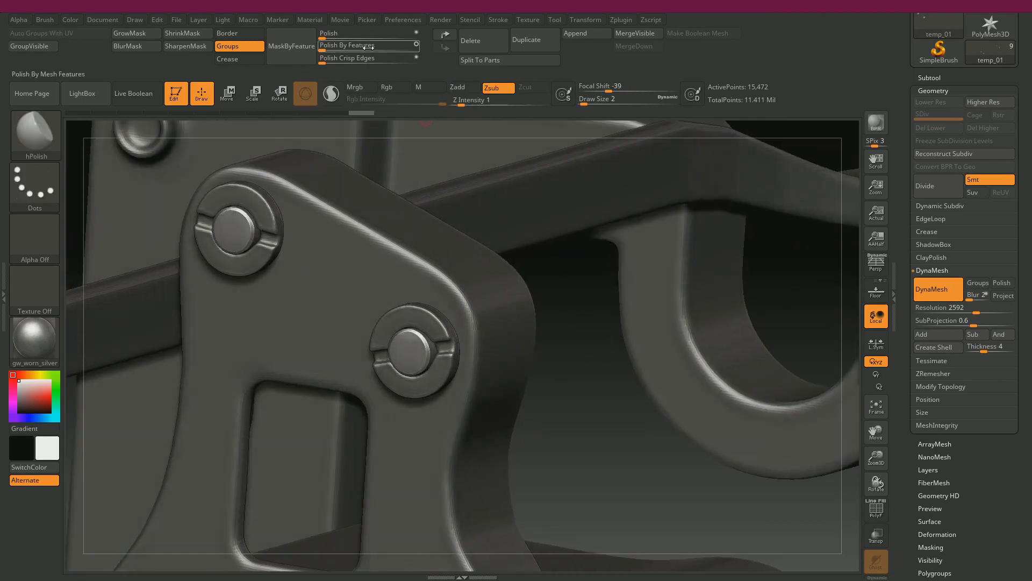
key("ctrl+s")
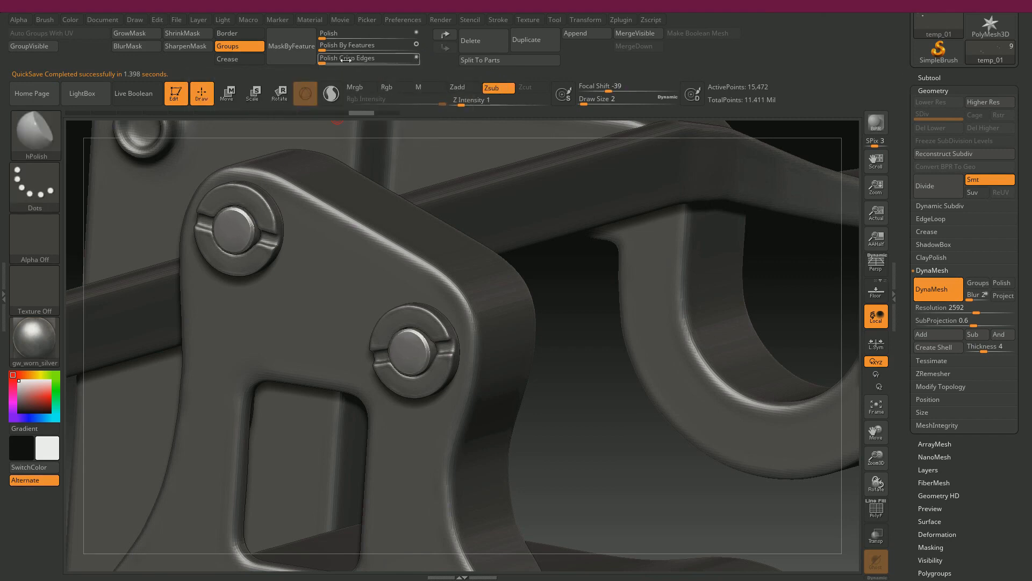
- Try Polish Crisp Edges on the pins
left_click_drag(329, 64, 331, 65)
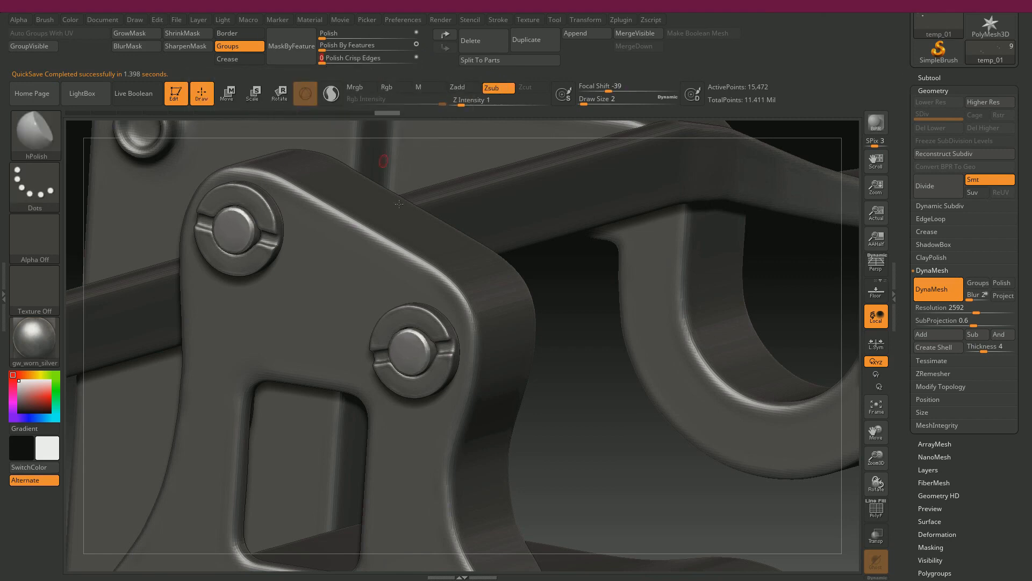
left_click_drag(565, 383, 565, 357)
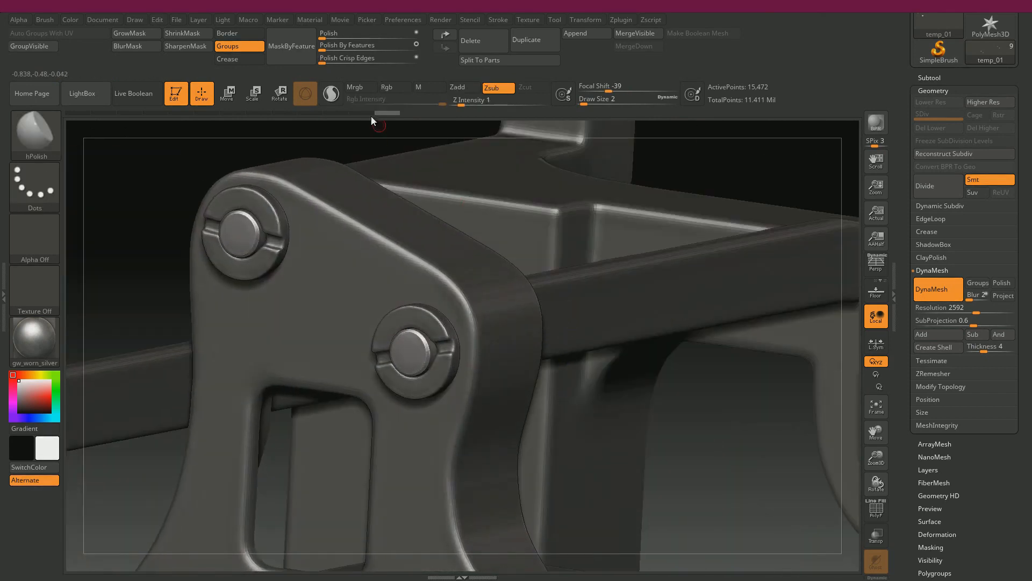
left_click_drag(322, 58, 349, 68)
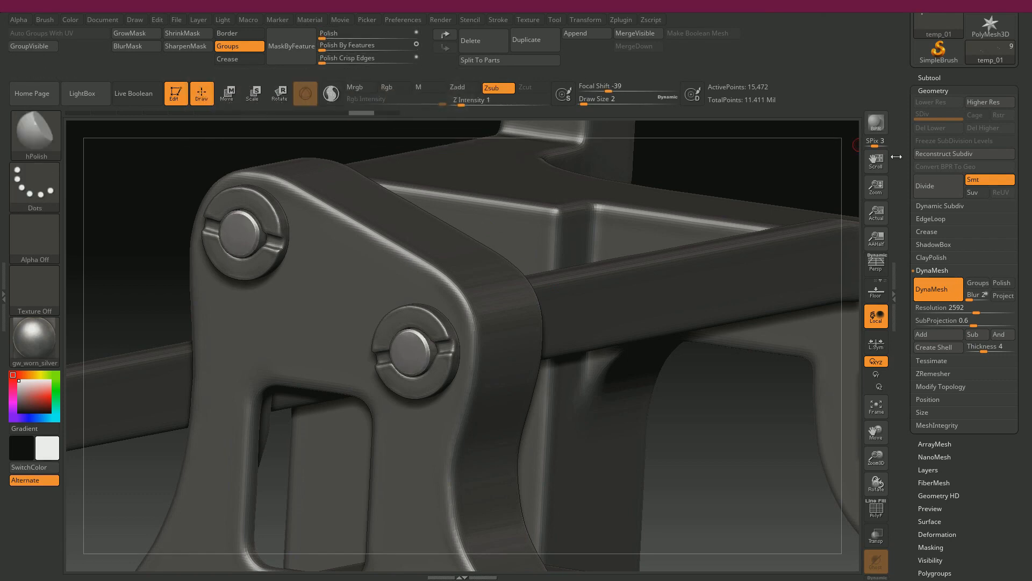
- Subdivide the pins once to SDiv 2, apply Polish, and check them on the whole frame
left_click(938, 192)
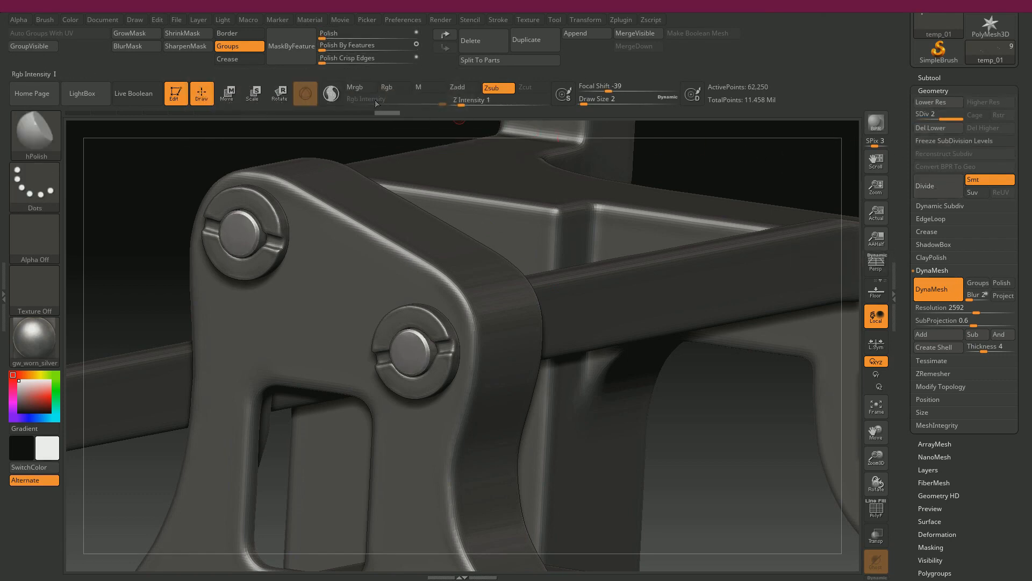
left_click(322, 39)
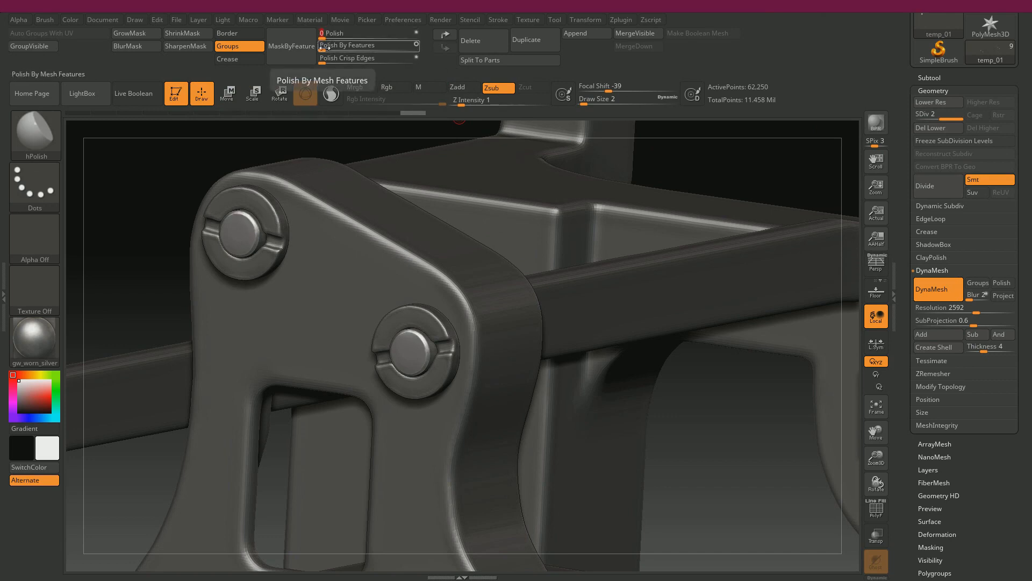
left_click_drag(722, 172, 728, 194)
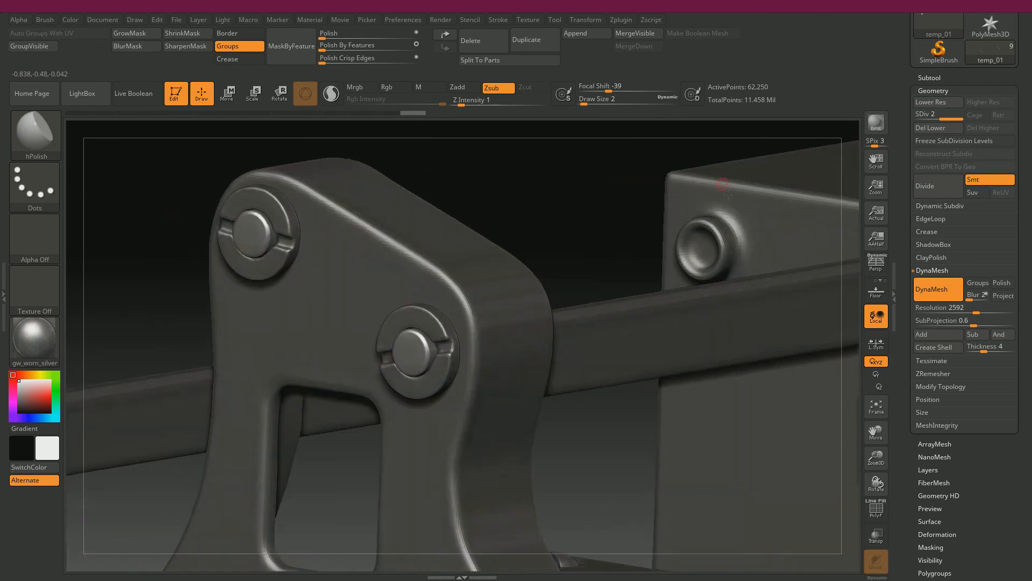
left_click_drag(564, 234, 492, 102, "alt")
left_click_drag(668, 165, 628, 80, "alt")
left_click_drag(721, 270, 704, 249)
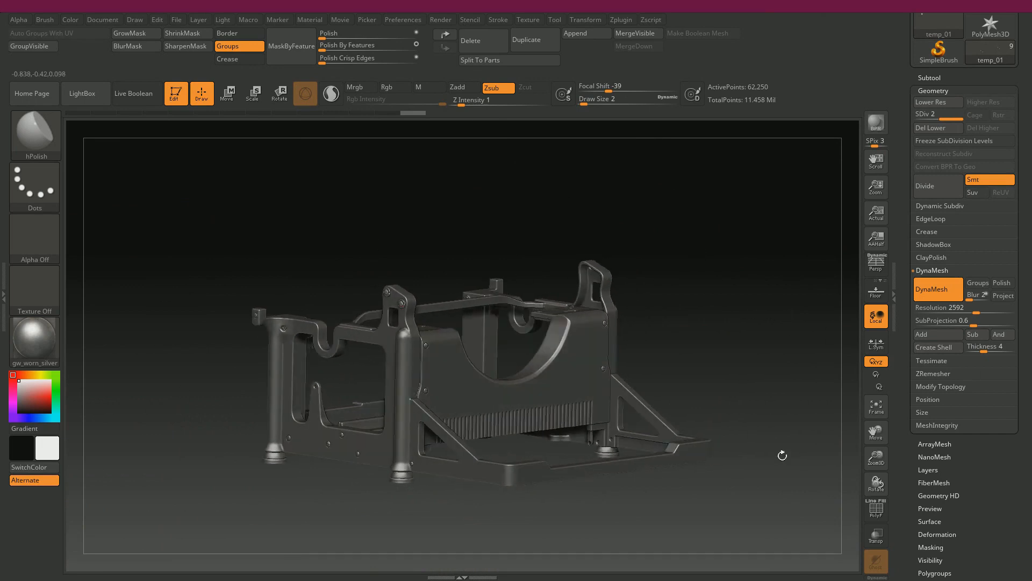
left_click_drag(732, 316, 633, 264)
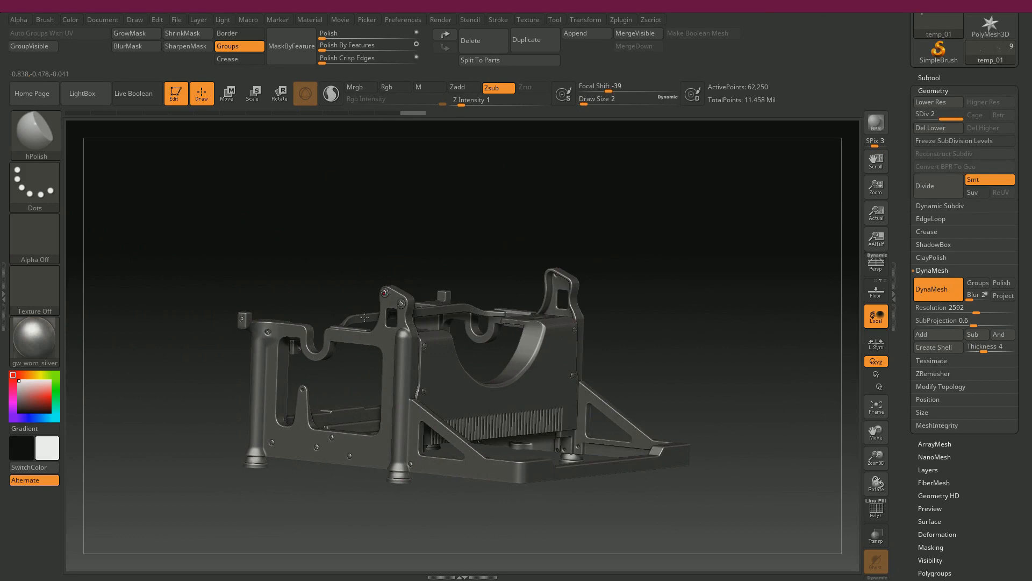
- Switch to Maya, select all four pins and add them to the Zbrush display layer
left_click(921, 78)
mouse_move(941, 122)
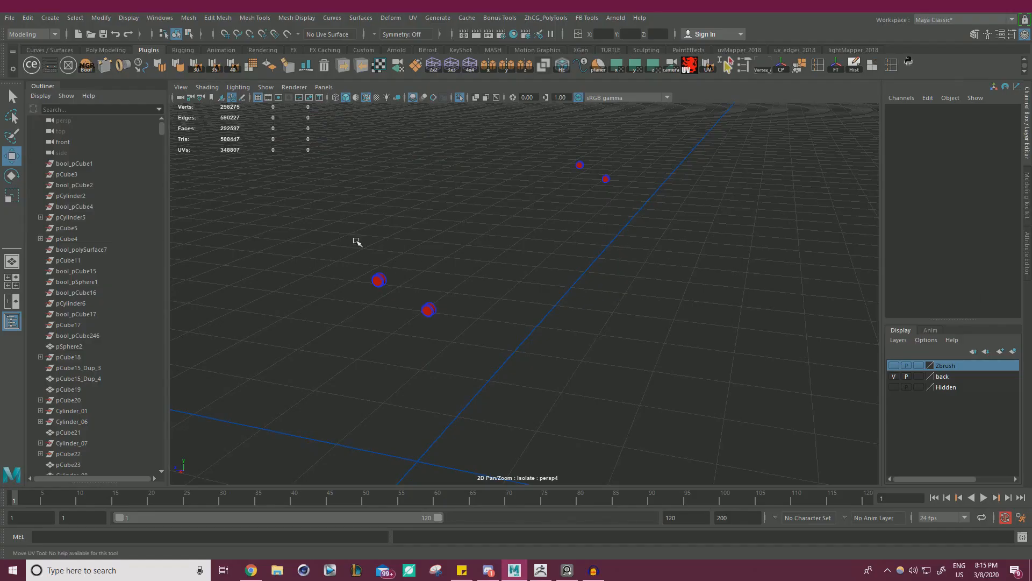
left_click_drag(357, 243, 455, 334)
right_click(947, 370)
left_click(949, 393)
- Leave the isolated view to show the whole typewriter and select the large domed disc on its side
left_click(460, 97)
right_click_drag(514, 154, 409, 177, "alt")
left_click_drag(635, 209, 580, 199, "alt")
right_click_drag(645, 210, 796, 206, "alt")
right_click_drag(723, 242, 640, 239, "alt")
left_click_drag(629, 188, 763, 188, "alt")
right_click_drag(606, 205, 823, 231, "alt")
middle_click_drag(387, 293, 485, 303, "alt")
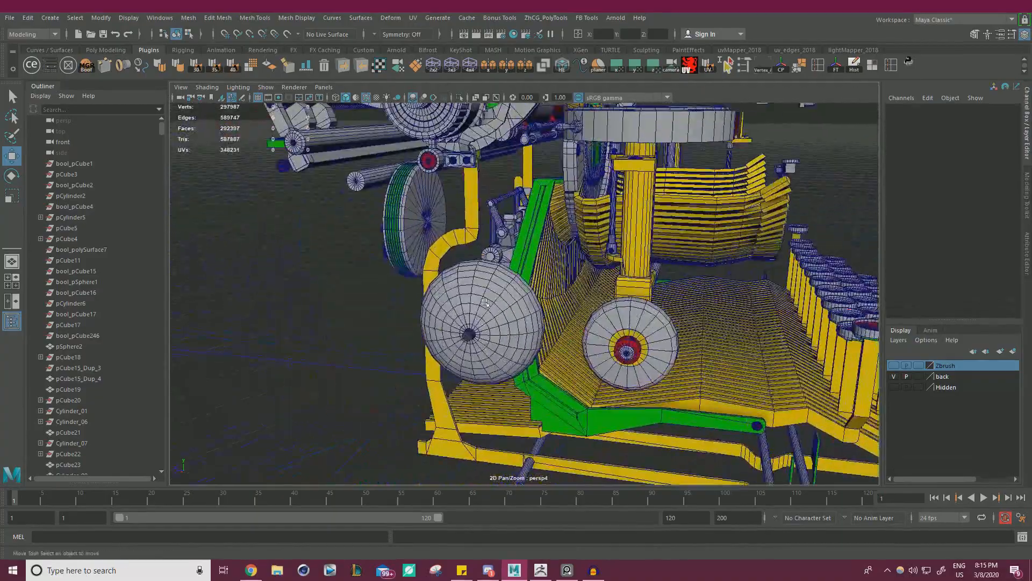
left_click(468, 336)
- Frame the selected domed disc and isolate it in the viewport
right_click_drag(472, 338, 398, 329, "alt")
left_click_drag(398, 329, 599, 317, "alt")
right_click_drag(484, 309, 524, 305, "alt")
left_click_drag(524, 305, 555, 303, "alt")
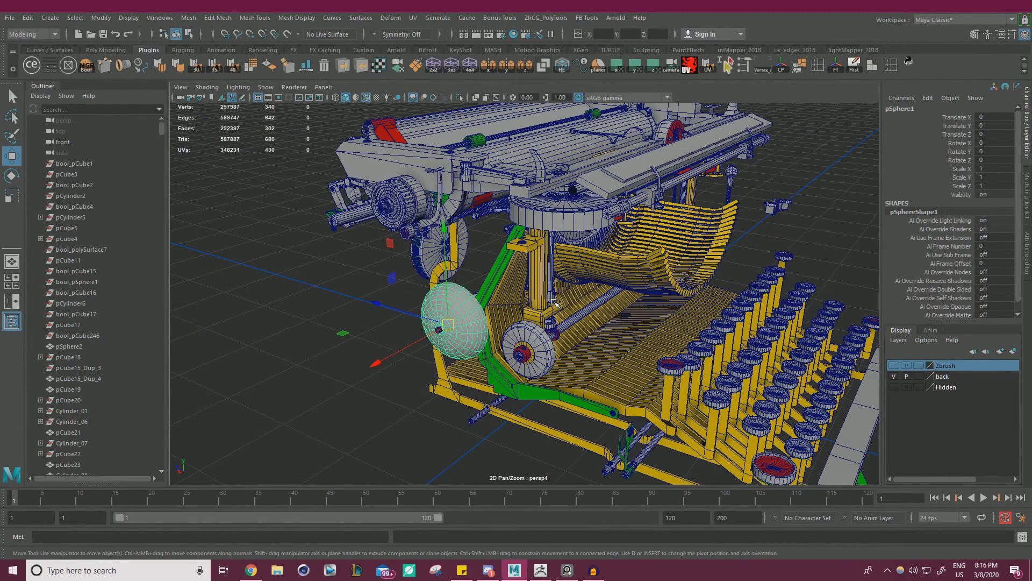
right_click_drag(517, 236, 388, 272, "alt")
middle_click_drag(388, 271, 443, 297, "alt")
left_click_drag(532, 196, 588, 185, "alt")
right_click_drag(587, 185, 552, 200, "alt")
mouse_move(552, 200)
left_mouse_down("alt")
mouse_move(693, 174)
mouse_move(554, 207)
left_mouse_up("alt")
right_click_drag(554, 207, 694, 269, "alt")
middle_click_drag(694, 269, 635, 238, "alt")
left_click_drag(633, 237, 566, 248, "alt")
right_click_drag(566, 249, 590, 304, "alt")
key("f")
mouse_move(590, 304)
left_mouse_down("alt")
mouse_move(505, 297)
mouse_move(570, 268)
mouse_move(591, 299)
left_mouse_up("alt")
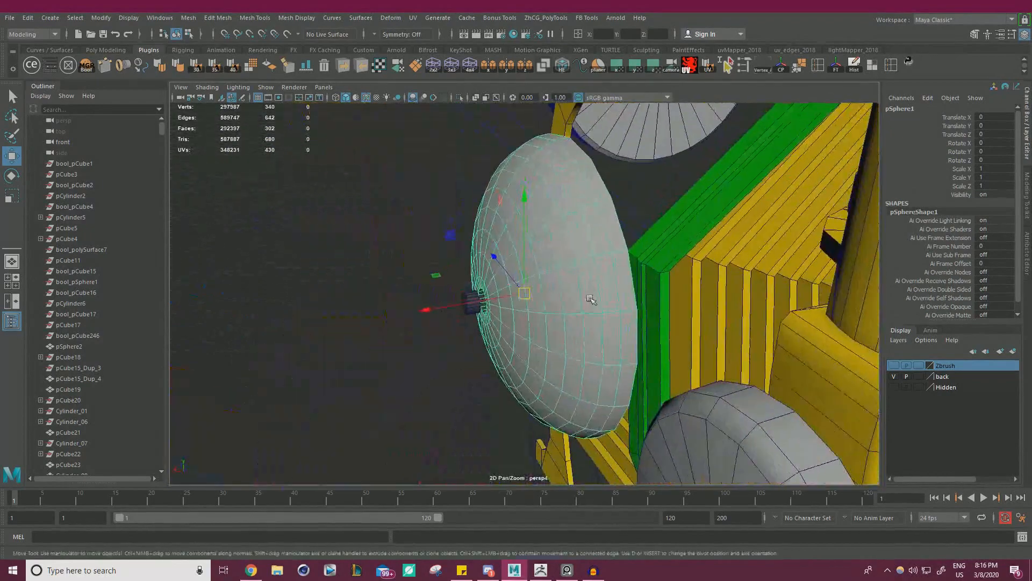
left_click(459, 97)
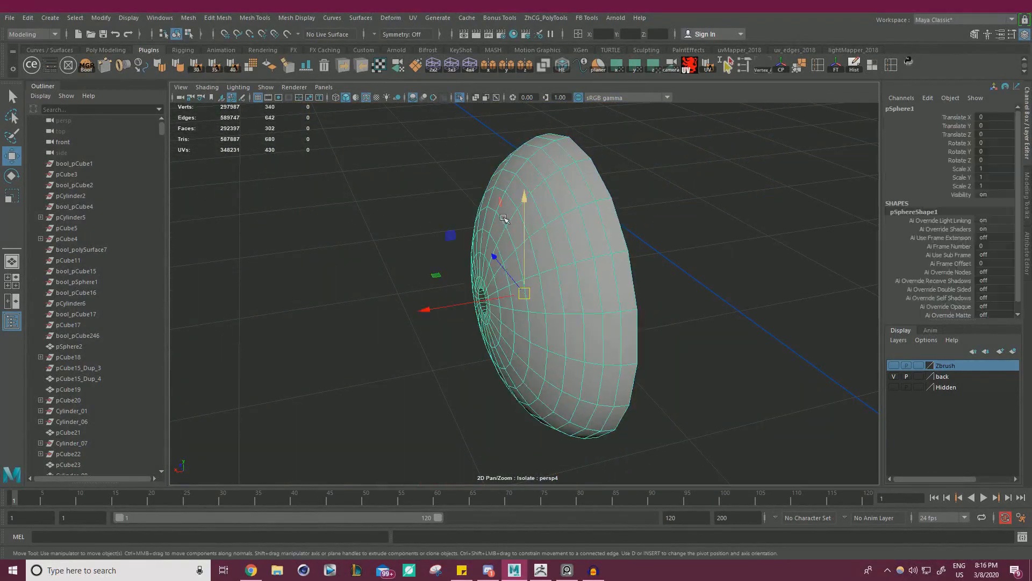
- Examine the dome inside and outside with only its hard edges displayed, and restore the full wireframe
left_click(564, 71)
mouse_move(663, 184)
left_mouse_down("alt")
mouse_move(488, 173)
mouse_move(420, 206)
mouse_move(636, 286)
mouse_move(717, 285)
mouse_move(546, 289)
mouse_move(690, 201)
mouse_move(601, 189)
left_mouse_up("alt")
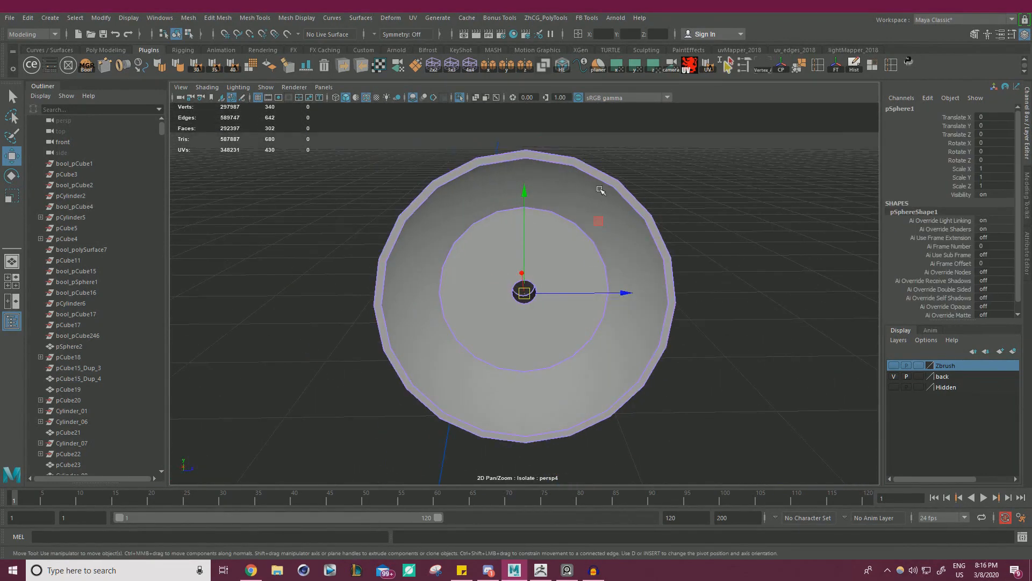
left_click_drag(517, 157, 484, 113, "alt")
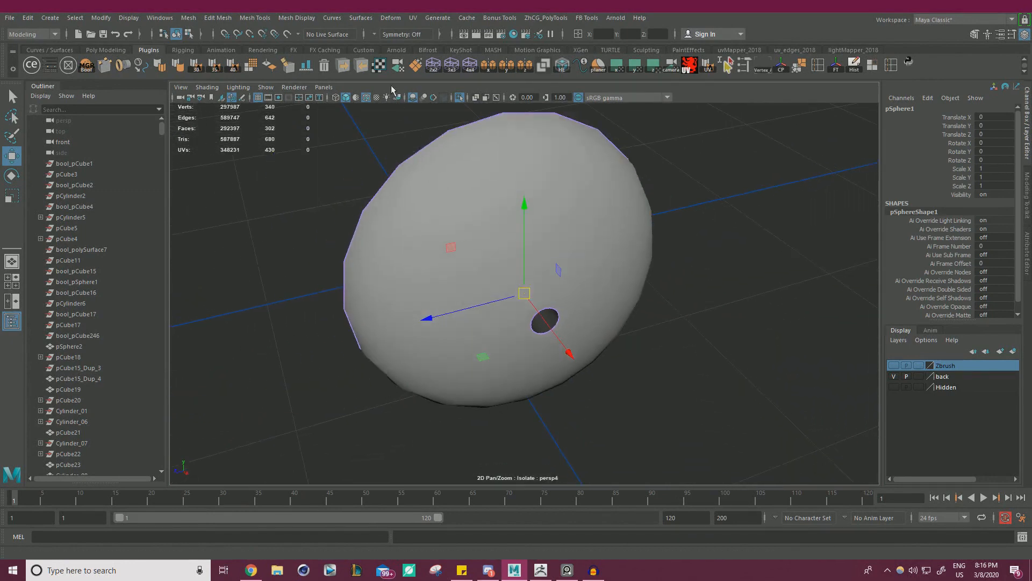
left_click(560, 70)
left_click_drag(702, 219, 689, 196, "alt")
left_click(716, 221)
left_click(562, 207)
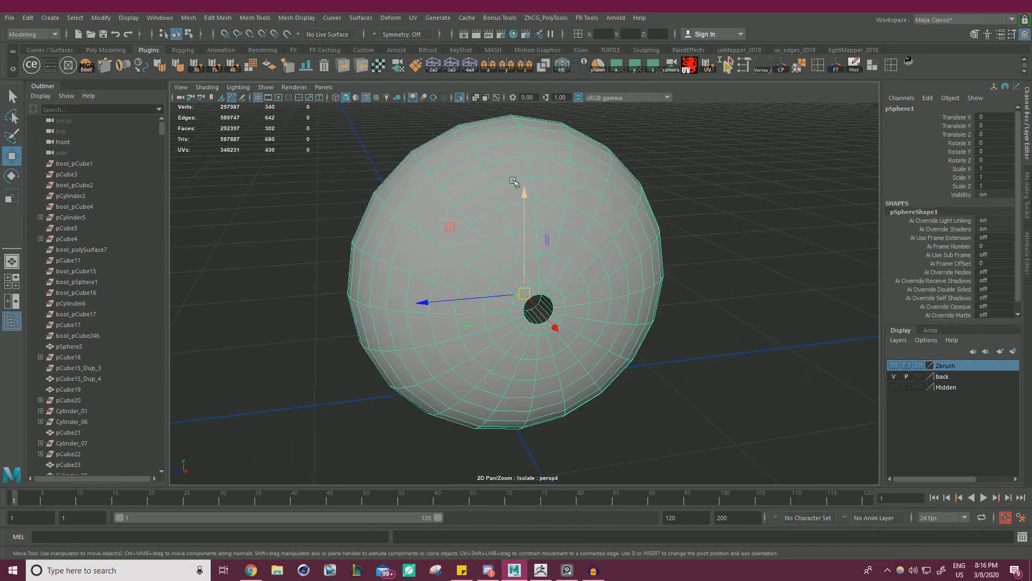
- Bevel the short edges running across the dome's rim and adjust the bevel fraction
left_click_drag(514, 181, 560, 161, "alt")
right_click_drag(559, 161, 601, 160)
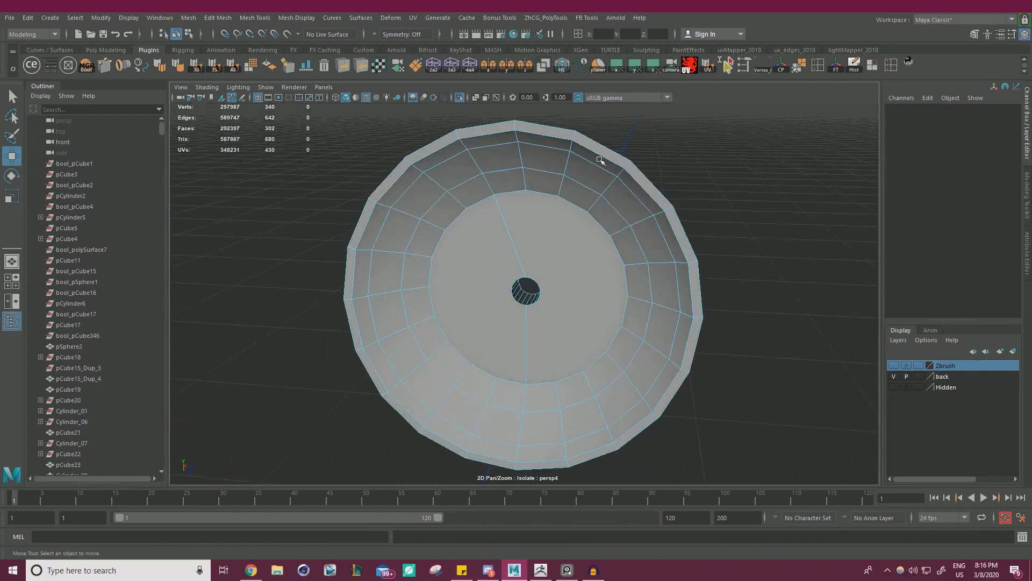
left_click(618, 165)
double_click(627, 164)
left_click_drag(627, 164, 759, 191, "alt")
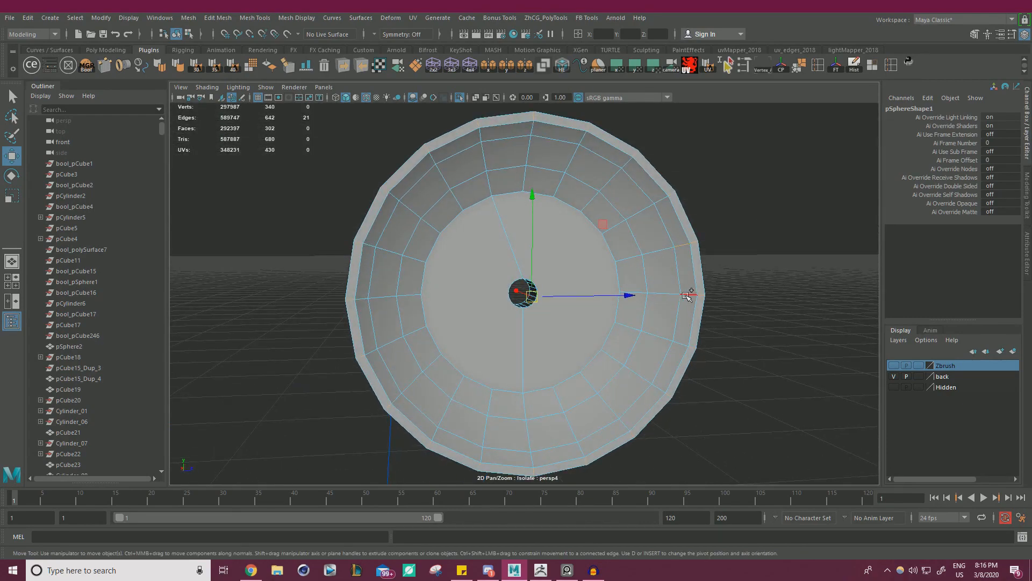
left_click_drag(743, 296, 665, 288, "alt")
key("ctrl+b")
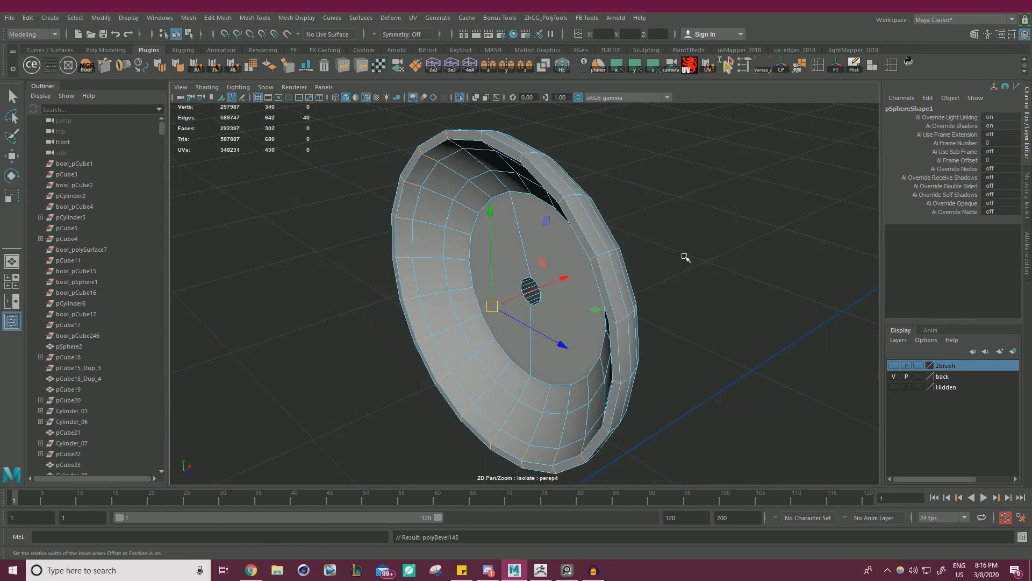
left_click_drag(642, 125, 645, 125)
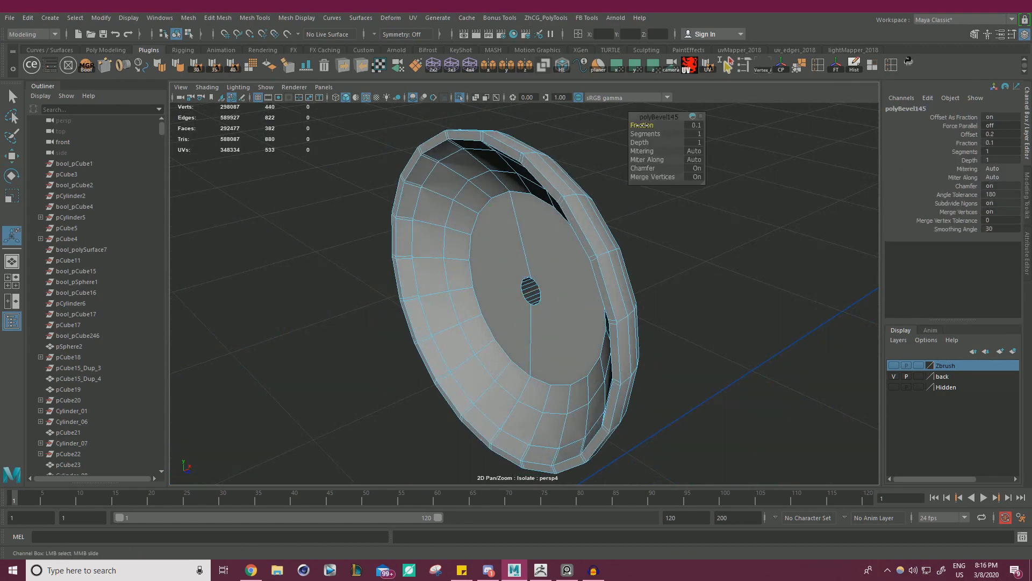
- Merge all the dome's vertices and return to object selection
right_click_drag(613, 263, 592, 255, "alt")
left_click_drag(592, 254, 561, 224, "alt")
right_click_drag(560, 224, 503, 215)
left_click_drag(371, 137, 842, 488)
right_click_drag(698, 220, 740, 179, "shift")
right_click_drag(549, 225, 608, 205)
key("q")
left_click(568, 253)
- Check a single vertex near the dome's rim for leftover duplicates
left_click_drag(569, 253, 543, 295, "alt")
right_click_drag(543, 295, 839, 338, "alt")
right_click_drag(689, 212, 681, 208)
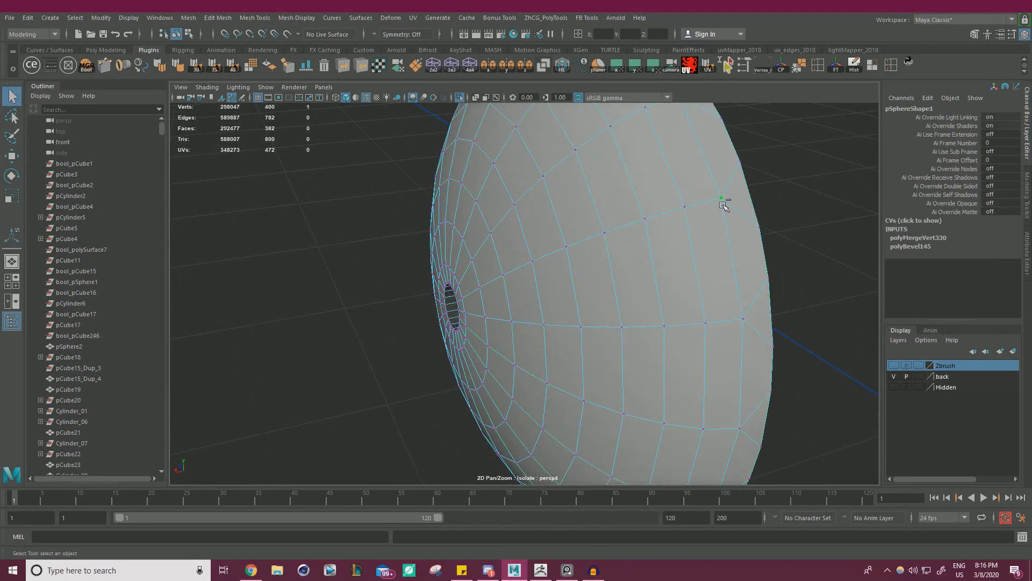
key("w")
left_click_drag(722, 234, 737, 215)
left_click_drag(807, 235, 740, 219, "alt")
right_click_drag(740, 220, 602, 188, "alt")
right_click_drag(578, 178, 630, 161)
left_click(766, 167)
left_click(640, 232)
- Inspect the dome's bevelled rim and wireframe from the outer and inner sides
left_click_drag(642, 233, 661, 205, "alt")
right_click_drag(662, 205, 516, 175, "alt")
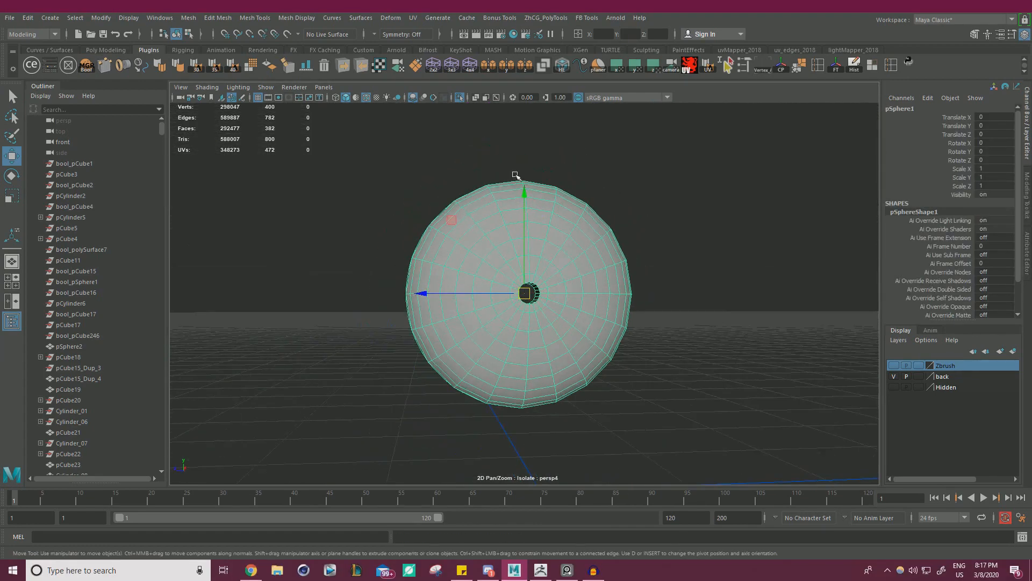
left_click_drag(521, 216, 511, 235, "alt")
left_click_drag(593, 200, 614, 201, "alt")
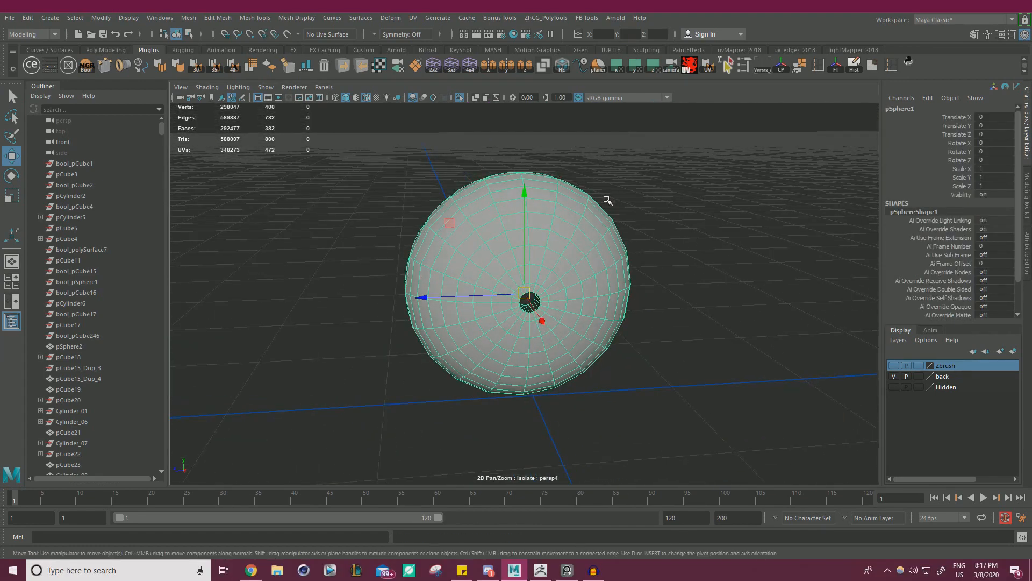
right_click_drag(672, 201, 586, 212, "alt")
left_click_drag(586, 212, 605, 229, "alt")
right_click_drag(604, 228, 638, 225, "alt")
left_click(649, 166)
left_click(486, 238)
left_click_drag(487, 238, 517, 155, "alt")
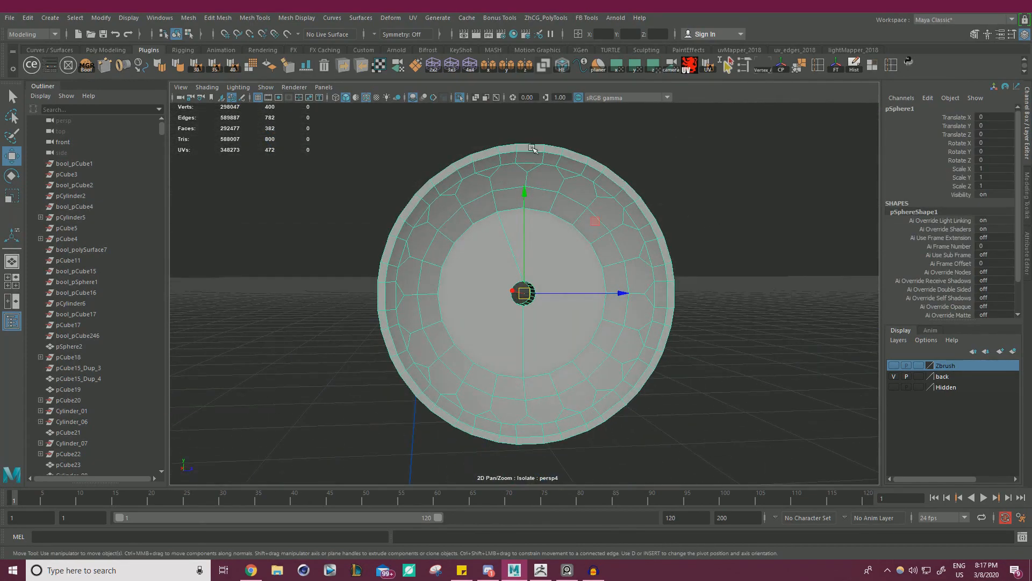
left_click_drag(713, 182, 393, 317, "alt")
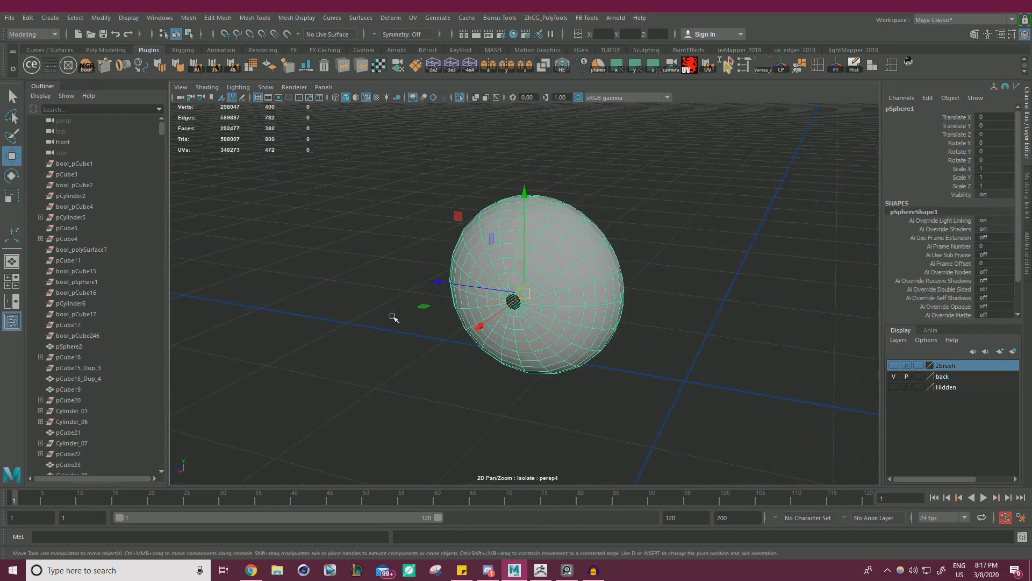
- Display only the dome's hard edges and pick three edges along its rim to check them
left_click(562, 68)
left_click_drag(648, 156, 587, 202, "alt")
right_click_drag(587, 202, 695, 266, "alt")
right_click_drag(597, 224, 595, 203)
left_click(594, 203)
left_click(612, 253, "shift")
left_click(623, 313, "shift")
right_click_drag(585, 242, 643, 201)
left_click(742, 180)
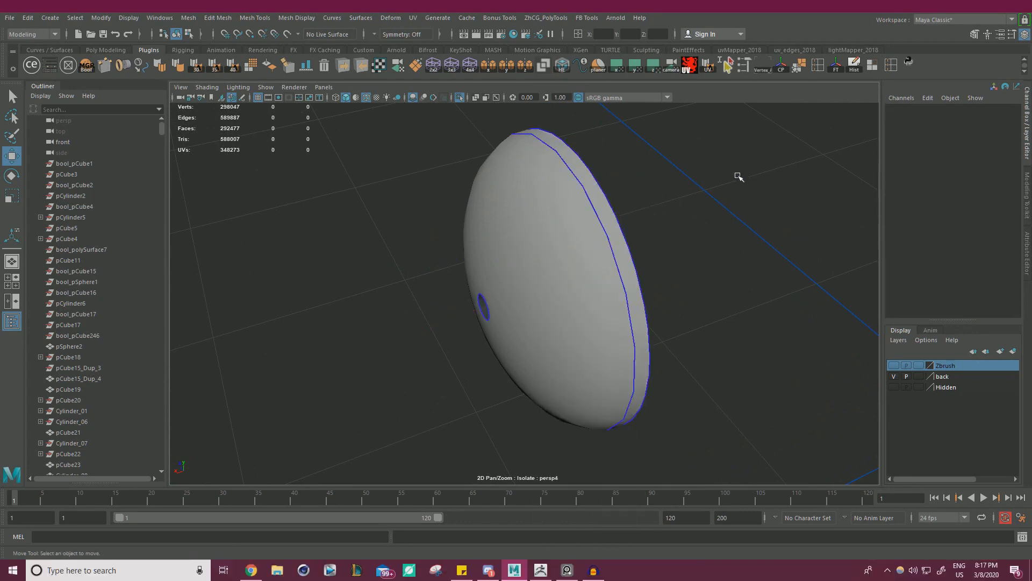
- Soften the dome's edge normals with the preset-angle tool and check the inner side
left_click(575, 204)
left_click(234, 73)
left_click(403, 260)
left_click_drag(403, 260, 470, 267, "alt")
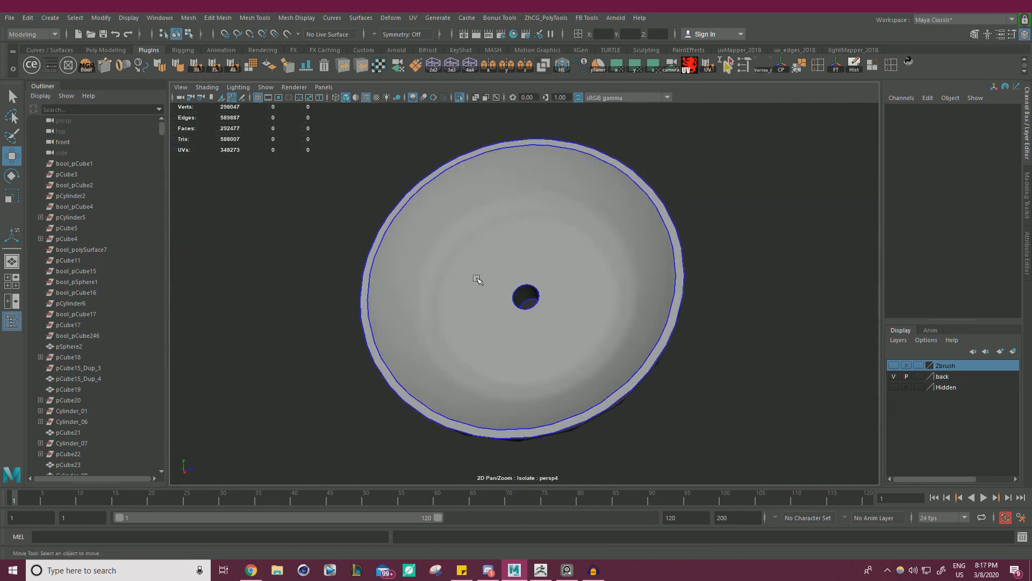
left_click_drag(527, 318, 460, 287, "alt")
left_click(452, 270)
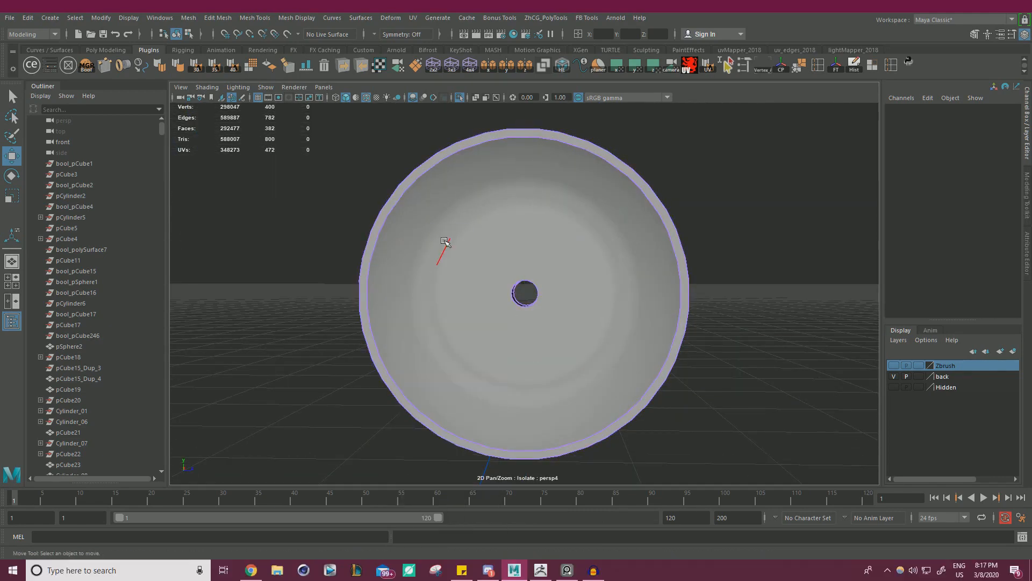
- Select the two flat floor faces inside the dome and harden their border edges
left_click(561, 69)
right_click_drag(482, 244, 483, 269)
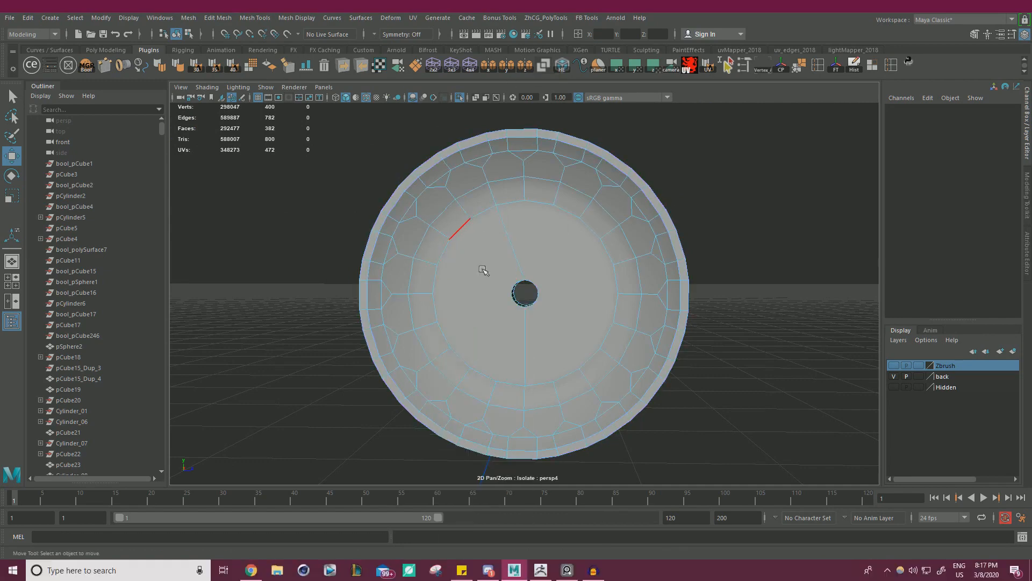
left_click(485, 270)
left_click(549, 272, "shift")
left_click_drag(634, 257, 677, 219, "alt")
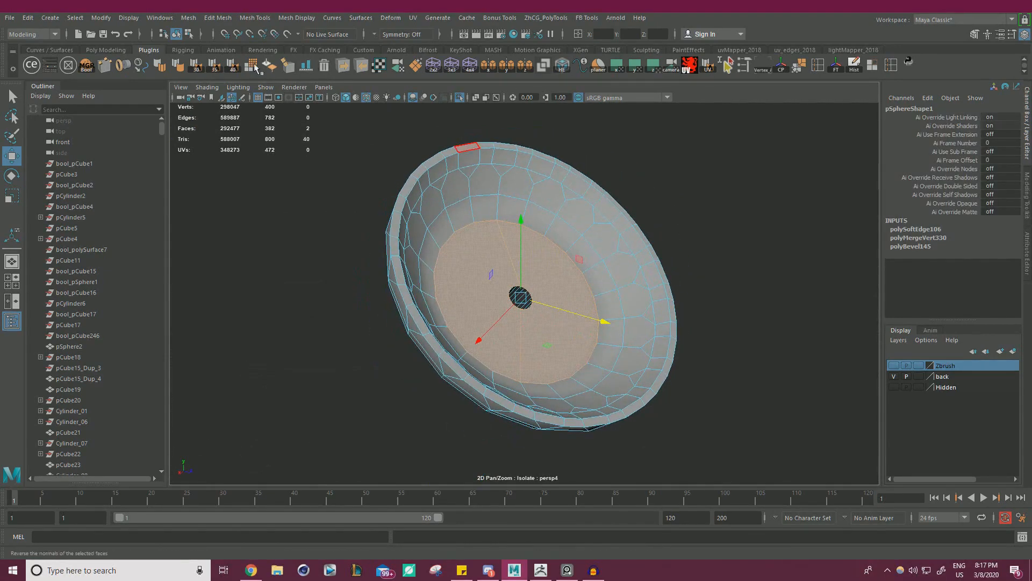
left_click(165, 71)
right_click_drag(675, 196, 703, 185)
left_click(699, 185)
left_click_drag(690, 185, 776, 246, "alt")
- Soften the two seam edges that cross the flat floor inside the dome
left_click(549, 234)
left_click(560, 72)
left_click_drag(609, 232, 677, 203, "alt")
left_click_drag(547, 291, 379, 290, "alt")
right_click_drag(526, 285, 643, 269, "alt")
right_click_drag(482, 207, 486, 176)
left_click(502, 214)
right_click_drag(623, 308, 708, 310, "shift")
right_click_drag(636, 207, 715, 182)
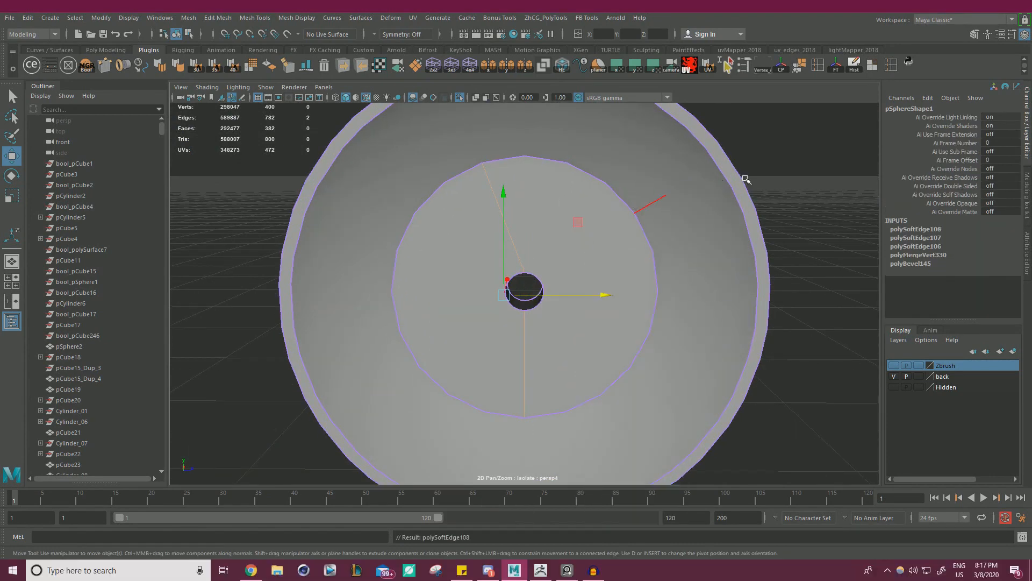
left_click(778, 178)
- Project camera-based UVs onto all the dome's faces and cut the UVs along its hard edges
scroll(524, 233, "down", 3)
left_click_drag(524, 234, 452, 260, "alt")
scroll(353, 242, "down", 4)
left_click(519, 272)
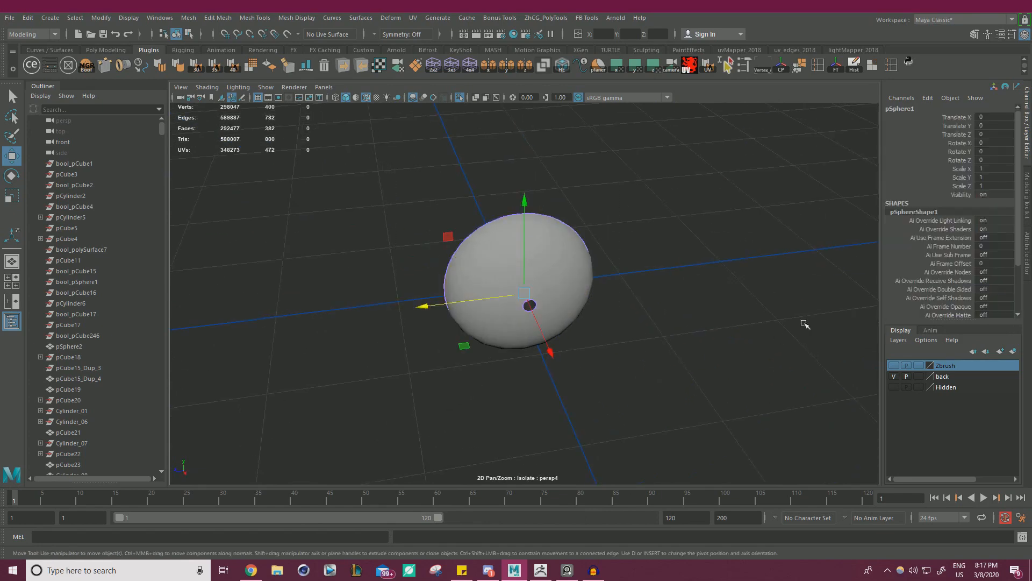
right_click_drag(497, 245, 497, 287)
left_click_drag(375, 188, 678, 377)
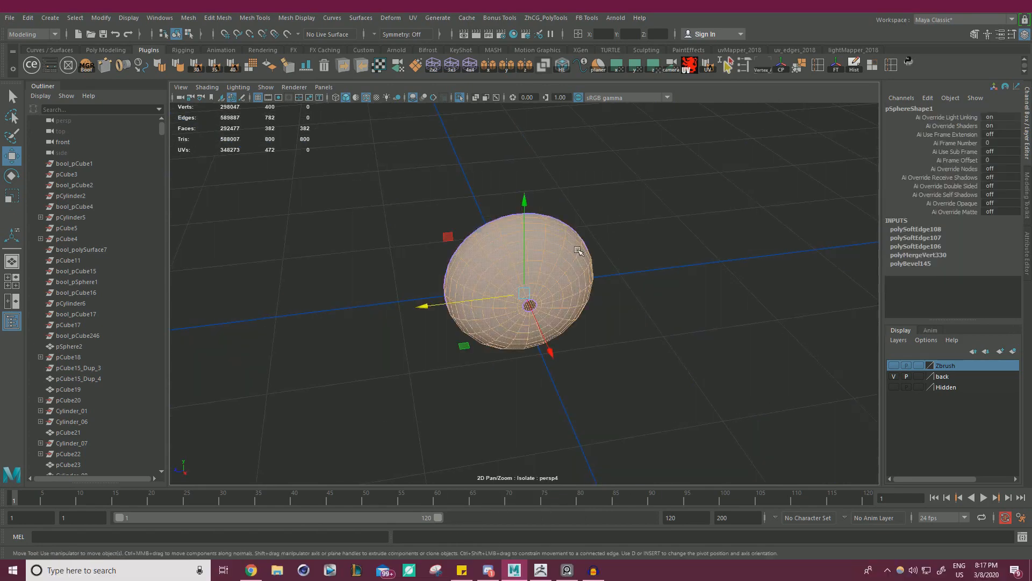
left_click(398, 66)
left_click(380, 66)
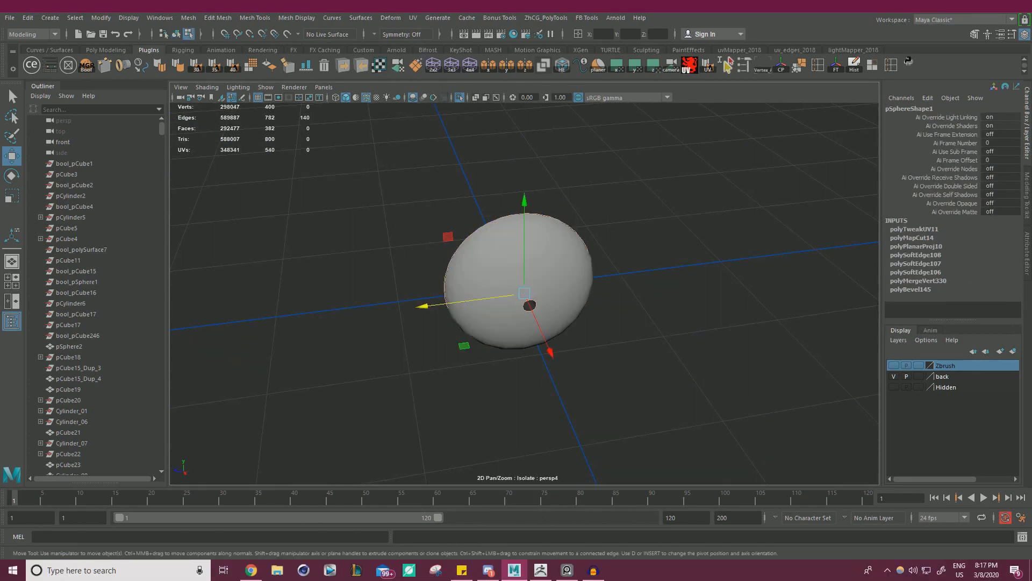
left_click_drag(561, 28, 1031, 21)
- Return to object selection and export the dome as temp_01.obj
right_click_drag(556, 178, 610, 145)
left_click_drag(507, 180, 668, 299)
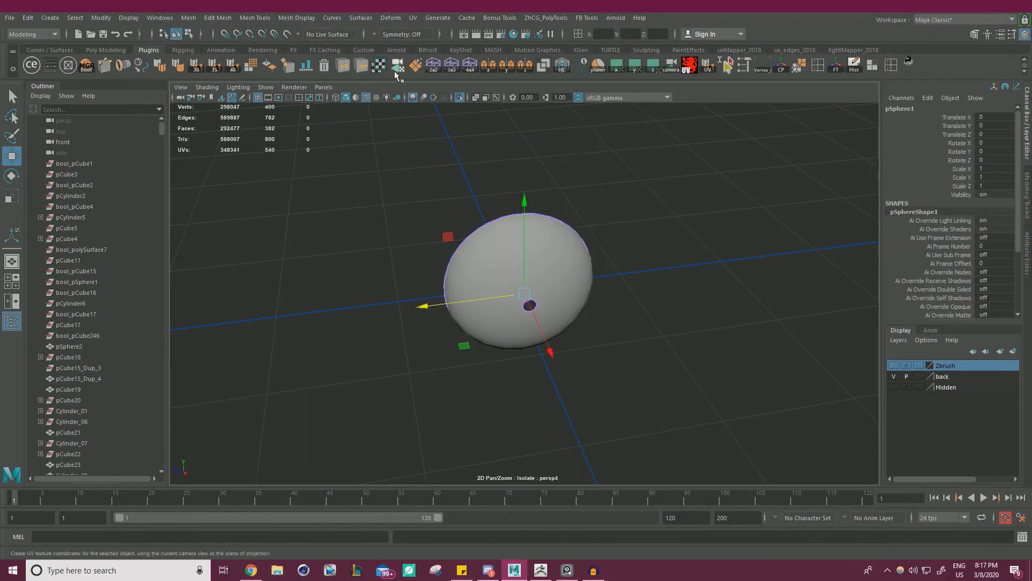
left_click(343, 66)
left_click(763, 142)
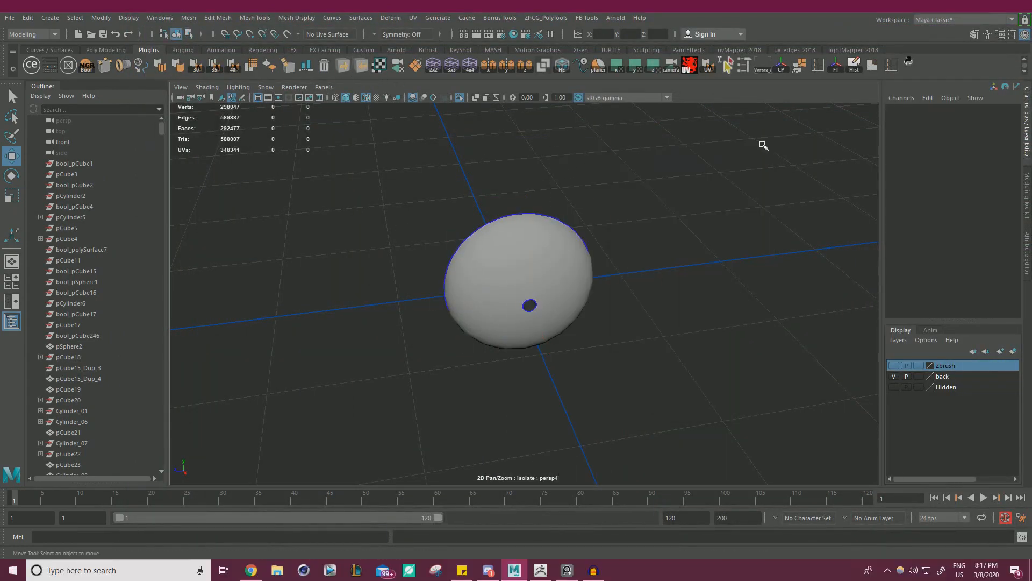
- Switch to ZBrush, append a PolyMesh3D subtool and load temp_01.obj into it
left_click(552, 566)
left_click_drag(709, 284, 705, 291)
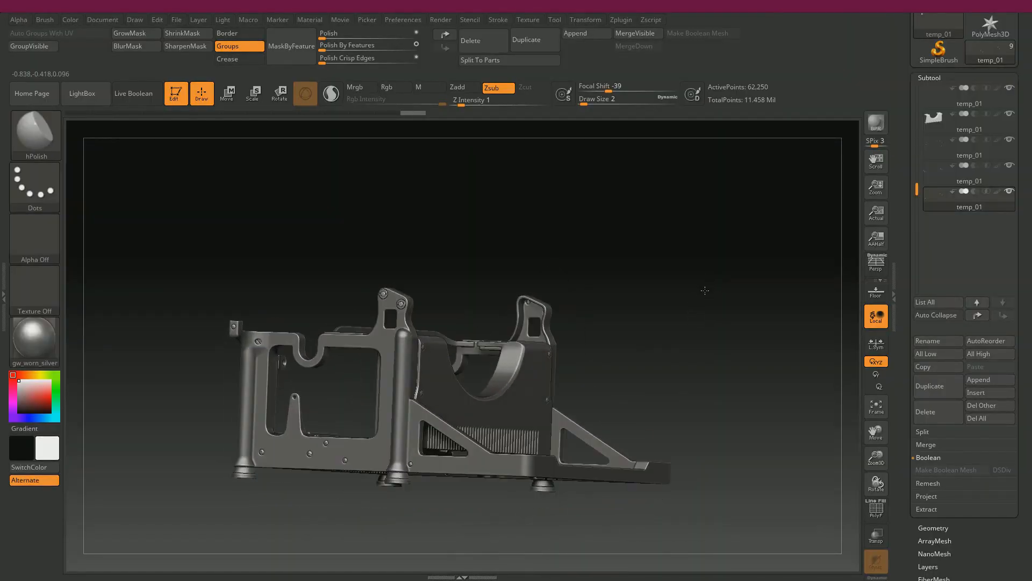
left_click(977, 380)
left_click(773, 376)
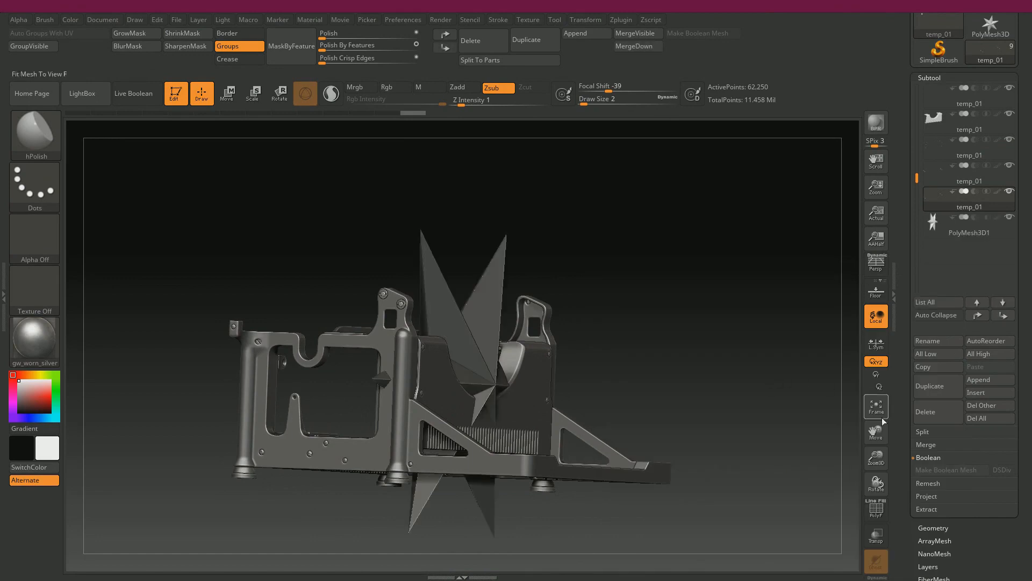
left_click(949, 207)
scroll(934, 344, "down", 10)
left_click(974, 420)
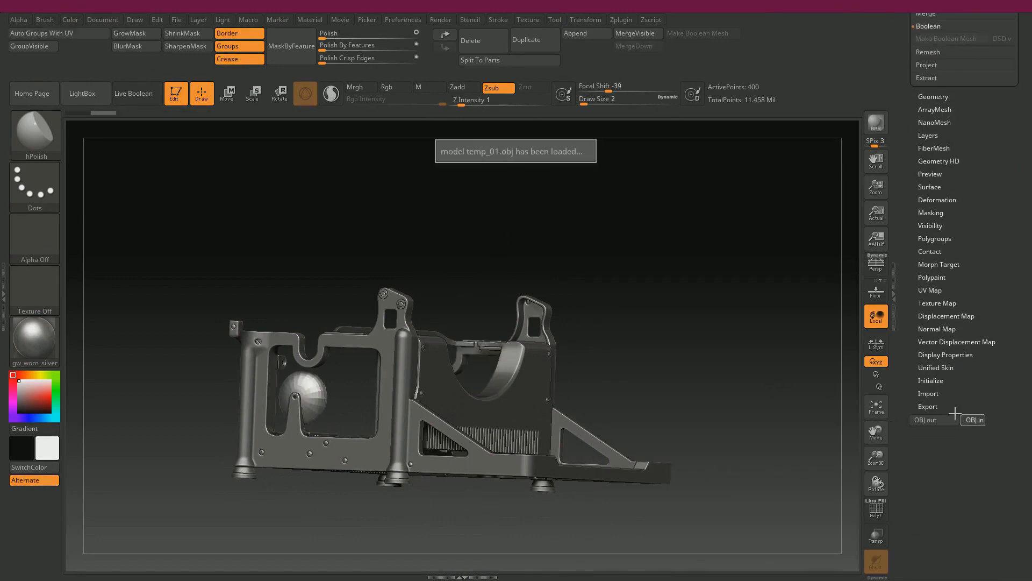
- Turn on the PolyFrame display and assign the dome's polygroups with Auto Groups With UV
left_click_drag(659, 249, 612, 250)
mouse_move(376, 212)
left_mouse_down("alt")
mouse_move(317, 231)
mouse_move(223, 234)
mouse_move(427, 265)
left_mouse_up("alt")
key("shift")
key("shift+f")
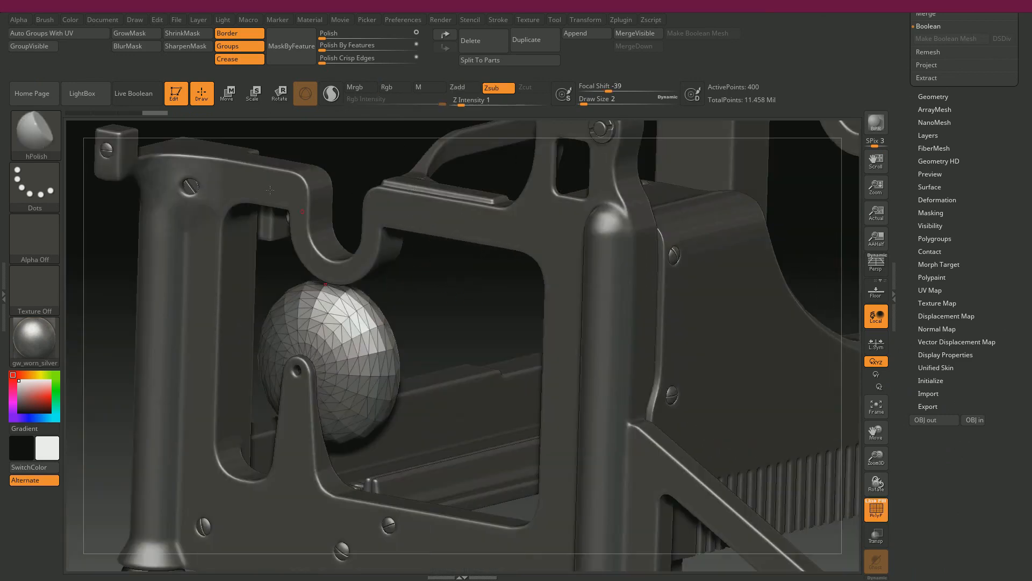
left_click(54, 37)
- DynaMesh the dome at resolution 1512, subdivide it once and delete the lower subdivision level
left_click(933, 97)
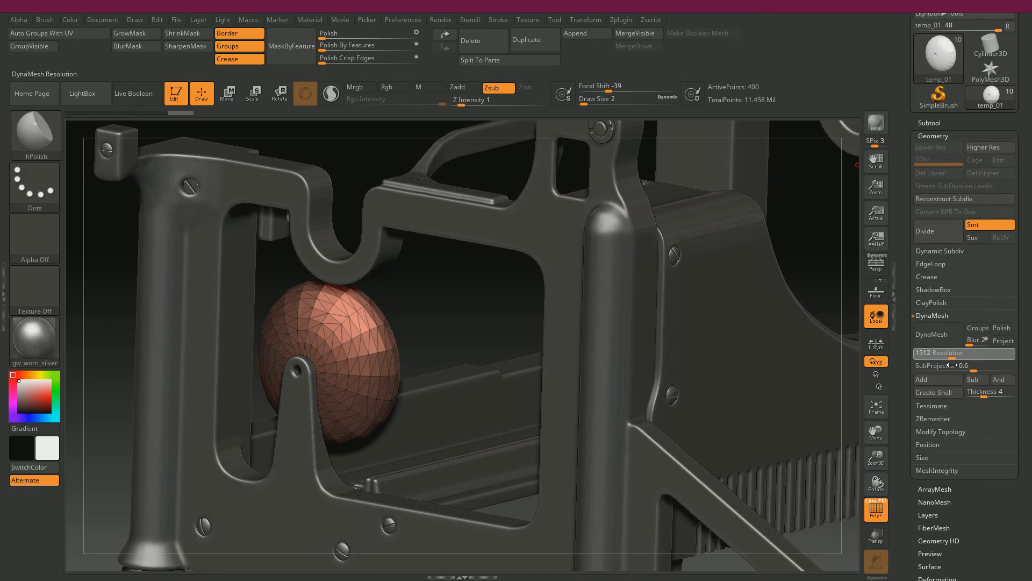
left_click(939, 338)
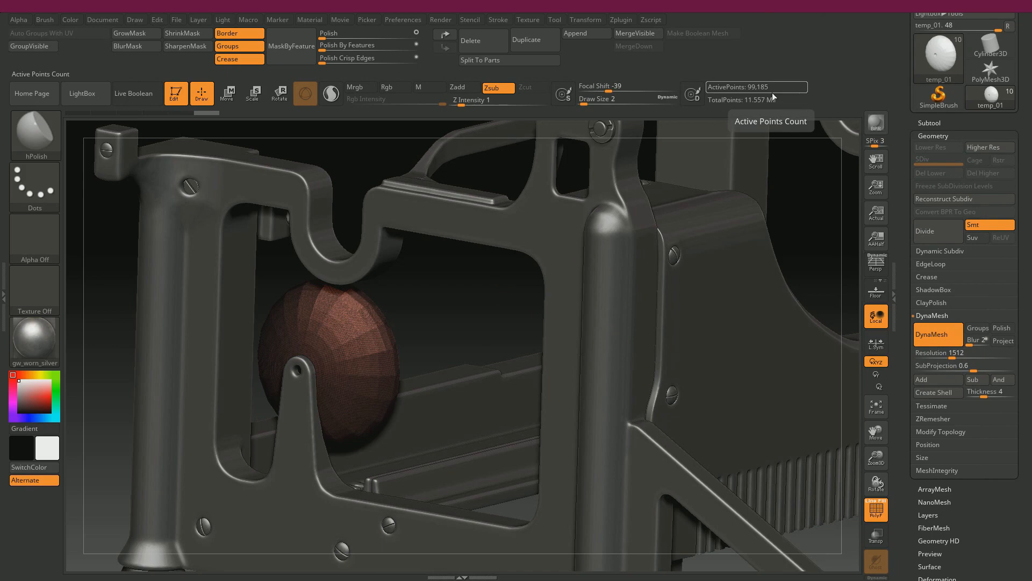
left_click(937, 236)
left_click(934, 173)
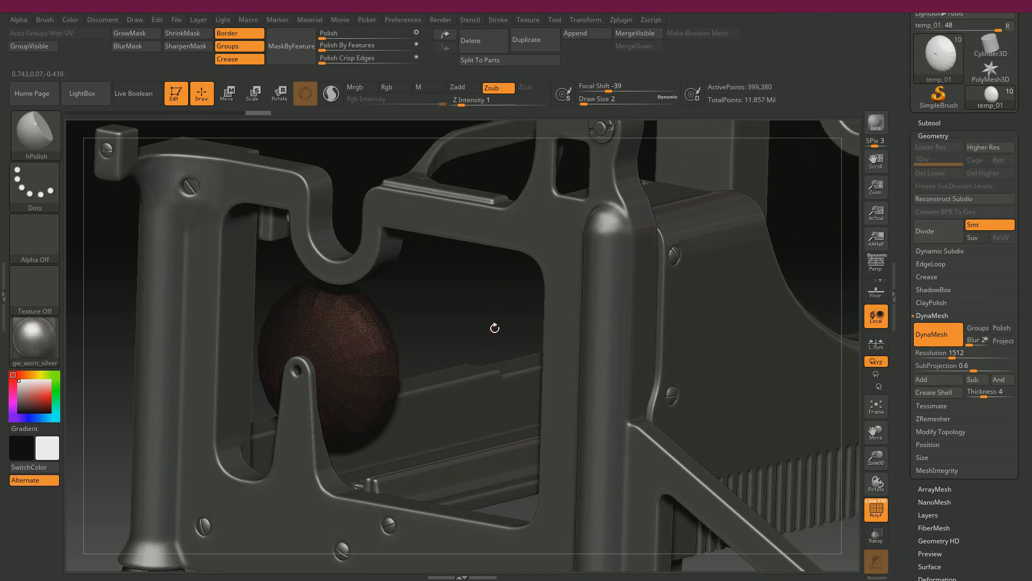
- Turn off the PolyFrame display and smooth the faceted dome with Polish By Features
left_click_drag(469, 311, 497, 329)
key("shift+f")
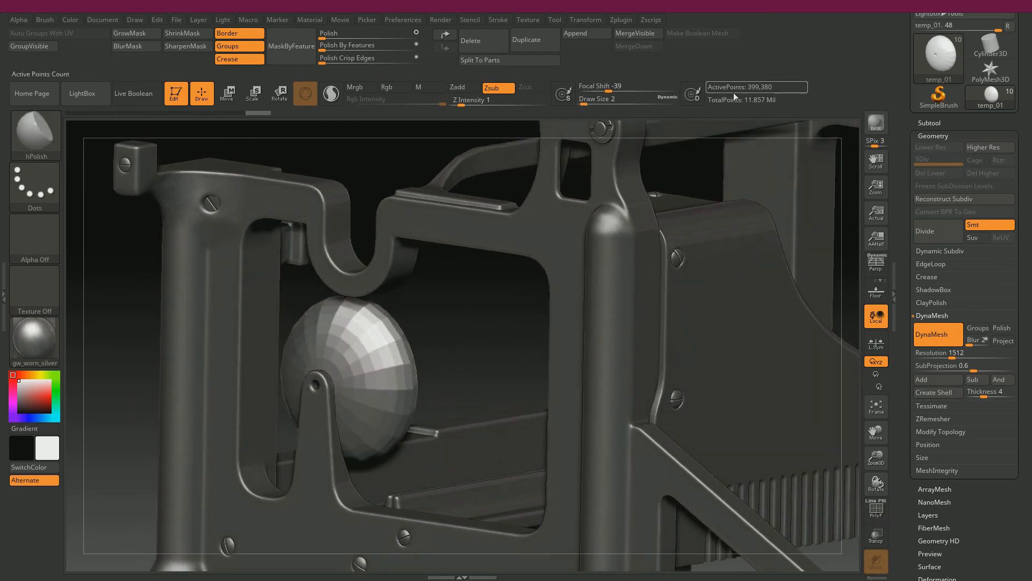
left_click_drag(537, 292, 412, 170)
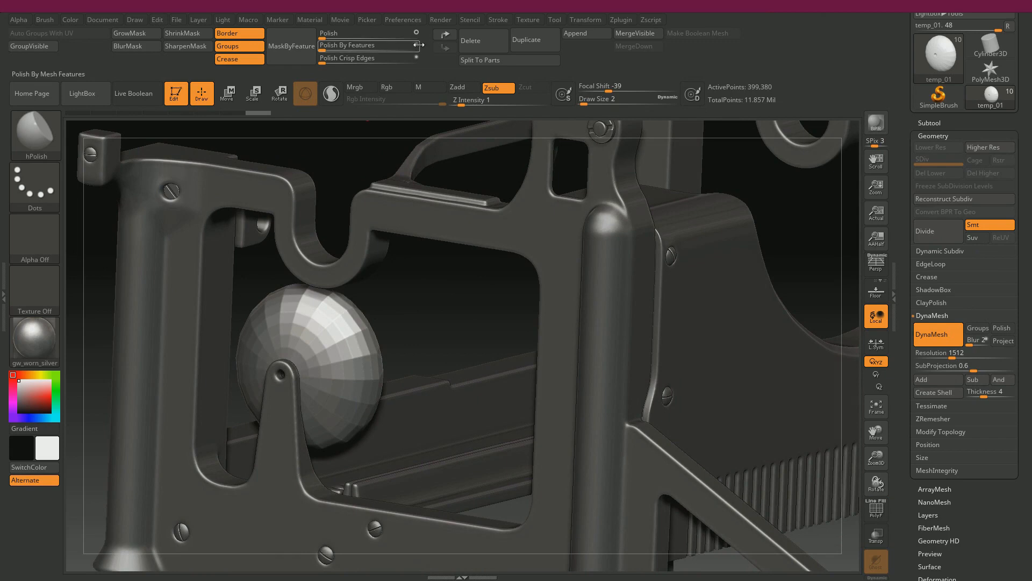
left_click_drag(378, 51, 328, 47)
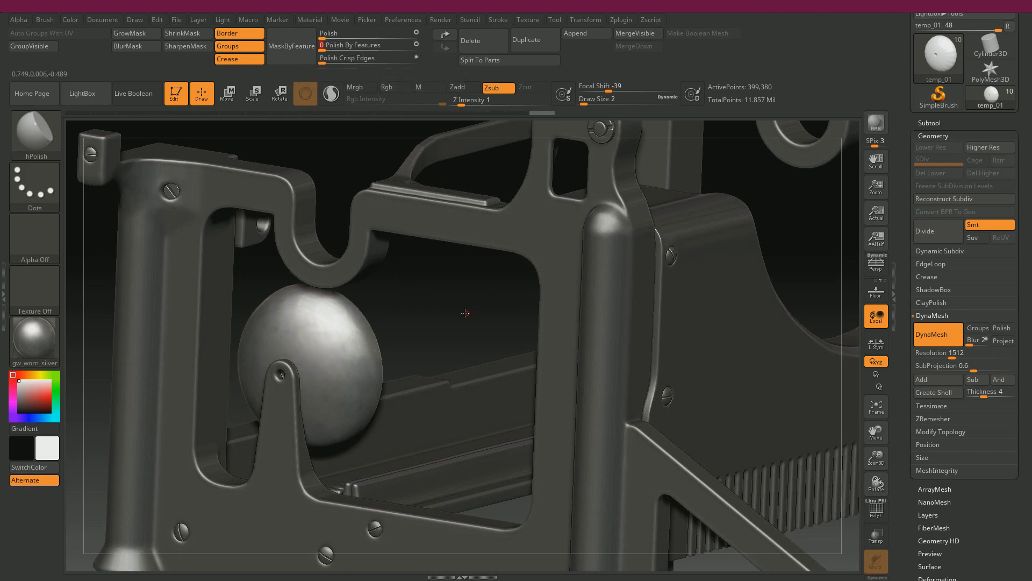
- Hide every subtool except the dome and frame the dome in the view
left_click_drag(821, 188, 865, 175)
left_click(931, 123)
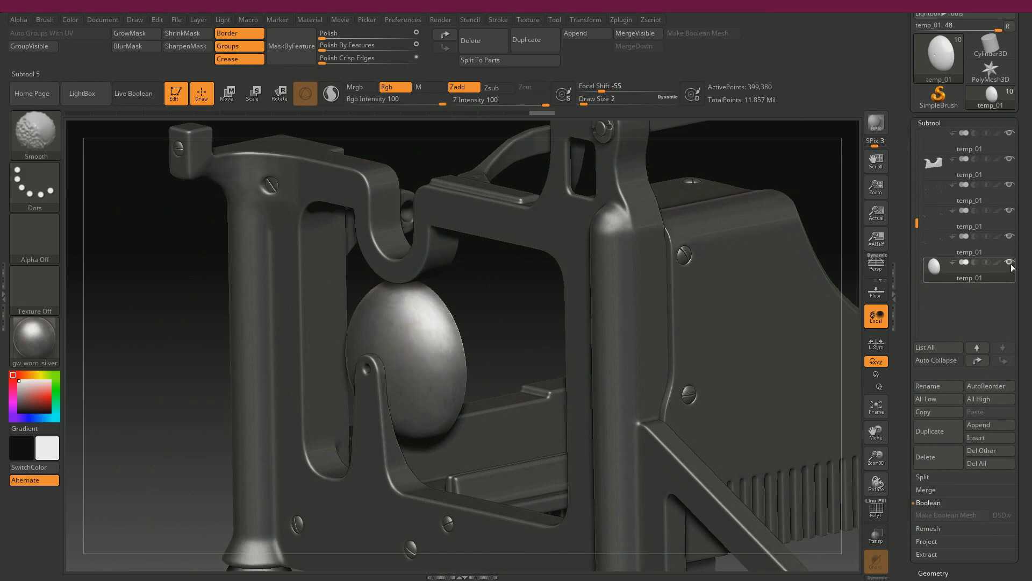
left_click(1010, 264, "shift")
left_click_drag(608, 293, 542, 299)
key("f")
left_click_drag(688, 255, 755, 241)
right_click_drag(750, 256, 666, 207, "ctrl")
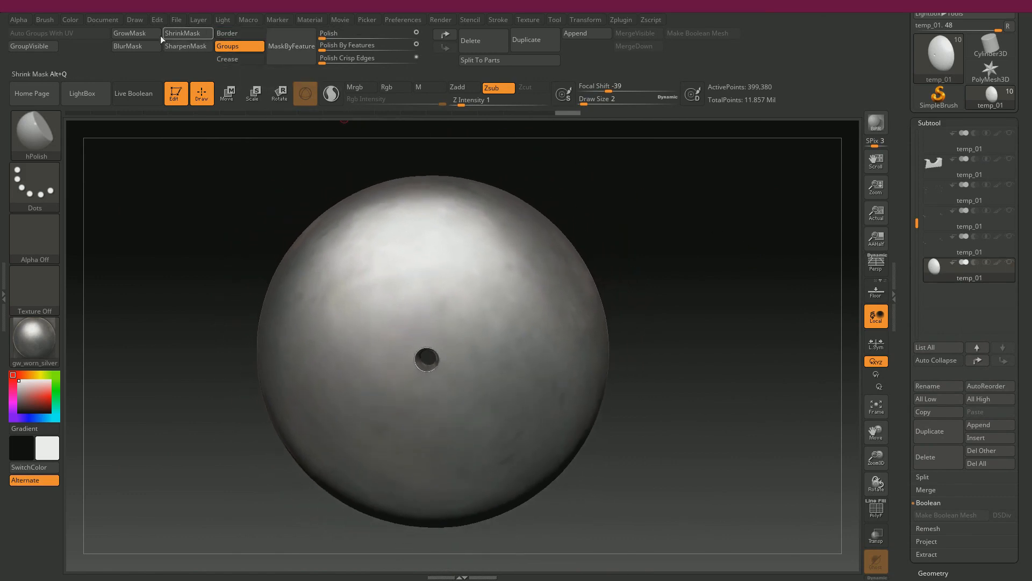
- Mask the dome's edges by features with only Groups enabled, growing the mask twice
left_click(140, 37)
left_click(139, 39)
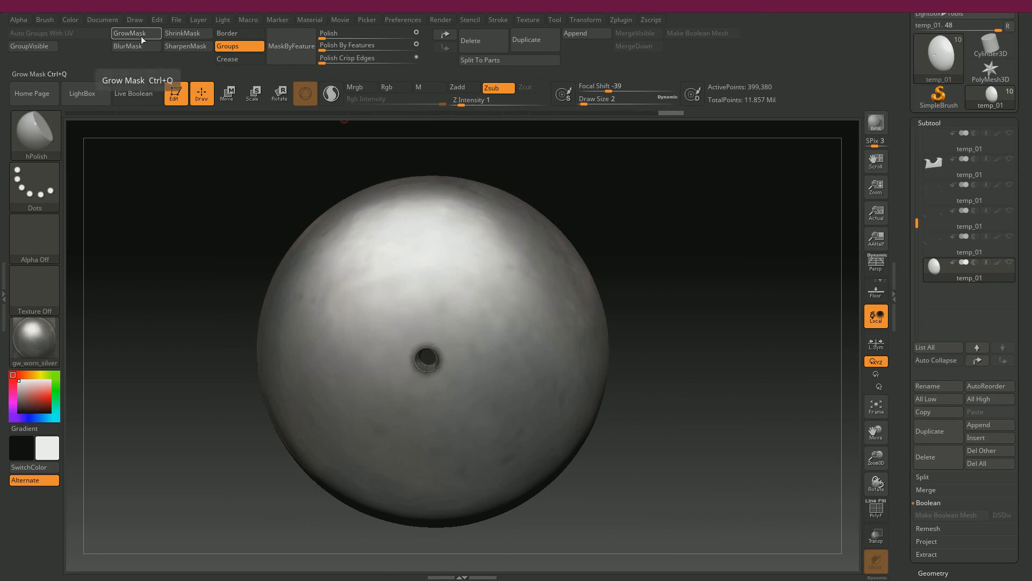
left_click_drag(611, 172, 513, 169)
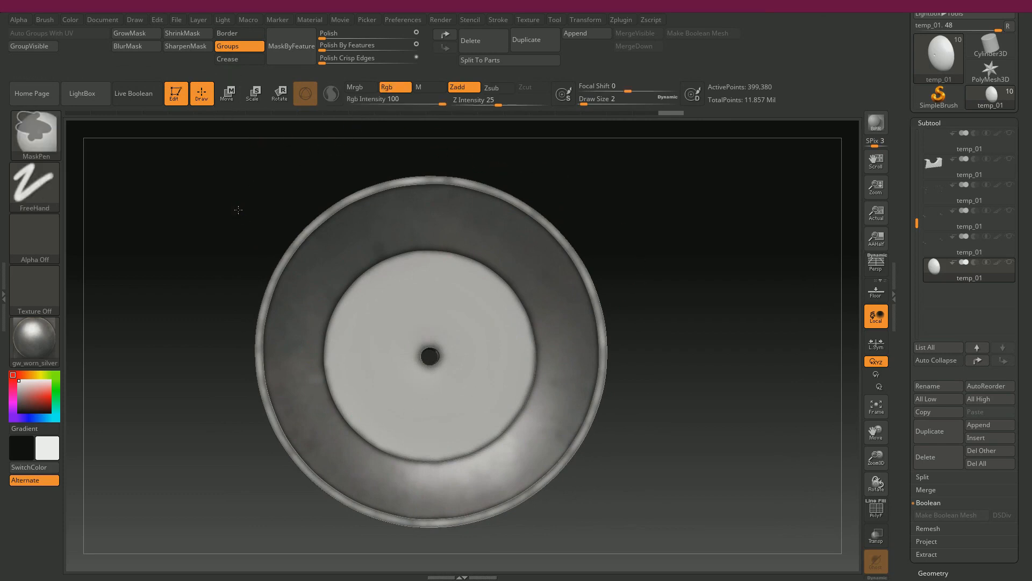
left_click(292, 43)
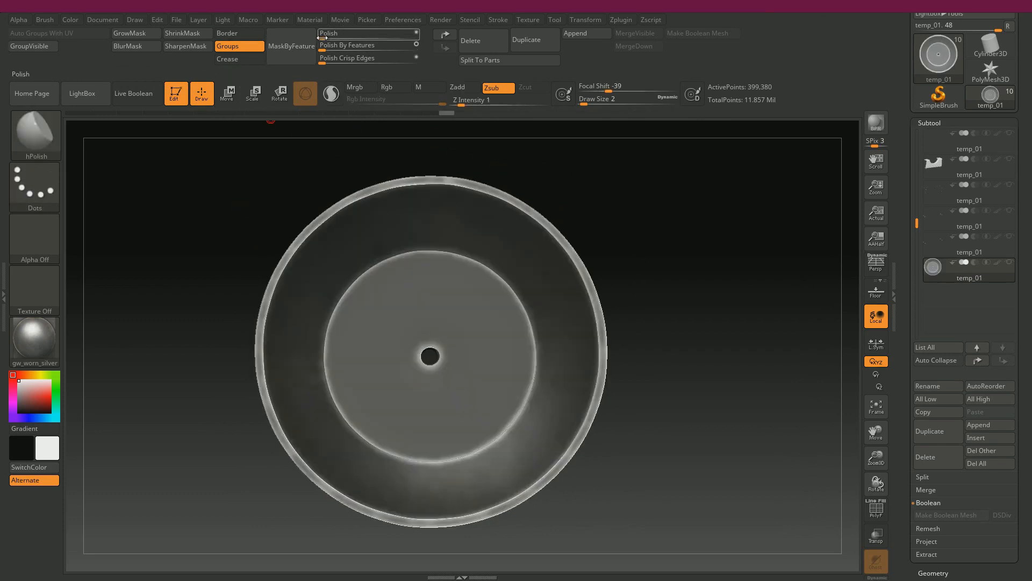
- Soften the dome's unmasked edges with repeated Polish passes, using a value of about 11
left_click_drag(341, 38, 338, 37)
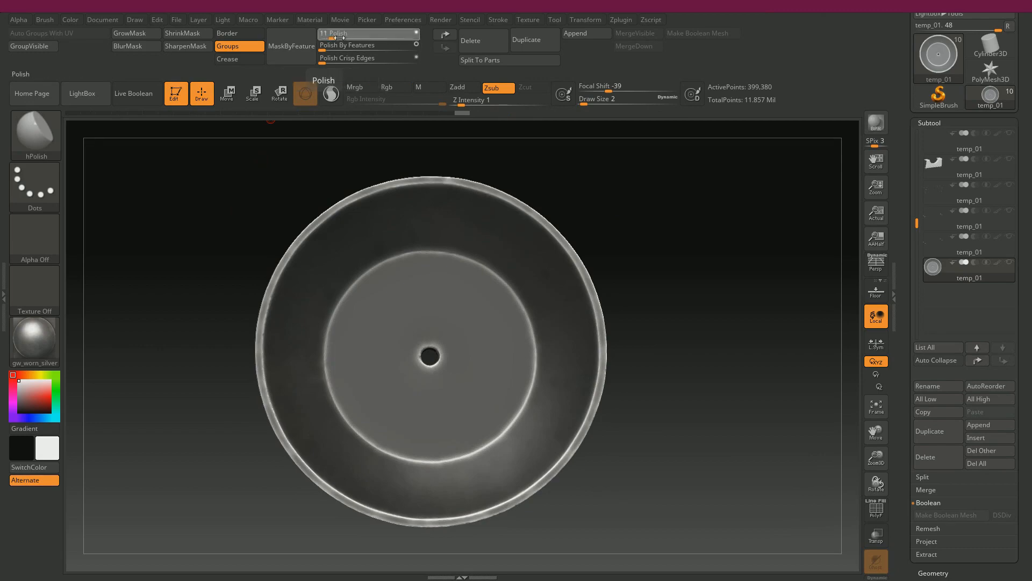
left_click_drag(364, 39, 365, 39)
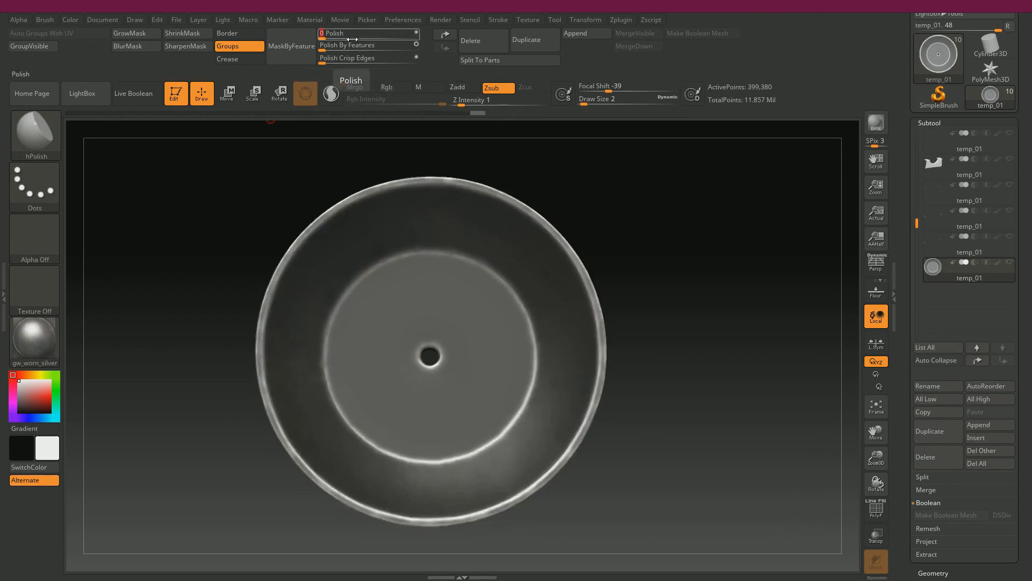
left_click_drag(514, 147, 712, 226)
- Switch to the reference image board and examine the typewriter side views and detail collages for the dome
key("alt+Tab")
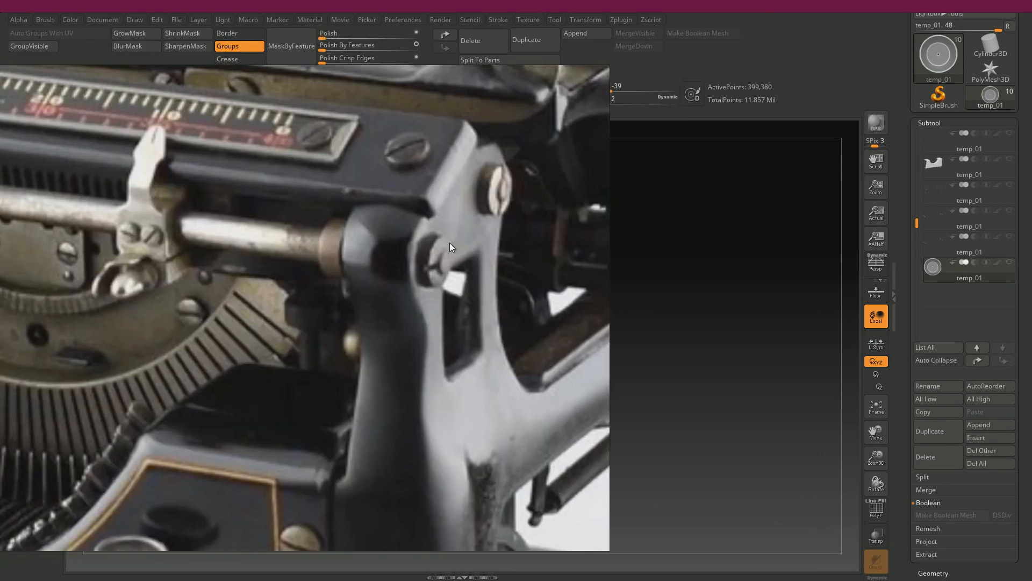
scroll(450, 243, "down", 10)
middle_click_drag(238, 322, 454, 320)
scroll(274, 307, "up", 4)
middle_click_drag(129, 290, 302, 305)
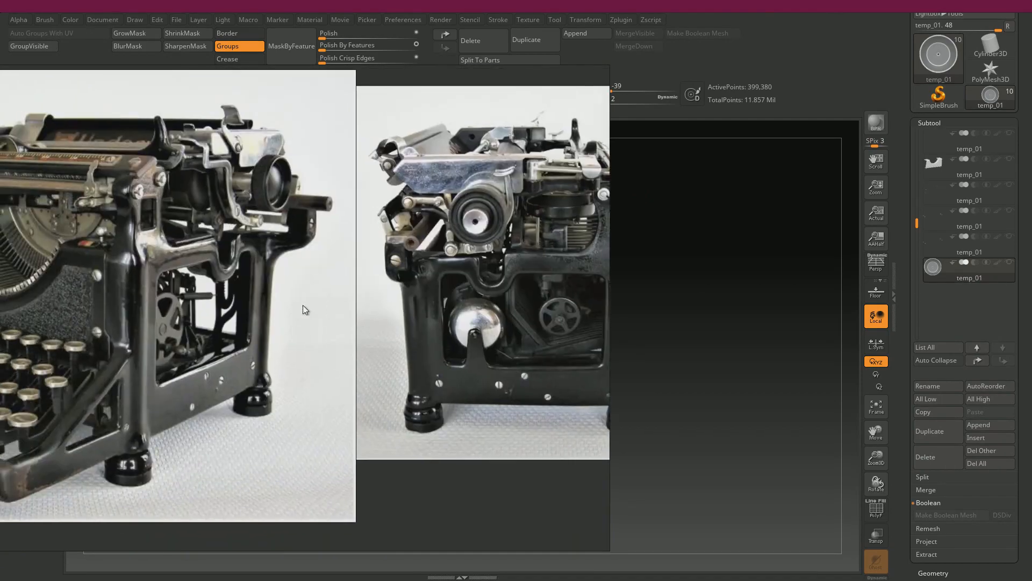
scroll(298, 313, "down", 10)
middle_click_drag(325, 378, 333, 272)
scroll(283, 296, "up", 5)
scroll(289, 331, "up", 1)
scroll(289, 329, "down", 6)
middle_click_drag(299, 322, 285, 333)
scroll(331, 221, "up", 6)
middle_click_drag(331, 220, 254, 244)
scroll(358, 261, "up", 1)
scroll(371, 274, "down", 8)
middle_click_drag(402, 330, 445, 241)
scroll(257, 308, "up", 5)
middle_click_drag(267, 274, 239, 419)
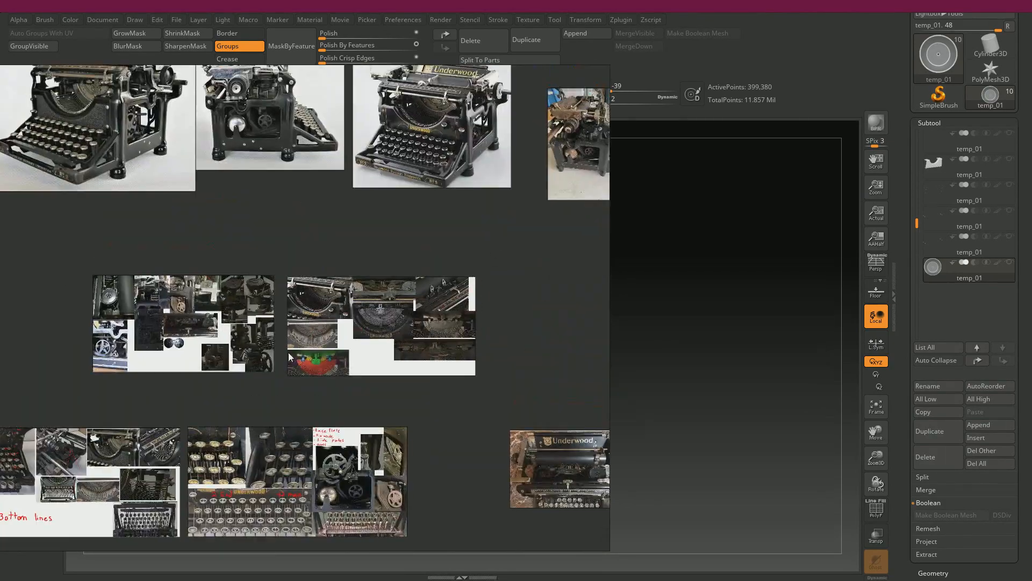
scroll(204, 327, "up", 5)
middle_click_drag(39, 292, 277, 323)
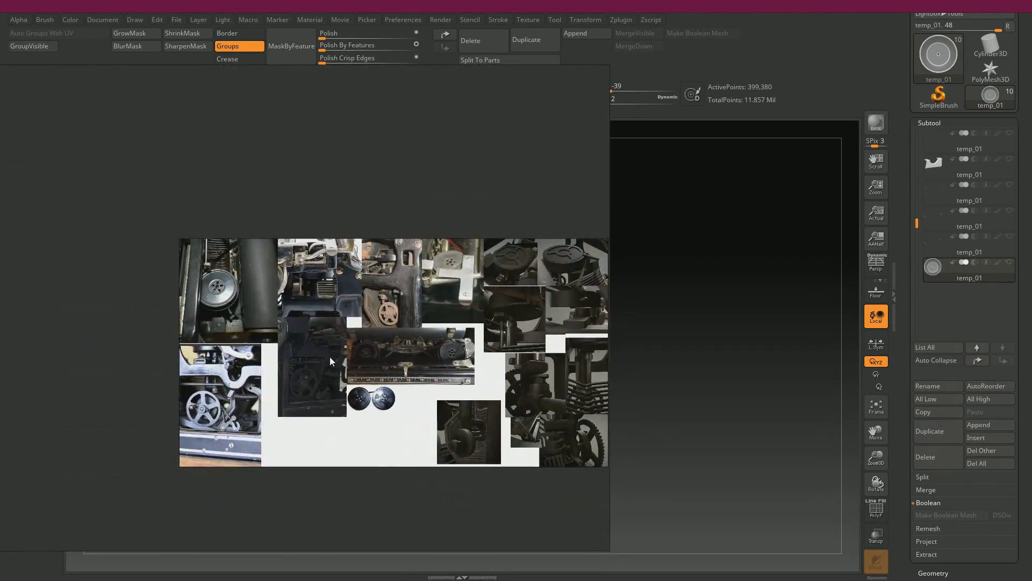
- Examine the close-up collage showing the metal dome mounted on the typewriter's side frame
scroll(330, 361, "down", 8)
middle_click_drag(425, 216, 217, 355)
middle_click_drag(512, 189, 409, 340)
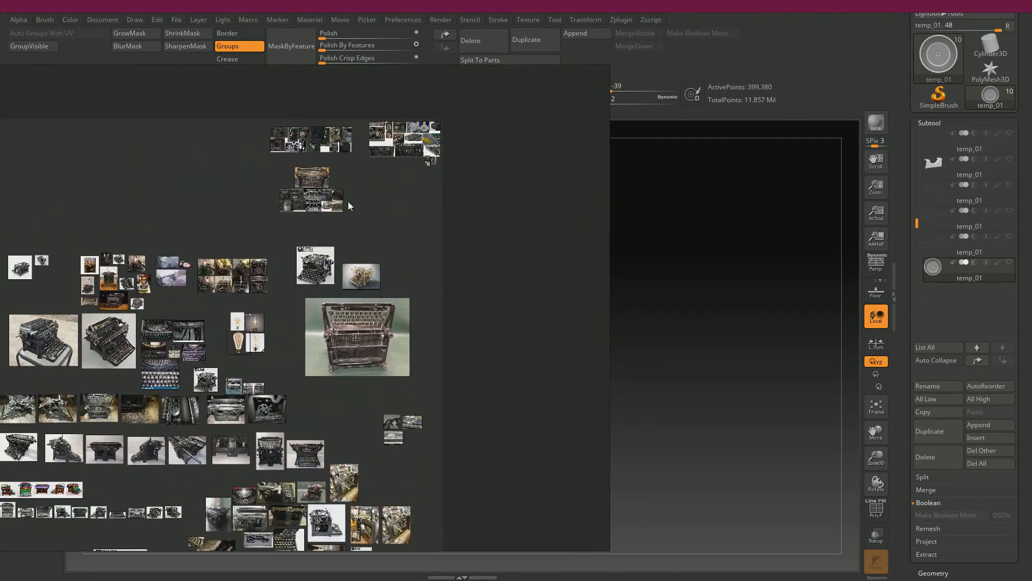
middle_click_drag(370, 147, 371, 211)
scroll(395, 200, "up", 7)
middle_click_drag(279, 226, 475, 241)
scroll(187, 209, "up", 1)
scroll(186, 209, "up", 3)
middle_click_drag(256, 321, 285, 302)
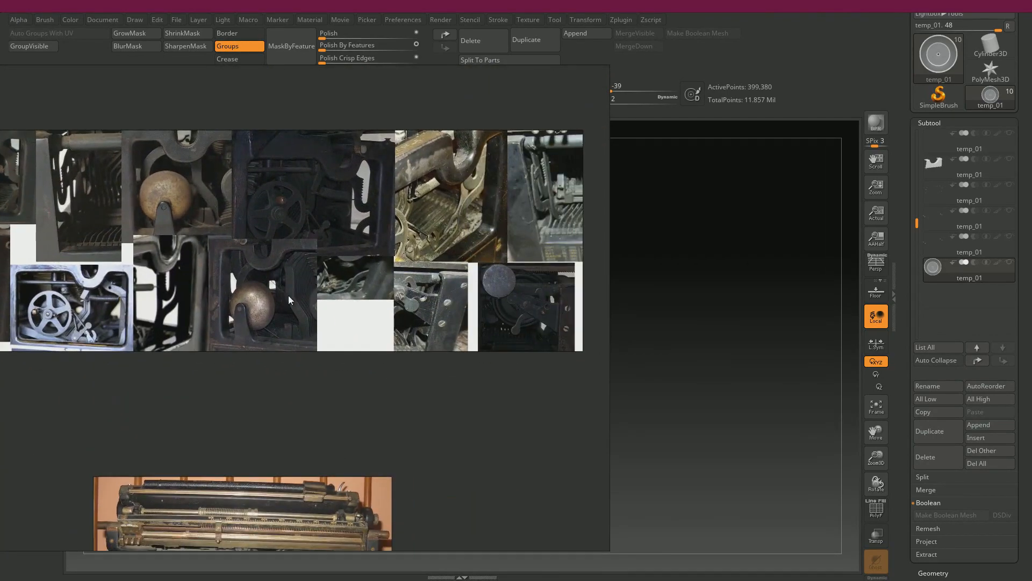
scroll(264, 297, "up", 4)
- Look through the remaining typewriter photos and examine the rear view for the inner side of the dome
scroll(269, 298, "down", 10)
scroll(226, 295, "down", 9)
middle_click_drag(305, 325, 435, 180)
scroll(381, 249, "up", 10)
middle_click_drag(135, 308, 429, 218)
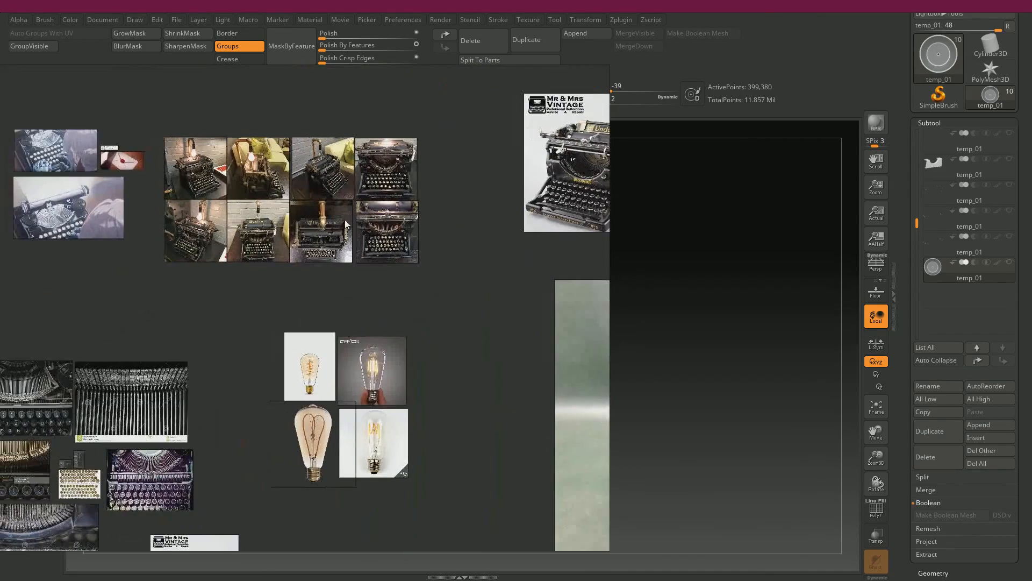
middle_click_drag(196, 237, 442, 239)
scroll(305, 316, "down", 11)
middle_click_drag(296, 328, 401, 161)
scroll(332, 257, "up", 7)
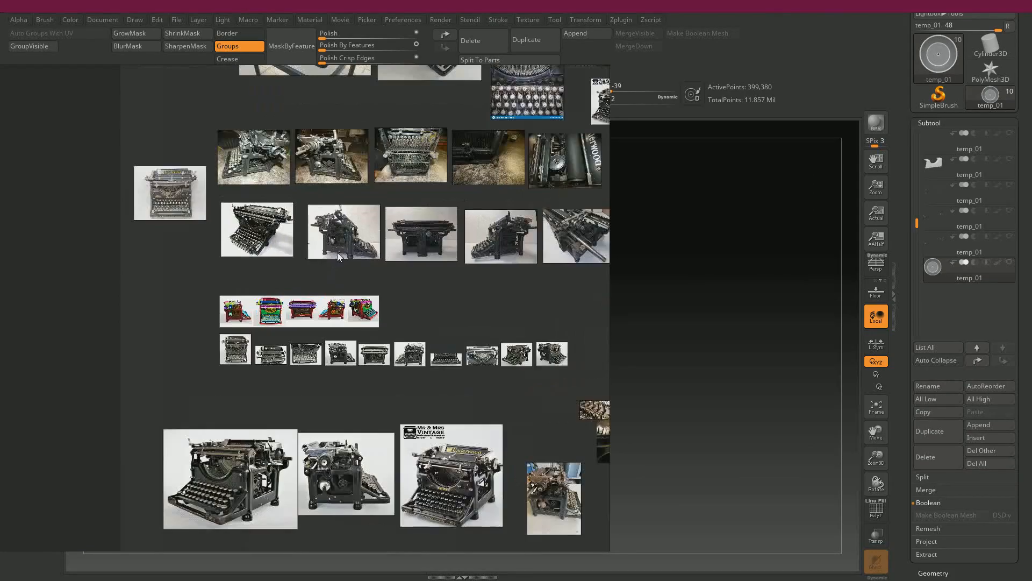
scroll(331, 256, "up", 4)
middle_click_drag(347, 215, 300, 324)
middle_click_drag(309, 250, 118, 346)
middle_click_drag(352, 316, 277, 197)
scroll(374, 267, "down", 4)
scroll(398, 260, "up", 4)
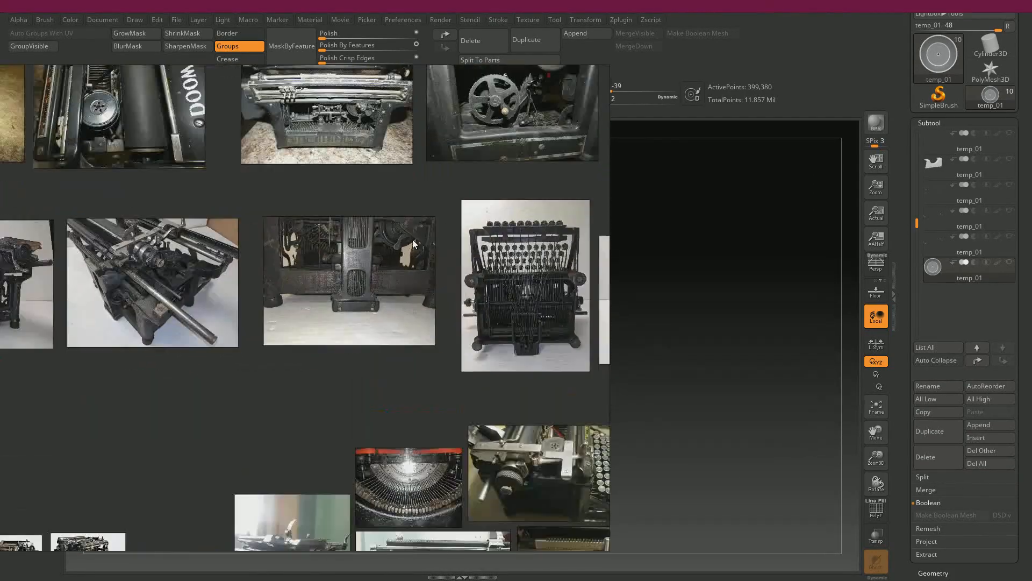
scroll(441, 263, "up", 4)
scroll(521, 240, "up", 4)
scroll(515, 237, "up", 4)
scroll(515, 237, "up", 2)
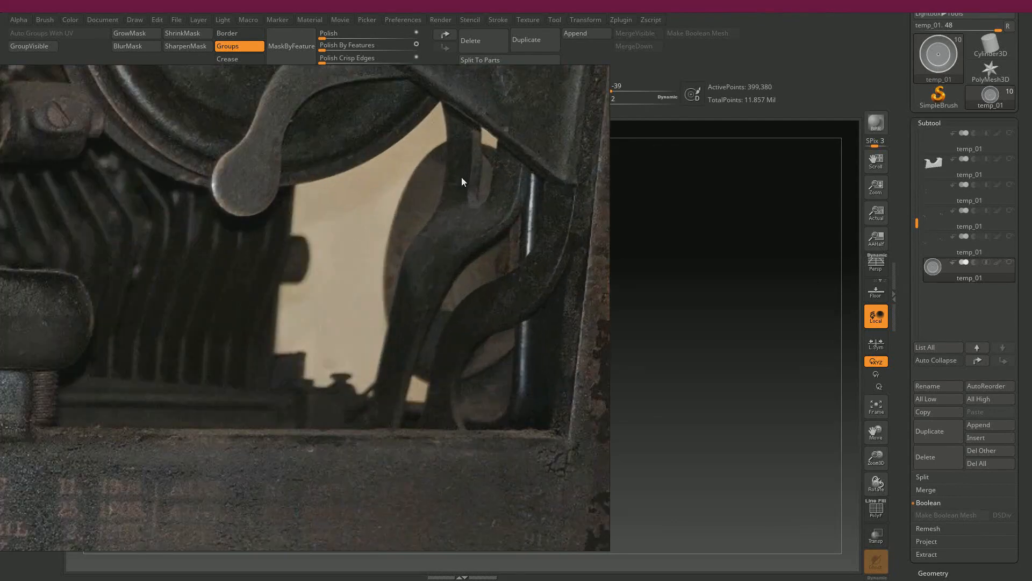
scroll(488, 160, "up", 2)
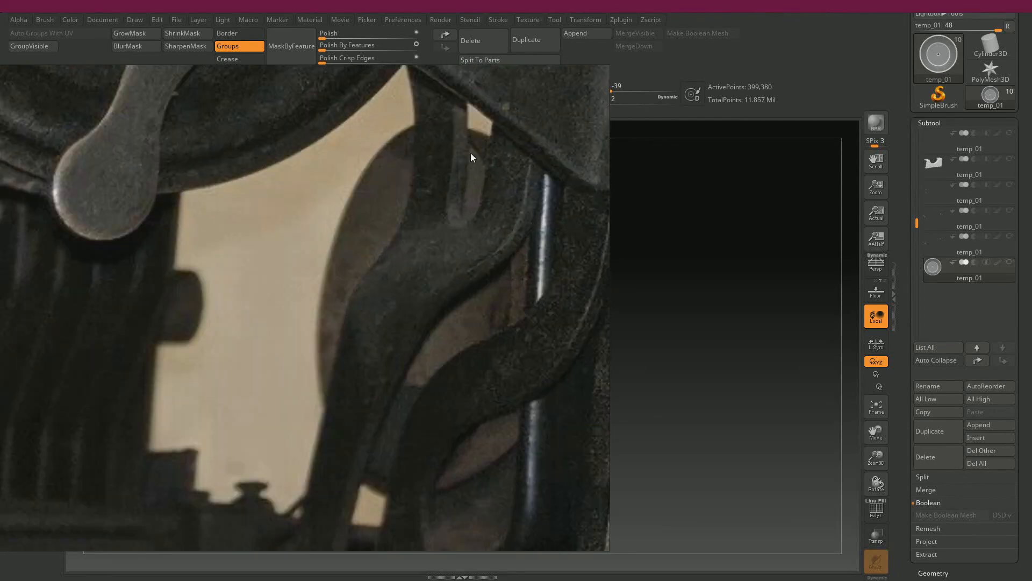
- Return to ZBrush, check the dome's polygroups, unmask its surfaces and smooth them with Polish at about 14
key("alt+Tab")
left_click_drag(640, 207, 606, 172)
key("shift+f")
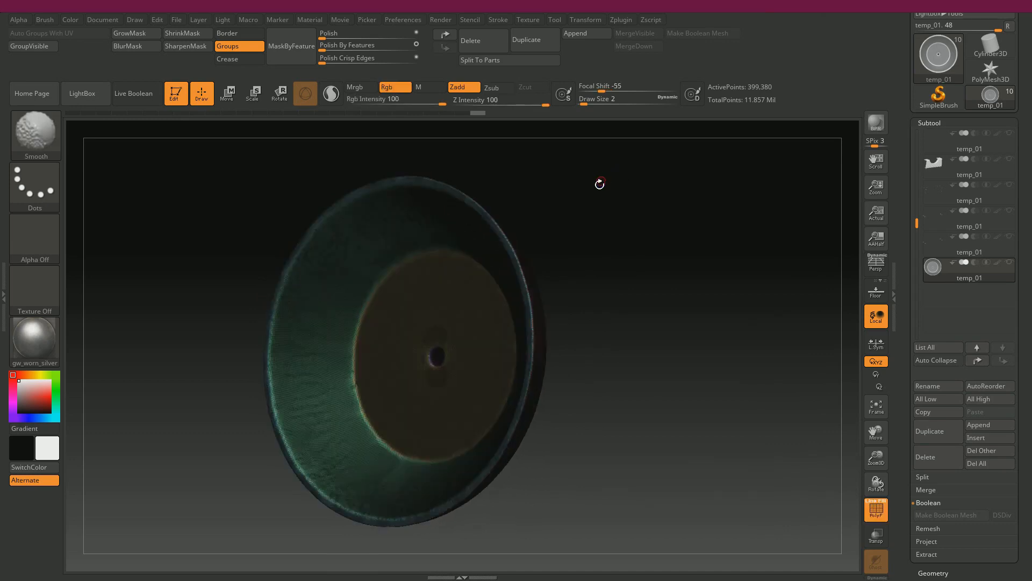
key("shift+f")
left_click(604, 262, "ctrl")
left_click_drag(602, 237, 653, 244)
left_click_drag(426, 243, 656, 202)
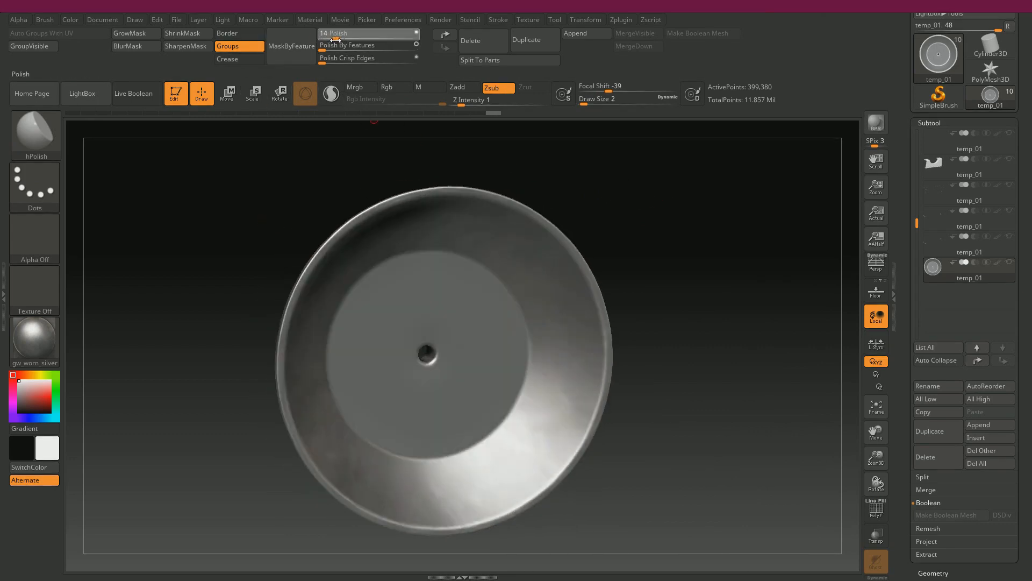
left_click_drag(336, 40, 337, 42)
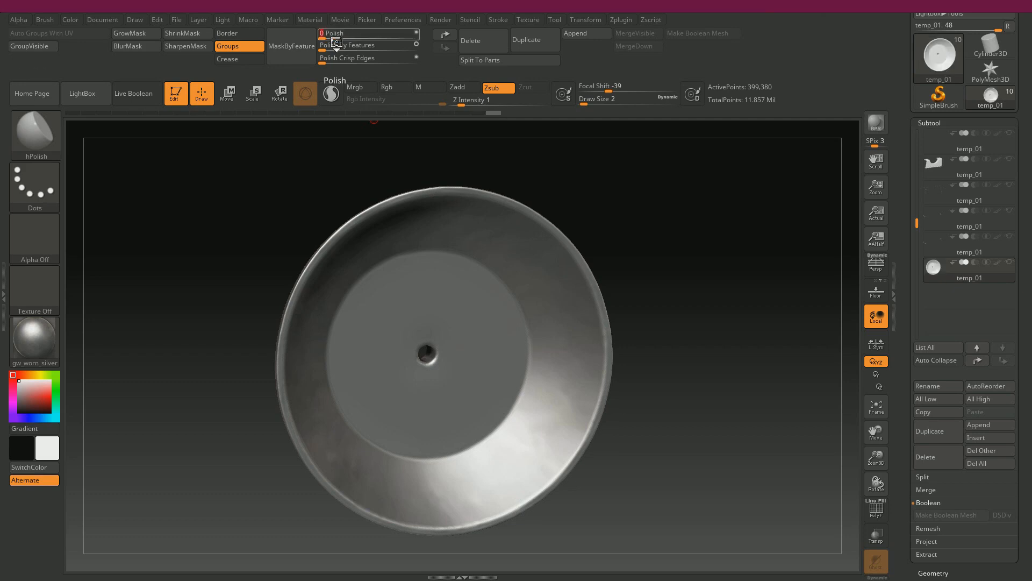
left_click_drag(592, 207, 659, 137)
- Show all subtools again and inspect the polished dome in place on the typewriter frame
left_click(997, 267)
left_click(976, 269, "shift")
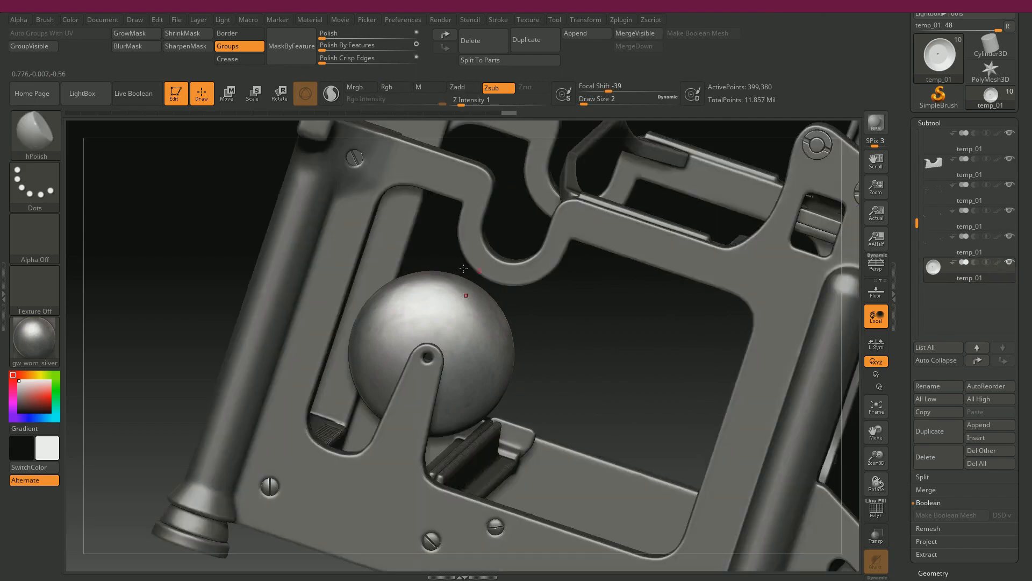
left_click_drag(200, 225, 126, 119)
mouse_move(415, 183)
left_mouse_down()
mouse_move(393, 160)
mouse_move(341, 173)
mouse_move(402, 171)
left_mouse_up()
left_click_drag(263, 295, 276, 349, "alt")
left_click_drag(483, 297, 564, 333)
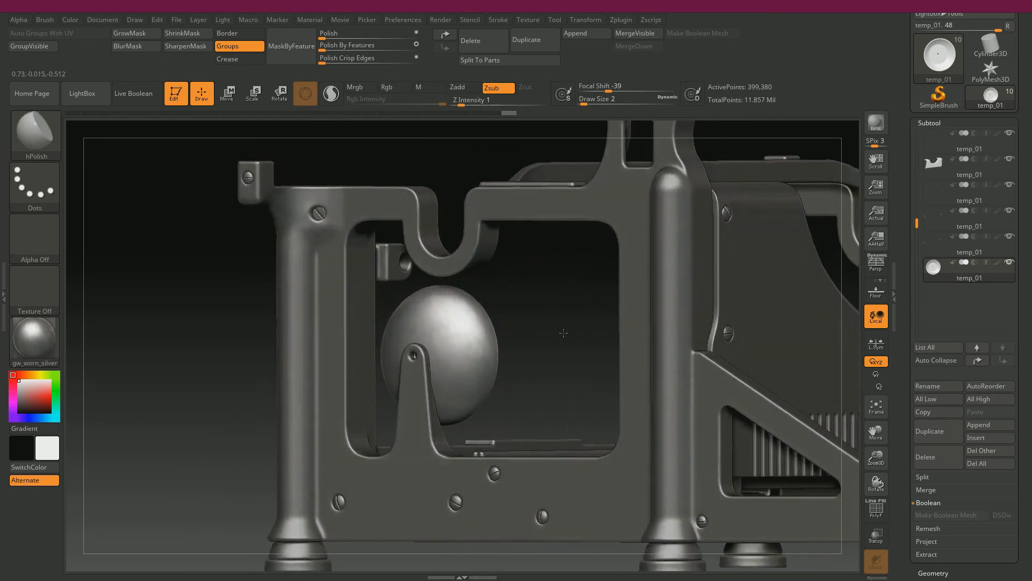
left_click_drag(547, 294, 589, 296, "alt")
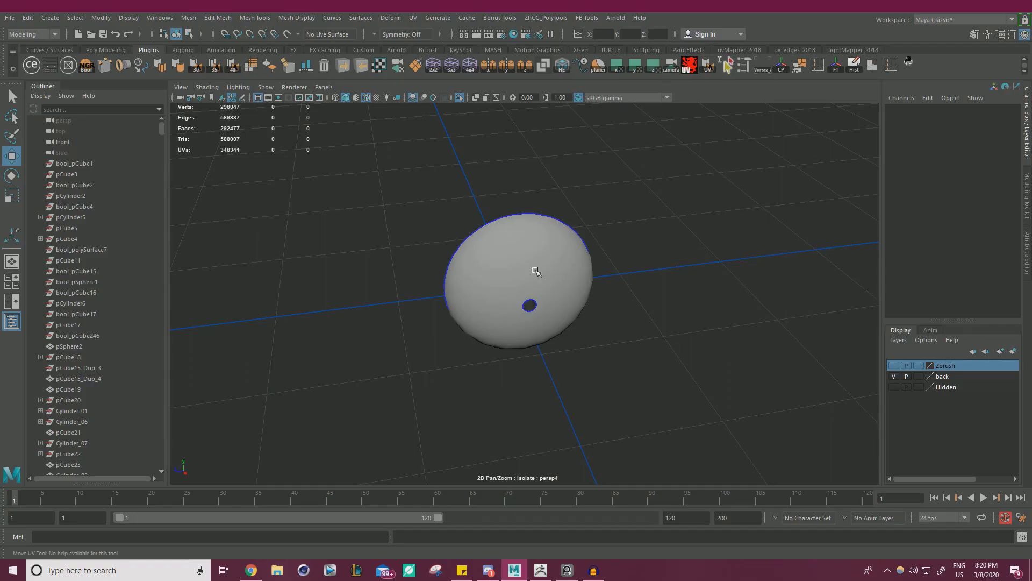
- Switch to Maya, add the original dome mesh to the Zbrush layer and exit the isolated view
left_click(536, 271)
right_click(950, 367)
left_click(956, 391)
left_click(460, 98)
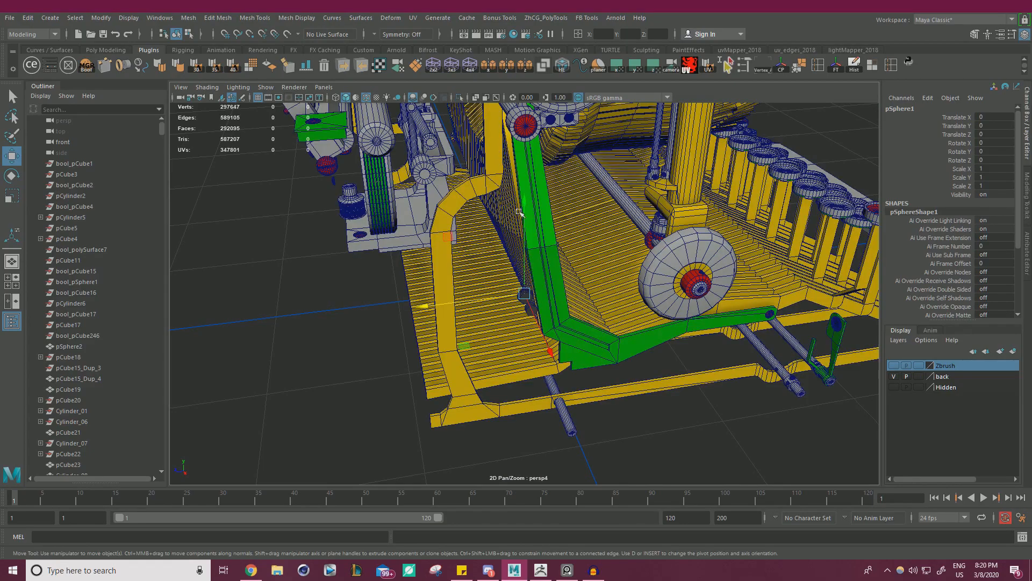
- Temporarily show the Zbrush layer to check the dome's shaft parts against the frame arm's hole
scroll(521, 214, "up", 5)
left_click_drag(501, 302, 523, 291, "alt")
left_click(523, 292, "shift")
left_click_drag(648, 304, 851, 355, "alt")
left_click(894, 367)
left_click_drag(656, 304, 743, 302, "alt")
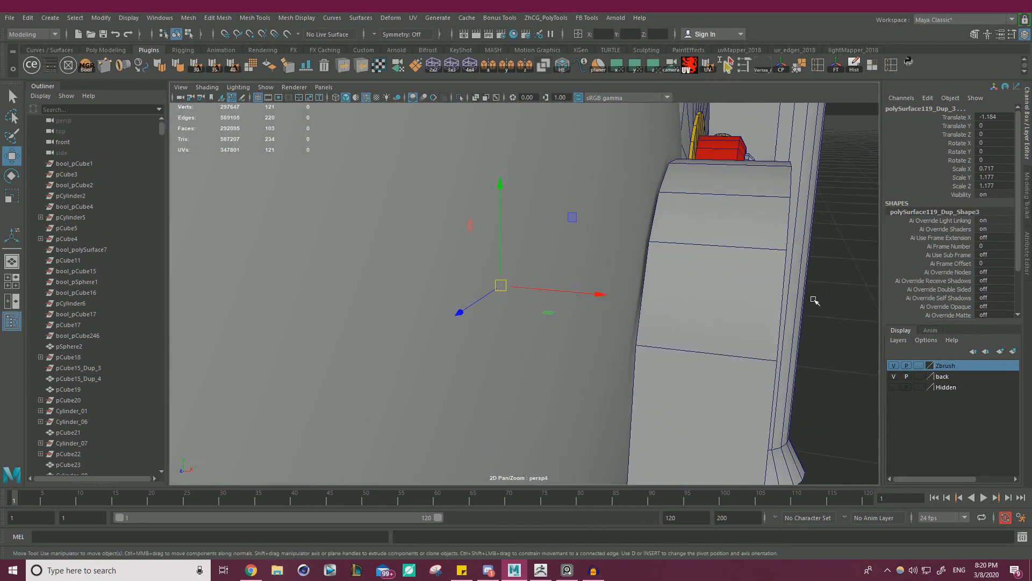
left_click_drag(839, 342, 714, 281, "alt")
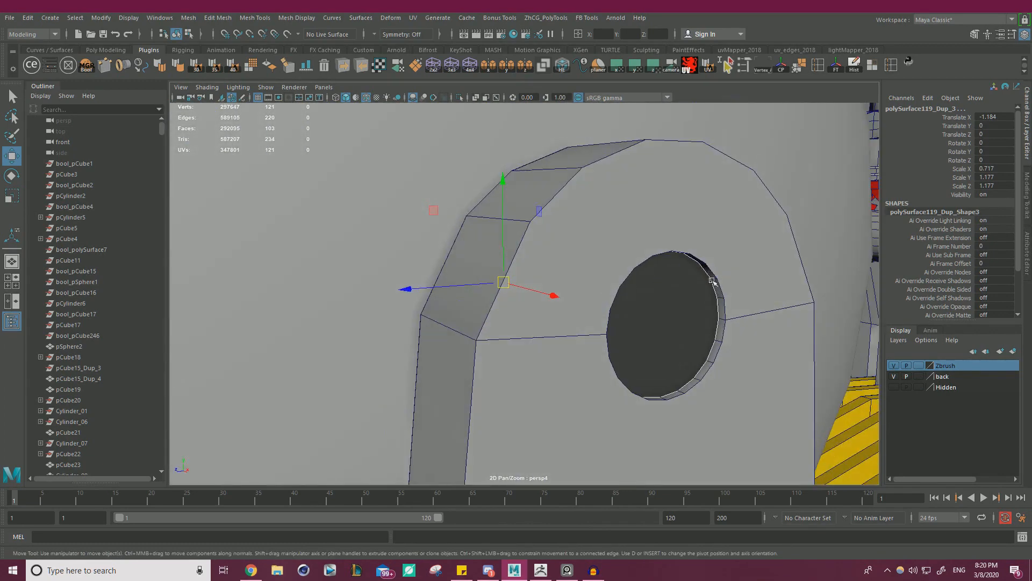
left_click(894, 368)
- Select the flanged shaft and the separate cylinder beside it and combine them into one mesh
left_click_drag(647, 301, 707, 254, "alt")
left_click(709, 255)
left_click(637, 387)
left_click(516, 301)
left_click(785, 299, "shift")
left_click(187, 21)
left_click(211, 56)
- Vertex-snap the wide shaft's end face to the start of the narrower cylinder and delete that face
left_click_drag(634, 185, 466, 239, "alt")
right_click(486, 227)
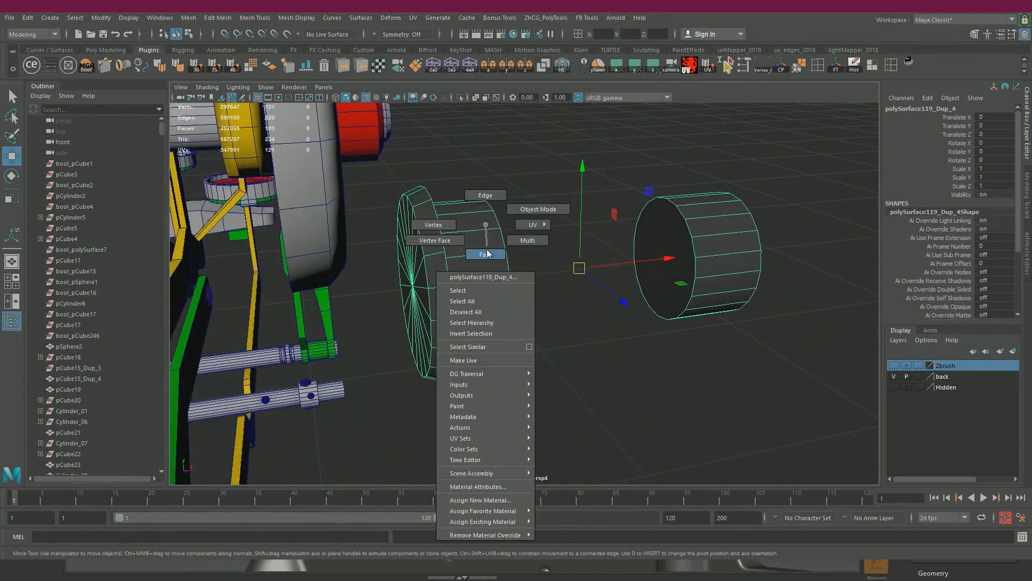
right_click_drag(487, 252, 486, 254)
left_click_drag(575, 258, 481, 269, "alt")
left_click(461, 271)
left_click_drag(544, 279, 710, 300)
key("ctrl+z")
left_click_drag(628, 269, 635, 315, "alt")
key("v")
left_click_drag(692, 354, 602, 318)
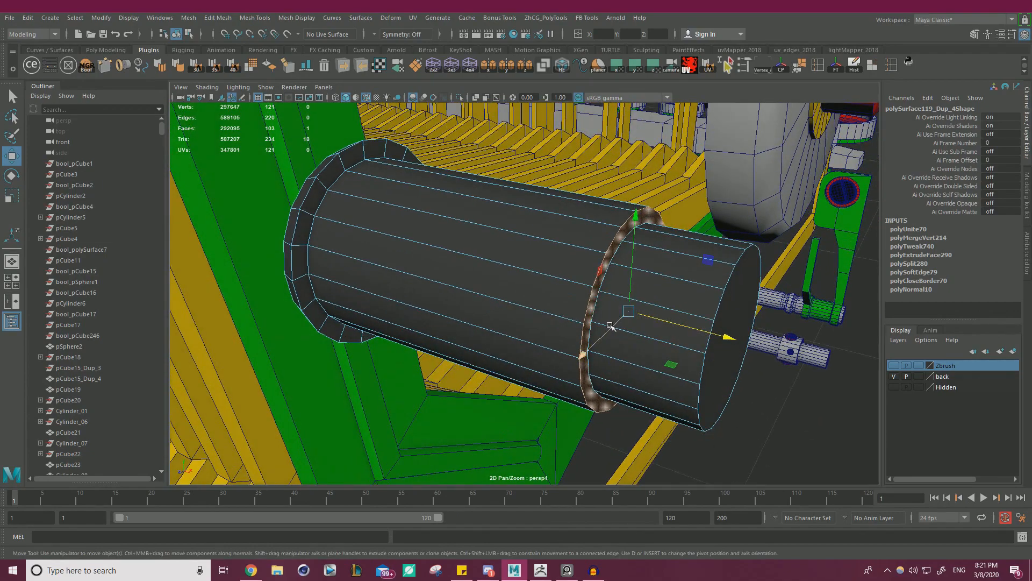
key("Delete")
- Delete the hidden inner end face of the narrower cylinder
left_click(612, 321)
key("f")
scroll(484, 283, "down", 3)
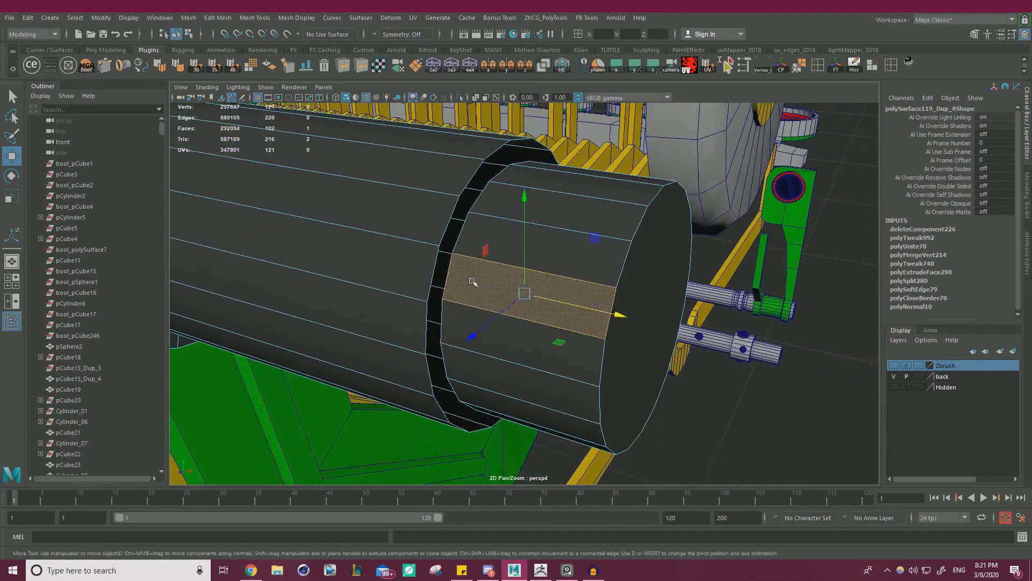
scroll(484, 283, "up", 10)
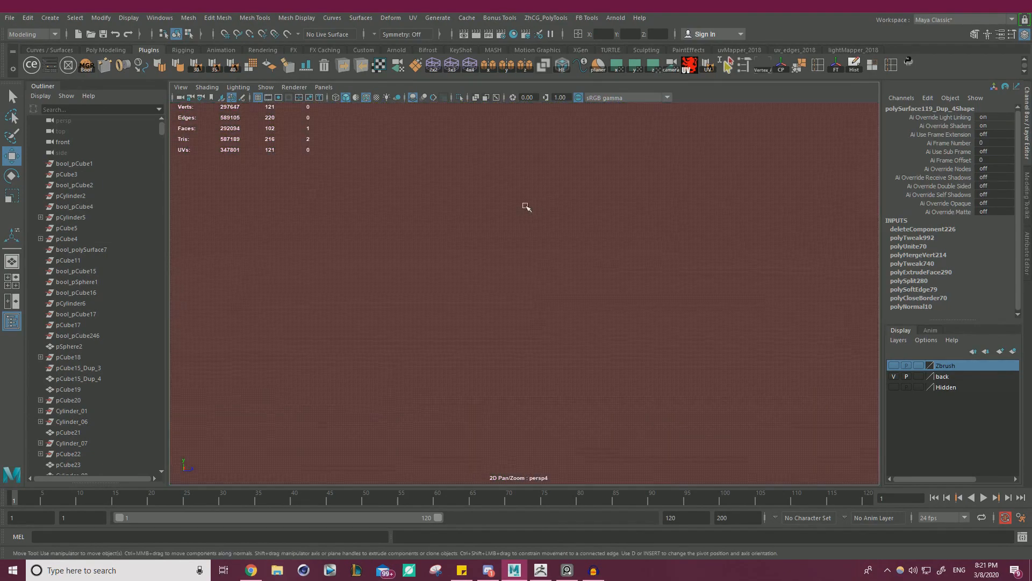
left_click(526, 207)
right_click_drag(527, 206, 285, 232, "alt")
left_click_drag(286, 233, 483, 241, "alt")
key("Delete")
scroll(483, 241, "up", 2)
- Try to bridge the open border edges between the wide shaft and the narrower cylinder to close the ring gap
right_click_drag(484, 240, 481, 215)
left_click(474, 229)
double_click(474, 229)
left_click_drag(474, 229, 452, 210, "alt")
right_click_drag(536, 245, 527, 374, "shift")
left_click_drag(553, 339, 578, 235, "alt")
key("ctrl+z")
left_click_drag(569, 199, 613, 299, "alt")
right_click_drag(652, 268, 628, 396, "shift")
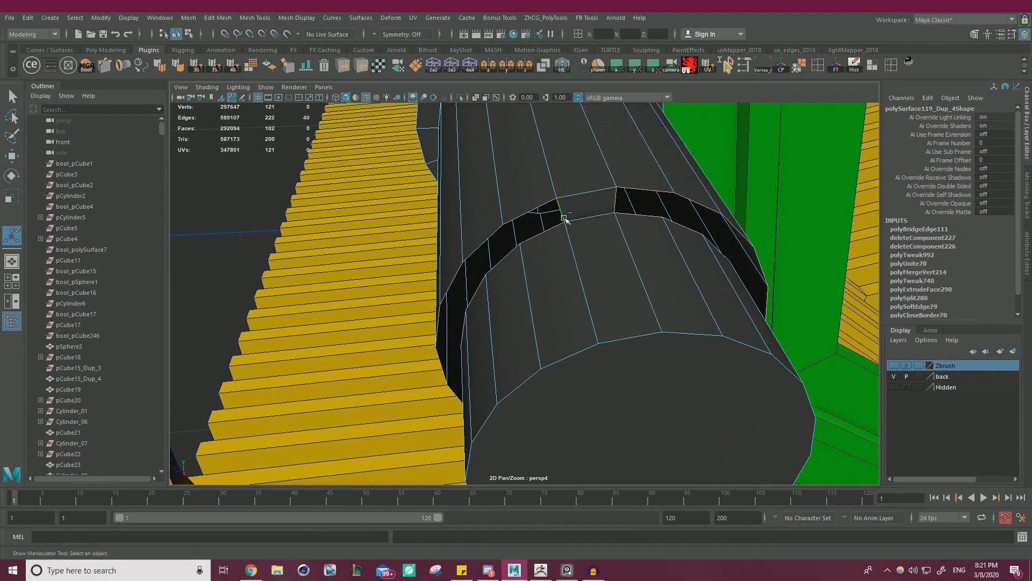
key("g")
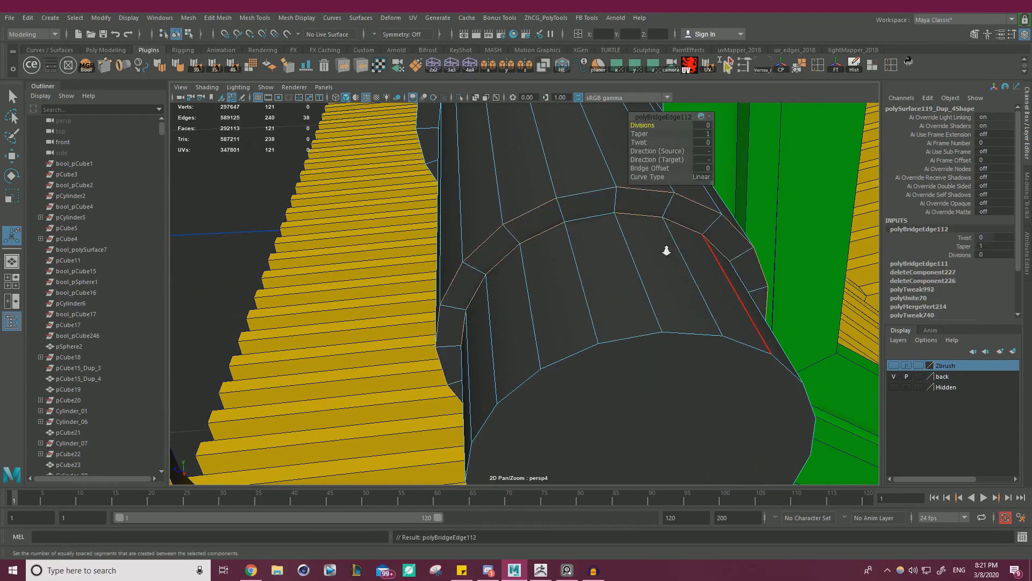
right_click_drag(668, 251, 550, 240, "alt")
left_click_drag(550, 240, 675, 242, "alt")
right_click_drag(675, 242, 559, 236, "alt")
left_click_drag(559, 236, 482, 250, "alt")
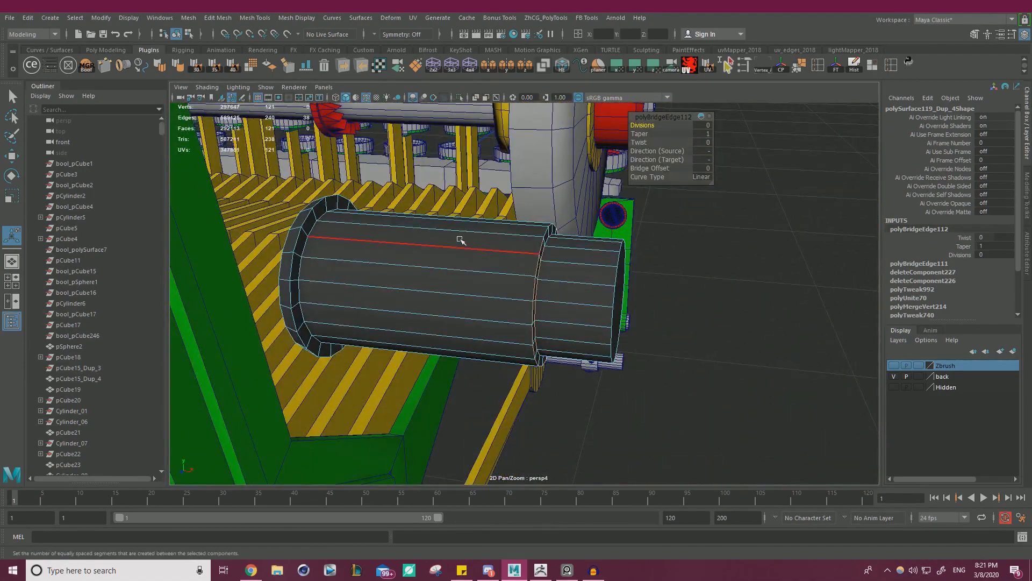
- Reselect the joined shaft as an object and show the Zbrush layer to check its fit in the frame arm's hole
key("q")
double_click(651, 264)
left_click(535, 269)
left_click(894, 365)
left_click_drag(642, 307, 430, 273, "alt")
left_click_drag(508, 281, 436, 297, "alt")
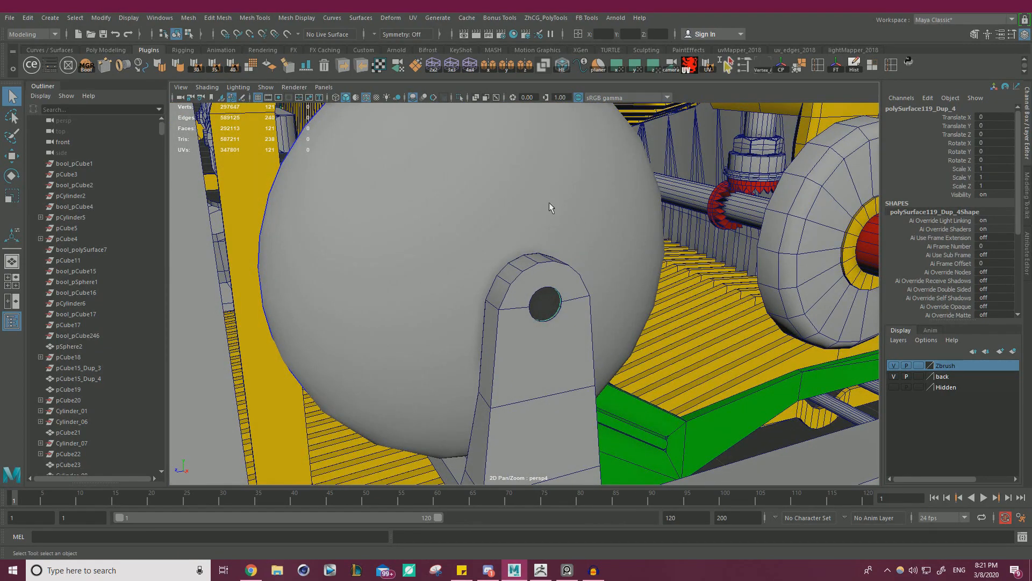
left_click_drag(549, 207, 870, 300, "alt")
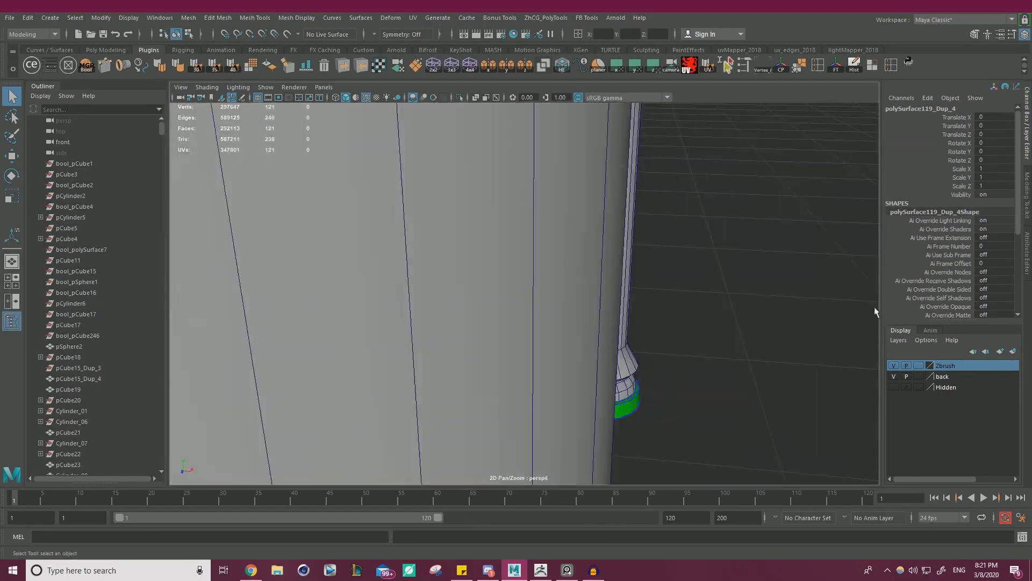
left_click_drag(858, 362, 490, 197, "alt")
scroll(466, 276, "up", 10)
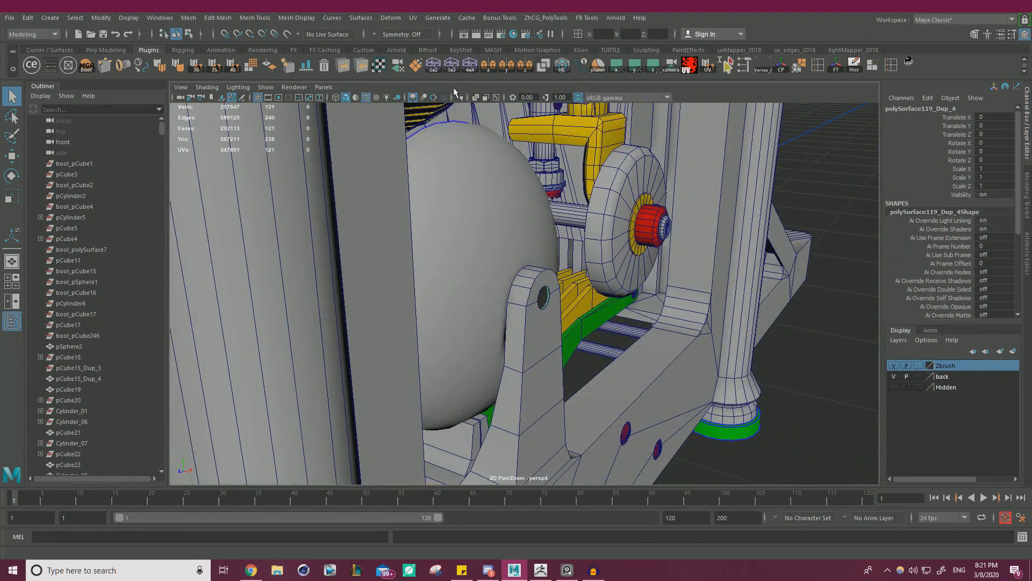
- Undo the bridging, face deletions, vertex snapping and combining so the flanged shaft and the cylinder are separate again
key("ctrl+z")
key("ctrl+z")
key("ctrl+z")
key("ctrl+z")
key("ctrl+z")
key("ctrl+z")
key("ctrl+z")
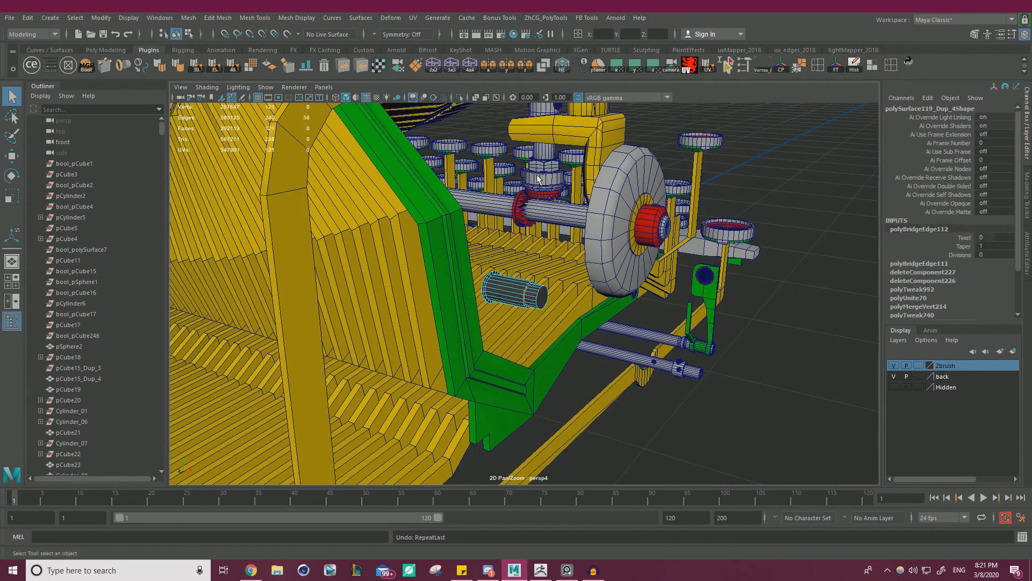
key("ctrl+z")
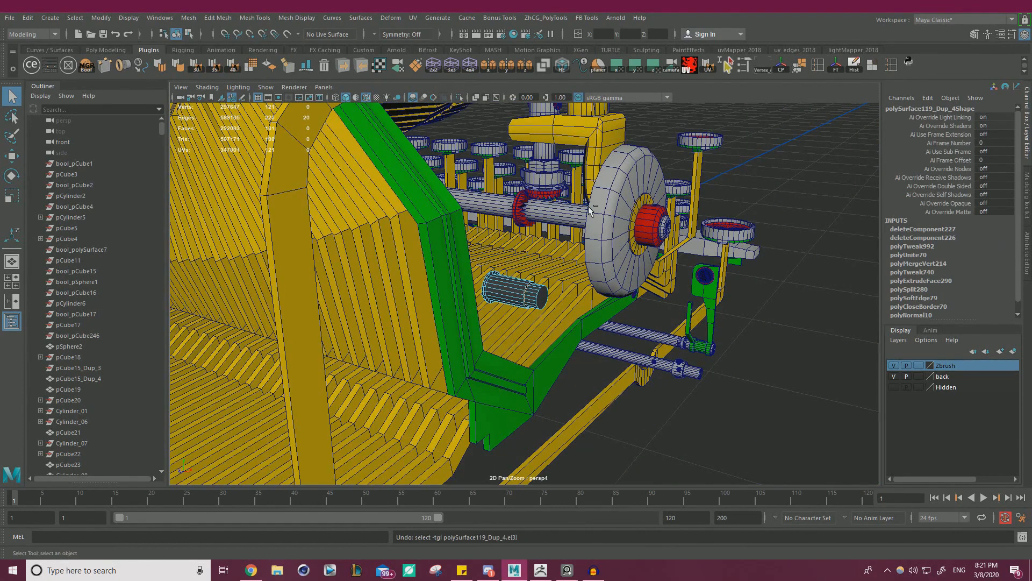
key("ctrl+z")
key("ctrl+z")
key("ctrl+z")
key("ctrl+z")
key("ctrl+z")
key("ctrl+z")
key("ctrl+z")
left_click_drag(540, 249, 654, 256, "alt")
key("ctrl+z")
scroll(587, 248, "up", 3)
key("ctrl+z")
key("ctrl+z")
key("ctrl+z")
- Select the separate narrow cylinder and briefly isolate it in the viewport
right_click_drag(638, 203, 666, 185)
left_click(619, 231)
left_click(548, 301)
key("w")
left_click(460, 97)
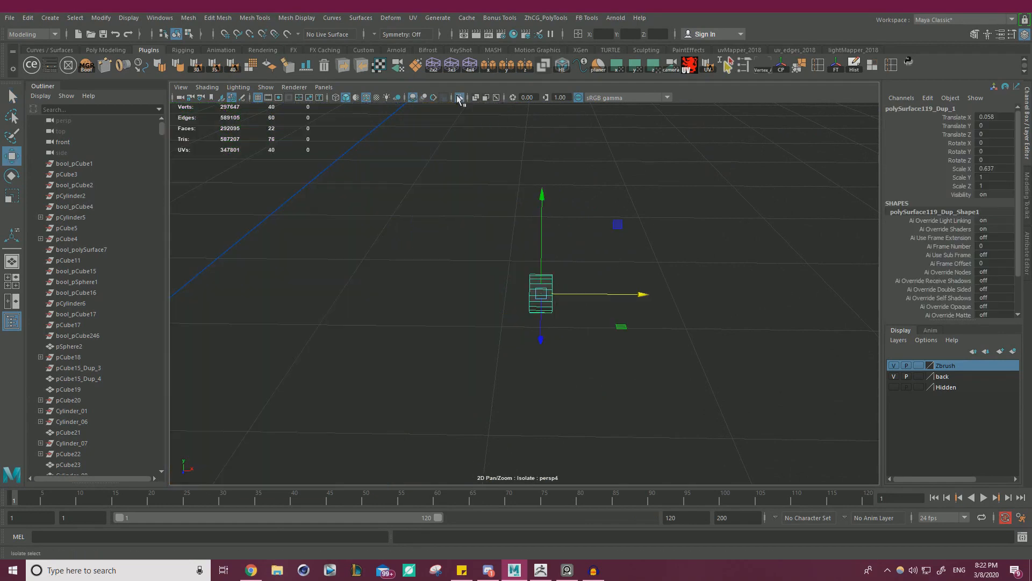
left_click(459, 98)
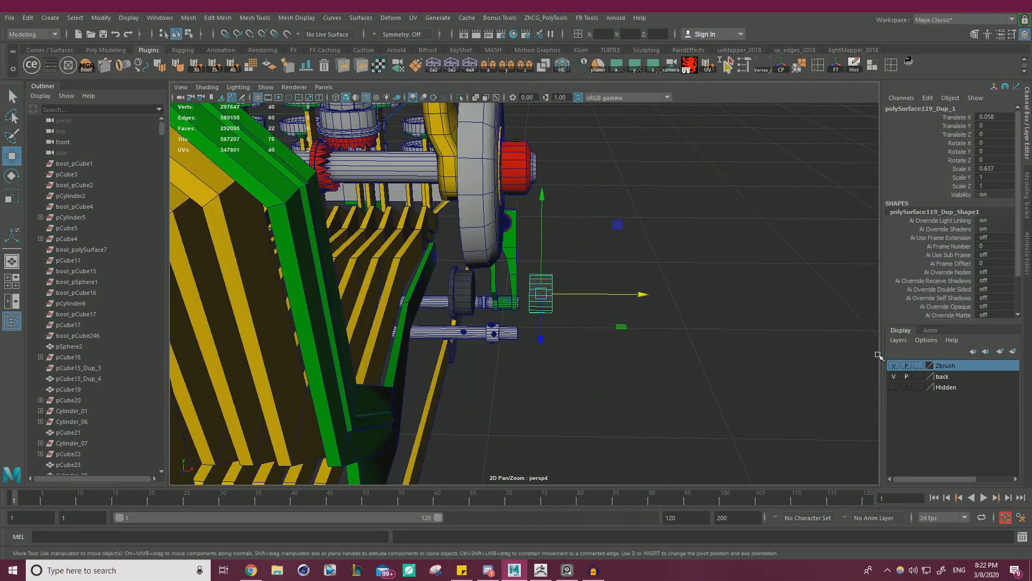
- Show the Zbrush layer and check the narrow cylinder's position inside the frame arm's hole
left_click(894, 367)
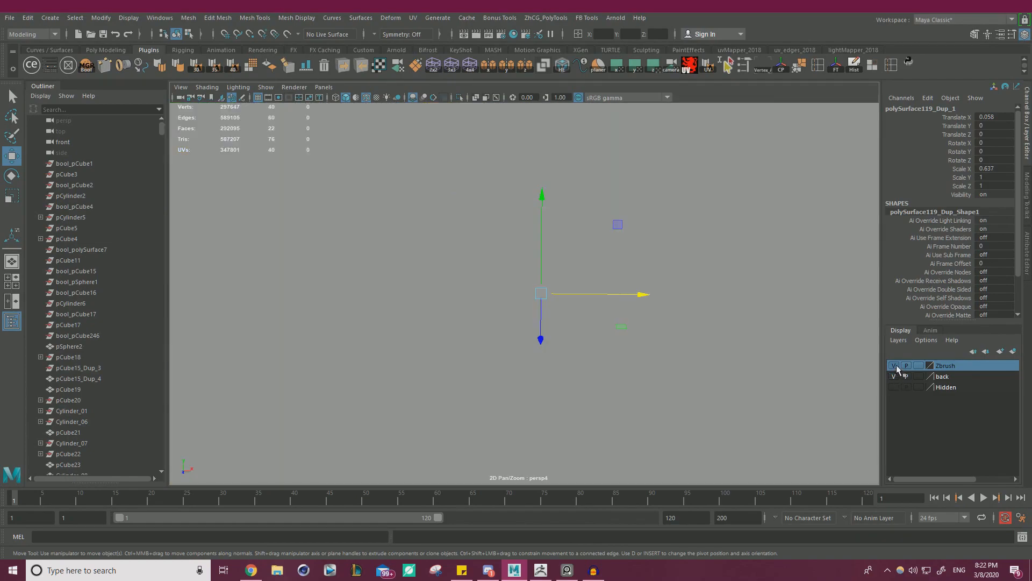
left_click_drag(600, 271, 449, 247, "alt")
right_click_drag(449, 247, 536, 260, "alt")
left_click_drag(536, 260, 586, 286, "alt")
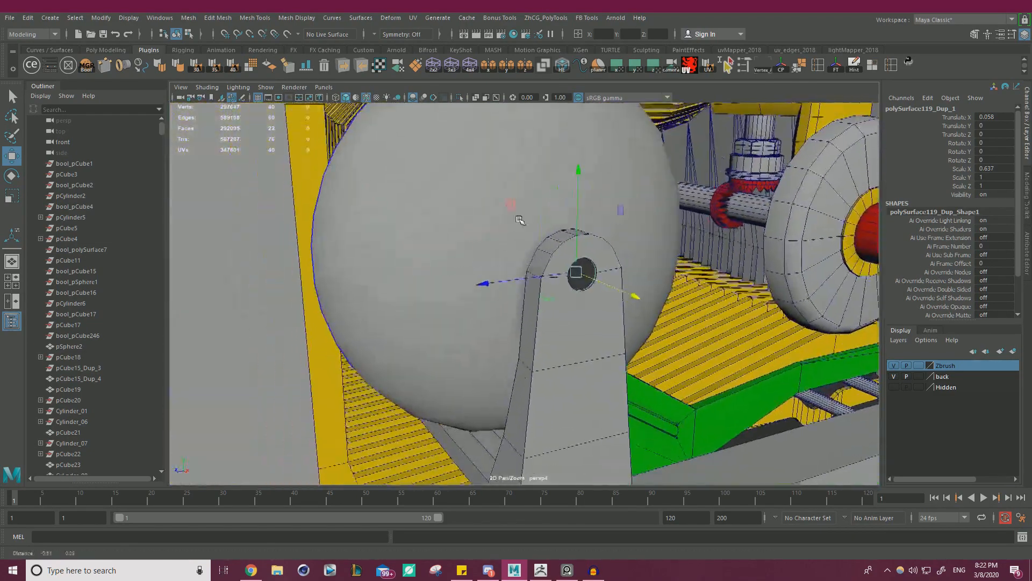
middle_click_drag(586, 286, 546, 214, "alt")
left_click(546, 278)
right_click_drag(546, 277, 389, 155, "alt")
left_click(526, 285)
key("f")
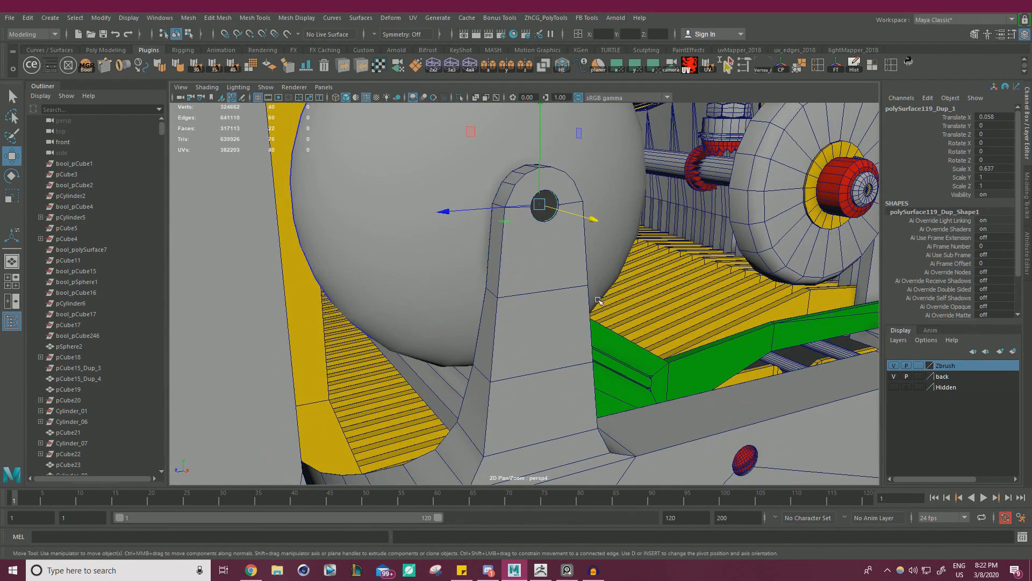
right_click_drag(592, 263, 492, 242, "alt")
left_click_drag(492, 242, 422, 322, "alt")
- Select the frame and the dome and examine the shaft openings on the frame arm and the dome's back
left_click(555, 332)
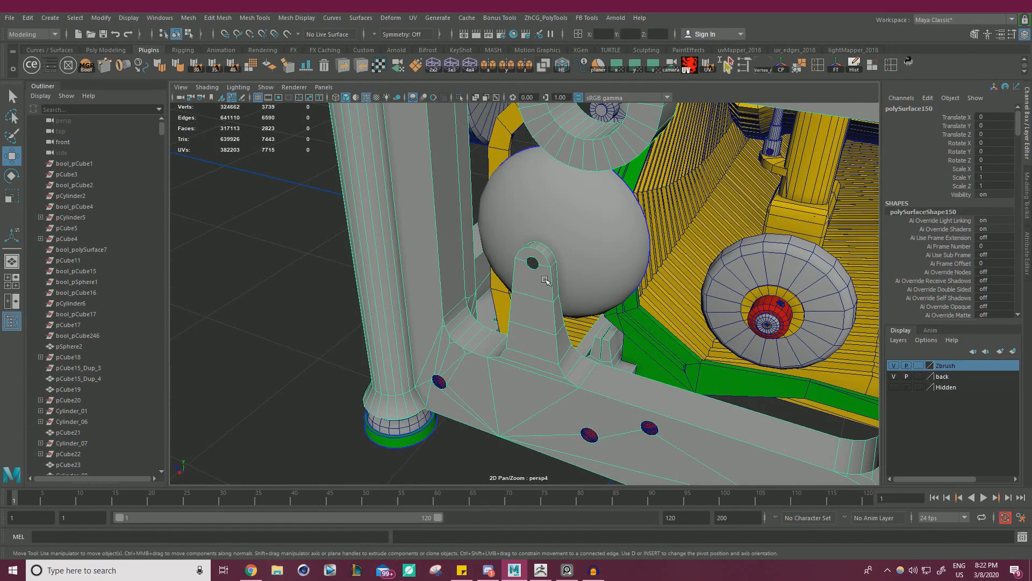
left_click_drag(549, 274, 576, 273, "alt")
right_click_drag(576, 272, 634, 285, "alt")
left_click_drag(538, 269, 484, 252, "alt")
right_click_drag(484, 253, 508, 259, "alt")
left_click_drag(508, 258, 461, 221, "alt")
left_click(461, 222)
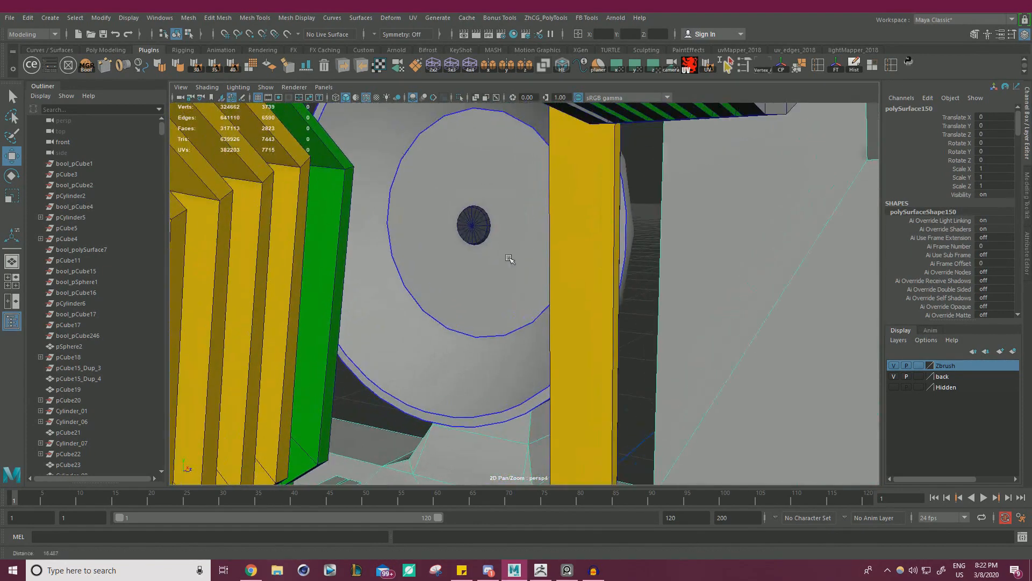
left_click(468, 289)
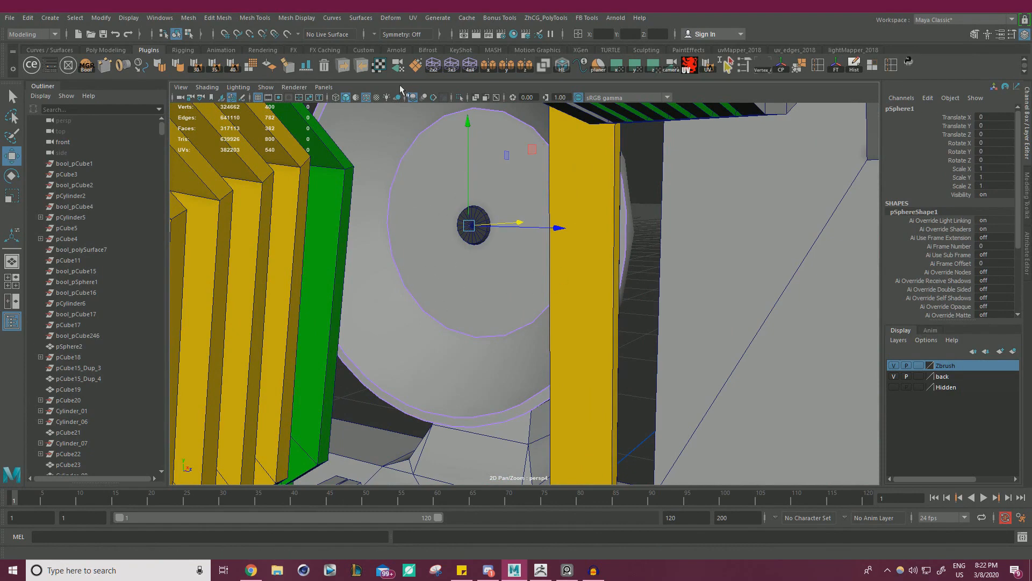
left_click(565, 71)
left_click_drag(629, 177, 511, 200, "alt")
left_click(524, 287, "shift")
left_click_drag(501, 253, 566, 332, "alt")
right_click_drag(567, 332, 583, 350, "alt")
right_click_drag(653, 273, 604, 320, "alt")
left_click_drag(604, 321, 614, 260, "alt")
right_click_drag(614, 260, 569, 260, "alt")
left_click_drag(569, 260, 858, 375, "alt")
- Hide the Zbrush layer and combine the narrow cylinder with the flanged shaft piece into one mesh
left_click(892, 365)
left_click_drag(733, 320, 692, 353, "alt")
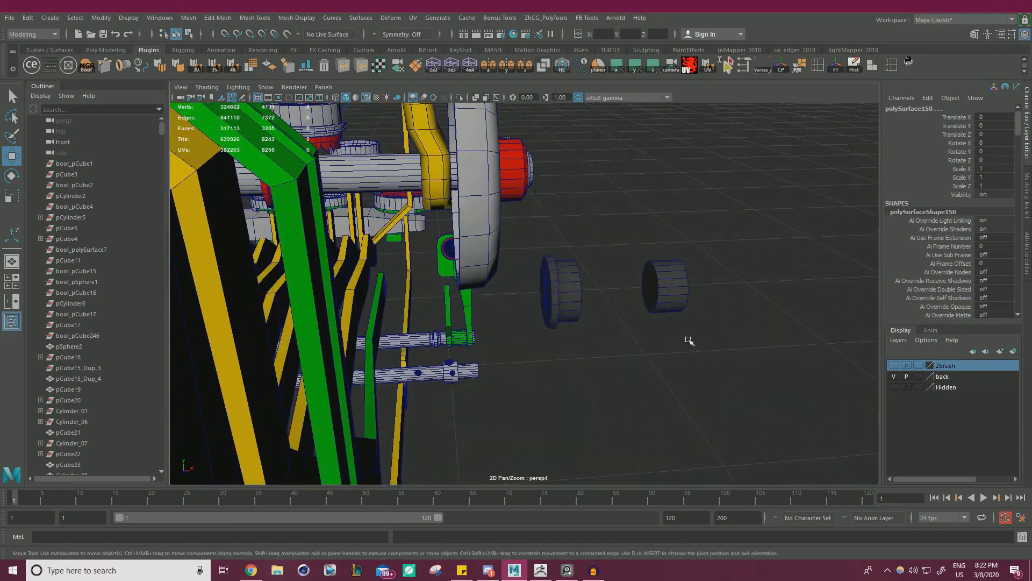
left_click(658, 277)
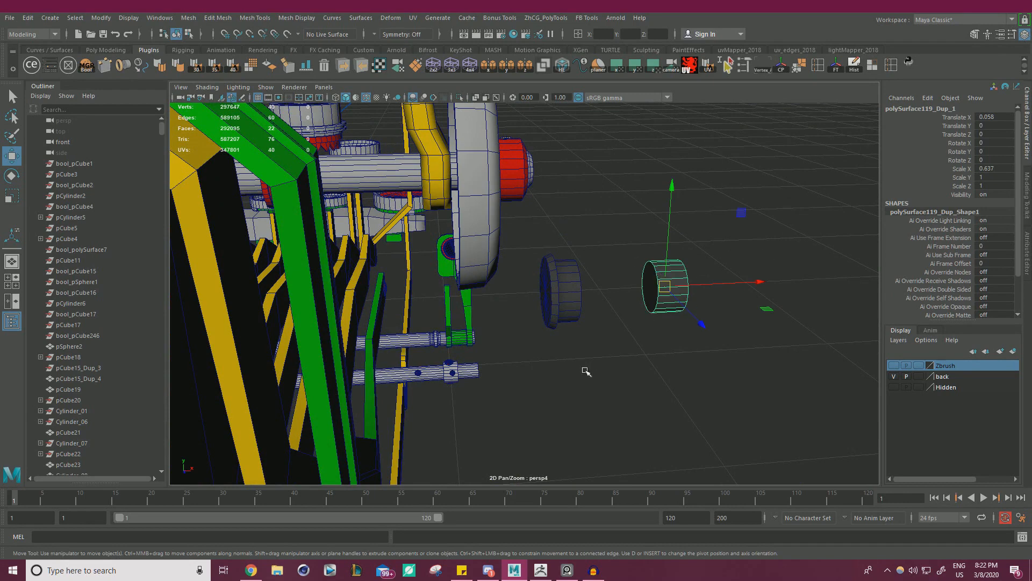
left_click_drag(557, 281, 557, 281, "shift")
left_click(188, 18)
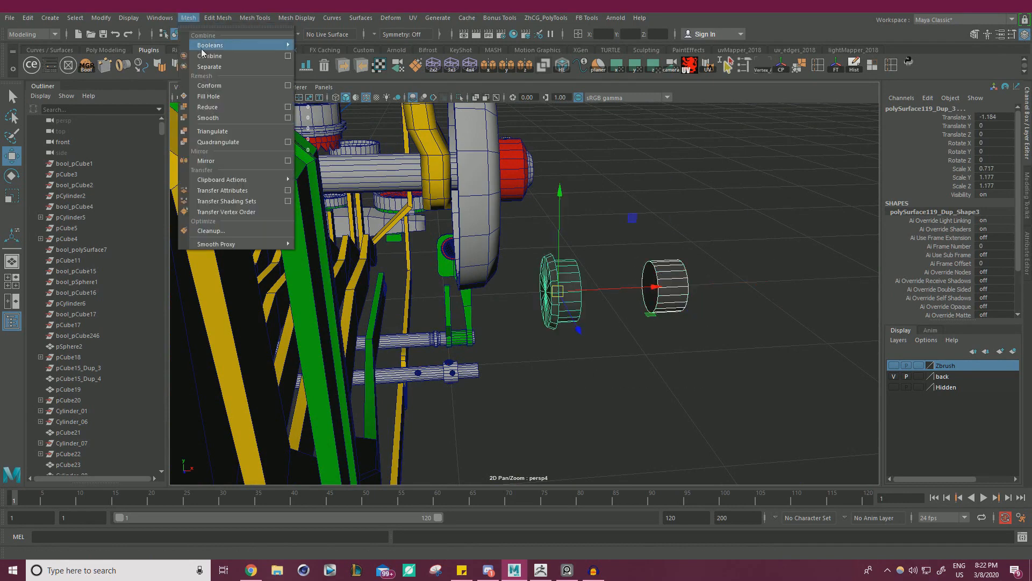
left_click(204, 56)
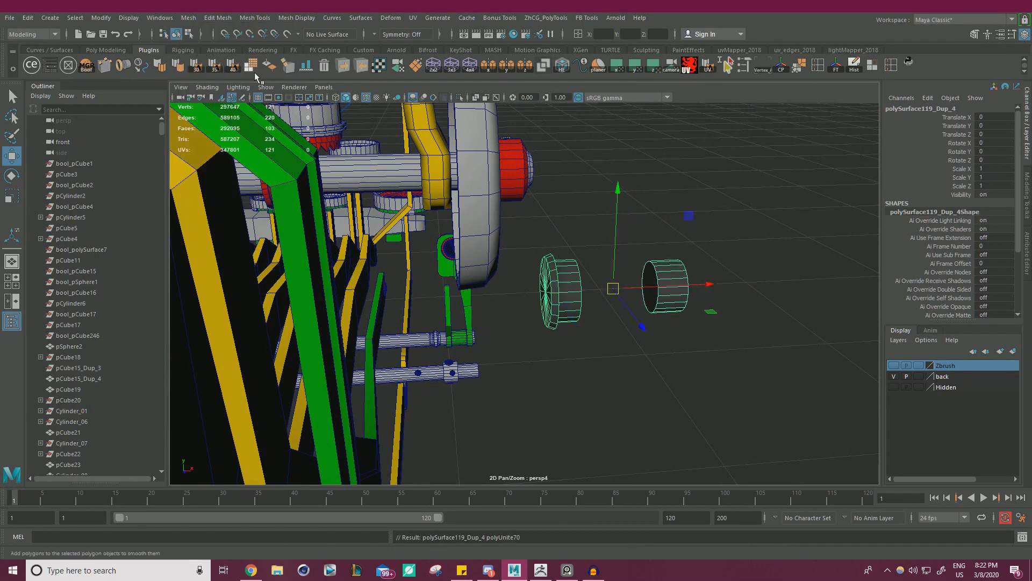
- Planar-project UVs onto the combined shaft mesh and cut its UV seams along the circular rim edges
left_click(715, 237)
key("ctrl+z")
left_click(786, 207)
left_click(566, 250)
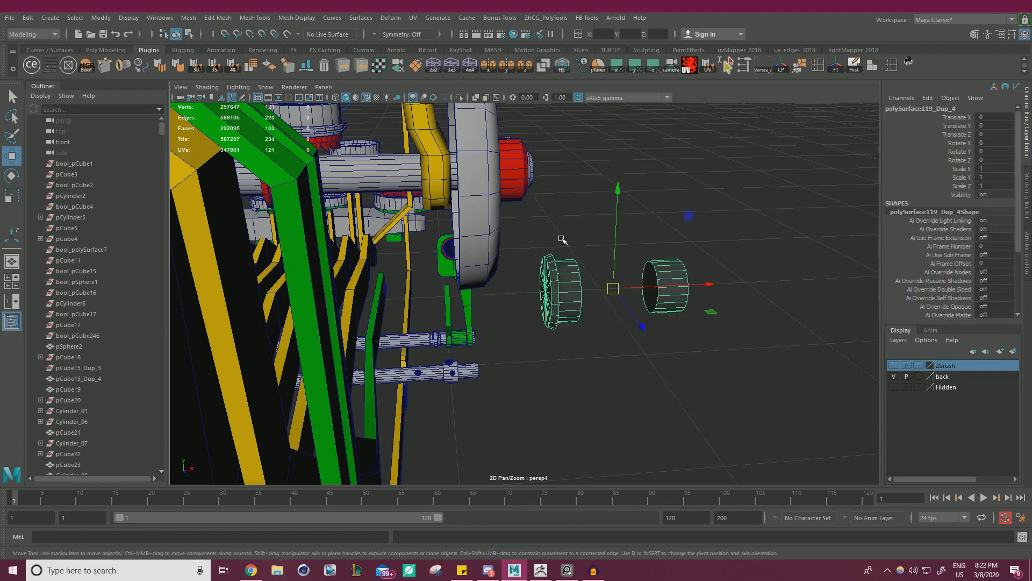
left_click(668, 379)
left_click_drag(668, 379, 591, 319, "alt")
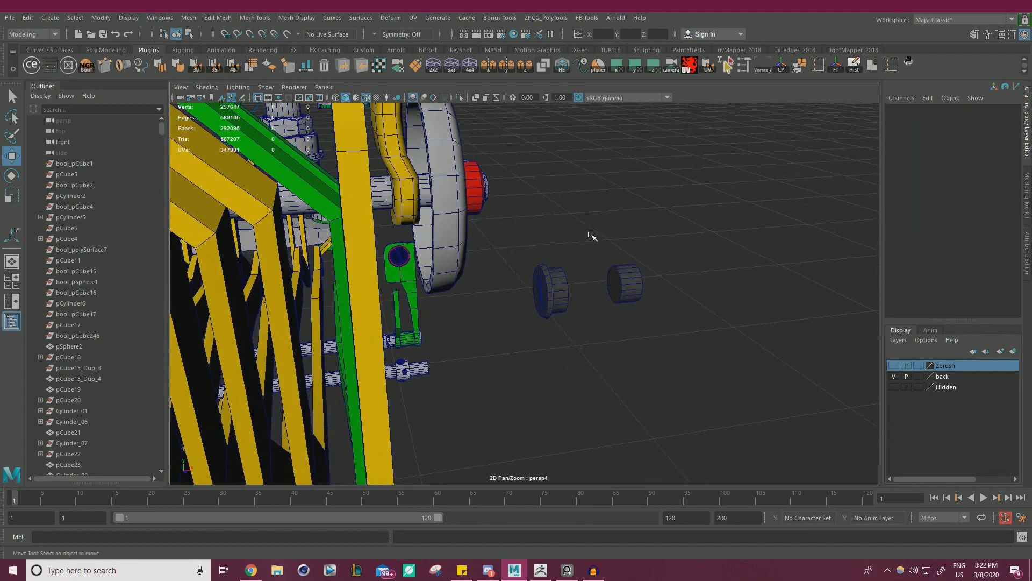
left_click_drag(634, 258, 626, 255)
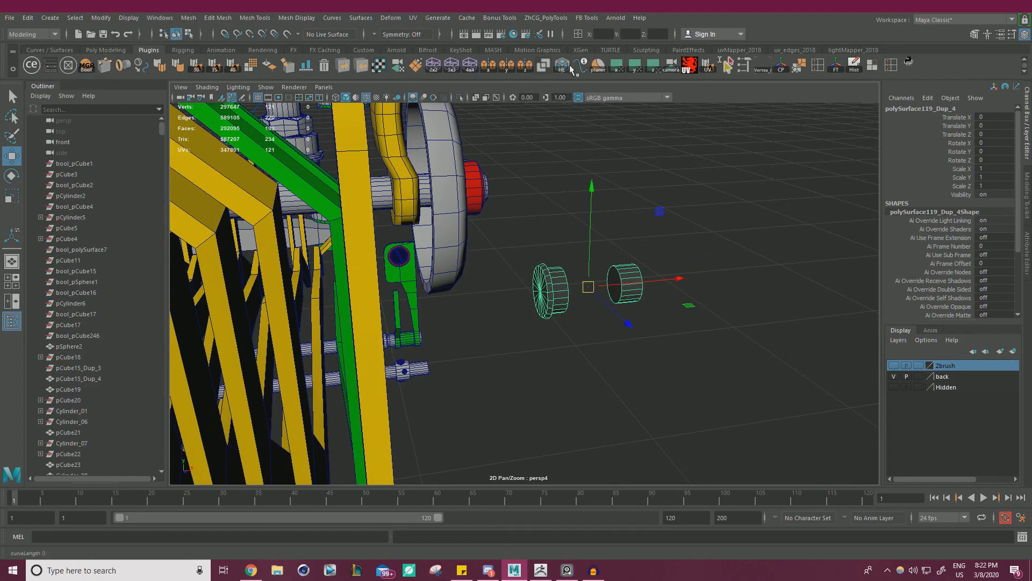
mouse_move(686, 239)
left_mouse_down("alt")
mouse_move(679, 230)
mouse_move(654, 268)
mouse_move(666, 208)
mouse_move(698, 225)
mouse_move(733, 211)
mouse_move(772, 350)
mouse_move(502, 166)
left_mouse_up("alt")
left_click(390, 68)
left_click_drag(579, 52, 1031, 205)
right_click_drag(686, 115, 733, 86)
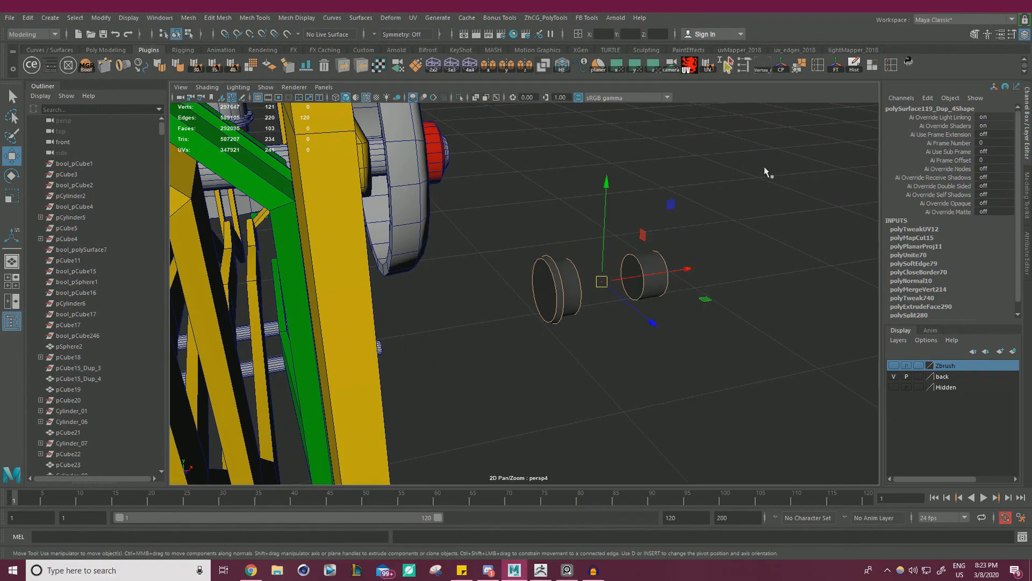
- Export the combined shaft mesh as temp_01.obj to the C:\temp meshes\ folder
left_click(764, 168)
left_click(577, 294)
left_click(342, 65)
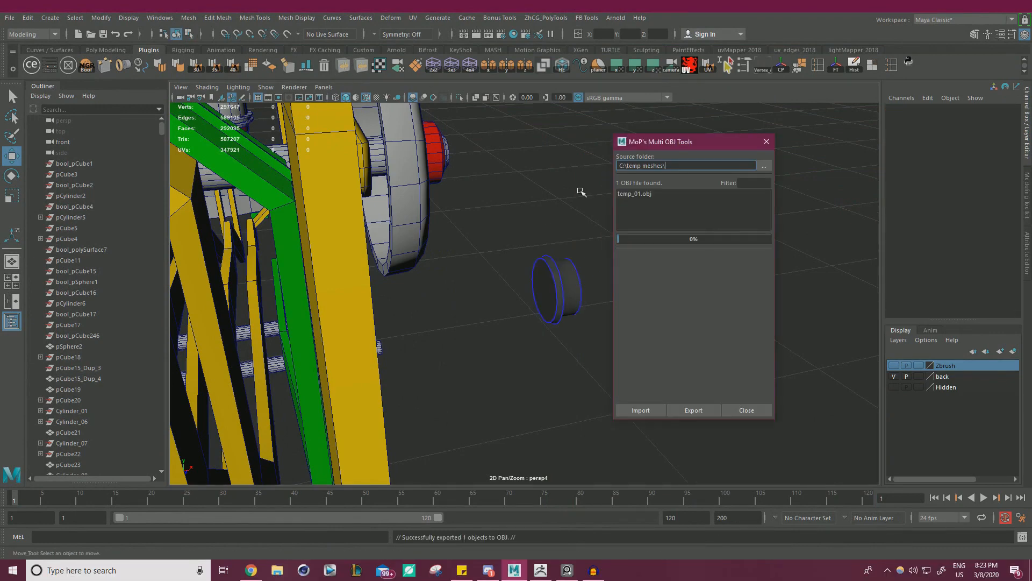
left_click(765, 142)
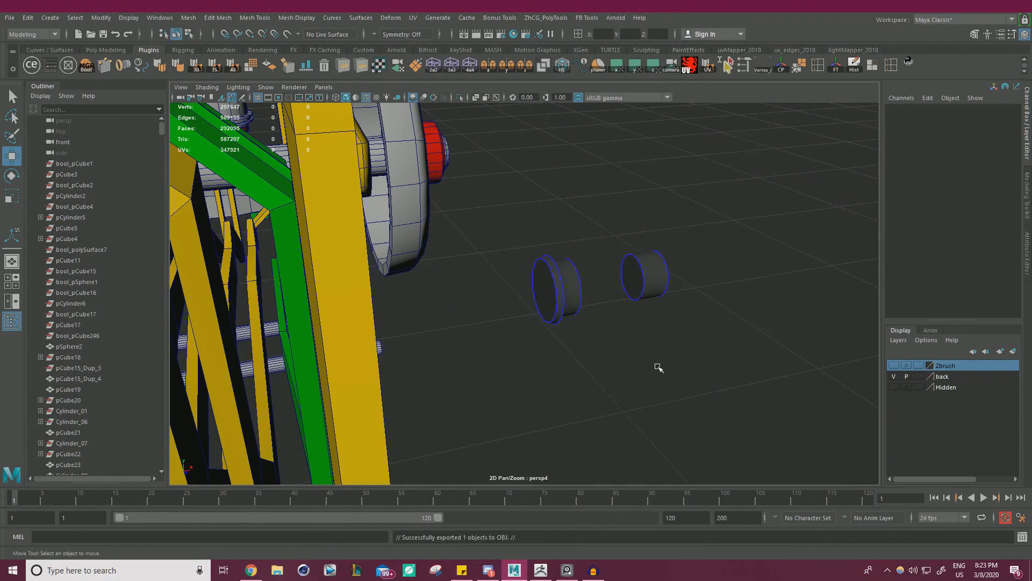
- Switch to ZBrush, append a new subtool below the dome and import the exported shaft OBJ into it
left_click(545, 569)
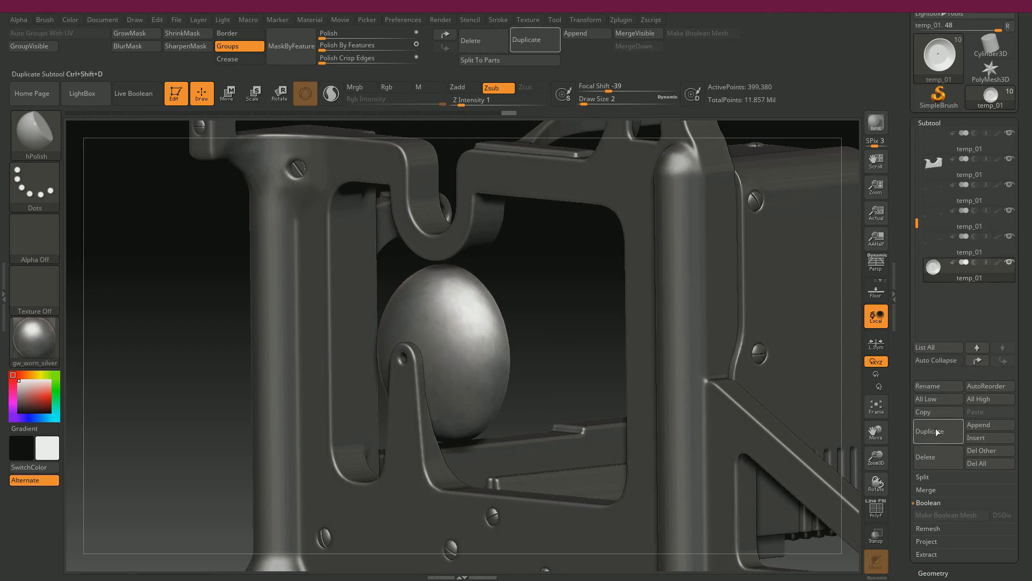
left_click(1006, 425)
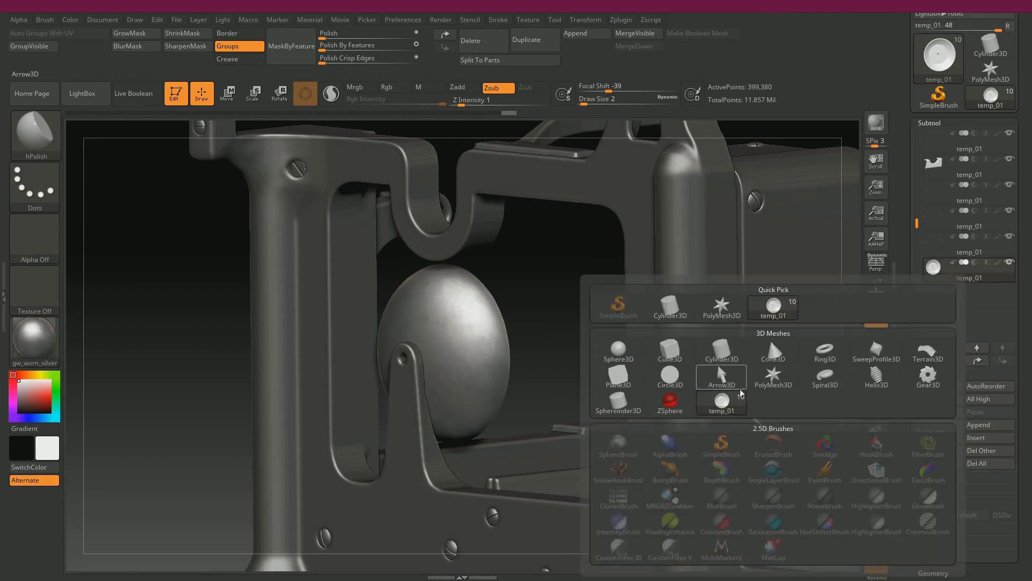
left_click(936, 290)
left_click_drag(909, 400, 918, 276)
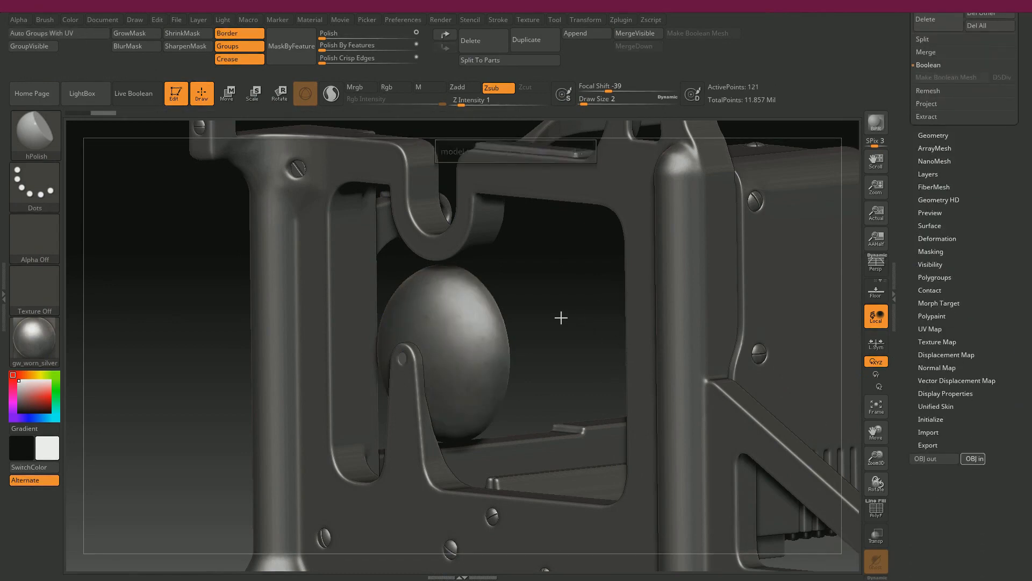
- Frame the imported shaft with polyframe display on and create its polygroups from the UVs
mouse_move(427, 326)
left_mouse_down()
mouse_move(576, 299)
mouse_move(687, 325)
mouse_move(600, 293)
mouse_move(652, 384)
mouse_move(680, 395)
left_mouse_up()
key("shift+f")
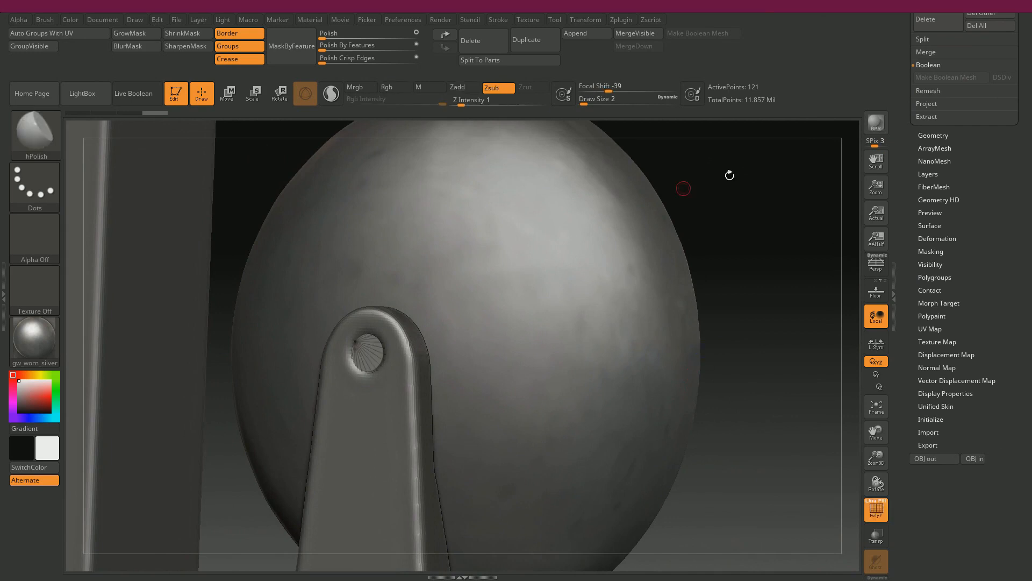
scroll(915, 134, "up", 3)
left_click(95, 37)
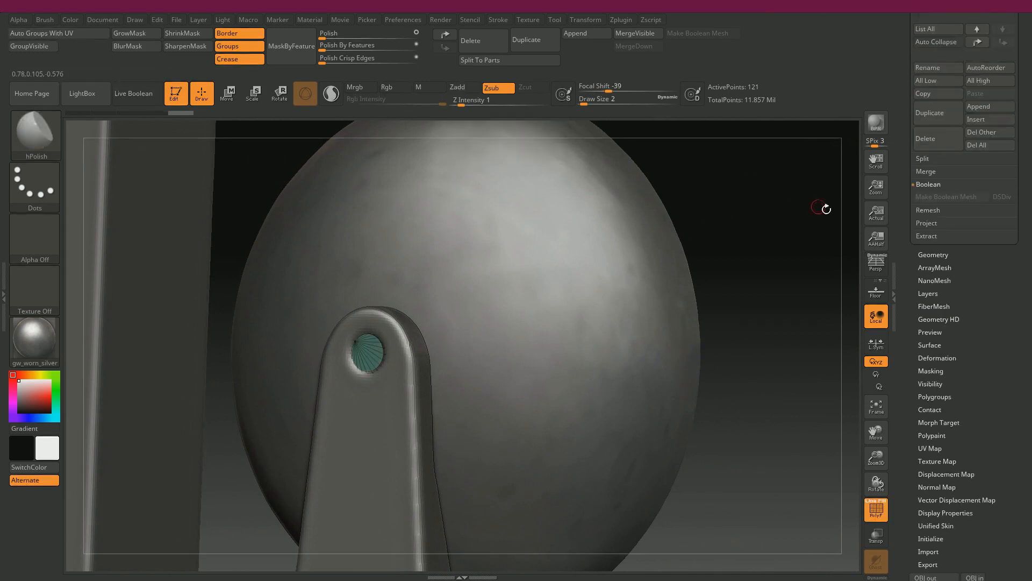
- DynaMesh the shaft subtool at resolution 3112 and turn off the polyframe display
left_click(933, 254)
left_click_drag(923, 251, 971, 259)
left_click(943, 234)
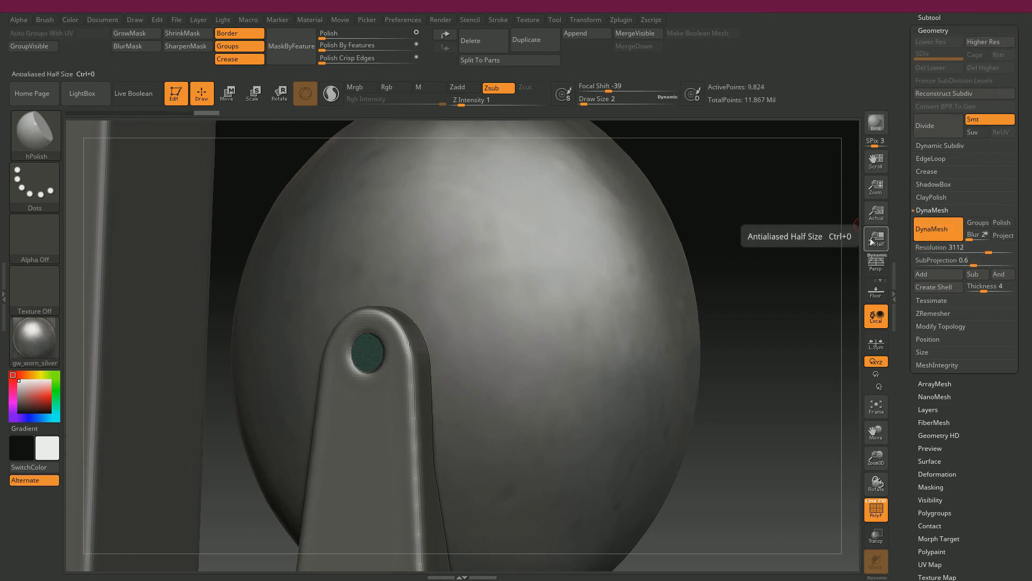
key("shift+f")
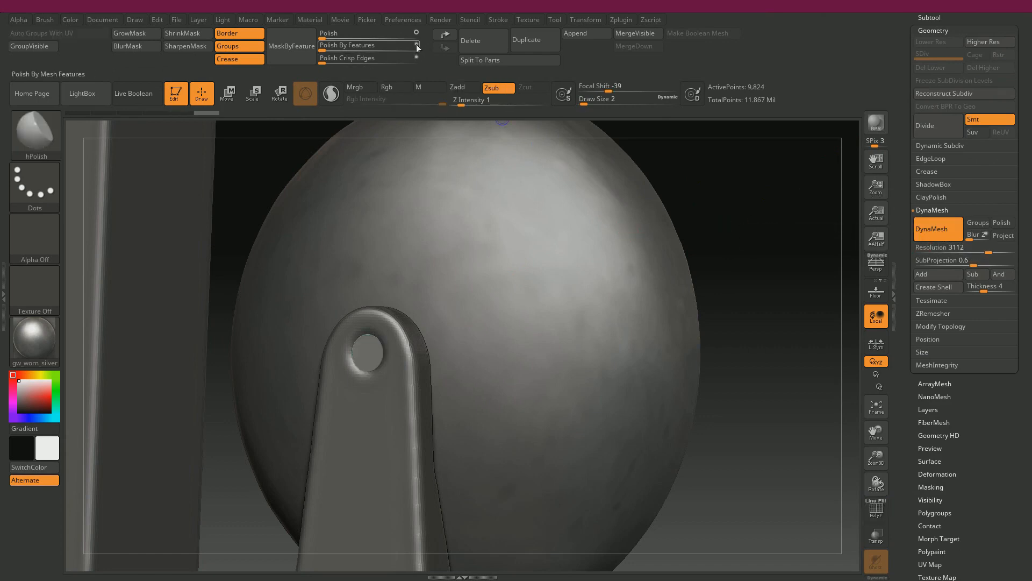
- Polish the shaft by features and inspect its end face at the dome's back
left_click_drag(327, 49, 340, 51)
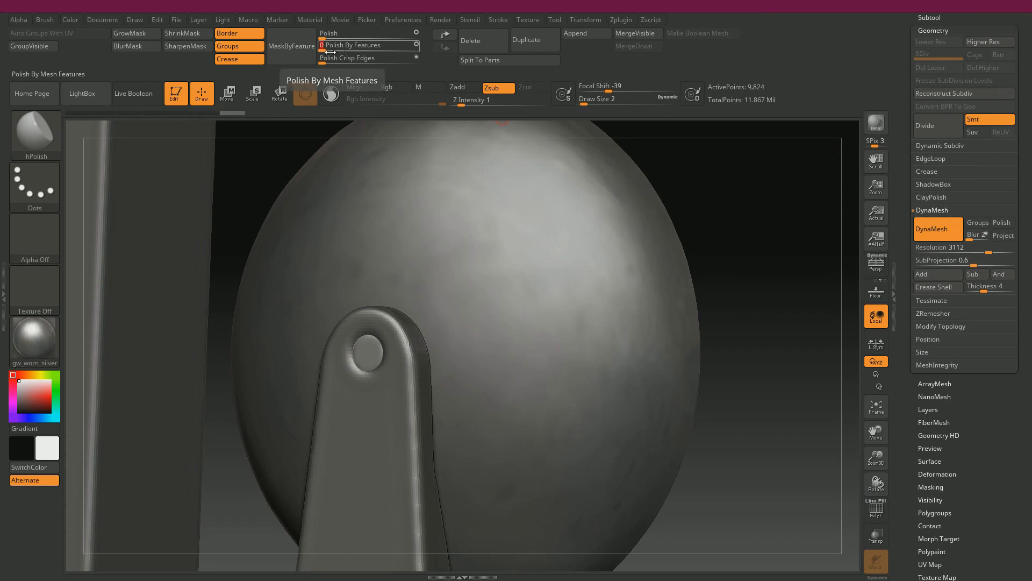
left_click_drag(675, 221, 399, 121)
left_click_drag(672, 161, 667, 163, "shift")
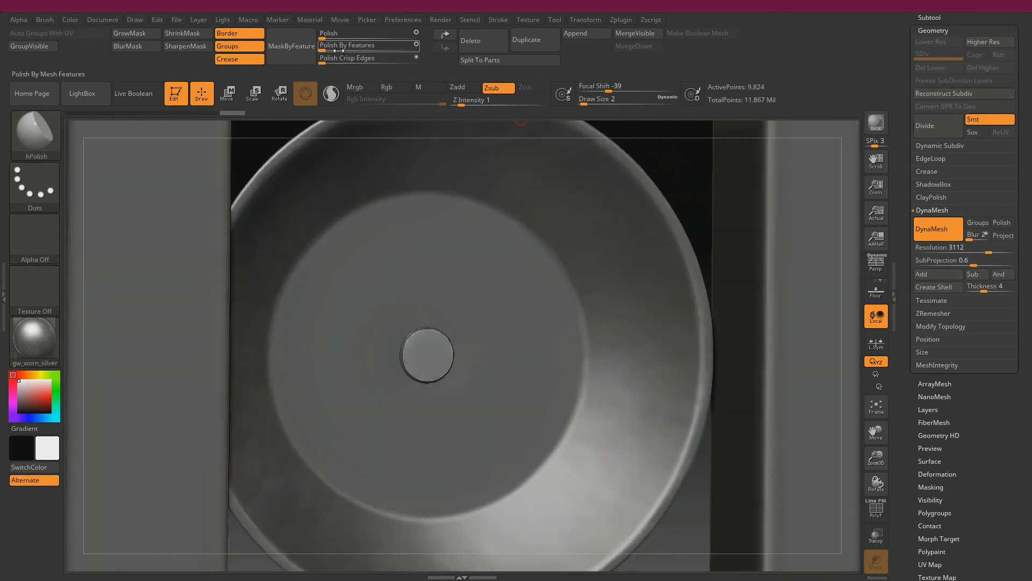
- Polish the shaft with a Polish value of 1 and view the result in the surrounding assembly
left_click_drag(325, 38, 331, 38)
left_click(323, 39)
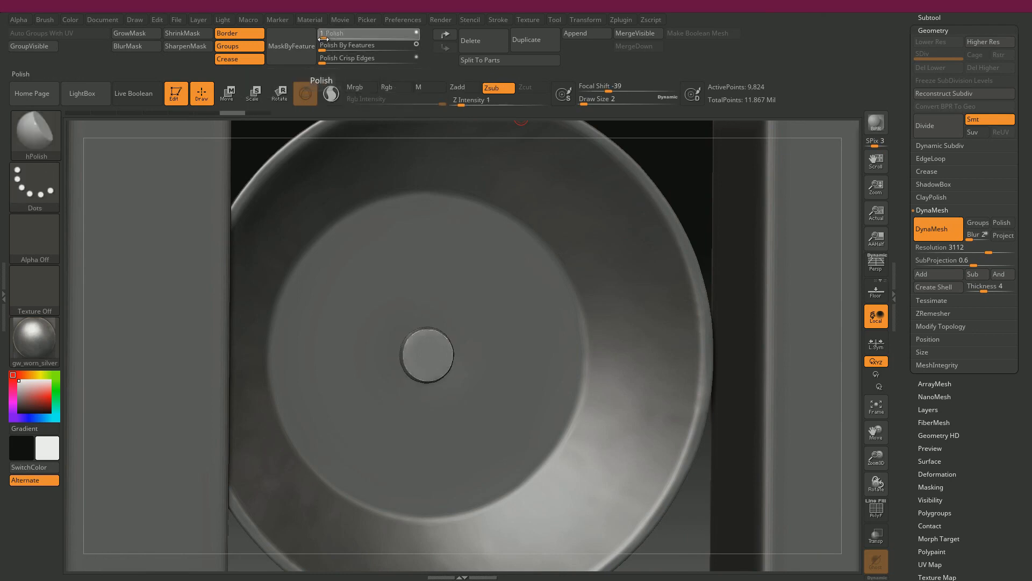
left_click_drag(666, 159, 761, 163)
left_click_drag(759, 212, 588, 207, "alt")
left_click_drag(658, 180, 574, 190, "alt")
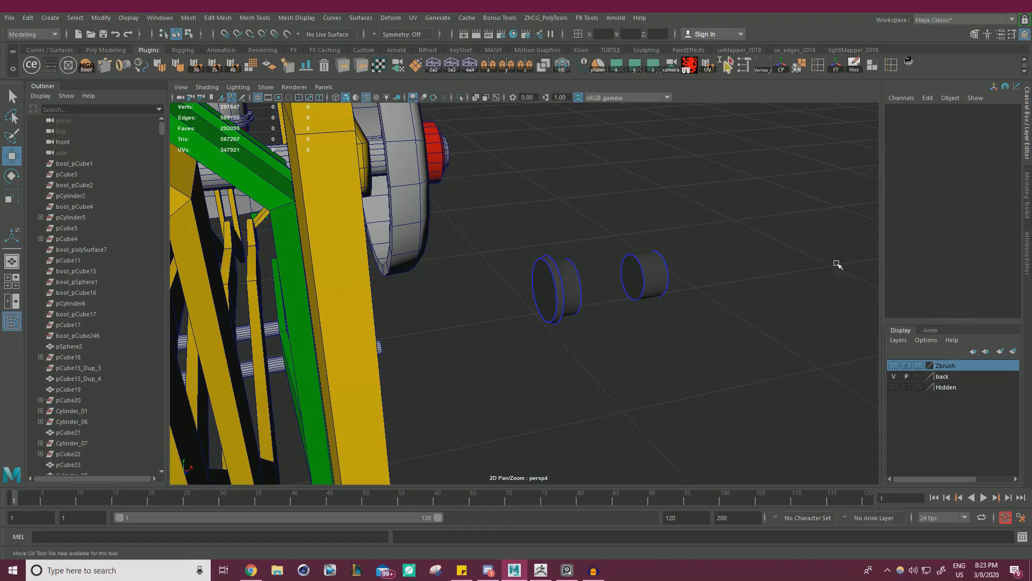
- Switch to Maya and add the two selected shaft pieces to the Zbrush layer
left_click(942, 367)
right_click(942, 370)
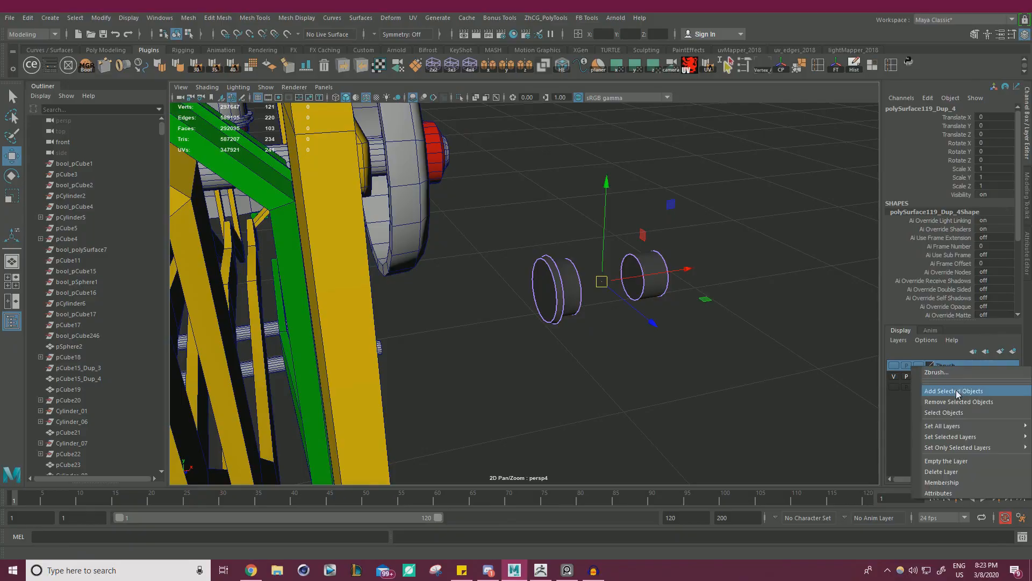
left_click(958, 392)
right_click_drag(658, 285, 533, 237, "alt")
left_click_drag(532, 236, 639, 263, "alt")
right_click_drag(640, 263, 707, 276, "alt")
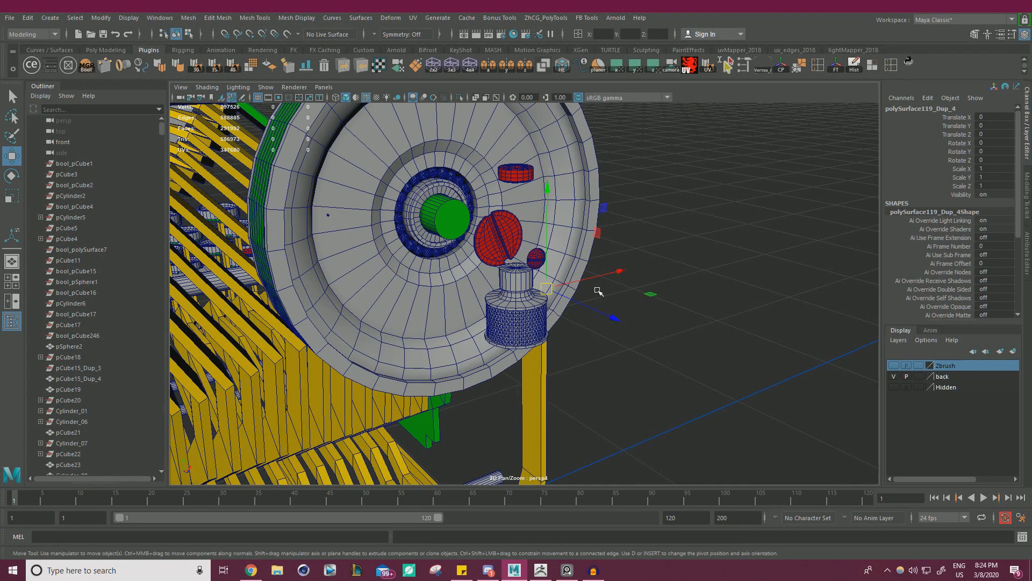
- Look over the remaining parts at the typewriter's back, spool wheel and carriage side
left_click(638, 203)
right_click_drag(638, 203, 554, 226, "alt")
left_click_drag(667, 258, 656, 291, "alt")
right_click_drag(656, 290, 766, 290, "alt")
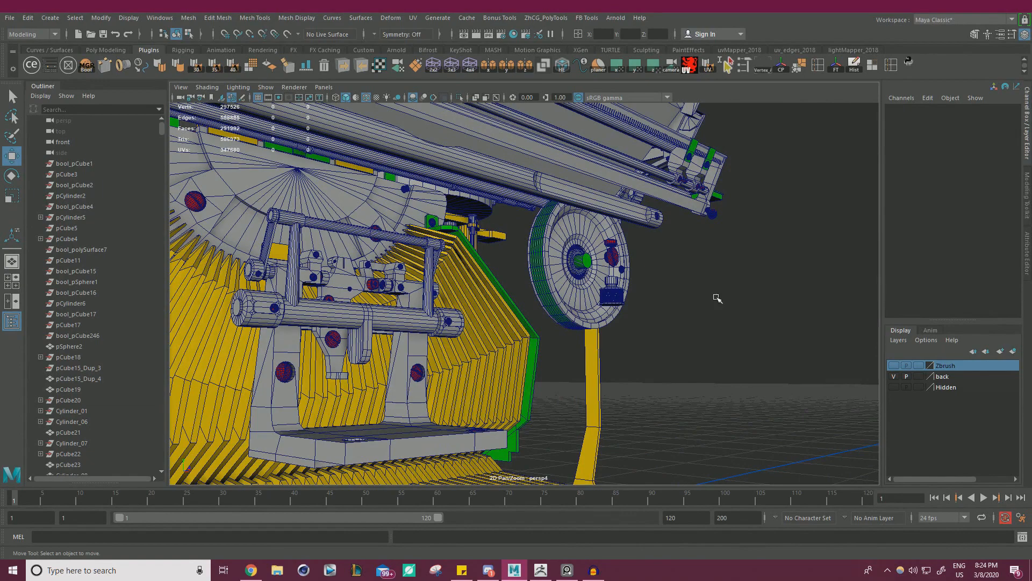
right_click_drag(731, 279, 565, 285, "alt")
left_click_drag(564, 285, 500, 263, "alt")
right_click_drag(500, 263, 574, 249, "alt")
middle_click_drag(574, 249, 515, 264, "alt")
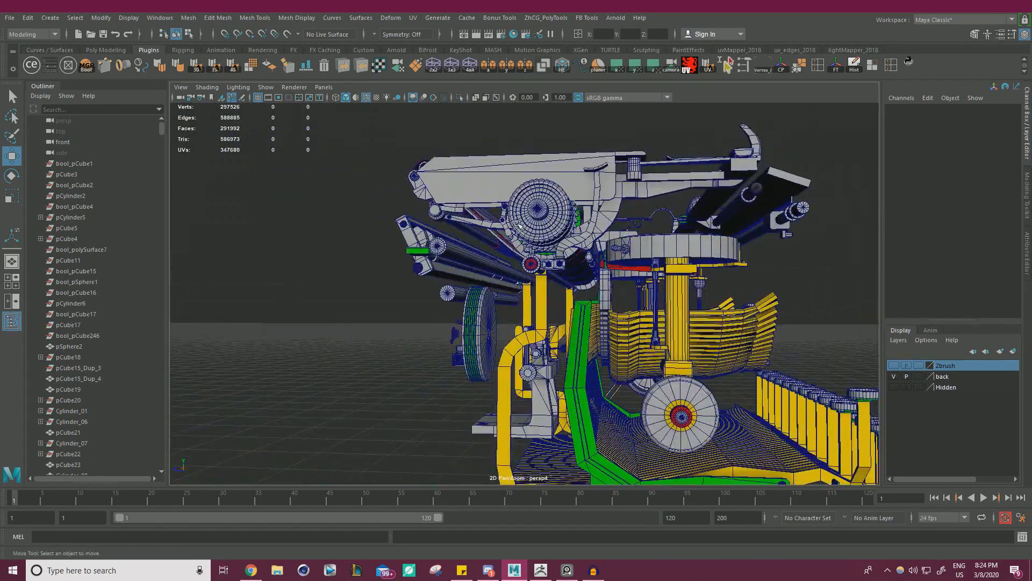
right_click_drag(402, 255, 436, 252, "alt")
left_click_drag(436, 251, 463, 259, "alt")
left_click_drag(390, 221, 487, 253)
left_click_drag(398, 232, 503, 274, "alt")
left_click_drag(632, 248, 570, 253, "alt")
middle_click_drag(619, 271, 579, 191, "alt")
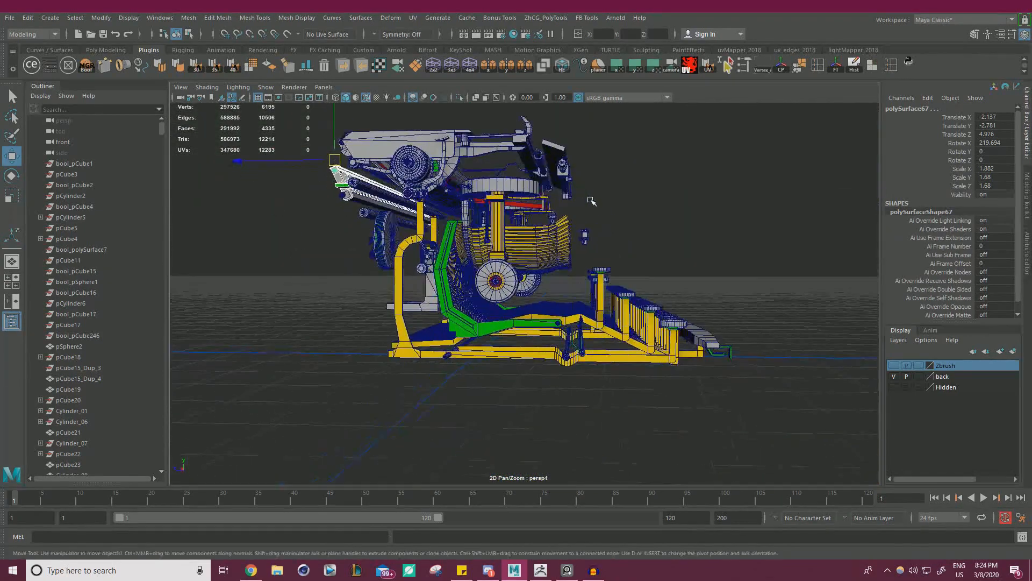
left_click_drag(594, 310, 531, 279)
left_click(707, 229)
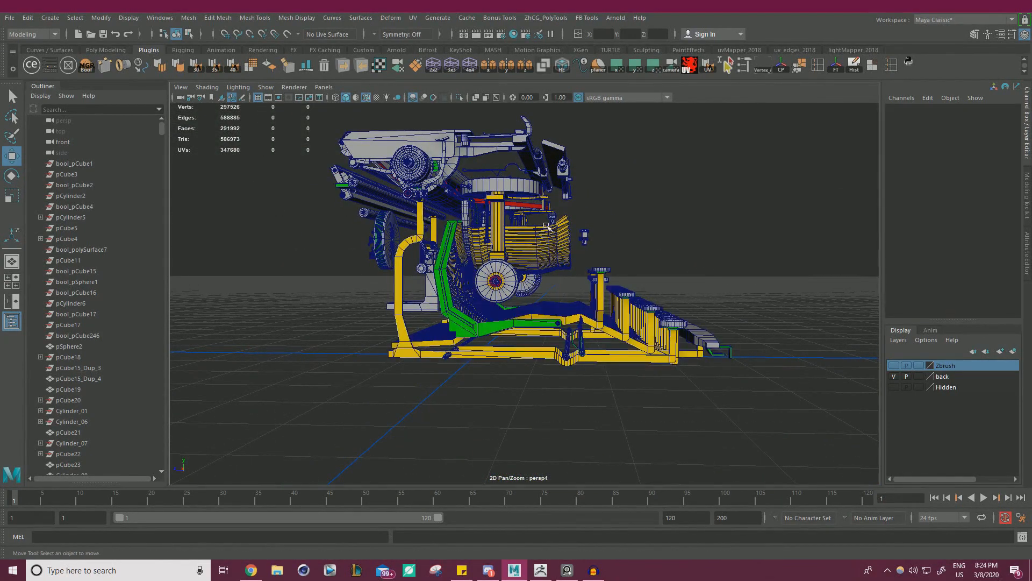
- Examine the remaining parts from the keyboard side, and return to the loose screws in front of the spool wheel
right_click_drag(524, 217, 640, 255, "alt")
left_click_drag(638, 254, 636, 285, "alt")
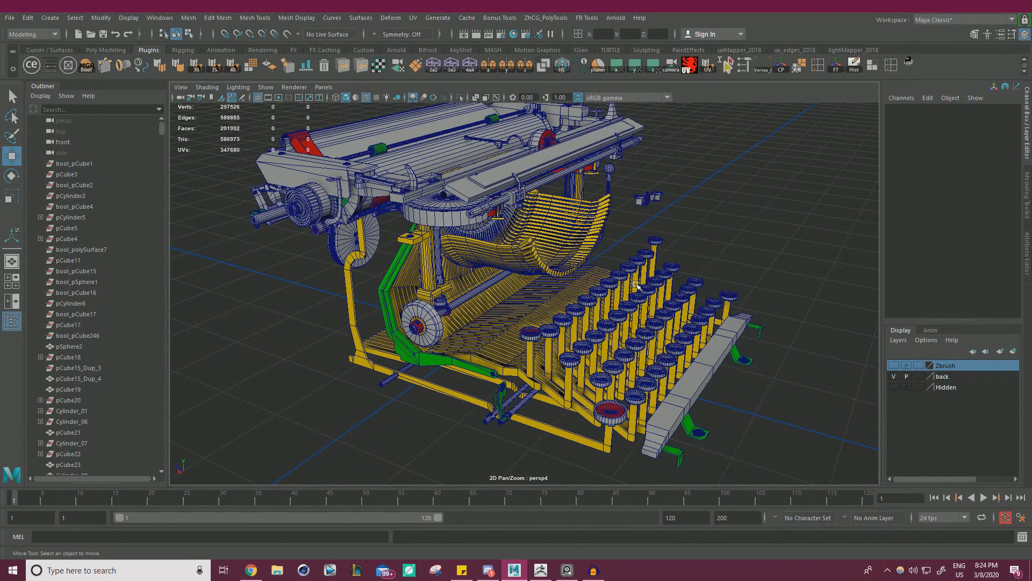
left_click_drag(636, 284, 687, 281, "alt")
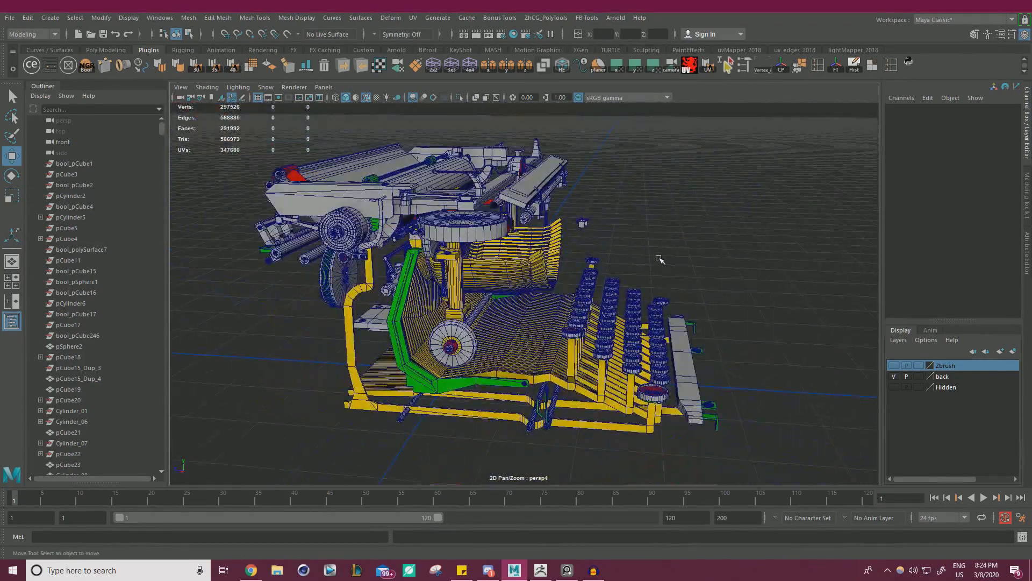
left_click_drag(653, 211, 708, 262, "alt")
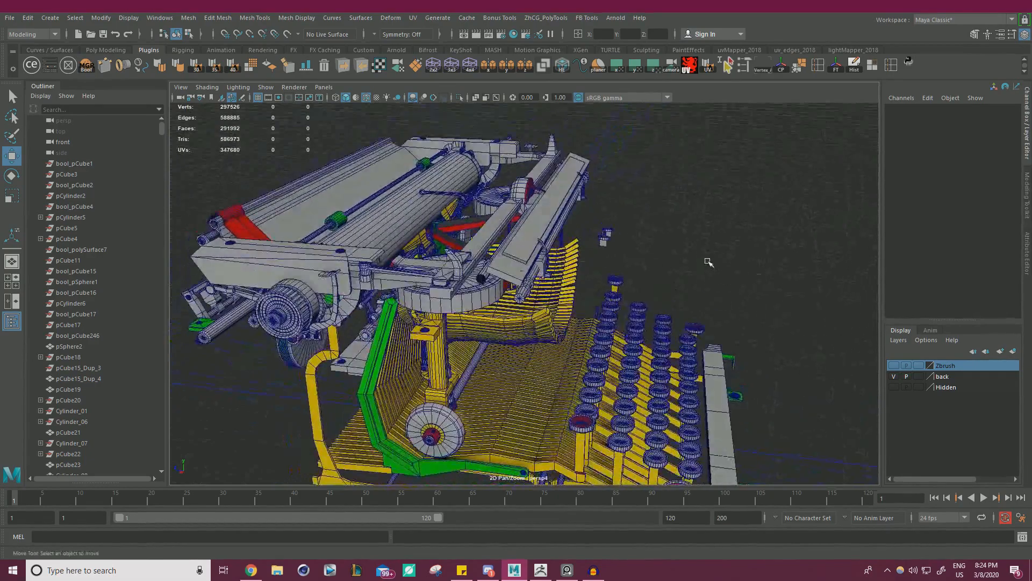
left_click(528, 407)
left_click(761, 251)
left_click_drag(713, 248, 738, 235, "alt")
left_click(701, 238)
left_click_drag(737, 272, 737, 302, "alt")
left_click(767, 323)
middle_click_drag(737, 302, 668, 311, "alt")
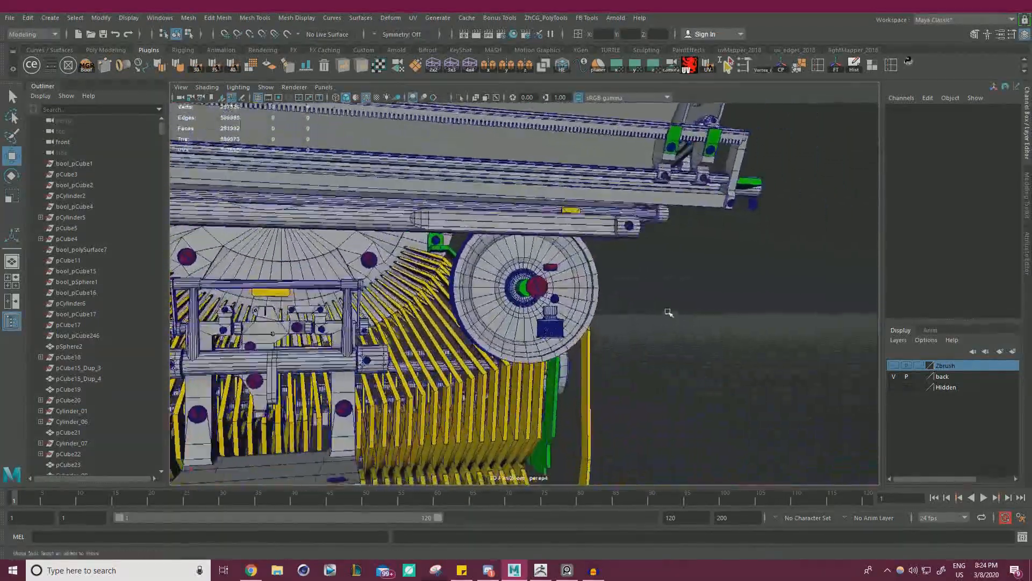
right_click_drag(668, 311, 726, 320, "alt")
left_click_drag(726, 320, 650, 274, "alt")
- Select the ring-shaped bolt, the large slotted screw and the small screw beside the spool wheel and combine them into one mesh
left_click(647, 267)
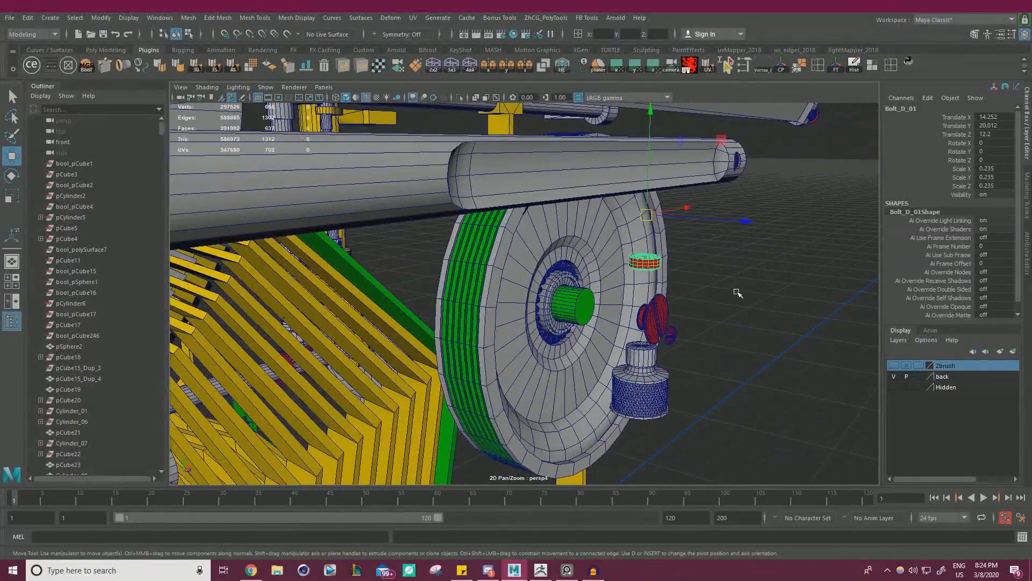
key("f")
right_click_drag(759, 290, 380, 292, "alt")
left_click_drag(715, 301, 635, 321, "alt")
middle_click_drag(635, 321, 679, 229, "alt")
right_click_drag(679, 229, 518, 282, "alt")
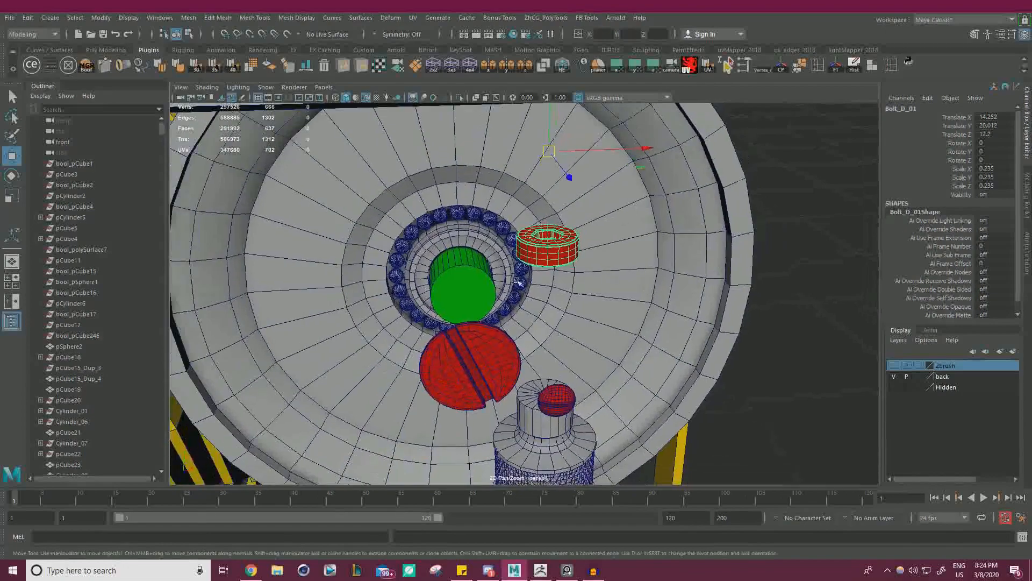
middle_click_drag(518, 282, 530, 216, "alt")
left_click(478, 266, "shift")
left_click(567, 341, "shift")
left_click_drag(619, 344, 698, 326, "alt")
right_click_drag(699, 326, 660, 328, "alt")
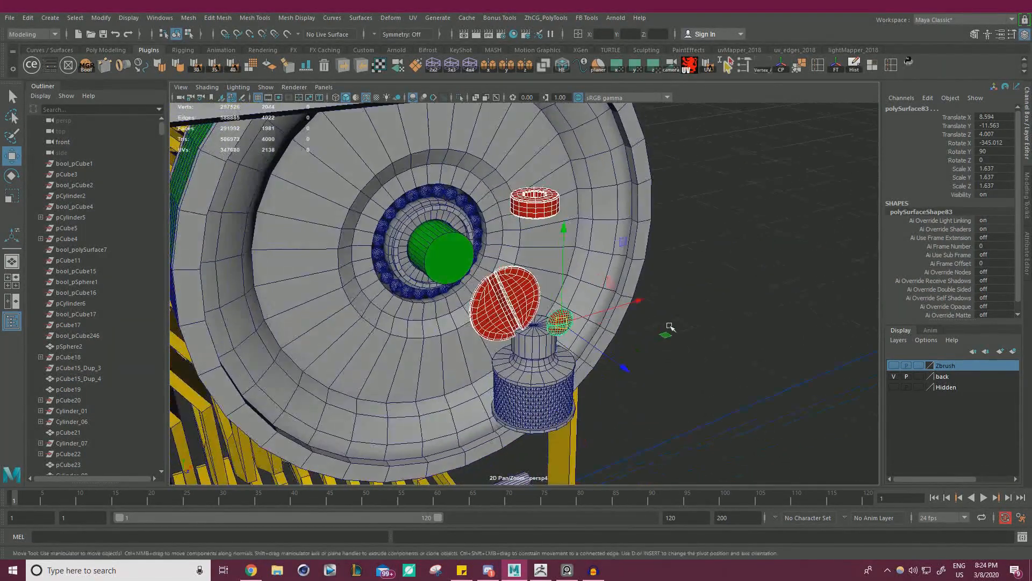
left_click_drag(660, 328, 733, 315, "alt")
left_click(185, 19)
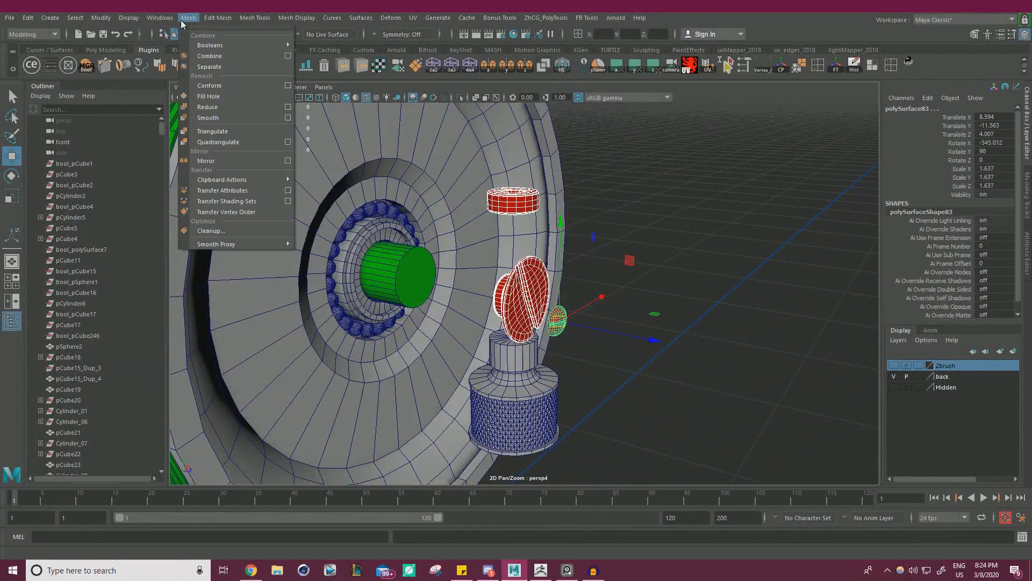
left_click(209, 56)
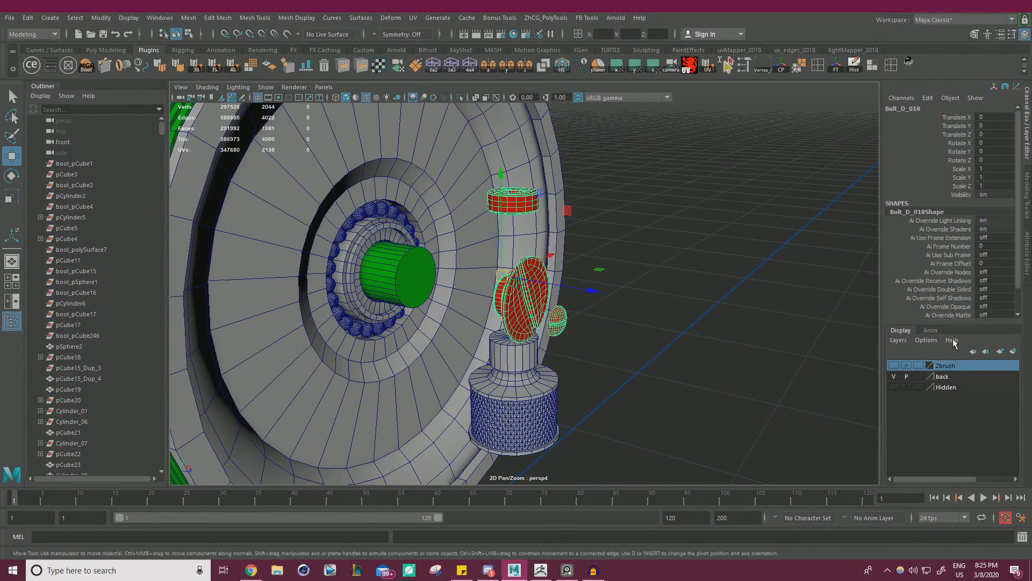
- Check the combined screws against the Zbrush layer's parts, hide the layer again and export the screws as temp_01.obj
left_click(894, 366)
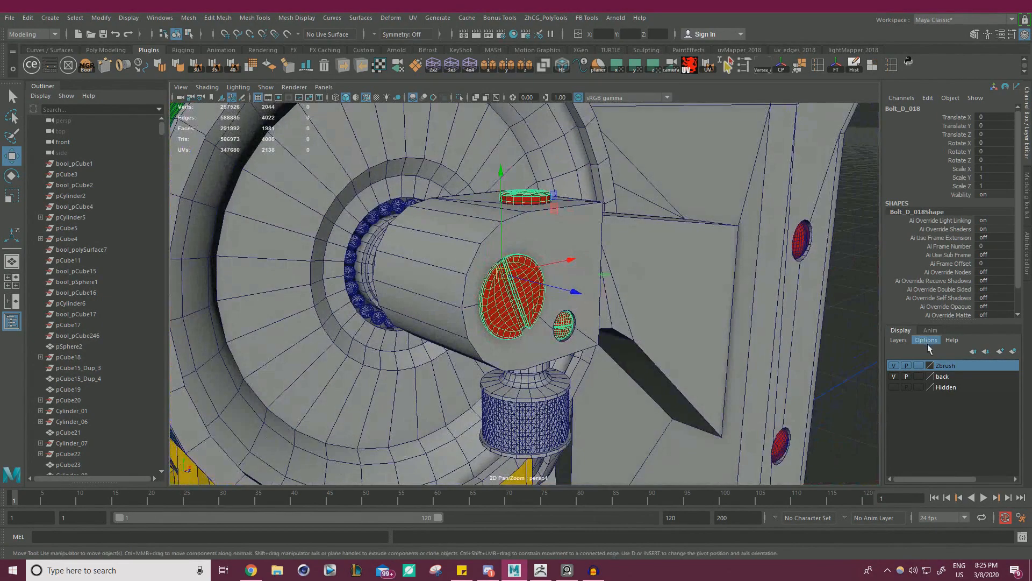
left_click(894, 366)
left_click(747, 260)
left_click(526, 196)
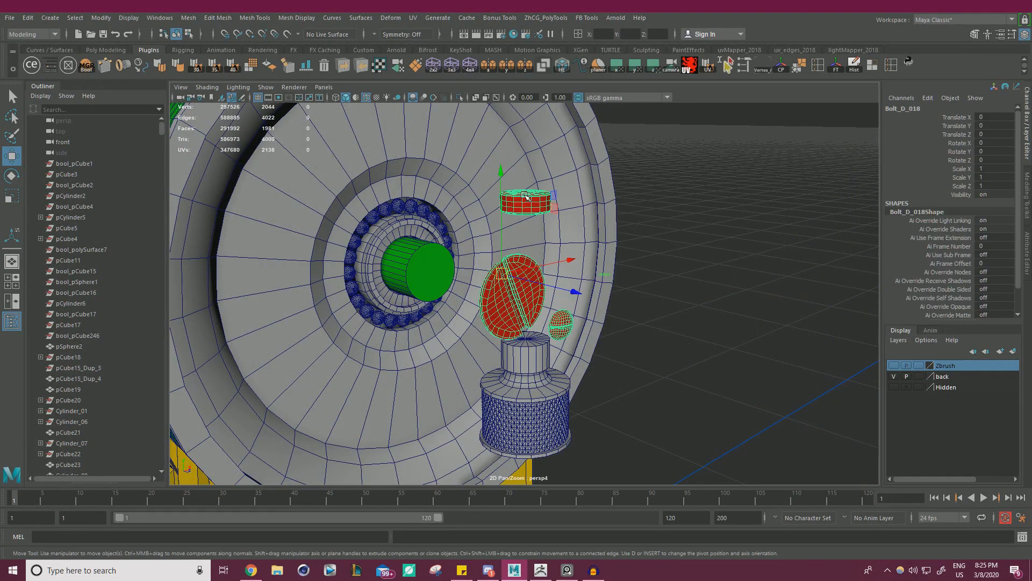
left_click(347, 67)
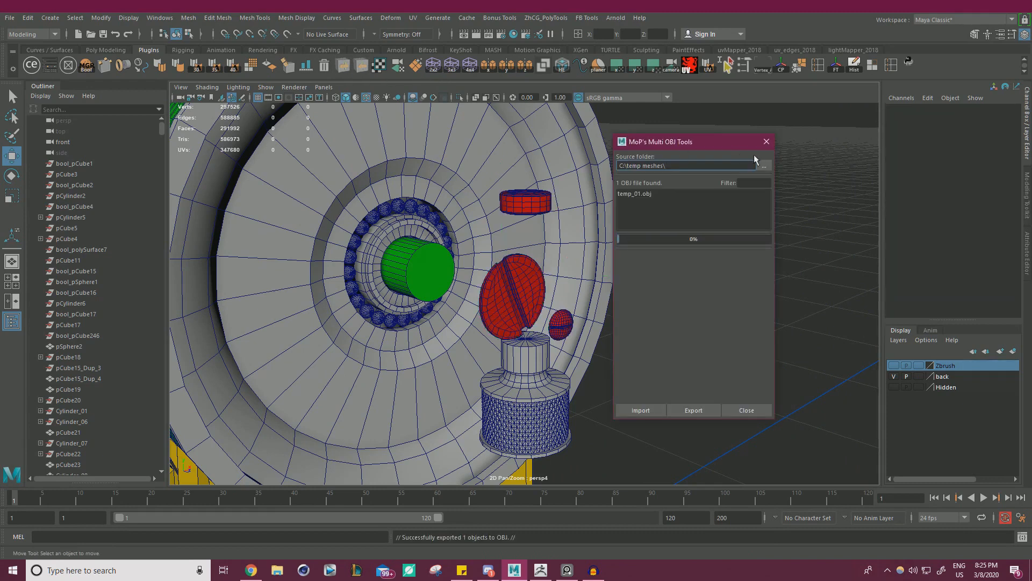
left_click(764, 142)
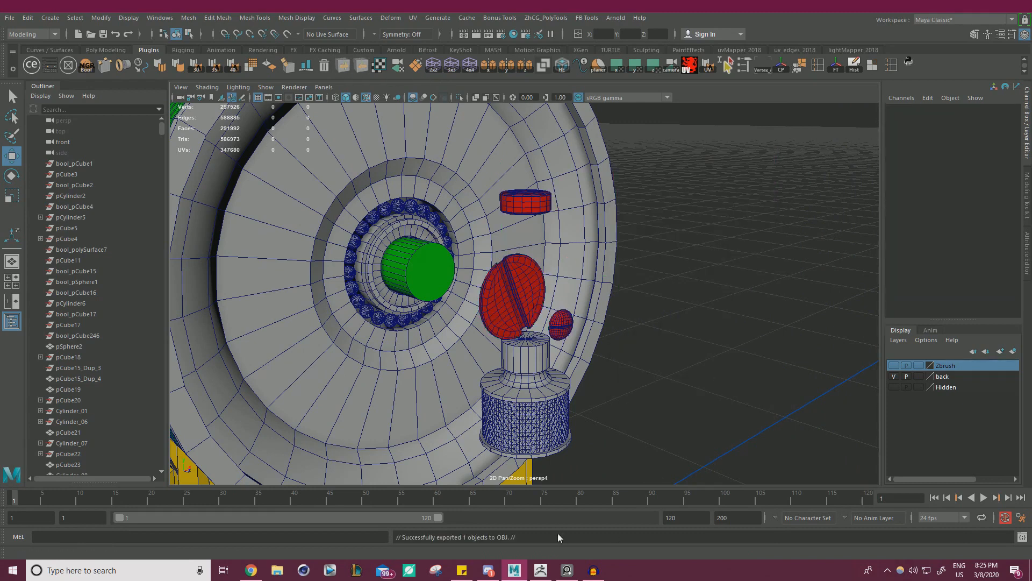
- Switch to ZBrush, append a PolyMesh3D subtool below the shaft and import the exported screws OBJ into it
left_click(561, 571)
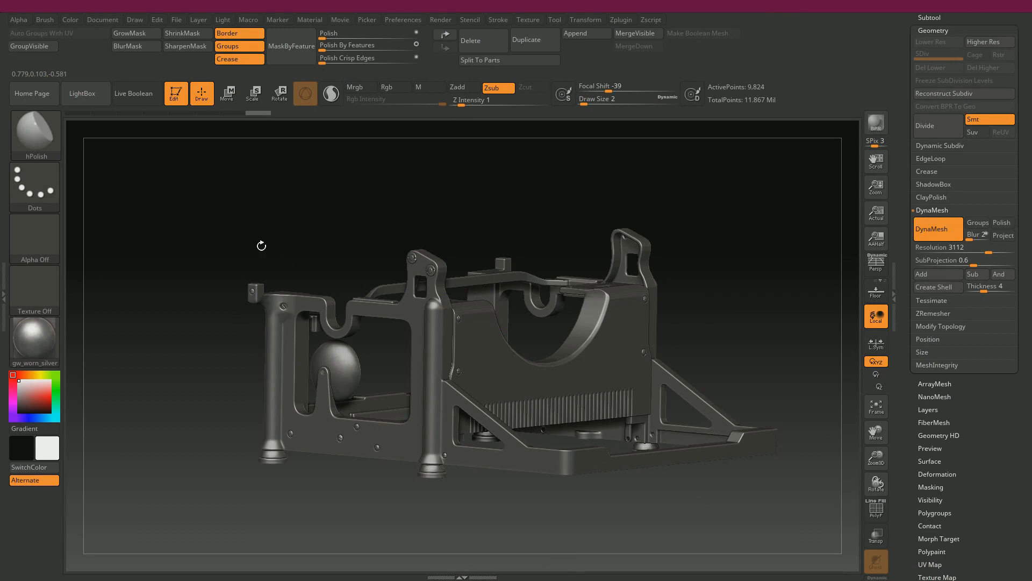
left_click_drag(265, 243, 626, 503)
left_click_drag(681, 330, 751, 379, "alt")
left_click(922, 17)
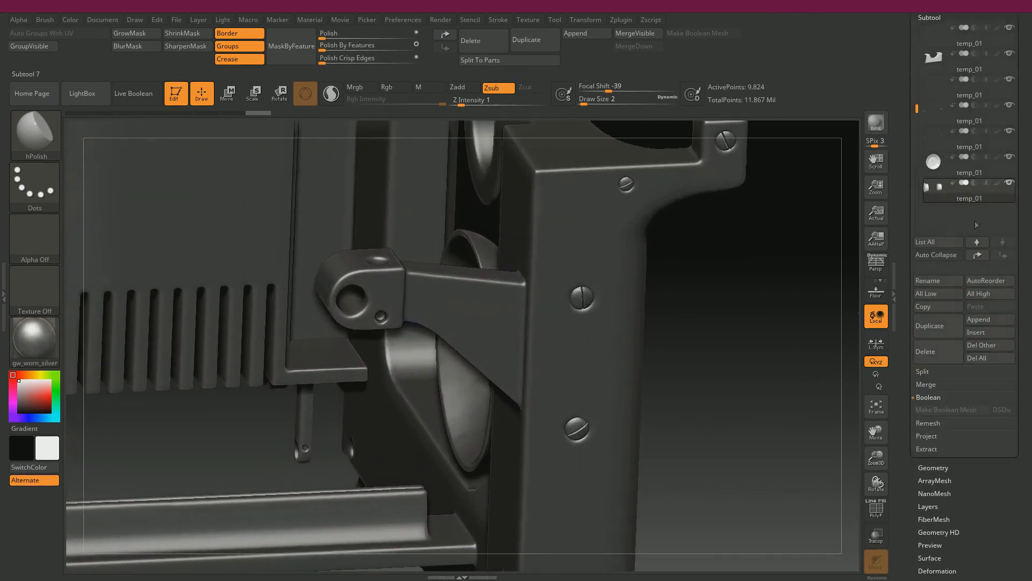
left_click(979, 319)
left_click(970, 332)
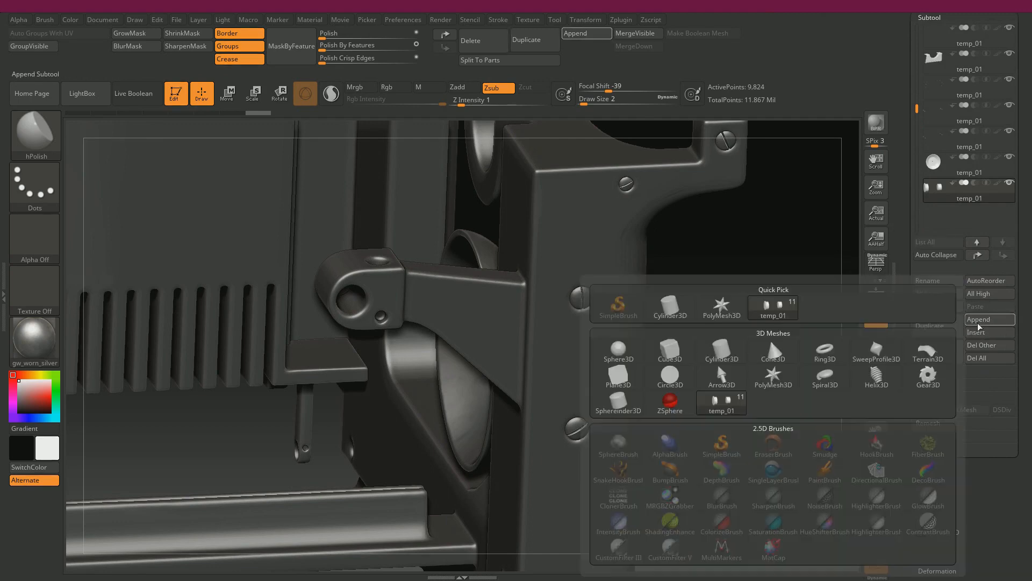
left_click(774, 368)
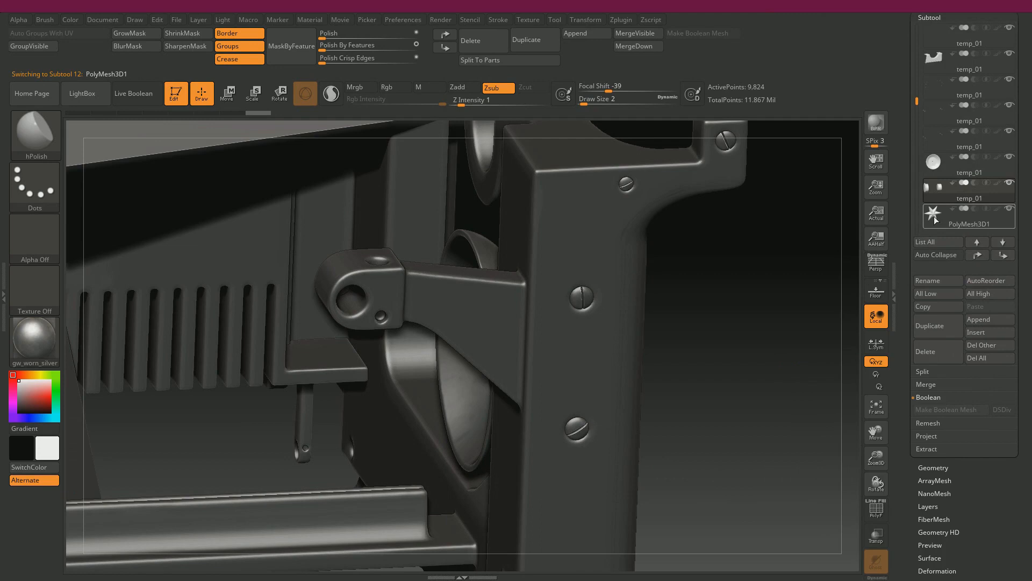
scroll(997, 539, "down", 5)
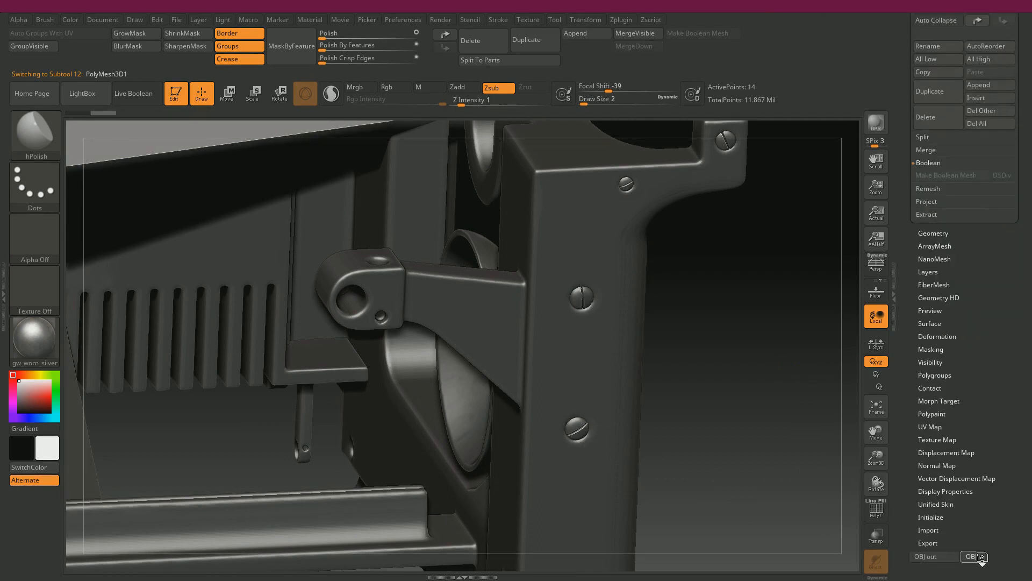
left_click(982, 557)
- Turn on polyframe display for the imported screws and create their polygroups from the UVs
mouse_move(718, 305)
left_mouse_down()
mouse_move(735, 293)
mouse_move(742, 301)
mouse_move(732, 295)
left_mouse_up()
key("shift+f")
left_click(82, 39)
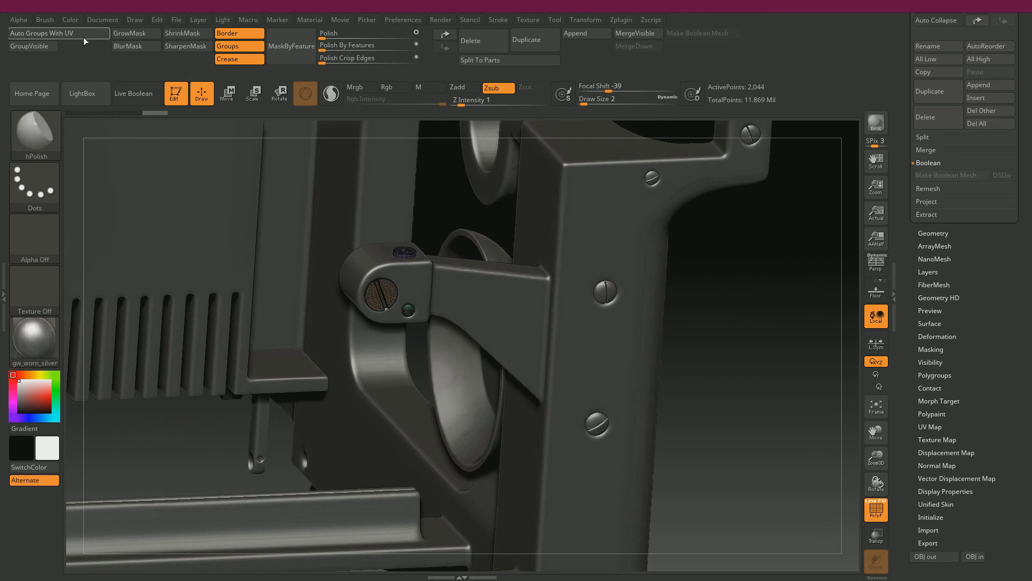
- DynaMesh the screws subtool at resolution 2784 and turn off the polyframe display
scroll(925, 126, "up", 5)
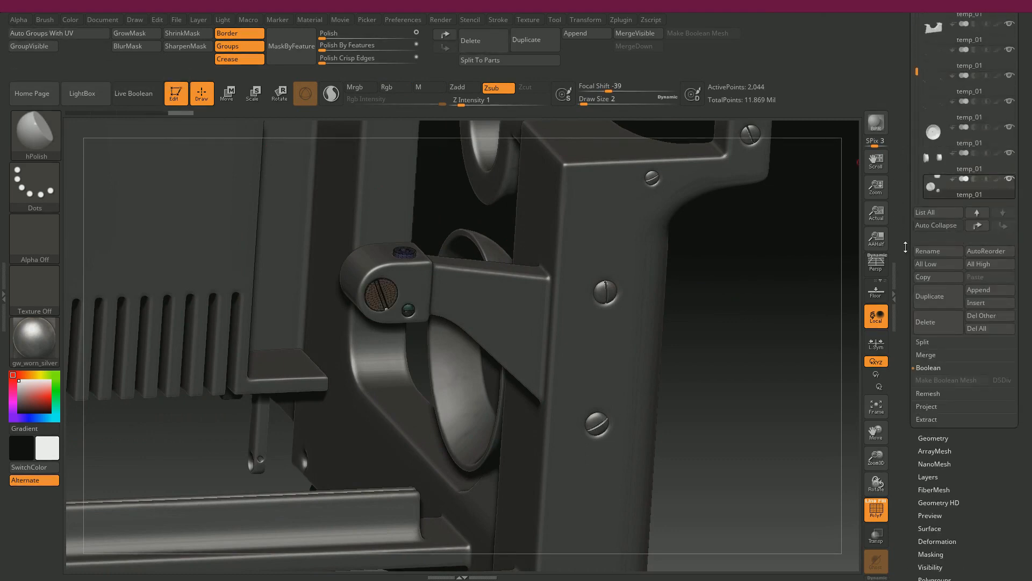
left_click(932, 438)
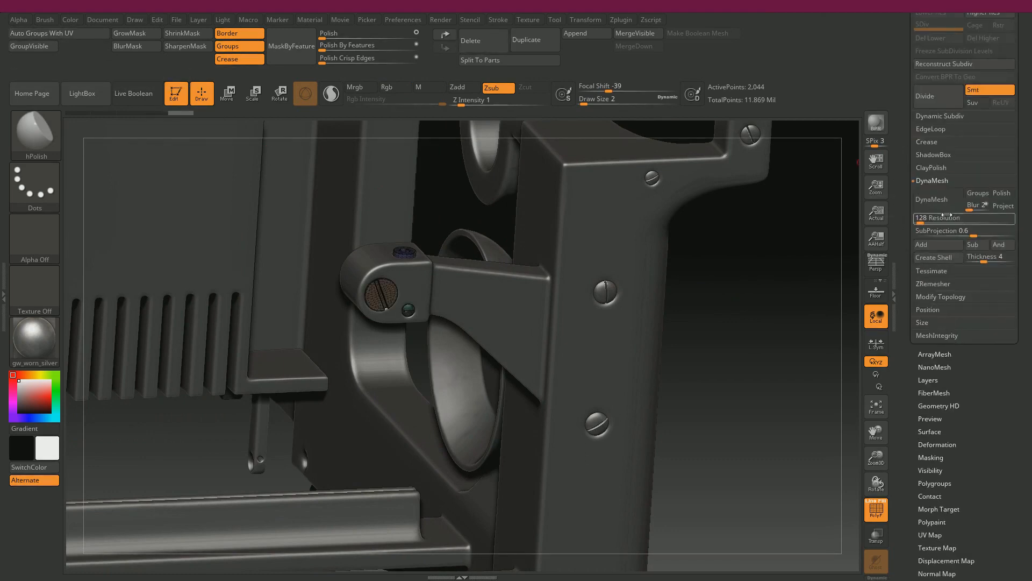
left_click_drag(928, 219, 981, 227)
left_click(936, 207)
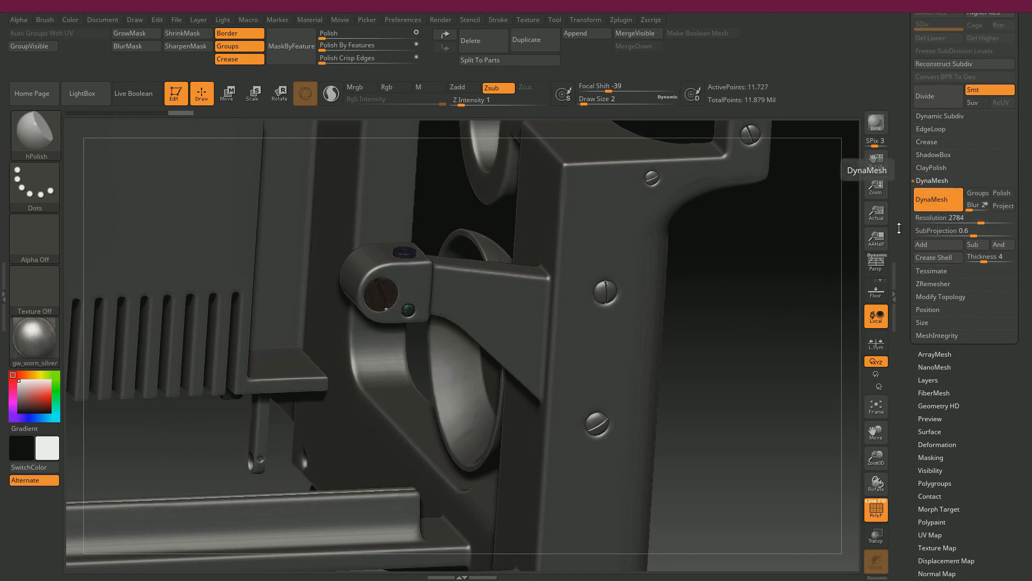
left_click_drag(760, 324, 781, 368)
key("shift+f")
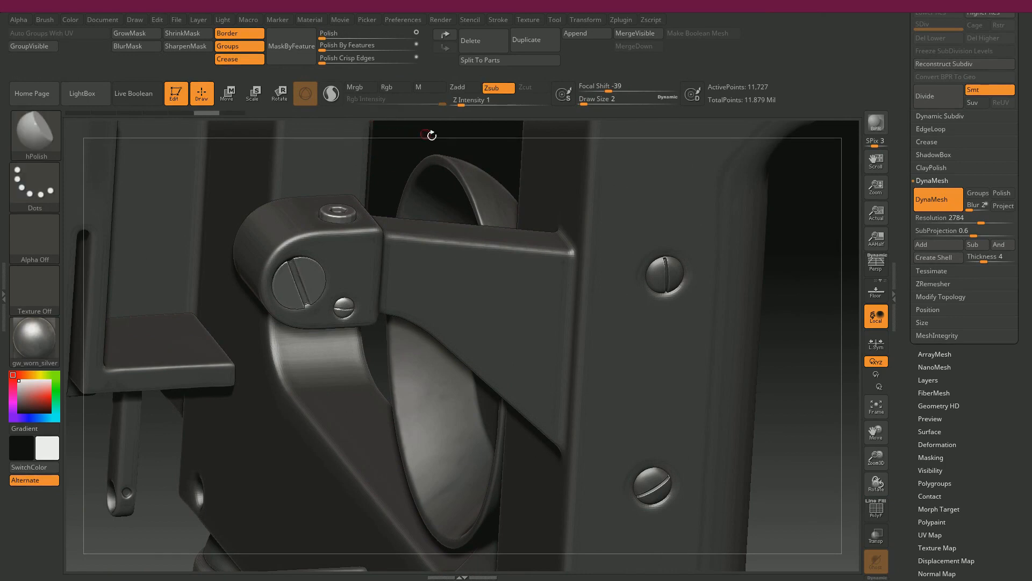
- Subdivide the screws once, delete the lower subdivision level and polish the mesh by features
left_click(936, 95)
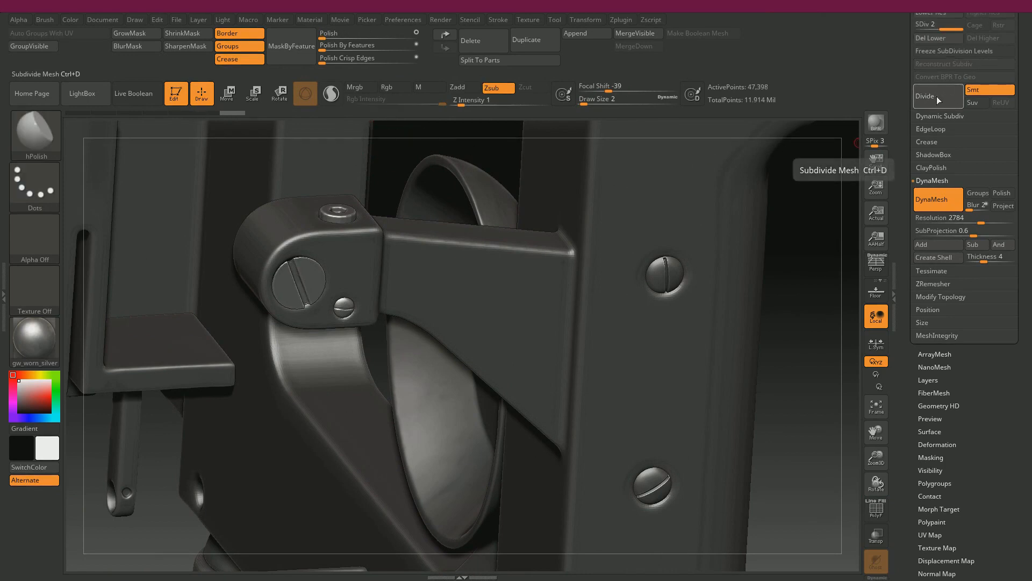
left_click(923, 40)
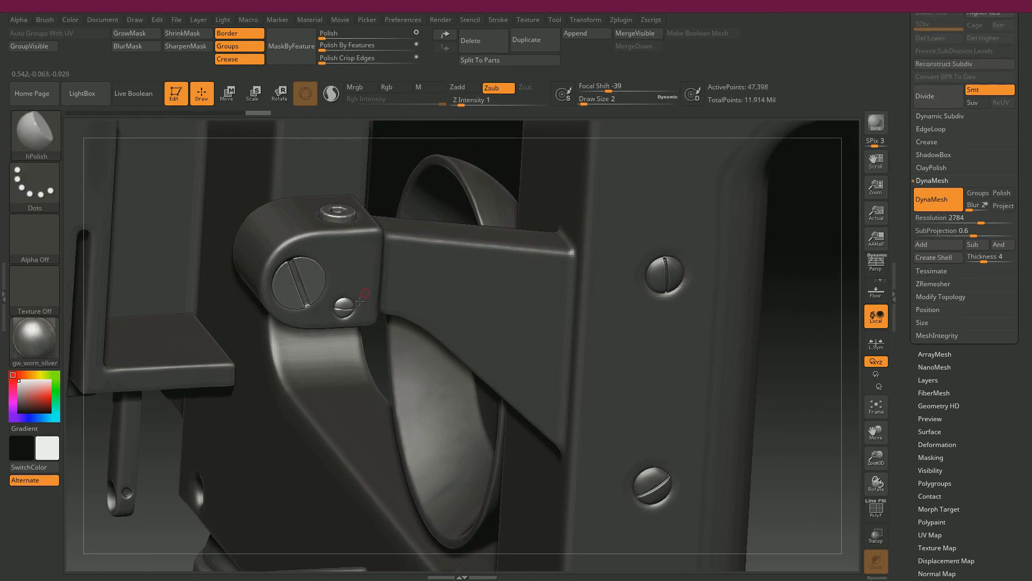
left_click(334, 49)
- Isolate the screws subtool in the viewport by hiding all other subtools
left_click_drag(810, 337, 772, 329)
mouse_move(905, 113)
left_mouse_down()
mouse_move(908, 187)
mouse_move(910, 113)
left_mouse_up()
left_click_drag(906, 148, 910, 241)
left_click(927, 210)
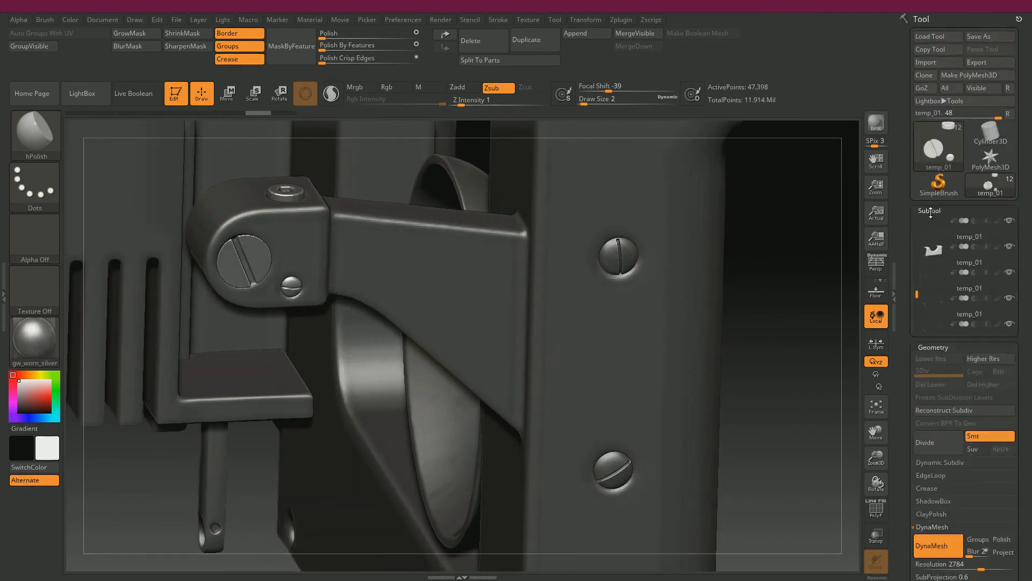
mouse_move(1013, 405)
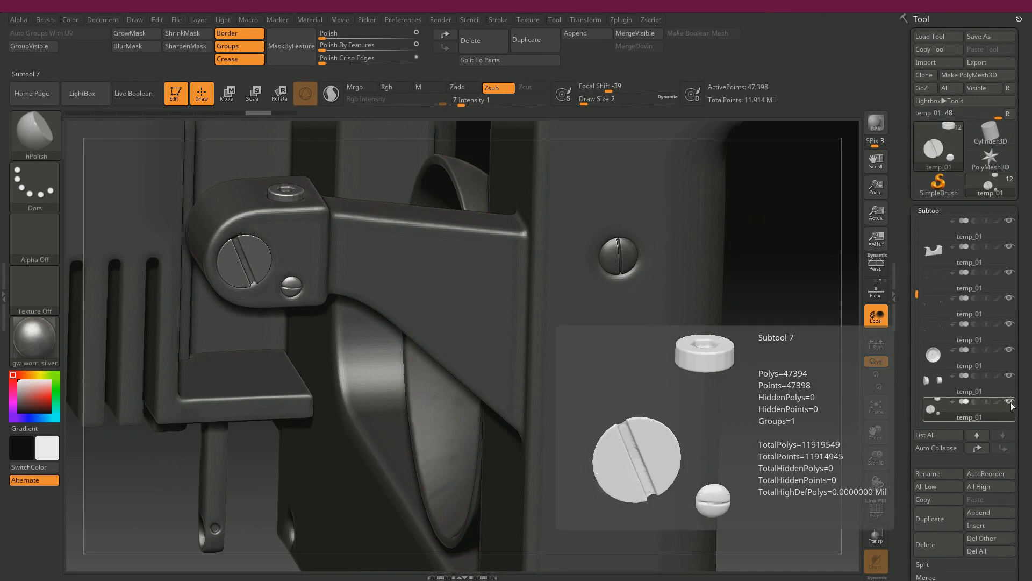
left_click(1011, 403)
left_click_drag(633, 365, 774, 411, "alt")
left_click_drag(618, 328, 599, 321)
- Polish only the hex-socket bolt by features and crisp edges, protecting the other two screws with a MaskRect mask
left_click(46, 135, "ctrl")
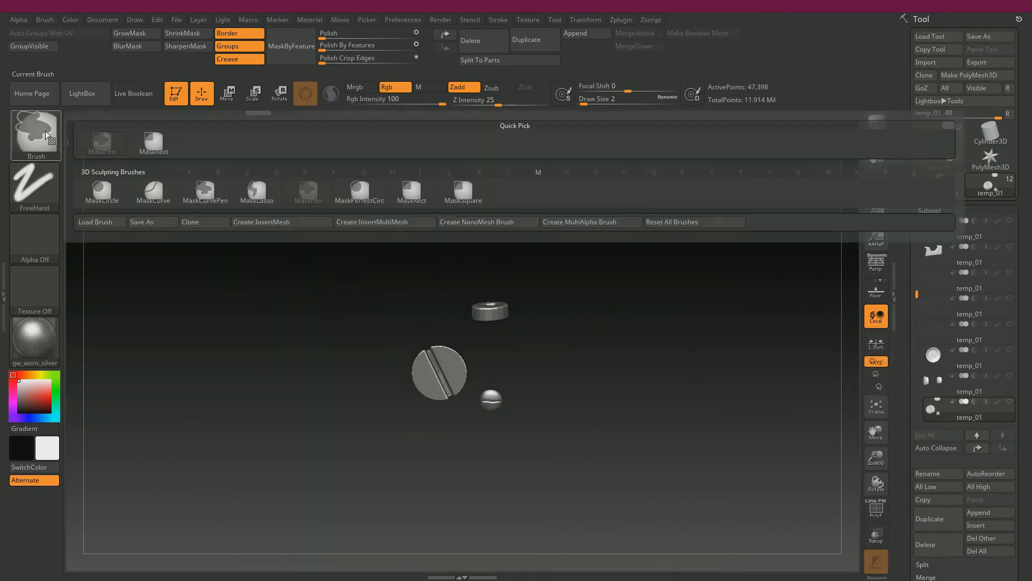
left_click(156, 145)
left_click_drag(438, 259, 530, 327, "ctrl")
mouse_move(608, 347)
left_mouse_down("alt")
mouse_move(604, 339)
mouse_move(691, 355)
mouse_move(774, 400)
left_mouse_up("alt")
mouse_move(636, 297)
left_mouse_down("alt")
mouse_move(664, 322)
mouse_move(642, 311)
mouse_move(709, 317)
mouse_move(498, 268)
left_mouse_up("alt")
left_click_drag(620, 195, 568, 227, "alt")
left_click(359, 48)
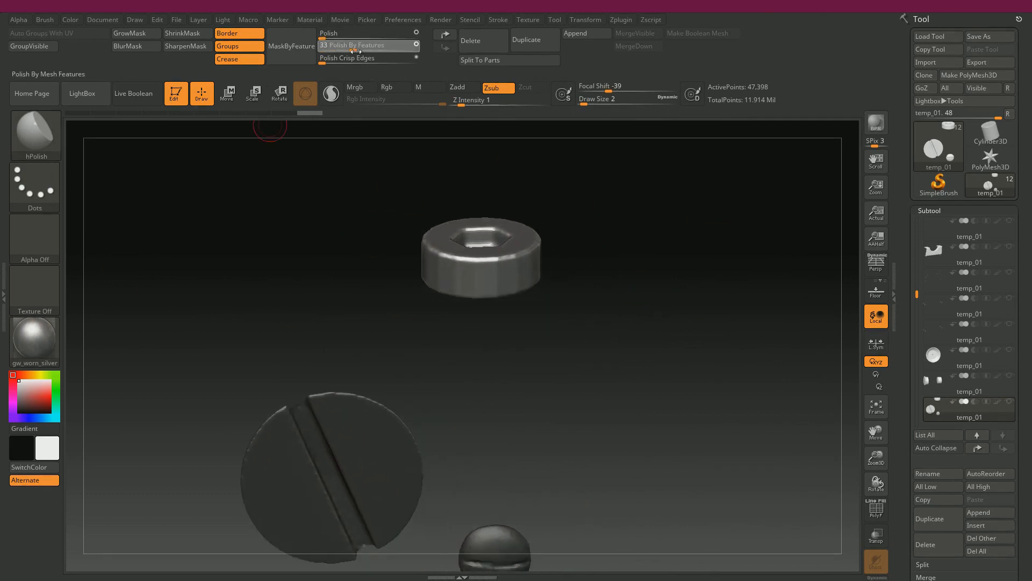
left_click(332, 49)
left_click(328, 62)
left_click_drag(671, 261, 699, 258, "ctrl")
- Subdivide the screws subtool once more, delete its lower subdivision level and check the wireframe
left_click_drag(907, 444, 900, 322)
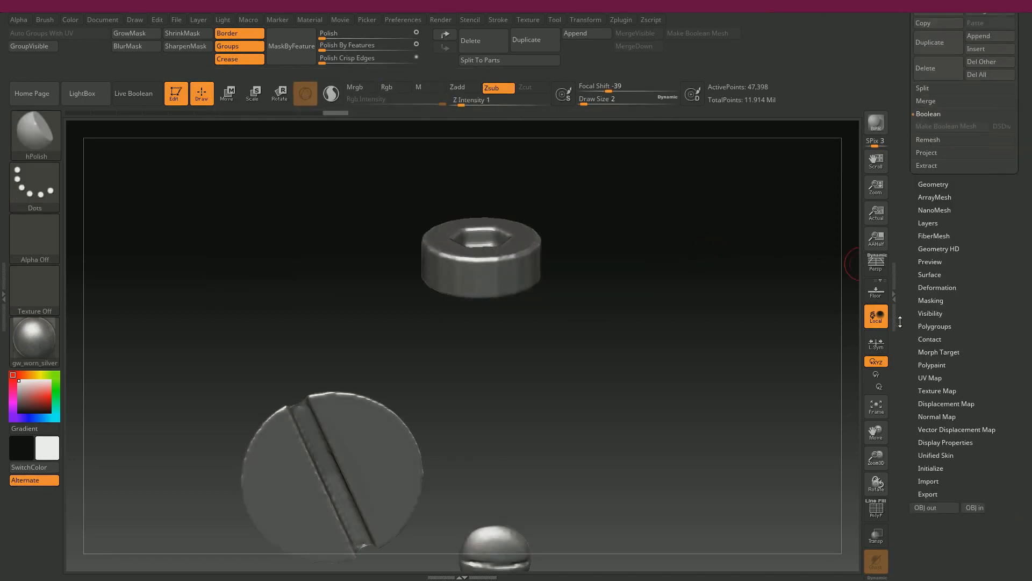
left_click(933, 185)
left_click(937, 243)
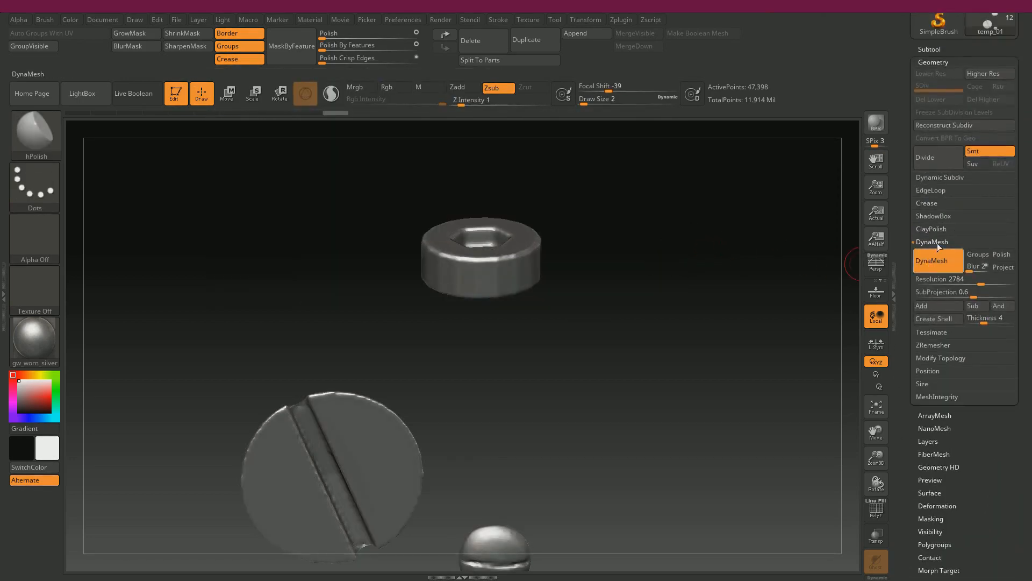
left_click(938, 163)
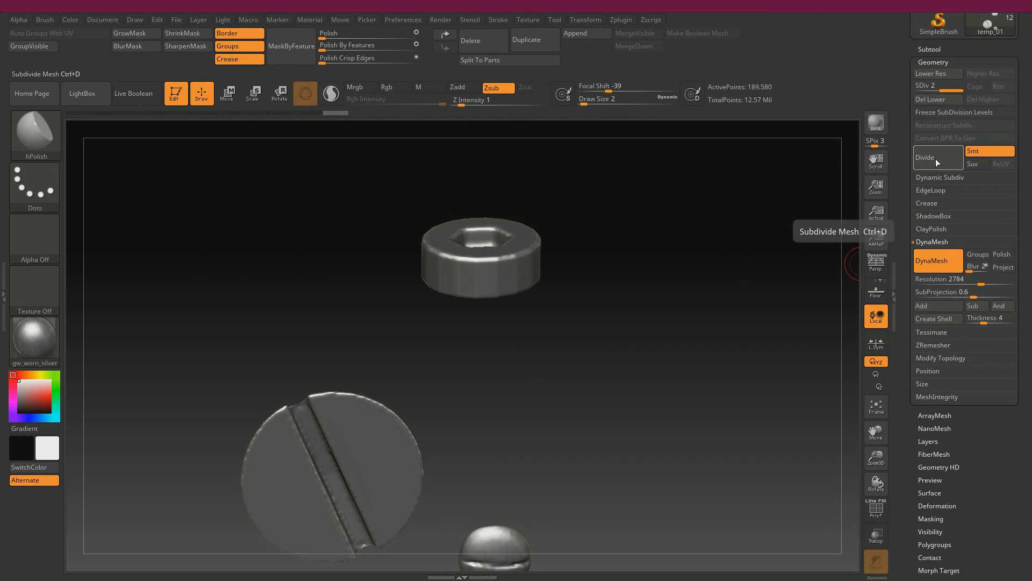
left_click(927, 100)
key("shift+f")
key("shift+f")
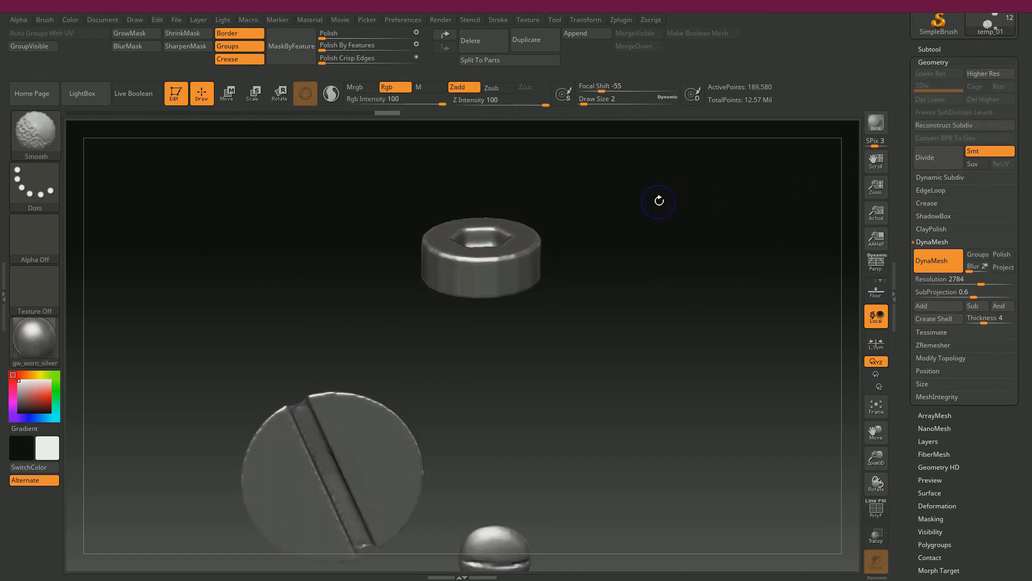
- Mask everything except the hex-socket bolt again and round its edges further with Polish By Features
left_click_drag(343, 175, 634, 334, "ctrl")
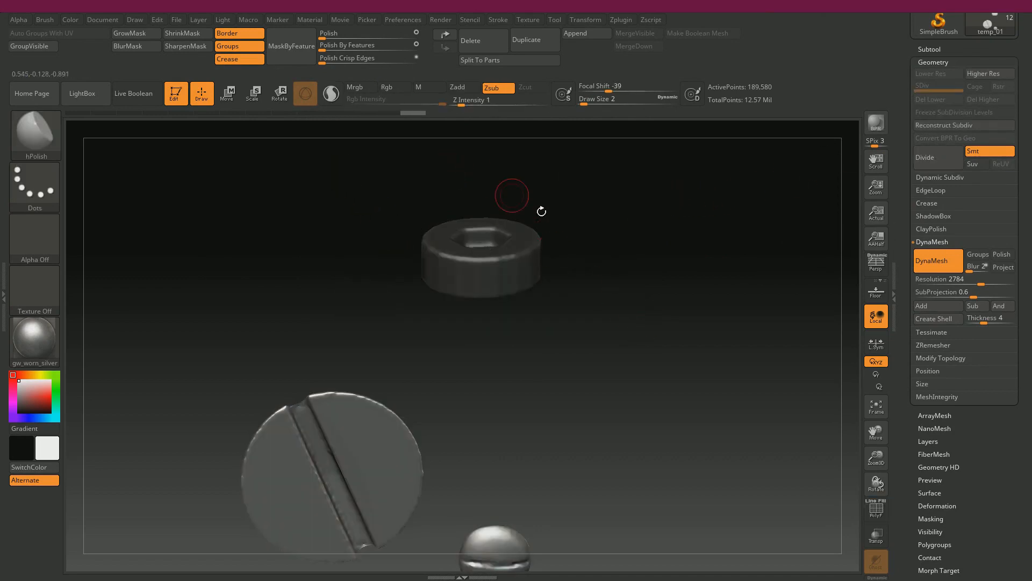
left_click(652, 291, "ctrl")
left_click_drag(325, 46, 350, 53)
left_click_drag(649, 210, 520, 237)
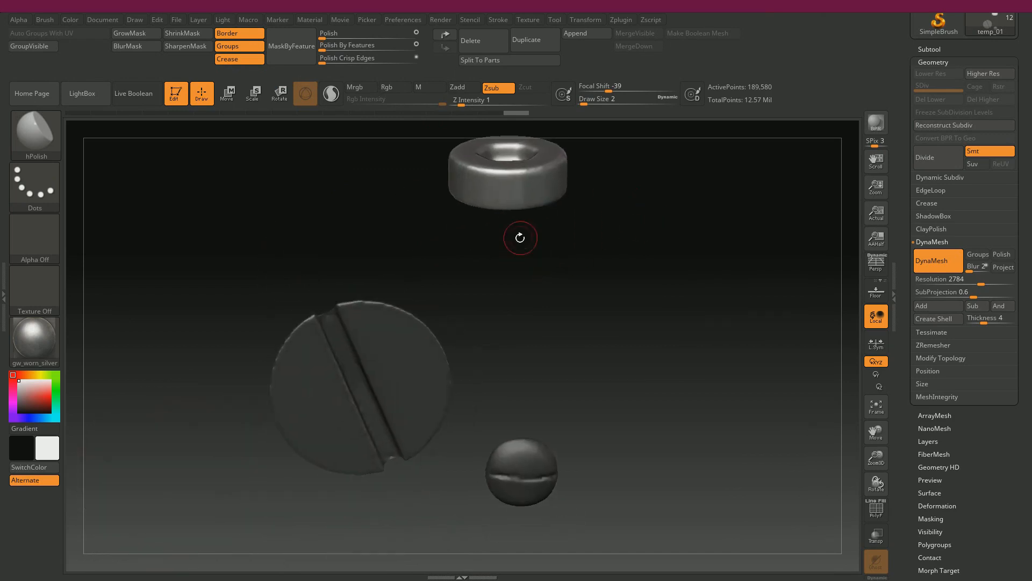
- Clear the bolt's mask and mask everything except the small round-head screw
left_click(600, 280, "ctrl")
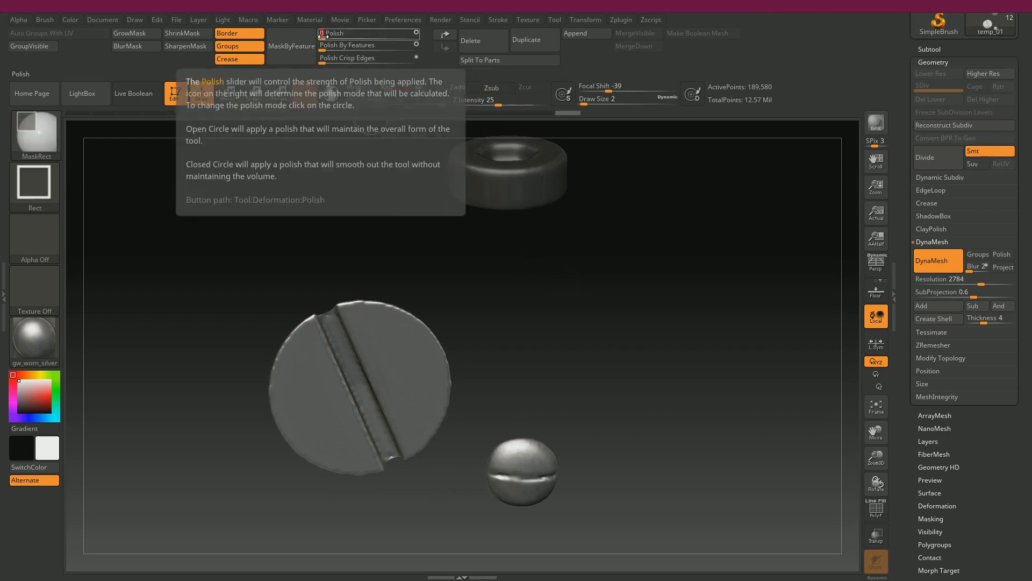
left_click(551, 327, "ctrl")
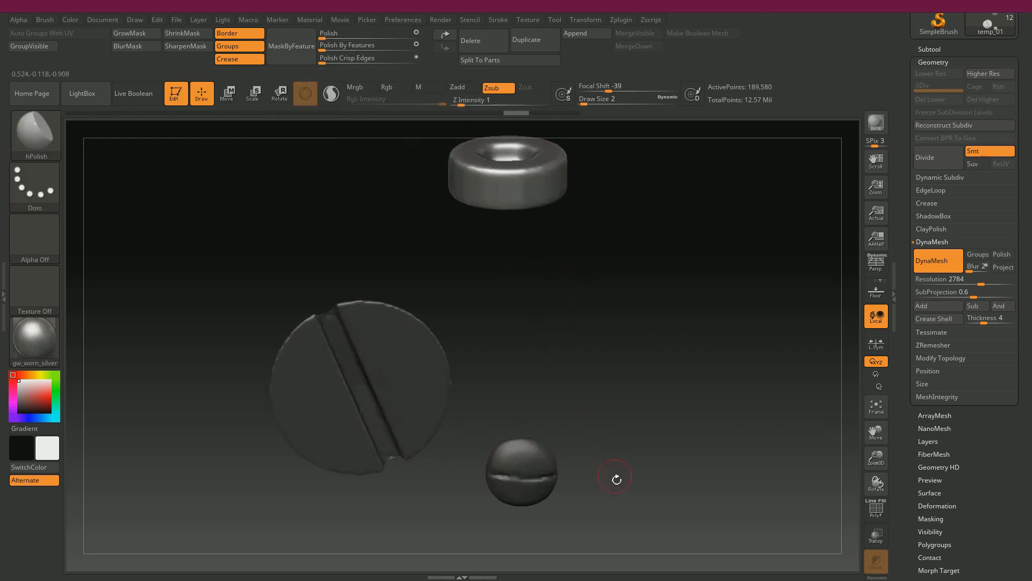
left_click_drag(620, 447, 589, 438, "ctrl")
left_click_drag(648, 532, 478, 420, "ctrl")
left_click_drag(603, 395, 599, 389, "alt")
left_click(567, 314, "ctrl")
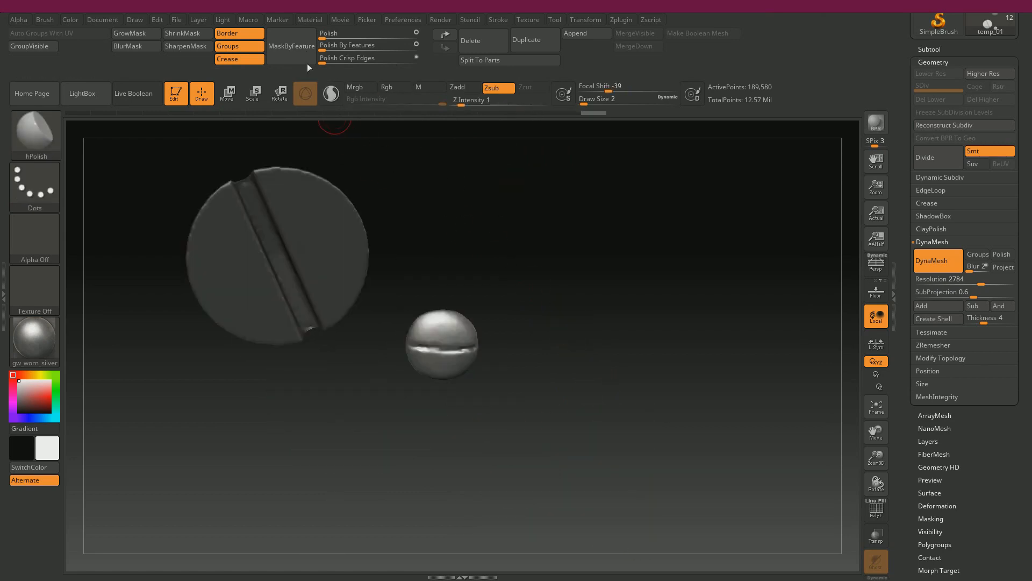
- Test Polish and Polish Crisp Edges on the unmasked small round-head screw, undoing the unwanted passes
left_click_drag(322, 63, 343, 64)
key("ctrl+z")
left_click(325, 37)
left_click_drag(326, 63, 331, 39)
key("ctrl+z")
left_click_drag(467, 267, 421, 293)
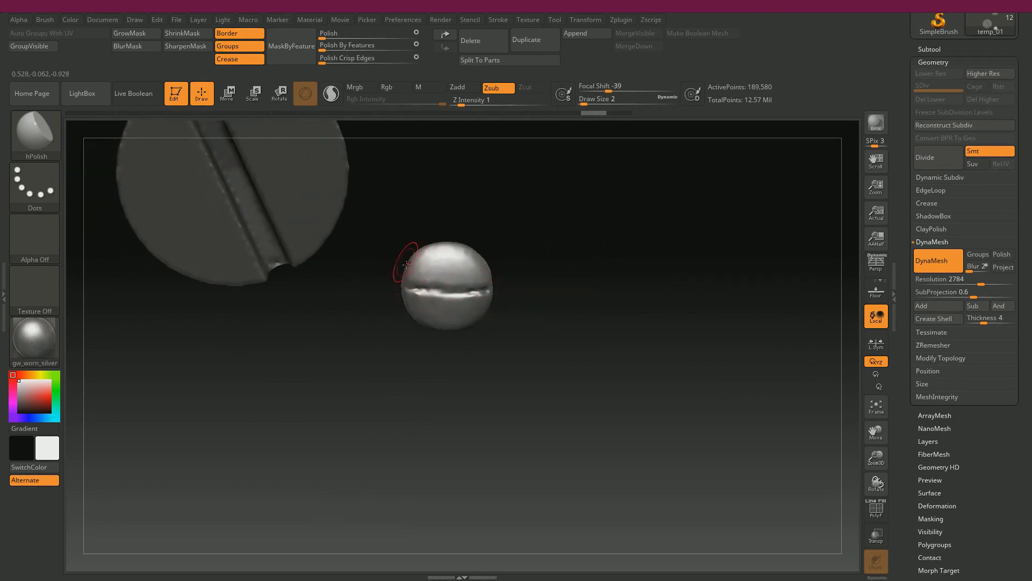
- Carve the small round-head screw's slot deeper along its length with the DamStandard brush at draw size 1
mouse_move(544, 273)
left_mouse_down()
mouse_move(553, 242)
mouse_move(615, 265)
mouse_move(594, 260)
left_mouse_up()
key("b")
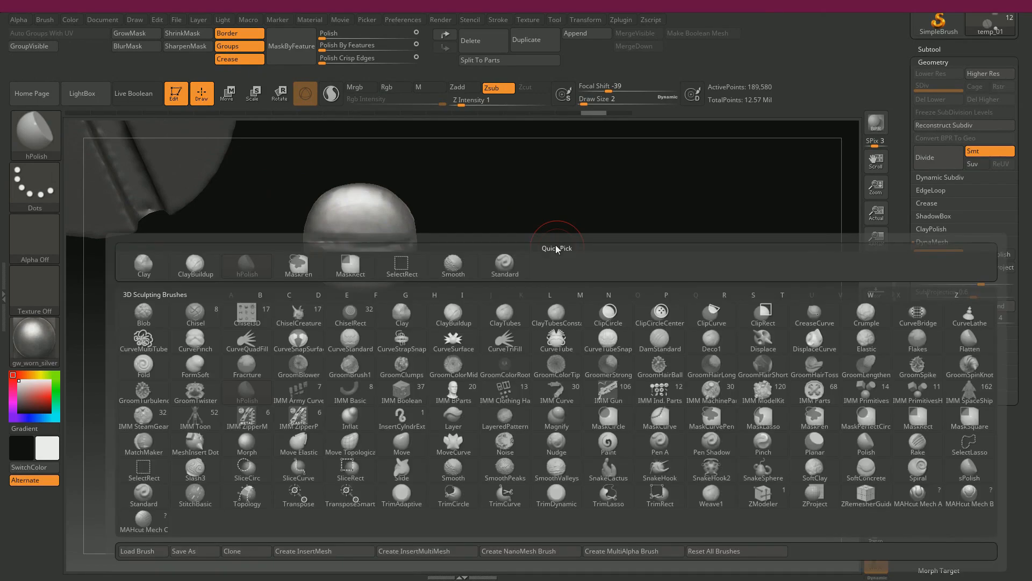
key("d")
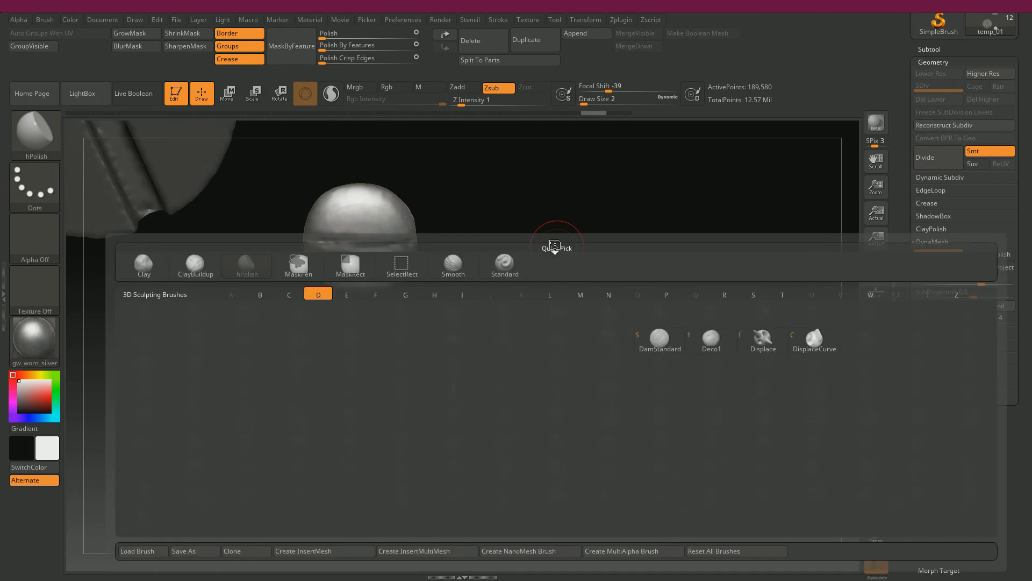
key("s")
left_click_drag(470, 195, 418, 235)
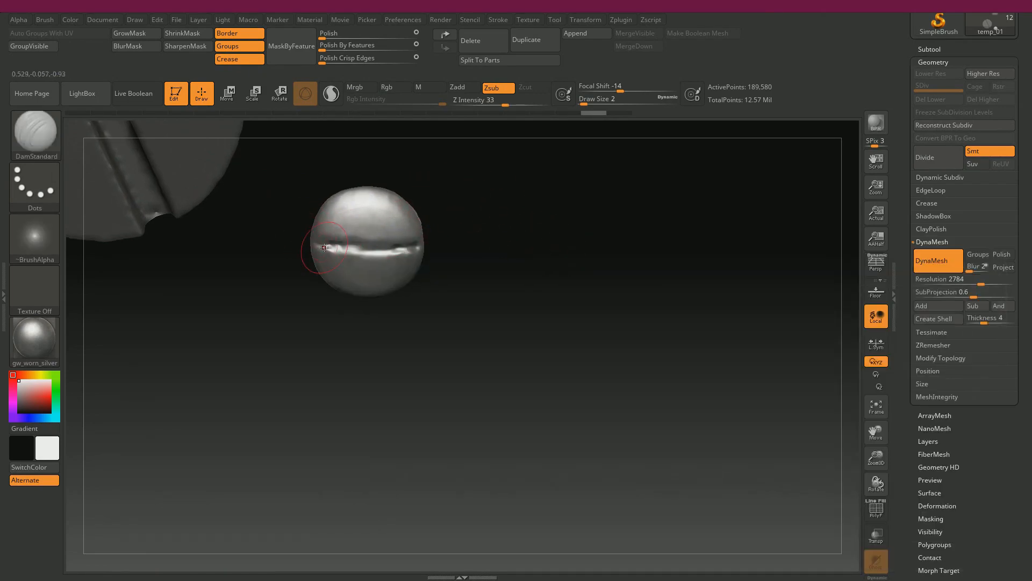
left_click_drag(349, 246, 423, 242)
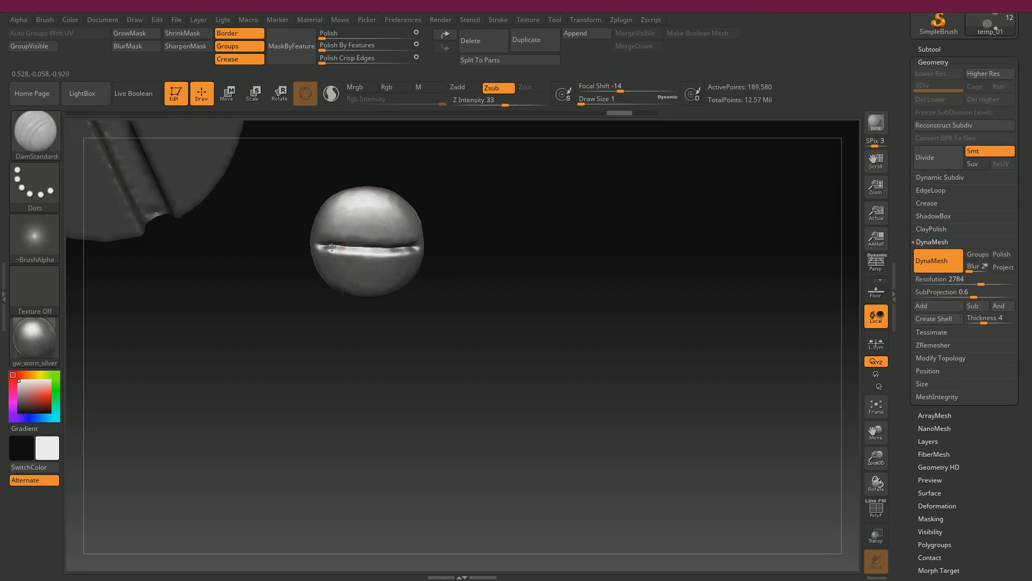
- Clear the small screw's mask and mask everything except the large slotted screw
left_click_drag(508, 237, 481, 232)
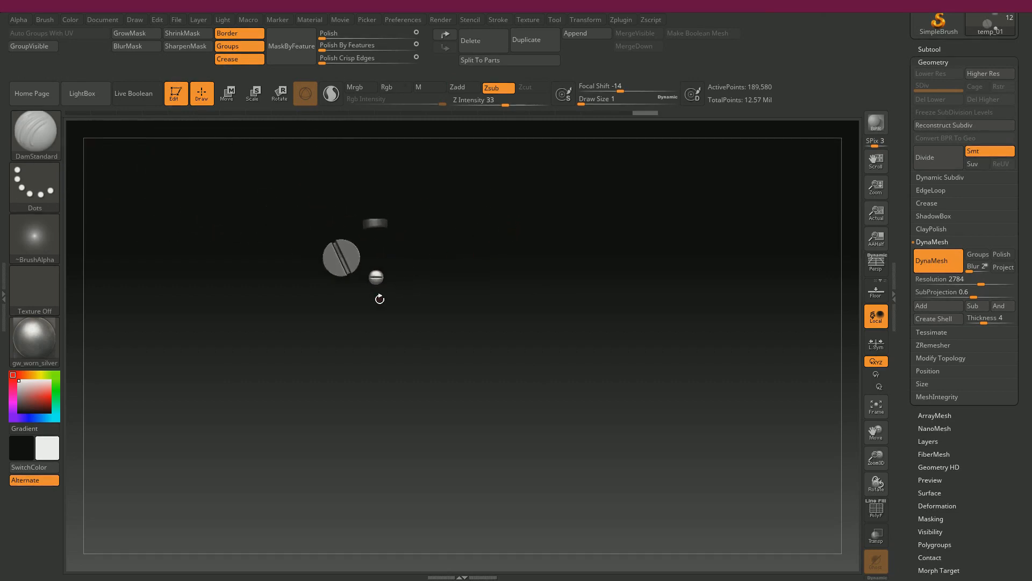
left_click_drag(412, 241, 528, 310)
left_click_drag(513, 252, 487, 297)
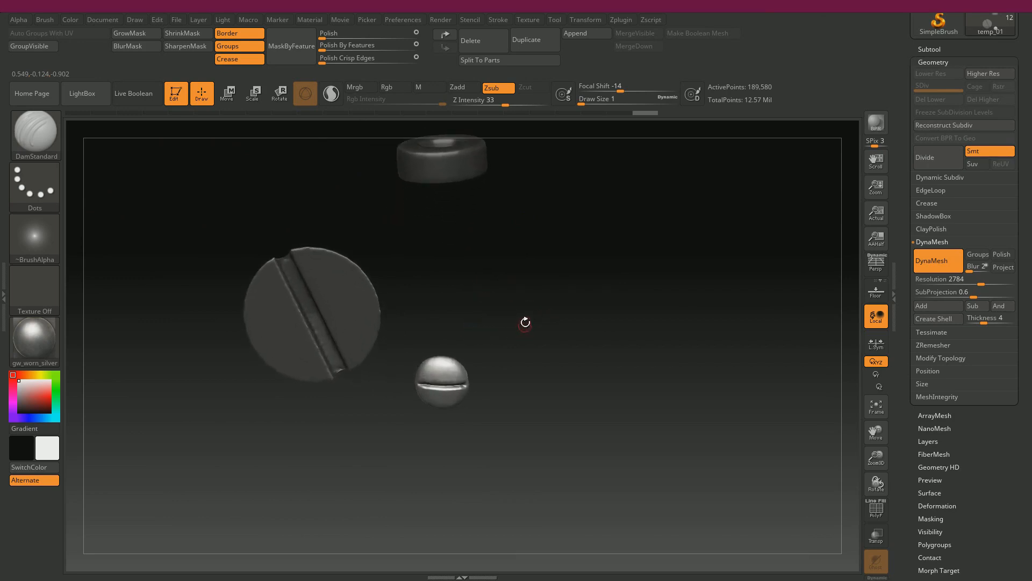
left_click_drag(533, 309, 481, 298, "ctrl")
left_click_drag(173, 212, 387, 386, "ctrl")
left_click(454, 283, "ctrl")
left_click_drag(454, 283, 521, 248)
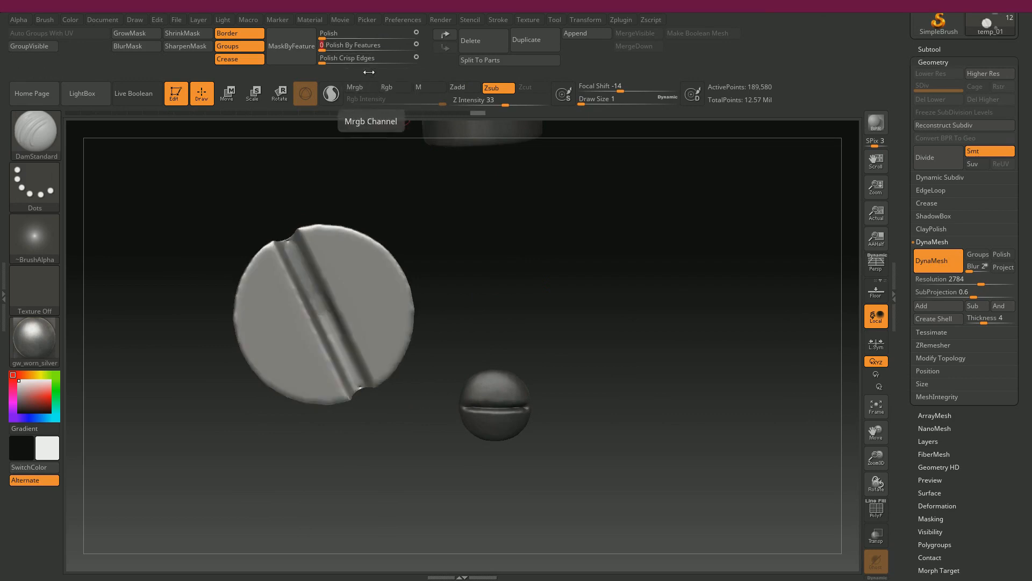
- Smooth the large slotted screw's rim and slot with Polish By Features, Polish and Polish Crisp Edges passes
left_click_drag(325, 49, 366, 50)
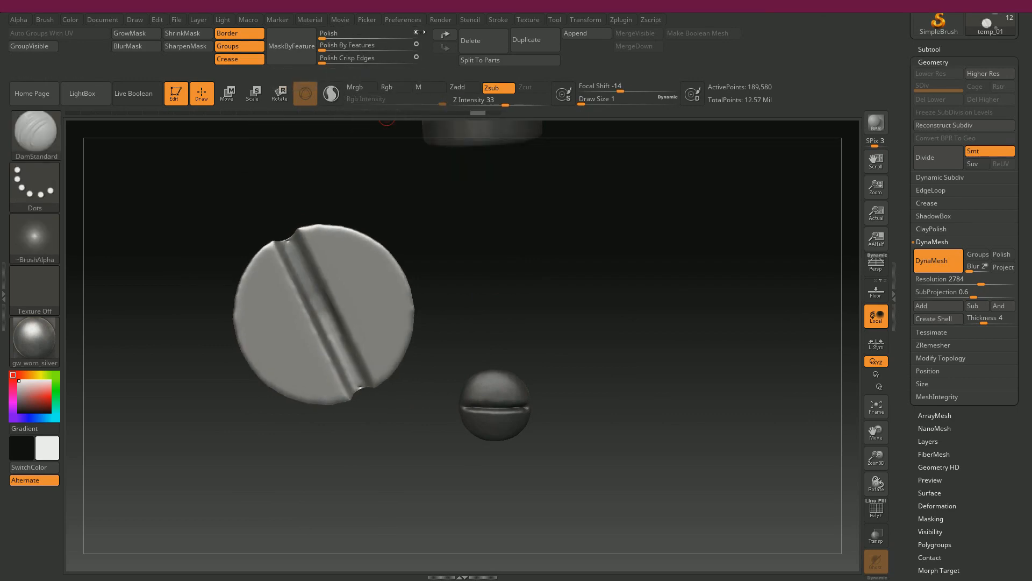
mouse_move(369, 37)
left_mouse_down()
mouse_move(331, 38)
mouse_move(368, 41)
left_mouse_up()
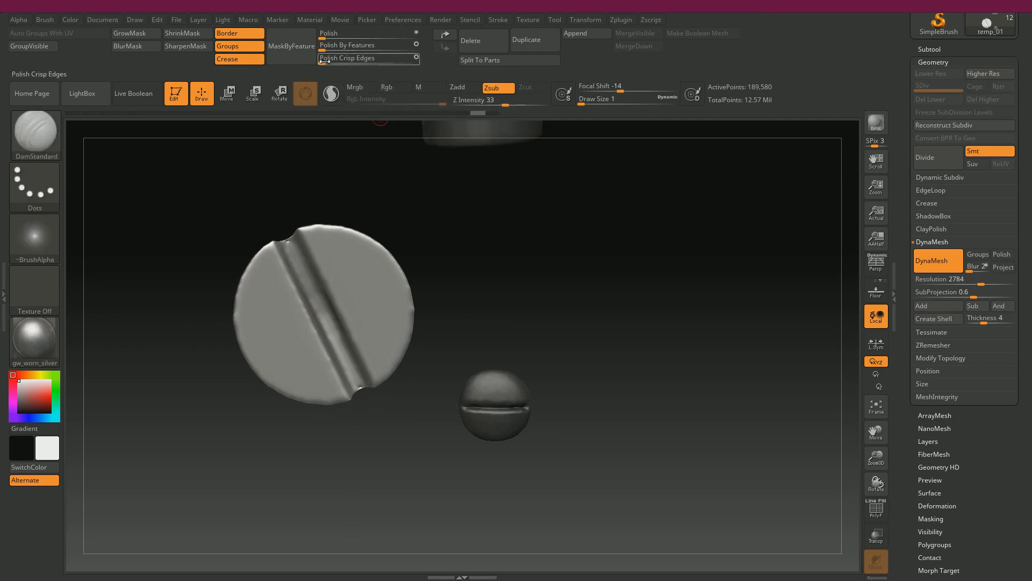
left_click_drag(368, 63, 353, 49)
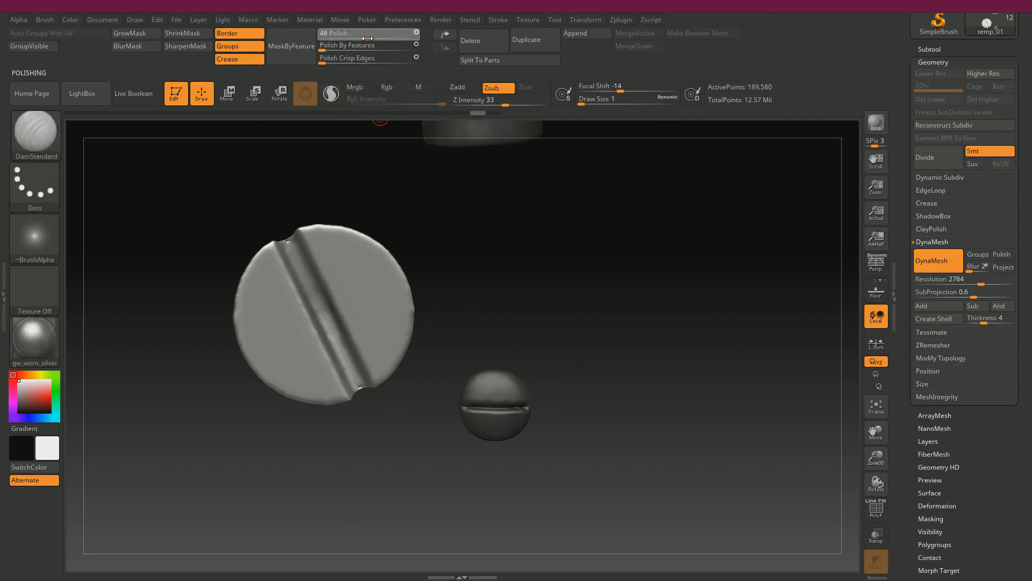
left_click_drag(366, 39, 367, 40)
left_click_drag(443, 192, 463, 236)
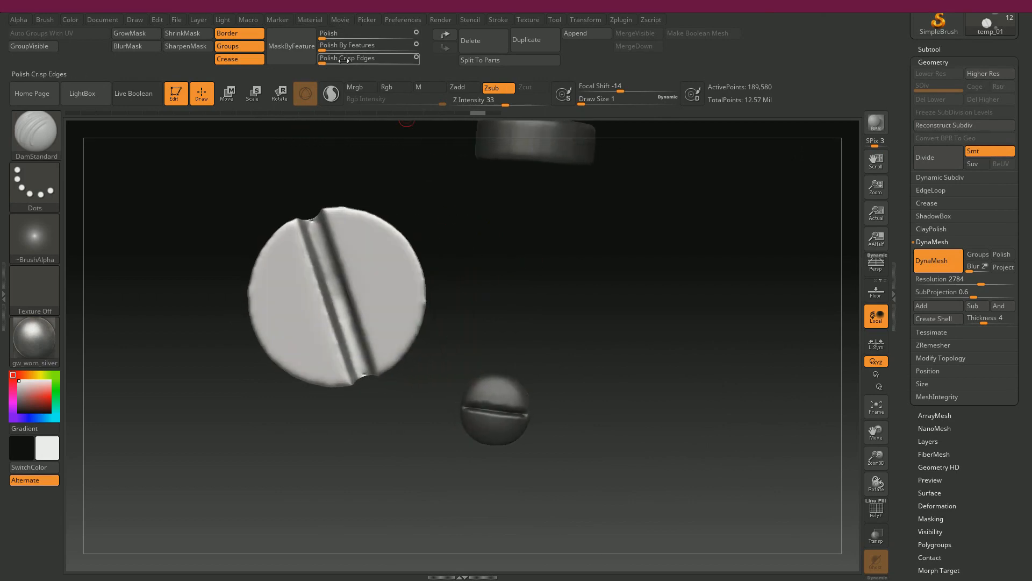
left_click_drag(378, 64, 347, 61)
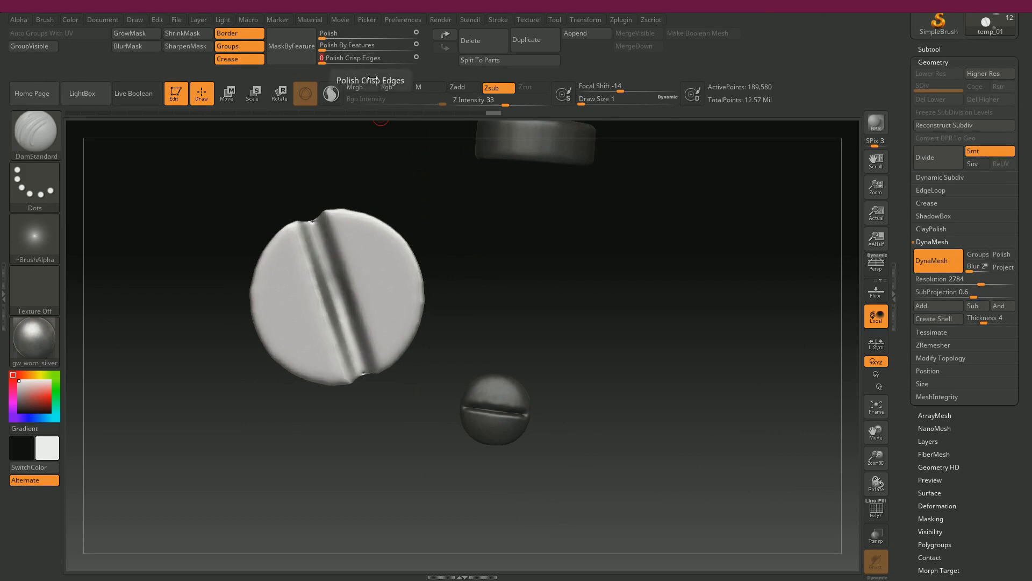
mouse_move(436, 200)
left_mouse_down()
mouse_move(473, 208)
mouse_move(426, 197)
mouse_move(454, 202)
mouse_move(449, 195)
left_mouse_up()
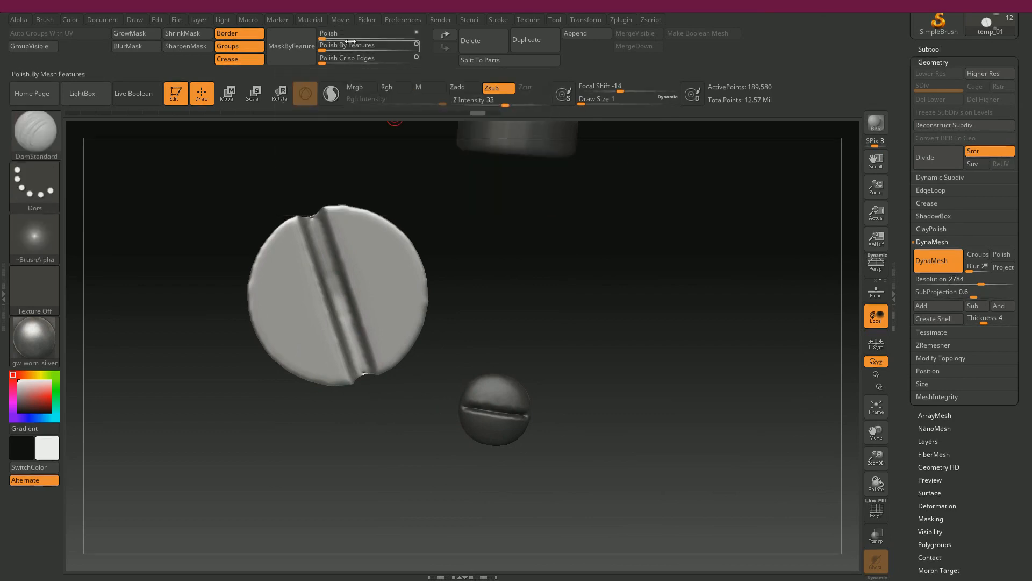
left_click_drag(359, 41, 360, 43)
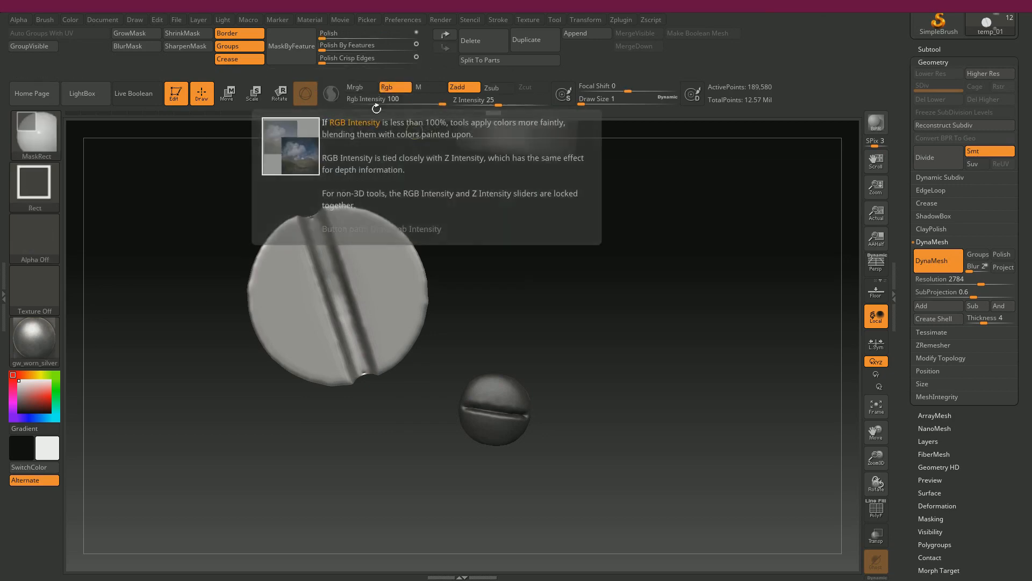
mouse_move(397, 69)
left_mouse_down()
mouse_move(407, 68)
mouse_move(388, 64)
left_mouse_up()
- Smooth the sharp notches at both ends of the large screw's slot with the Smooth brush
mouse_move(412, 167)
left_mouse_down()
mouse_move(431, 256)
mouse_move(408, 221)
mouse_move(615, 290)
mouse_move(636, 308)
left_mouse_up()
left_click_drag(311, 184, 315, 183, "shift")
left_click_drag(553, 232, 540, 171)
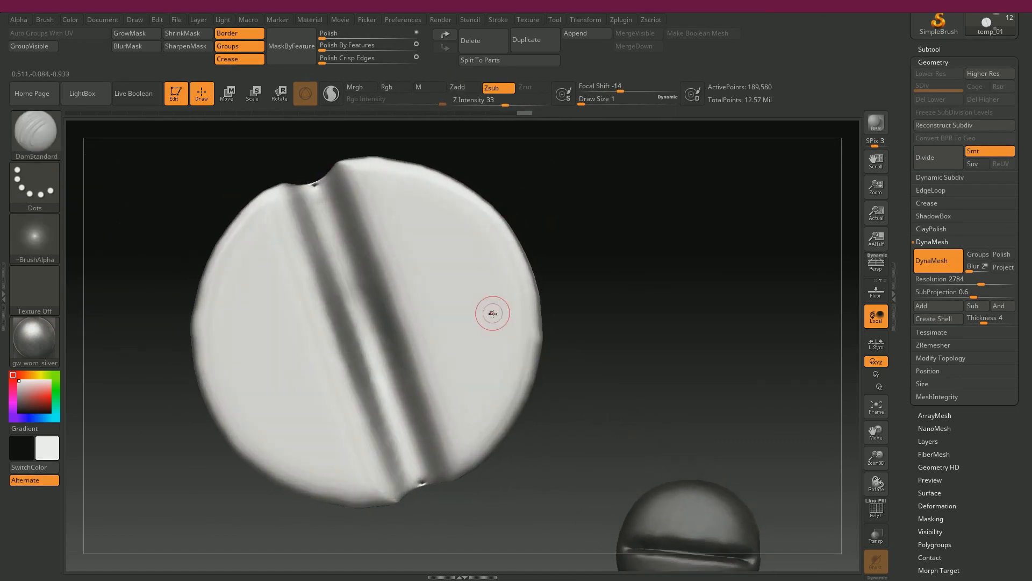
key("shift")
left_click_drag(424, 483, 425, 485, "shift")
- Show all subtools again and inspect the polished screws on the assembled typewriter
left_click_drag(667, 400, 359, 196, "alt")
left_click_drag(469, 309, 443, 253, "alt")
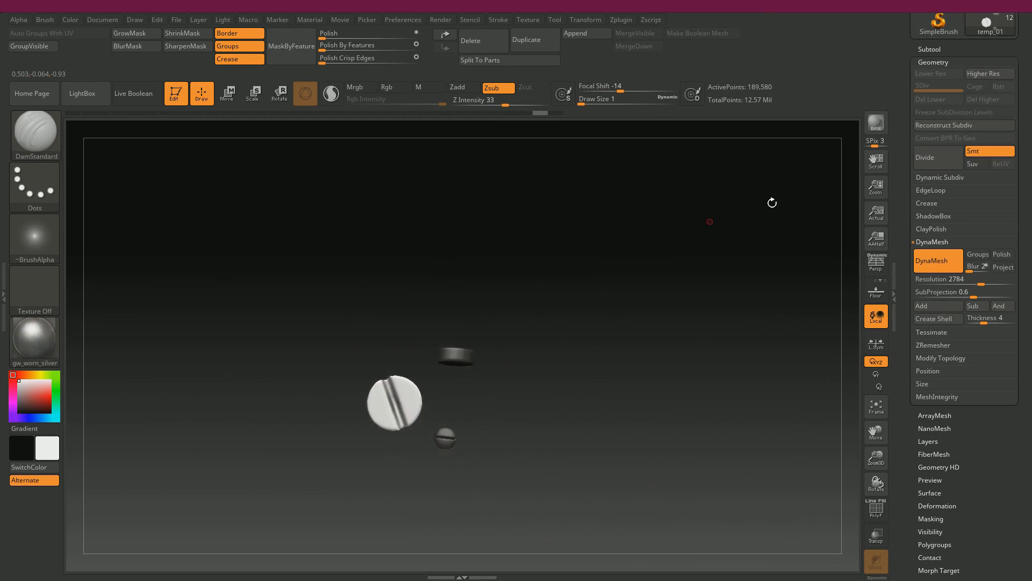
left_click(929, 49)
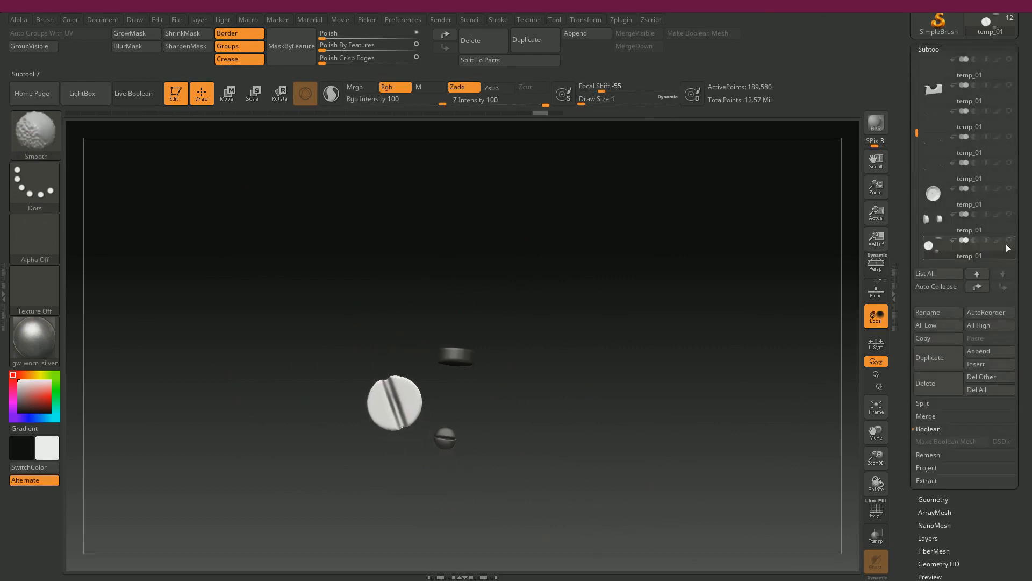
left_click(1010, 239, "shift")
left_click_drag(291, 418, 380, 281, "alt")
left_click_drag(214, 336, 296, 224)
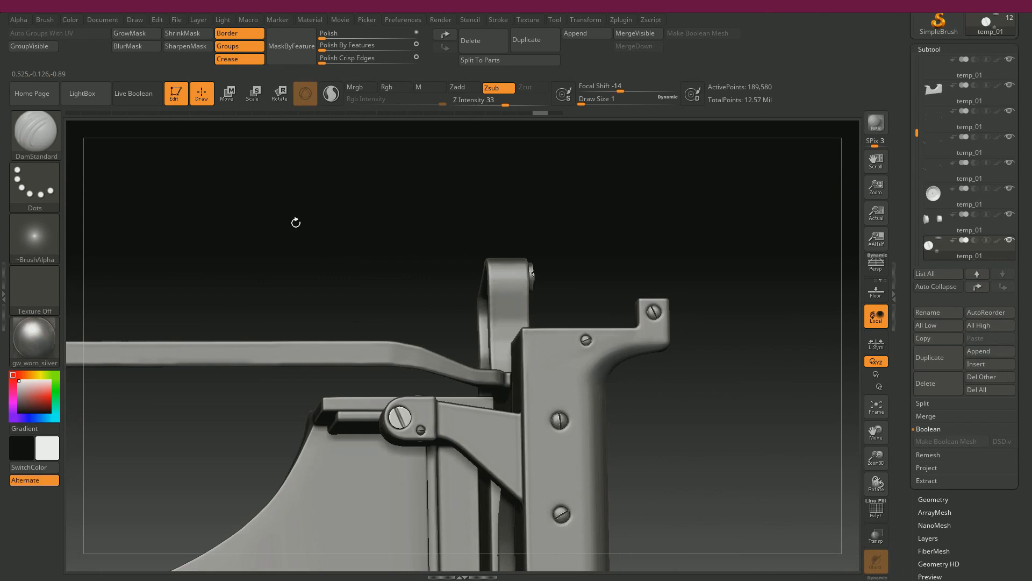
left_click_drag(320, 218, 318, 228)
left_click_drag(369, 171, 763, 301, "alt")
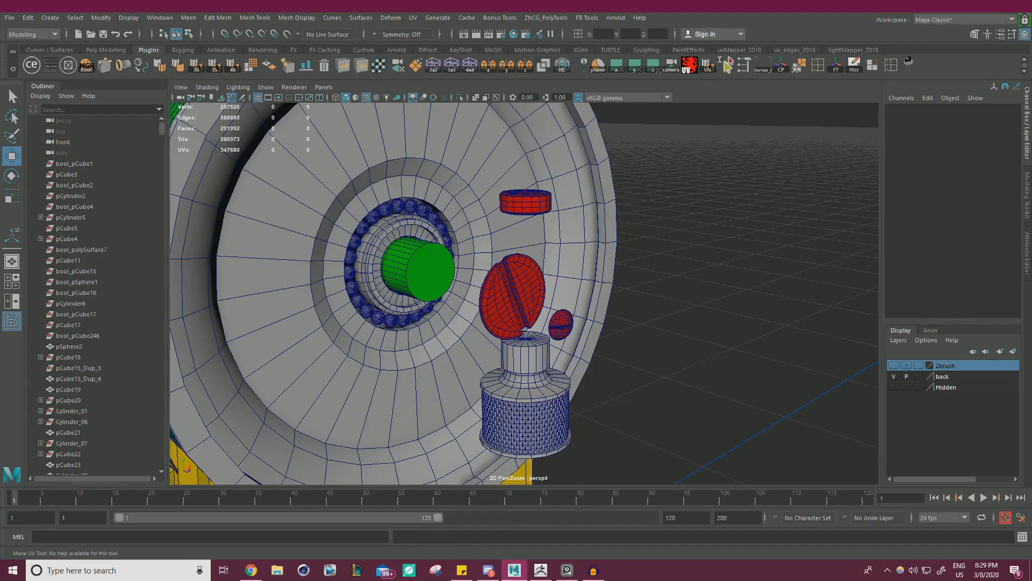
- Switch to Maya and add the three red screws to the Zbrush display layer
left_click(543, 298)
right_click(953, 371)
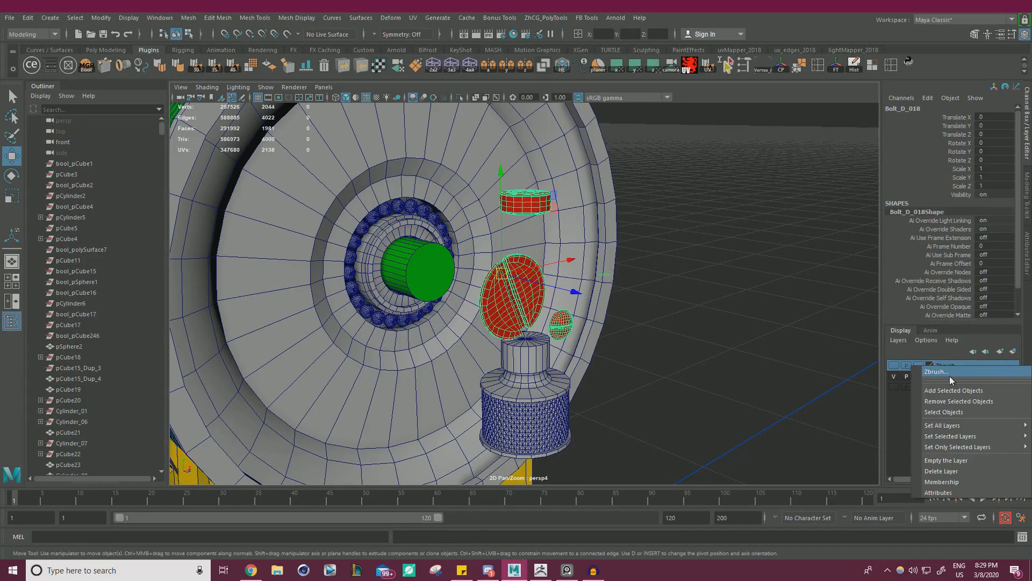
left_click(955, 392)
scroll(521, 366, "up", 1)
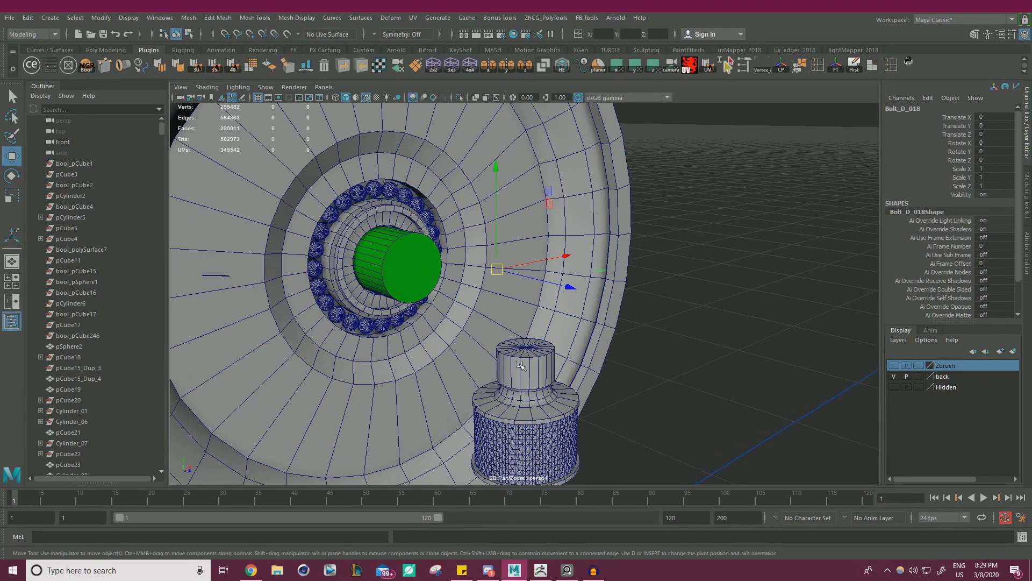
- Locate the knurled knob beside the large wheel and select its plain body, not the knurled sleeve
middle_click_drag(655, 396, 654, 288, "alt")
scroll(645, 302, "up", 7)
left_click(562, 359)
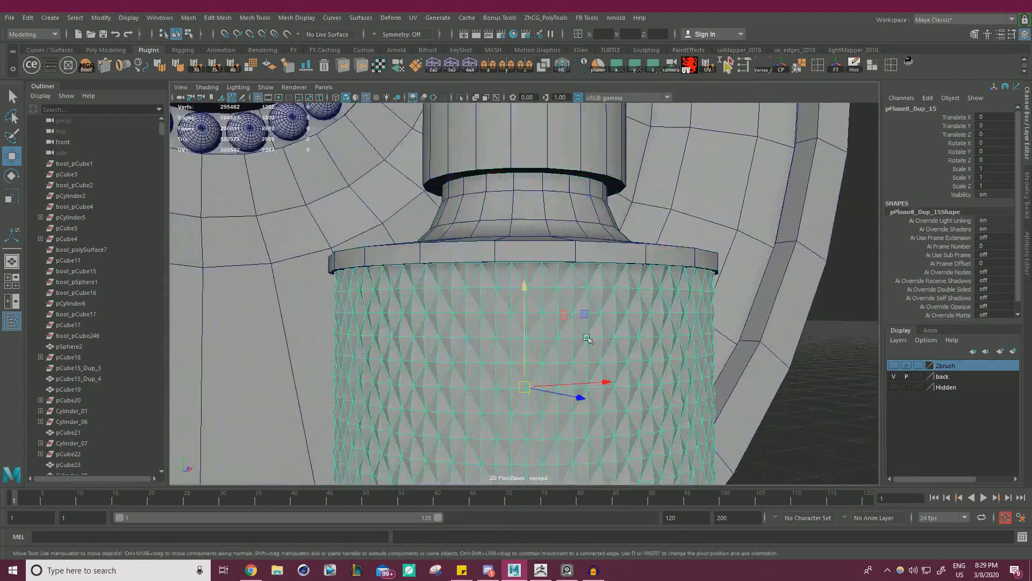
key("f")
left_click_drag(562, 359, 508, 330, "alt")
middle_click_drag(509, 330, 519, 273, "alt")
left_click_drag(519, 273, 549, 302, "alt")
right_click_drag(549, 302, 497, 290, "alt")
middle_click_drag(497, 291, 497, 345, "alt")
left_click_drag(497, 346, 549, 317, "alt")
left_click(549, 317)
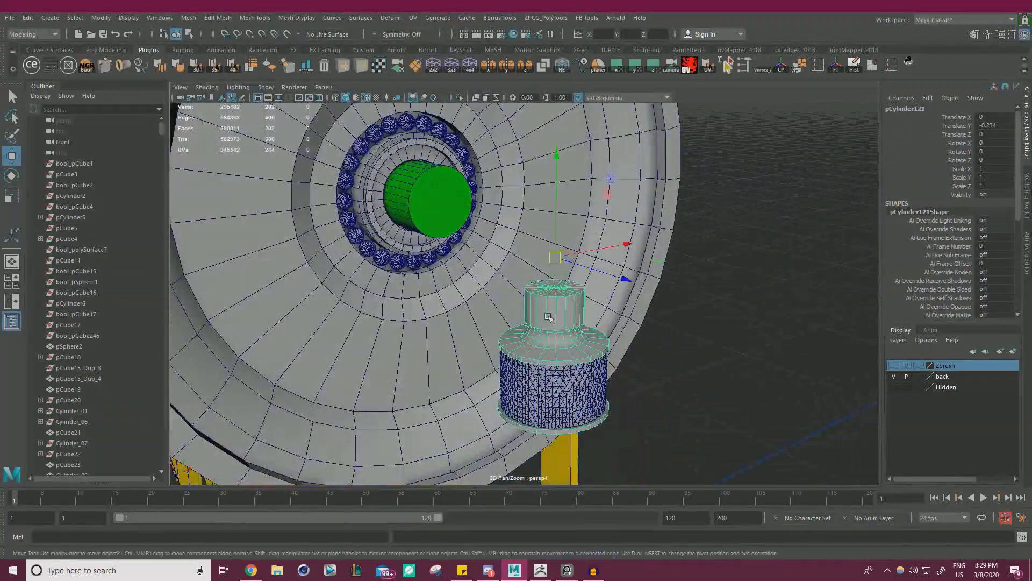
- Examine the knob body both within the assembly and isolated, checking the gap behind the knurled sleeve
left_click(459, 99)
scroll(511, 269, "up", 2)
middle_click_drag(517, 293, 484, 223, "alt")
left_click_drag(526, 279, 535, 253, "alt")
left_click(459, 98)
left_click_drag(581, 215, 599, 227, "alt")
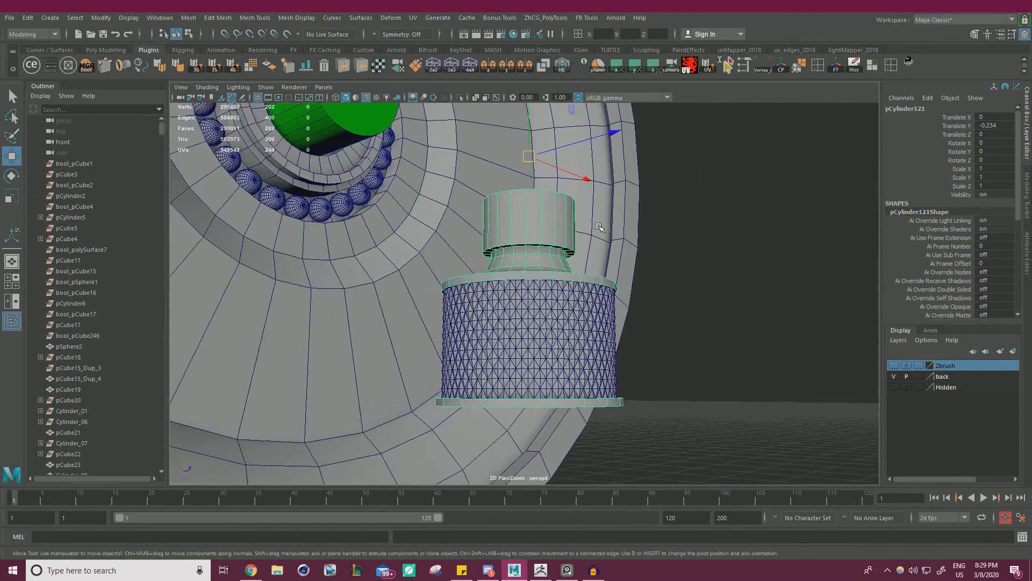
scroll(599, 227, "up", 4)
left_click_drag(610, 301, 620, 252, "alt")
scroll(512, 220, "up", 2)
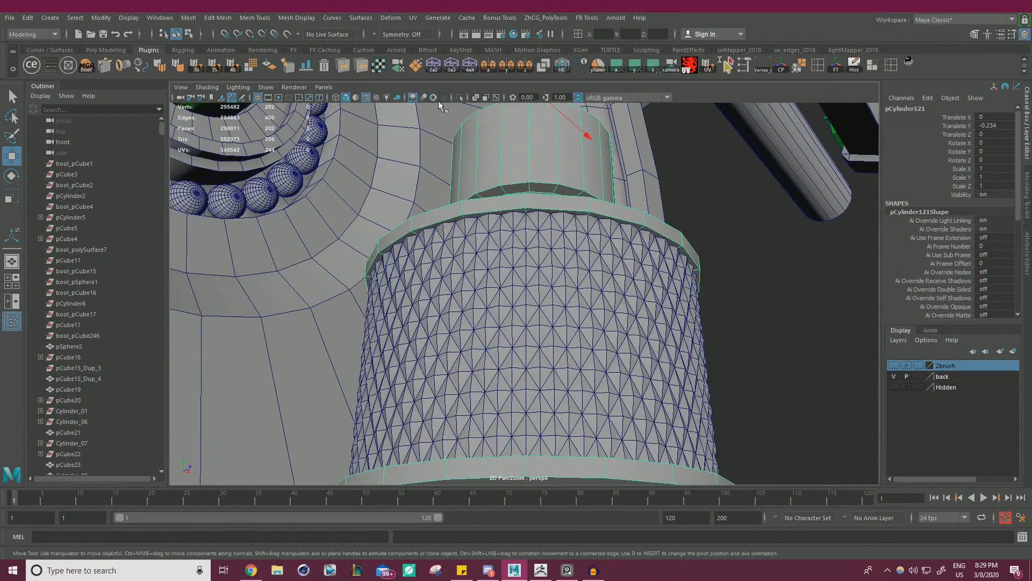
left_click(459, 98)
scroll(515, 215, "down", 2)
left_click_drag(516, 215, 525, 305, "alt")
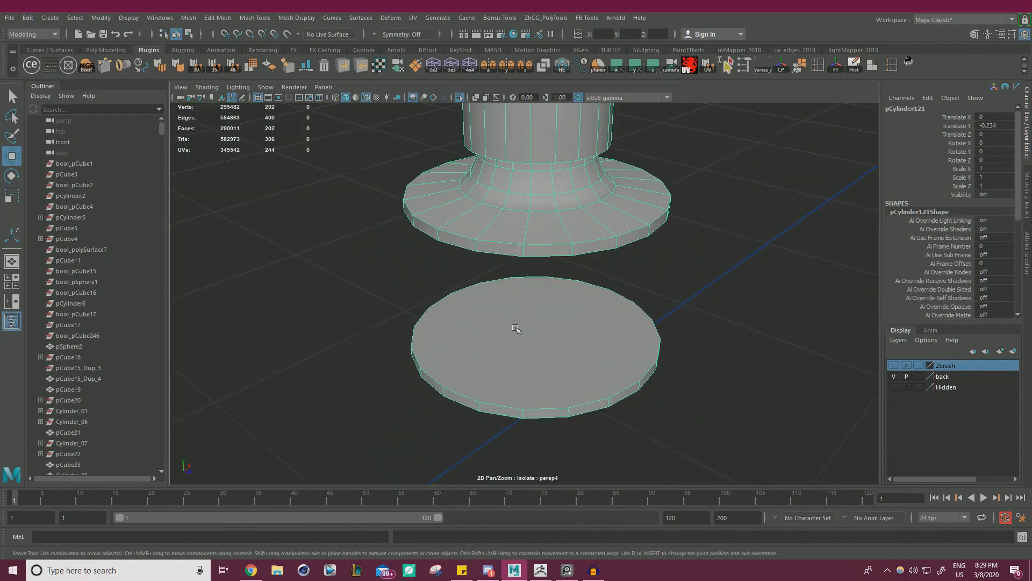
- Extrude the top face of the knob's lower disc and scale it inward to fit inside the knurled sleeve
left_click_drag(509, 370, 518, 348, "alt")
right_click_drag(518, 348, 514, 295)
left_click(532, 356)
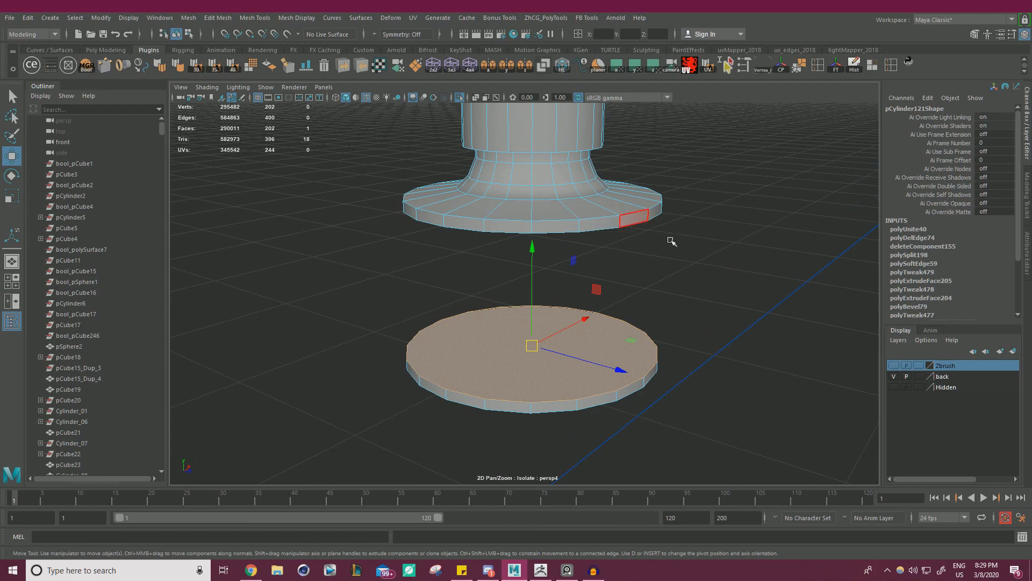
left_click(460, 98)
scroll(509, 226, "up", 2)
left_click_drag(500, 258, 487, 293, "alt")
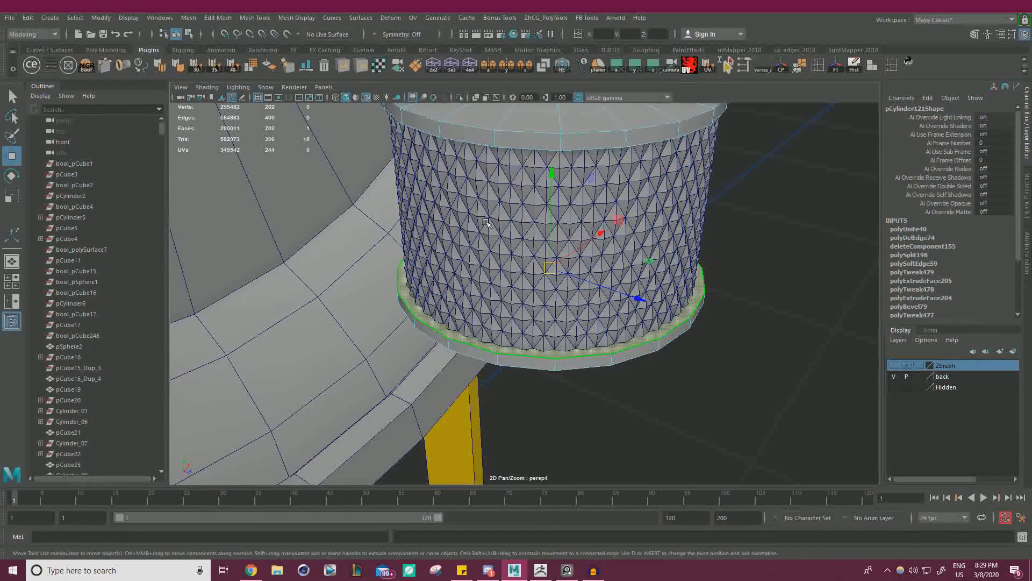
key("4")
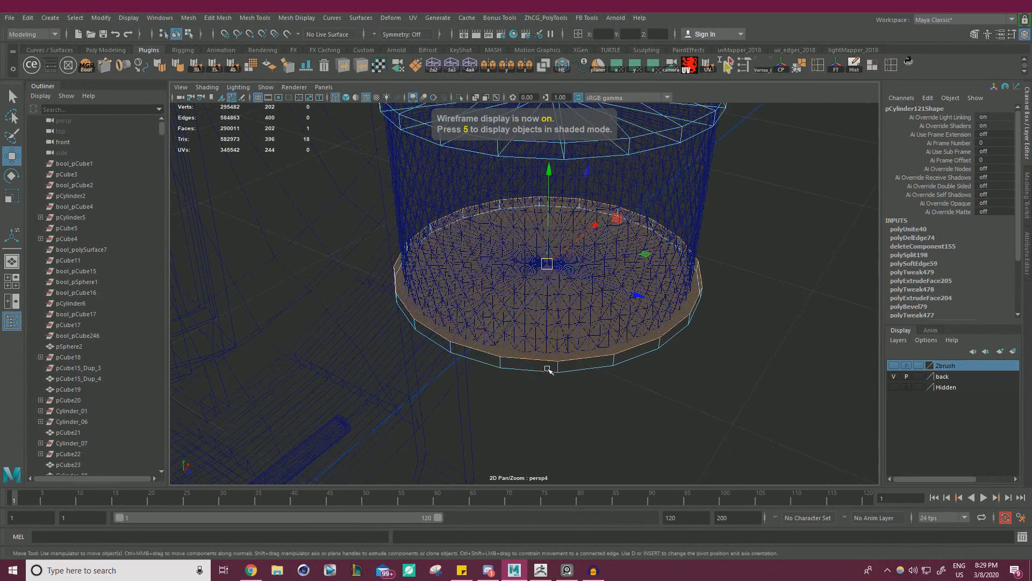
key("ctrl+e")
key("r")
left_click_drag(547, 264, 550, 325)
key("5")
key("w")
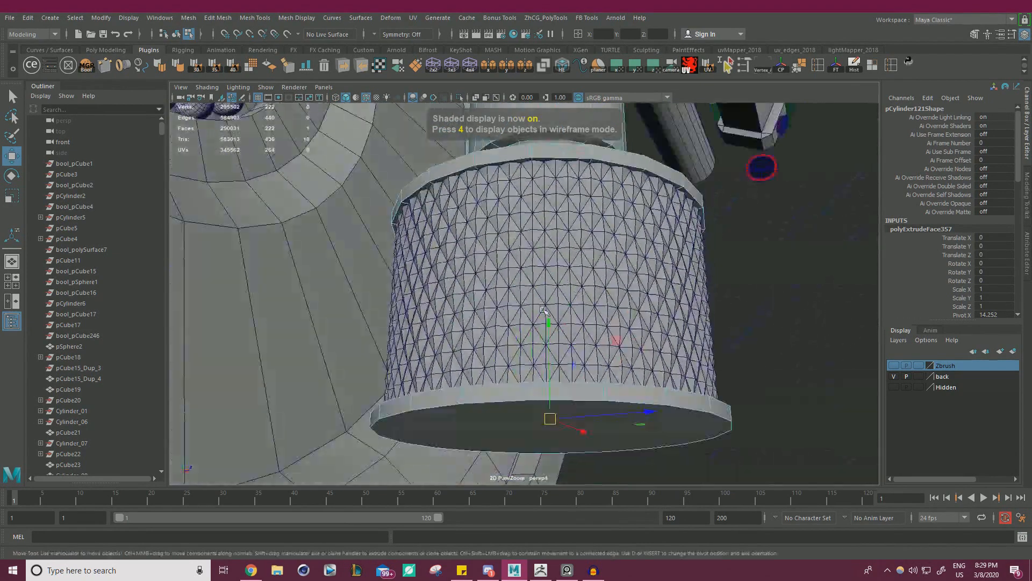
- Extrude the inset face upward through the knurled sleeve to the underside of the upper flange
mouse_move(570, 285)
left_mouse_down("alt")
mouse_move(561, 398)
mouse_move(549, 220)
left_mouse_up("alt")
key("4")
key("ctrl+e")
key("5")
right_click_drag(744, 239, 774, 170)
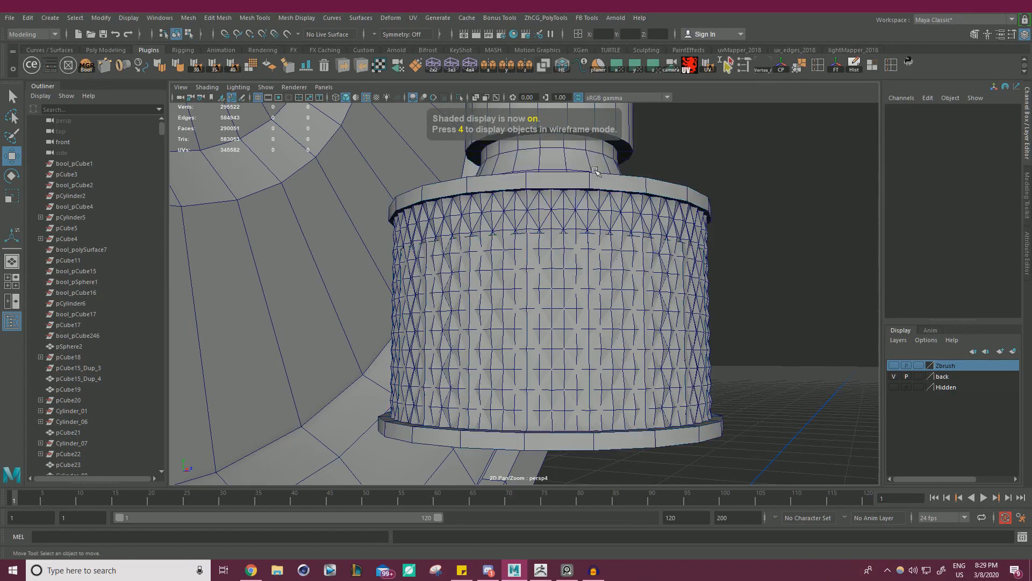
- Isolate the knob body and delete the narrow ring of faces on the underside of the upper flange
left_click(463, 98)
left_click_drag(583, 191, 564, 231, "alt")
right_click_drag(506, 260, 506, 293)
left_click(509, 285)
left_click_drag(578, 352, 502, 260, "alt")
scroll(549, 303, "up", 2)
left_click_drag(675, 323, 693, 285, "alt")
scroll(672, 264, "up", 2)
right_click_drag(638, 222, 629, 202)
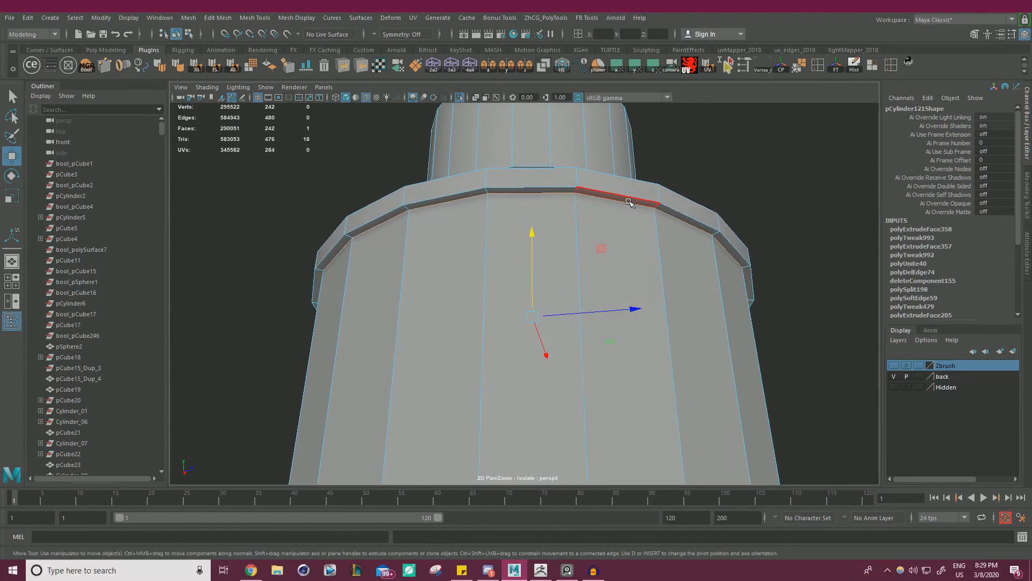
key("shift+period")
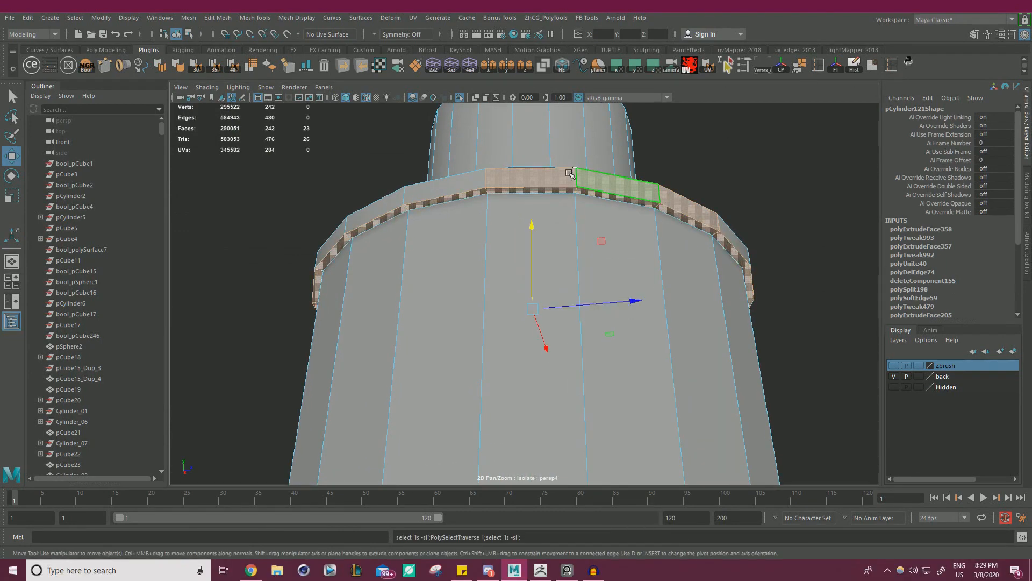
double_click(594, 182, "ctrl")
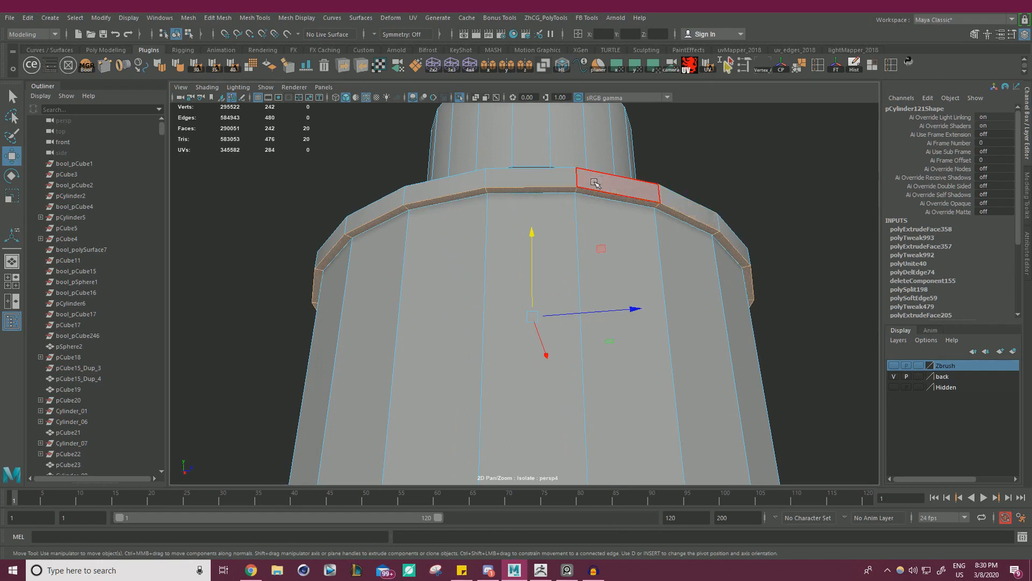
key("Delete")
- Try to bridge the open border edge loop beneath the upper flange
left_click(519, 189)
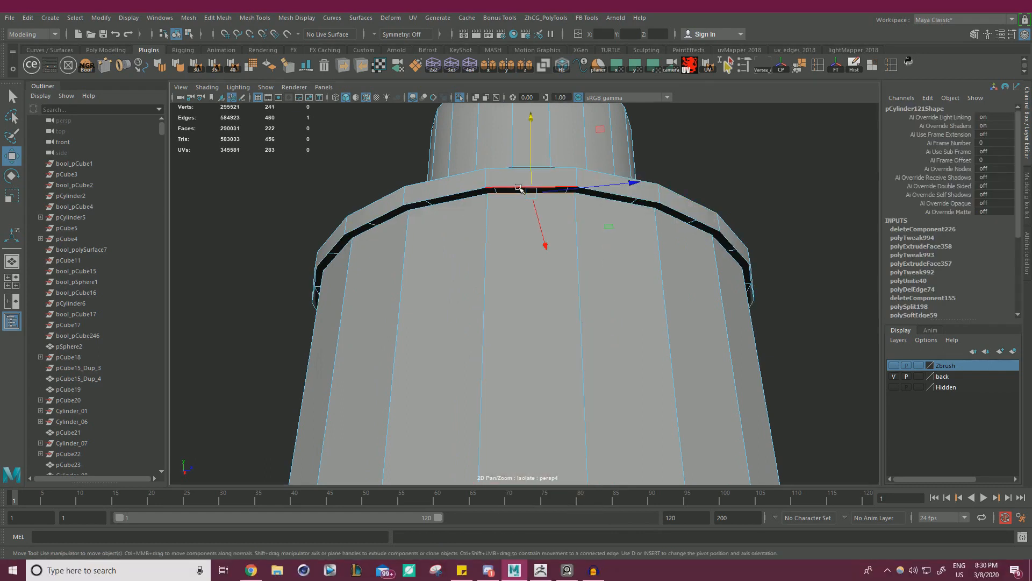
double_click(520, 188)
right_click(747, 185, "shift")
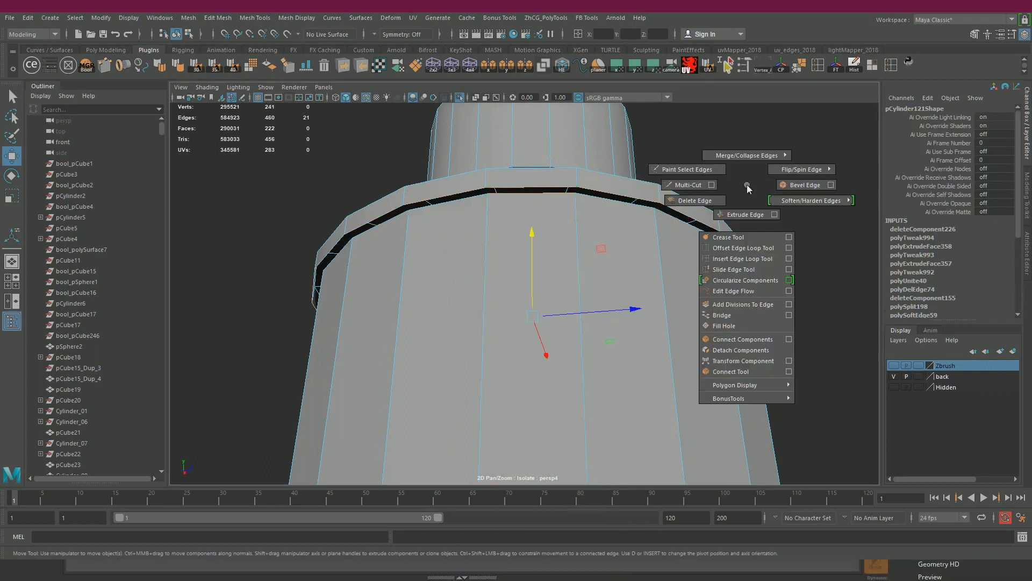
left_click(763, 318)
left_click_drag(595, 273, 659, 225, "alt")
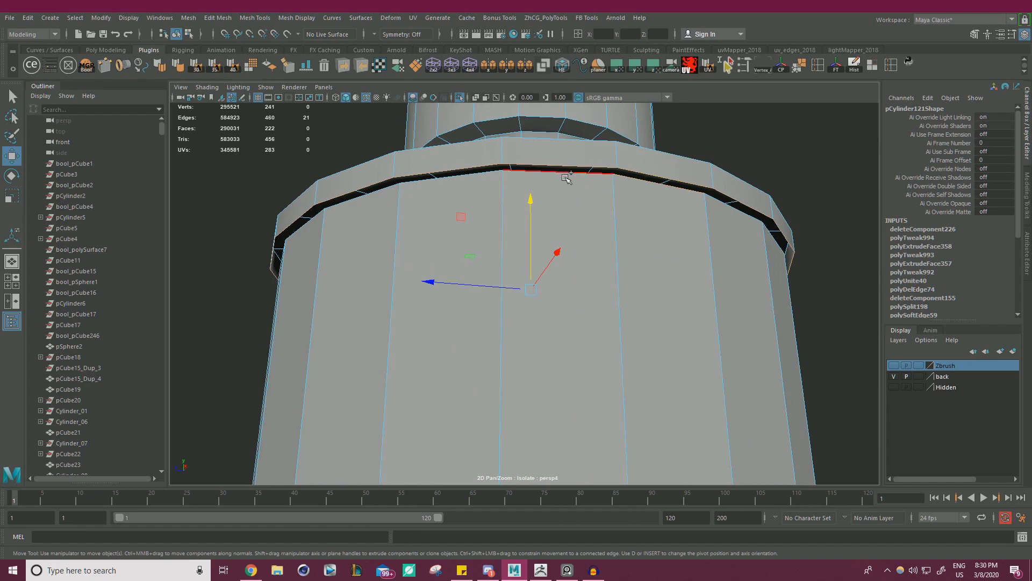
- Delete the cap face hidden inside the knob at the top of the extruded core, using wireframe display
left_click_drag(466, 181, 552, 228, "alt")
left_click_drag(431, 298, 485, 263, "alt")
right_click(474, 260)
left_click(474, 289)
left_click(505, 257)
key("4")
right_click_drag(523, 256, 591, 264, "alt")
left_click_drag(591, 264, 604, 295, "alt")
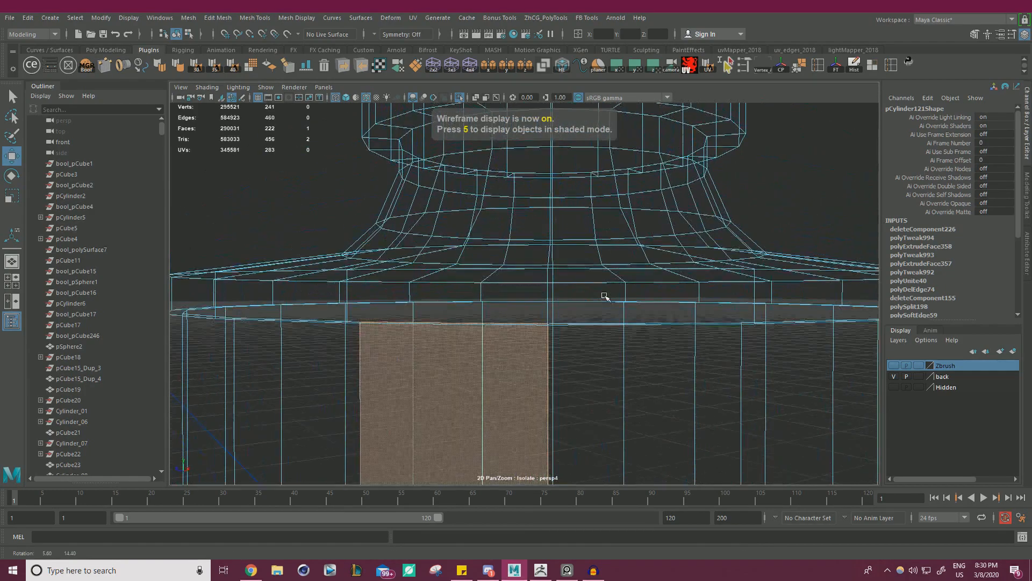
left_click_drag(389, 318, 378, 348, "alt")
right_click_drag(220, 334, 599, 329, "alt")
left_click_drag(599, 329, 519, 362, "alt")
left_click(518, 361)
right_click_drag(510, 360, 139, 316, "alt")
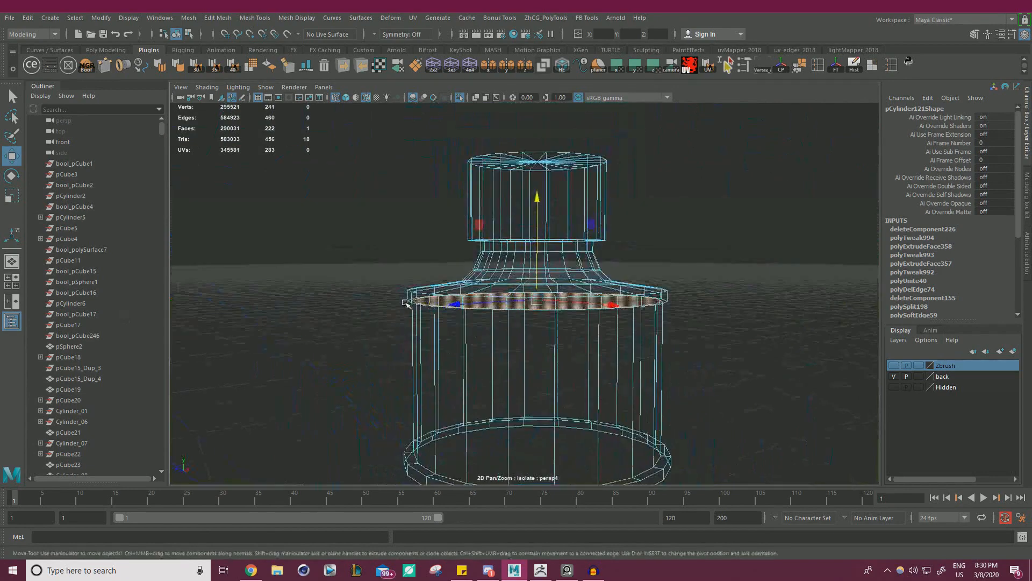
key("Delete")
key("5")
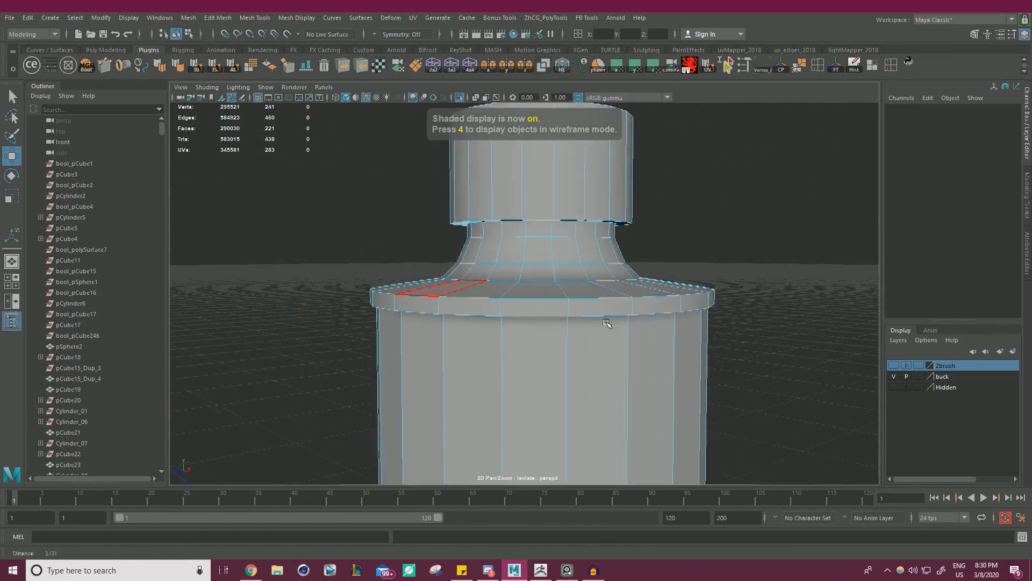
- Bridge the two open border edge loops to close the gap between the upper flange and the core
right_click_drag(428, 289, 576, 219, "alt")
double_click(494, 182)
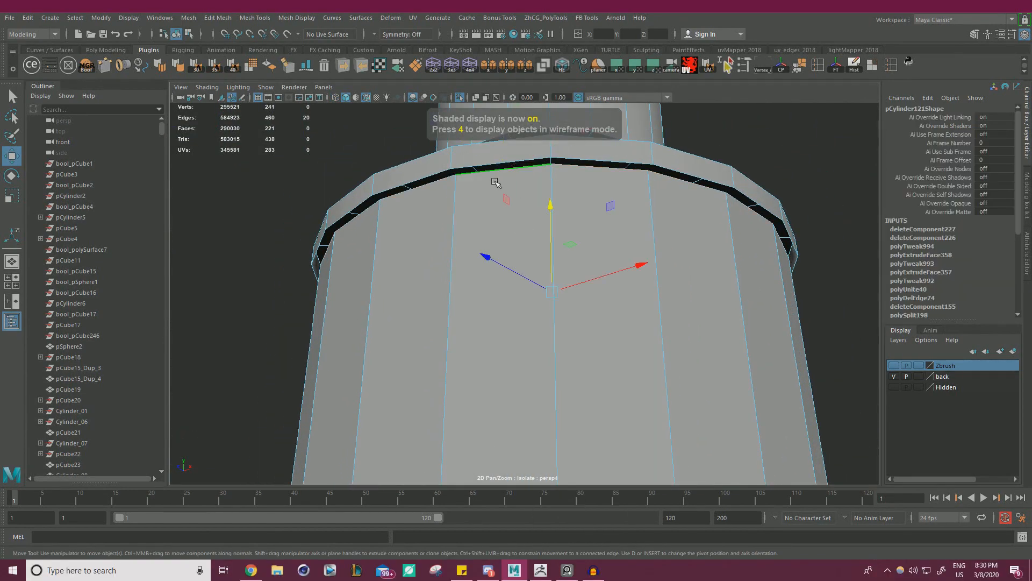
double_click(476, 165, "shift")
right_click_drag(486, 192, 420, 284, "shift")
key("ctrl+z")
scroll(544, 218, "up", 3)
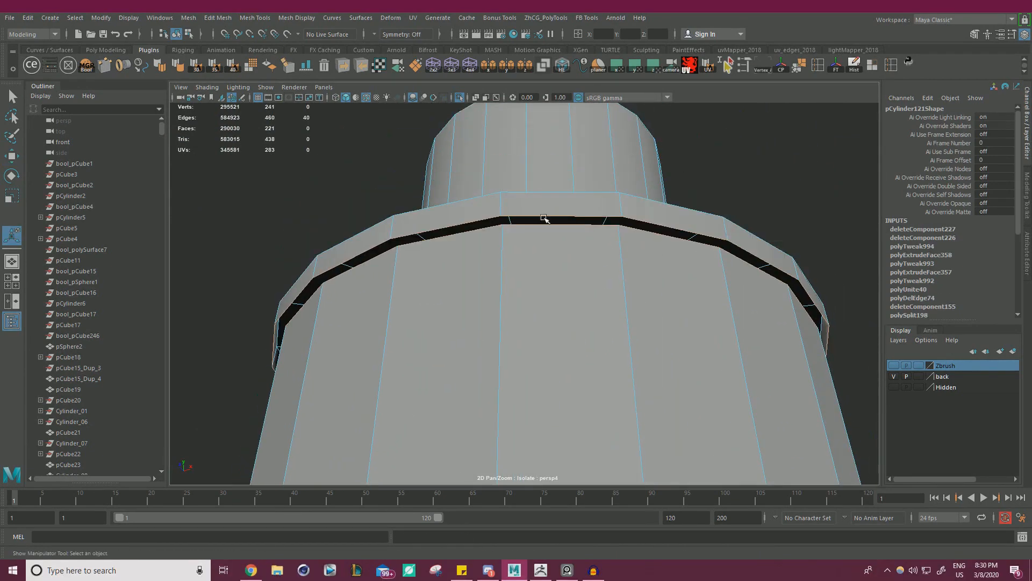
right_click_drag(519, 258, 524, 275, "shift")
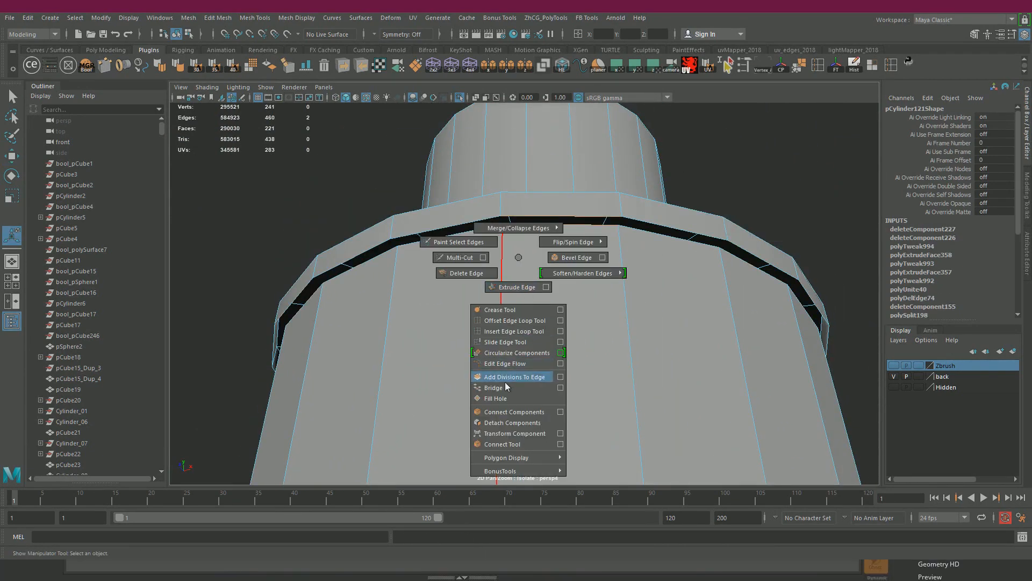
right_click_drag(506, 386, 505, 387, "shift")
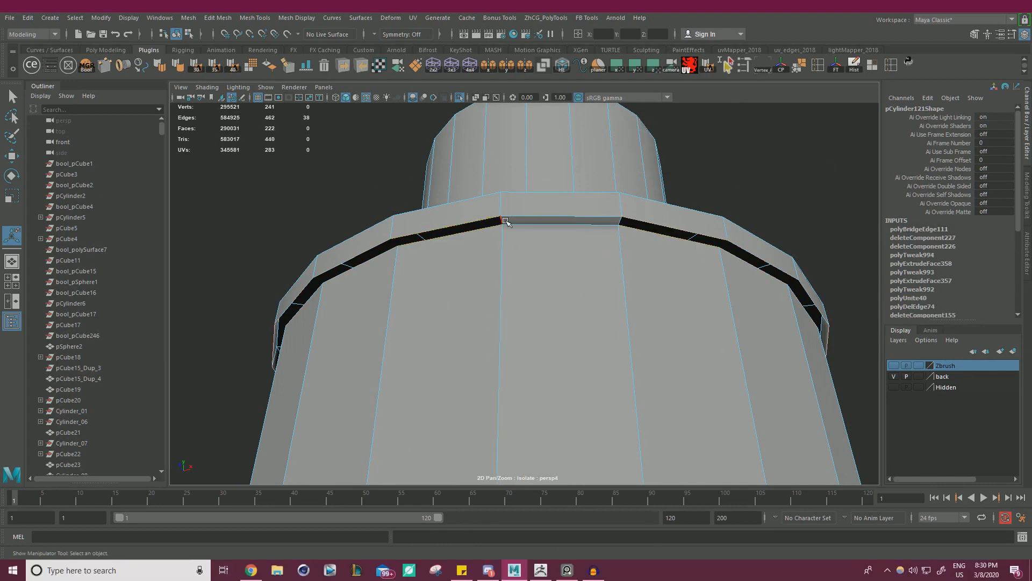
key("g")
- Select the core's side faces, show the whole assembly and scale the faces slightly to fit inside the knurled sleeve
right_click_drag(507, 225, 508, 256)
left_click(468, 307)
double_click(539, 320, "shift")
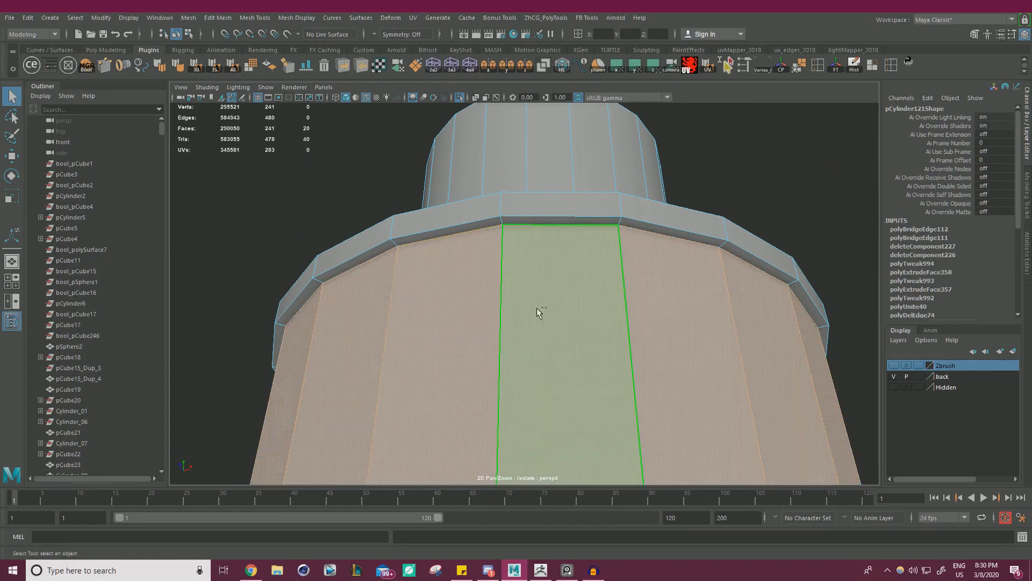
left_click(460, 97)
left_click_drag(543, 237, 529, 328, "alt")
right_click_drag(529, 328, 383, 244, "alt")
left_click_drag(383, 245, 379, 264, "alt")
key("f")
key("r")
left_click_drag(646, 317, 641, 313)
right_click_drag(678, 321, 608, 329, "alt")
left_click_drag(608, 329, 687, 292, "alt")
key("w")
right_click_drag(636, 237, 674, 221)
left_click(675, 223)
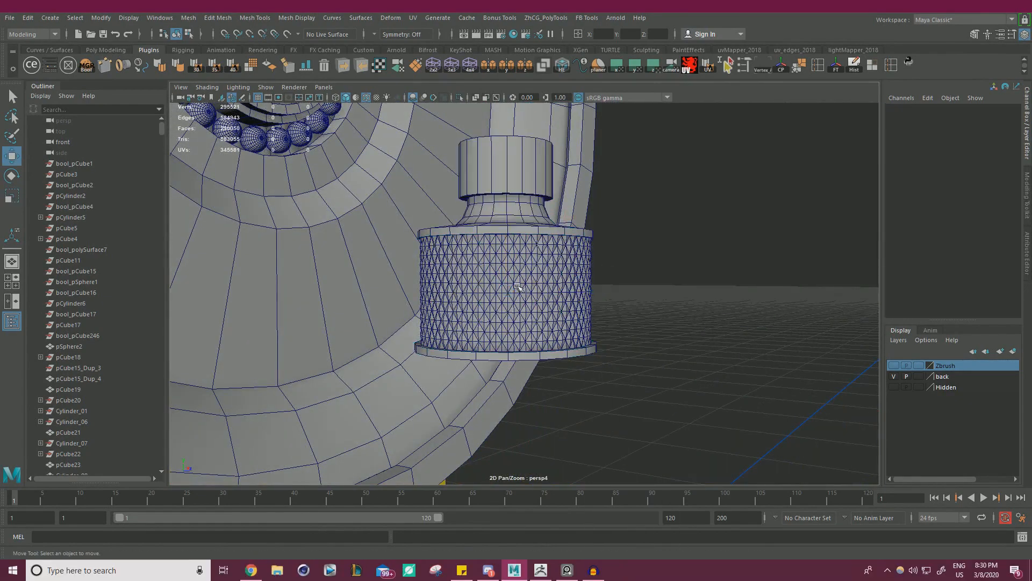
- Select the knob body, check its fit around the knurled sleeve and isolate it
scroll(530, 277, "up", 3)
left_click(576, 269)
left_click(526, 161)
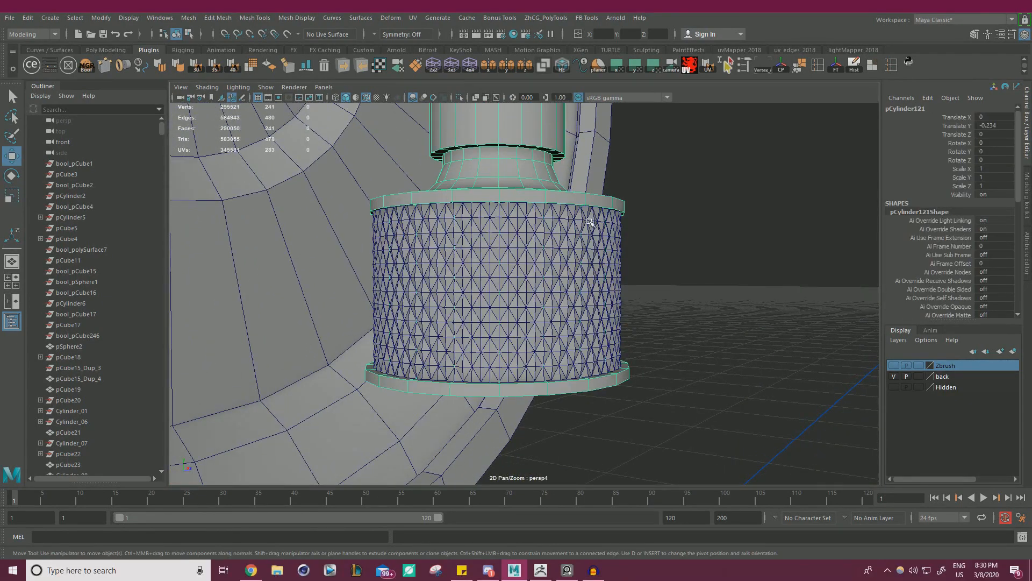
left_click_drag(608, 235, 613, 227, "alt")
left_click_drag(513, 202, 412, 115, "alt")
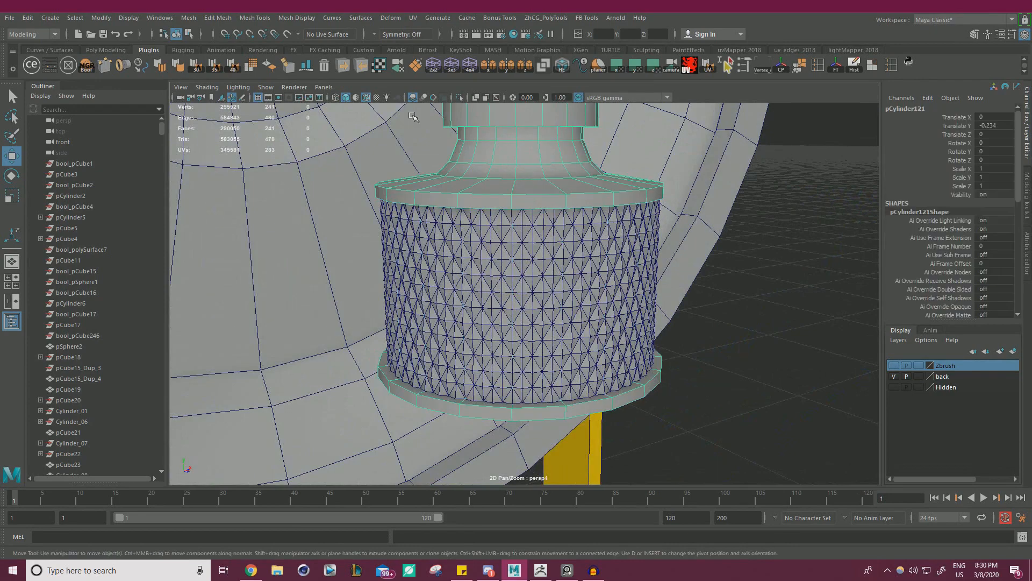
left_click(460, 97)
key("f")
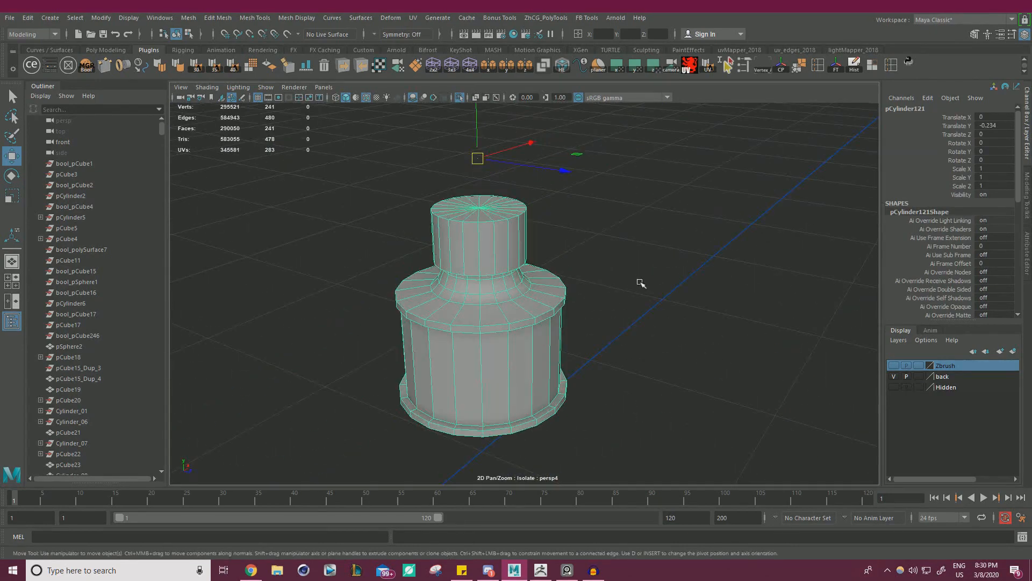
- Display only the hard edges and apply Soften/Harden Edges to all edges of the knob body
left_click(564, 70)
mouse_move(602, 234)
left_mouse_down("alt")
mouse_move(581, 258)
mouse_move(592, 230)
mouse_move(581, 262)
mouse_move(581, 203)
mouse_move(582, 230)
left_mouse_up("alt")
middle_click_drag(583, 231, 576, 213, "alt")
right_click_drag(538, 267, 538, 221)
left_click_drag(346, 266, 675, 280)
right_click_drag(683, 219, 774, 226, "shift")
- Soften the short radial edges around the top of the lower flange
left_click_drag(627, 272, 642, 309, "alt")
right_click_drag(643, 301, 768, 291, "alt")
middle_click_drag(640, 377, 674, 301, "alt")
double_click(567, 358)
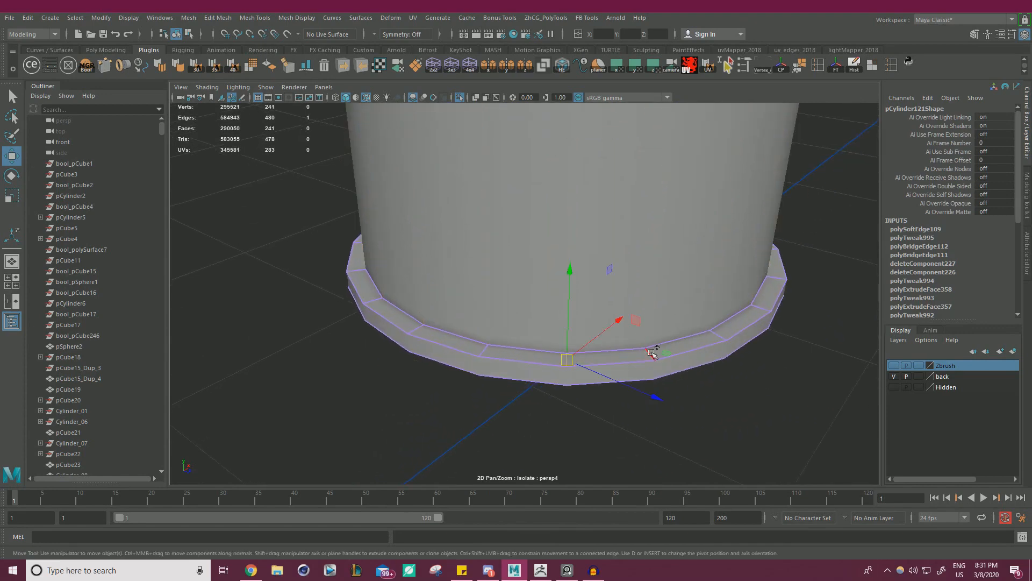
left_click(397, 413)
- Soften the short radial edges on the underside of the upper flange with a 180-degree angle
right_click_drag(500, 344, 426, 337, "alt")
middle_click_drag(532, 220, 551, 349, "alt")
left_click_drag(551, 349, 564, 236, "alt")
right_click_drag(575, 365, 650, 374, "alt")
scroll(650, 375, "up", 3)
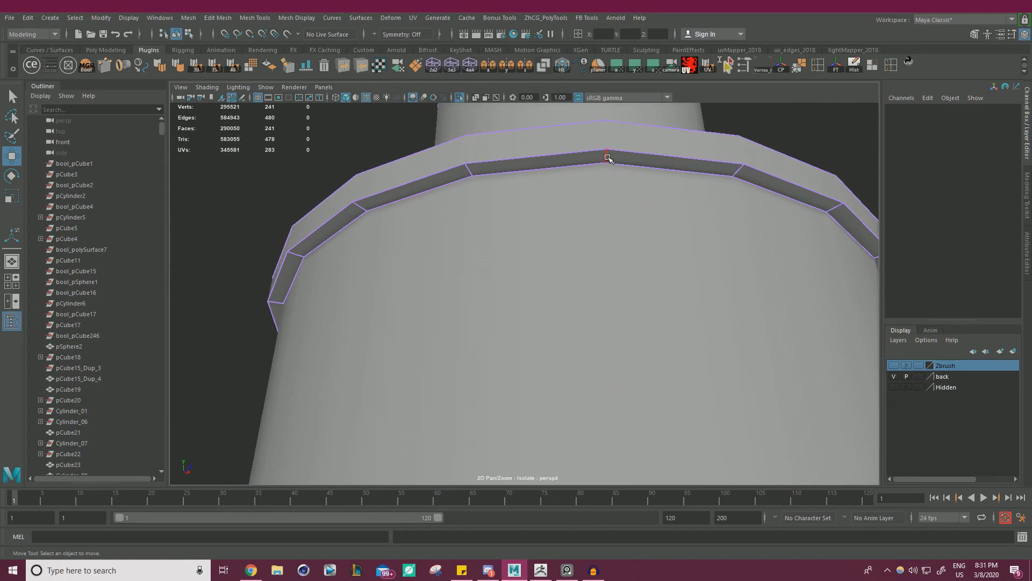
left_click(519, 171)
double_click(467, 171)
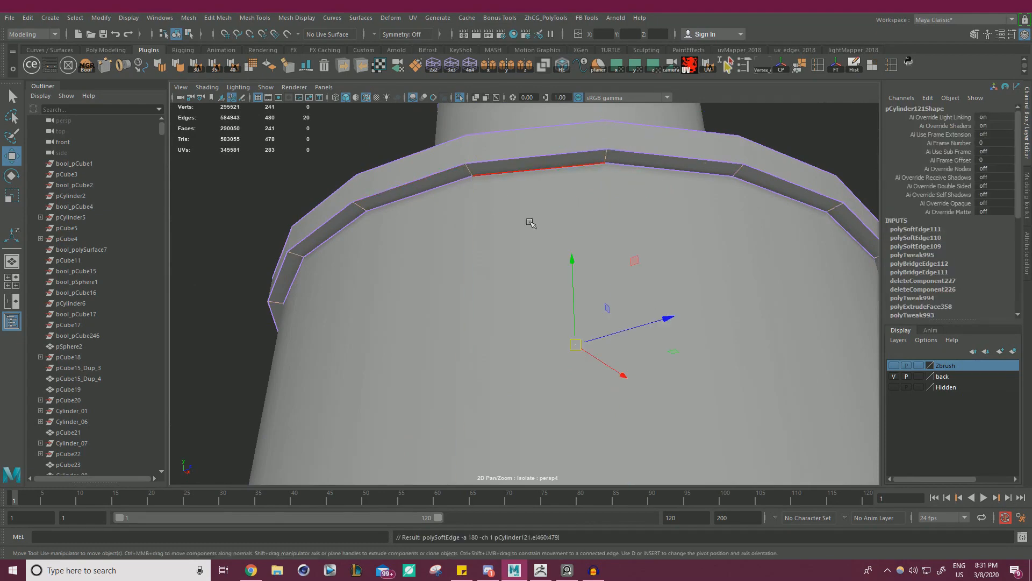
scroll(694, 201, "down", 5)
left_click(747, 177)
left_click_drag(746, 177, 699, 293, "alt")
scroll(699, 293, "down", 4)
- Regenerate the UVs for all faces of the knob body and reselect it as an object
left_click_drag(363, 208, 535, 219)
right_click_drag(534, 219, 524, 240)
left_click_drag(354, 160, 790, 475)
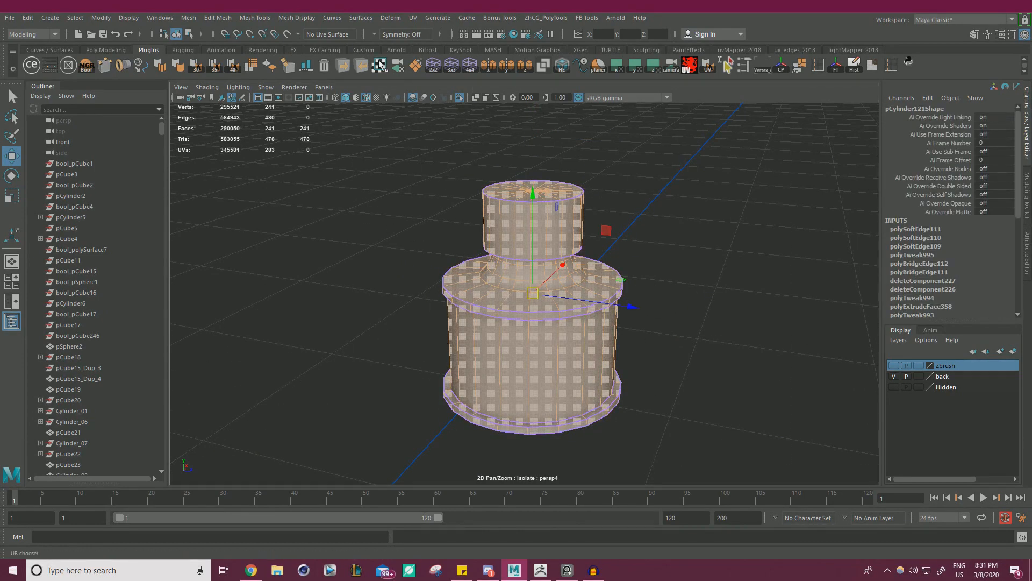
left_click(707, 65)
left_click_drag(1031, 26, 1031, 172)
right_click_drag(555, 183, 607, 163)
left_click(698, 189)
key("ctrl+z")
right_click_drag(664, 206, 461, 223, "alt")
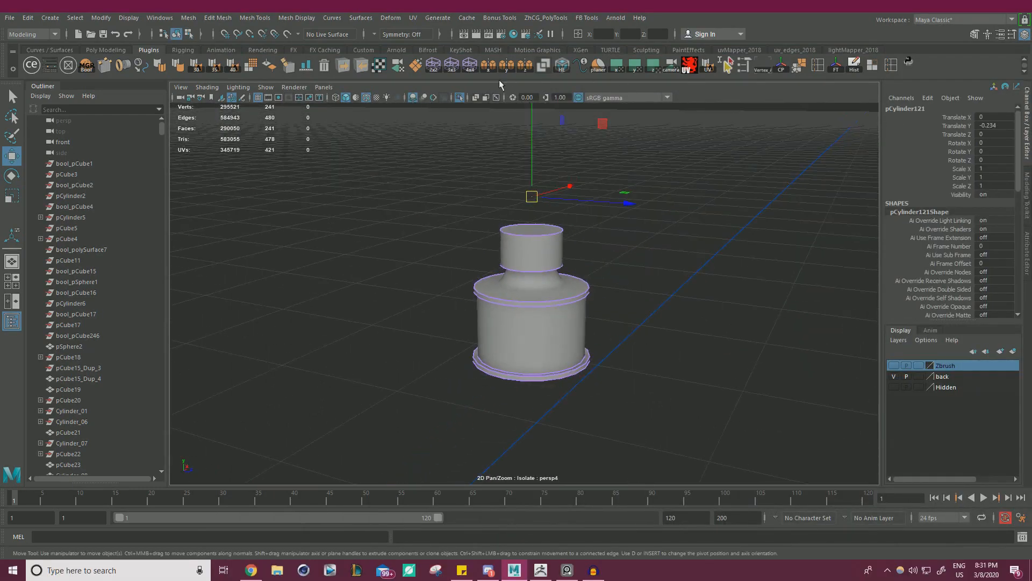
- Open MoP's Multi OBJ Tools on the C:\temp meshes\ folder, close it and switch to ZBrush
left_click(343, 65)
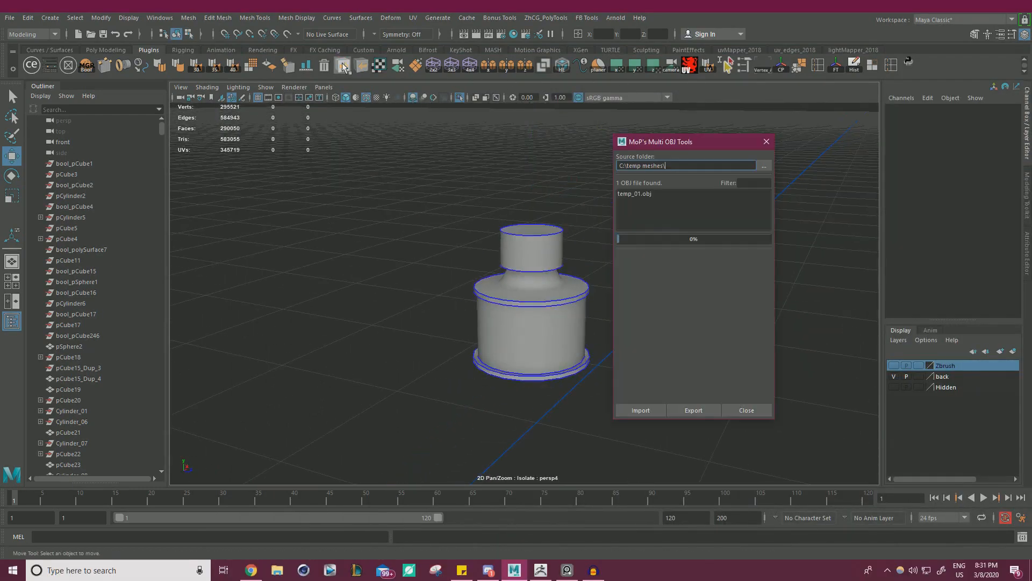
left_click(765, 141)
left_click(550, 574)
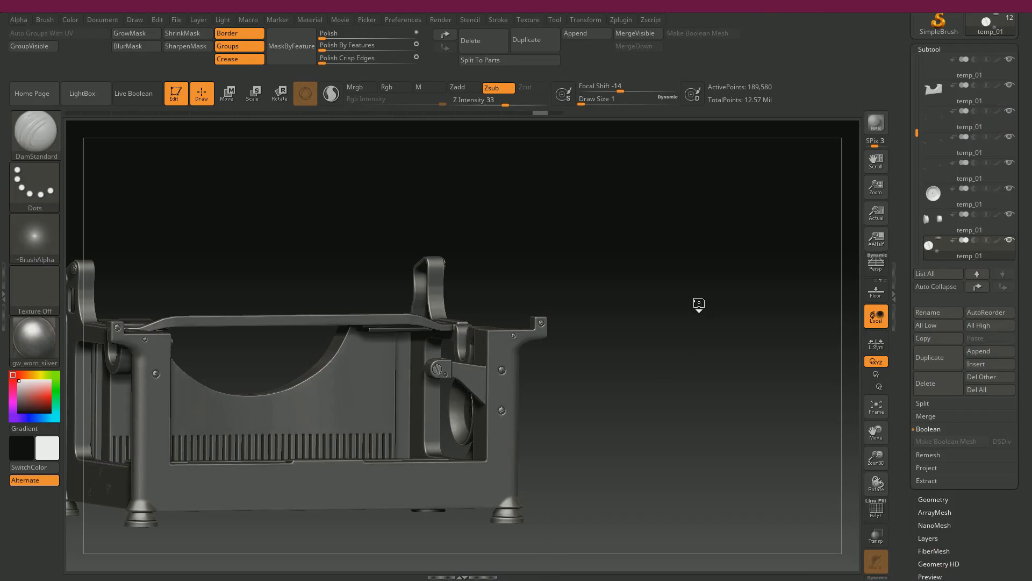
- Append a PolyMesh3D star as a new subtool and replace it with the knob body exported from Maya
mouse_move(701, 295)
left_mouse_down()
mouse_move(693, 294)
mouse_move(697, 309)
left_mouse_up()
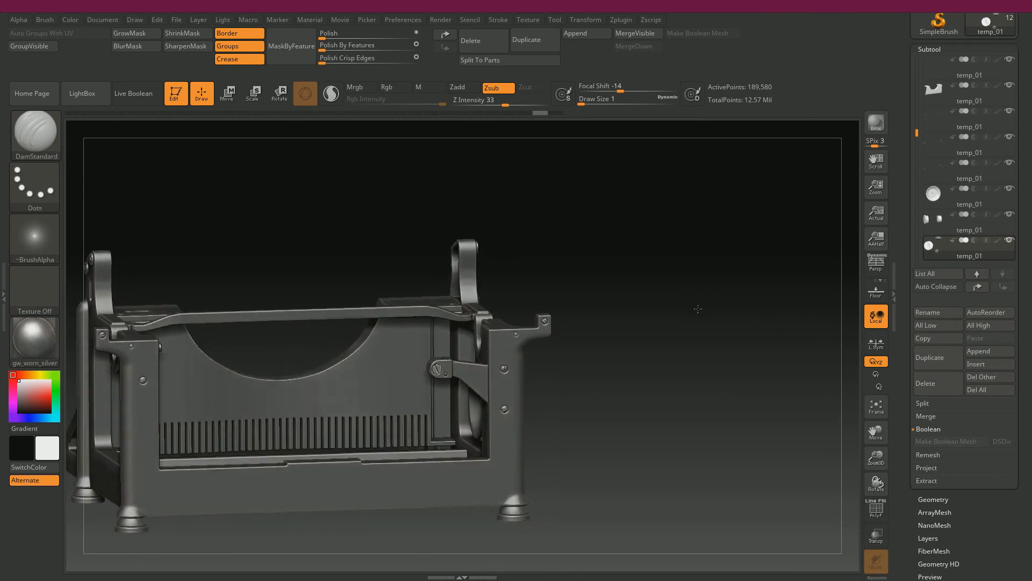
left_click(994, 354)
left_click(769, 377)
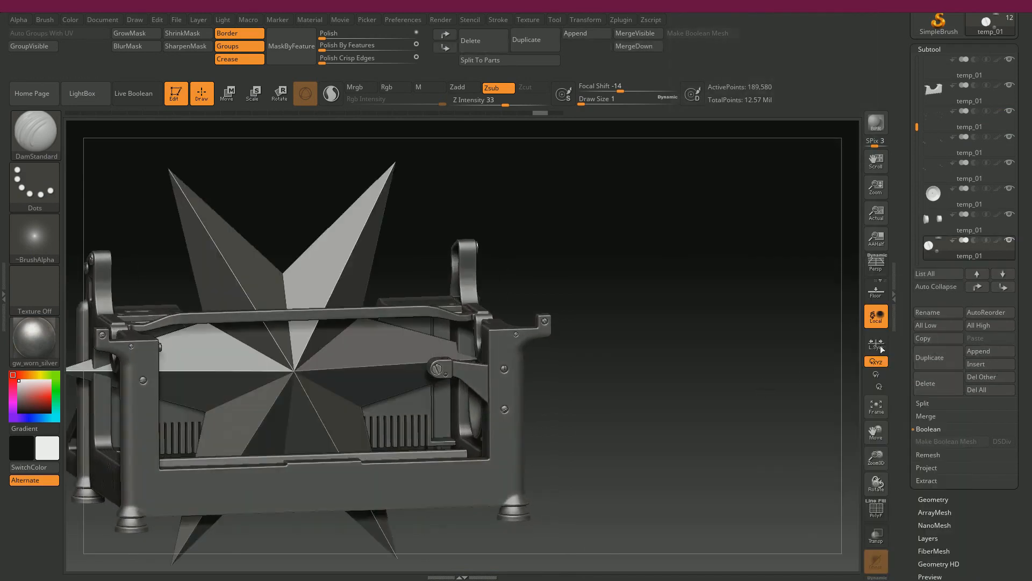
left_click_drag(914, 129, 911, 146)
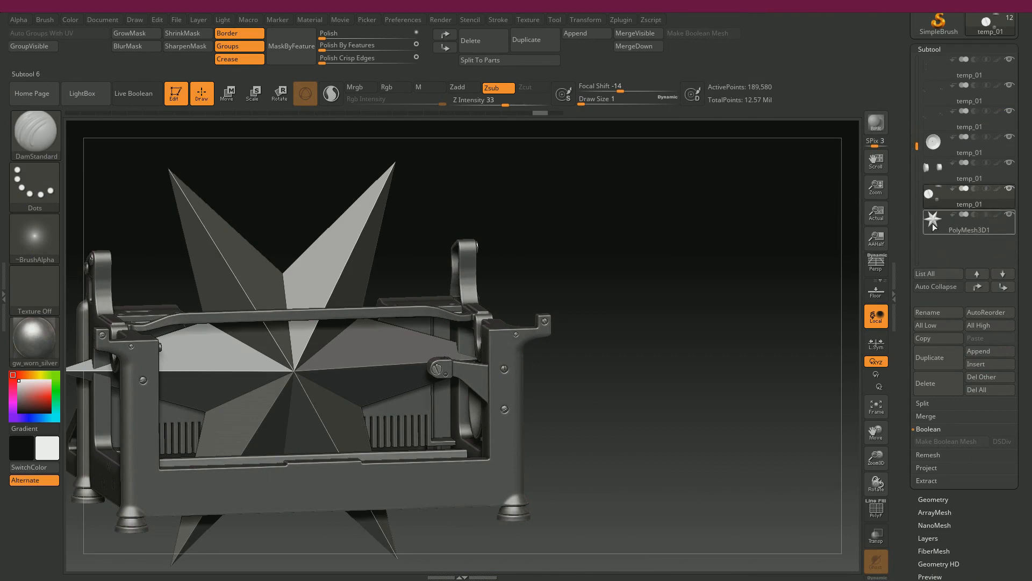
left_click(934, 221)
scroll(974, 412, "down", 8)
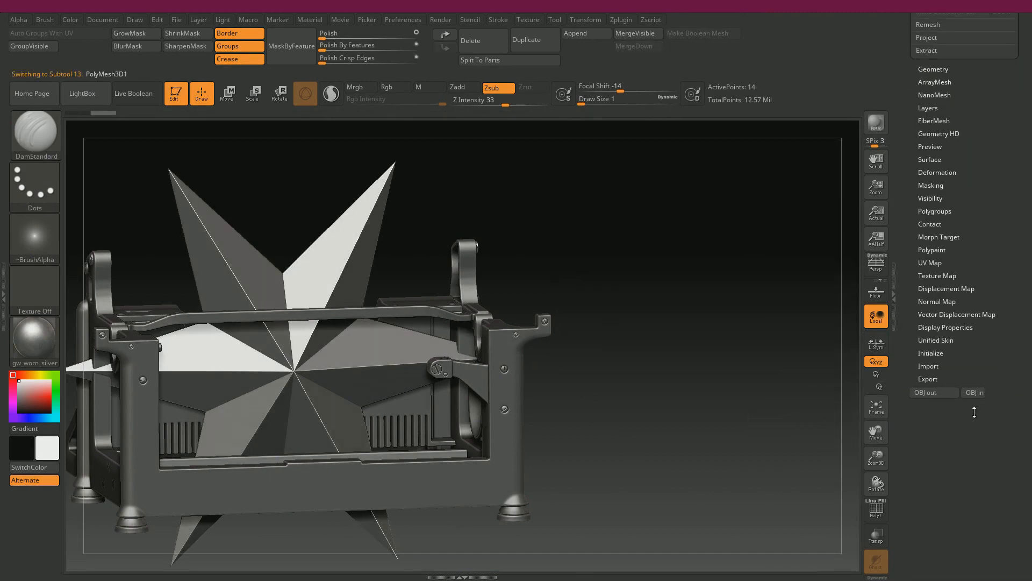
left_click(973, 392)
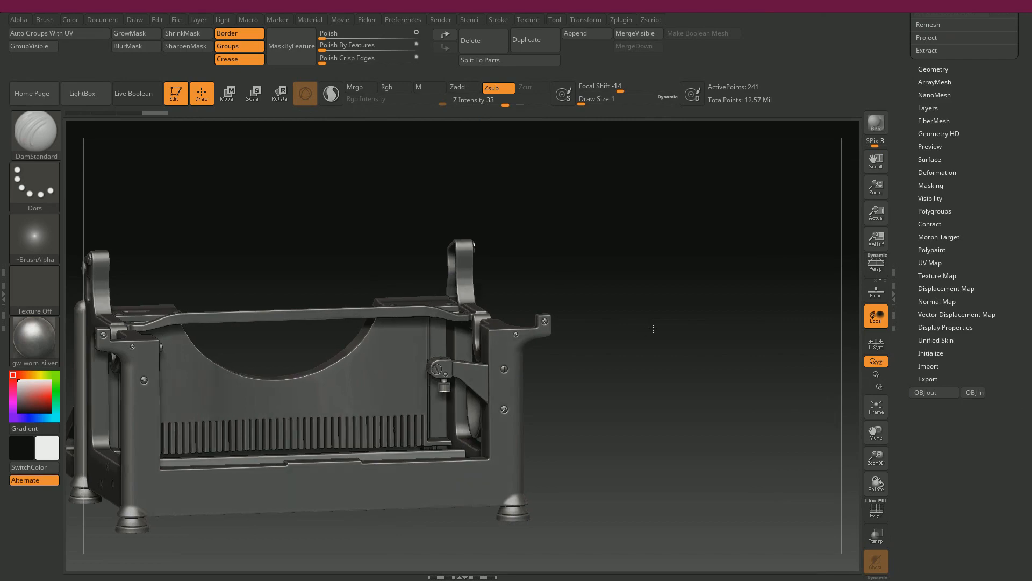
- Show the polygroup wireframe on the imported knob body and auto-group it by its UV shells
key("f")
mouse_move(195, 244)
left_mouse_down("alt")
mouse_move(174, 223)
mouse_move(211, 248)
left_mouse_up("alt")
left_click_drag(268, 327, 264, 257)
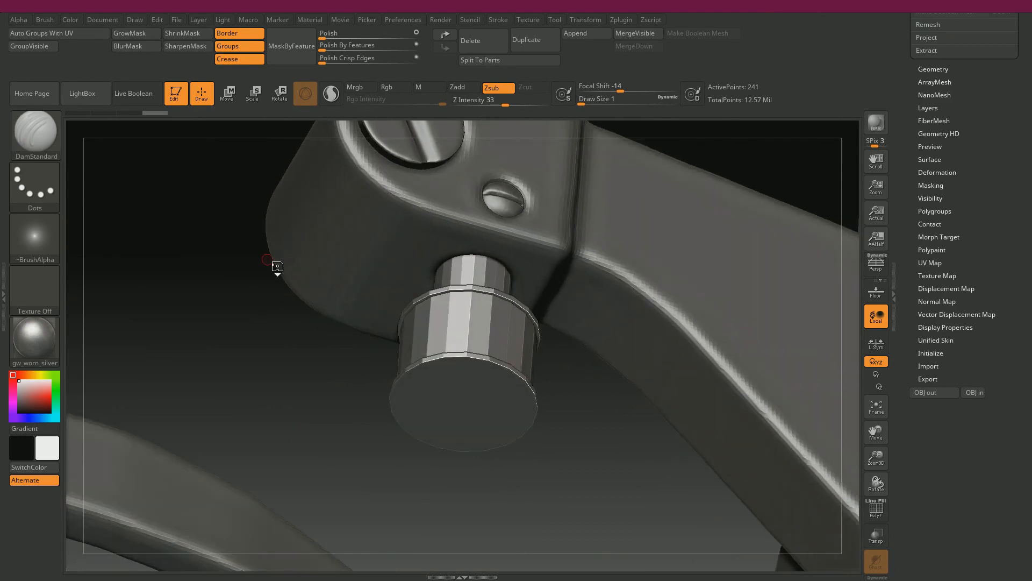
key("shift+f")
left_click(41, 37)
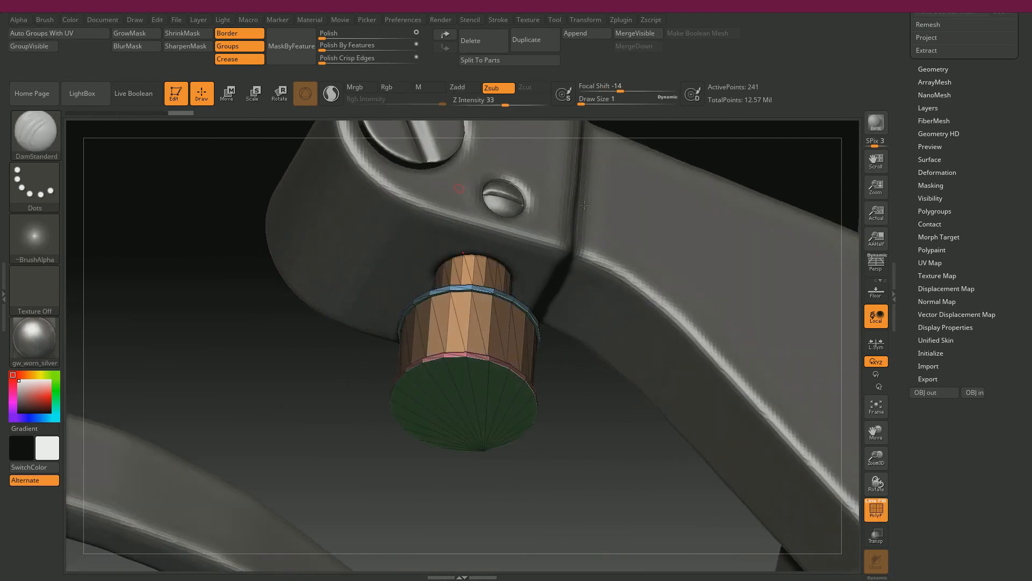
- DynaMesh the knob body at a resolution of 2944
left_click(933, 69)
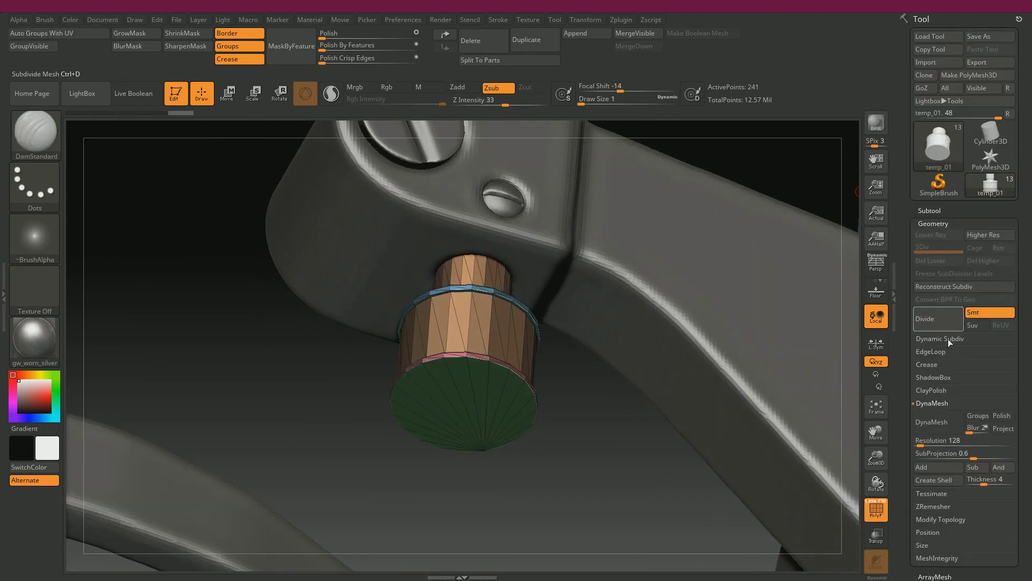
left_click(930, 444)
left_click_drag(989, 447, 983, 445)
left_click(936, 422)
- Divide the DynaMeshed knob body once, hide the wireframe and try smoothing it with Polish By Features
left_click(946, 318)
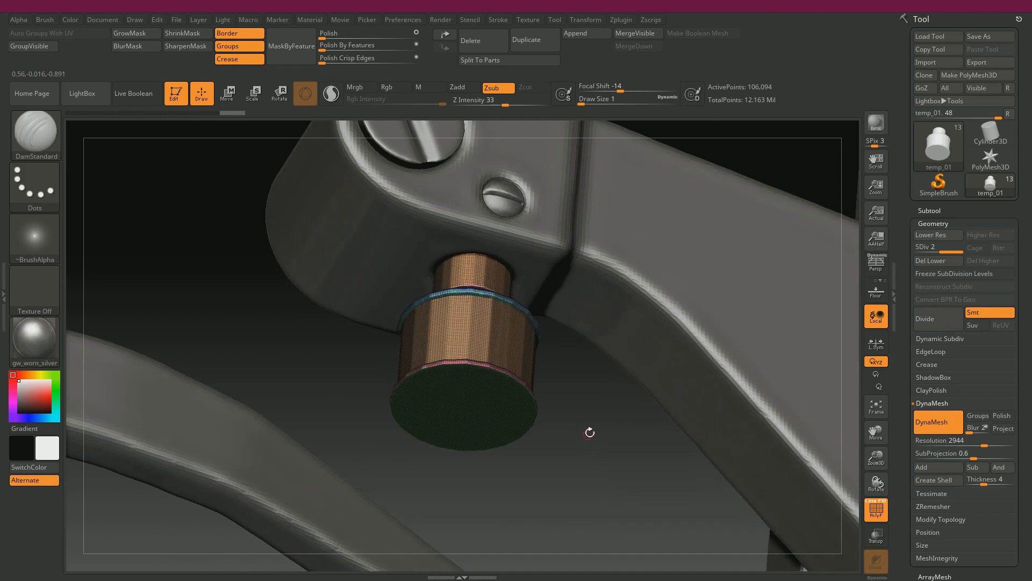
key("shift+d")
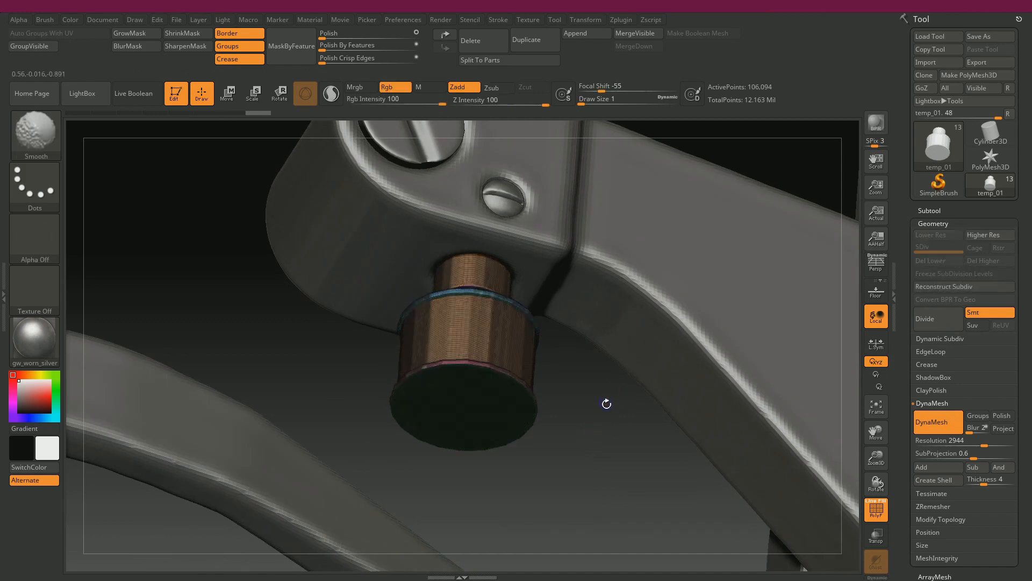
key("shift+f")
left_click(416, 44)
left_click_drag(329, 50, 371, 49)
left_click_drag(285, 325, 432, 362)
left_click_drag(170, 309, 188, 300)
key("ctrl+z")
key("ctrl+z")
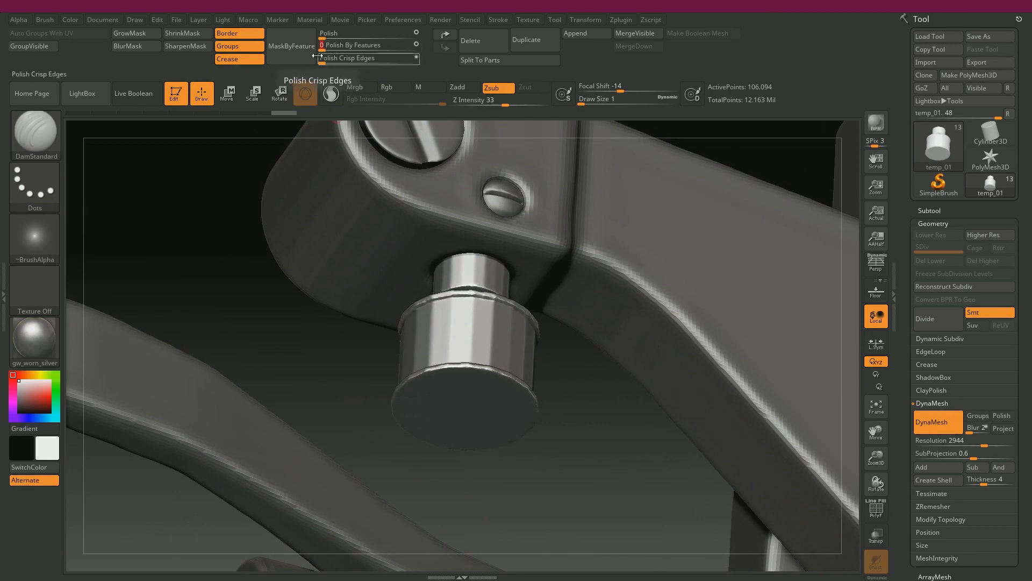
- Try other Polish By Features strengths and a Polish pass on the divided body, and revert to the undivided mesh
left_click_drag(326, 49, 336, 48)
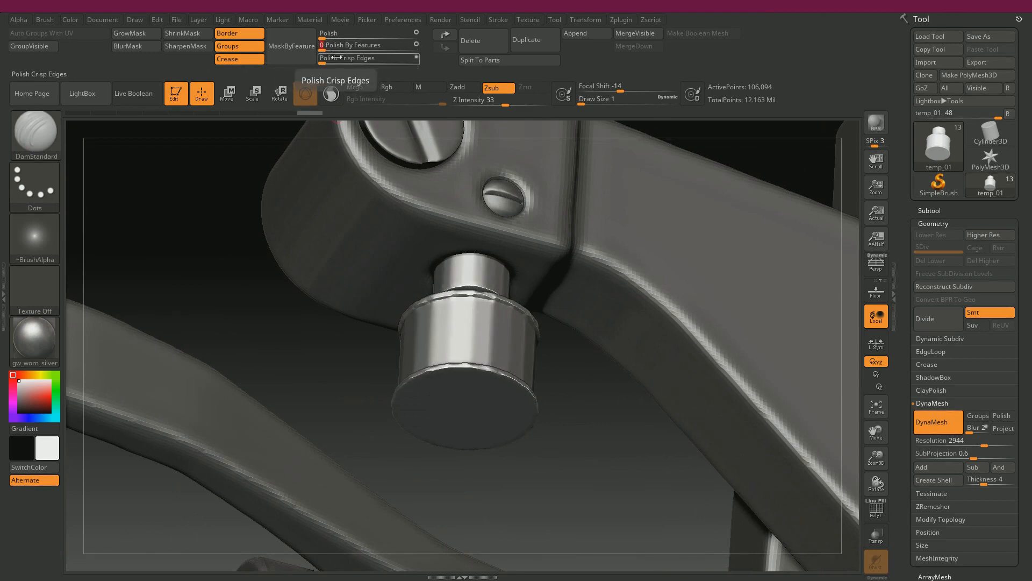
key("ctrl+z")
left_click_drag(340, 47, 404, 49)
mouse_move(269, 345)
right_mouse_down()
mouse_move(275, 366)
mouse_move(275, 333)
right_mouse_up()
left_click(416, 34)
left_click(330, 38)
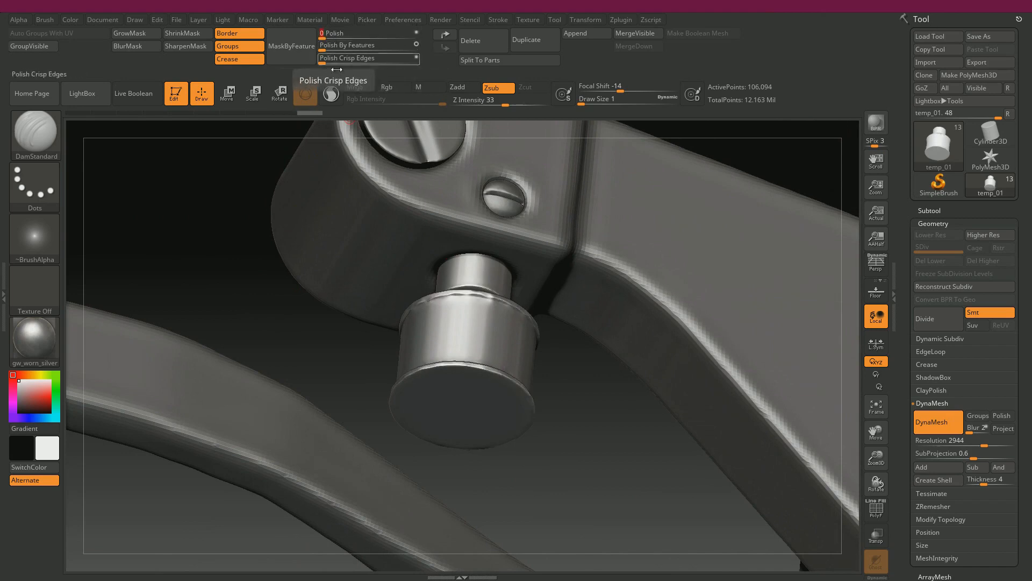
key("ctrl")
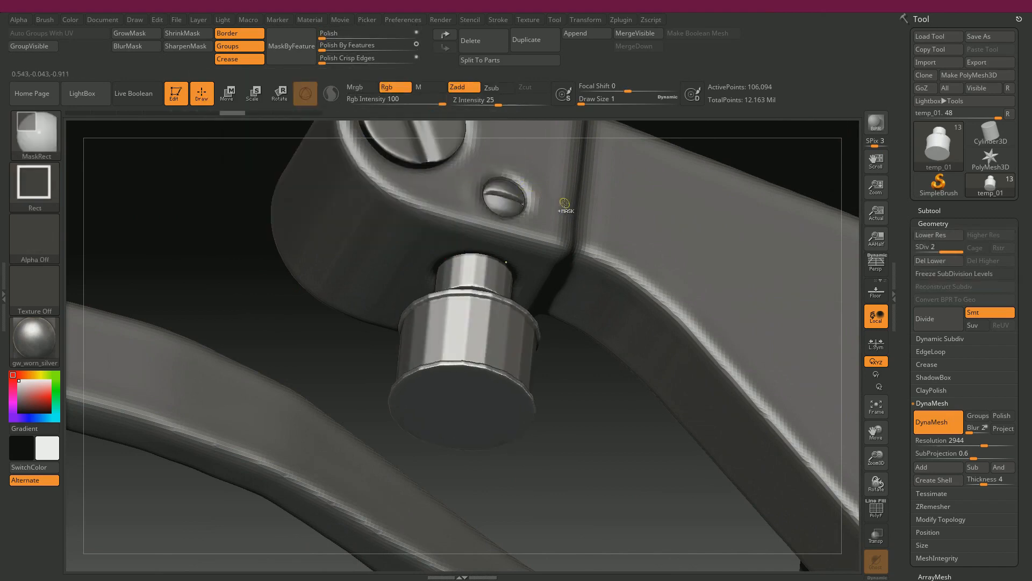
key("shift+d")
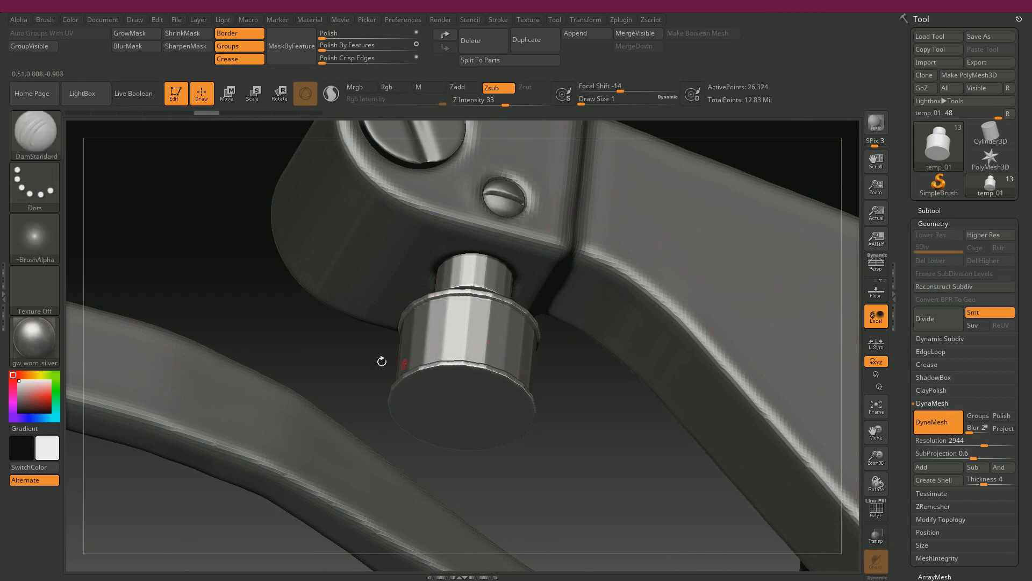
- Smooth the facets of the undivided knob body with Polish By Features and test the Polish strength on its edges
left_click(326, 49)
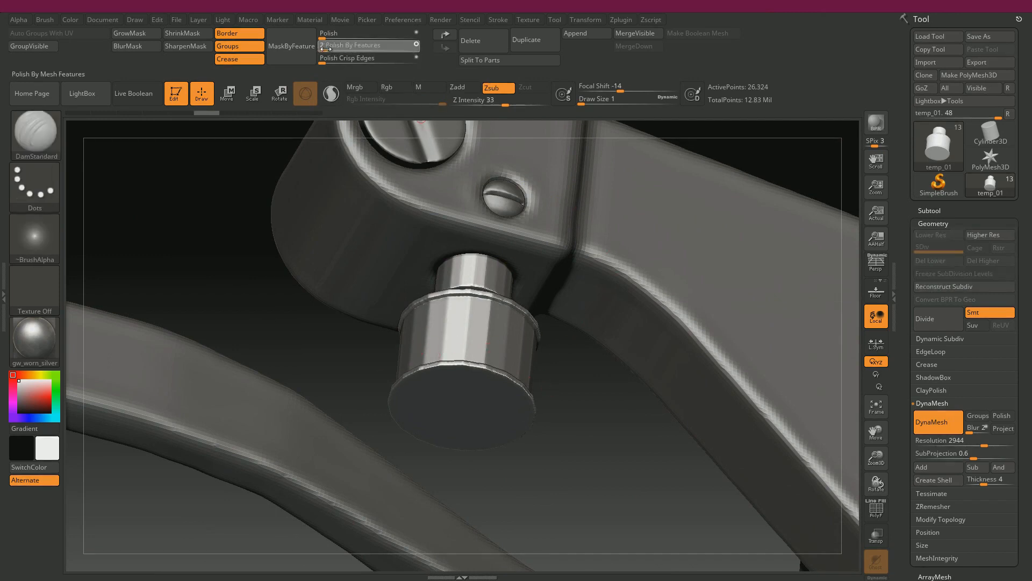
left_click_drag(345, 53, 322, 50)
left_click_drag(212, 263, 215, 298)
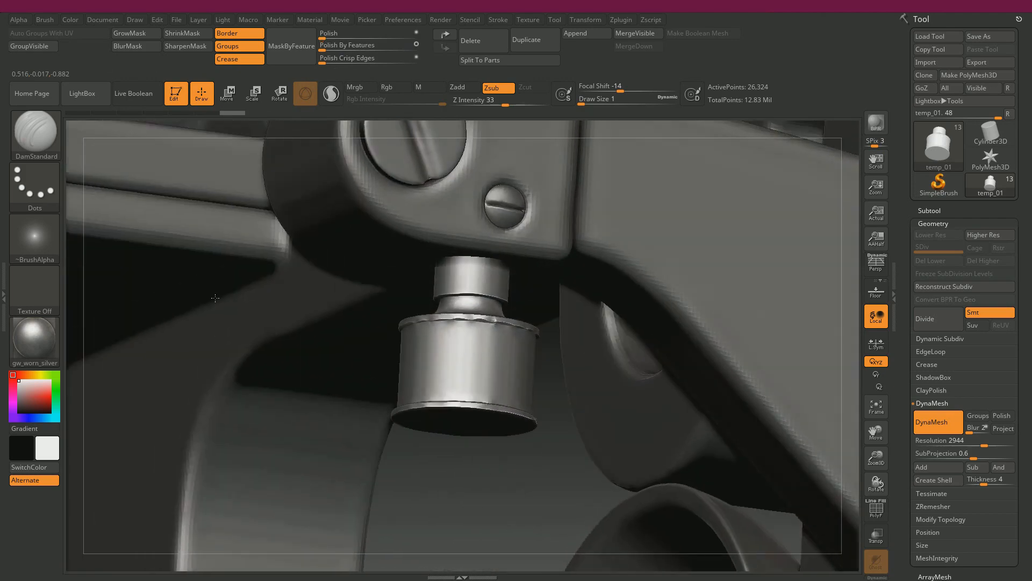
left_click_drag(328, 37, 349, 39)
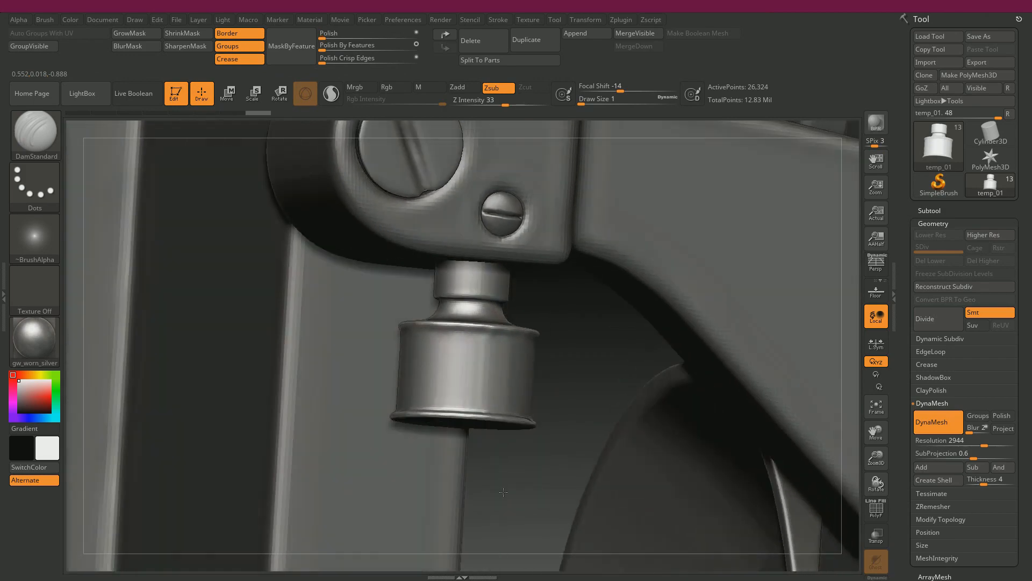
left_click_drag(324, 36, 335, 38)
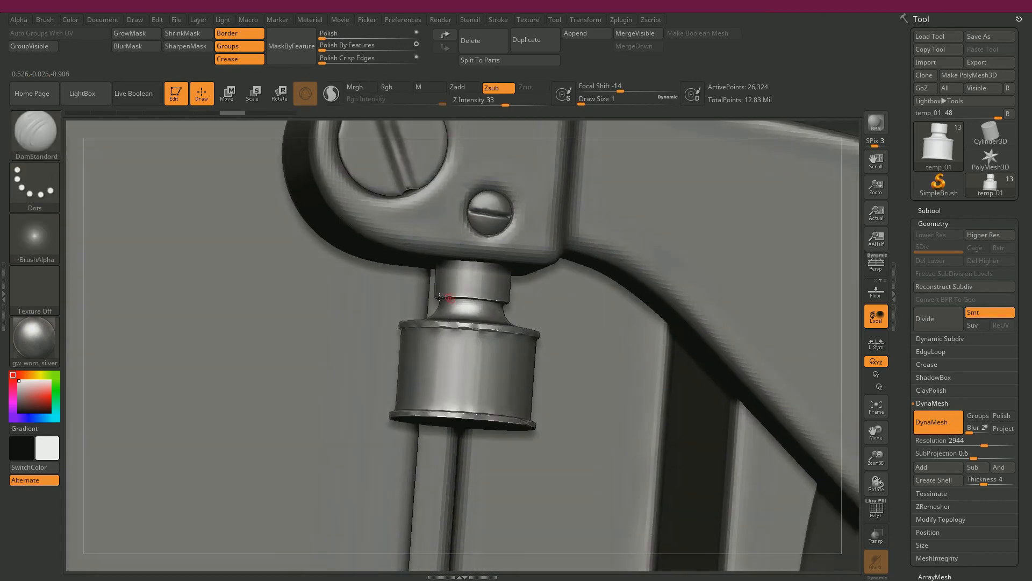
- Mask the lower edge of the knob's upper collar and soften the unmasked flanges with Polish at about 24
key("ctrl")
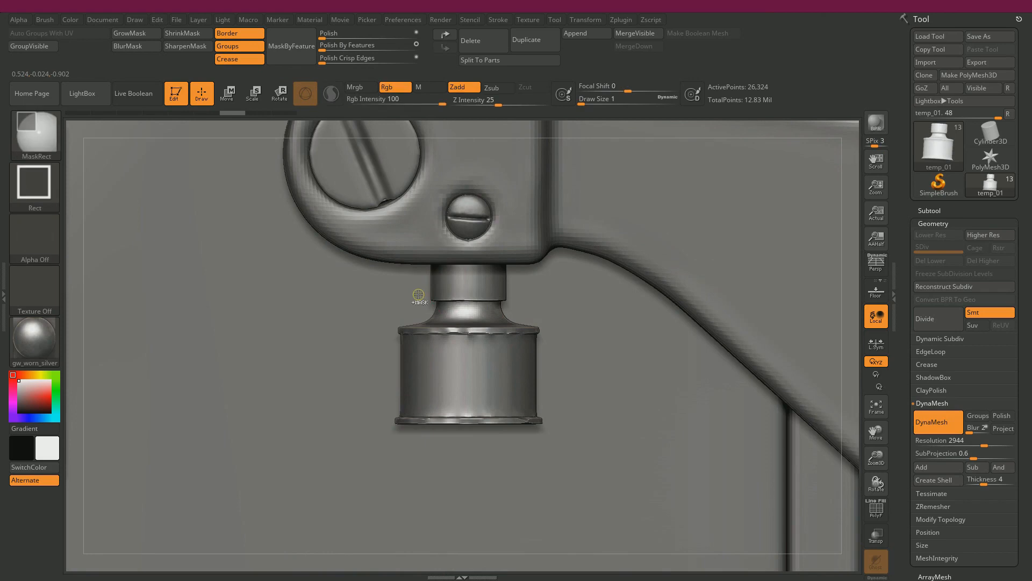
left_click_drag(426, 287, 529, 312, "ctrl")
left_click_drag(339, 34, 344, 39)
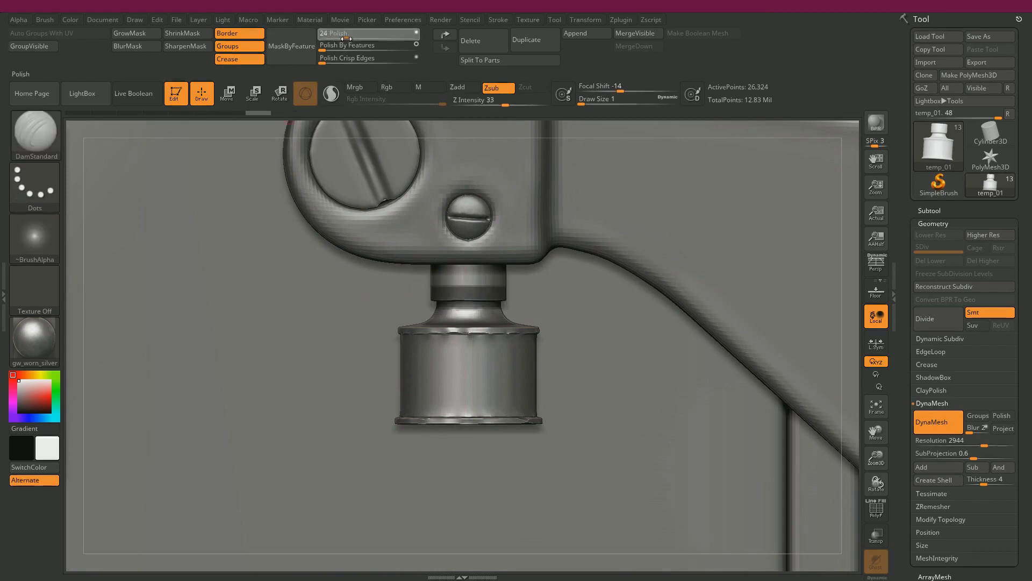
left_click(322, 35)
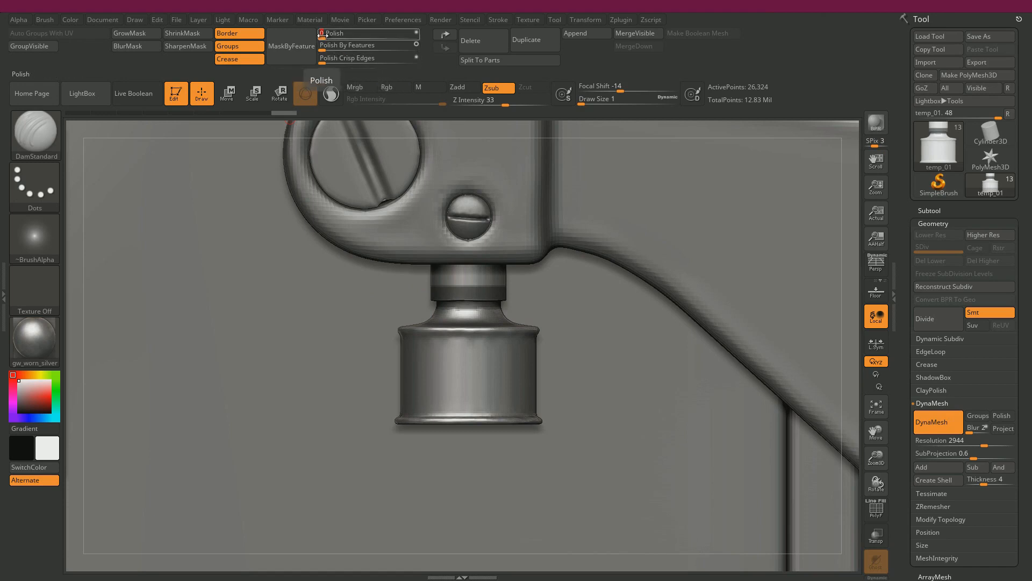
left_click_drag(323, 35, 339, 36)
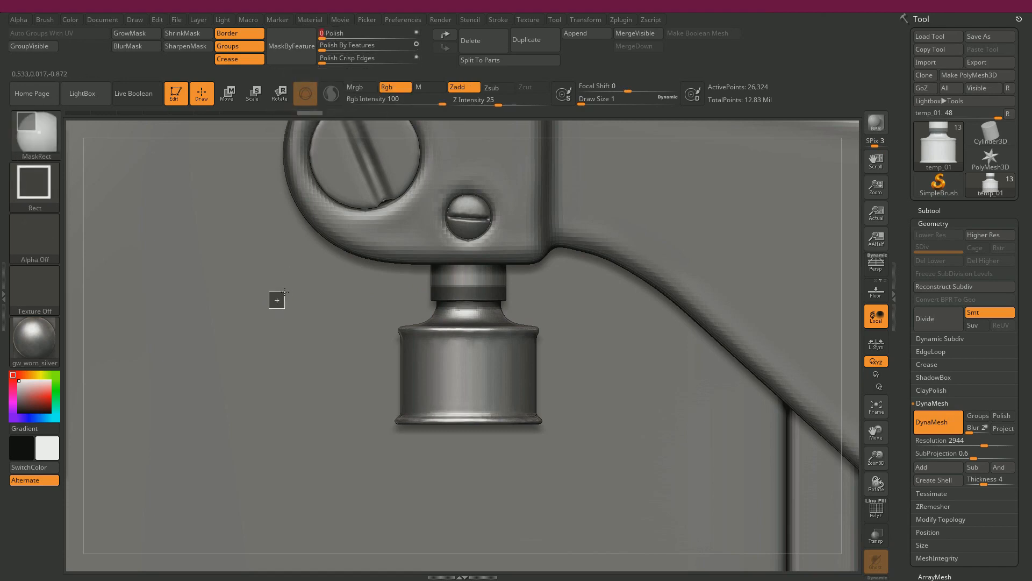
- Clear the mask, give the whole knob body a very light Polish of about 1 and inspect its edges
left_click_drag(274, 299, 286, 312, "ctrl")
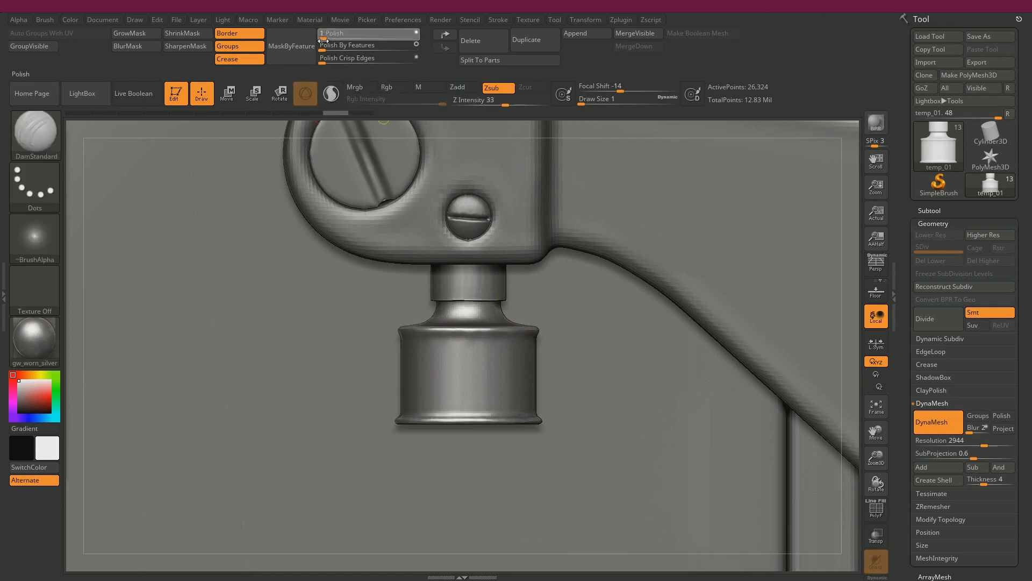
left_click_drag(323, 40, 318, 40)
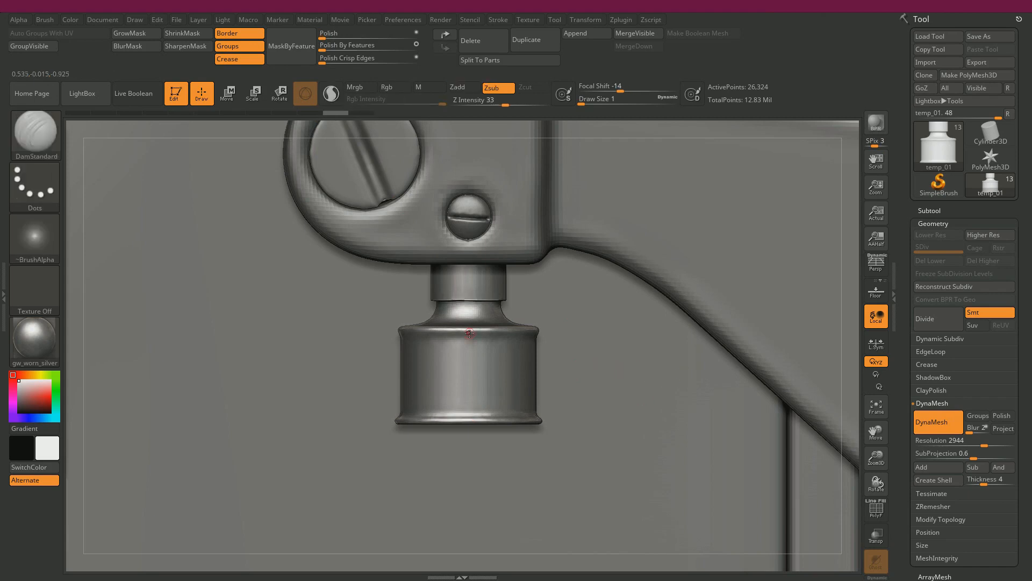
key("f")
left_click_drag(502, 299, 796, 375)
left_click_drag(830, 331, 707, 355, "alt")
left_click_drag(422, 290, 428, 356, "alt")
left_click_drag(348, 306, 379, 362, "alt")
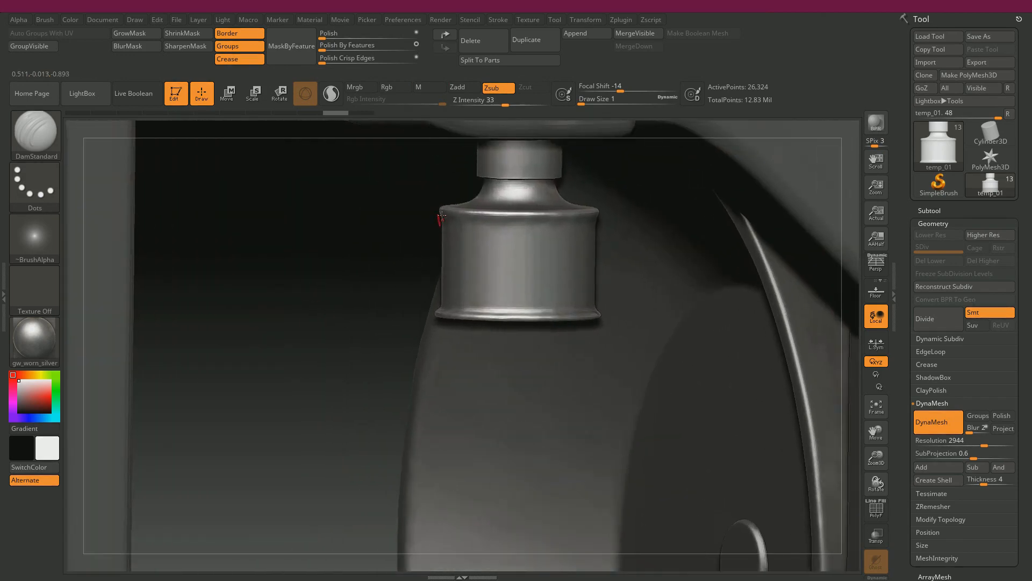
- Switch to Maya, end the knob body's isolation, and select and isolate the knurled band
key("alt+Tab")
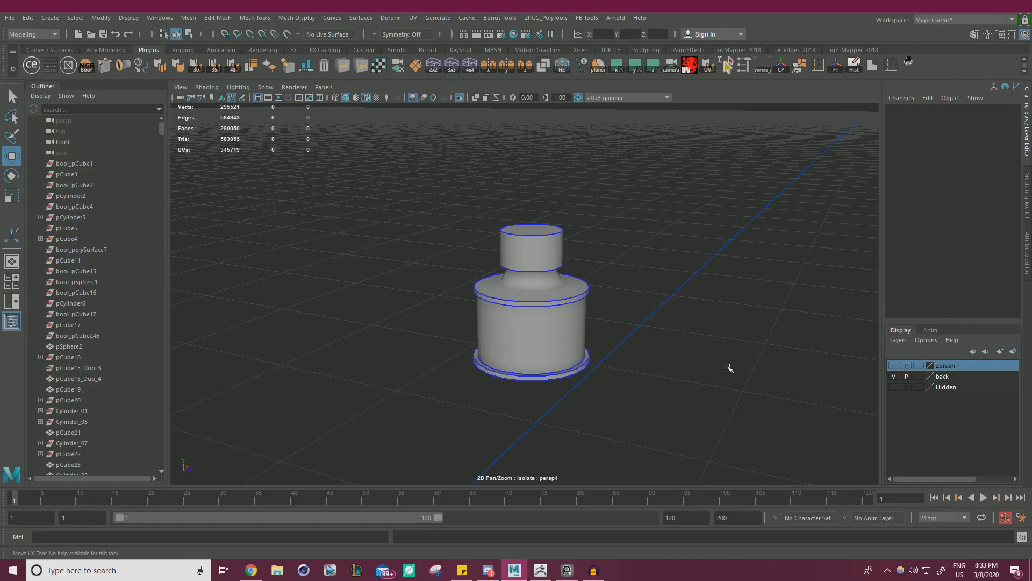
left_click(456, 97)
scroll(668, 340, "up", 5)
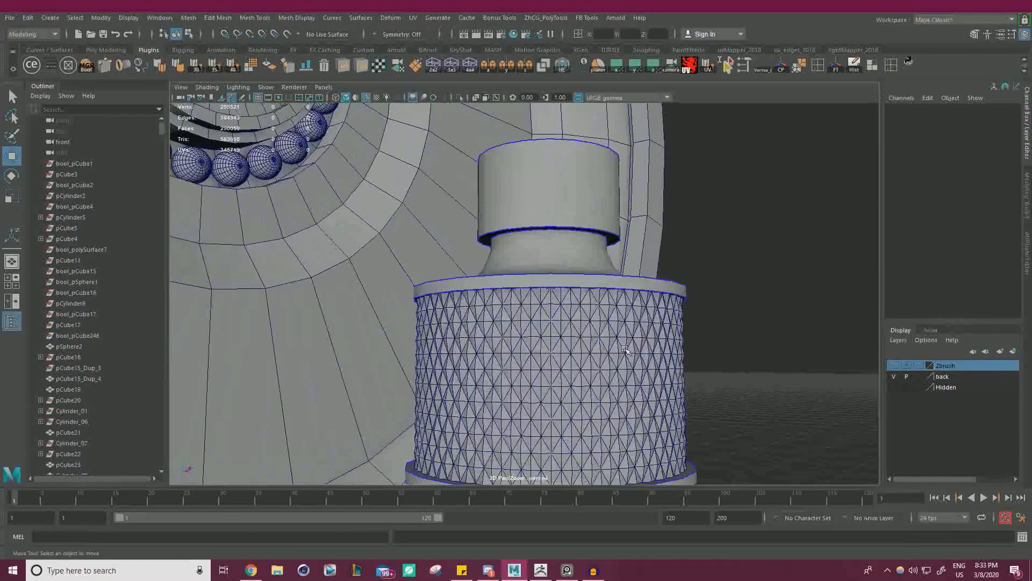
left_click(668, 340)
scroll(668, 340, "down", 3)
key("f")
left_click_drag(703, 293, 767, 249, "alt")
left_click(767, 248)
left_click(659, 234)
key("ctrl+1")
left_click_drag(650, 196, 629, 243, "alt")
left_click_drag(537, 460, 529, 388, "alt")
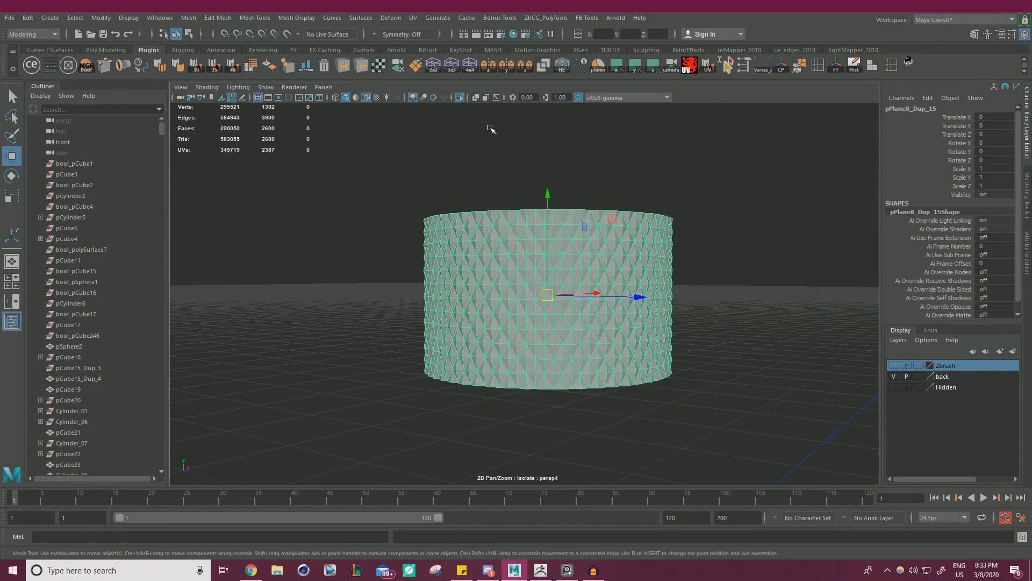
- Check the knurled band against the surrounding parts, reselect it in isolation and export it as an OBJ for ZBrush
left_click(460, 97)
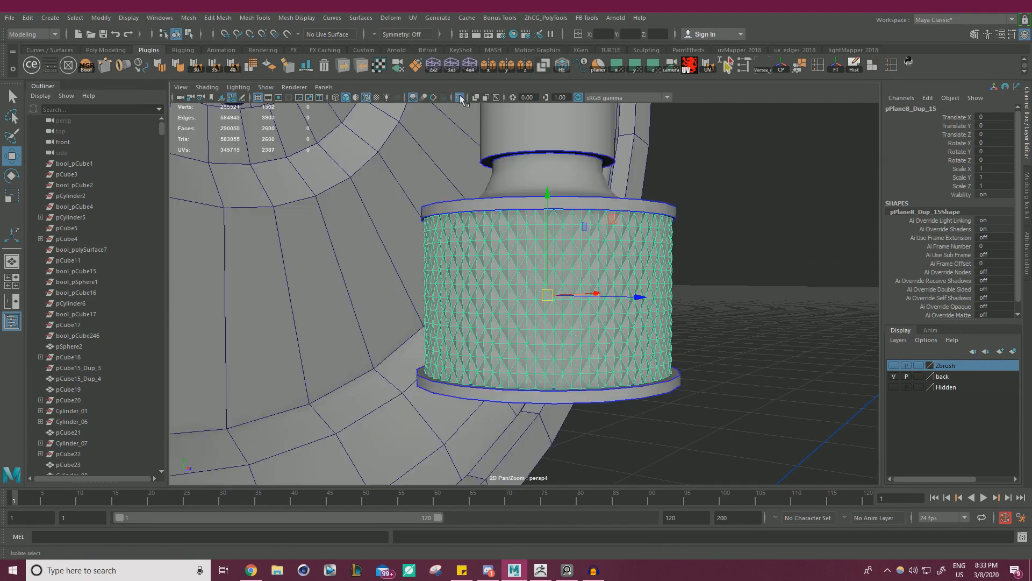
left_click(460, 97)
left_click(709, 174)
left_click(529, 270)
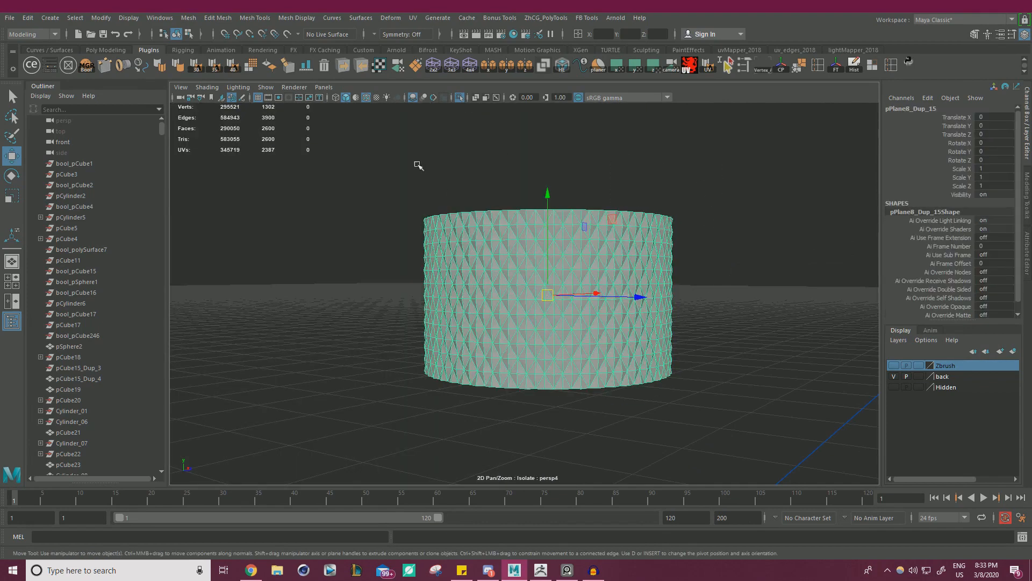
left_click(343, 66)
left_click(765, 142)
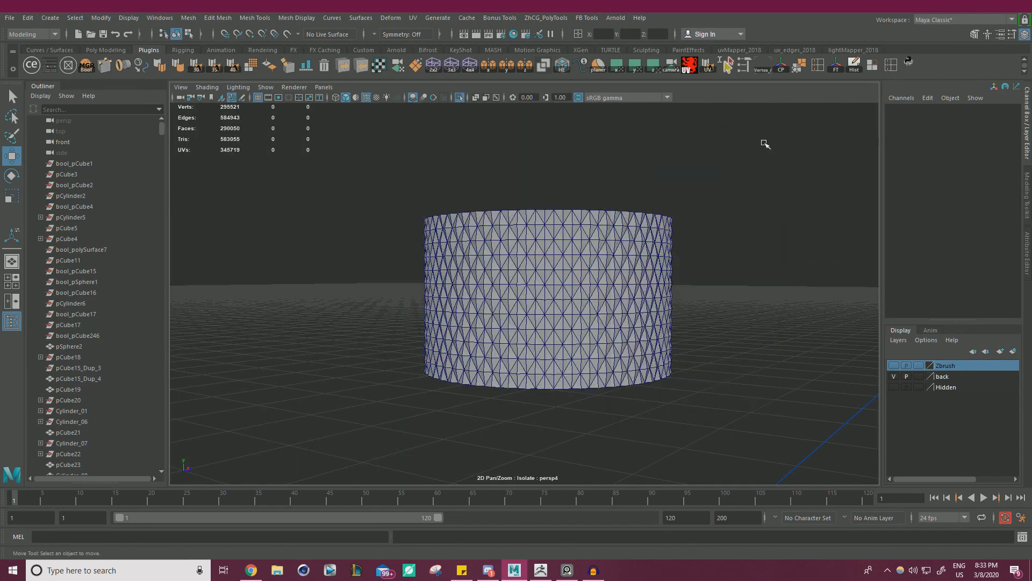
- Switch to ZBrush, append a new subtool and load the exported knurled band into it as an OBJ
left_click(972, 10)
left_click(929, 210)
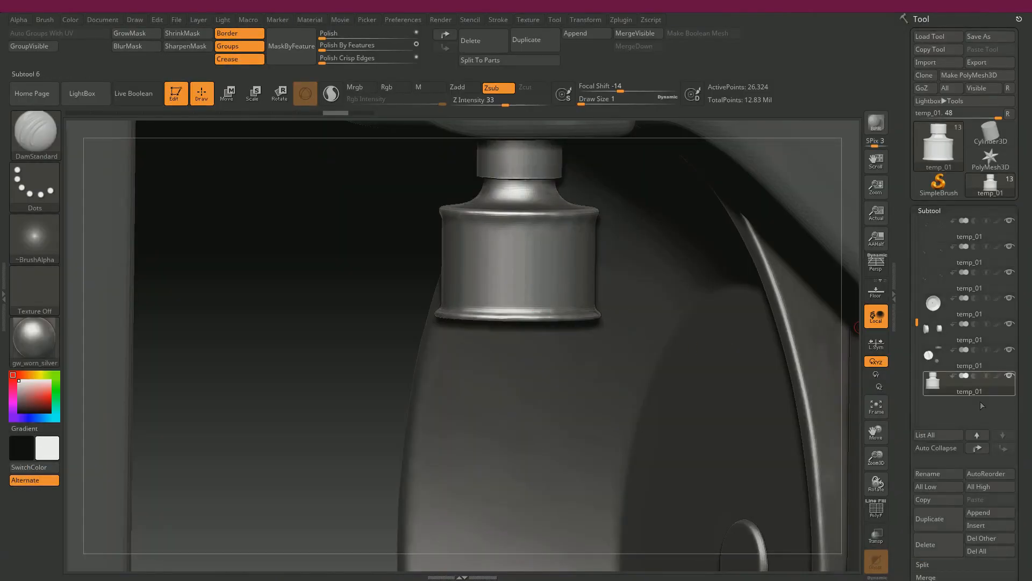
left_click_drag(910, 456, 910, 327)
left_click(973, 411)
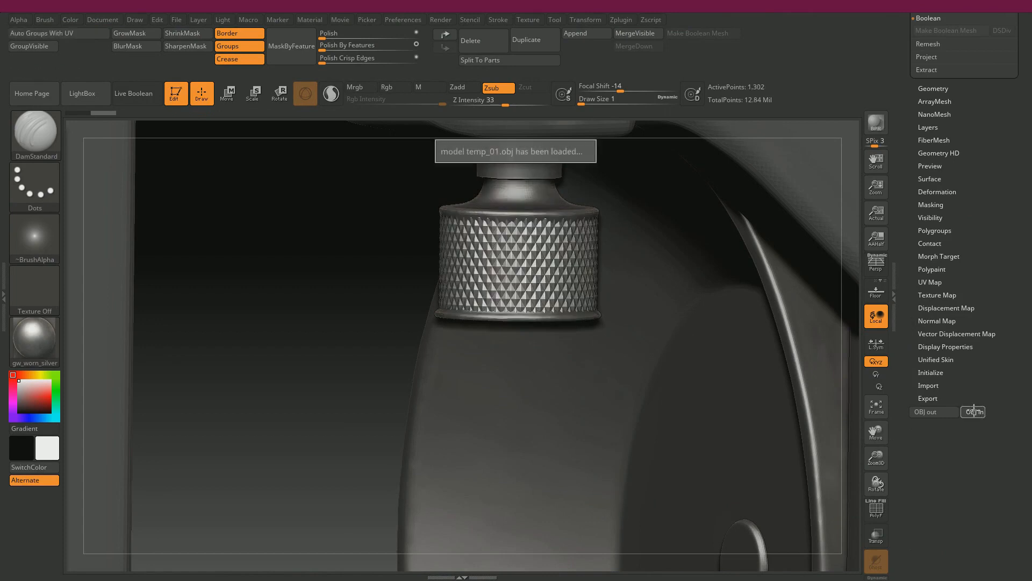
left_click_drag(337, 279, 336, 269)
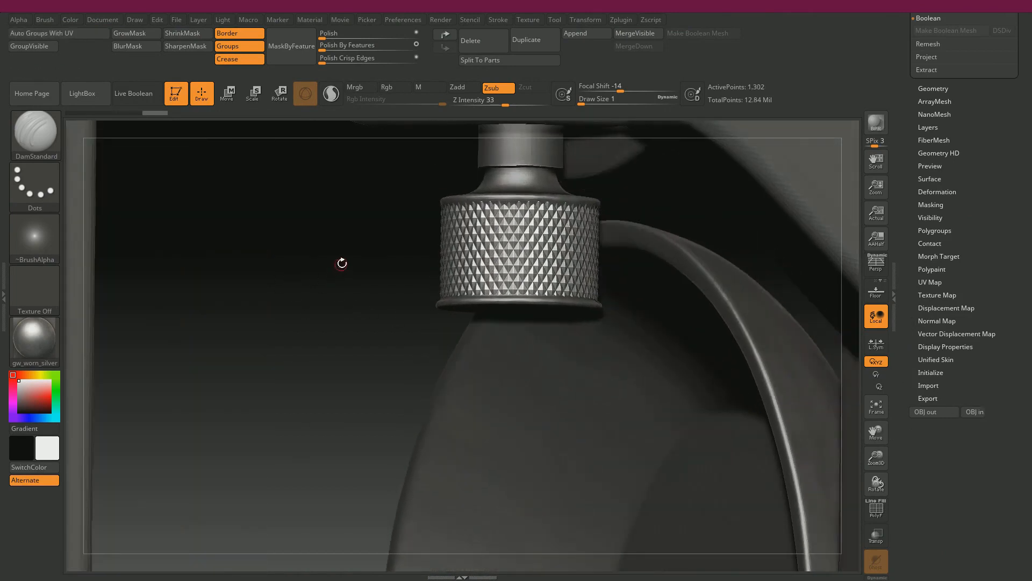
- Subdivide the knurled band to subdivision level 4 with subdivision smoothing turned off
left_click(930, 89)
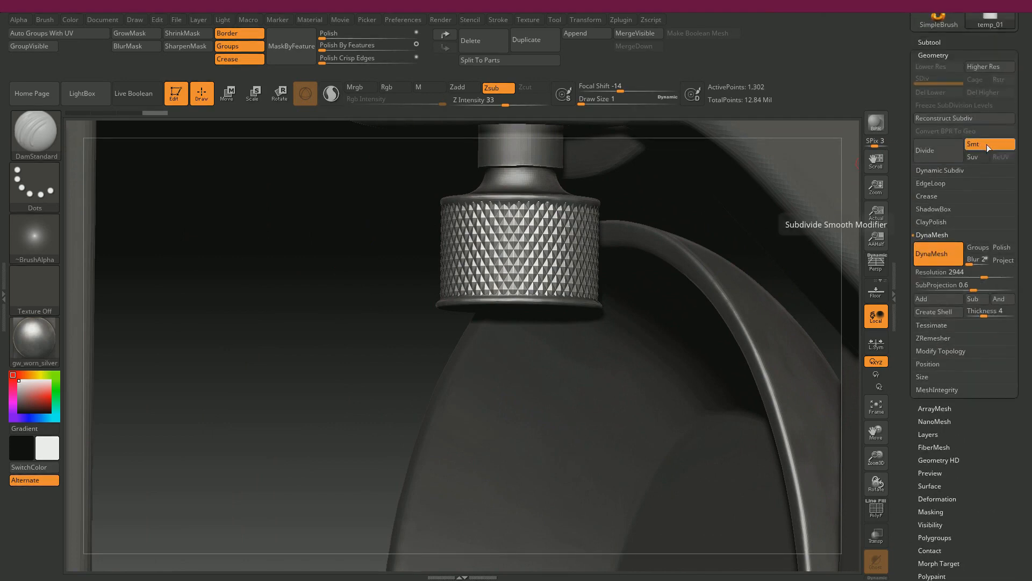
left_click(932, 151)
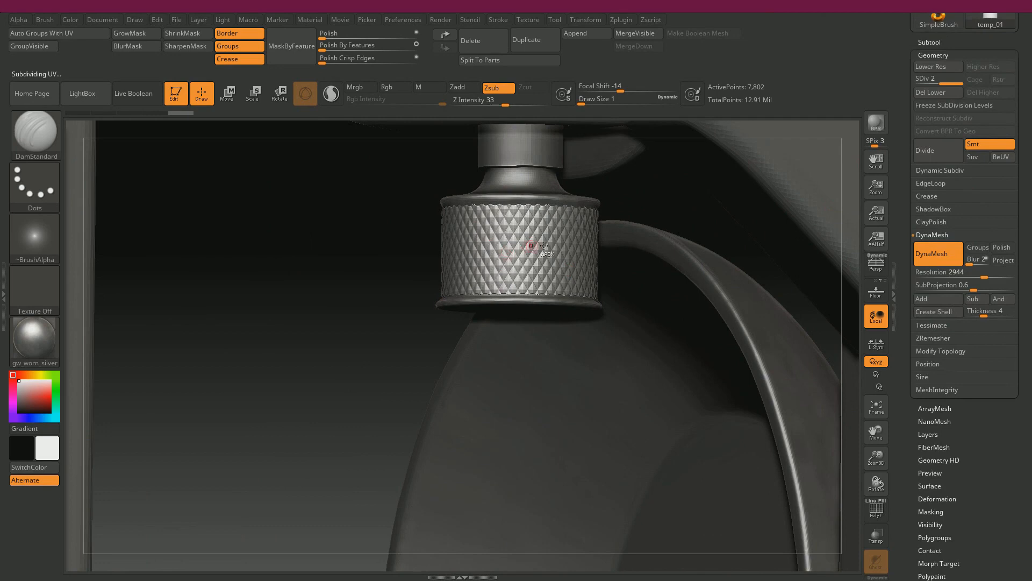
key("shift+d")
left_click(933, 152)
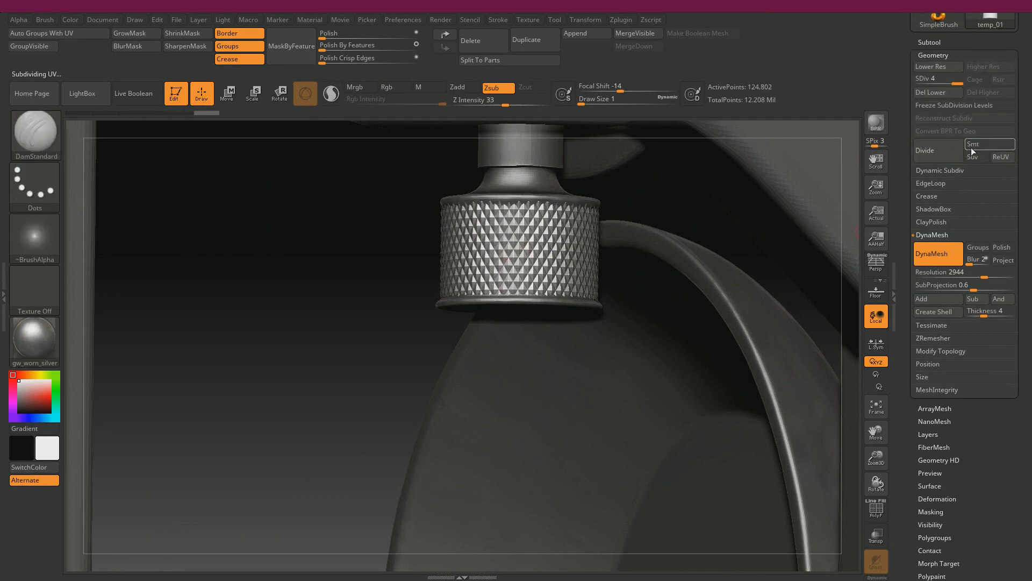
- Delete the knurled band's lower subdivision levels and check the dense mesh in its wireframe display
left_click_drag(385, 286, 434, 395, "alt")
left_click_drag(289, 272, 341, 348, "alt")
key("shift+f")
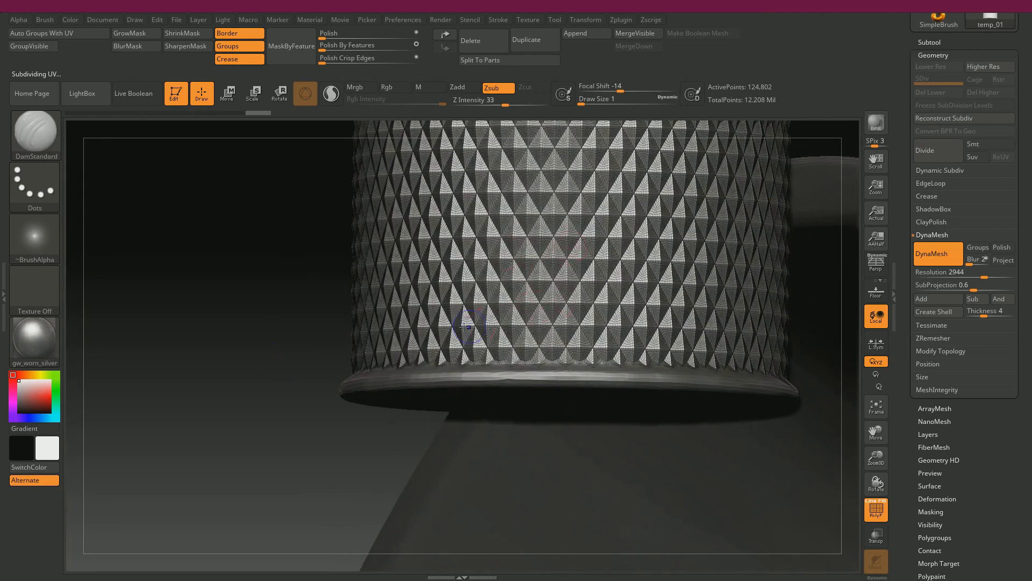
key("shift+f")
- Polish the knurled band lightly to soften its diamond edges and inspect the pattern from several angles
left_click_drag(326, 38, 323, 39)
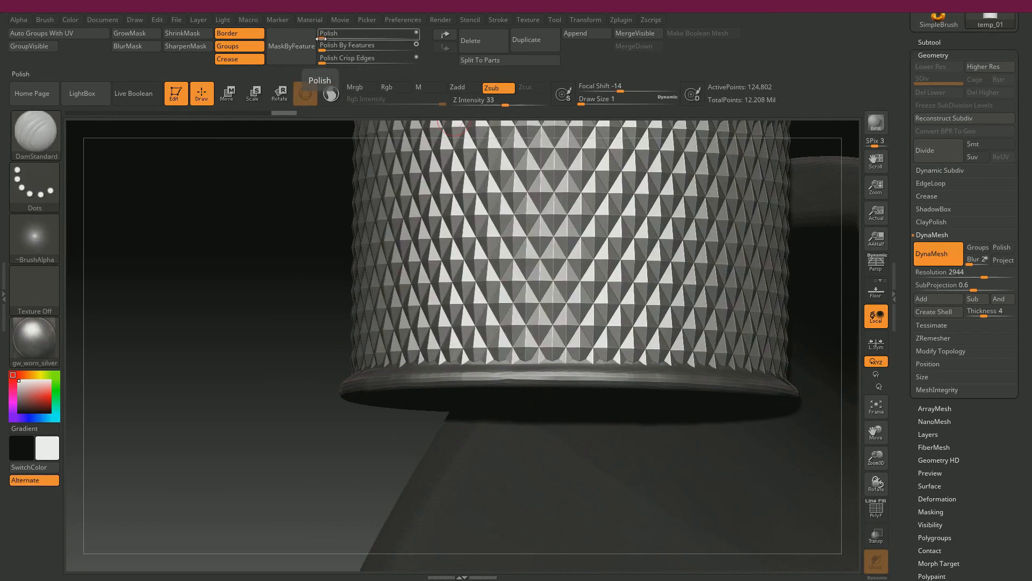
left_click_drag(324, 43, 322, 44)
left_click_drag(269, 289, 250, 104, "alt")
left_click_drag(310, 296, 378, 351)
left_click_drag(346, 286, 334, 302, "alt")
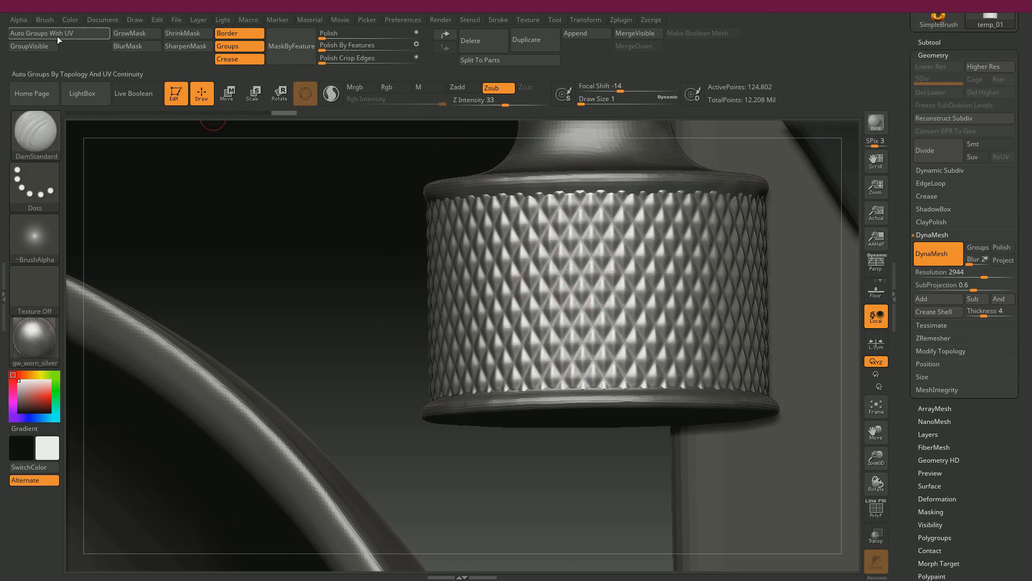
- Bring up the scale gizmo and center it on the knurled band's unmasked mesh
key("e")
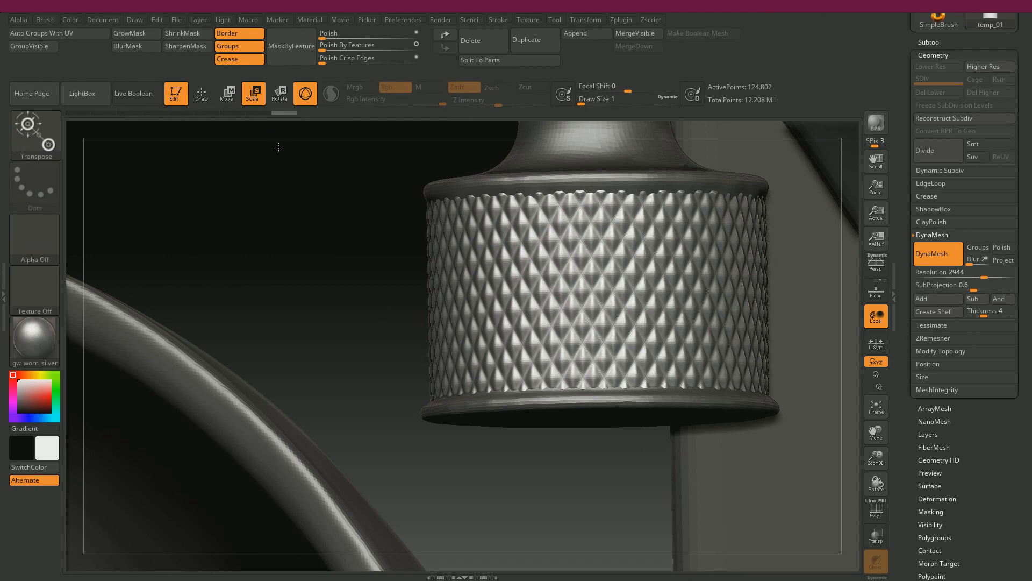
left_click_drag(306, 264, 408, 309)
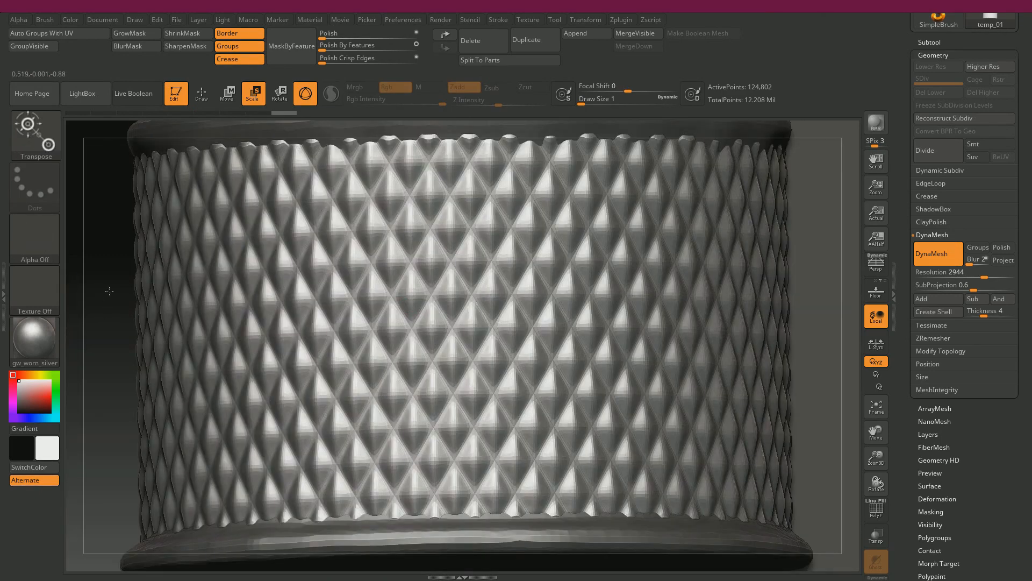
left_click_drag(108, 298, 106, 228)
left_click_drag(187, 271, 213, 327)
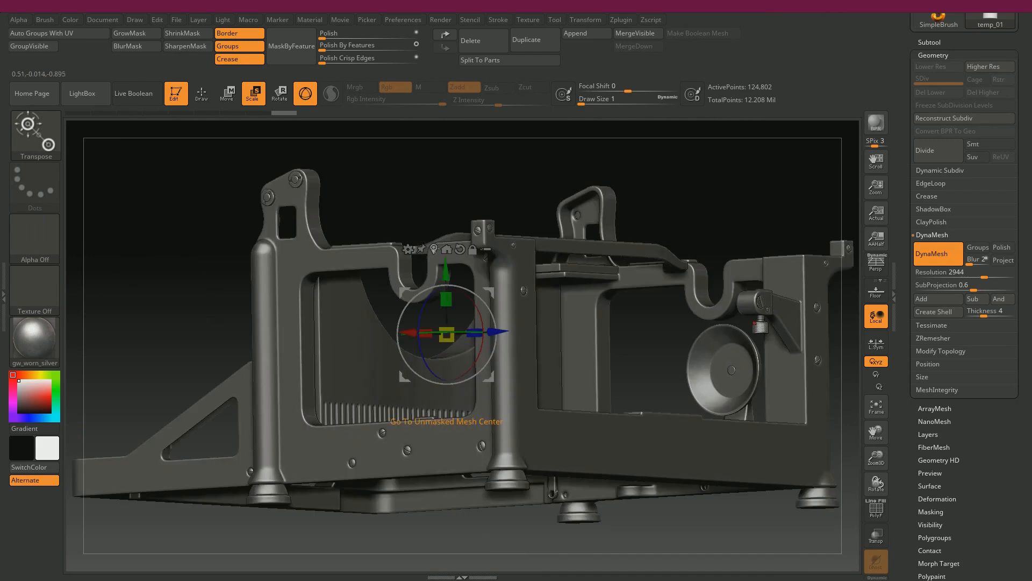
left_click(446, 249)
left_click_drag(635, 322, 698, 272)
left_click_drag(696, 333, 683, 551)
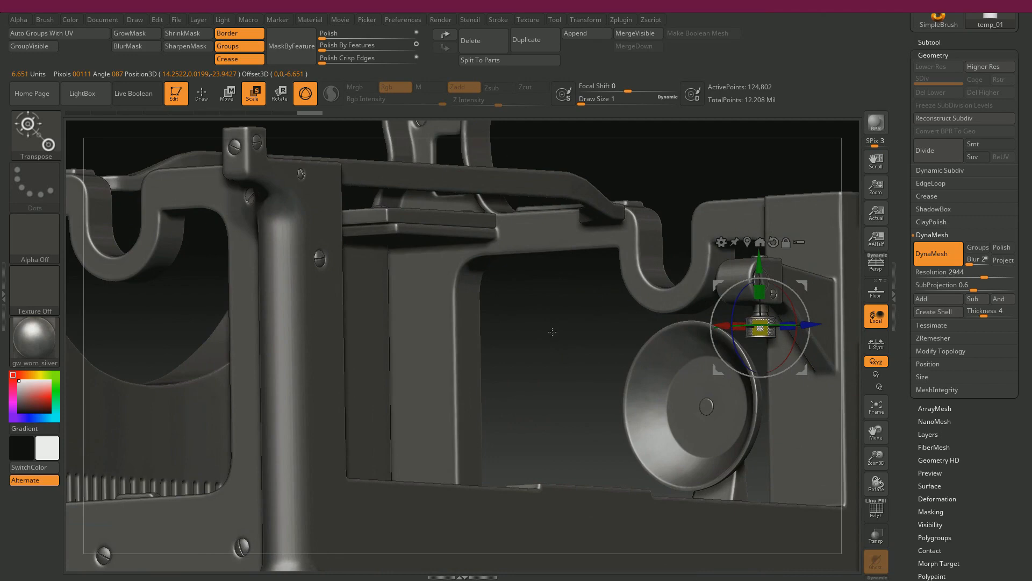
- Fit the knurled band's height between the knob's rims with small vertical scalings of about 0.97 and 1.02
left_click_drag(549, 317, 640, 405, "alt")
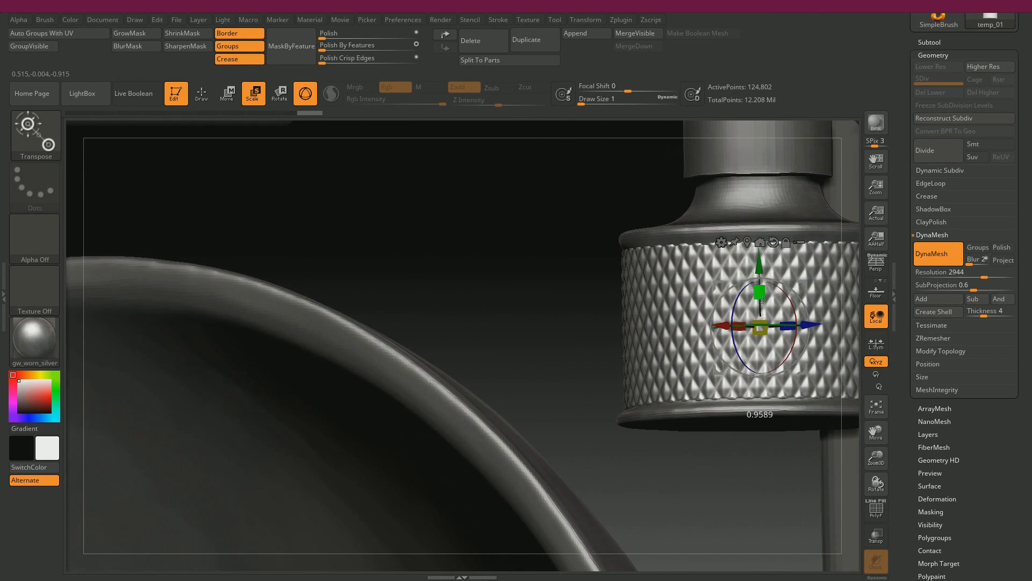
left_click_drag(762, 303, 763, 305)
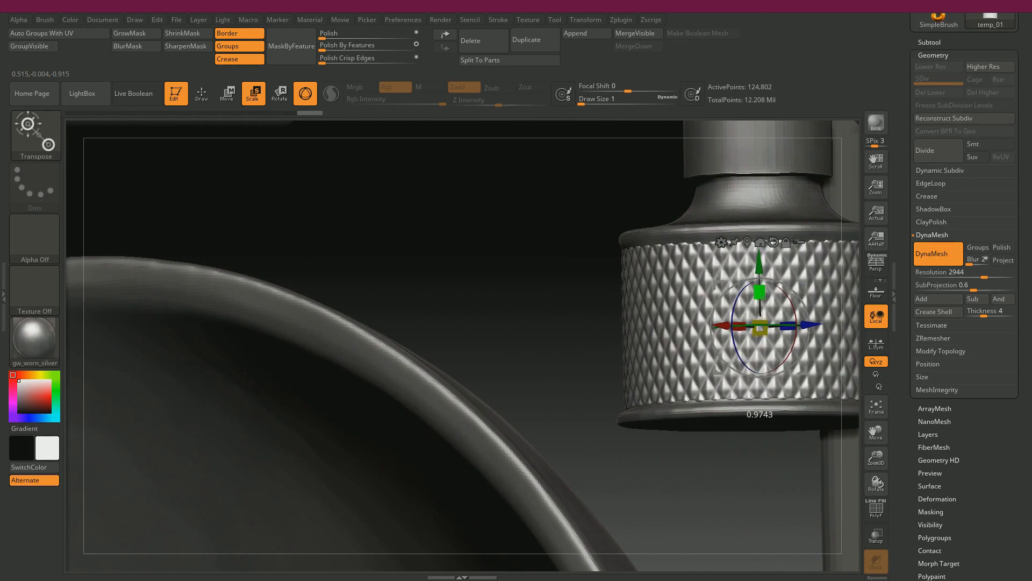
left_click_drag(613, 299, 574, 293)
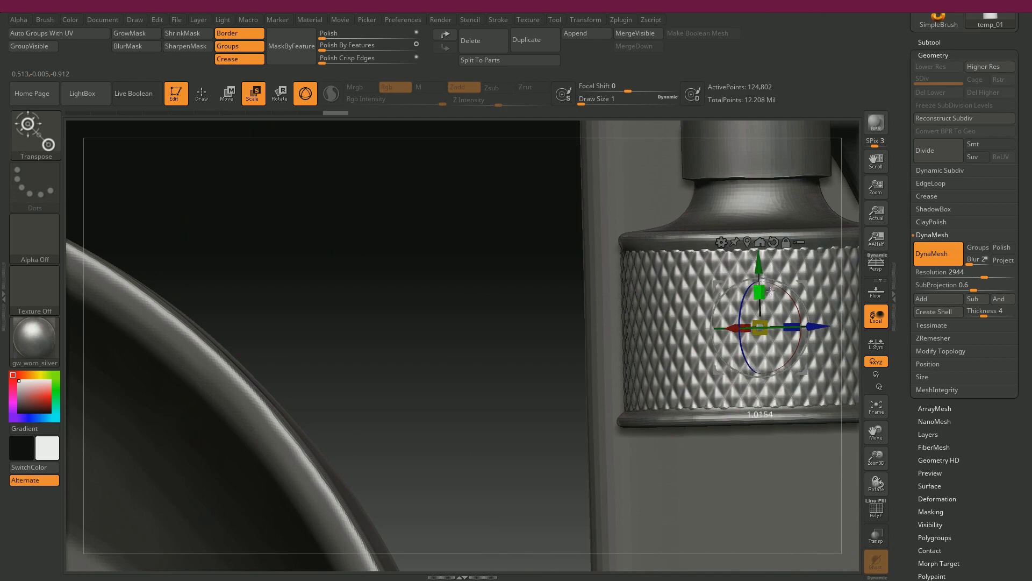
- Return to Draw mode and inspect the finished knurled knob in place on the typewriter frame
left_click_drag(405, 325, 433, 271)
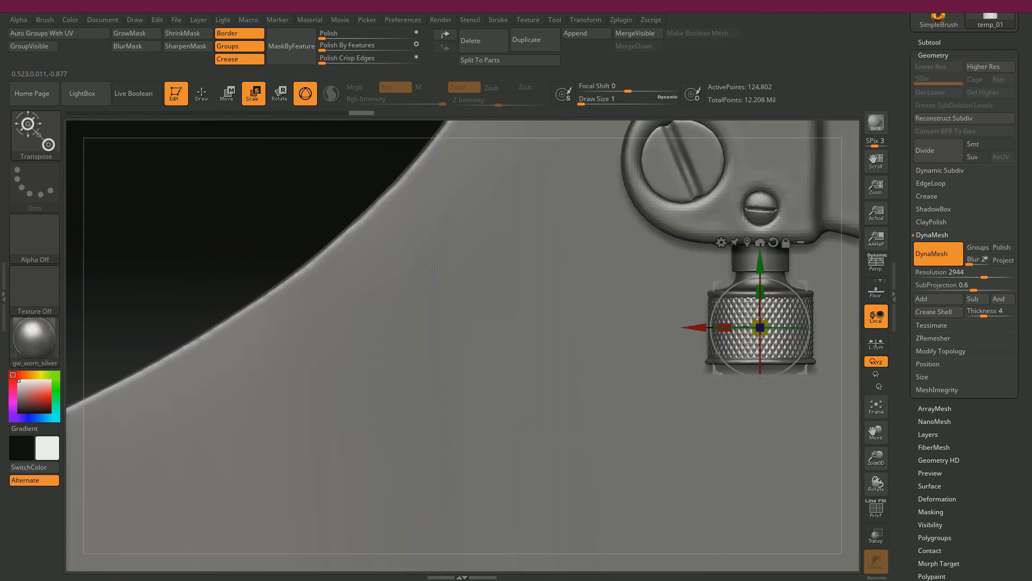
left_click_drag(302, 213, 143, 126)
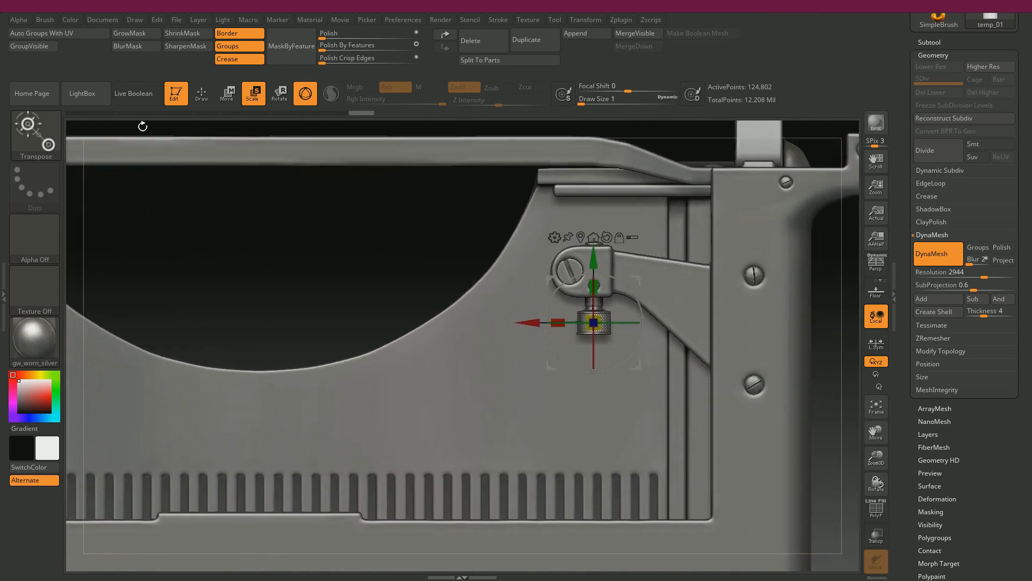
left_click(181, 99)
left_click(180, 99)
left_click_drag(394, 271, 403, 271)
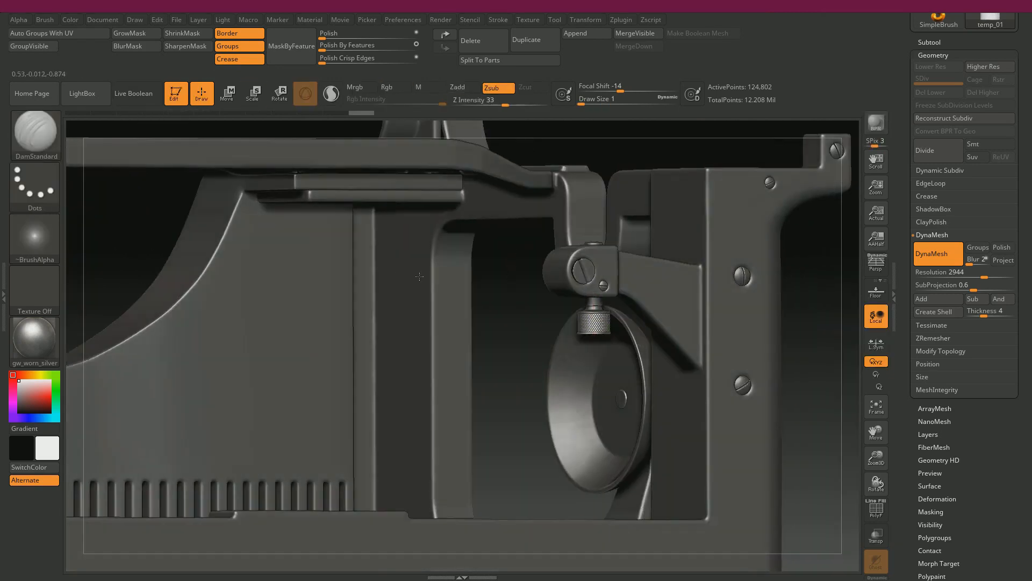
left_click_drag(823, 326, 769, 325, "alt")
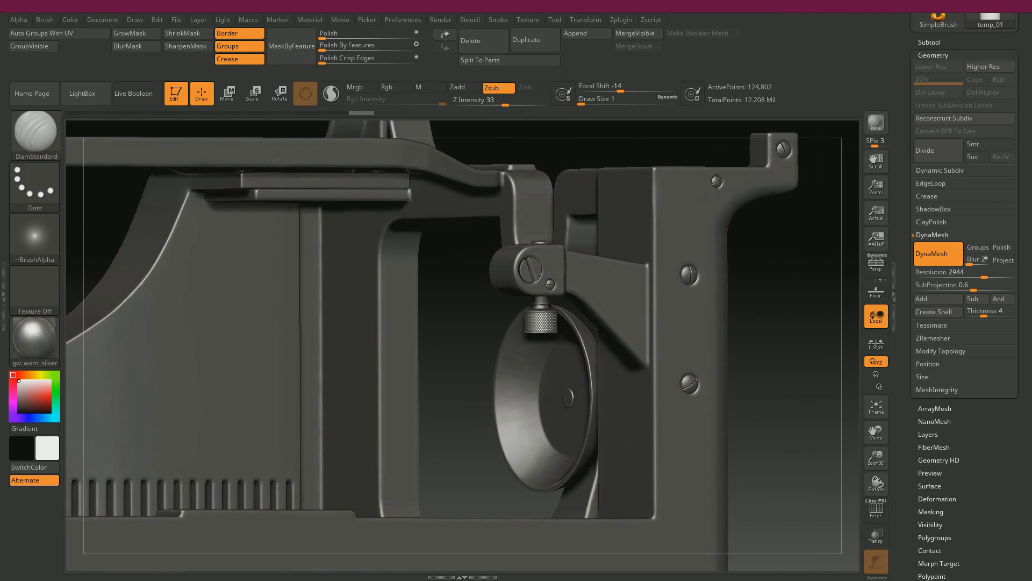
- Switch to Maya and add the selected knurled band to the Zbrush display layer
key("alt+Tab")
left_click_drag(706, 206, 559, 275)
right_click(941, 370)
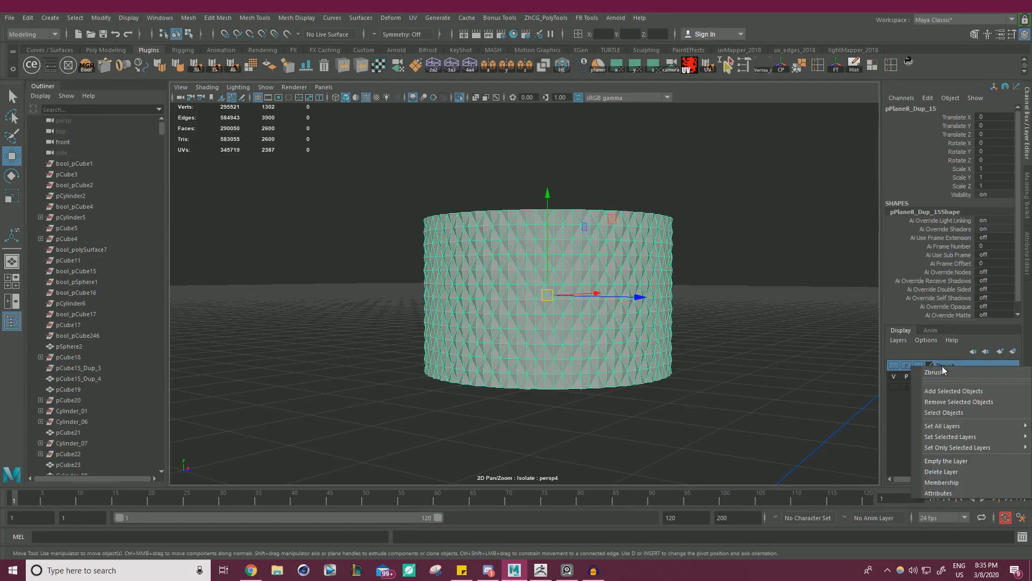
- Add the knurled cylinder and the adjoining pCylinder121 to the Zbrush layer, leaving isolation between the two
left_click(958, 390)
left_click(461, 101)
right_click_drag(648, 278, 365, 118, "alt")
left_click(549, 303)
right_click(955, 369)
left_click(954, 390)
- Examine the machine around its wheels and hubs for remaining parts that are not yet on the Zbrush layer
right_click_drag(827, 365, 515, 240, "alt")
left_click_drag(514, 240, 801, 348, "alt")
right_click_drag(667, 306, 731, 332, "alt")
left_click_drag(731, 332, 779, 301, "alt")
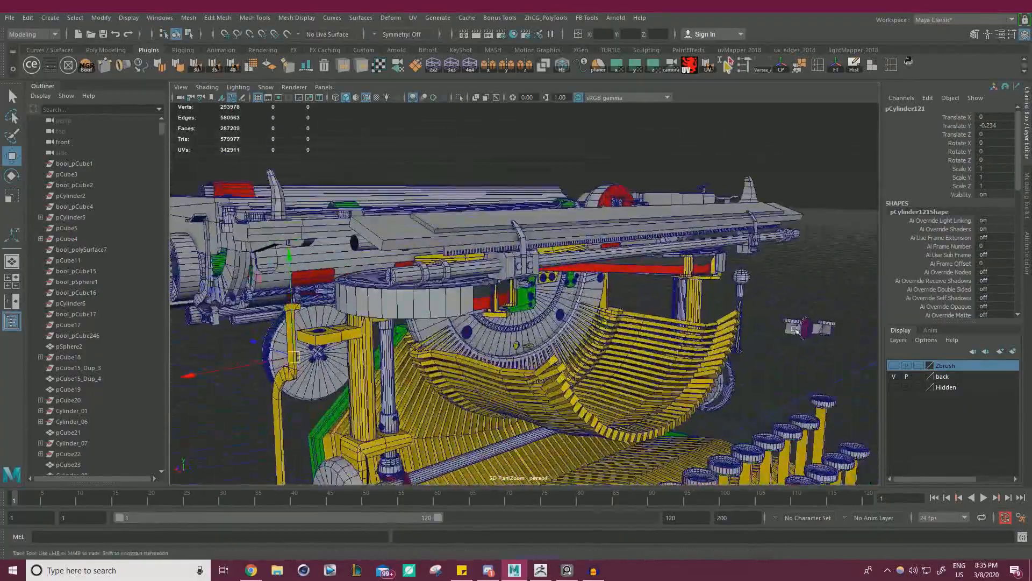
middle_click_drag(780, 301, 589, 247, "alt")
right_click_drag(589, 247, 621, 236, "alt")
left_click_drag(760, 236, 639, 264, "alt")
right_click_drag(640, 264, 355, 241, "alt")
left_click_drag(355, 242, 650, 263, "alt")
right_click_drag(650, 263, 768, 304, "alt")
left_click_drag(767, 304, 811, 321, "alt")
middle_click_drag(811, 321, 666, 307, "alt")
right_click_drag(667, 306, 720, 300, "alt")
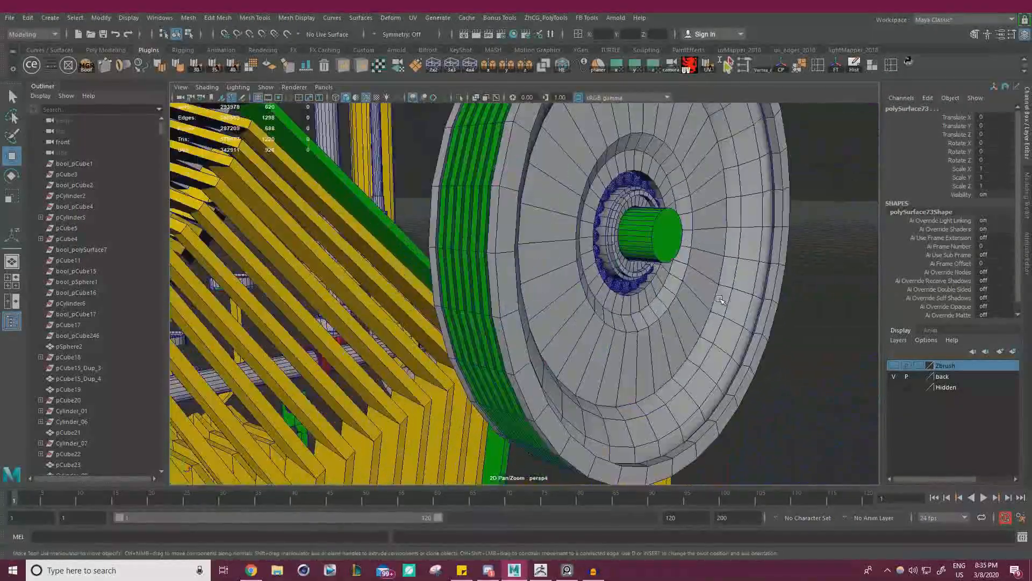
- Select the green pin at the centre of the wheel hub and isolate it in the viewport
left_click(652, 238)
key("f")
left_click_drag(651, 238, 707, 266, "alt")
right_click_drag(708, 265, 366, 279, "alt")
left_click_drag(366, 279, 649, 297, "alt")
right_click_drag(649, 297, 465, 338, "alt")
left_click_drag(465, 338, 486, 328, "alt")
left_click_drag(655, 312, 807, 277, "alt")
left_click_drag(269, 279, 641, 281, "alt")
key("f")
right_click_drag(631, 275, 516, 282, "alt")
mouse_move(516, 282)
left_mouse_down("alt")
mouse_move(588, 276)
mouse_move(511, 285)
left_mouse_up("alt")
right_click_drag(511, 285, 508, 245, "alt")
left_click_drag(508, 244, 544, 195, "alt")
left_click(460, 97)
right_click_drag(543, 194, 692, 279, "alt")
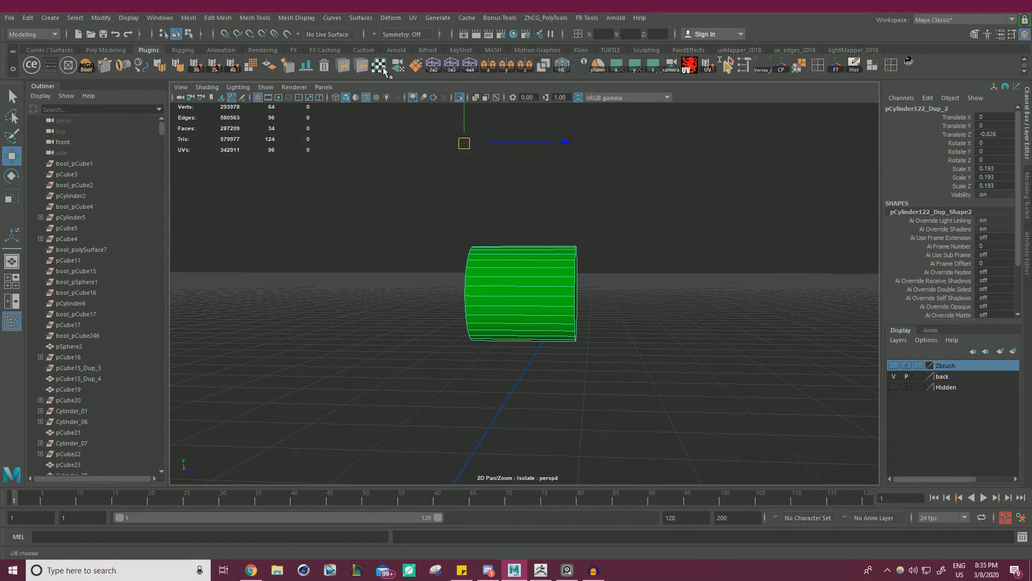
- Select all faces of the green pin and cut their UVs with the UV script
right_click_drag(473, 252, 473, 281)
left_click_drag(391, 183, 755, 362)
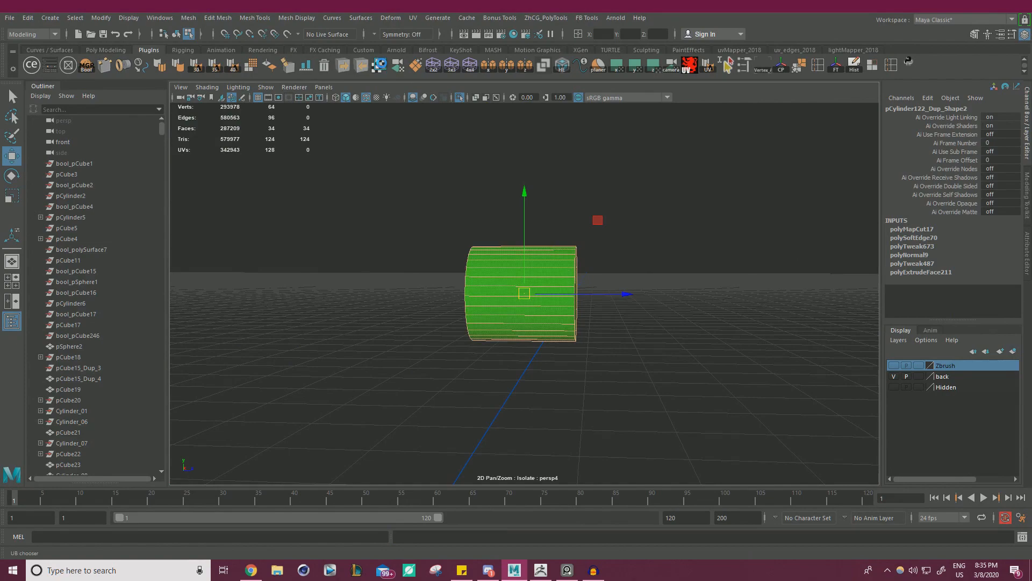
left_click(379, 65)
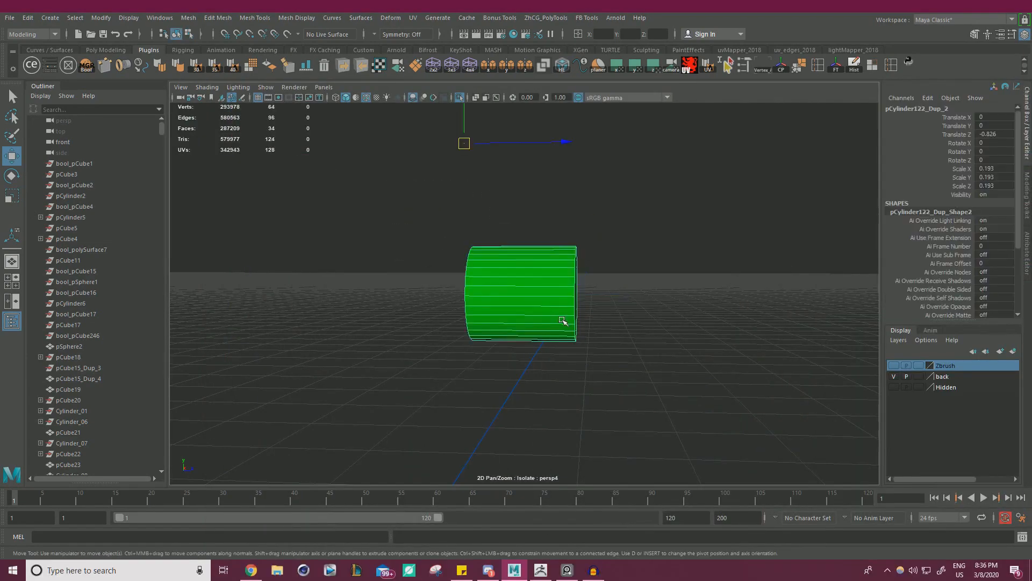
- Export the green pin as temp_01.obj into the C:\temp meshes folder and switch to ZBrush
left_click(344, 66)
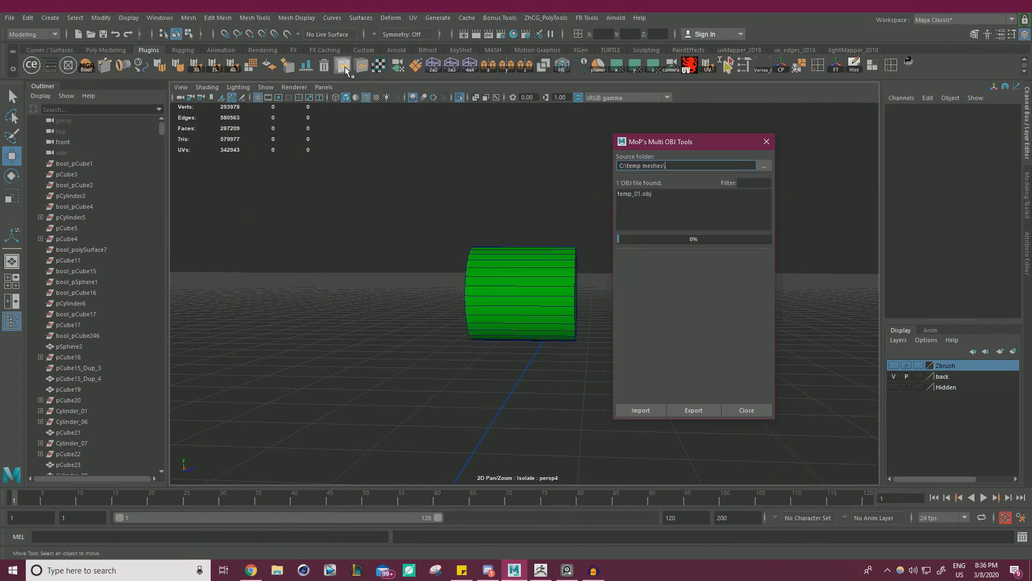
left_click(765, 142)
left_click(541, 571)
left_click_drag(799, 351, 770, 398)
left_click_drag(766, 292, 858, 323, "alt")
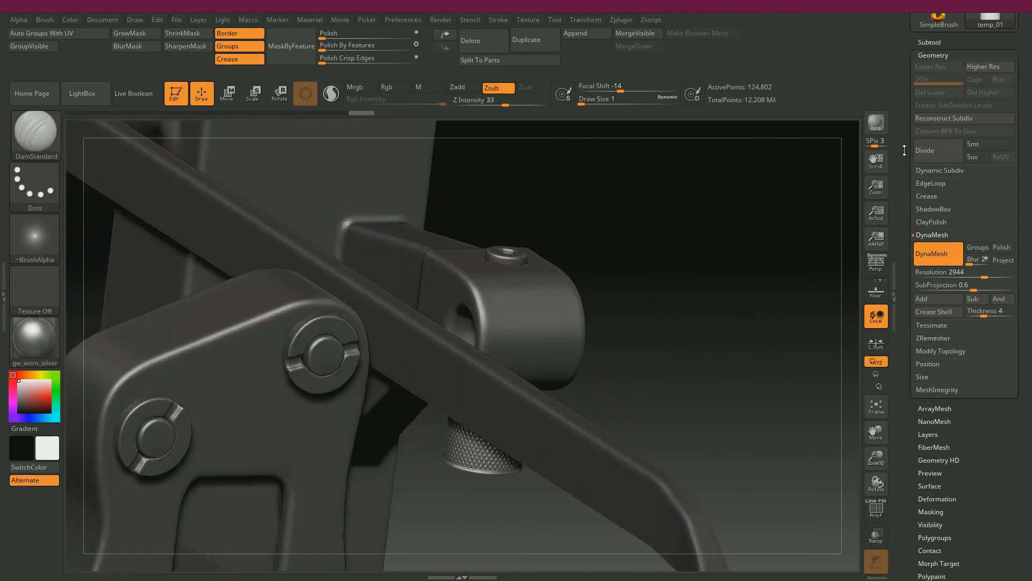
- Duplicate the current subtool and import the exported pin OBJ into the copy
left_click(926, 42)
left_click(955, 351)
left_click_drag(908, 405, 909, 22)
left_click(973, 429)
mouse_move(669, 284)
left_mouse_down()
mouse_move(697, 281)
mouse_move(689, 272)
left_mouse_up()
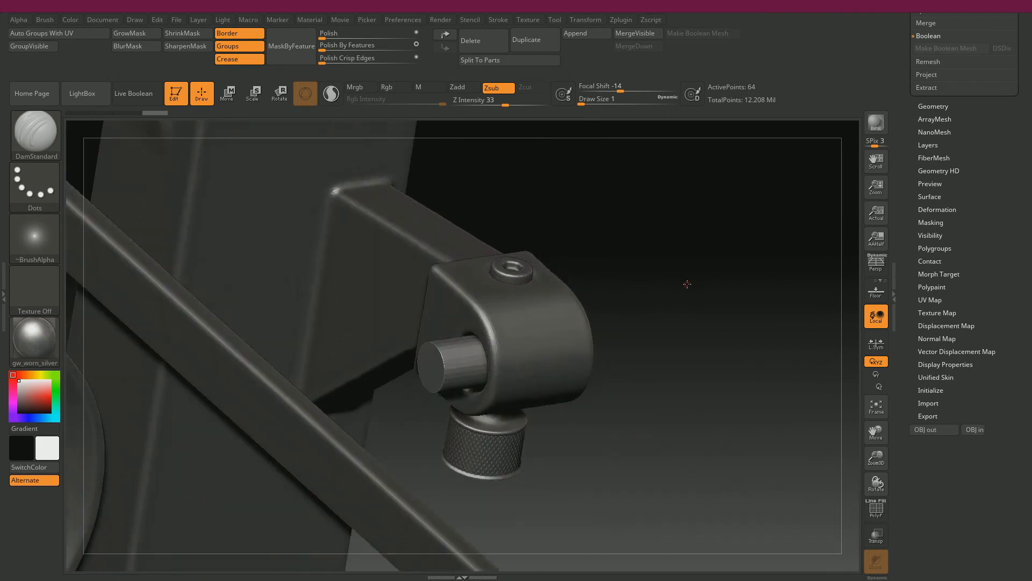
- Create polygroups on the pin from its UVs and DynaMesh it at resolution 2944
key("shift+f")
left_click(62, 34)
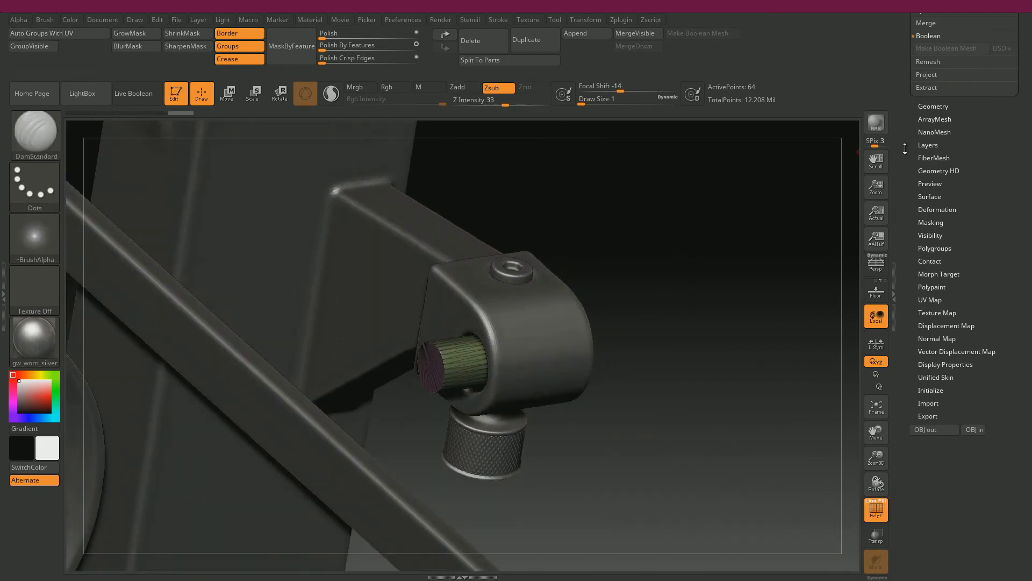
left_click(938, 106)
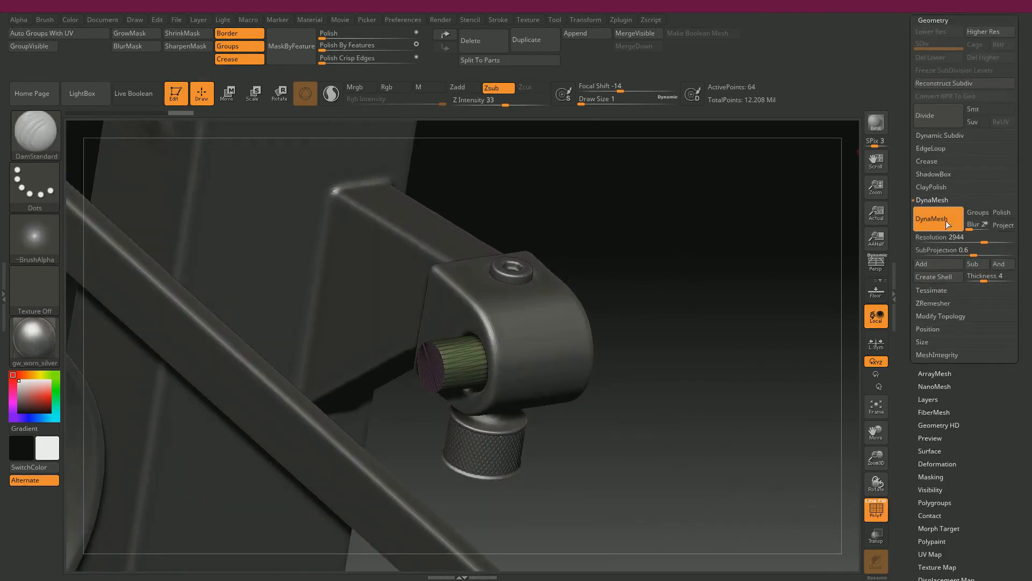
left_click(946, 219)
key("shift")
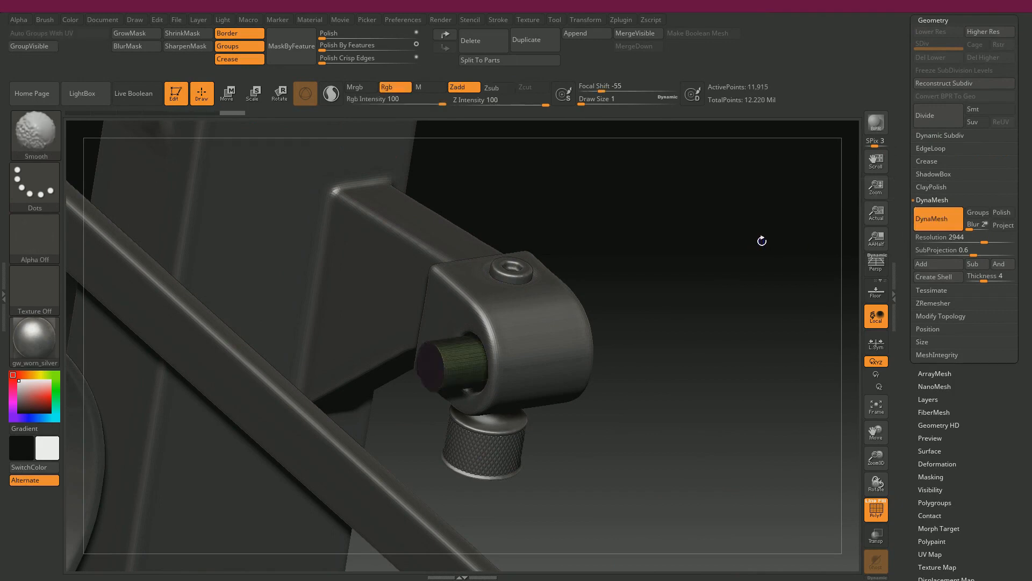
key("shift+f")
- Soften the pin's edges with Polish By Features and Polish, and check its rounded end inside the bracket
left_click(330, 46)
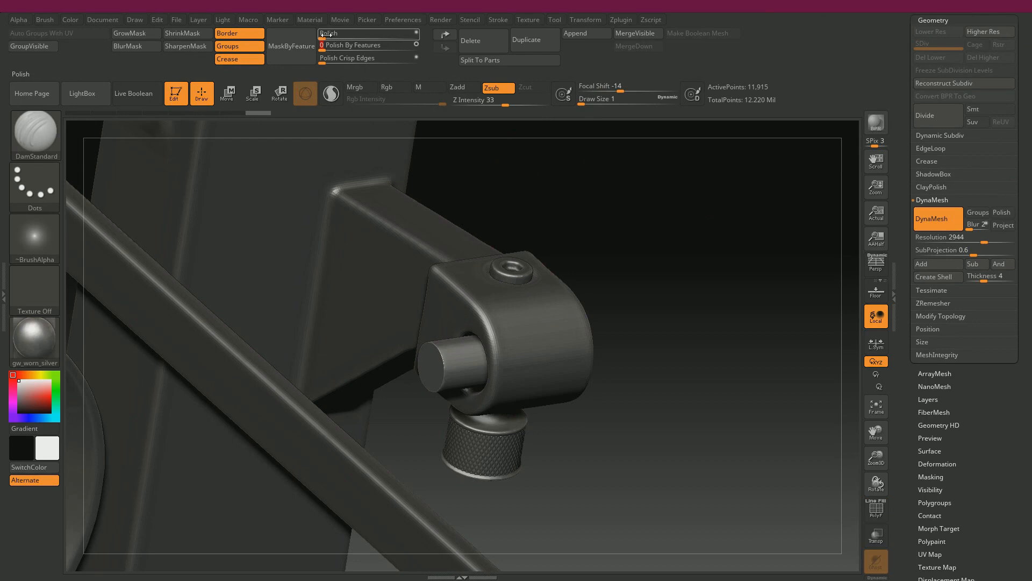
left_click_drag(323, 36, 327, 37)
mouse_move(702, 302)
left_mouse_down()
mouse_move(732, 282)
mouse_move(699, 302)
mouse_move(692, 274)
mouse_move(702, 322)
left_mouse_up()
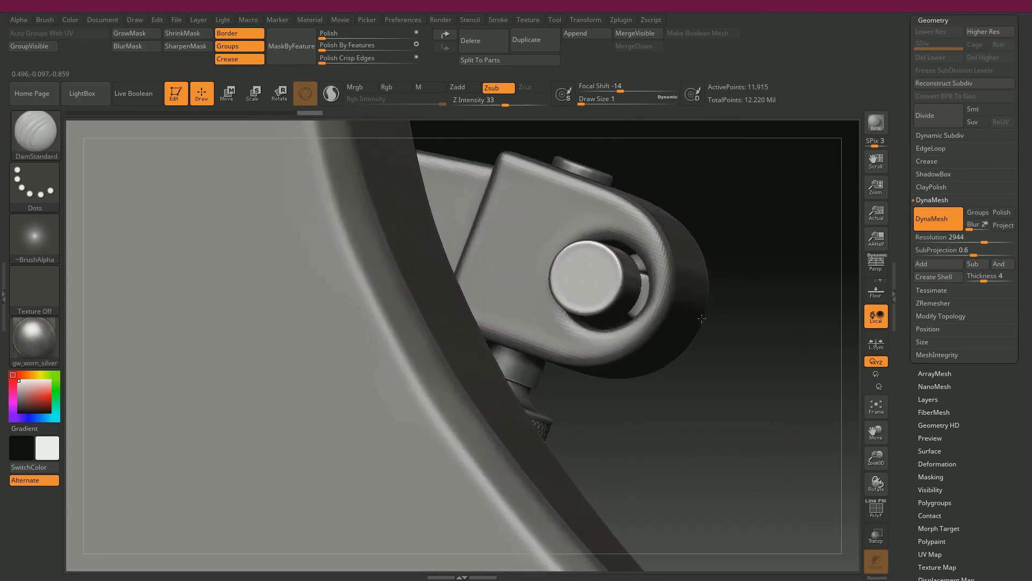
mouse_move(748, 263)
left_mouse_down()
mouse_move(735, 271)
mouse_move(756, 273)
left_mouse_up()
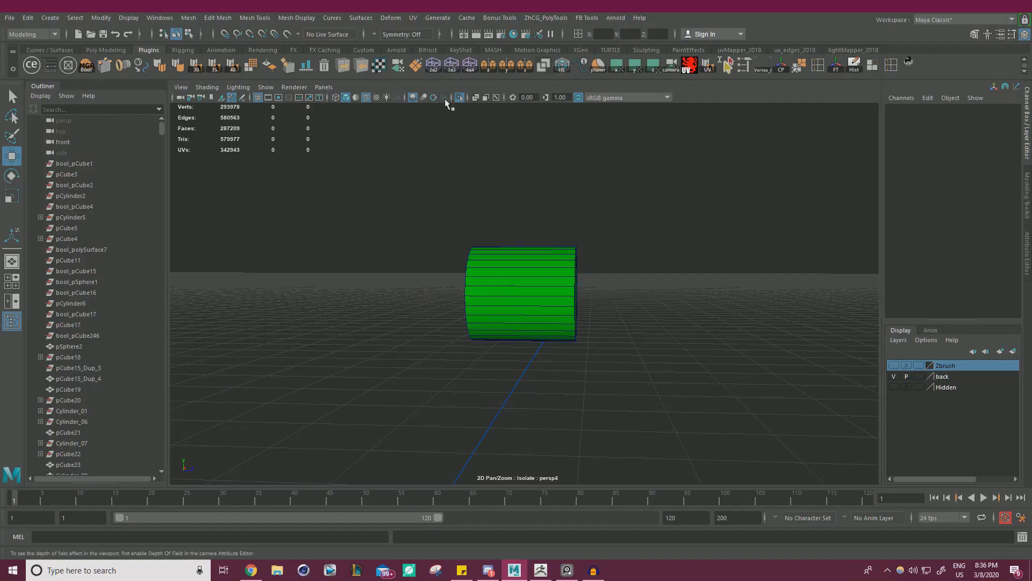
- Switch back to Maya, leave isolation, and add the green hub pin to the Zbrush layer
left_click(460, 98)
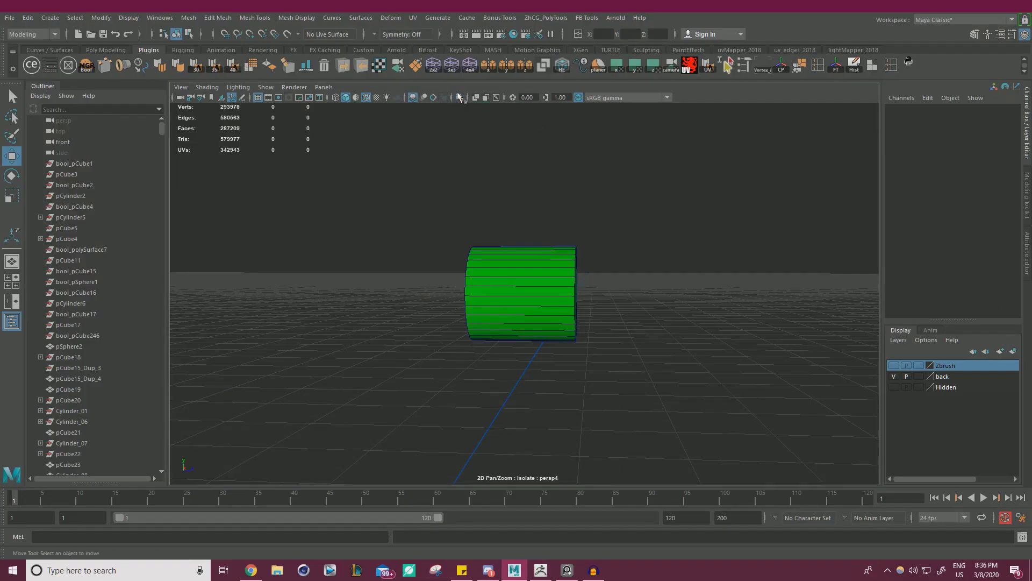
left_click_drag(590, 187, 457, 198, "alt")
right_click_drag(457, 198, 561, 220, "alt")
left_click_drag(561, 219, 596, 225, "alt")
right_click_drag(596, 224, 522, 217, "alt")
left_click_drag(521, 217, 466, 216, "alt")
left_click(565, 311)
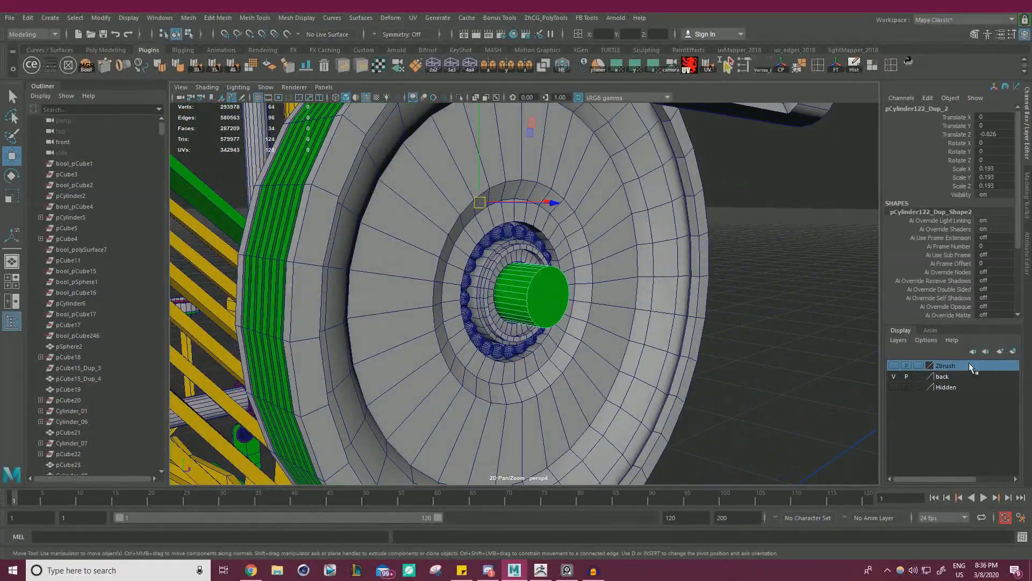
right_click(949, 370)
left_click(948, 393)
- Select the stepped ring inside the circle of bearing balls in the wheel hub and isolate it
left_click_drag(586, 301, 462, 277, "alt")
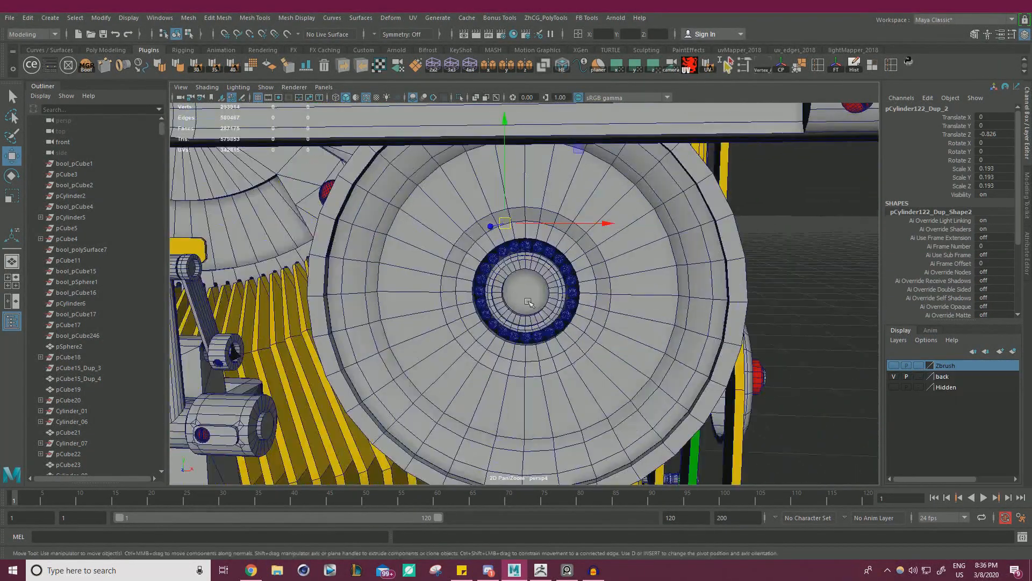
right_click_drag(463, 277, 498, 272, "alt")
left_click(480, 258)
left_click(398, 224)
left_click_drag(398, 224, 430, 231, "alt")
left_click(557, 287)
left_click_drag(516, 293, 568, 307, "alt")
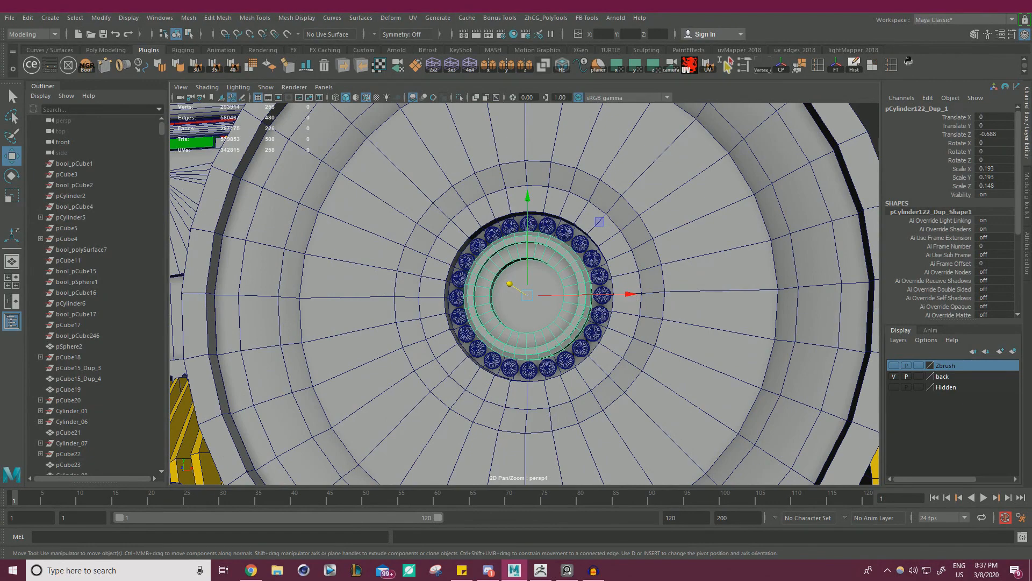
left_click_drag(474, 280, 567, 304, "alt")
scroll(567, 304, "up", 5)
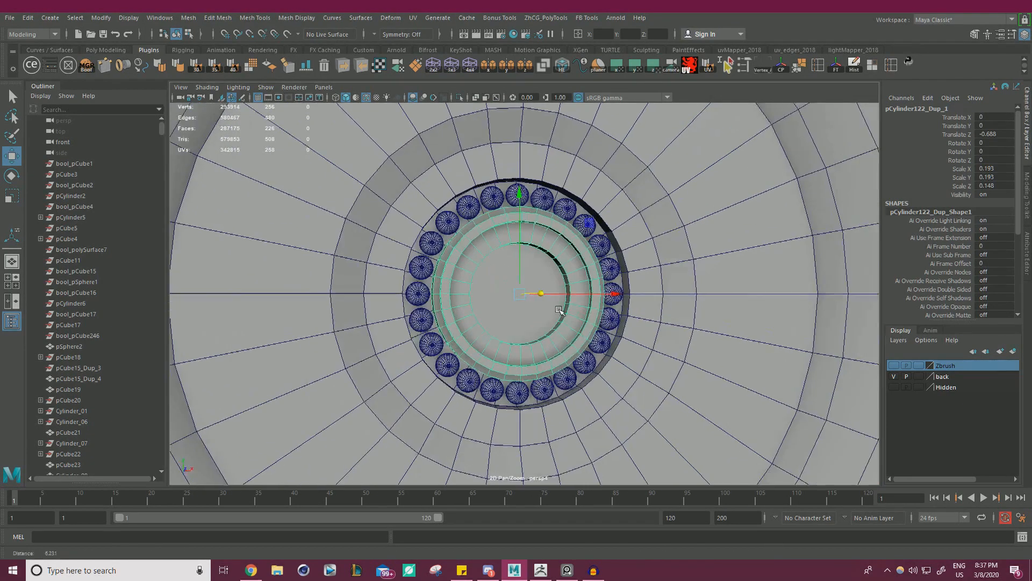
left_click_drag(549, 216, 496, 212, "alt")
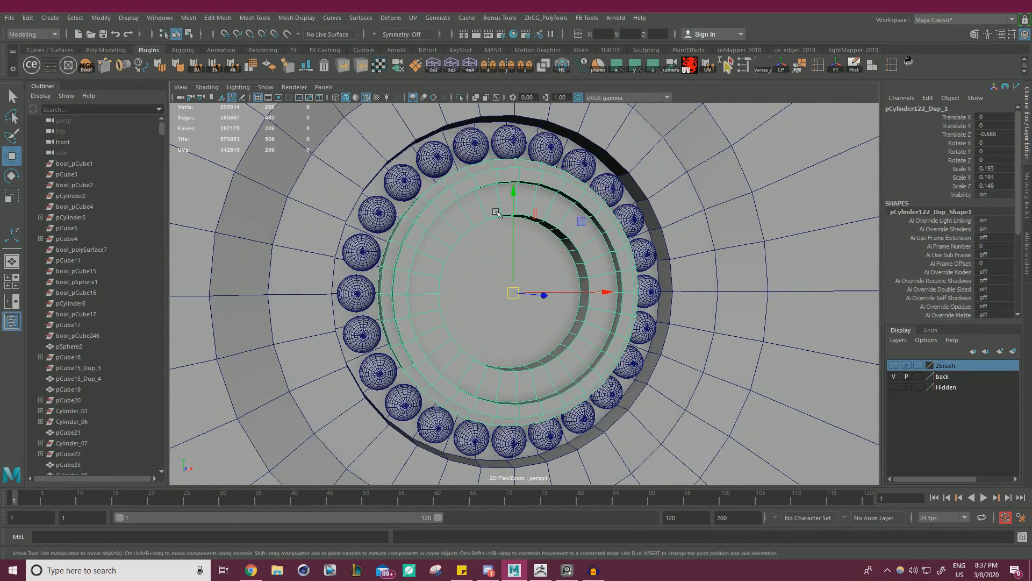
left_click(459, 97)
left_click_drag(534, 154, 357, 120, "alt")
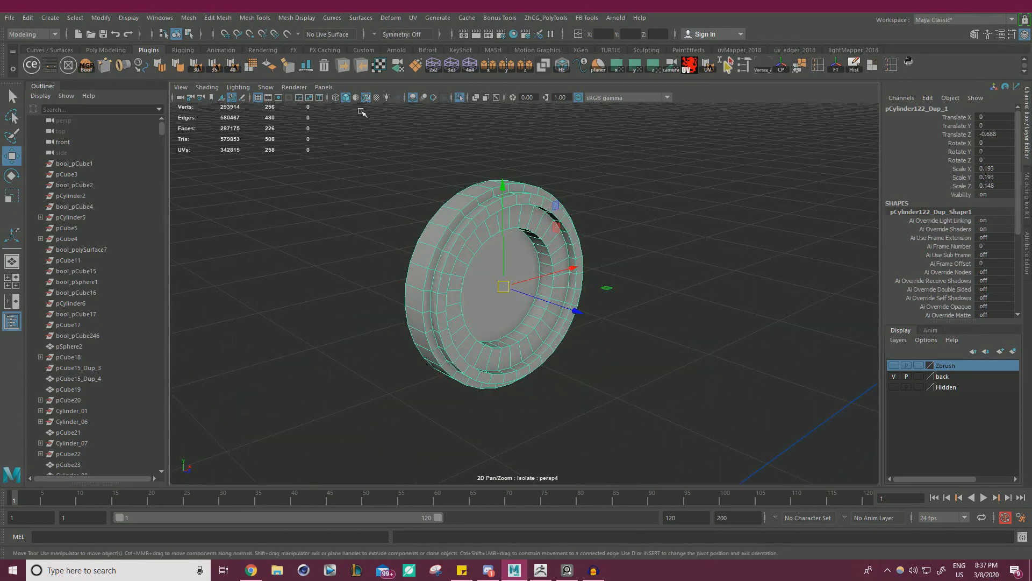
- Display only the ring's hard edges and cut the UVs on all of its faces
left_click(562, 66)
left_click_drag(652, 178, 560, 195, "alt")
right_click(424, 232)
right_click_drag(426, 240, 424, 261)
left_click_drag(348, 144, 613, 411)
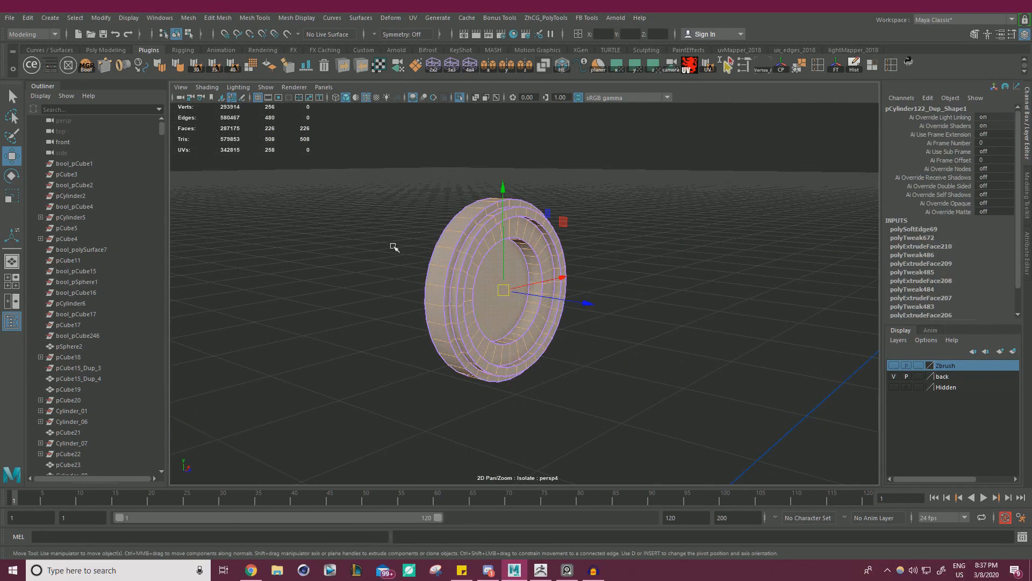
left_click(380, 66)
- Export the whole ring object as temp_01.obj and switch to ZBrush
right_click_drag(527, 253, 583, 240)
left_click(685, 165)
left_click(487, 221)
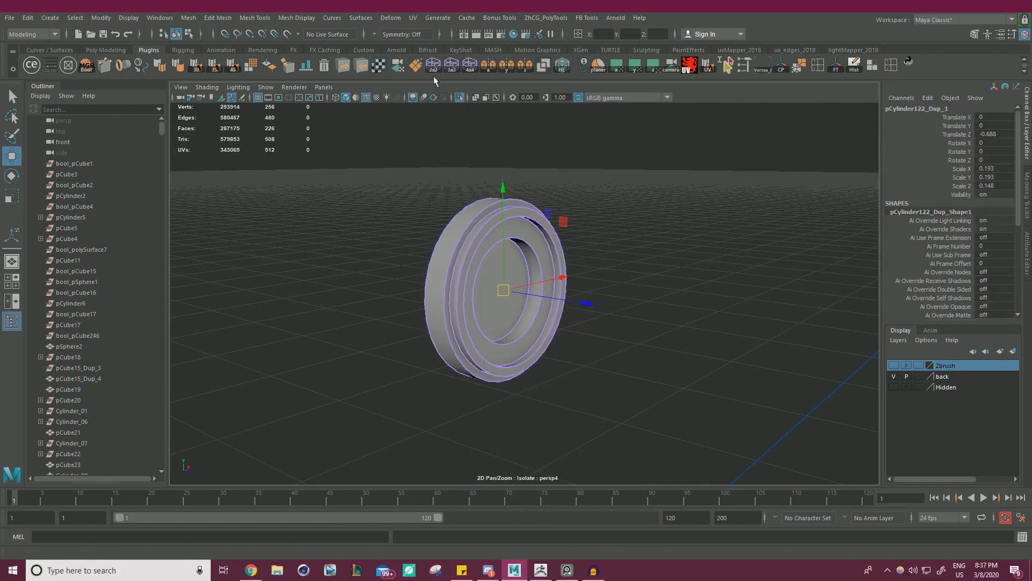
left_click(343, 65)
left_click(768, 144)
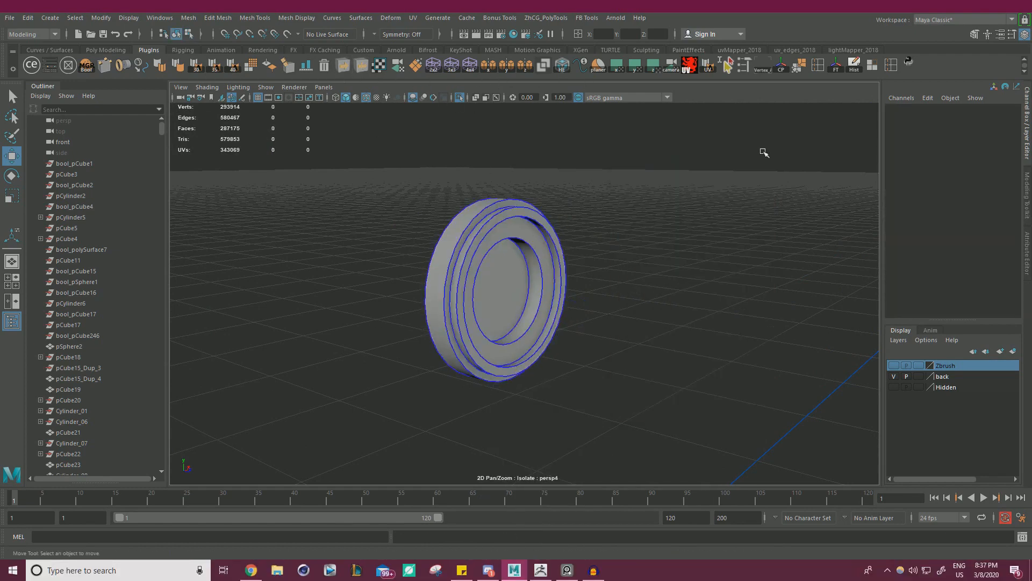
left_click(567, 570)
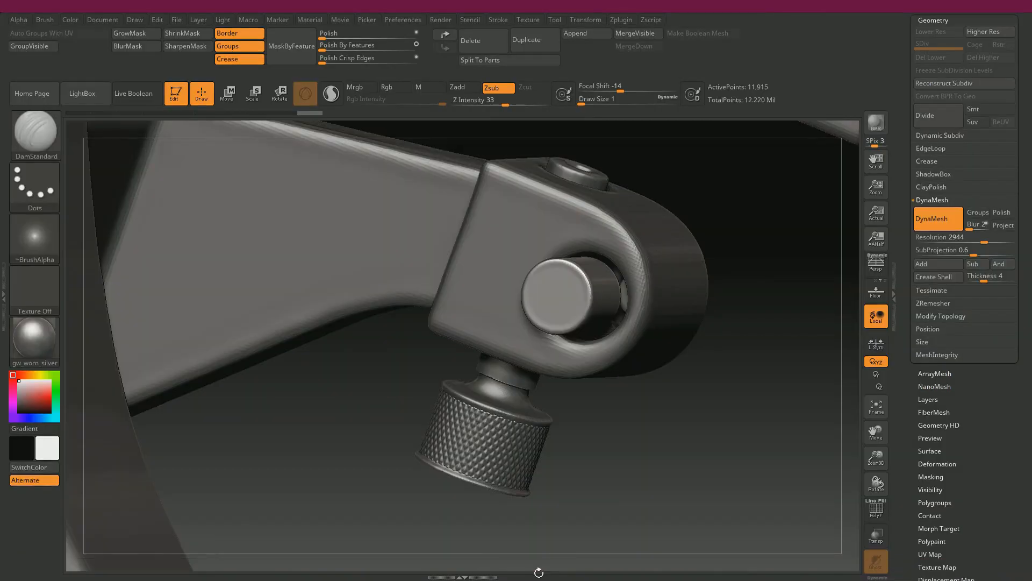
- Duplicate the polished pin's subtool and import the exported ring OBJ into the copy
left_click_drag(799, 210, 767, 223)
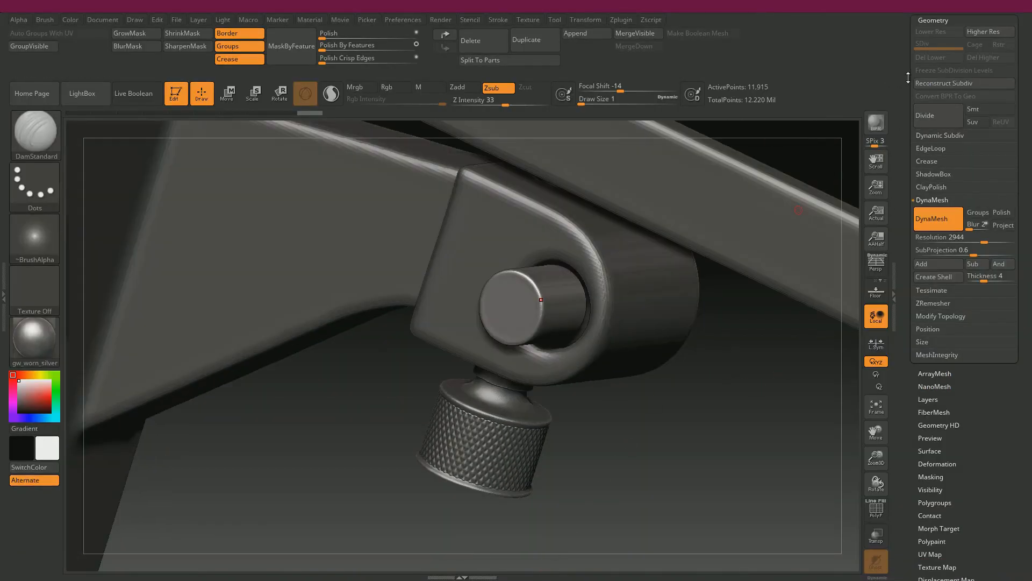
left_click_drag(910, 73, 921, 175)
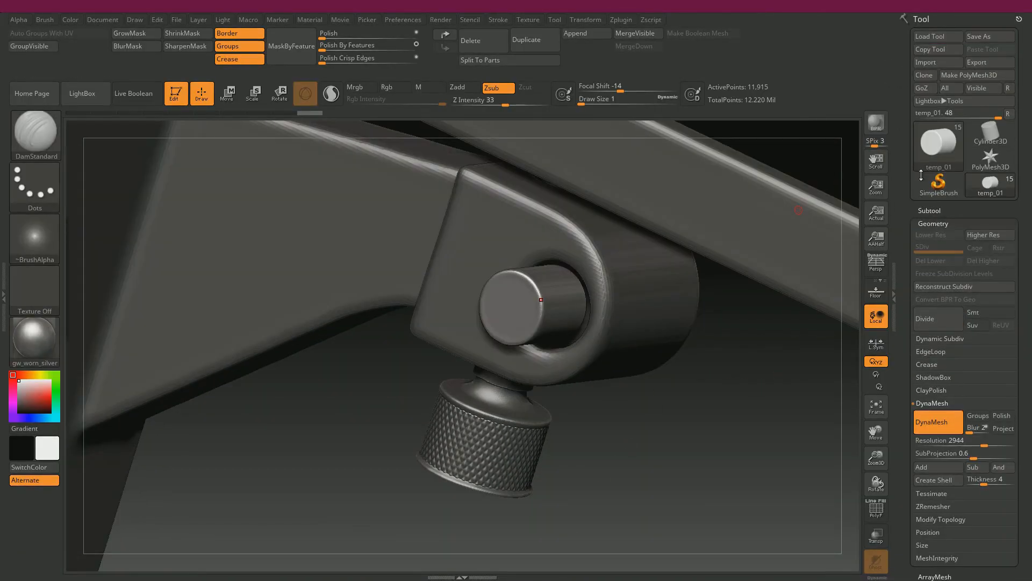
left_click(941, 211)
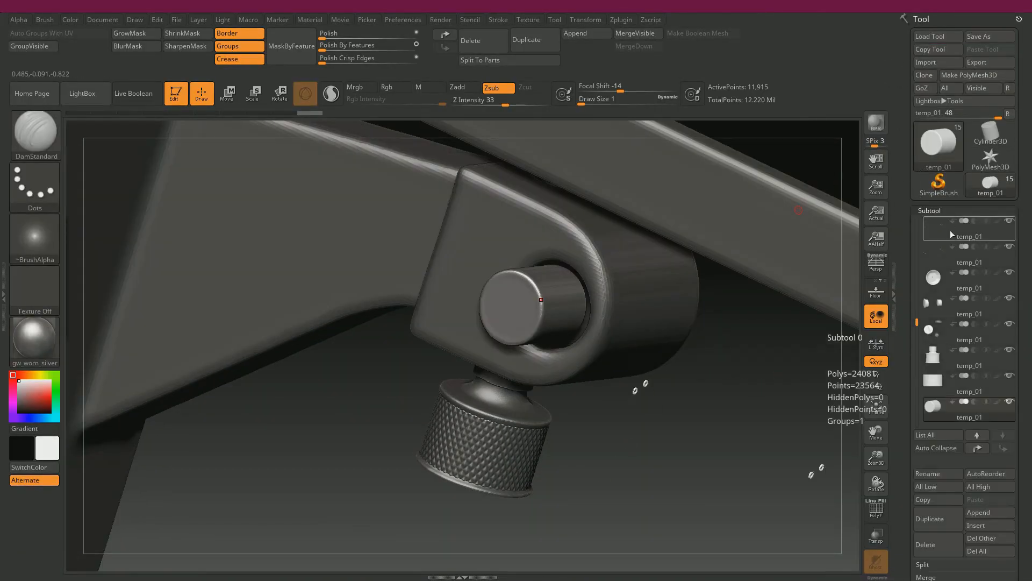
left_click(925, 516)
scroll(922, 370, "down", 10)
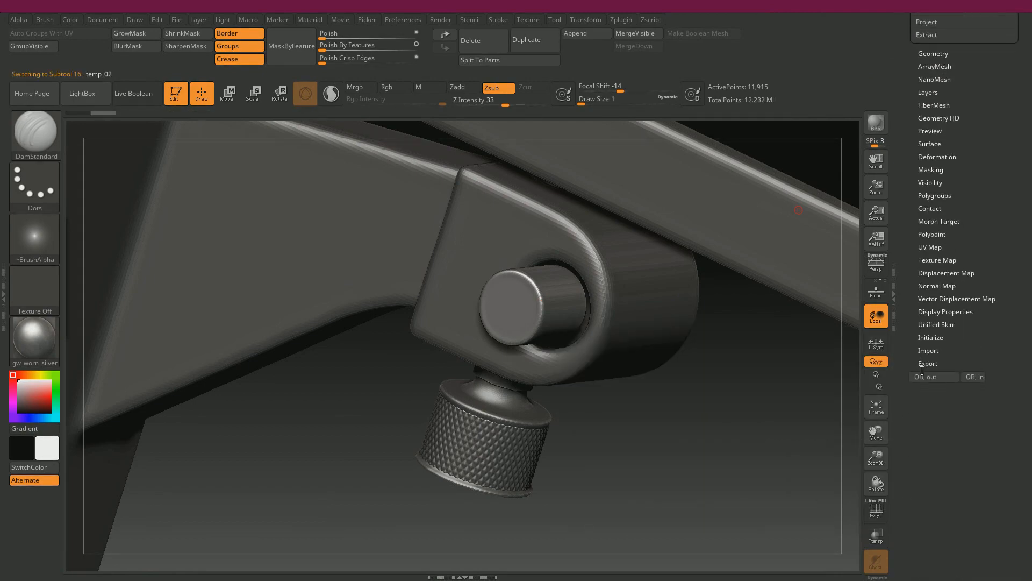
left_click(975, 379)
left_click_drag(705, 433, 662, 399)
left_click_drag(360, 389, 311, 383)
- Show the polyframe on the imported ring and create its polygroups from the UVs
left_click_drag(156, 327, 163, 334, "alt")
key("shift+f")
left_click_drag(157, 295, 188, 390, "alt")
left_click(61, 38)
left_click_drag(197, 255, 131, 258)
- DynaMesh the ring at resolution 4096, undoing a first attempt at 2944
left_click(932, 54)
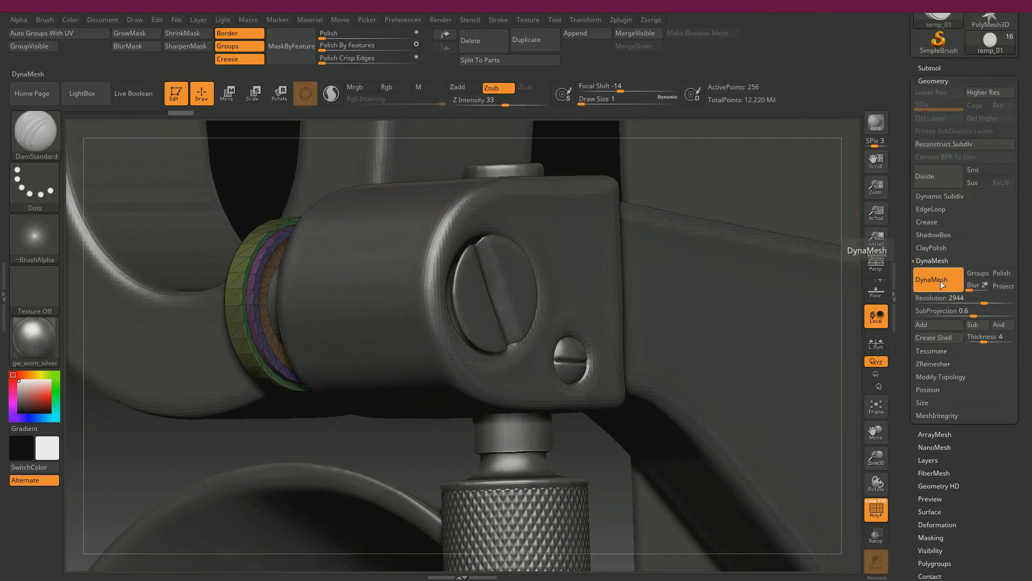
left_click(933, 280)
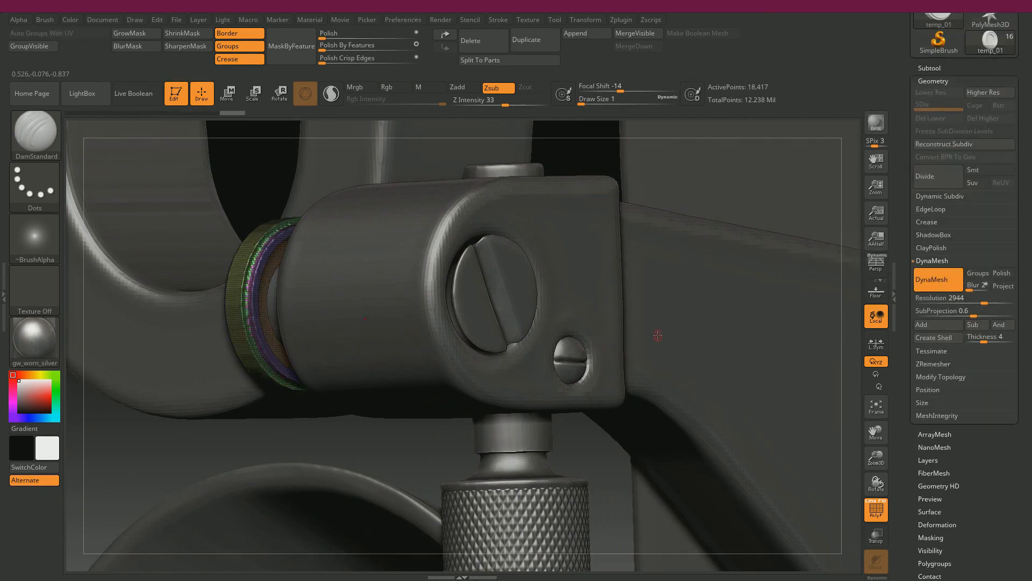
key("ctrl+z")
key("shift+f")
left_click_drag(984, 303, 1008, 303)
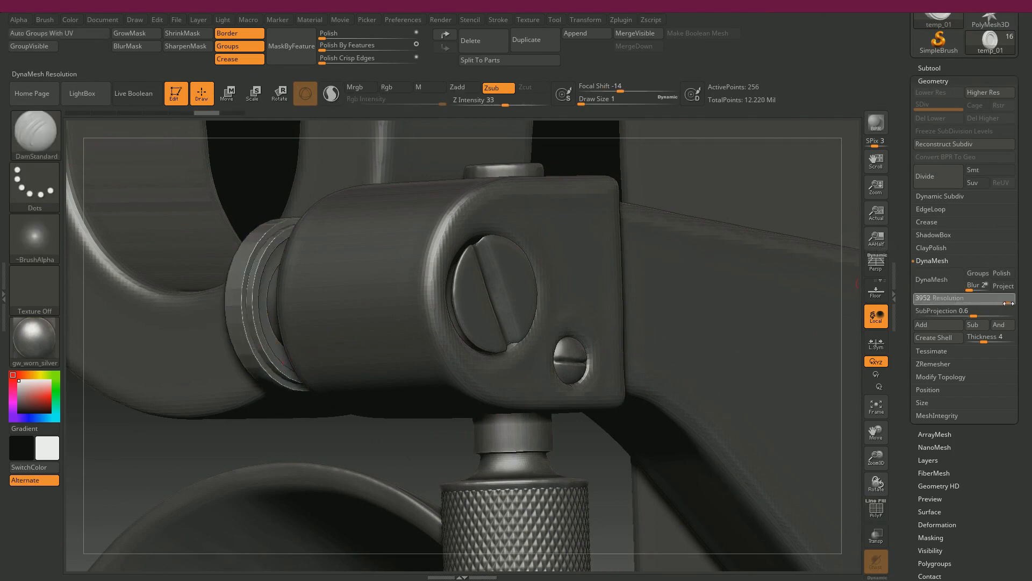
left_click(933, 280)
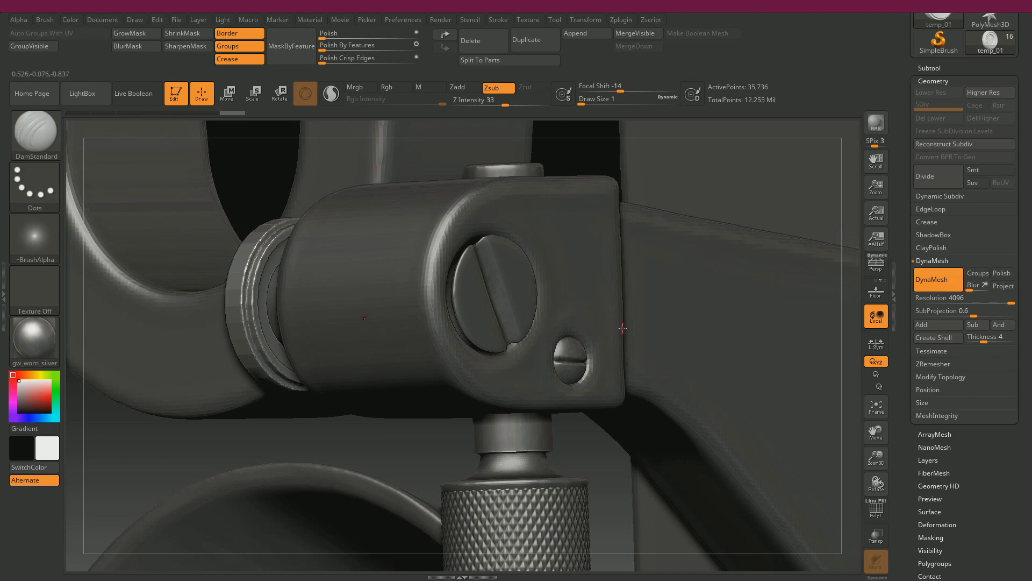
- Soften the ring's edges with the Polish deformation
left_click(330, 38)
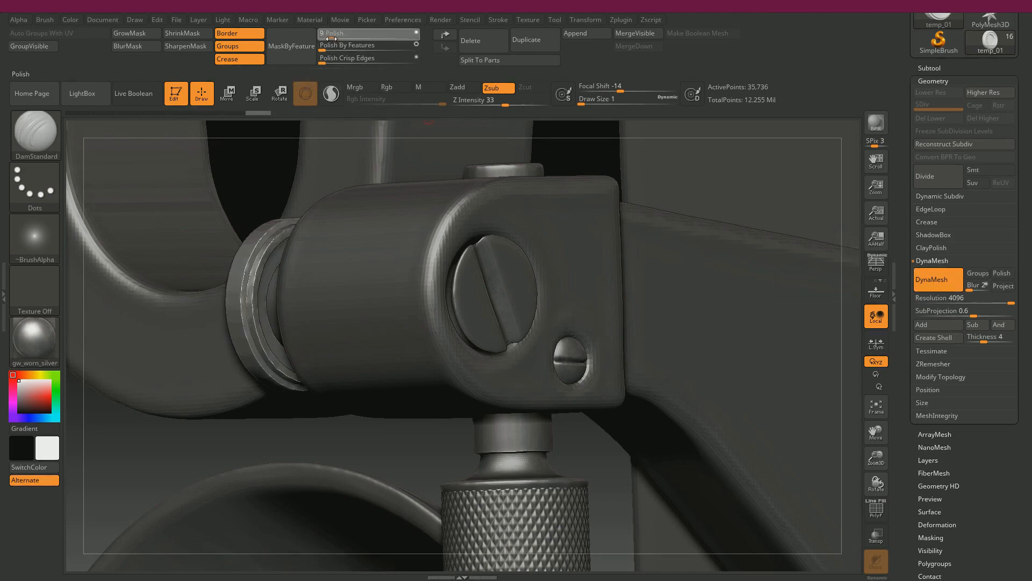
left_click(326, 38)
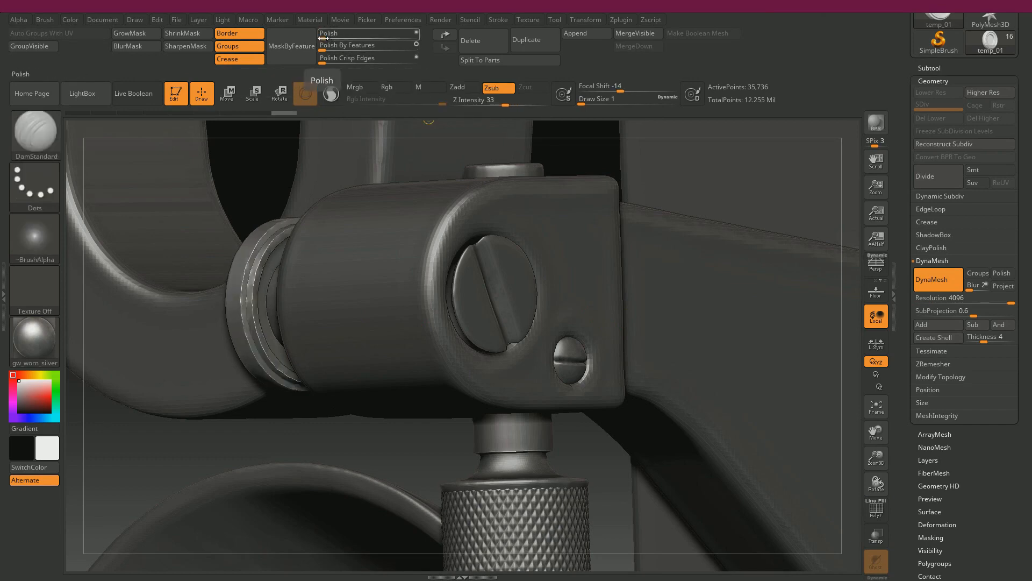
- Apply further light Polish passes to the ring and check its edges from several angles around the hinge block
left_click(323, 39)
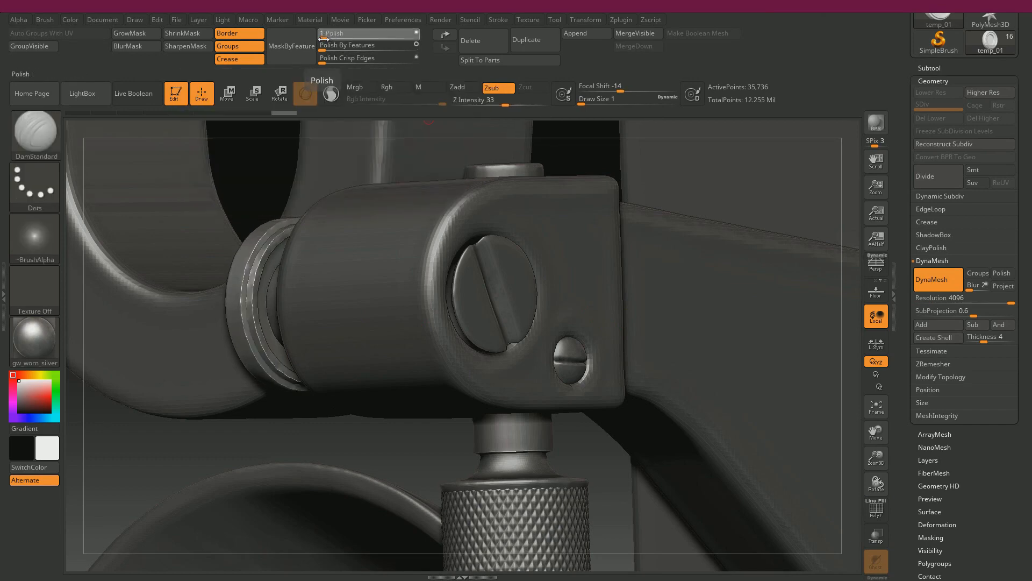
mouse_move(286, 433)
left_mouse_down()
mouse_move(340, 439)
mouse_move(278, 420)
left_mouse_up()
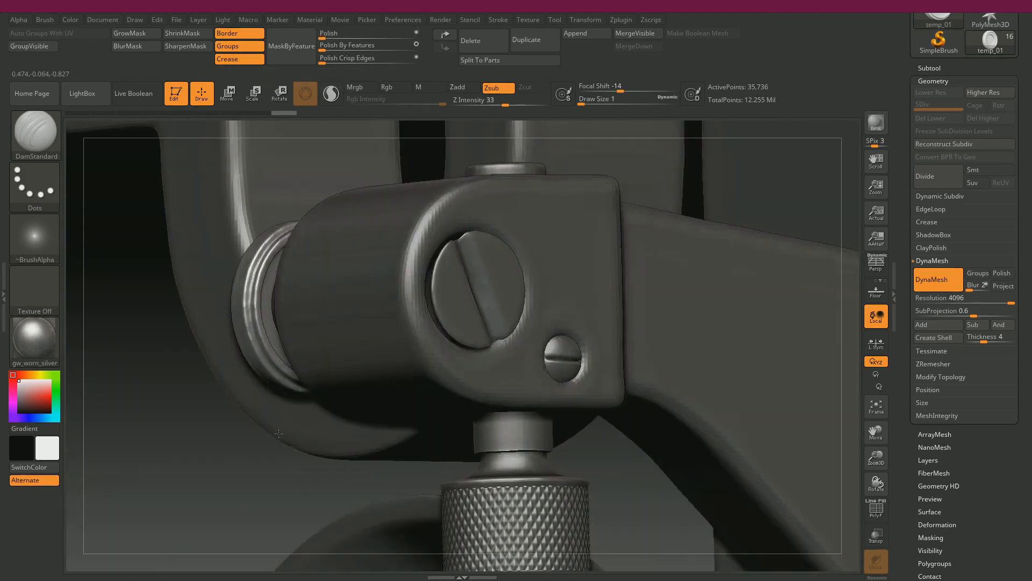
left_click_drag(365, 51, 388, 51)
left_click(325, 38)
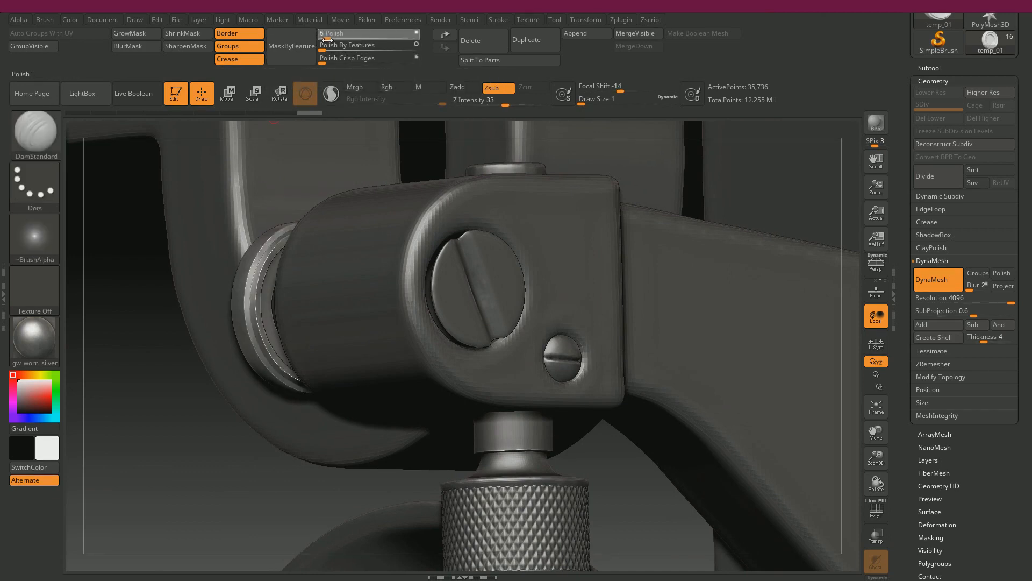
left_click_drag(172, 358, 289, 342)
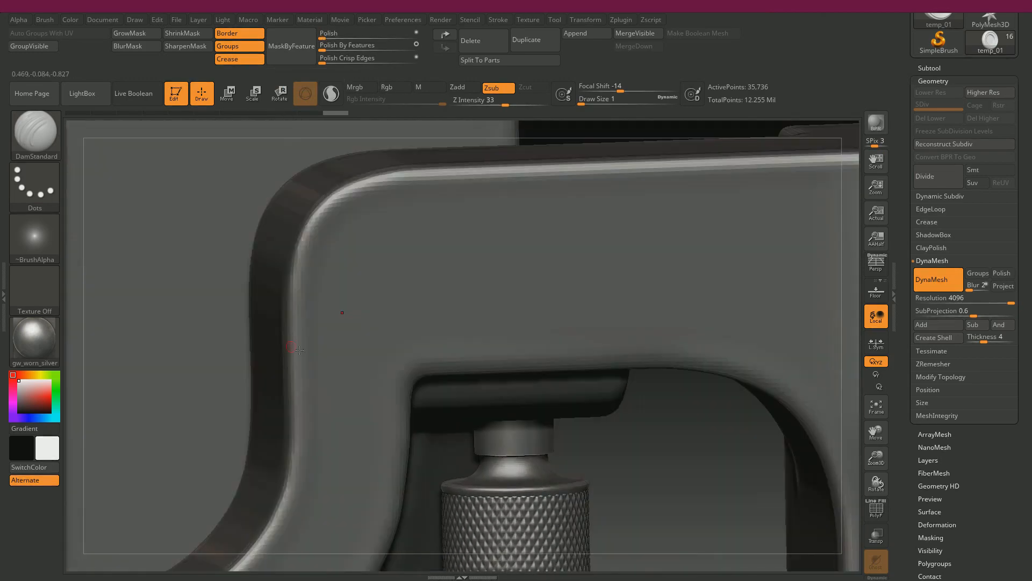
left_click_drag(646, 459, 652, 477)
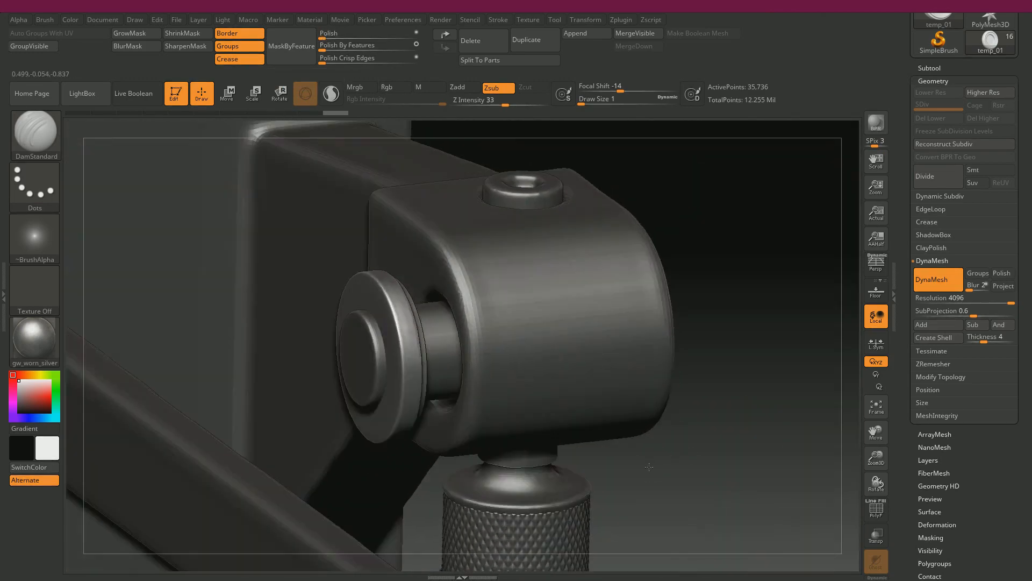
- Select the cylindrical pin's subtool, centre the gizmo on it and shift the pin along its axis through the ring
left_click(929, 68)
left_click(926, 250)
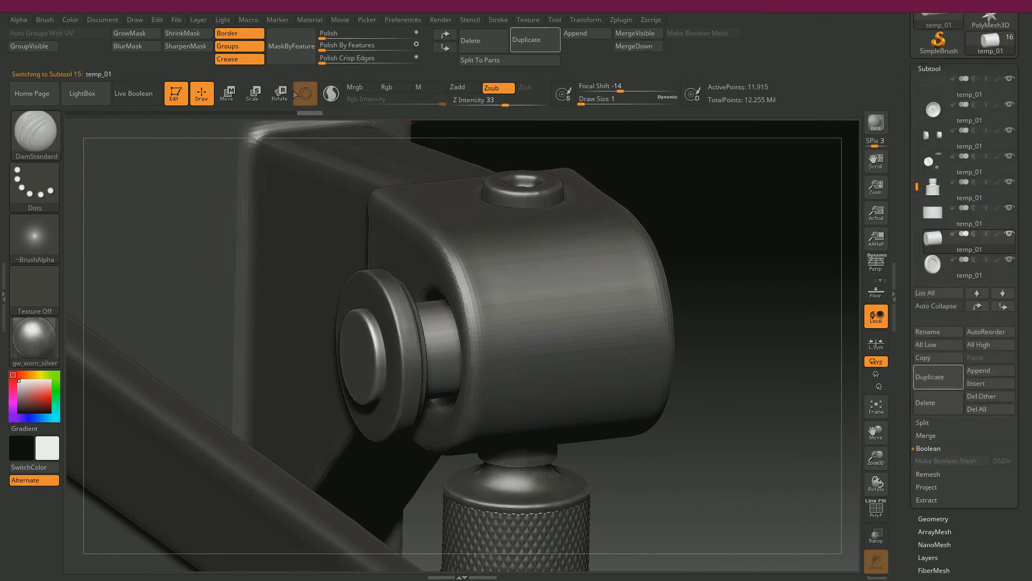
left_click(252, 94)
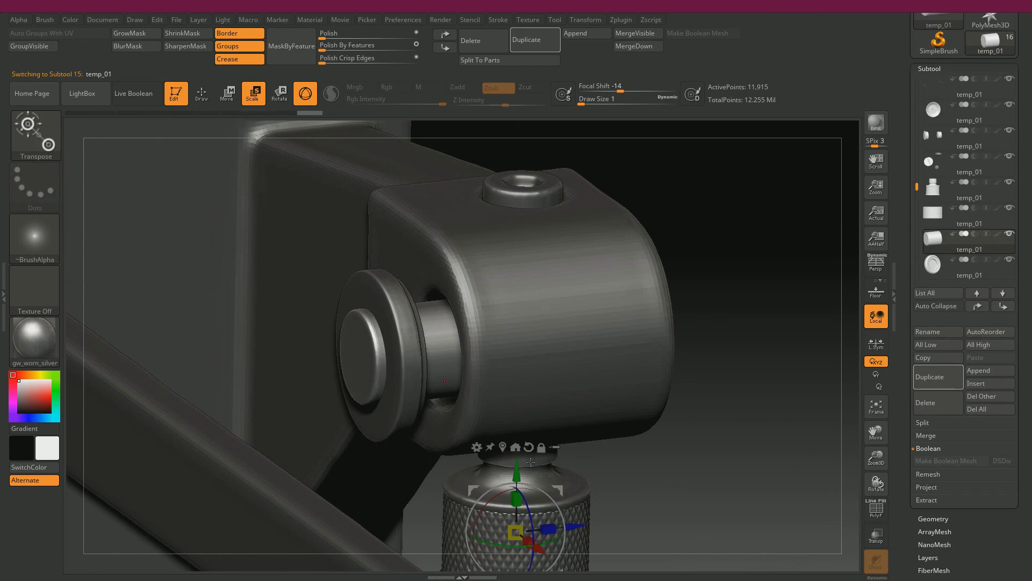
left_click(502, 447)
left_click_drag(708, 445, 409, 355)
key("q")
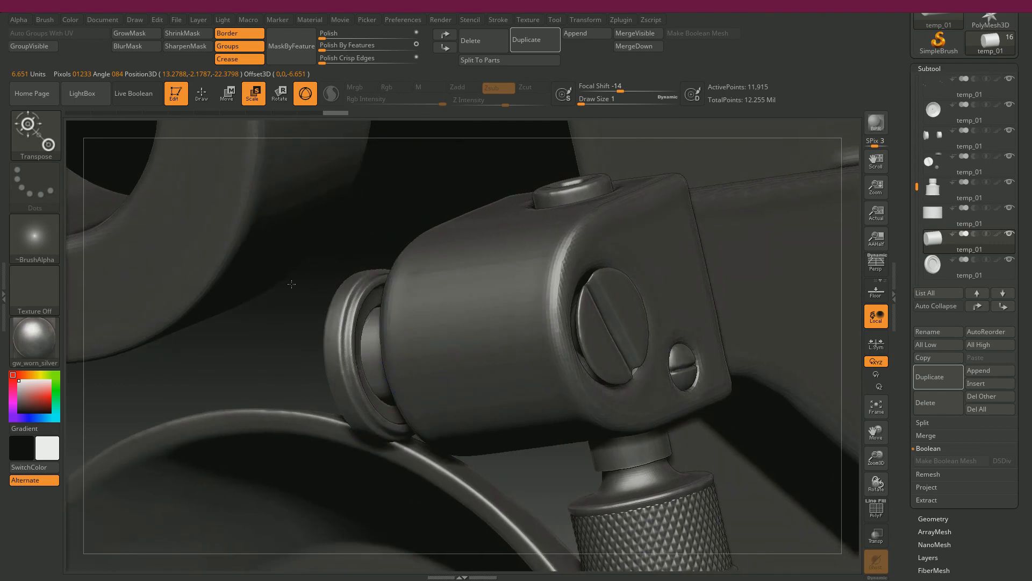
left_click_drag(204, 344, 377, 354)
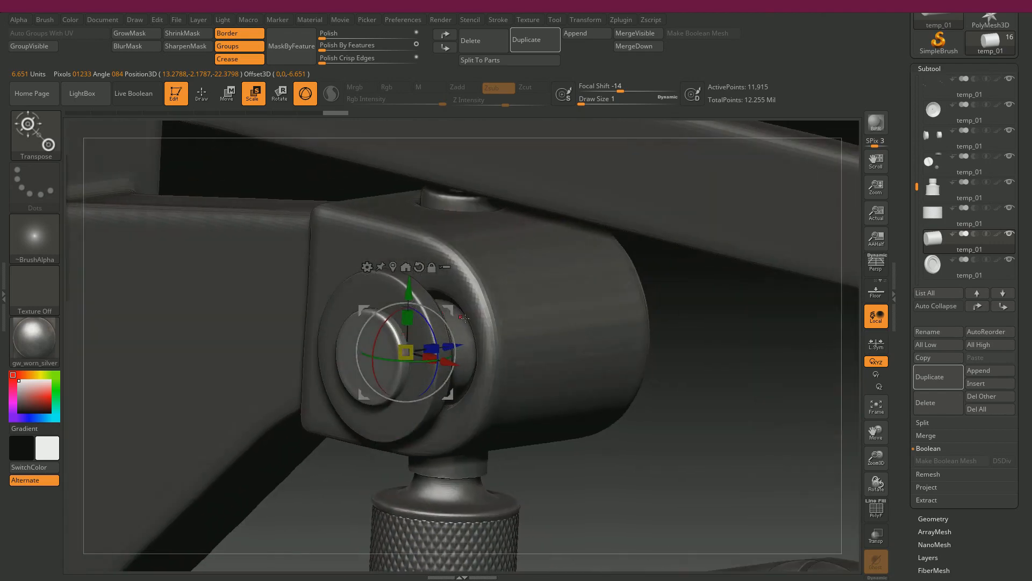
mouse_move(680, 466)
left_mouse_down()
mouse_move(779, 463)
mouse_move(680, 481)
left_mouse_up()
left_click_drag(421, 350, 473, 344)
left_click_drag(677, 457, 607, 452)
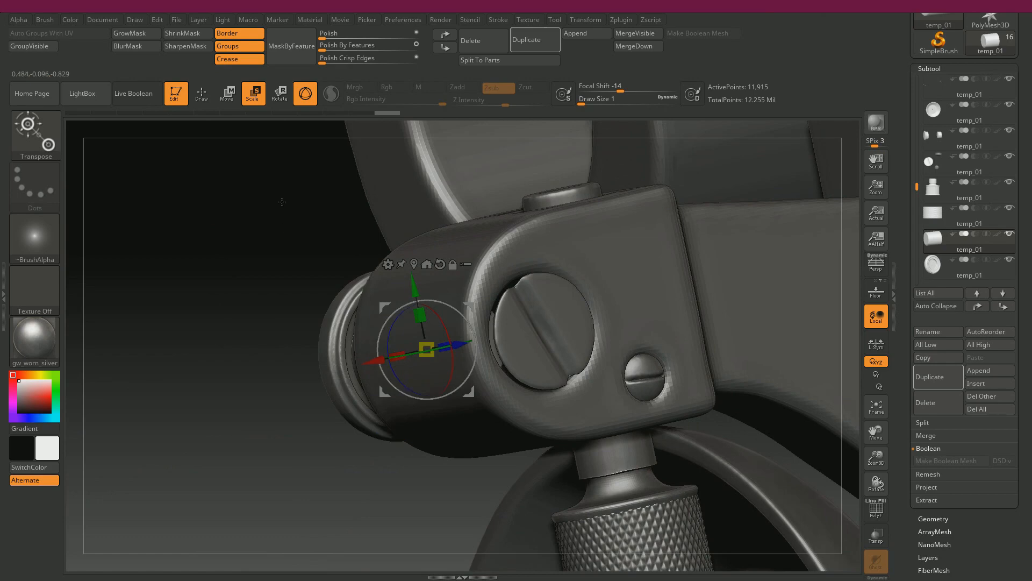
left_click_drag(269, 238, 369, 305)
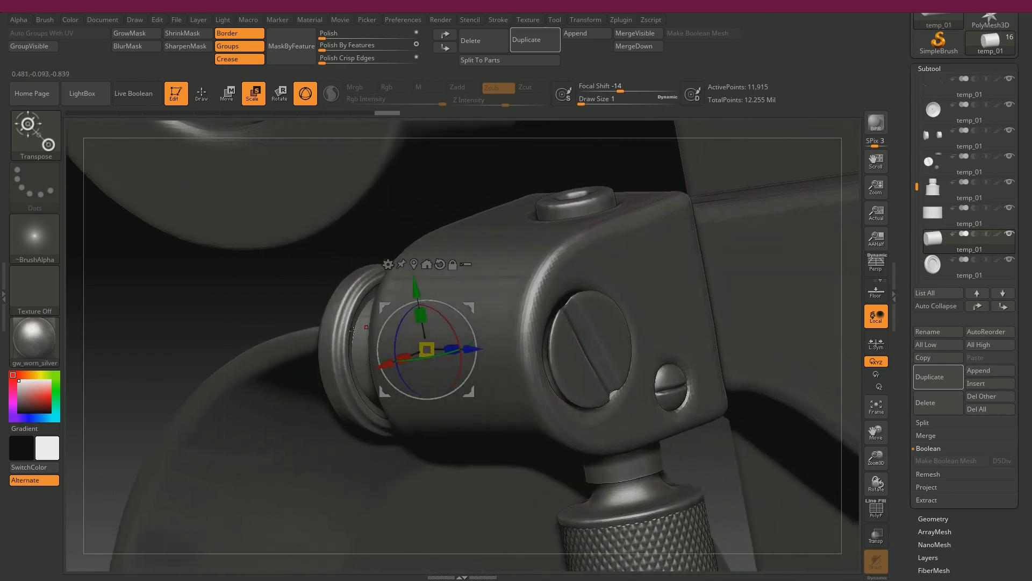
left_click_drag(233, 302, 227, 299)
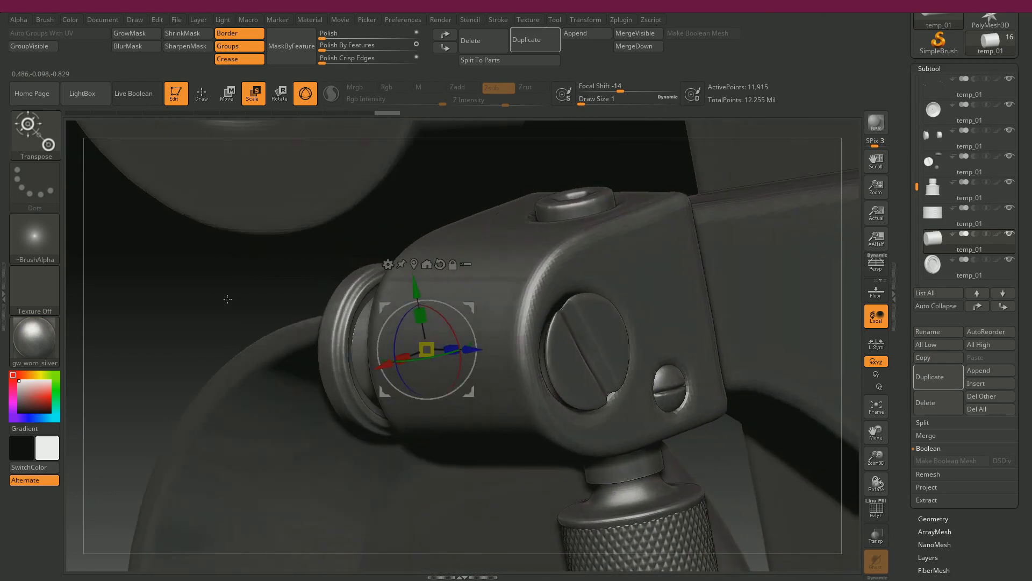
key("q")
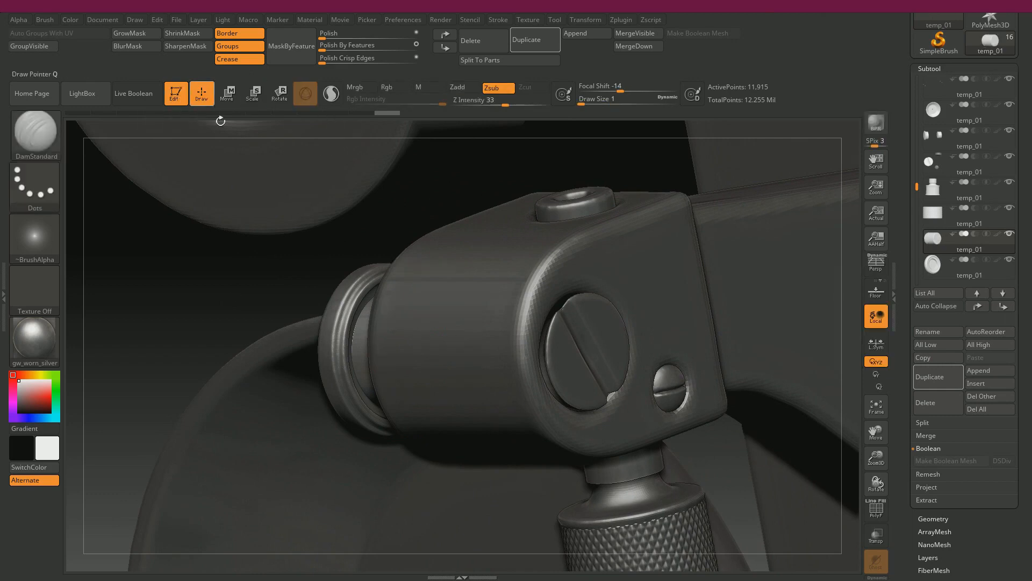
- Select the large slotted screw head's subtool, centre the gizmo on it and move it slightly along its axis in the hinge block
left_click(547, 367, "alt")
left_click_drag(252, 277, 516, 363)
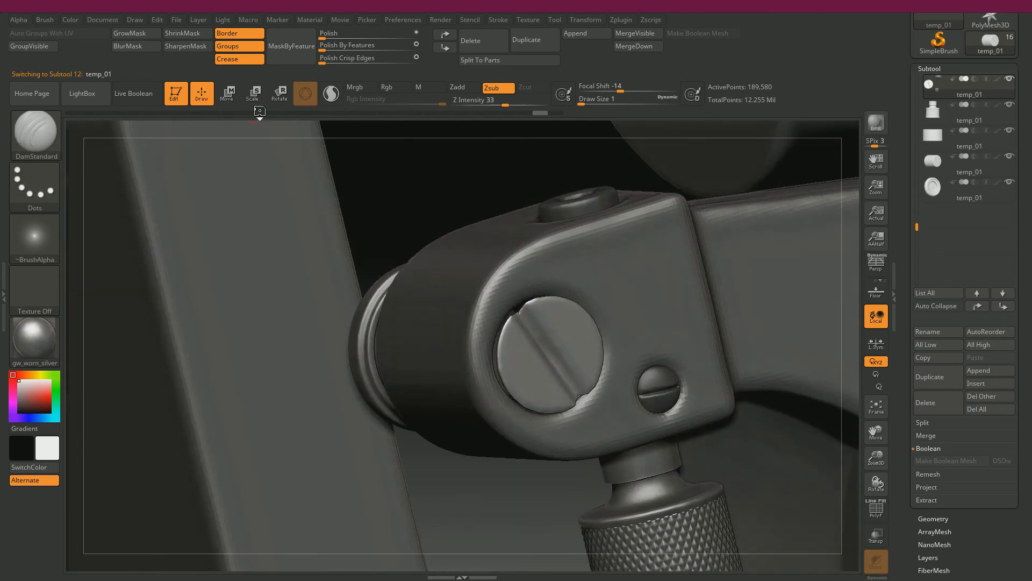
left_click(237, 96)
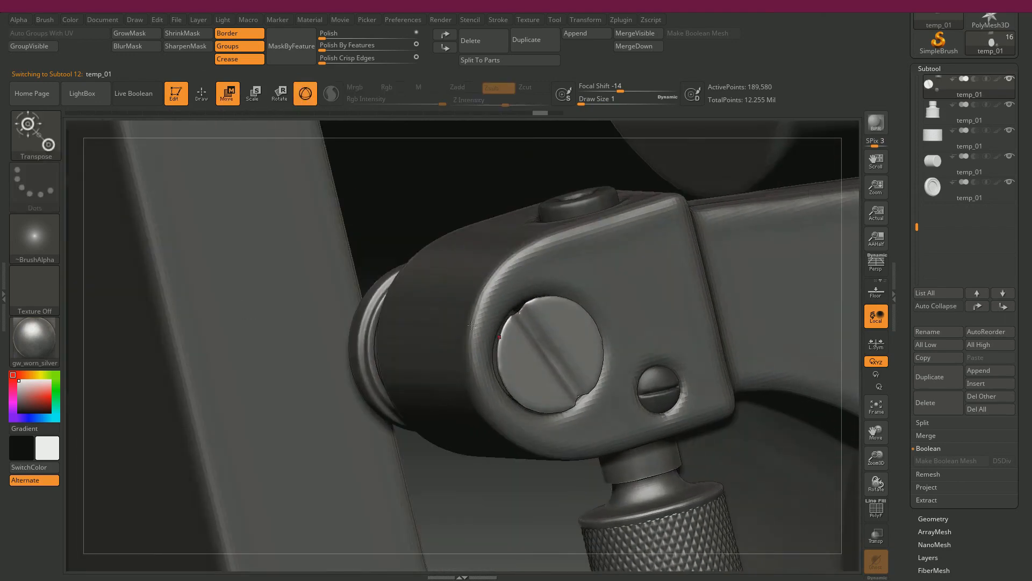
left_click_drag(410, 194, 499, 257)
key("f")
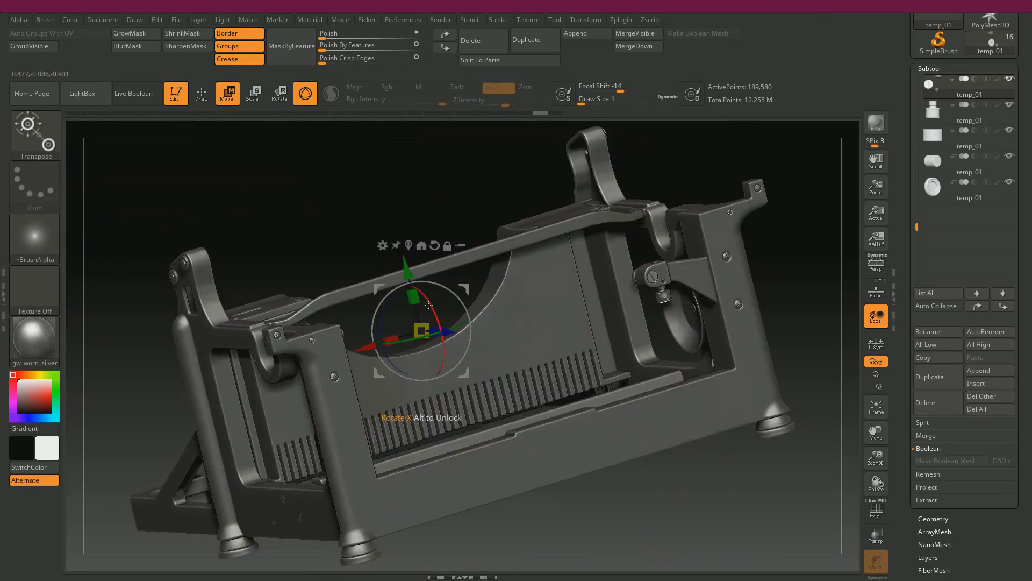
left_click(408, 244)
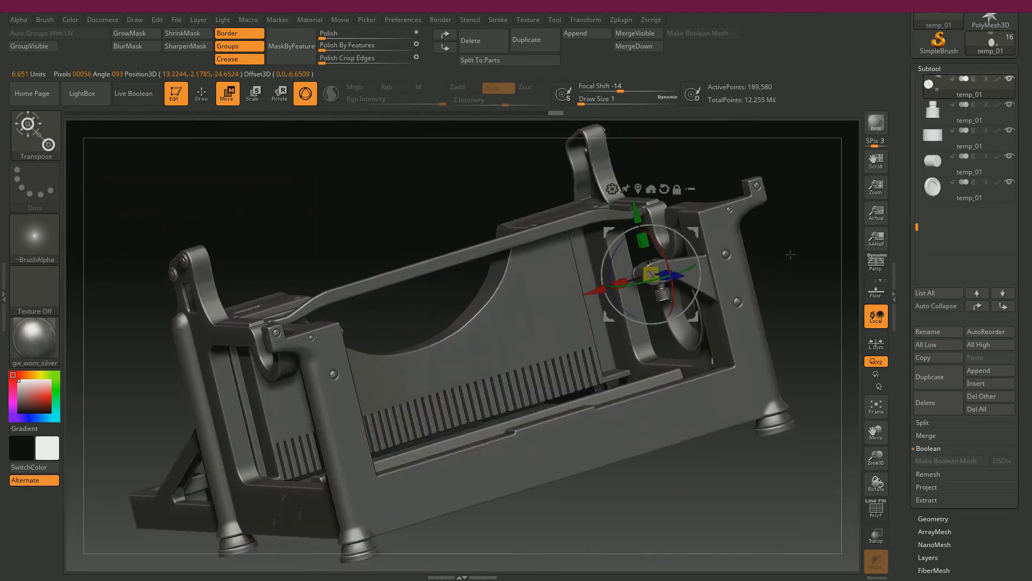
left_click_drag(792, 263, 790, 253, "alt")
key("f")
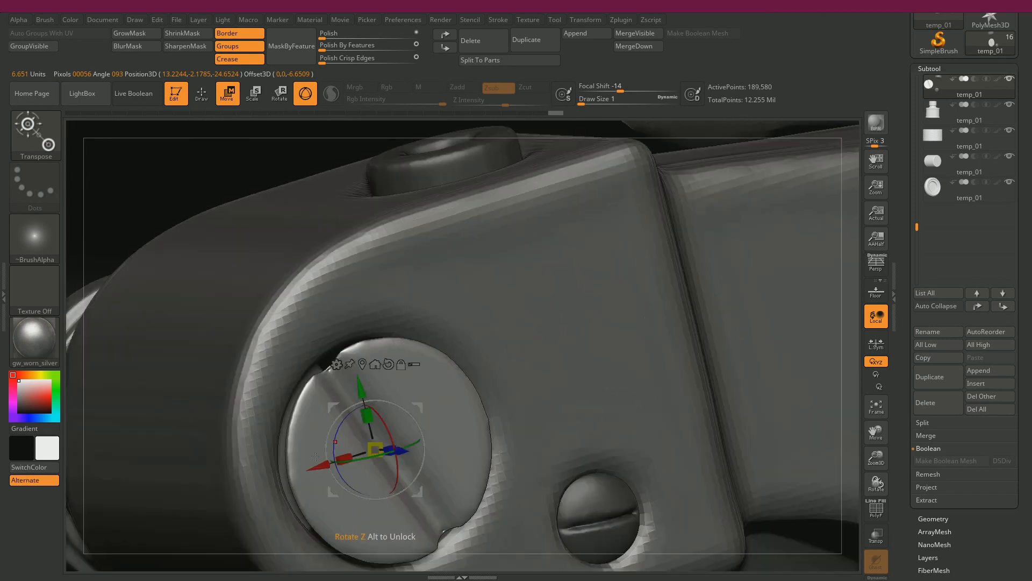
left_click_drag(196, 172, 234, 191)
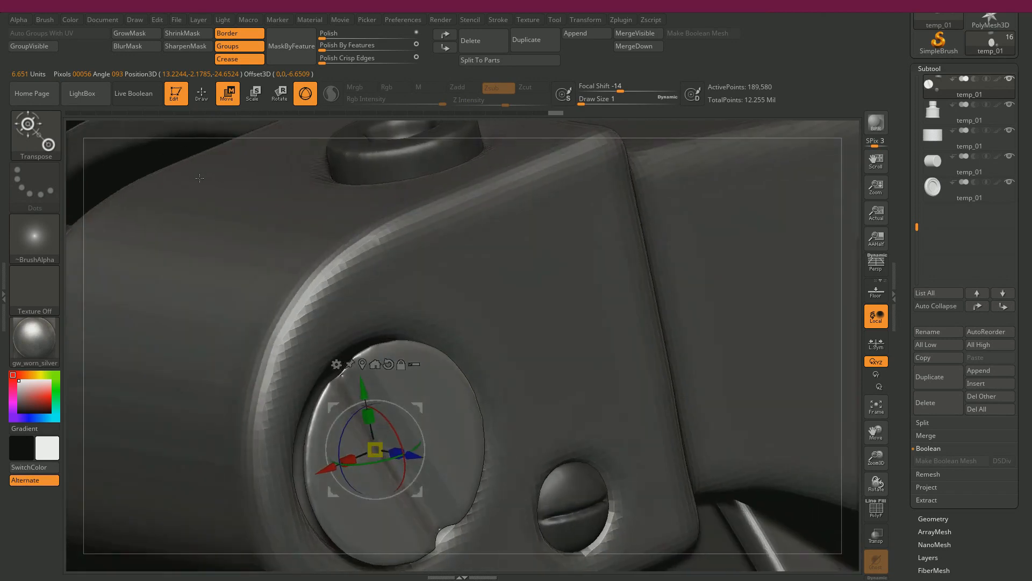
left_click_drag(419, 460, 370, 436)
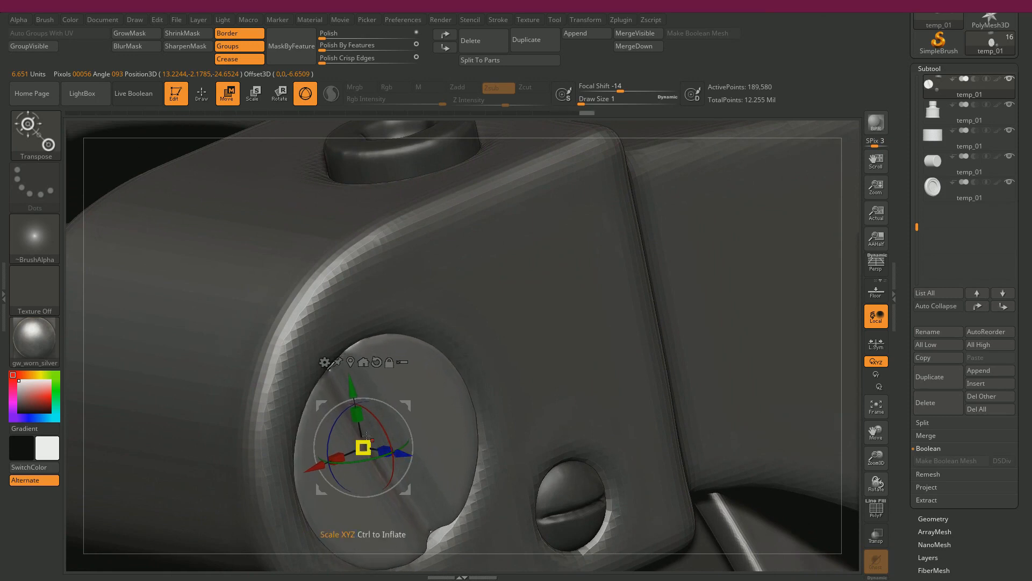
left_click_drag(108, 159, 103, 158)
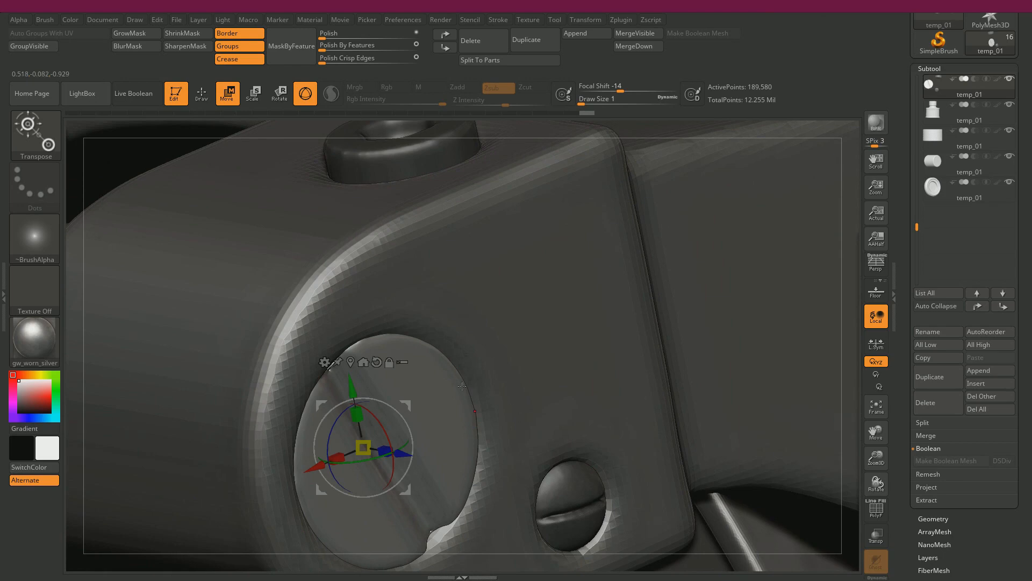
- Rotate the large slotted screw head about -84 degrees around its axis and check its seating in the hinge block
key("f")
left_click_drag(633, 172, 620, 484)
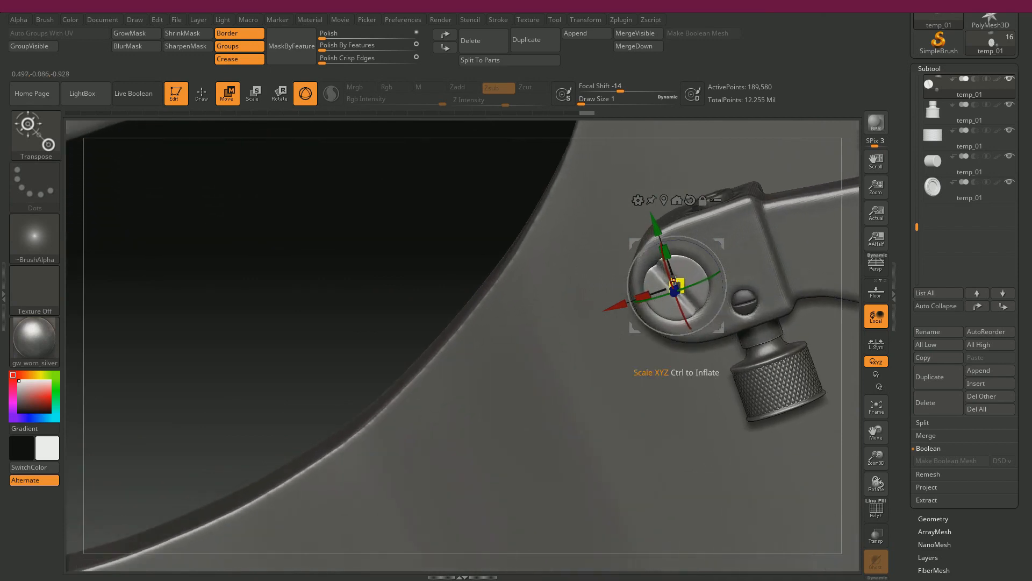
left_click_drag(678, 284, 678, 284)
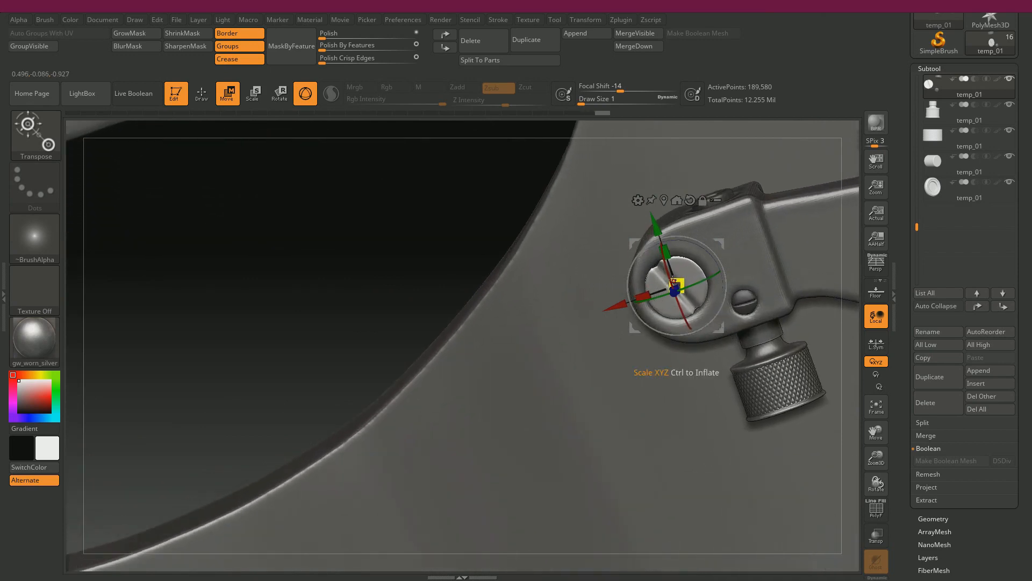
left_click_drag(686, 237, 745, 274)
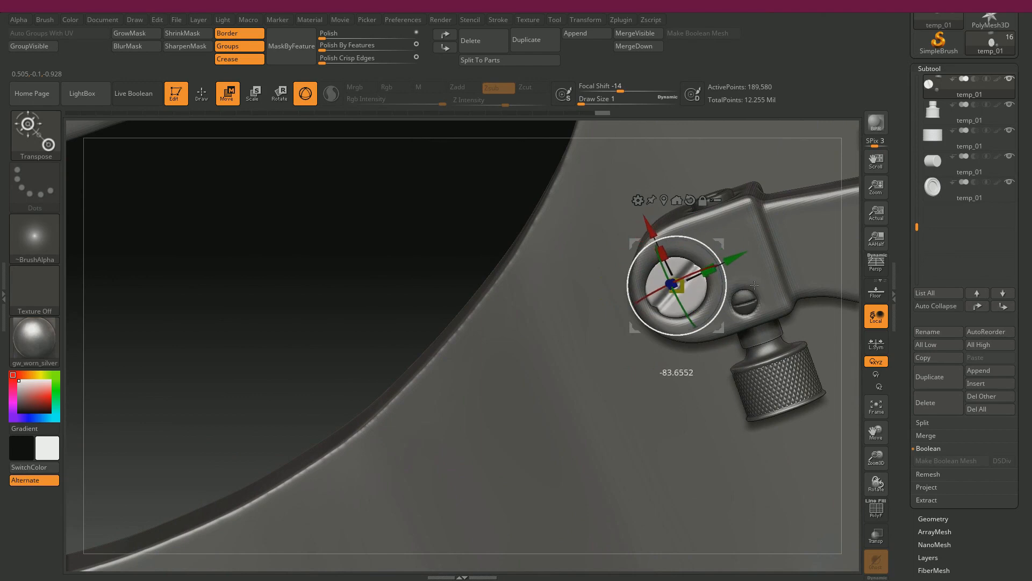
left_click_drag(355, 243, 385, 203)
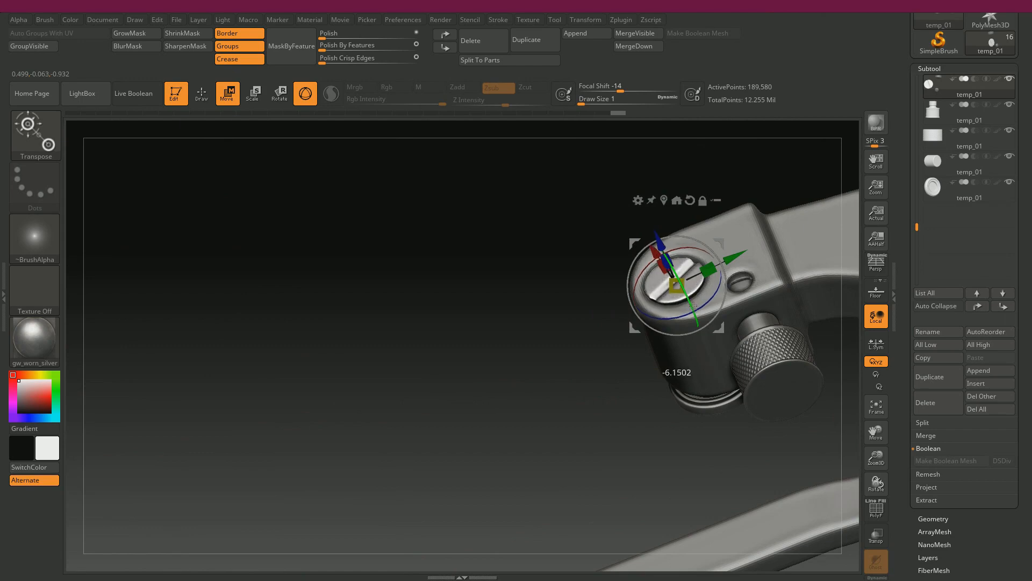
left_click_drag(504, 325, 507, 381)
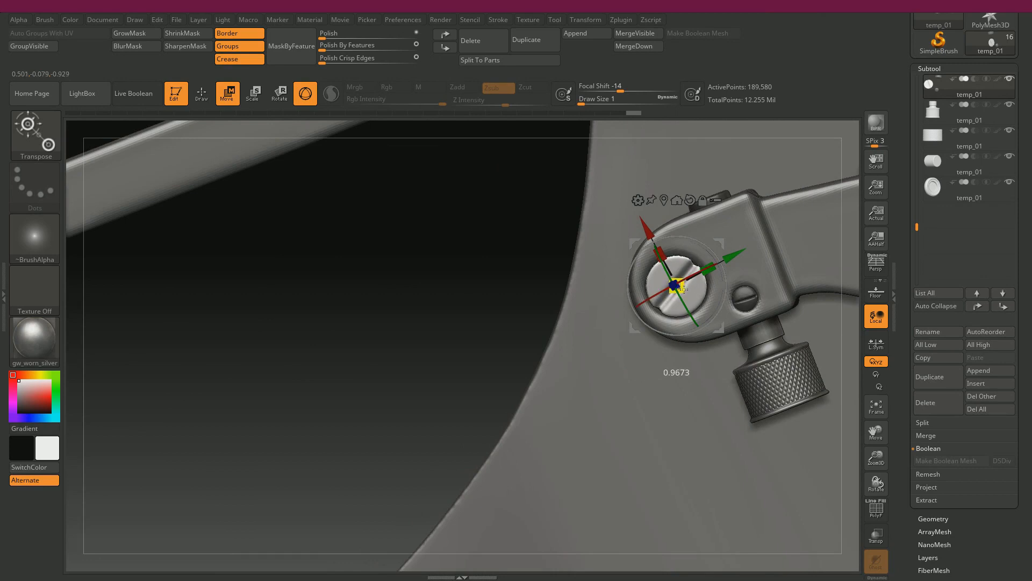
left_click_drag(437, 306, 407, 249)
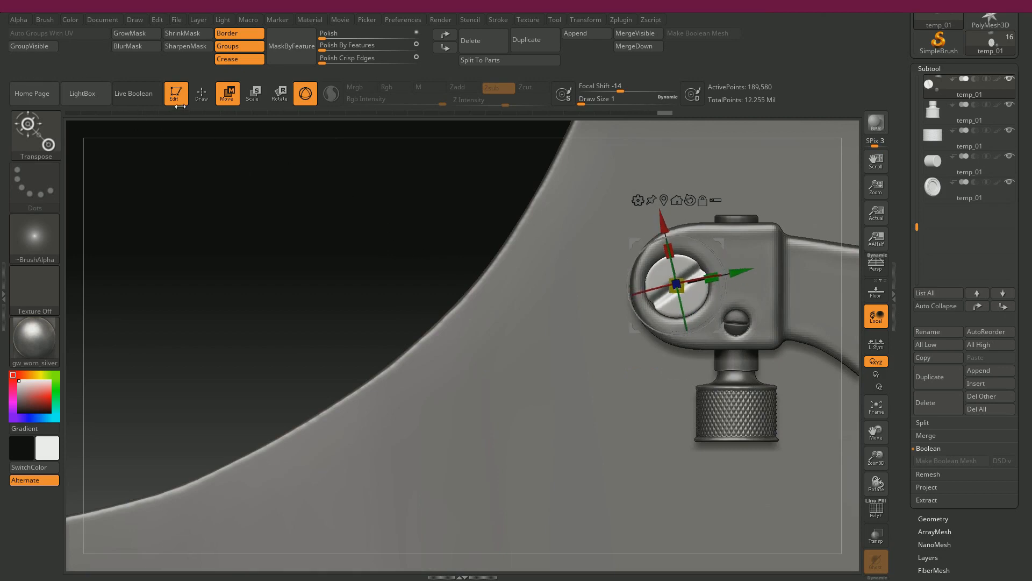
key("q")
left_click_drag(315, 247, 248, 125, "alt")
- Switch to Maya, add the transferred ring to the Zbrush display layer and turn off isolation to show the rest of the model
left_click_drag(447, 182, 498, 152)
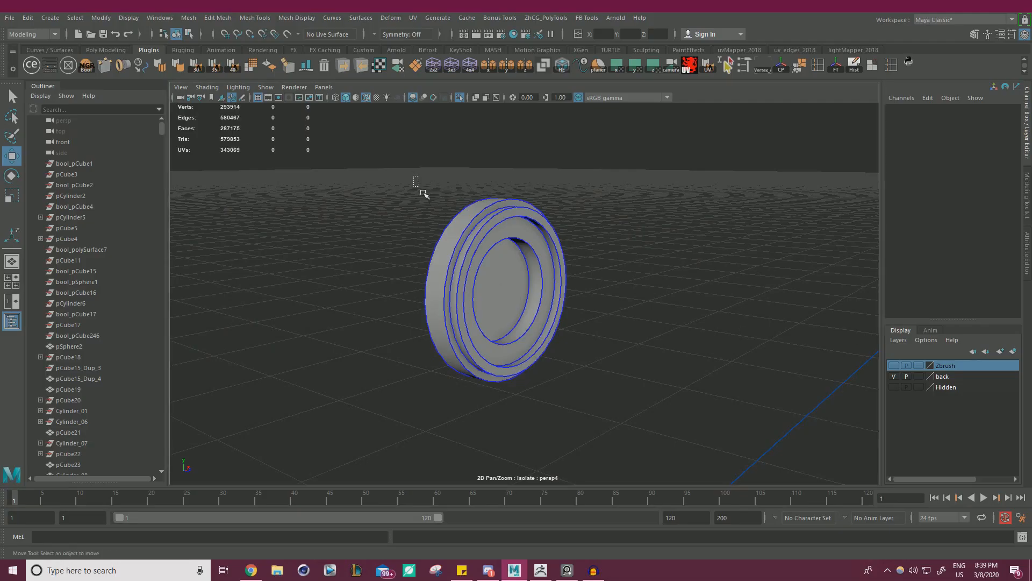
left_click(500, 253)
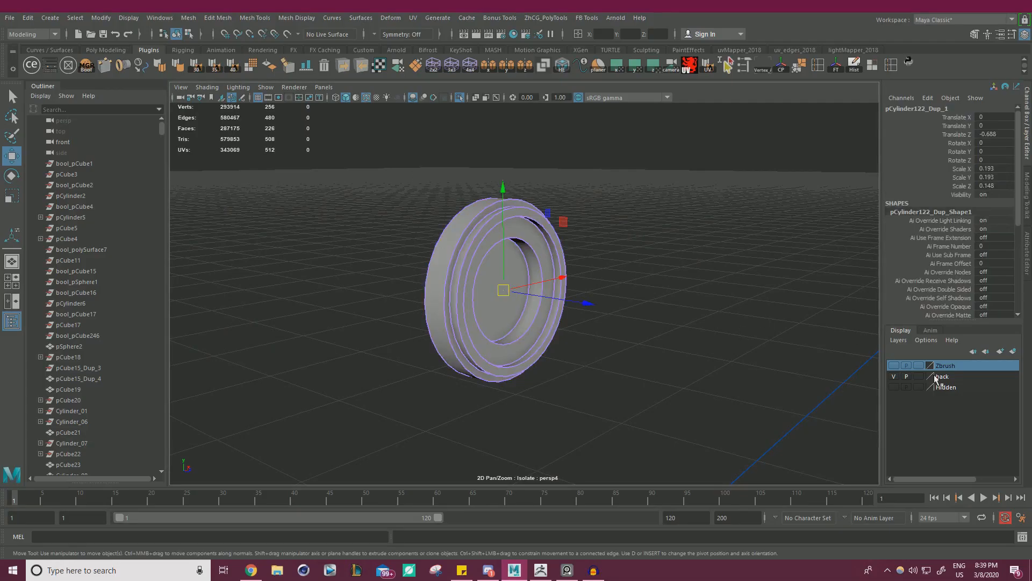
right_click(941, 368)
left_click(948, 389)
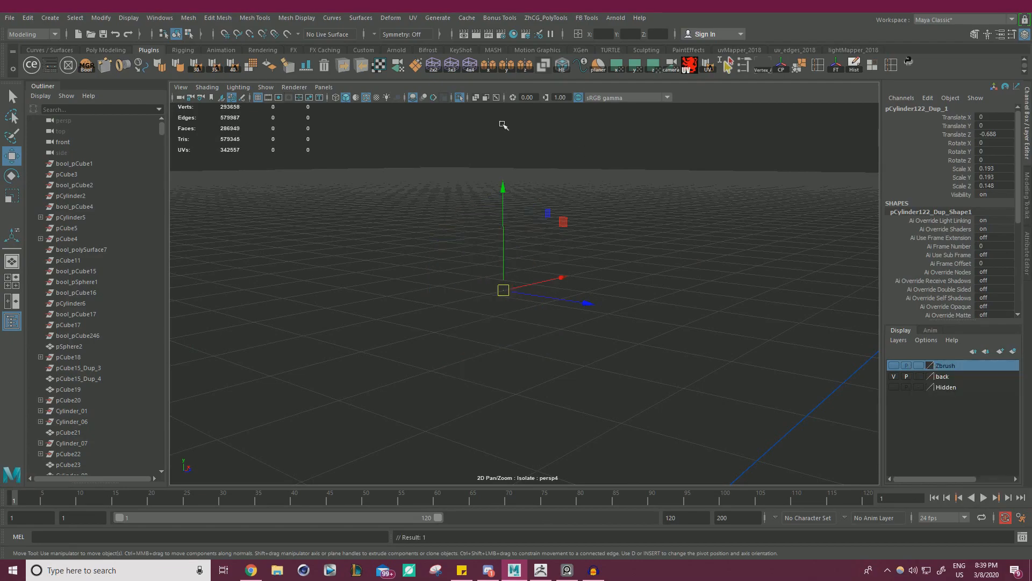
left_click(459, 98)
- Select the ring of small balls around the centre of the wheel hub
right_click_drag(563, 239, 457, 253, "alt")
left_click_drag(457, 253, 420, 274, "alt")
right_click_drag(419, 275, 462, 284, "alt")
left_click(441, 297)
left_click_drag(420, 285, 573, 268, "alt")
left_click(338, 255)
left_click(572, 266)
left_click_drag(690, 294, 559, 291, "alt")
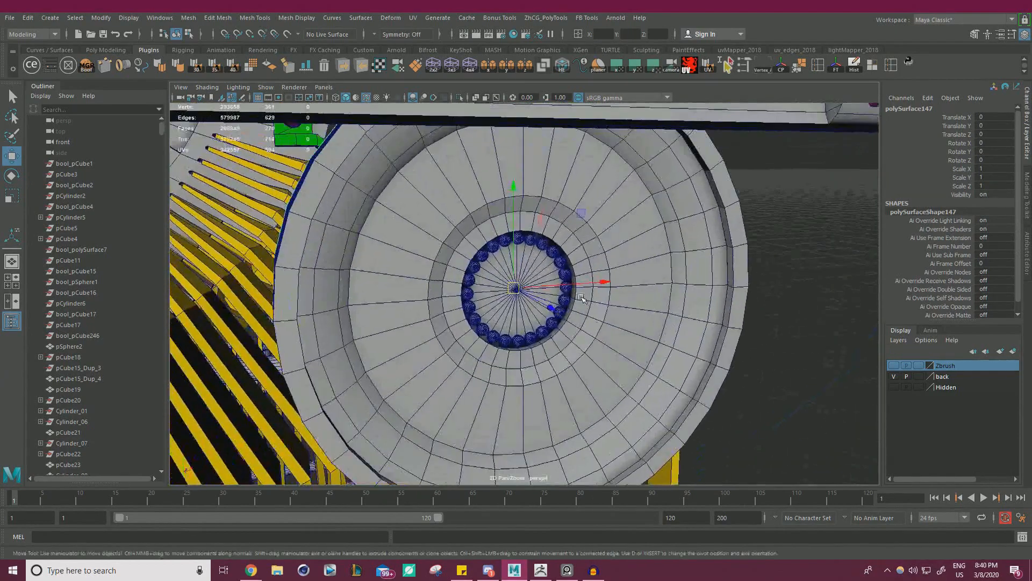
left_click(550, 250)
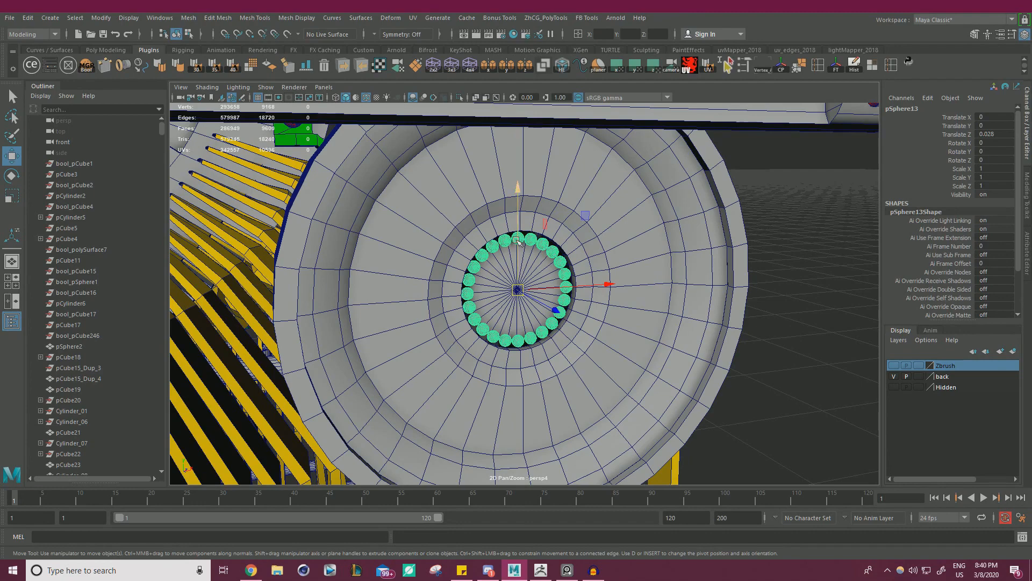
- Select the faces of every other ball in the hub's ring, twelve in all, and extract them from the ring mesh
scroll(426, 257, "up", 5)
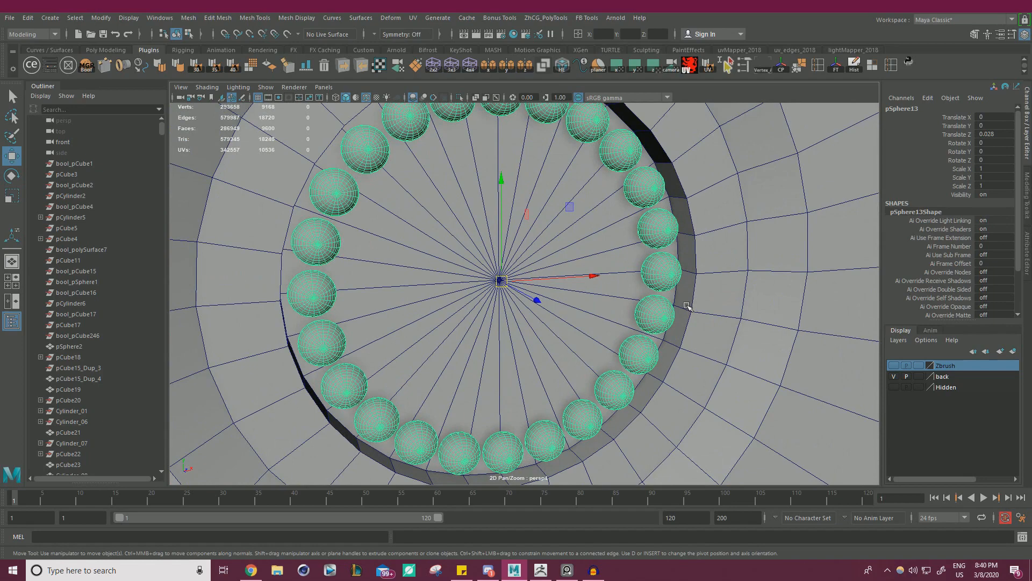
left_click_drag(608, 244, 493, 242, "alt")
key("f")
scroll(493, 242, "up", 2)
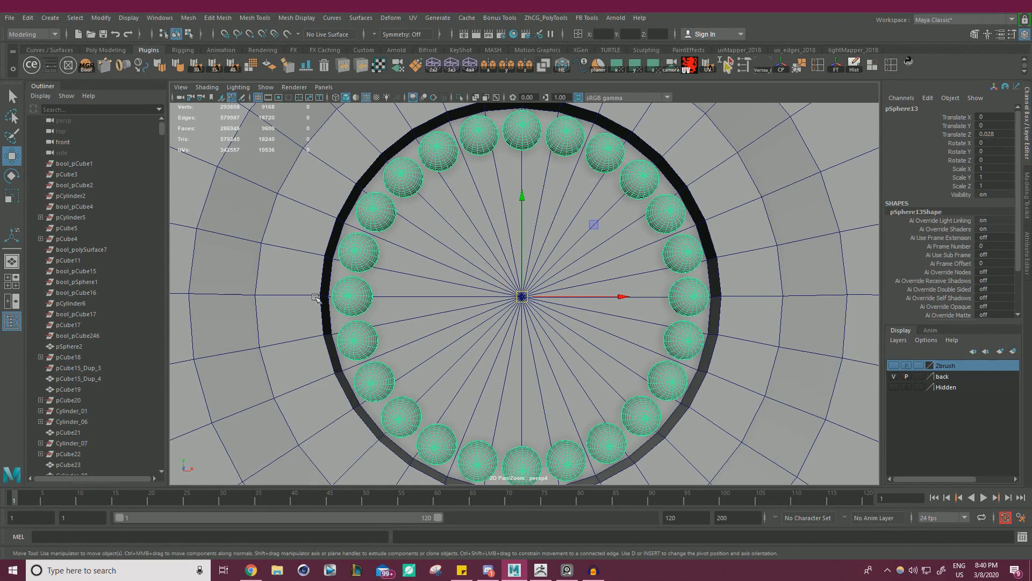
right_click_drag(364, 248, 362, 281)
double_click(351, 303)
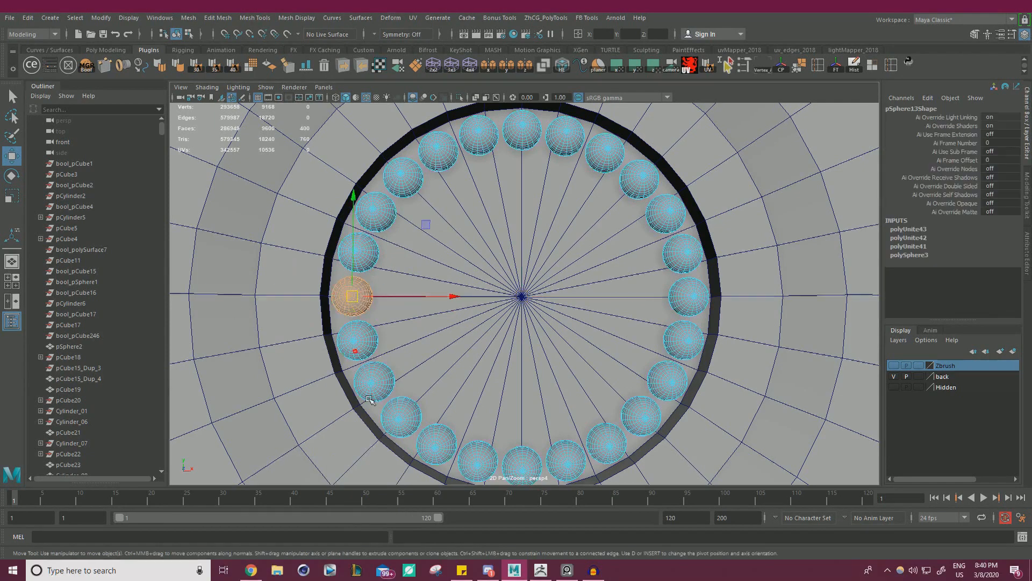
double_click(375, 382, "shift")
double_click(436, 445, "shift")
double_click(522, 462, "shift")
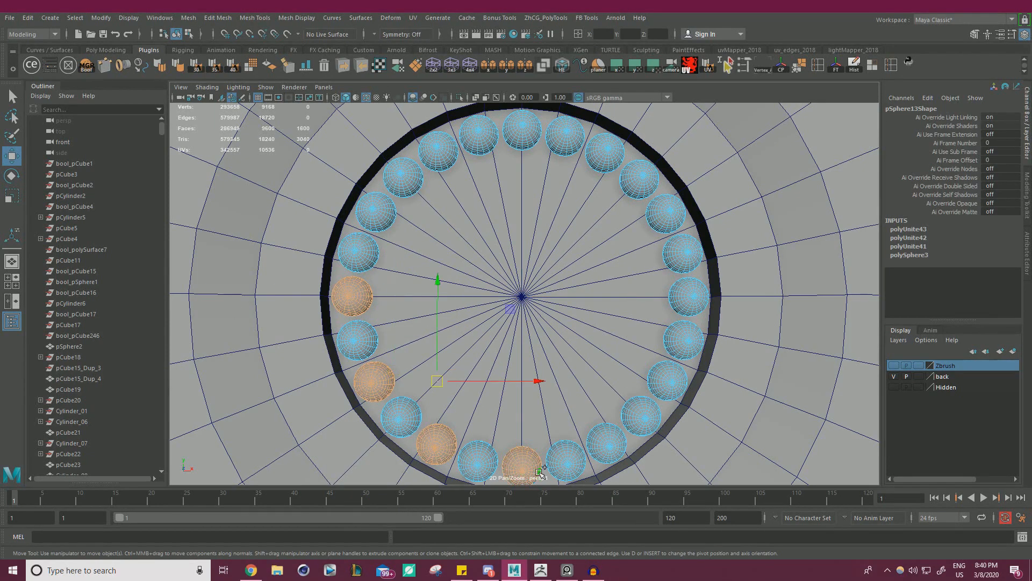
double_click(608, 450, "shift")
double_click(668, 382, "shift")
double_click(688, 296, "shift")
double_click(665, 211, "shift")
double_click(606, 149, "shift")
double_click(525, 129, "shift")
double_click(445, 146, "shift")
double_click(380, 204, "shift")
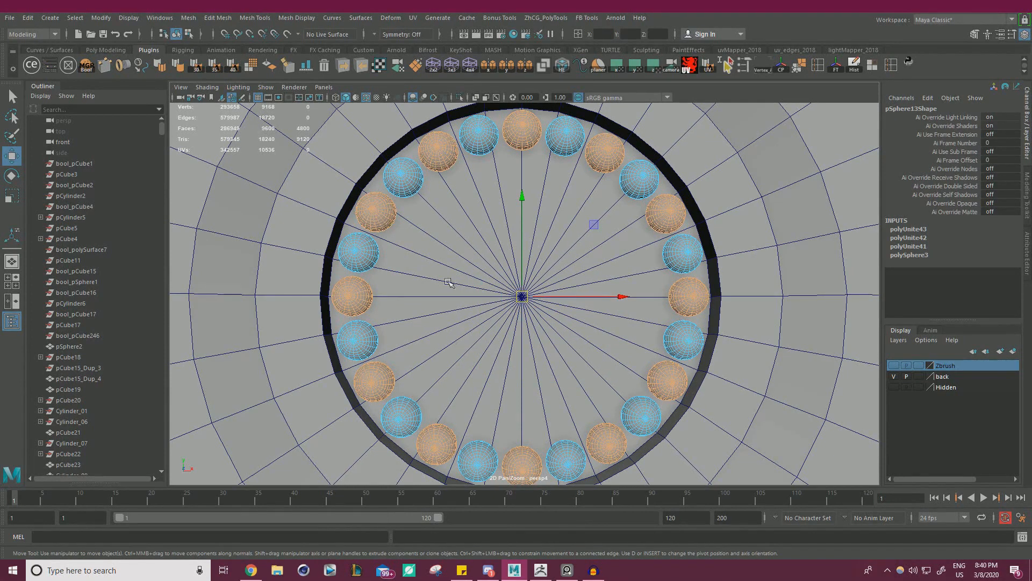
right_click_drag(445, 268, 438, 442, "shift")
right_click_drag(375, 211, 408, 196)
left_click(386, 225)
left_click(359, 253)
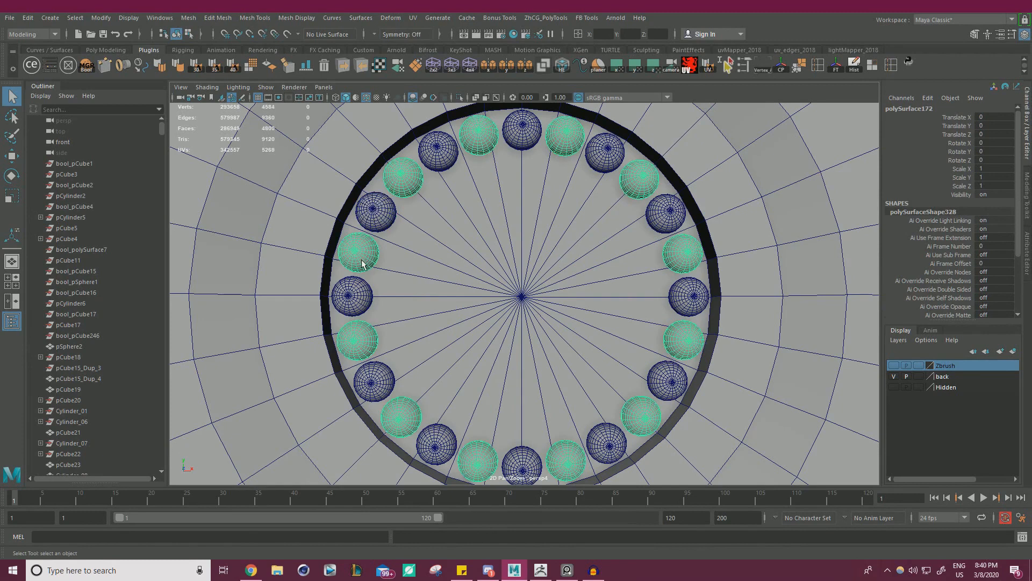
- Combine the twelve extracted balls around the hub into one object
left_click(385, 206)
left_click(437, 149, "shift")
left_click(521, 129, "shift")
left_click(605, 150, "shift")
left_click(666, 212, "shift")
left_click(690, 301, "shift")
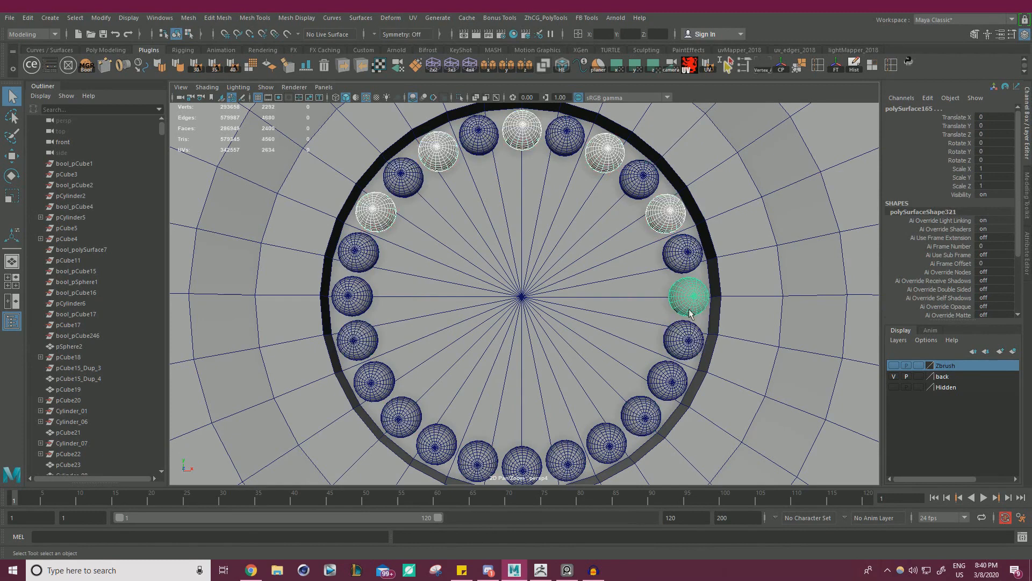
left_click(667, 380, "shift")
left_click(606, 443, "shift")
left_click(521, 463, "shift")
left_click(436, 445, "shift")
left_click(375, 388, "shift")
left_click(358, 299, "shift")
right_click_drag(385, 269, 377, 384, "shift")
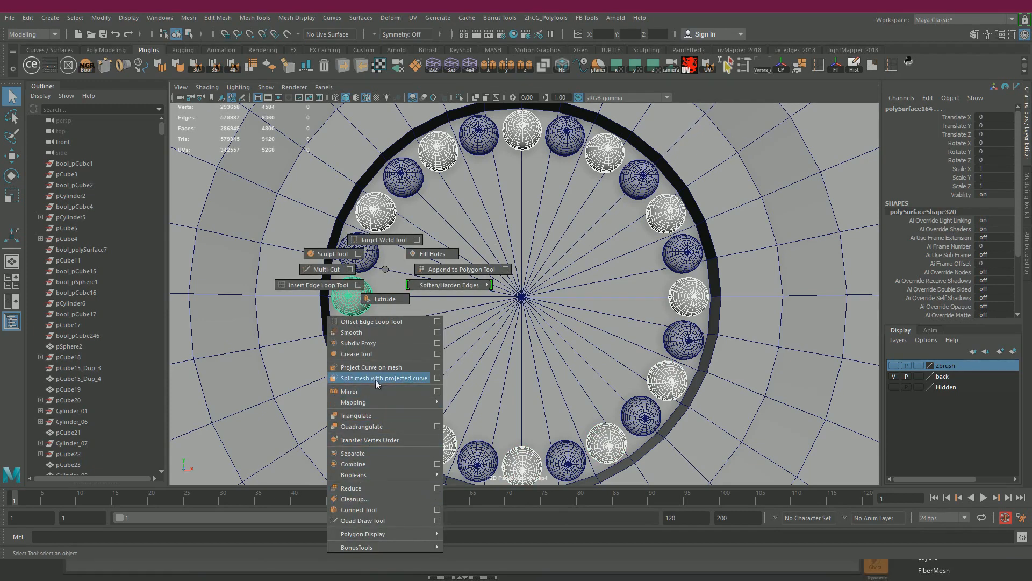
left_click(365, 463)
- Export the remaining alternate balls as an OBJ to C:\temp meshes with MoP's Multi OBJ Tools
key("w")
left_click(400, 185)
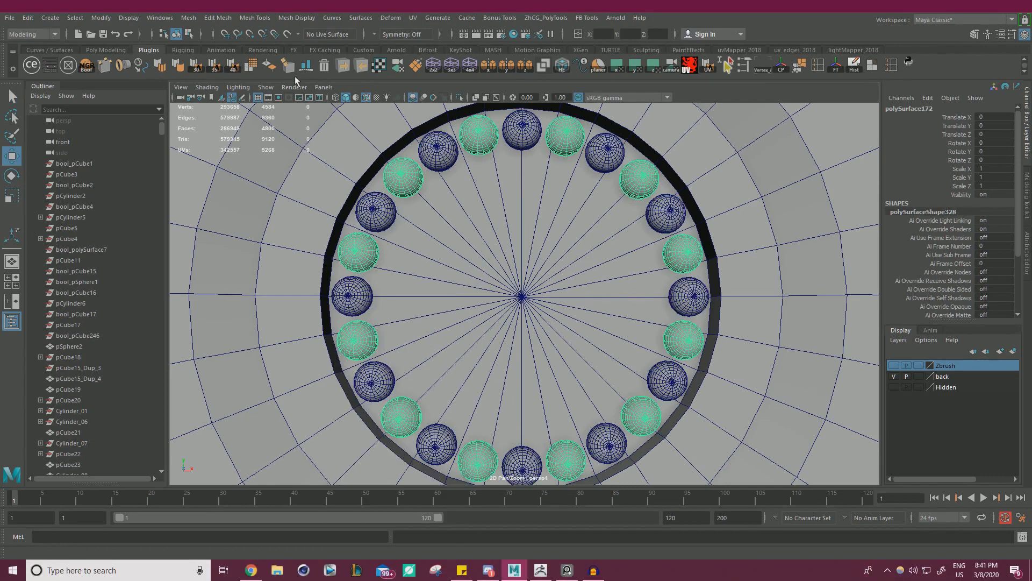
left_click(343, 66)
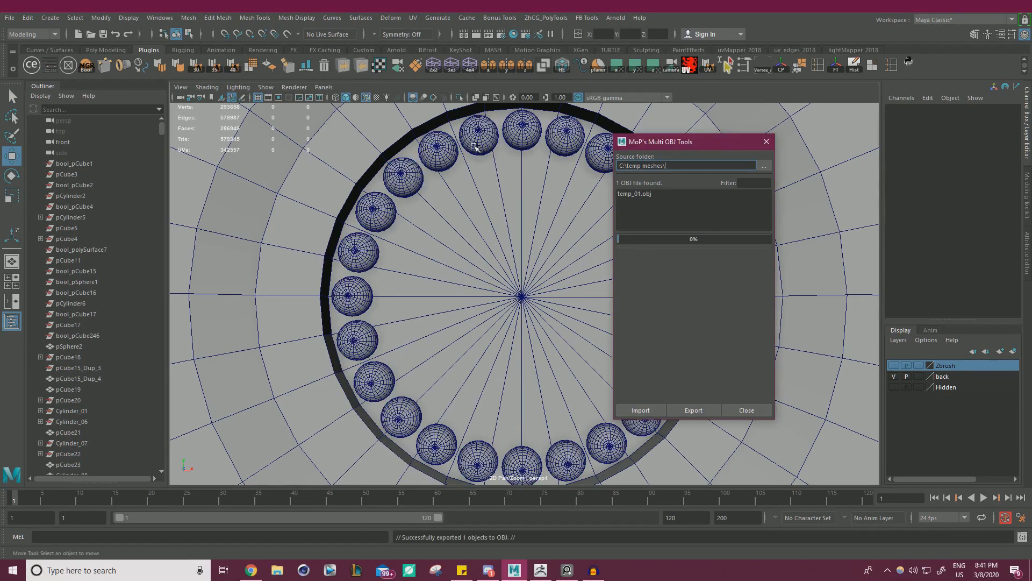
- Switch to ZBrush, append a PolyMesh3D star after the last subtool and import the exported balls' OBJ into it
left_click(541, 569)
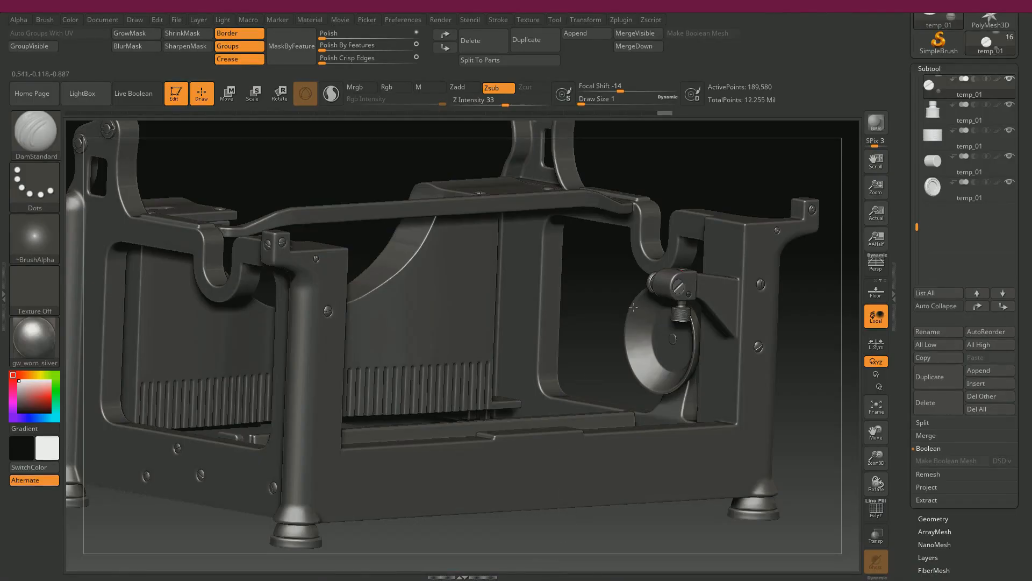
left_click(937, 199)
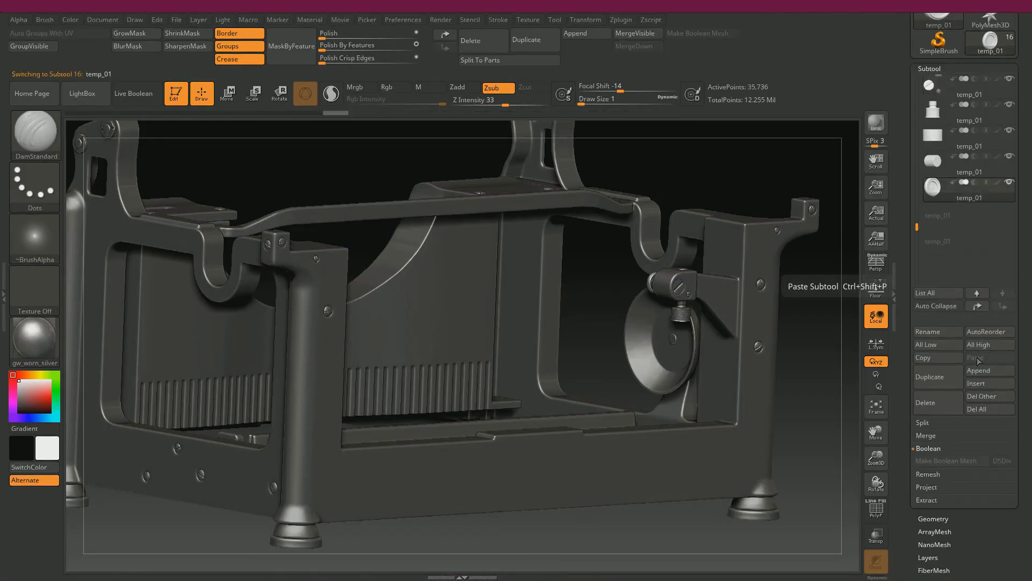
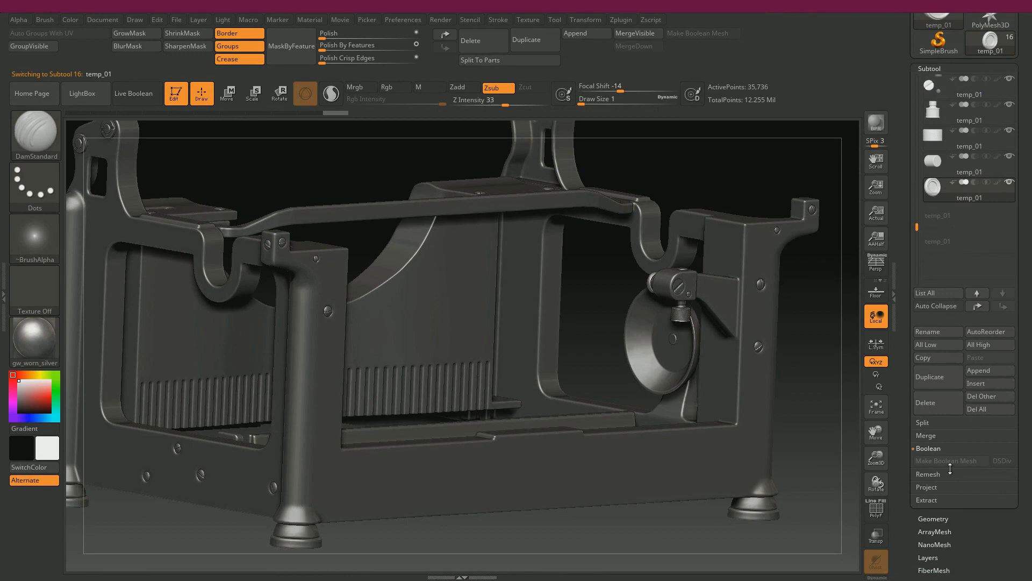
left_click(992, 371)
left_click(755, 372)
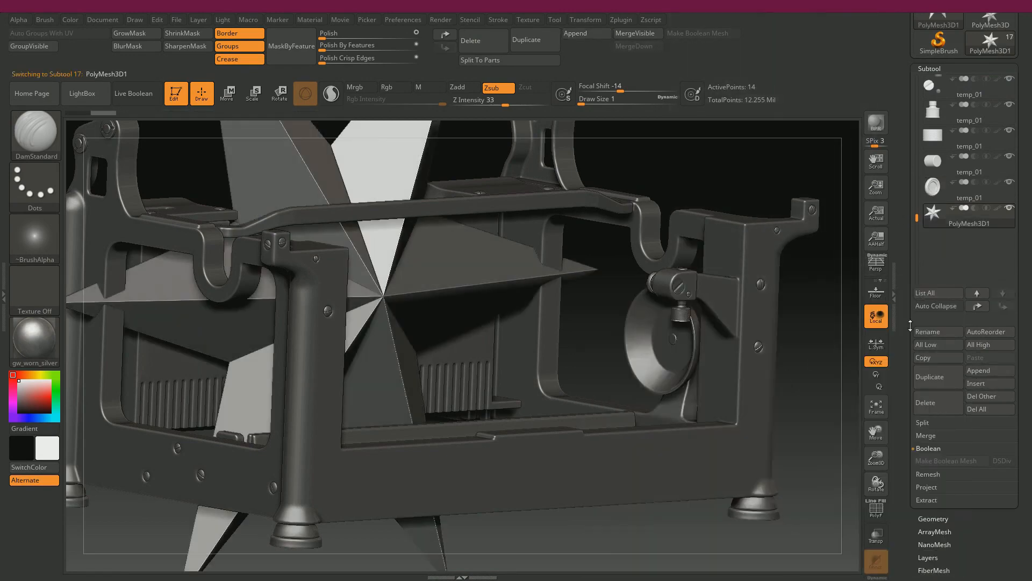
scroll(954, 387, "down", 10)
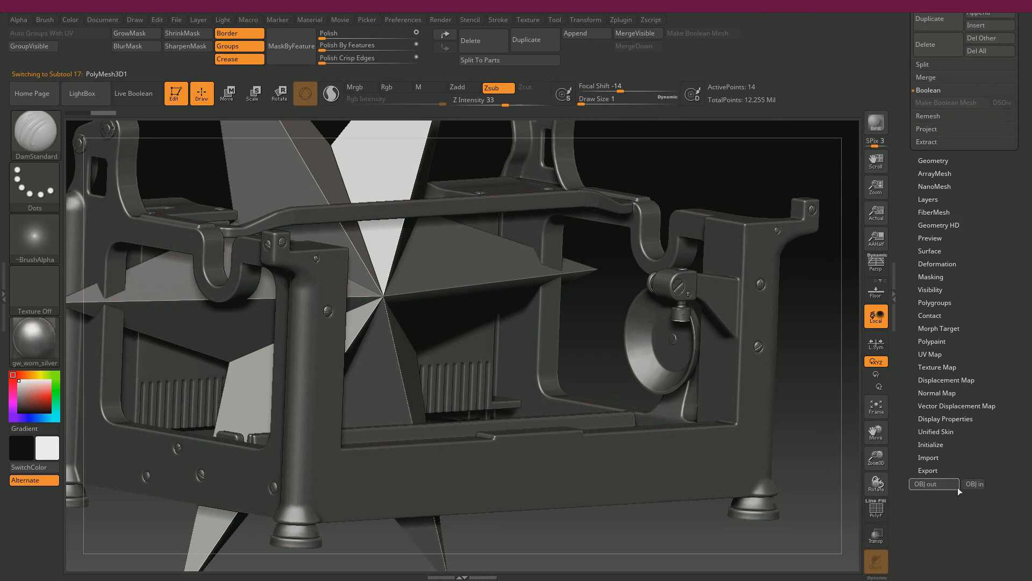
left_click(973, 484)
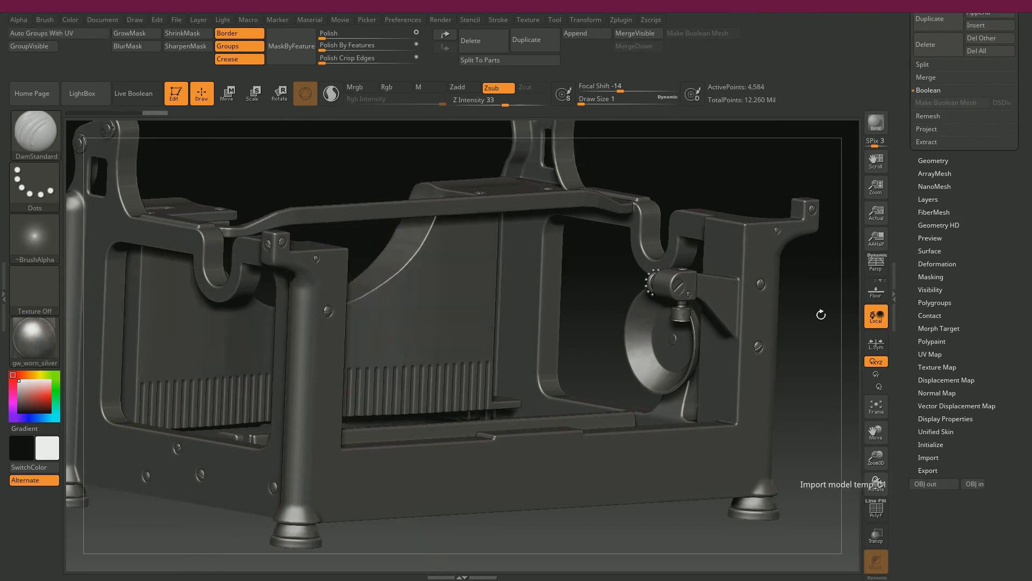
- Display polyframes and assign polygroups to the imported balls from their UVs
left_click_drag(821, 290, 822, 319)
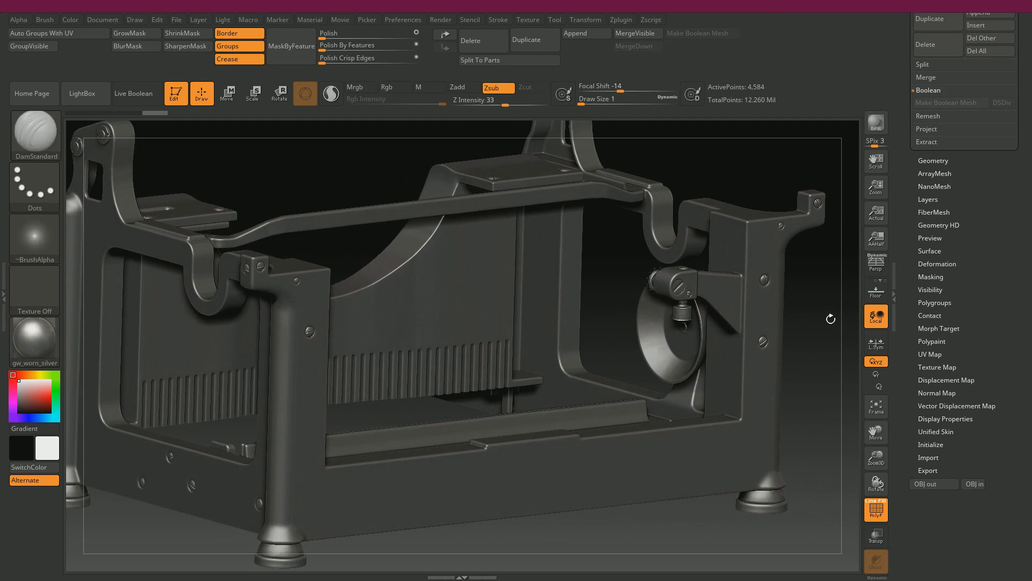
left_click_drag(828, 315, 822, 309)
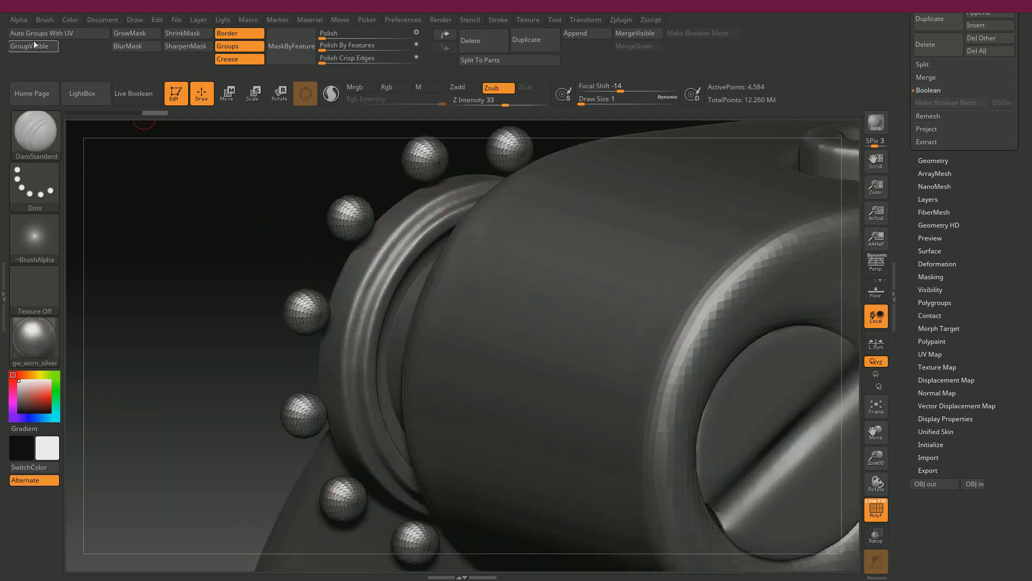
left_click(34, 46)
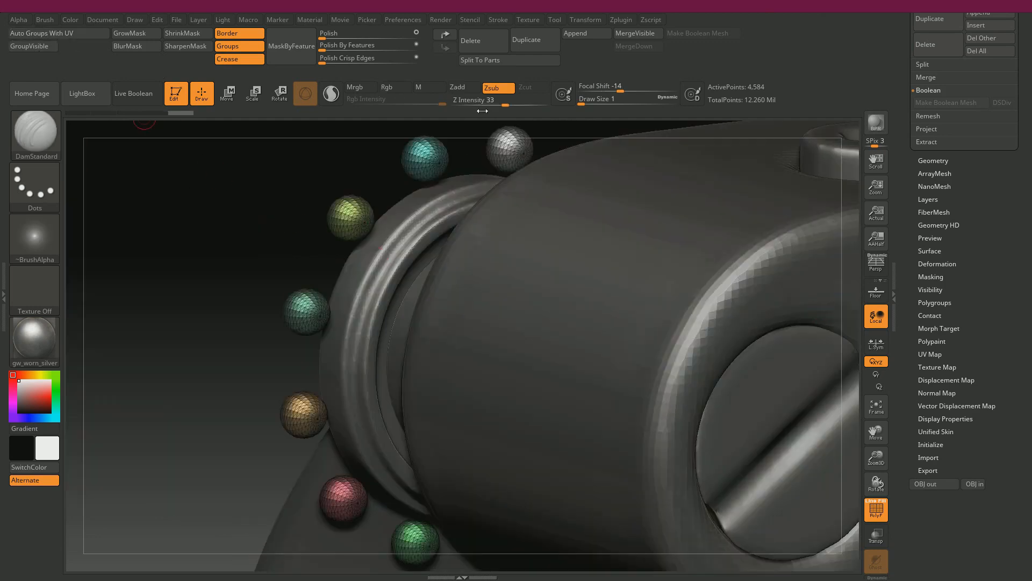
- DynaMesh the balls at resolution 4096, hide the polyframes, subdivide them once and delete the lower subdivision level
left_click(921, 160)
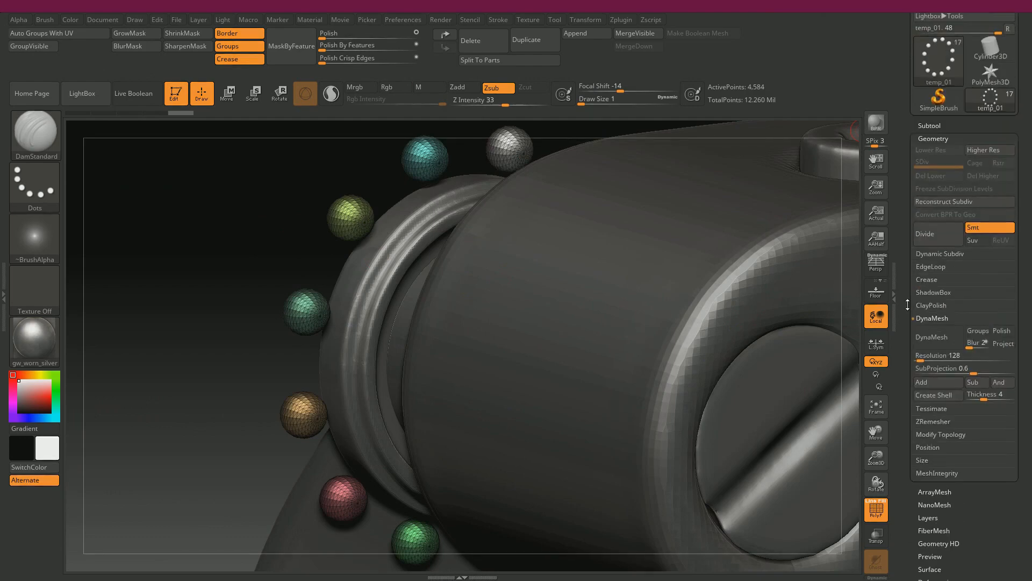
left_click_drag(921, 359, 1014, 357)
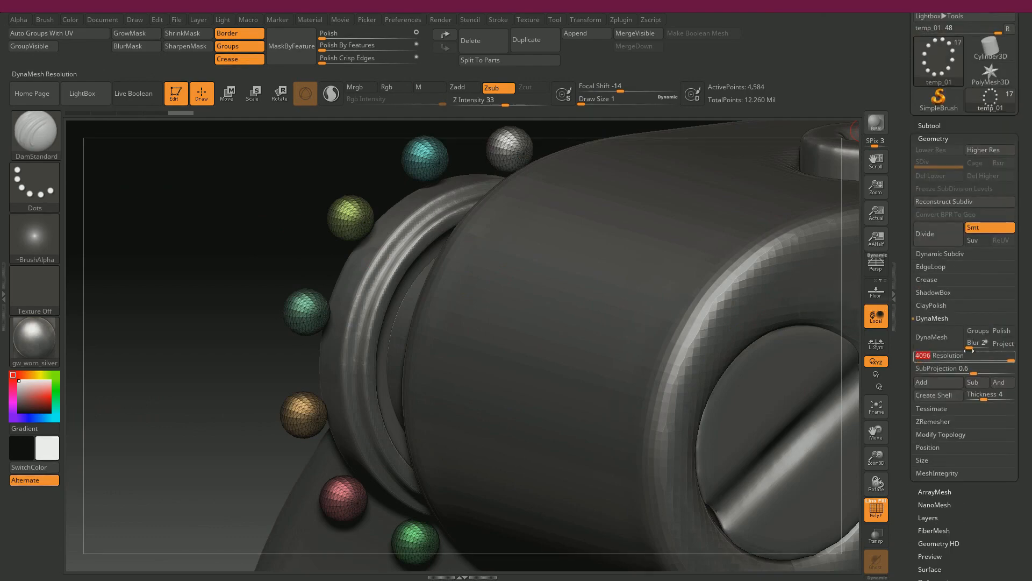
left_click(937, 337)
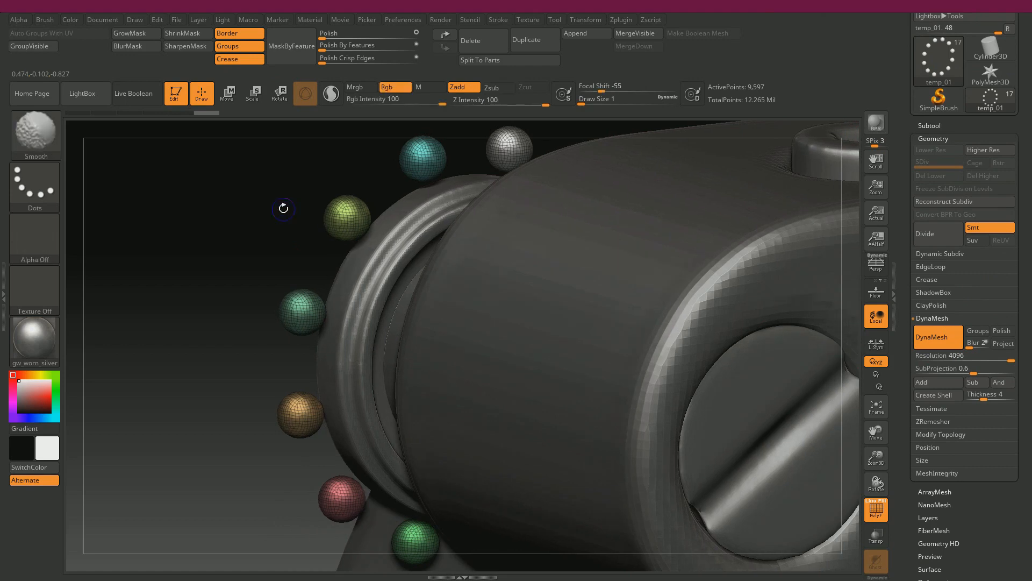
key("shift+f")
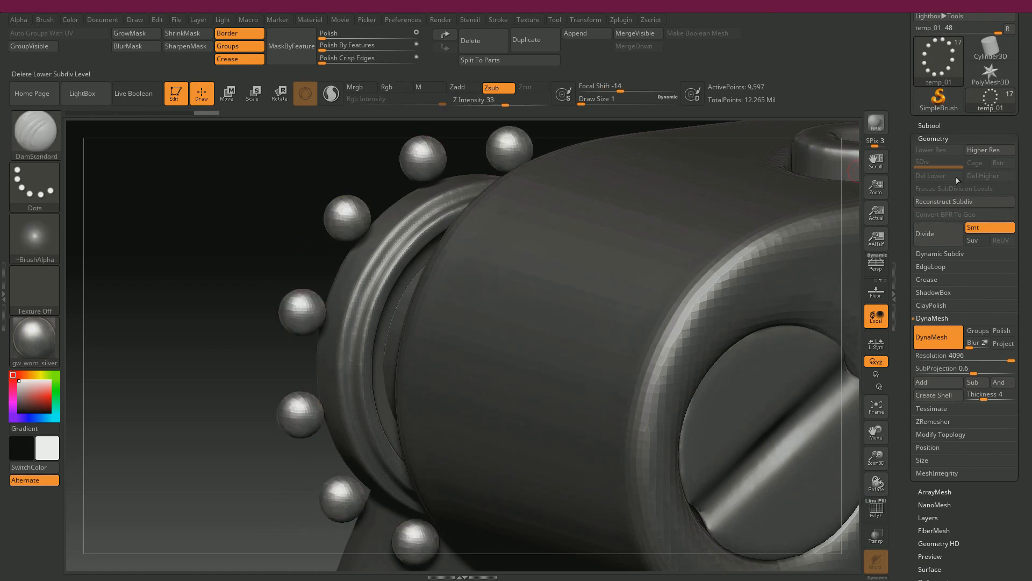
left_click(925, 233)
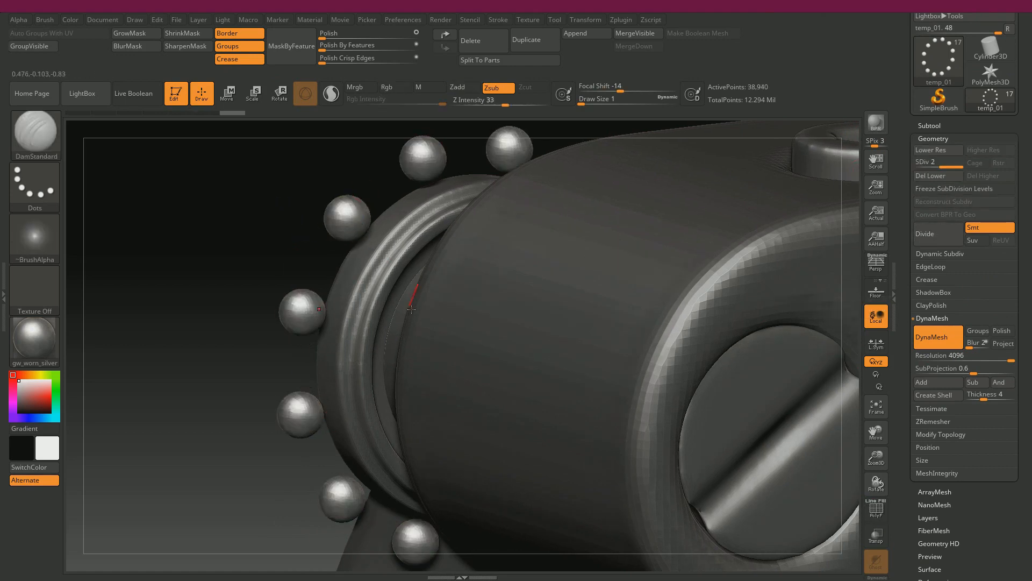
left_click(936, 177)
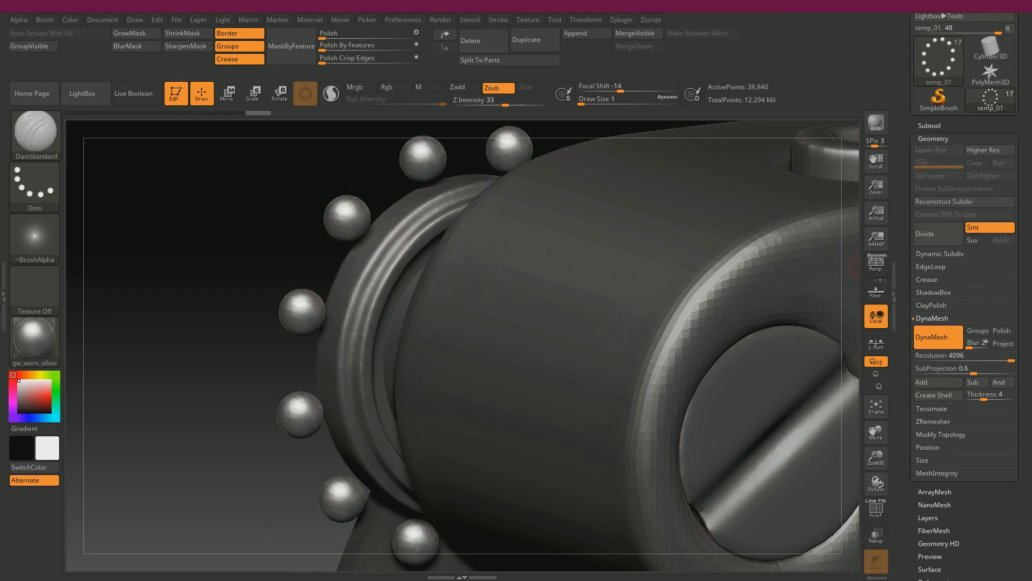
- Switch to Maya, select the exported alternate balls and add them to the Zbrush display layer
key("alt+Tab")
left_click(418, 180)
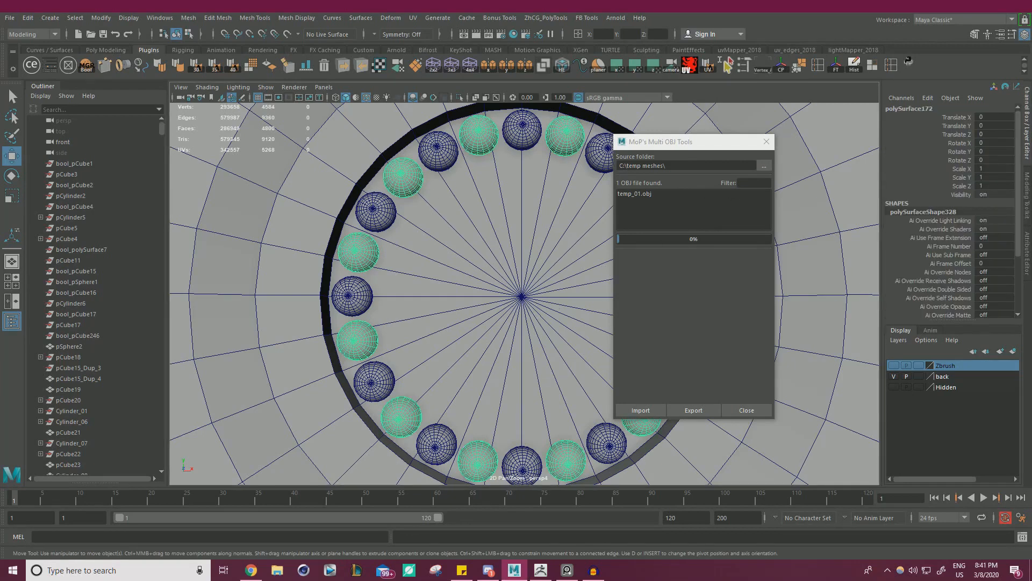
key("alt+Tab")
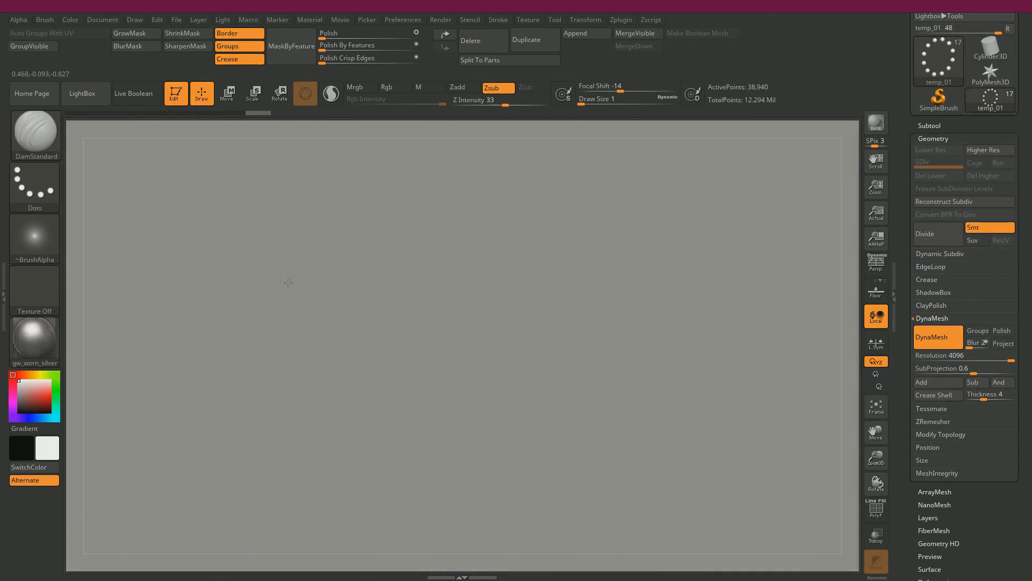
right_click_drag(288, 283, 672, 215)
right_click_drag(785, 247, 714, 245)
key("alt+Tab")
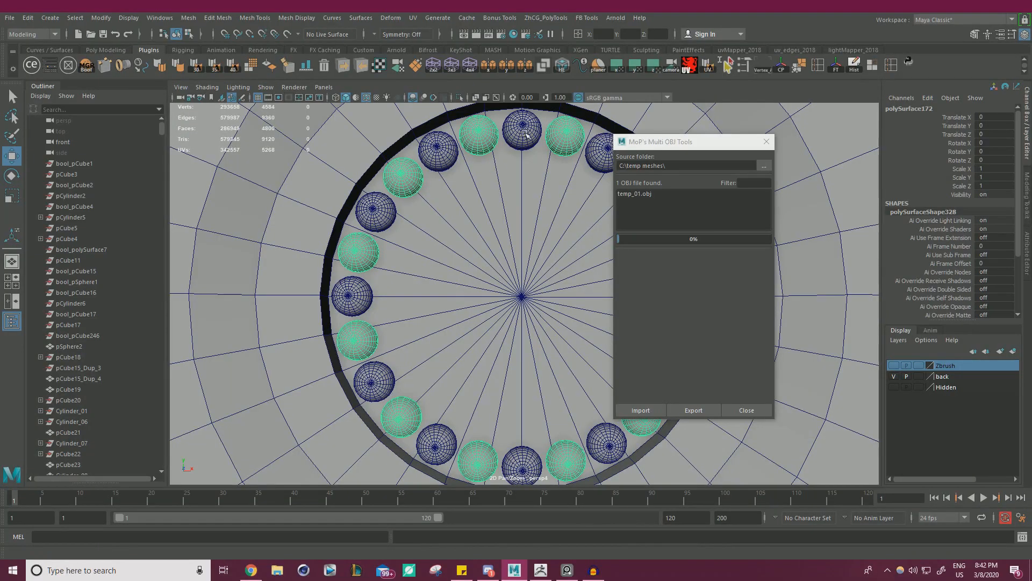
right_click(947, 369)
left_click(955, 393)
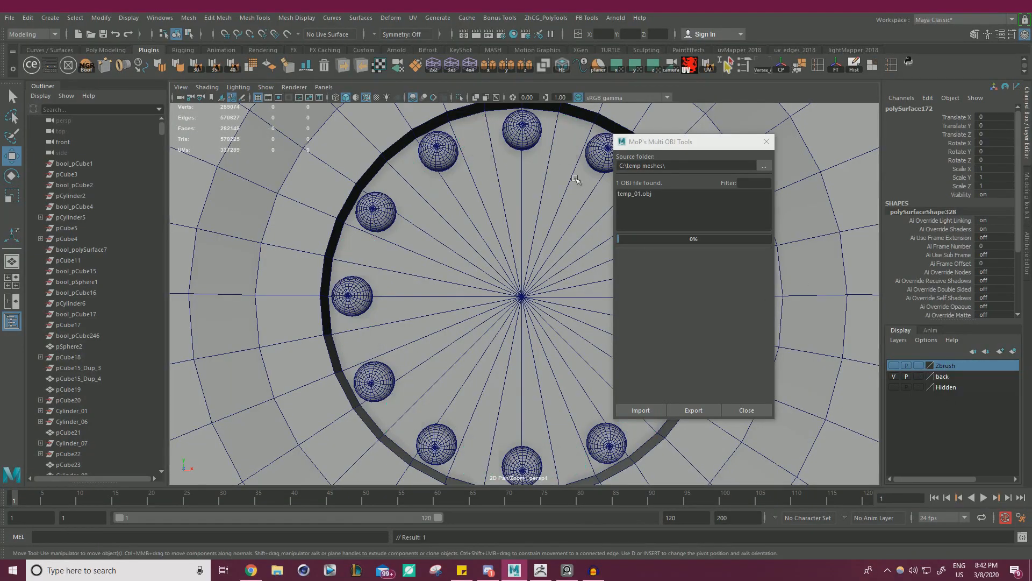
- Export the combined second set of balls as an OBJ with MoP's Multi OBJ Tools and close the tool
left_click(525, 138)
scroll(452, 268, "down", 3)
middle_click_drag(451, 267, 400, 251, "alt")
left_click_drag(400, 253, 466, 278, "alt")
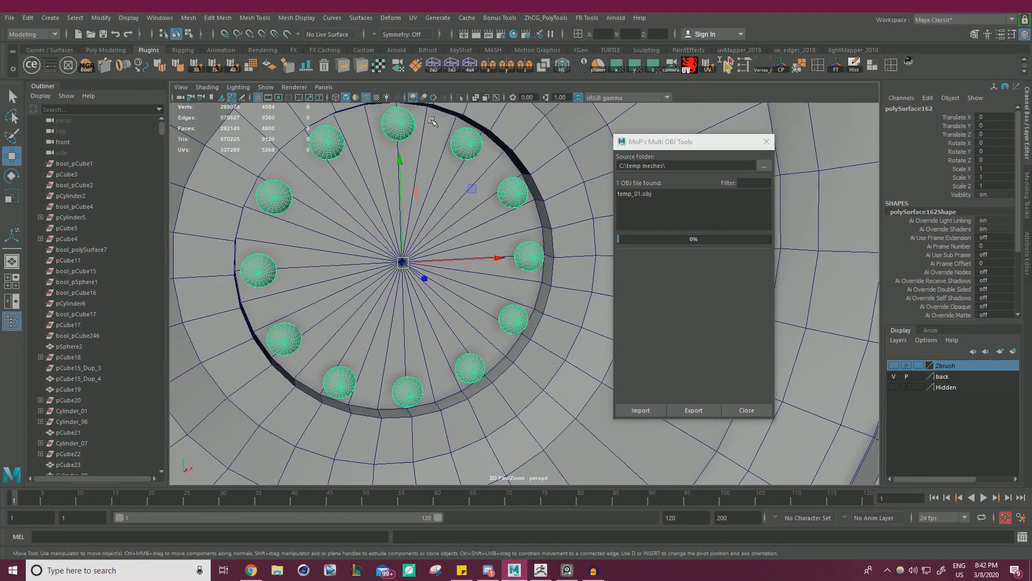
left_click(767, 142)
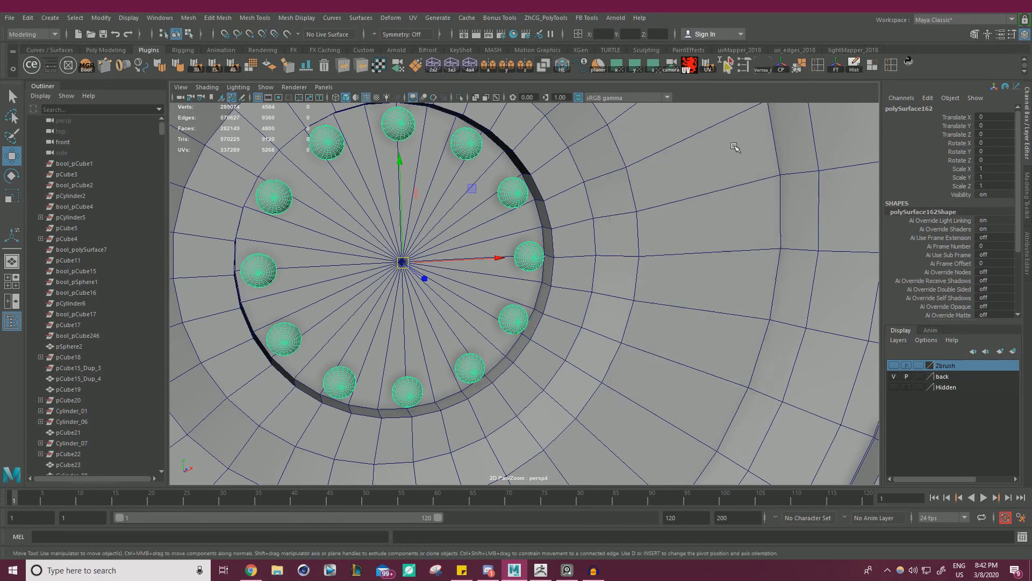
left_click(345, 68)
left_click(766, 142)
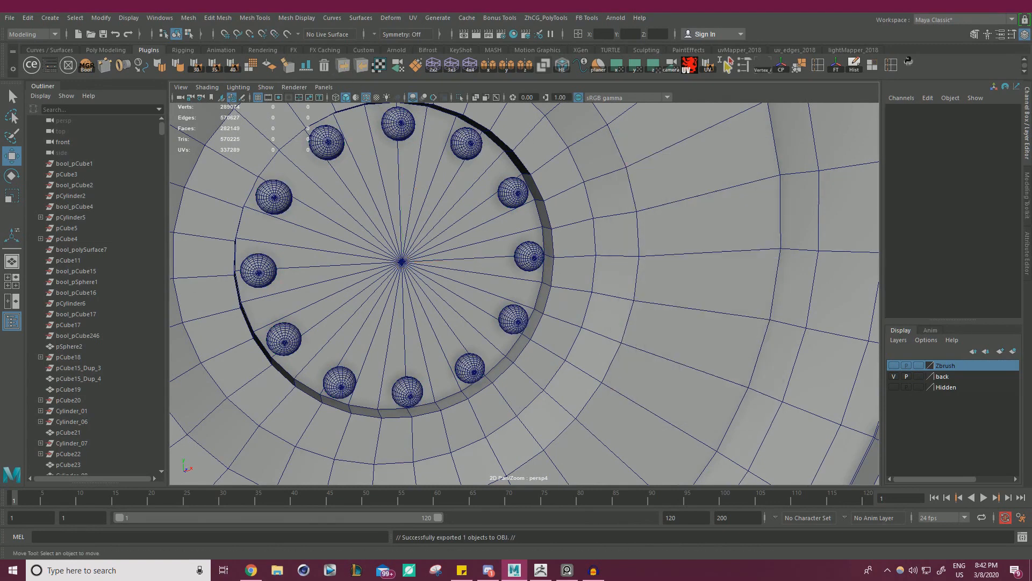
- Switch to ZBrush, duplicate the finished balls' subtool and import the second ball set's OBJ into the copy
key("alt+Tab")
left_click(928, 127)
left_click(950, 430)
scroll(914, 458, "down", 10)
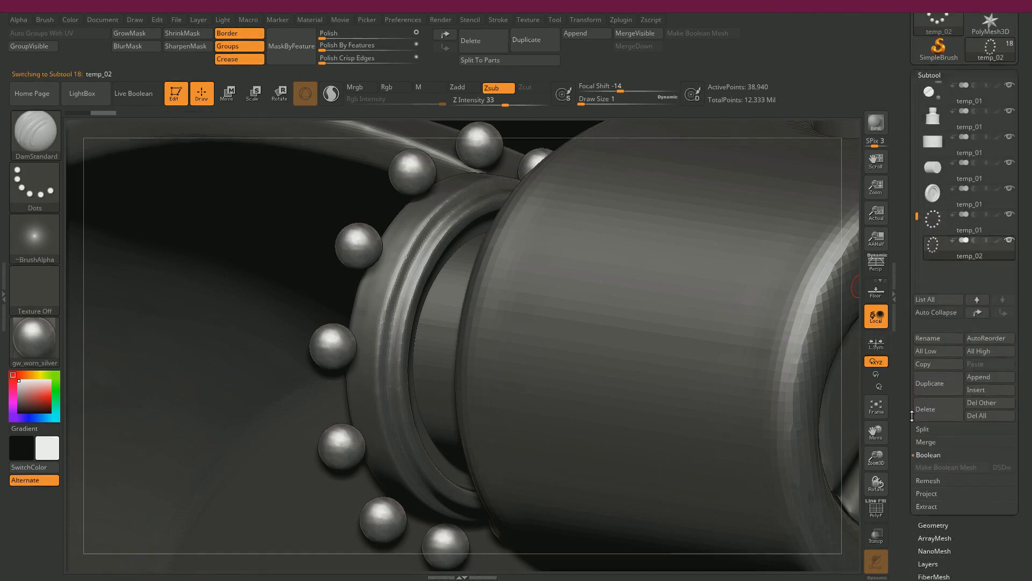
left_click(974, 541)
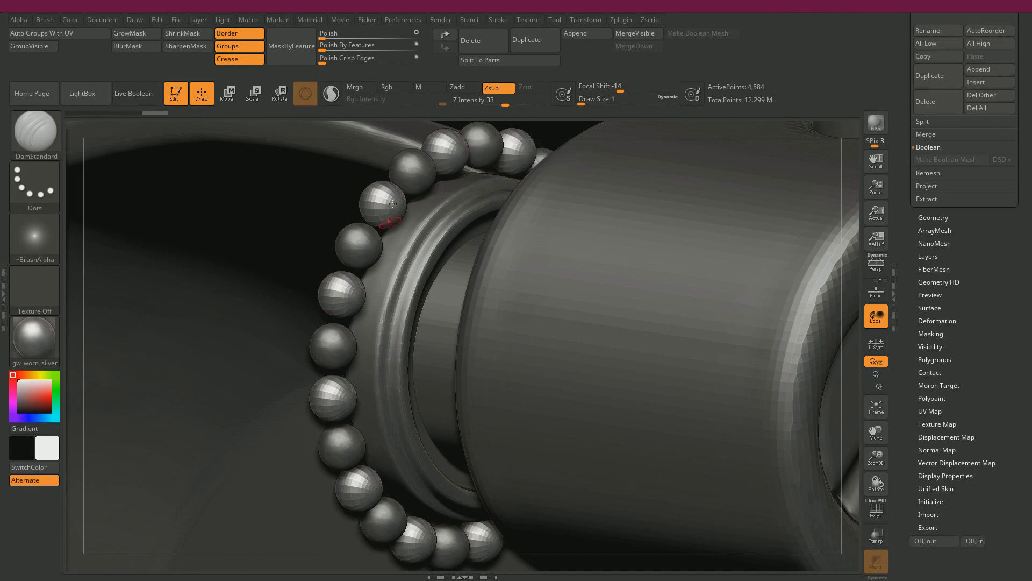
- DynaMesh the second set of balls at resolution 4096
left_click(933, 218)
left_click(932, 204)
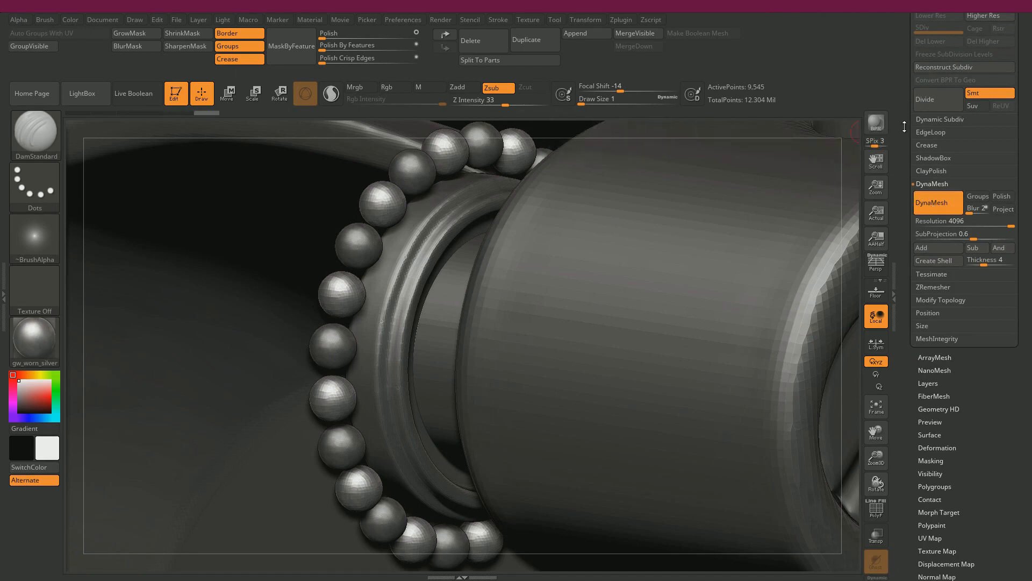
- Divide the second ball set once, delete its lower subdivision level, and review the balls within the full model
left_click_drag(905, 127, 947, 215)
left_click(945, 192)
left_click(927, 137)
key("f")
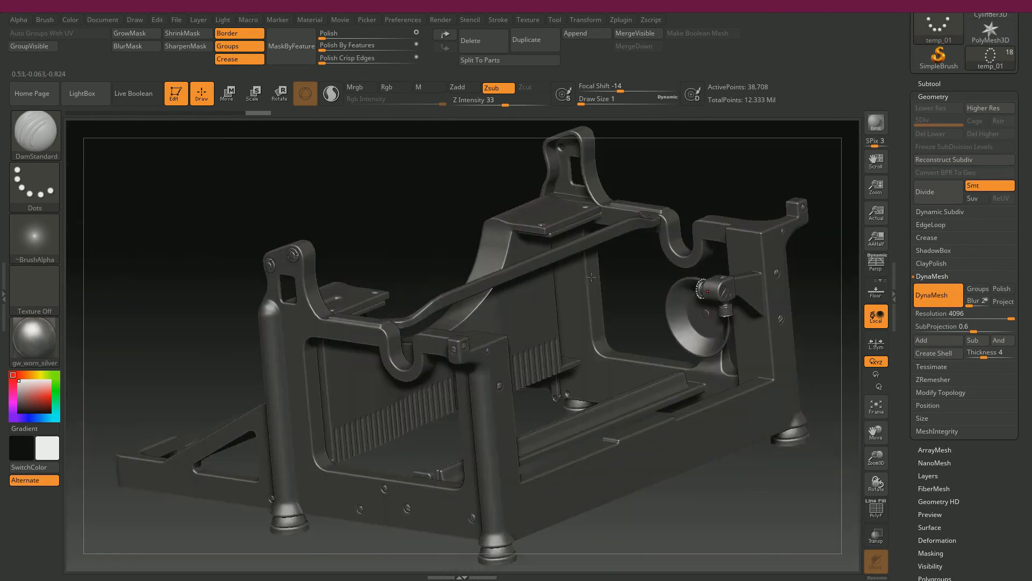
left_click_drag(738, 165, 753, 554)
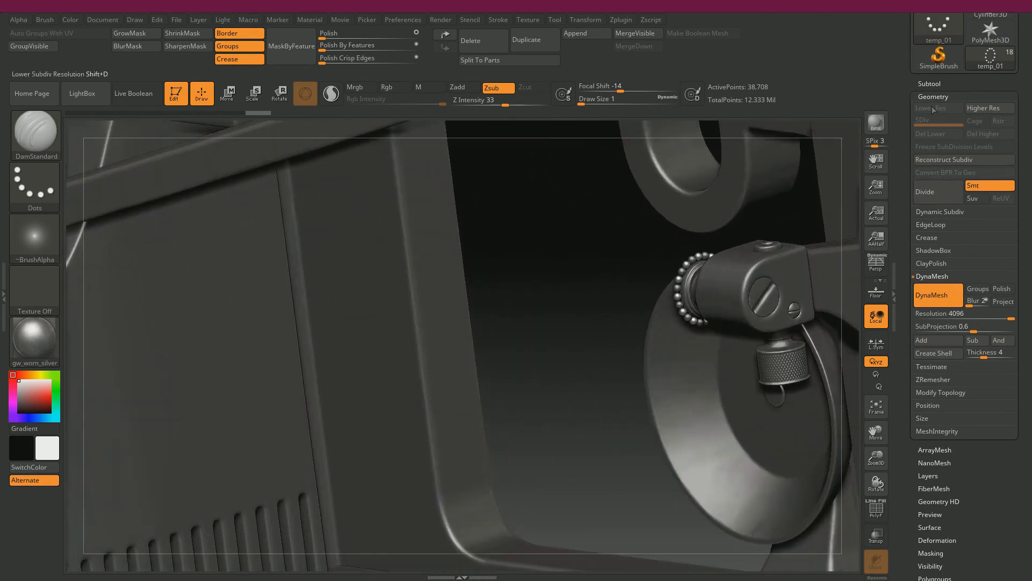
- Switch to Maya and add the exported second ball set to the Zbrush display layer
key("alt+Tab")
right_click_drag(538, 180, 456, 184, "alt")
left_click(446, 191)
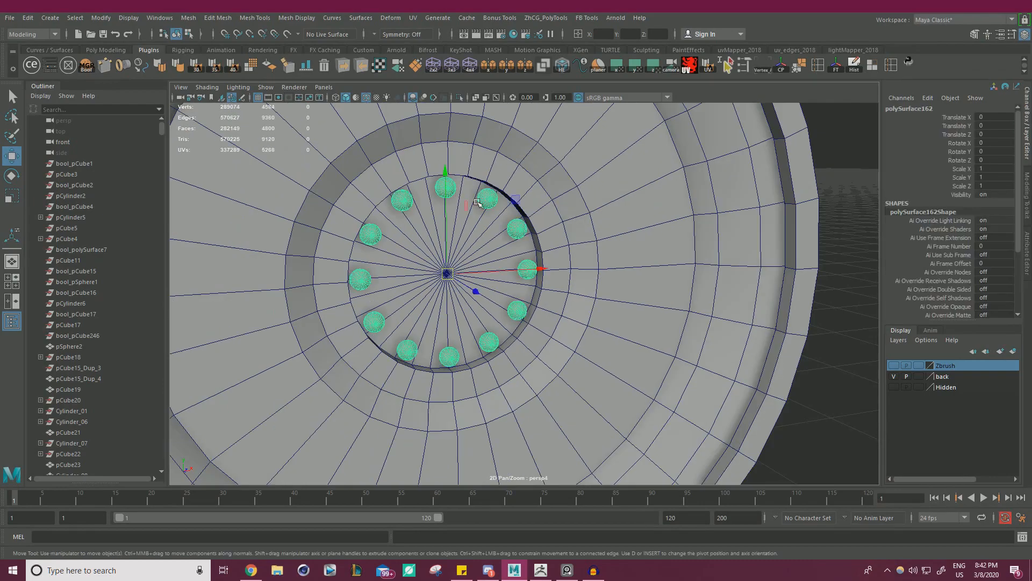
right_click(954, 369)
left_click(955, 394)
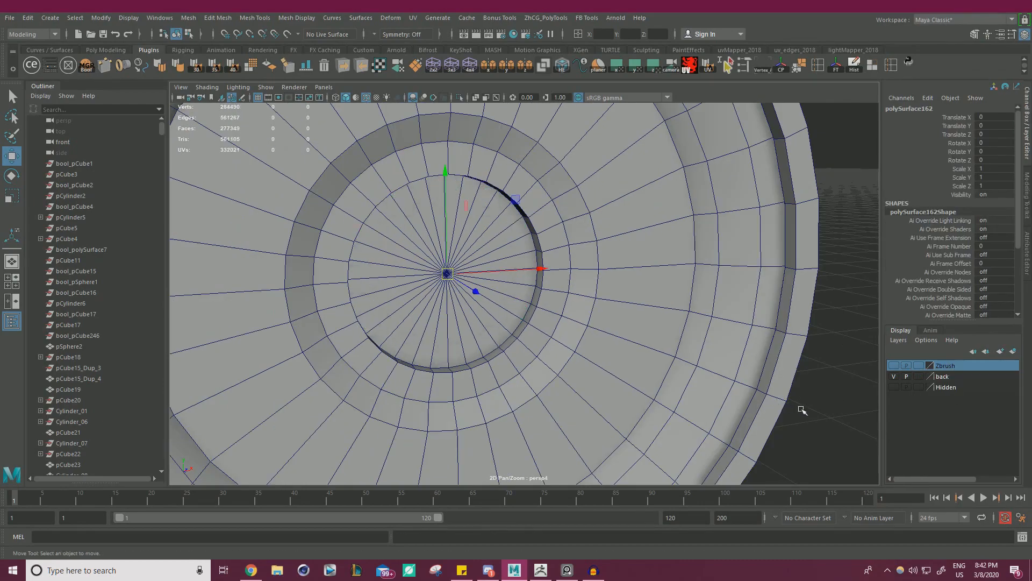
left_click(800, 408)
- Examine the round ribbon wheel beside the type bars and select its individual parts to see how they are separated
right_click_drag(753, 376, 579, 297, "alt")
left_click_drag(578, 296, 597, 337, "alt")
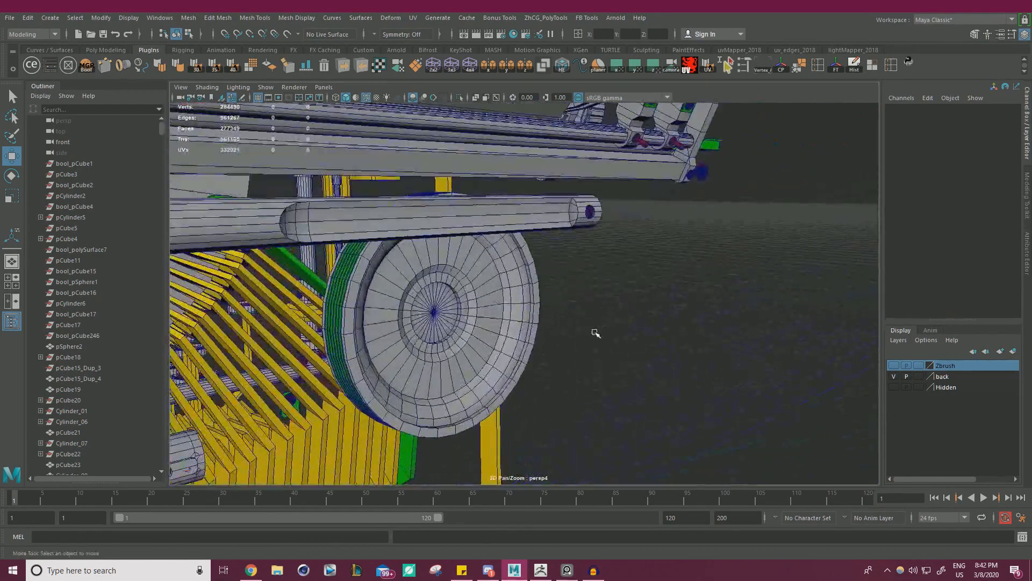
left_click(499, 303)
left_click(537, 301)
left_click_drag(403, 303, 586, 339, "alt")
left_click(432, 291)
left_click(408, 312)
right_click_drag(586, 339, 719, 342, "alt")
left_click_drag(719, 341, 505, 343, "alt")
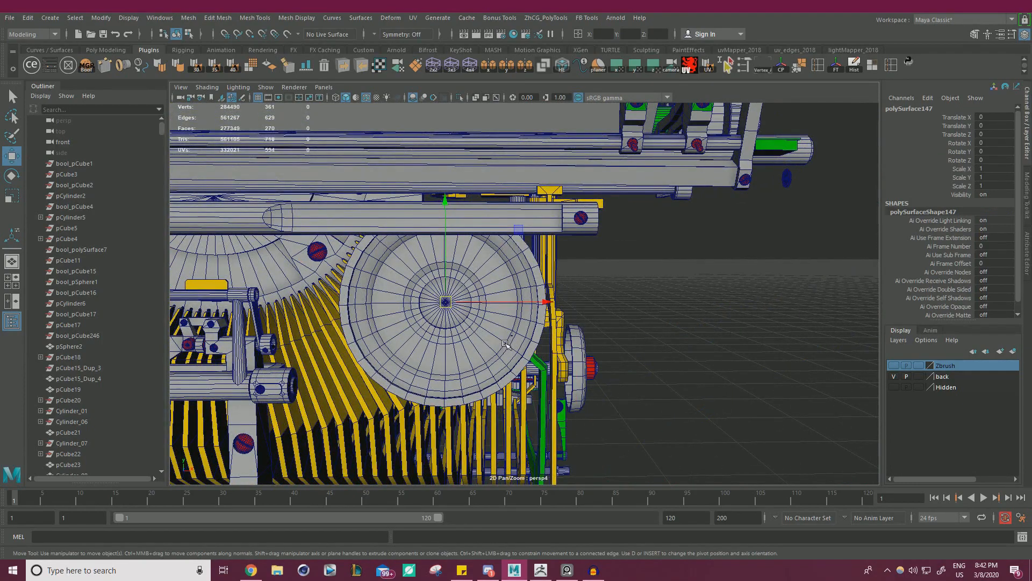
- Look over the typewriter's carriage, paper-table brackets, side lever and wheels for the next part to transfer
left_click_drag(505, 344, 515, 355, "alt")
right_click_drag(515, 354, 430, 348, "alt")
left_click_drag(431, 349, 237, 334, "alt")
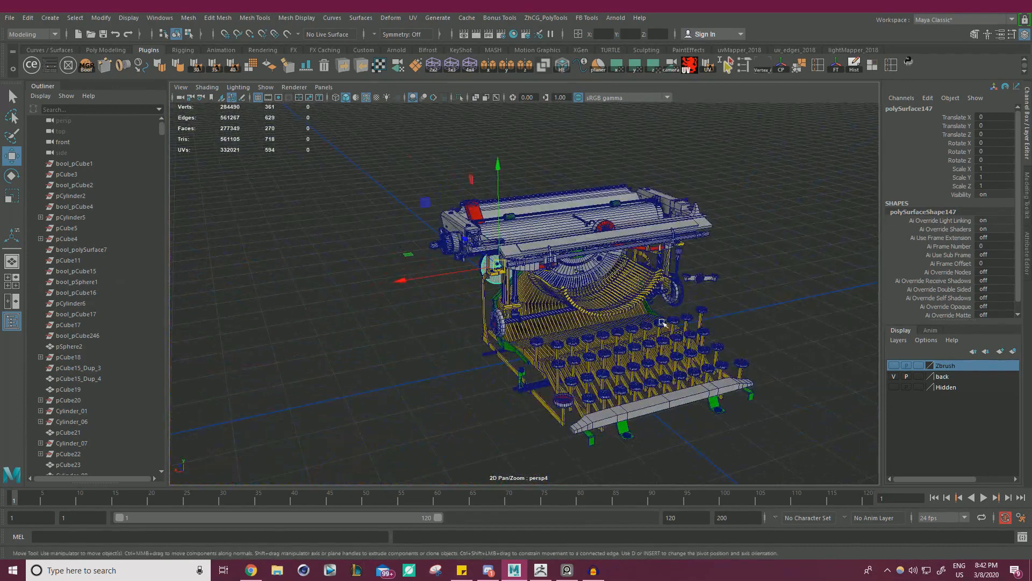
right_click_drag(655, 327, 717, 321, "alt")
left_click_drag(802, 254, 744, 293)
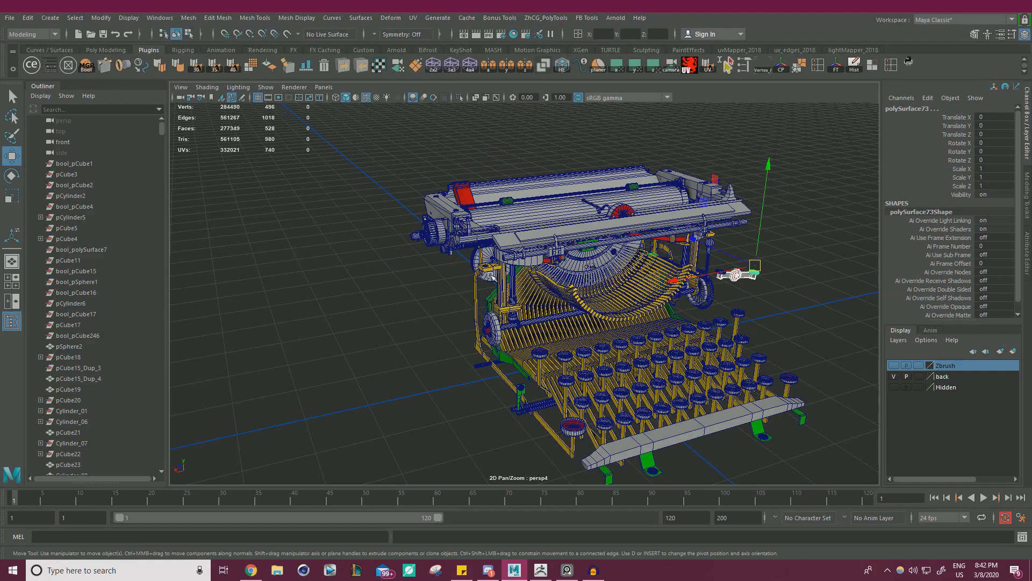
right_click_drag(495, 264, 699, 248, "alt")
middle_click_drag(699, 248, 519, 326, "alt")
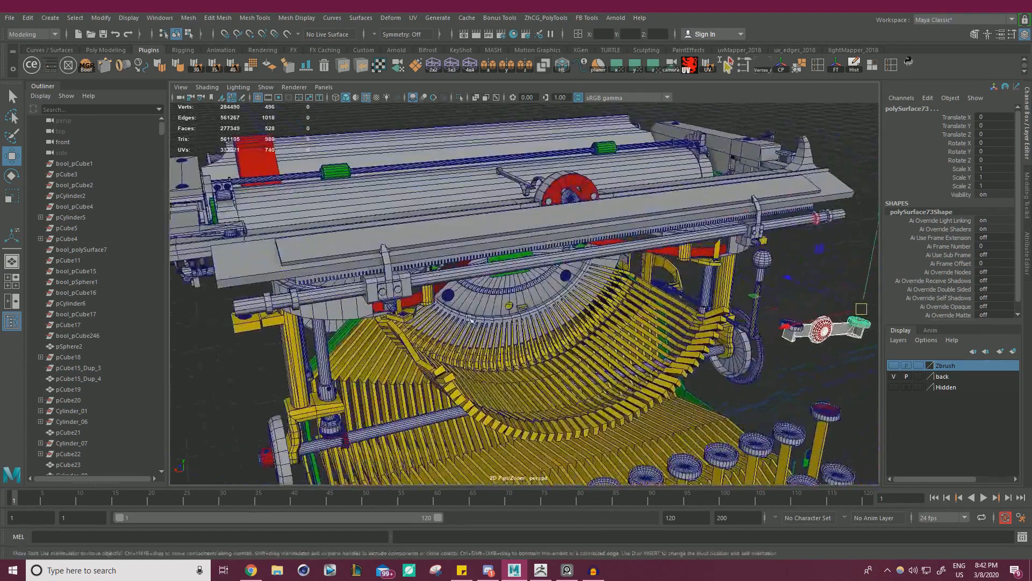
left_click(391, 279)
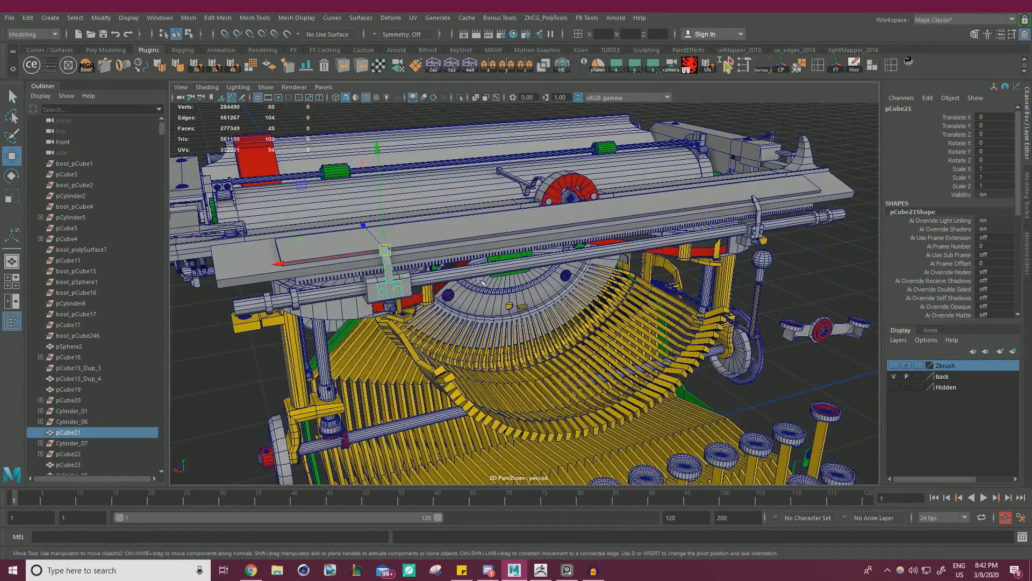
left_click(756, 229)
right_click_drag(317, 291, 396, 287, "alt")
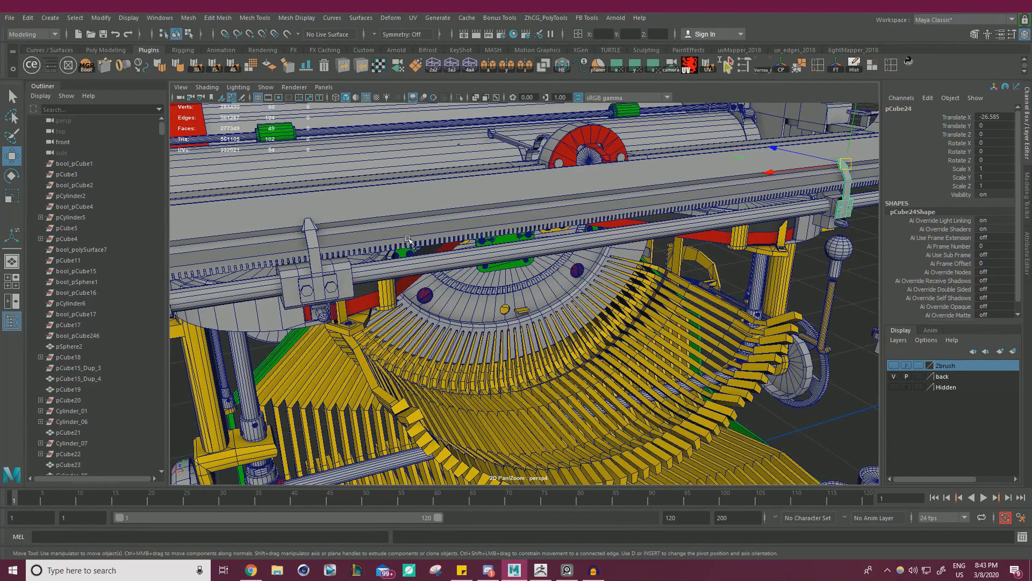
right_click_drag(408, 238, 293, 258, "alt")
left_click_drag(293, 258, 267, 316, "alt")
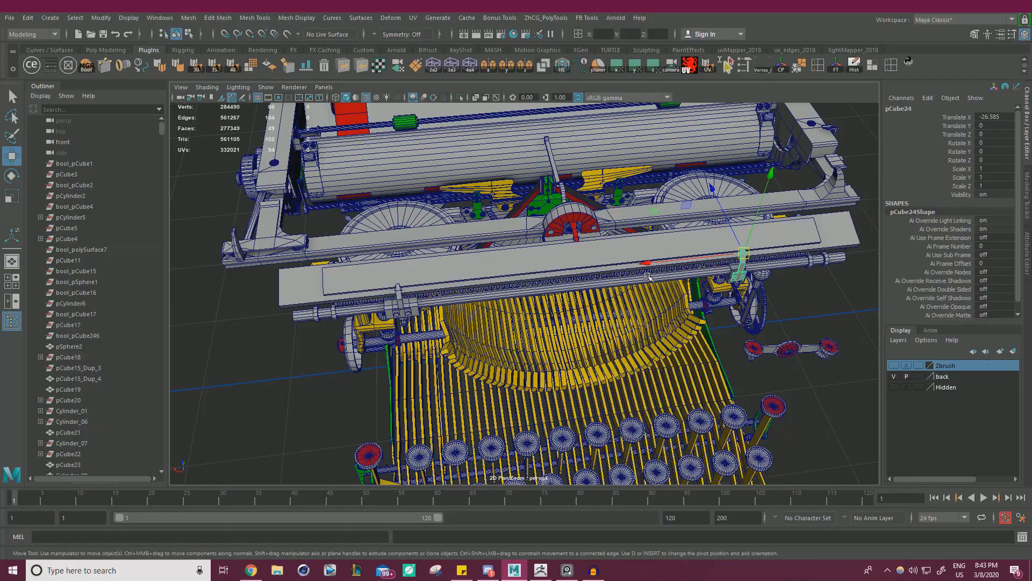
left_click_drag(526, 321, 683, 280, "alt")
right_click_drag(684, 281, 473, 269, "alt")
left_click_drag(473, 268, 634, 239, "alt")
right_click_drag(634, 239, 695, 231, "alt")
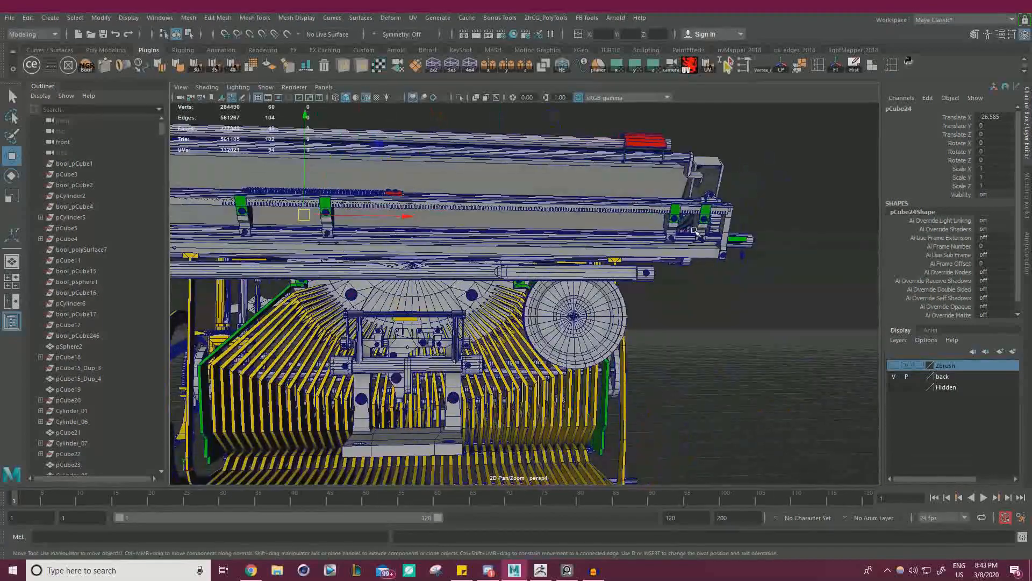
right_click_drag(344, 401, 456, 468, "alt")
middle_click_drag(457, 468, 442, 412, "alt")
right_click_drag(442, 412, 591, 268, "alt")
middle_click_drag(592, 269, 415, 284, "alt")
- Select the recessed front disc of the ribbon wheel and isolate it in the viewport
left_click(415, 284)
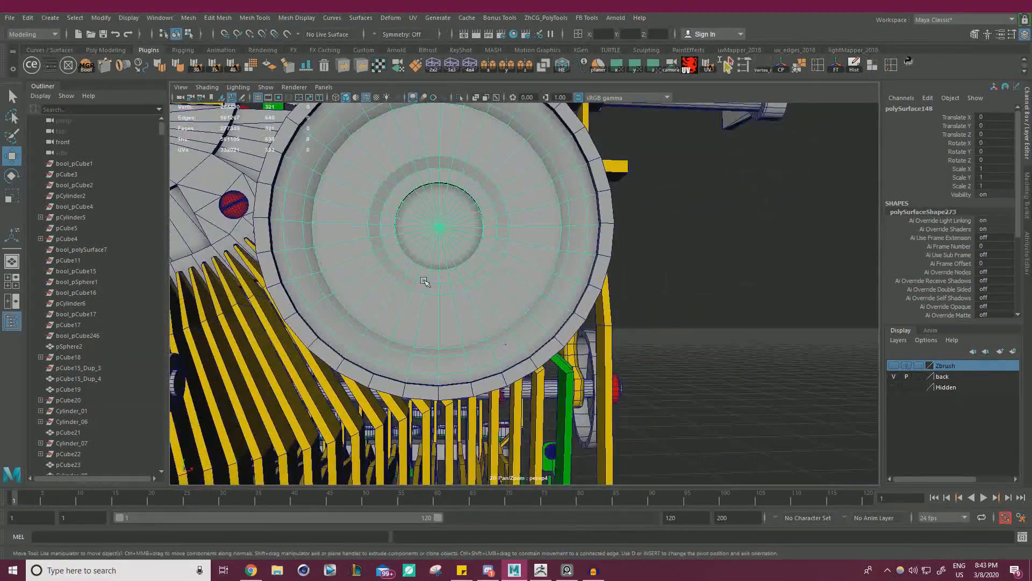
key("f")
left_click_drag(426, 276, 626, 248, "alt")
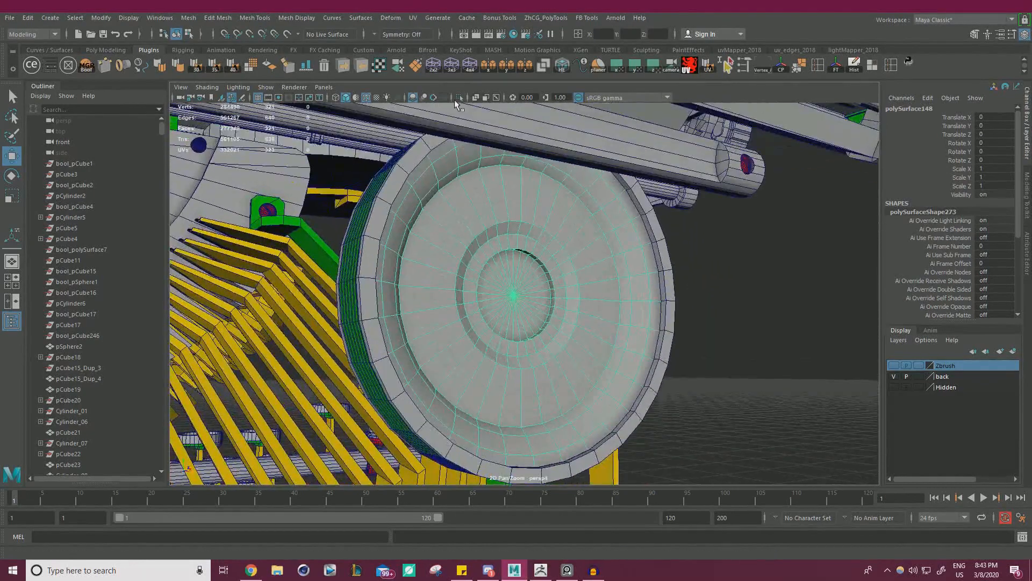
left_click(460, 97)
left_click_drag(466, 196, 652, 219, "alt")
left_click(652, 221)
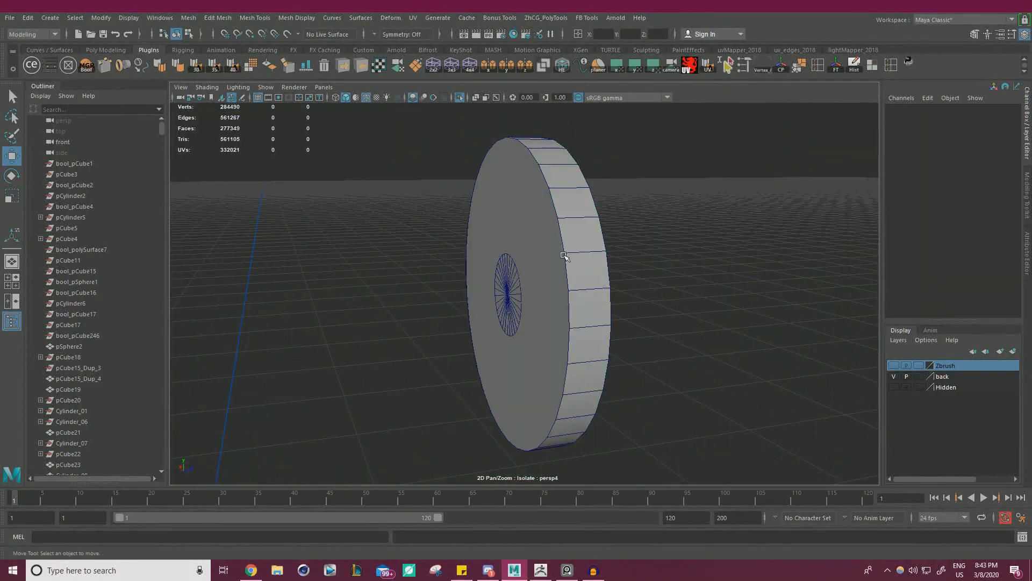
- Select an edge loop on the isolated disc and harden its edges
left_click(564, 254)
left_click_drag(563, 254, 514, 259, "alt")
right_click_drag(514, 259, 767, 314, "alt")
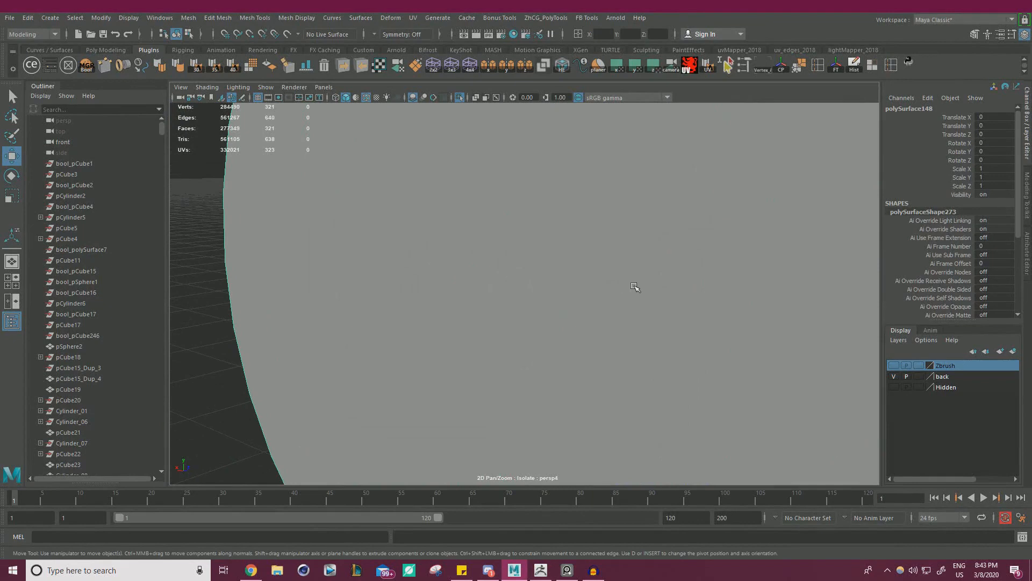
left_click_drag(650, 285, 270, 211, "alt")
left_click(322, 205)
left_click(465, 194)
left_click(562, 68)
left_click_drag(724, 226, 441, 220, "alt")
right_click_drag(441, 221, 470, 191, "alt")
left_click(500, 224)
double_click(490, 250, "shift")
right_click_drag(490, 251, 313, 156, "shift")
- Select further edges and a loop on the disc and repeat the edge hardening on them
left_click(309, 188)
left_click(336, 195)
left_click(311, 229)
double_click(288, 288, "shift")
key("g")
right_click_drag(226, 244, 264, 226)
- Create camera-based UVs for all of the disc's faces, with UV cuts along its hard edges
scroll(258, 238, "down", 4)
left_click_drag(258, 238, 416, 257, "alt")
right_click_drag(424, 210, 425, 237)
scroll(501, 239, "down", 5)
left_click_drag(350, 150, 781, 445)
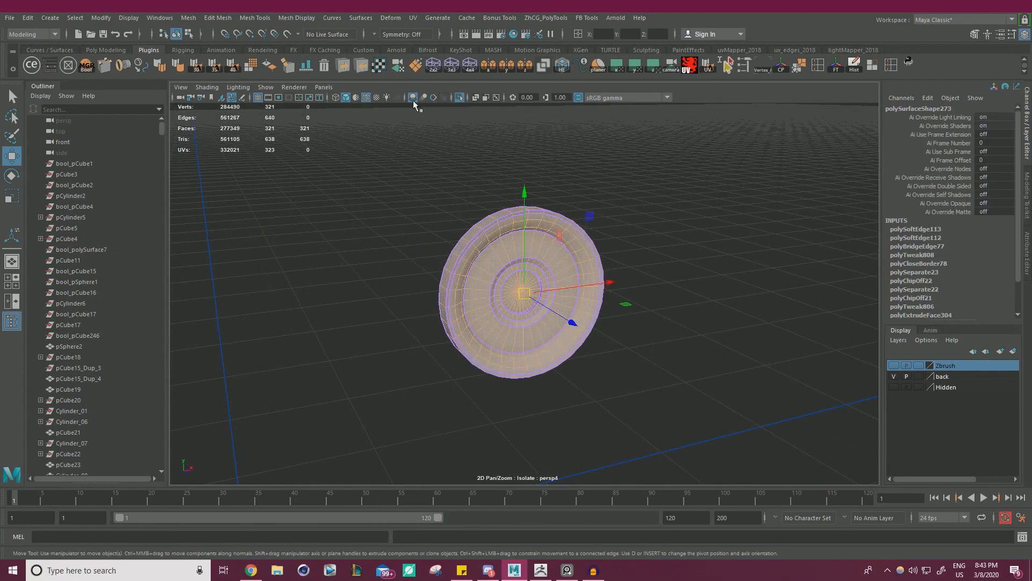
left_click(379, 66)
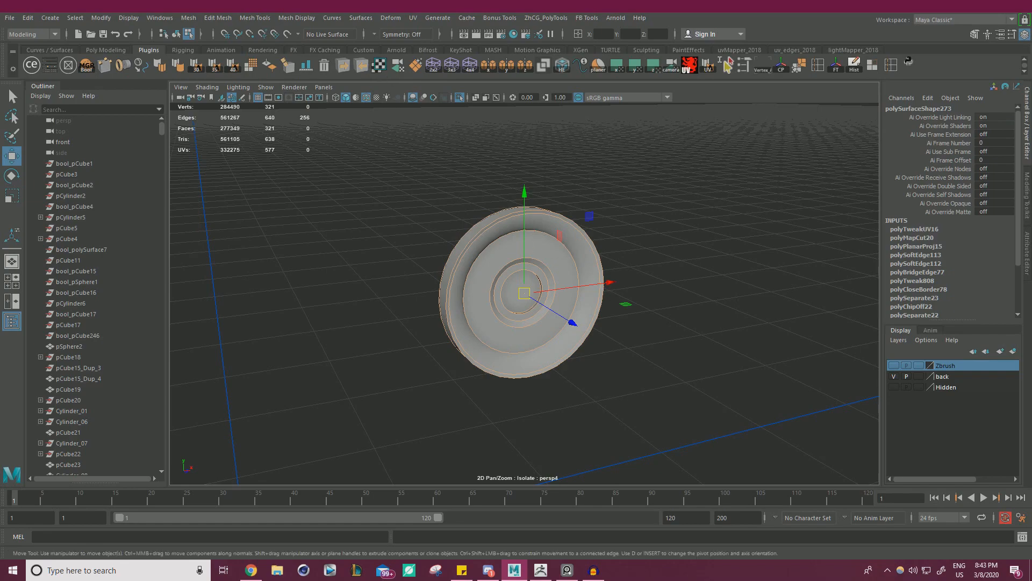
mouse_move(1031, 140)
left_mouse_down()
mouse_move(582, 63)
mouse_move(1031, 156)
left_mouse_up()
- Select the whole disc as an object and export it as an OBJ
right_click_drag(501, 181, 558, 160)
left_click_drag(555, 170, 694, 261)
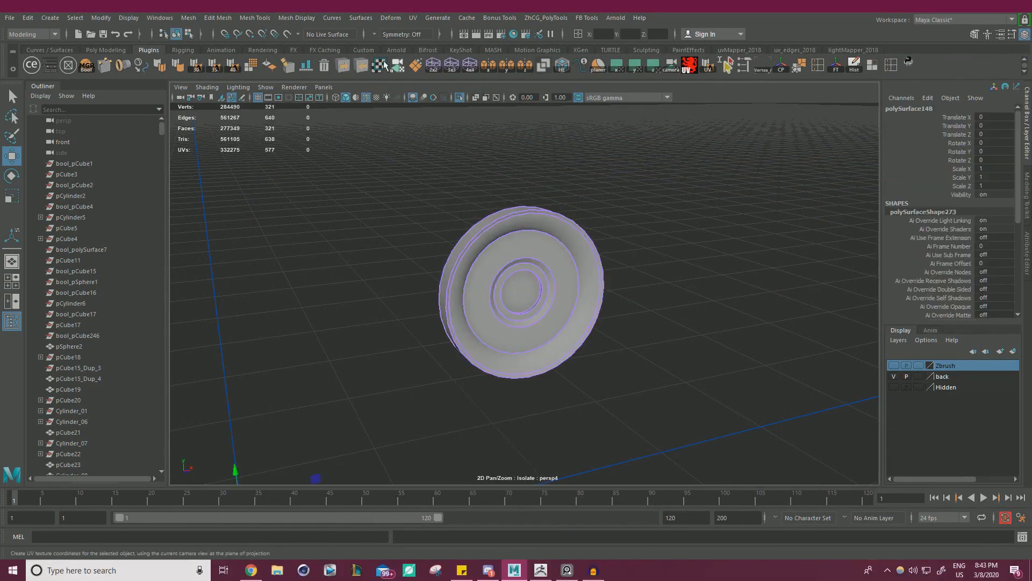
left_click(346, 70)
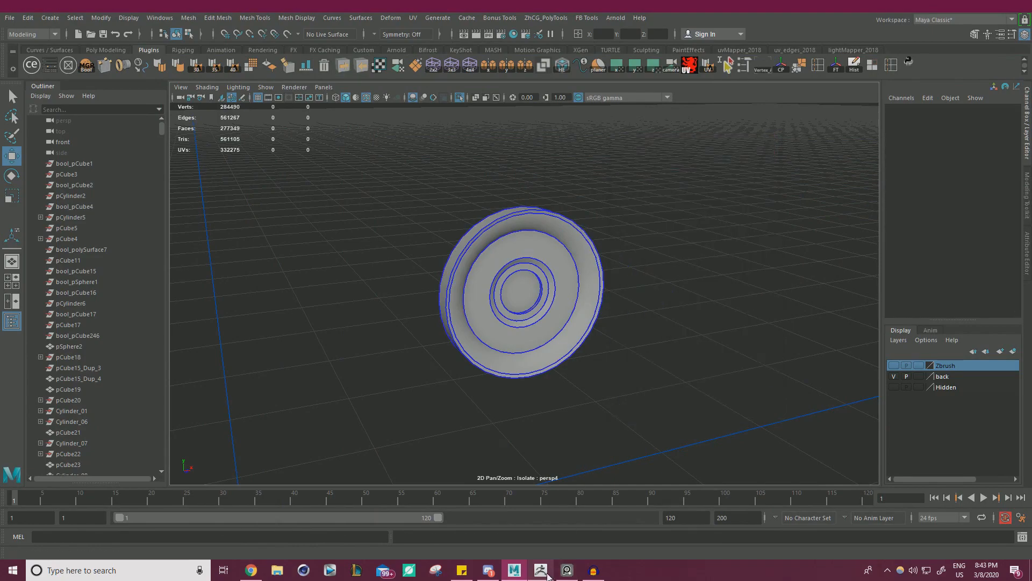
- Switch to ZBrush, duplicate the second ball set's subtool and import the disc's OBJ into the copy
left_click(546, 572)
left_click(928, 84)
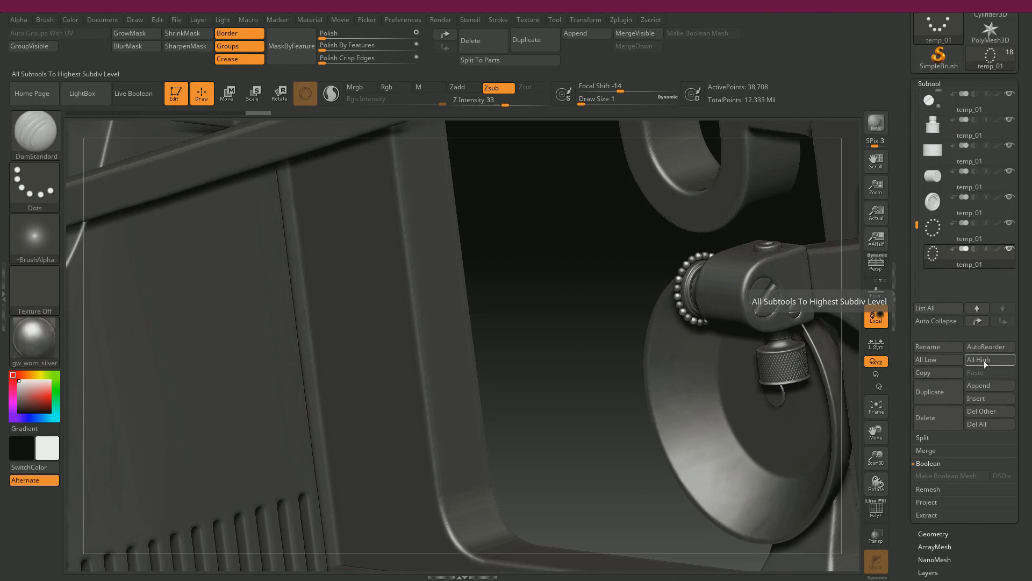
left_click(935, 398)
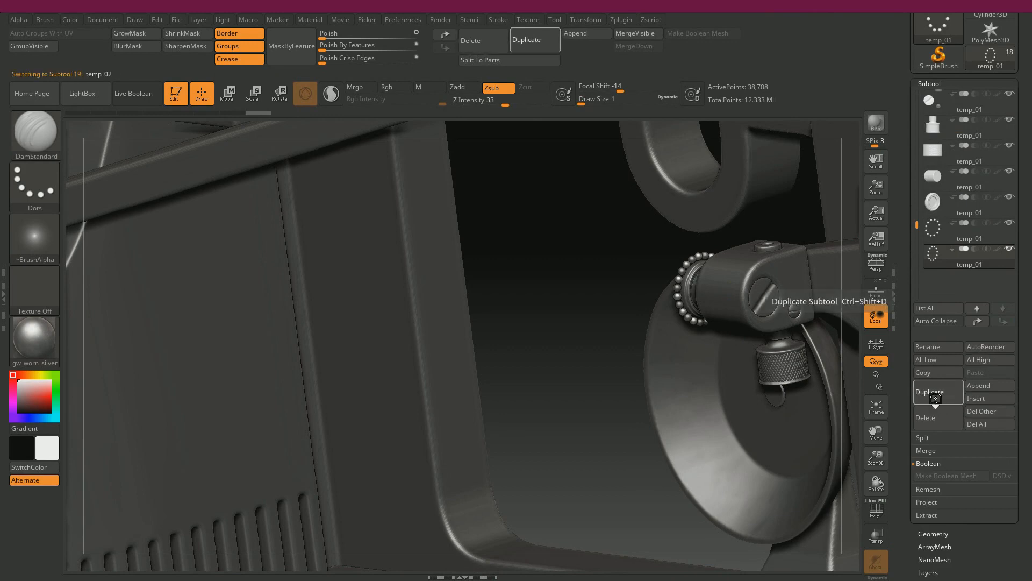
left_click_drag(909, 371, 909, 256)
left_click(974, 222)
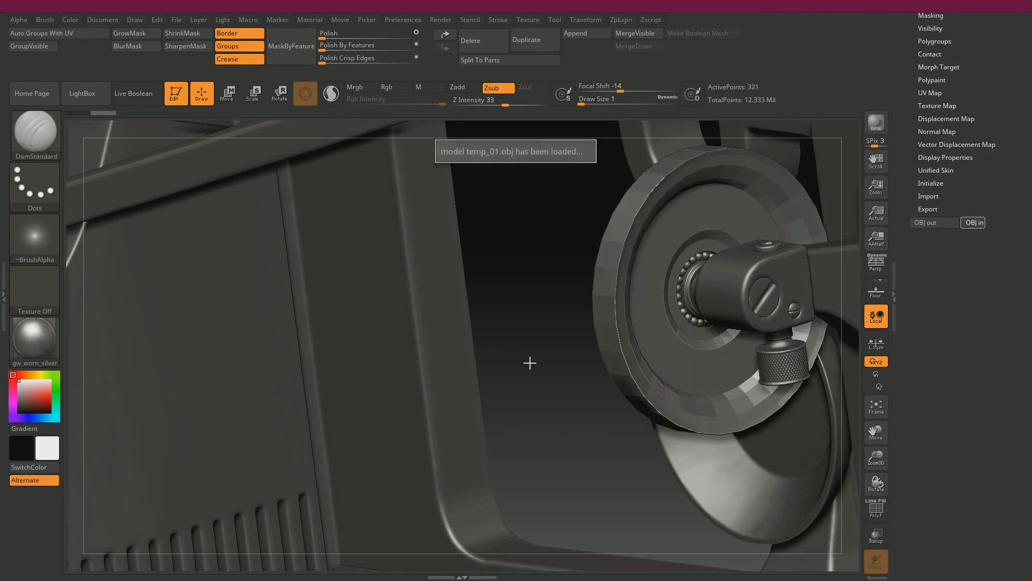
- Show the polyframe and create the disc's polygroups automatically from its UVs
mouse_move(538, 318)
left_mouse_down()
mouse_move(543, 300)
mouse_move(534, 306)
left_mouse_up()
key("shift+f")
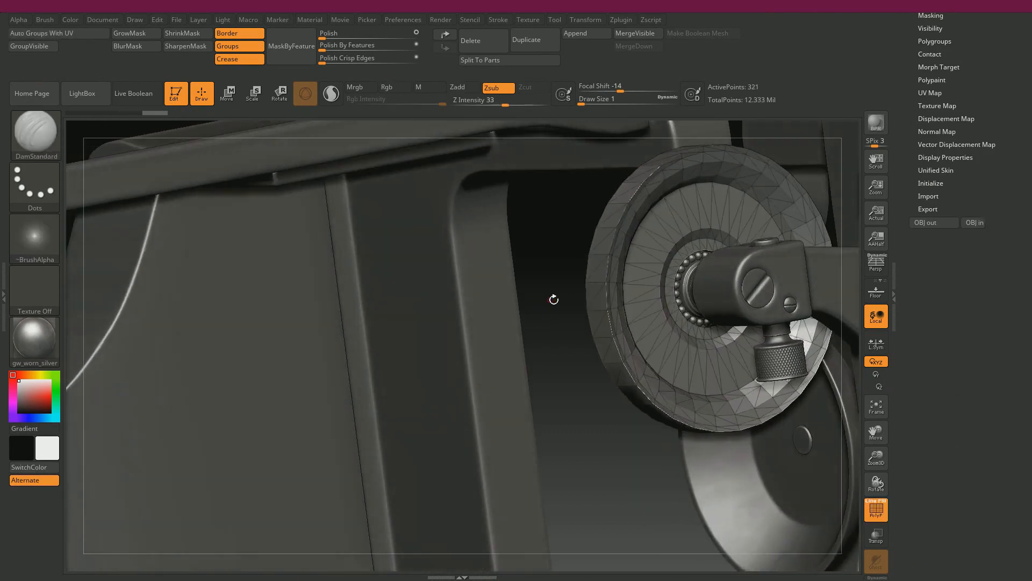
left_click(54, 33)
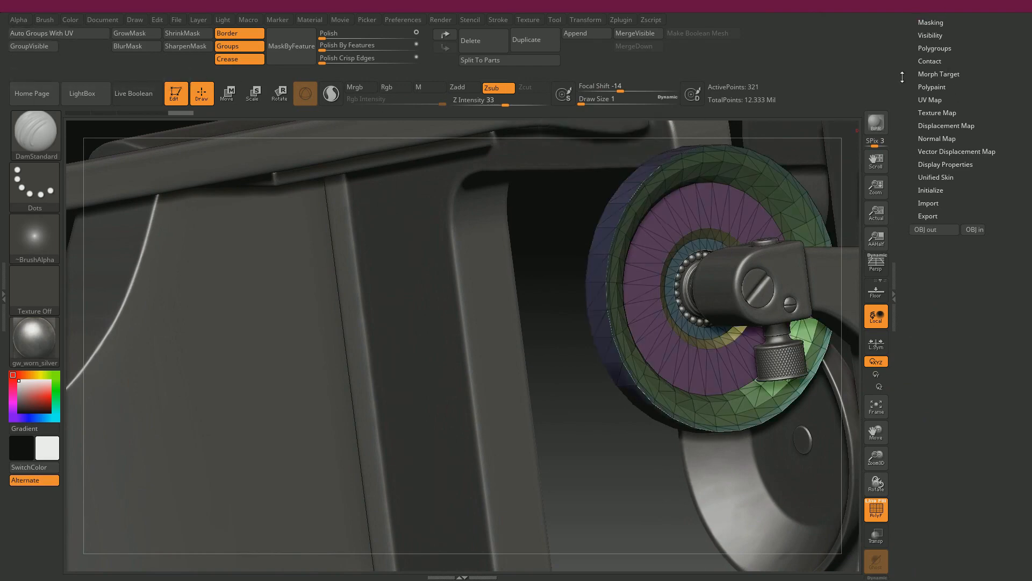
- Try to DynaMesh the disc at resolution 832 and at 1184, undoing each attempt
scroll(918, 215, "up", 5)
left_click(928, 186)
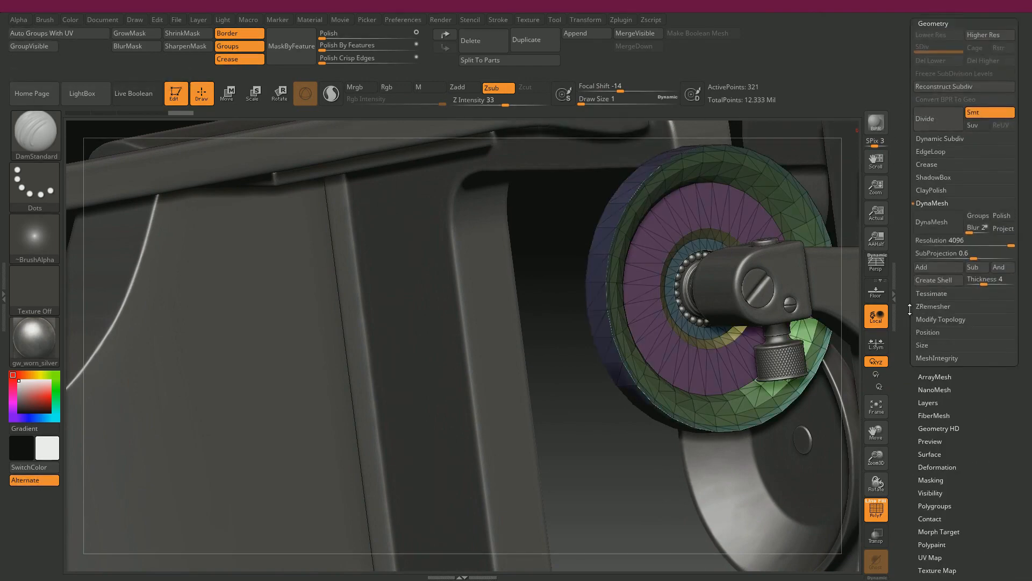
left_click(942, 240)
type("832")
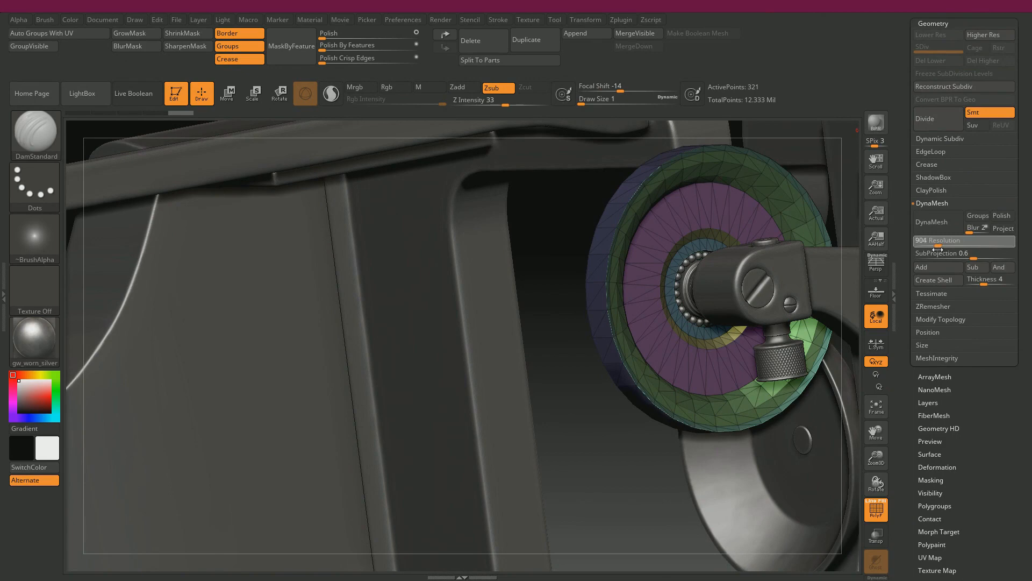
key("Return")
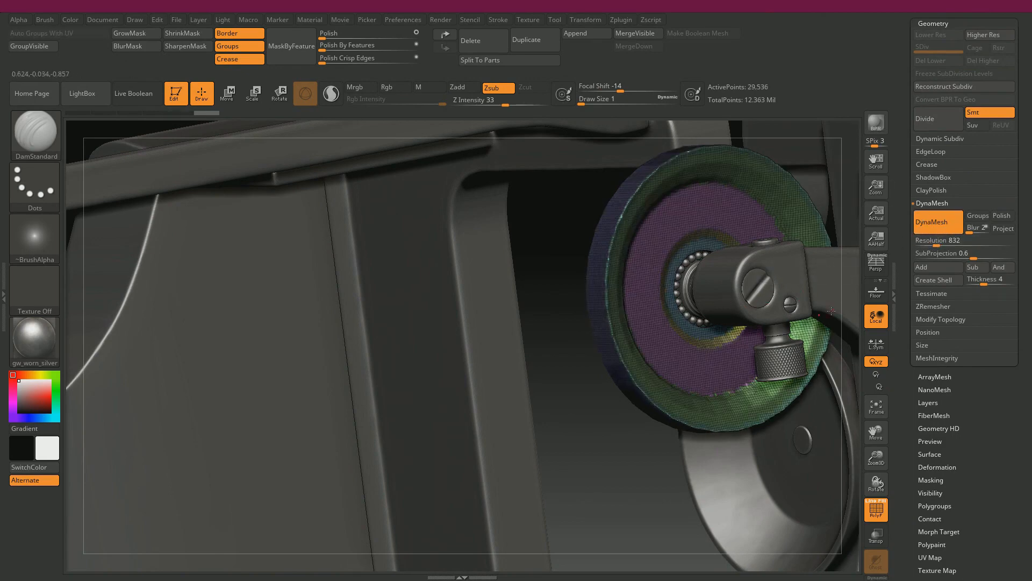
key("ctrl+z")
left_click_drag(941, 244, 948, 245)
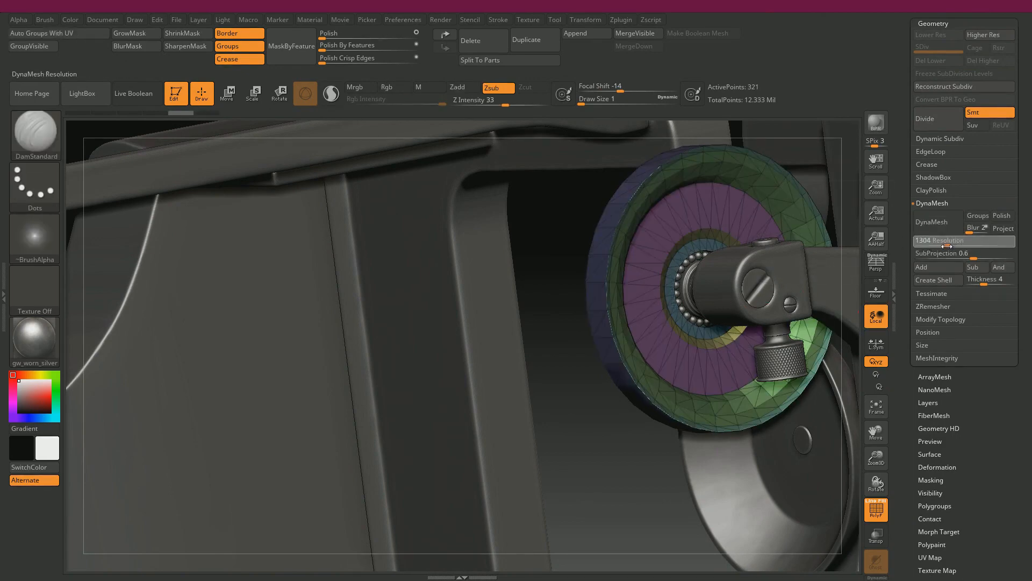
left_click(941, 225)
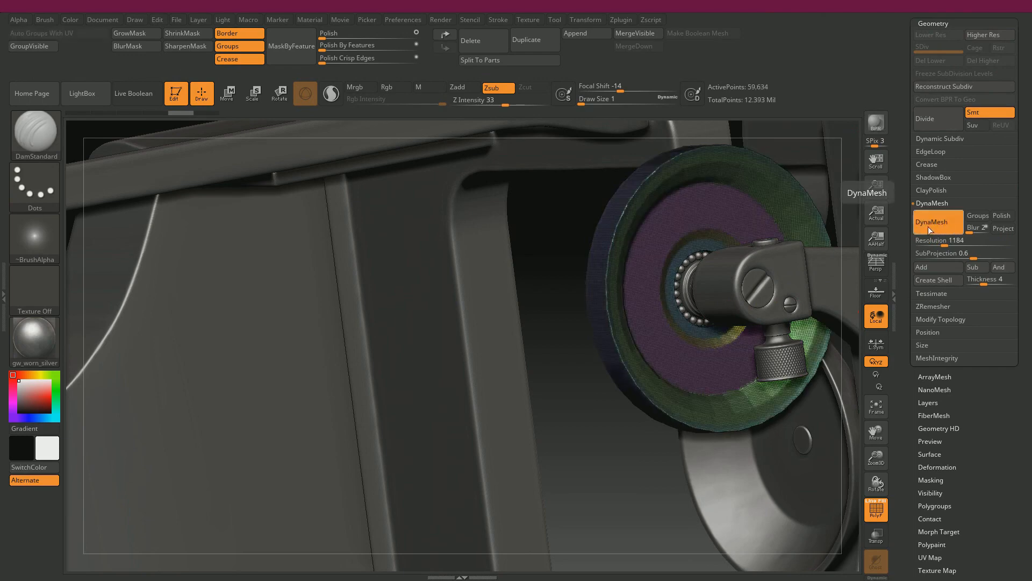
key("ctrl+z")
- DynaMesh the disc at resolution 1744
left_click_drag(945, 244, 958, 245)
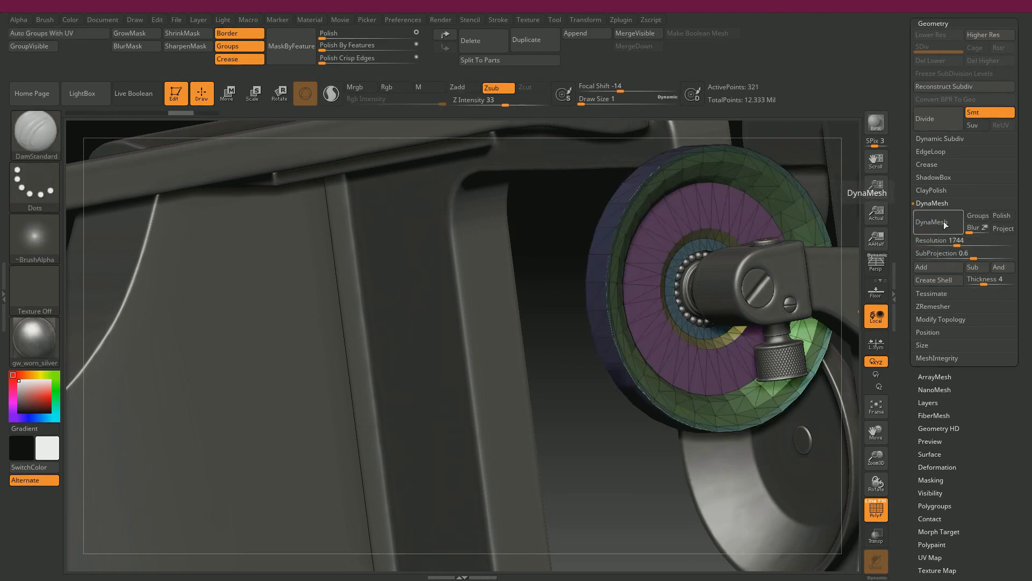
left_click(938, 222)
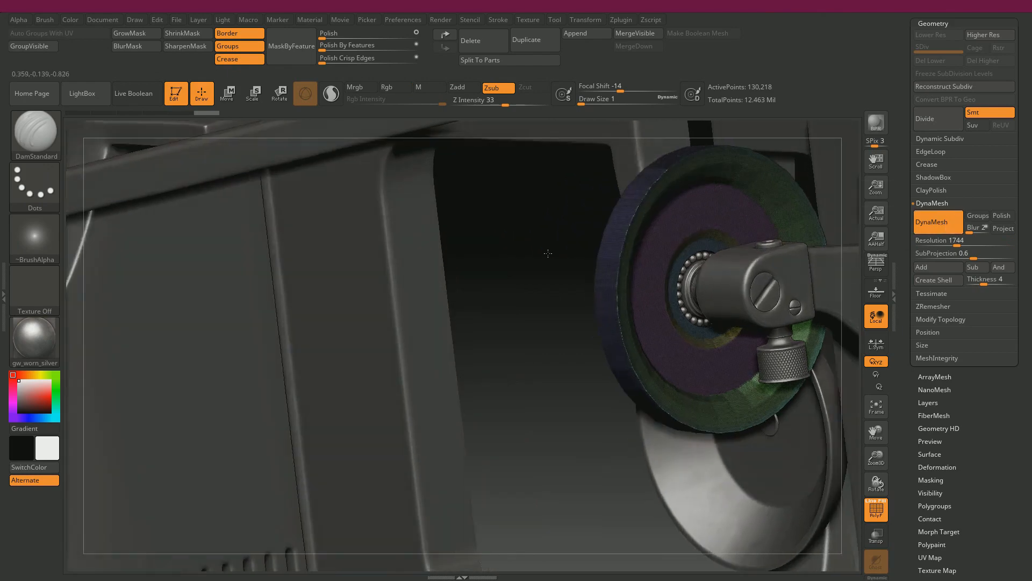
- Hide the polyframe and smooth the disc's faceted surfaces with Polish By Features
key("shift+f")
right_click_drag(549, 226, 543, 230)
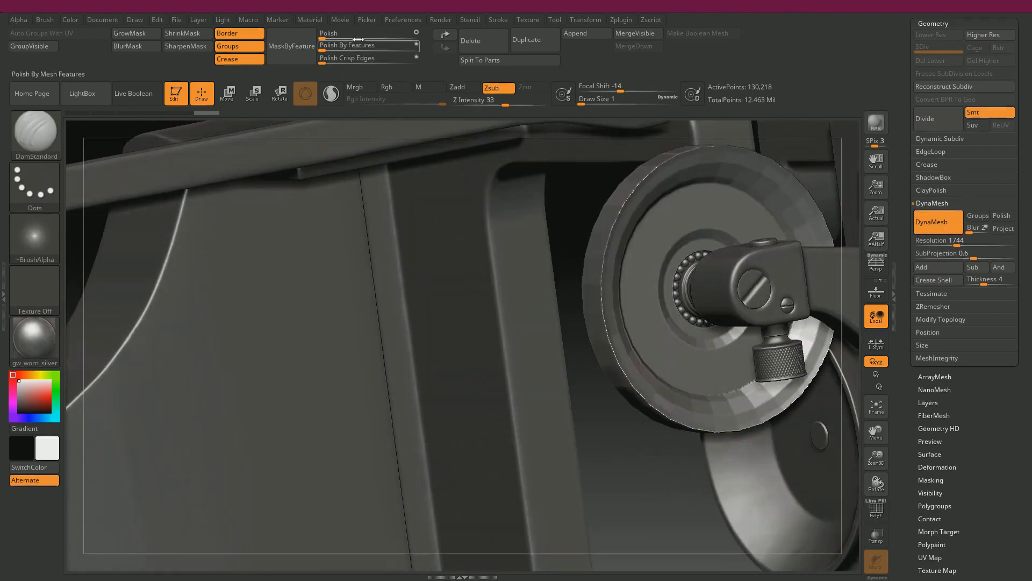
left_click_drag(326, 51, 351, 51)
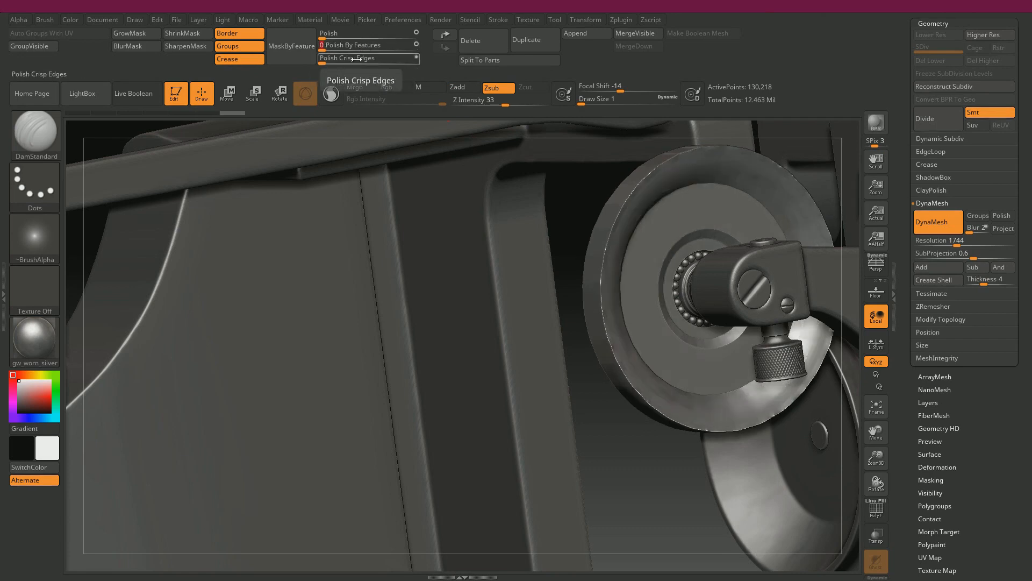
- Mask the disc's features by Groups only, with Border and Crease off, and grow and invert the mask
type("0")
key("Return")
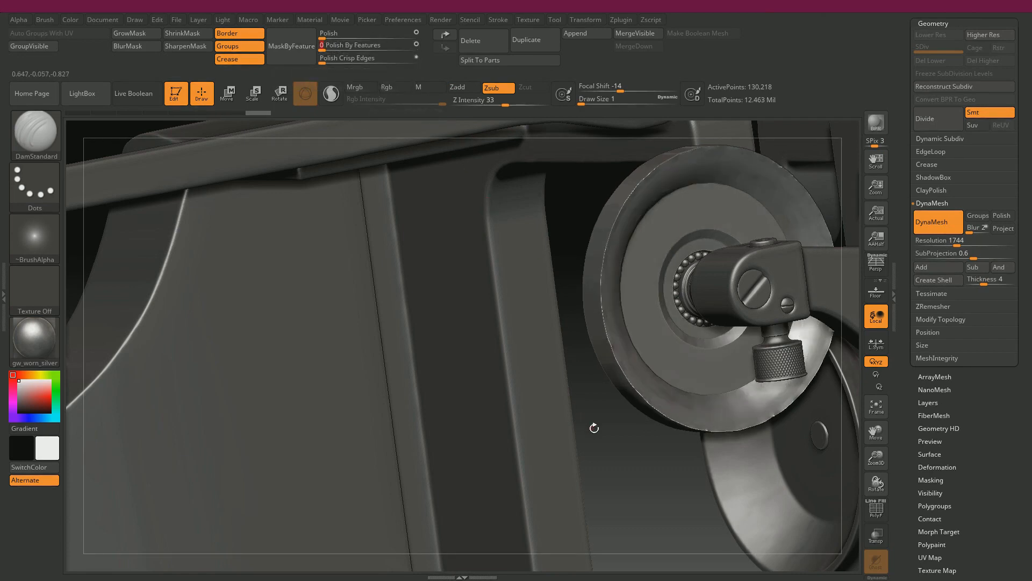
left_click(289, 62)
left_click(133, 39)
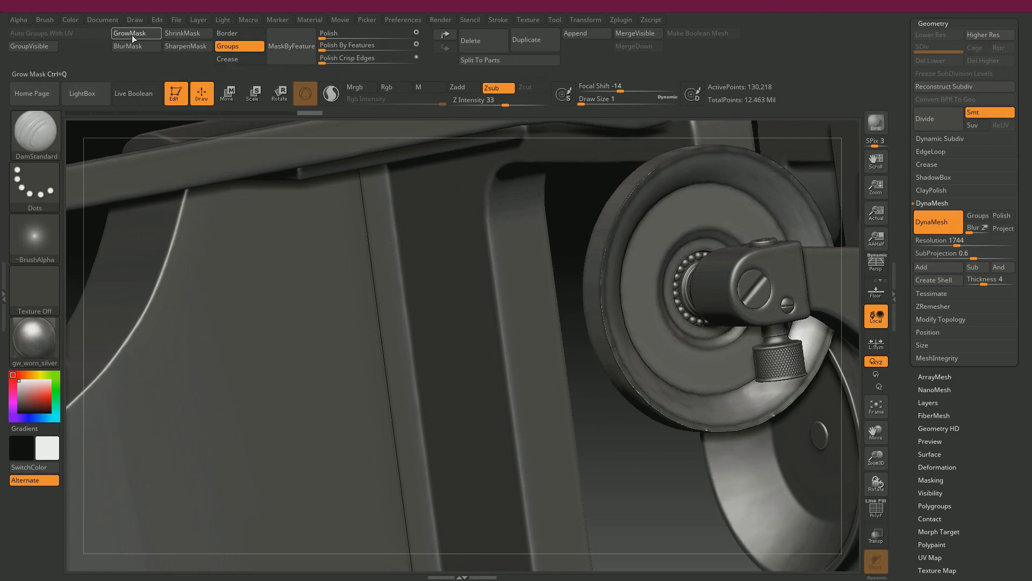
key("ctrl")
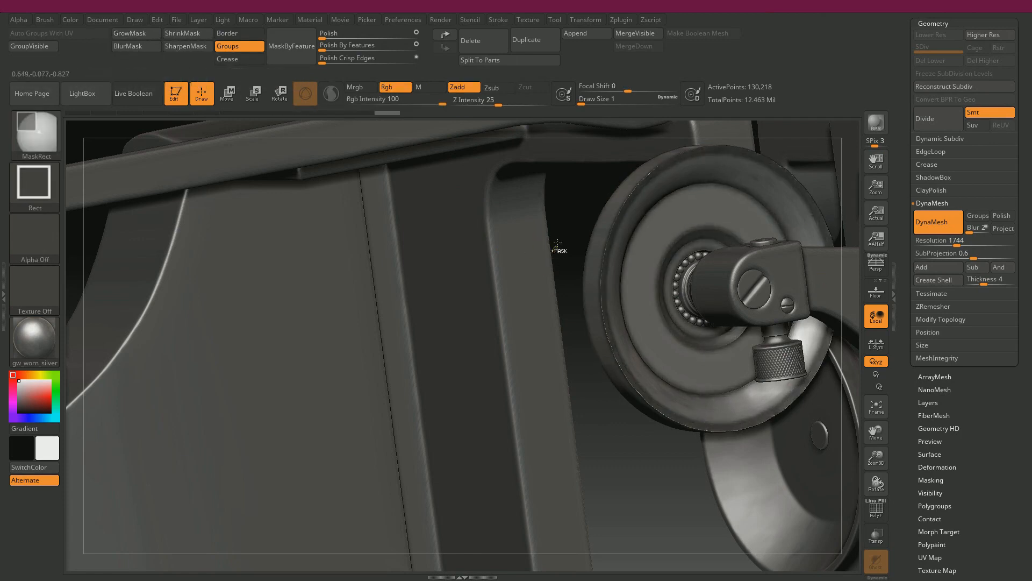
left_click(557, 244, "ctrl")
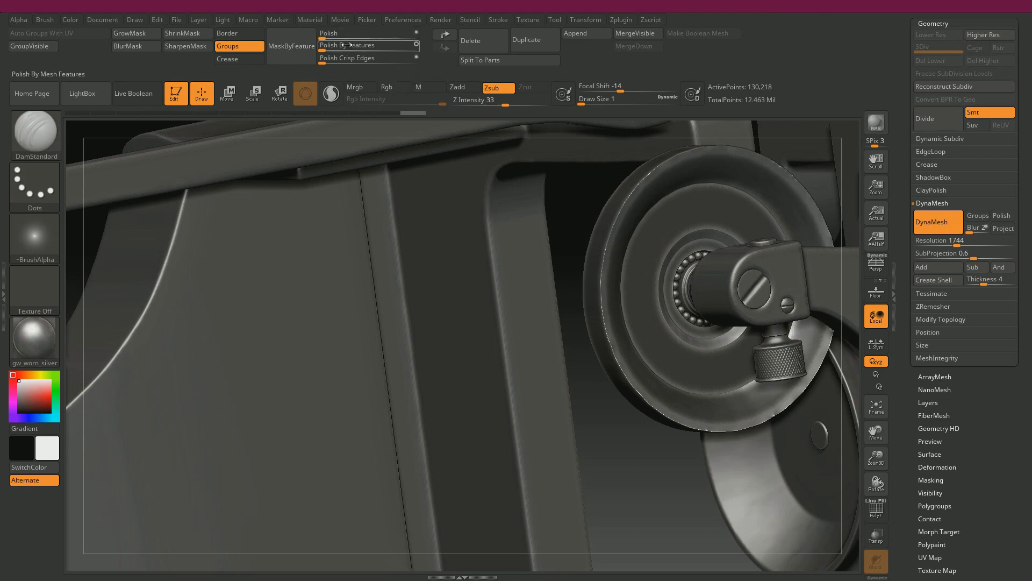
- Polish the disc's unmasked polygroup edges, clear the mask and check the front and back faces
left_click_drag(340, 38, 369, 44)
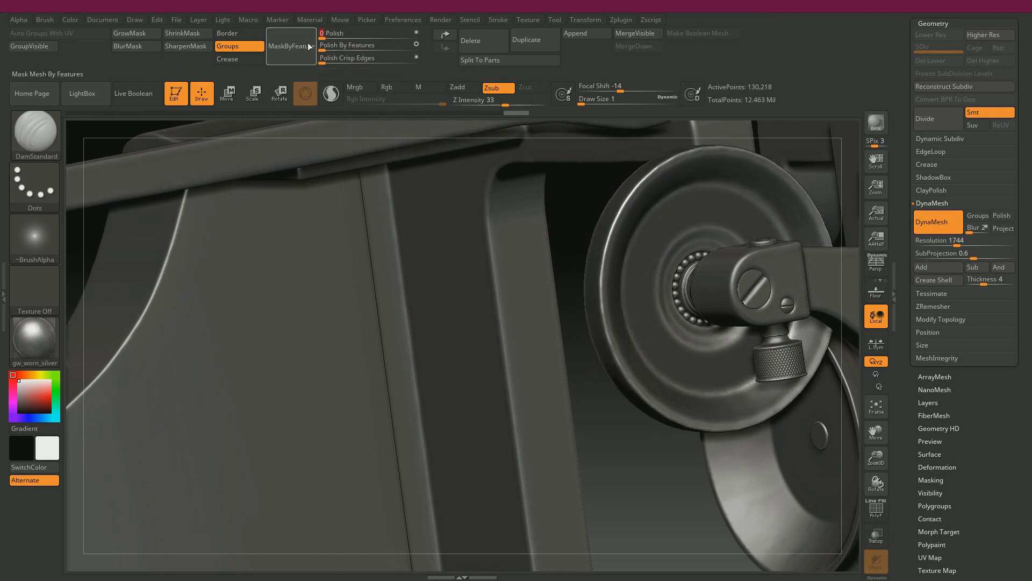
mouse_move(622, 452)
left_mouse_down("shift")
mouse_move(609, 457)
mouse_move(697, 457)
left_mouse_up("shift")
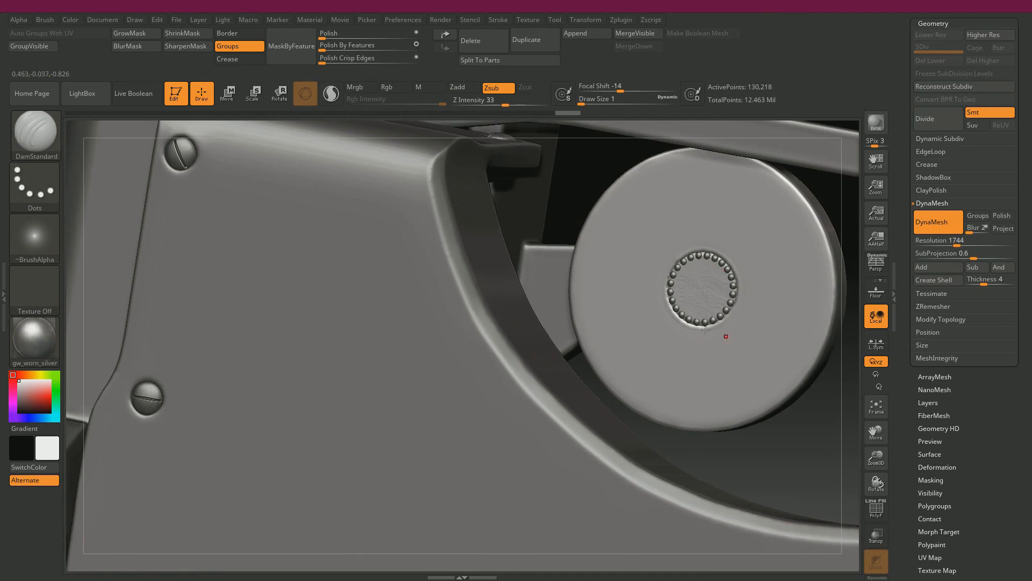
left_click_drag(786, 453, 696, 461)
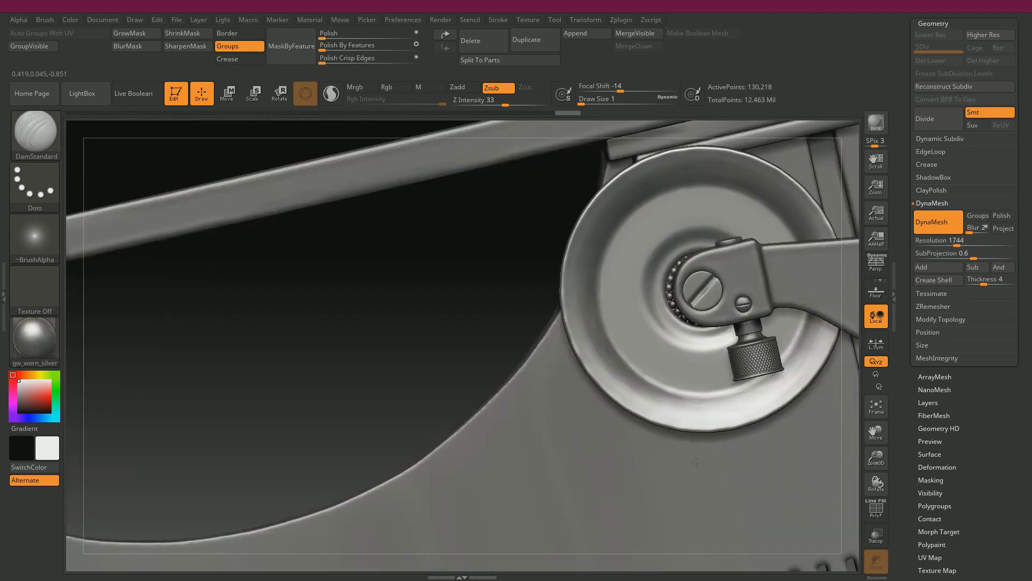
left_click_drag(379, 246, 414, 246, "alt")
left_click_drag(548, 365, 606, 436, "alt")
- Undo the disc's edge polishing and its feature mask
key("ctrl")
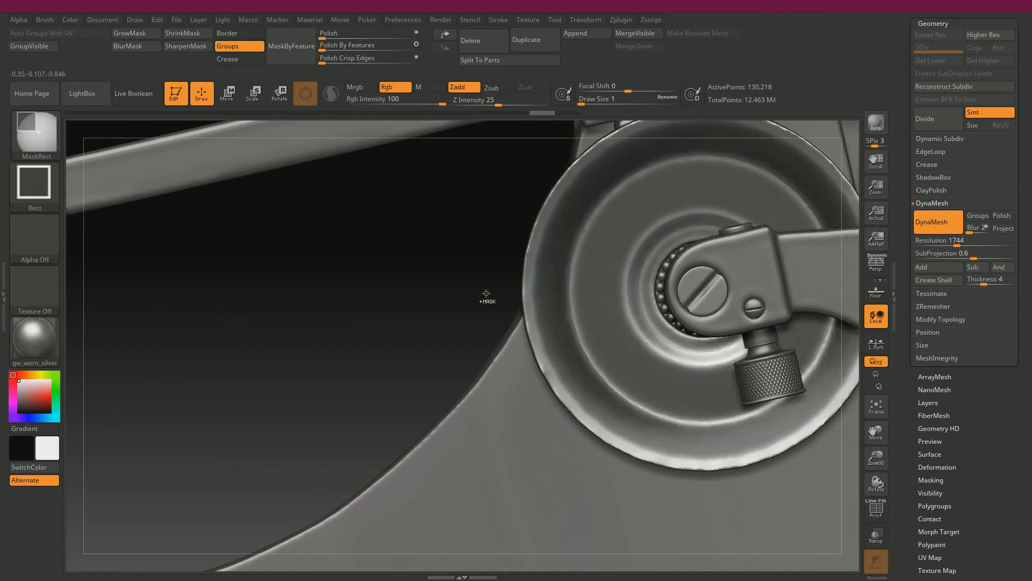
key("ctrl+z")
key("ctrl+z")
key("ctrl+z")
key("ctrl+z")
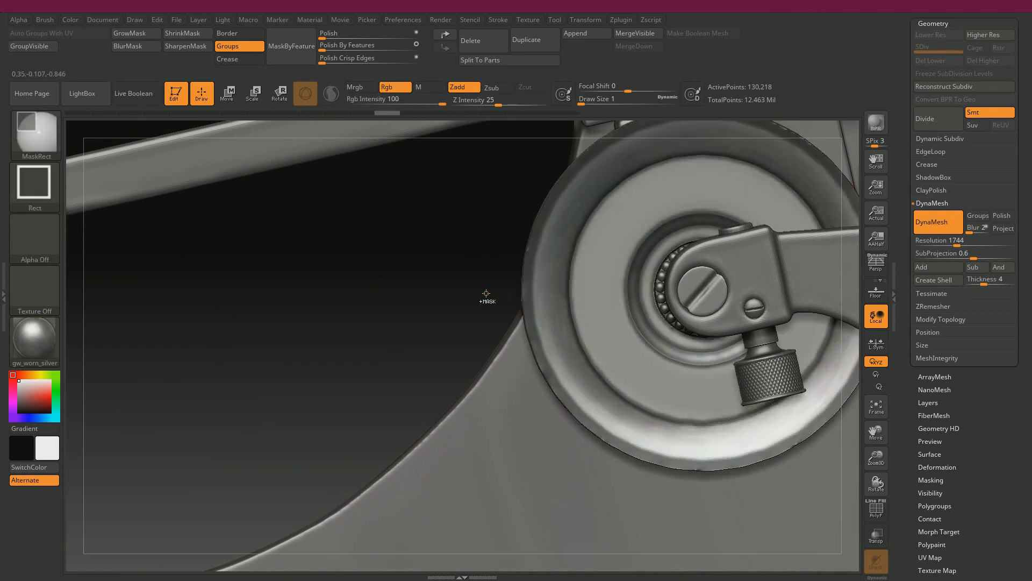
key("ctrl+z")
key("ctrl+z")
key("ctrl+z")
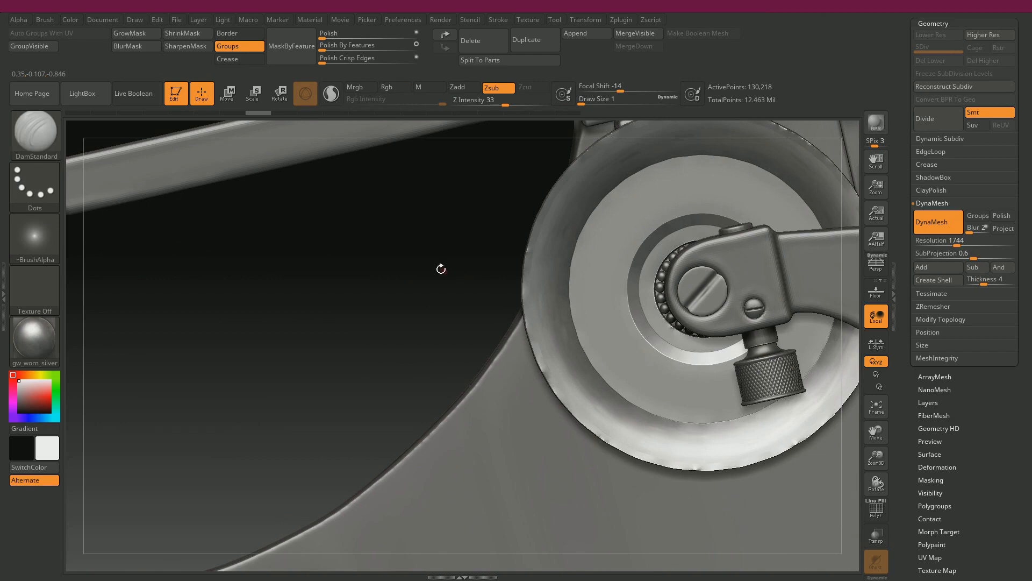
- Smooth the disc's faceted surfaces with repeated passes of Polish By Features at 100
right_click_drag(358, 147, 353, 155, "alt")
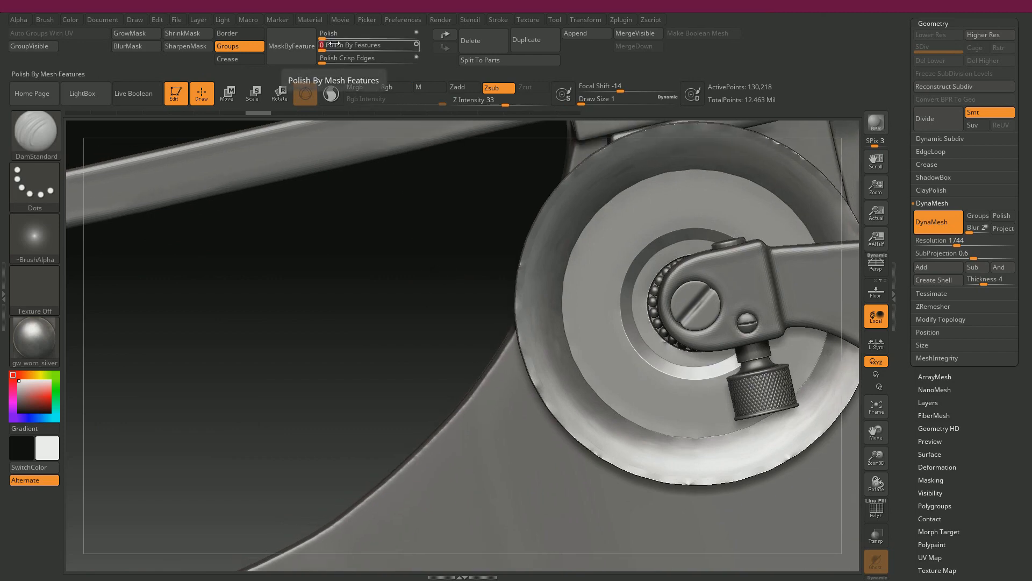
left_click(335, 44)
type("100")
key("Return")
left_click(334, 44)
key("Return")
key("Return")
left_click(331, 44)
type("1")
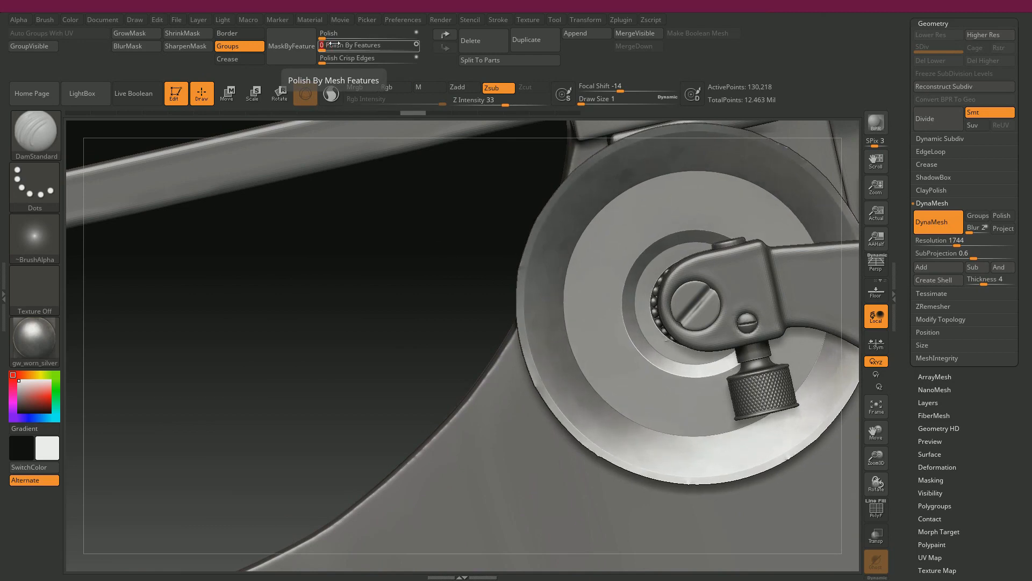
key("ctrl+shift+z")
- Mask the disc's polygroup borders by features, grow and sharpen the mask, and invert it
left_click_drag(376, 247, 392, 266)
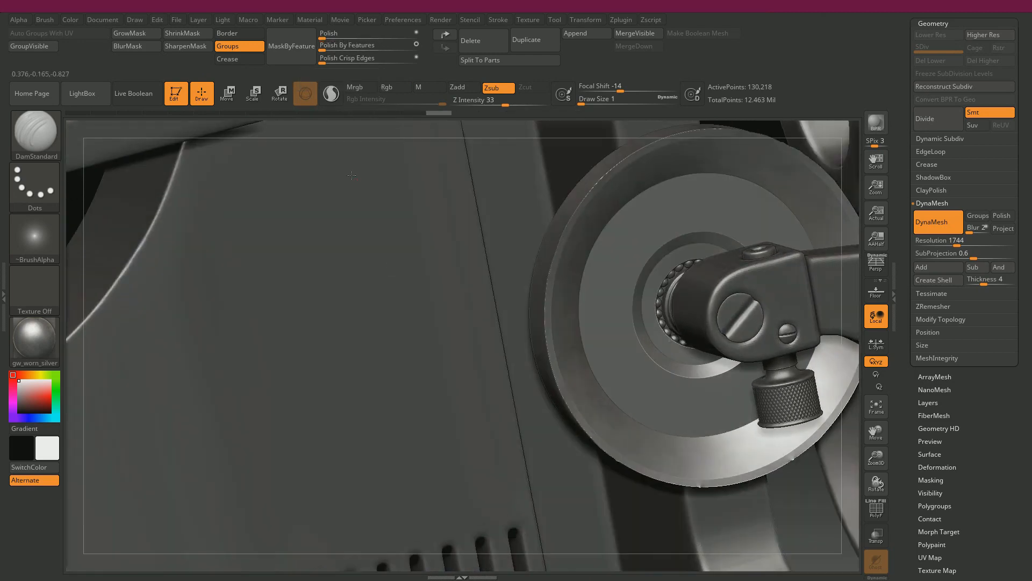
left_click(289, 45)
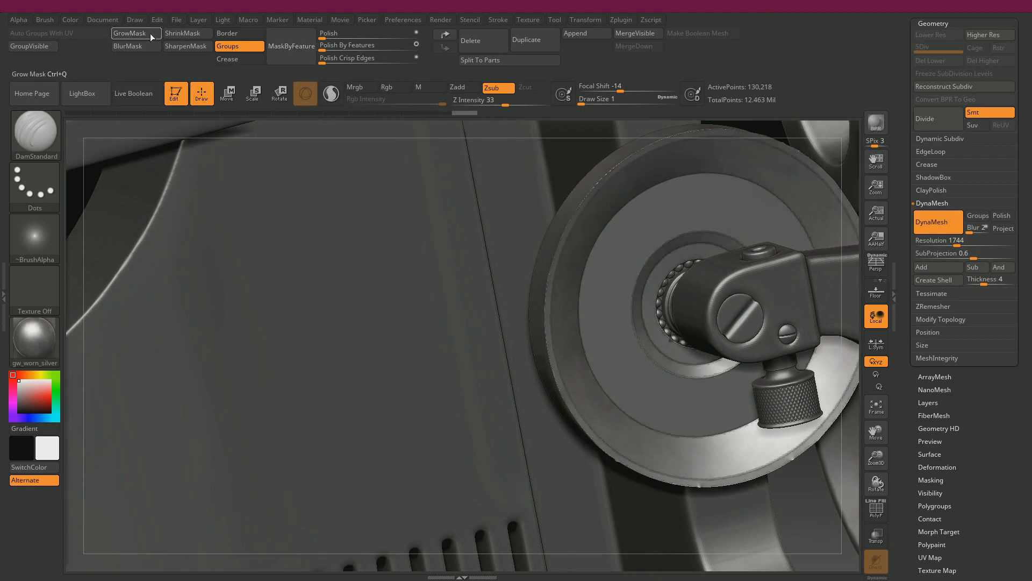
left_click(150, 33)
left_click(192, 48)
left_click(141, 35)
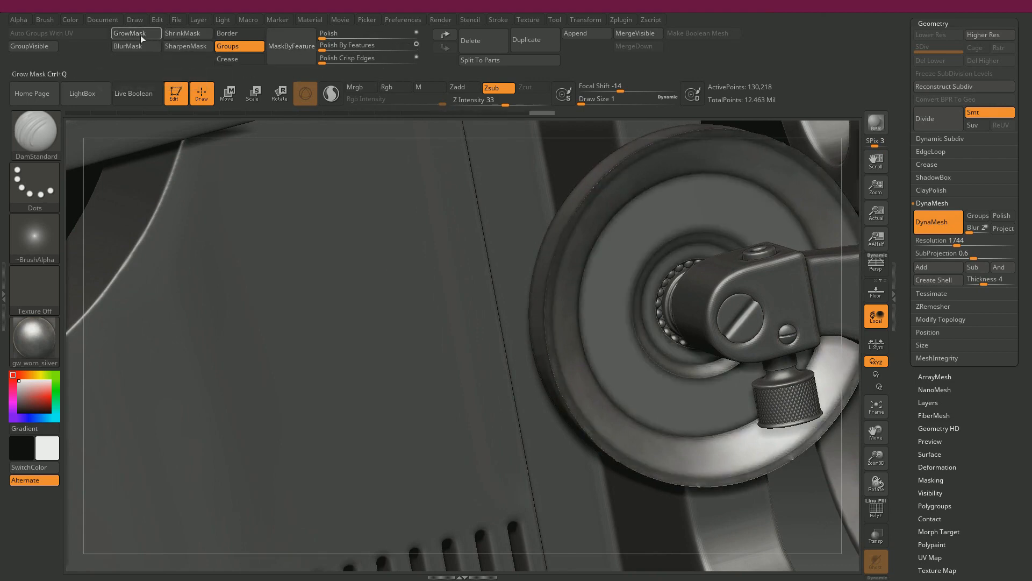
left_click(569, 166, "ctrl")
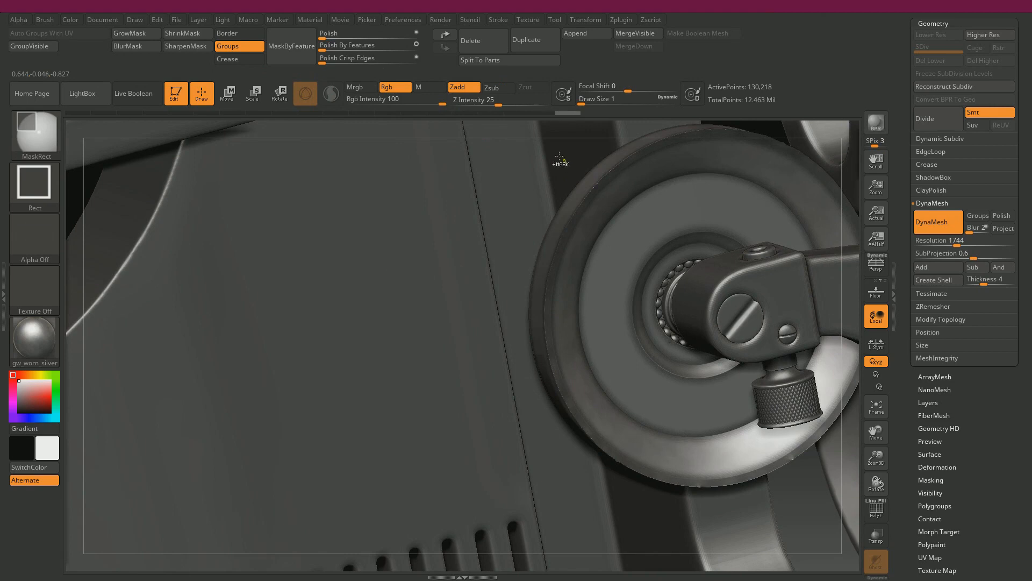
key("ctrl+z")
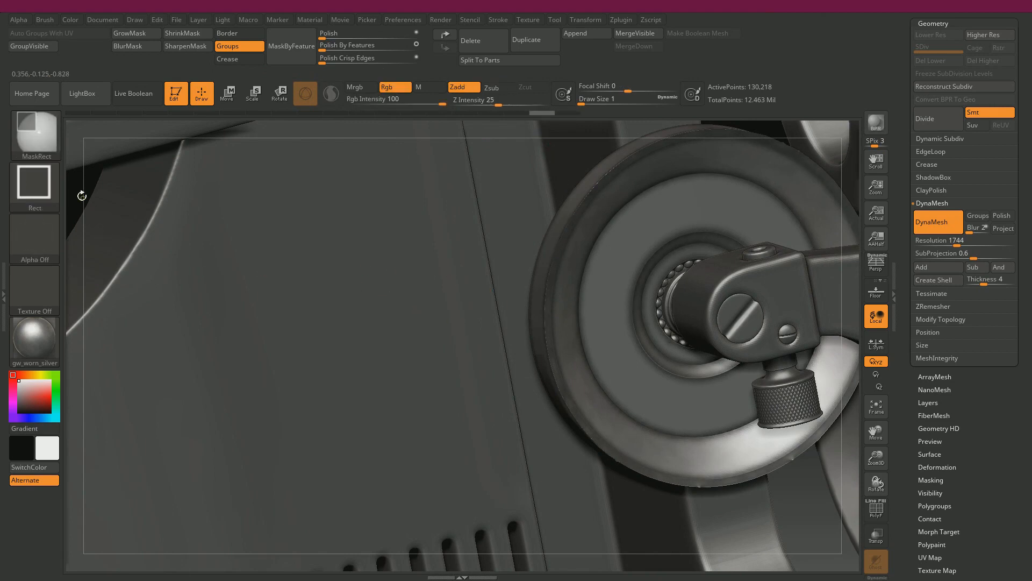
left_click_drag(81, 195, 83, 196, "ctrl")
- Soften the disc's unmasked edges with Polish and clear the mask
mouse_move(451, 313)
right_mouse_down("alt")
mouse_move(425, 293)
mouse_move(344, 277)
mouse_move(126, 288)
right_mouse_up("alt")
right_click_drag(645, 259, 553, 257, "alt")
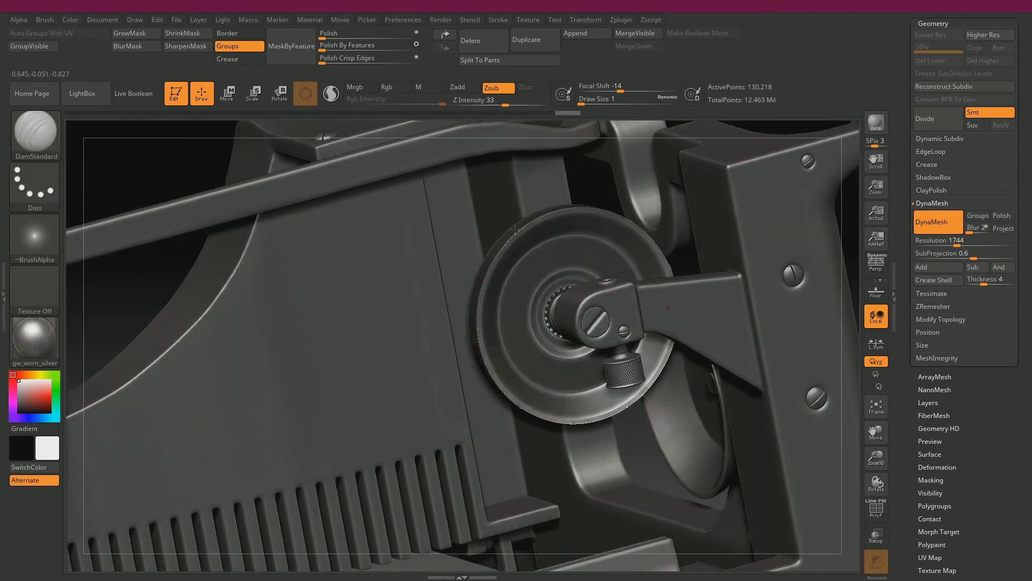
right_click_drag(612, 187, 598, 251)
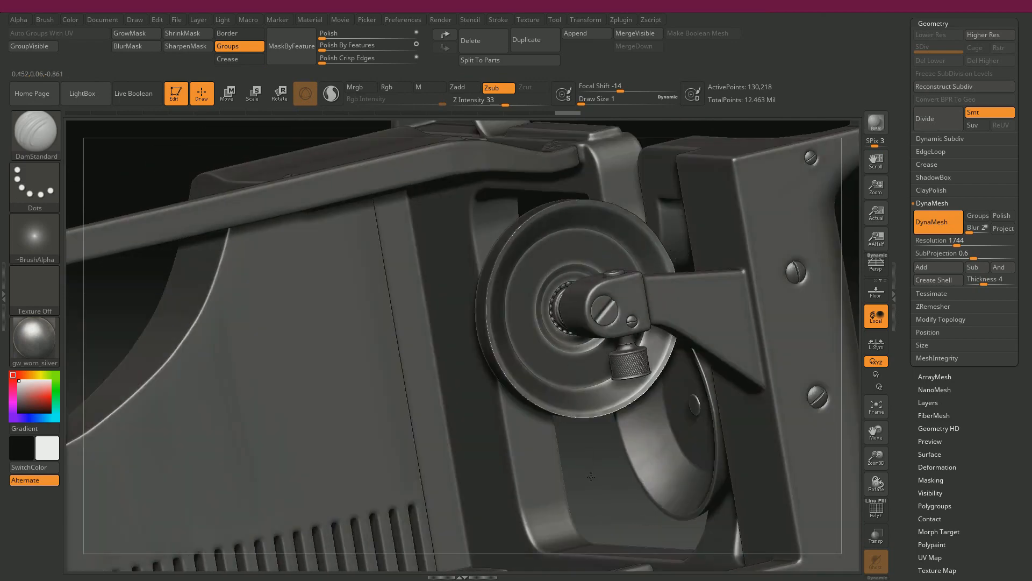
right_click_drag(602, 500, 317, 156, "ctrl")
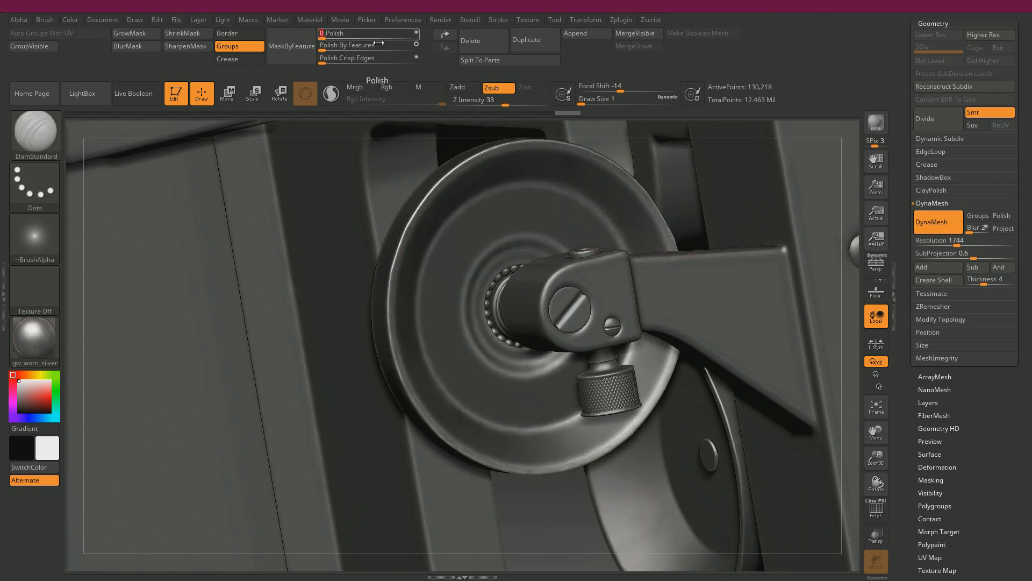
left_click_drag(323, 36, 363, 59)
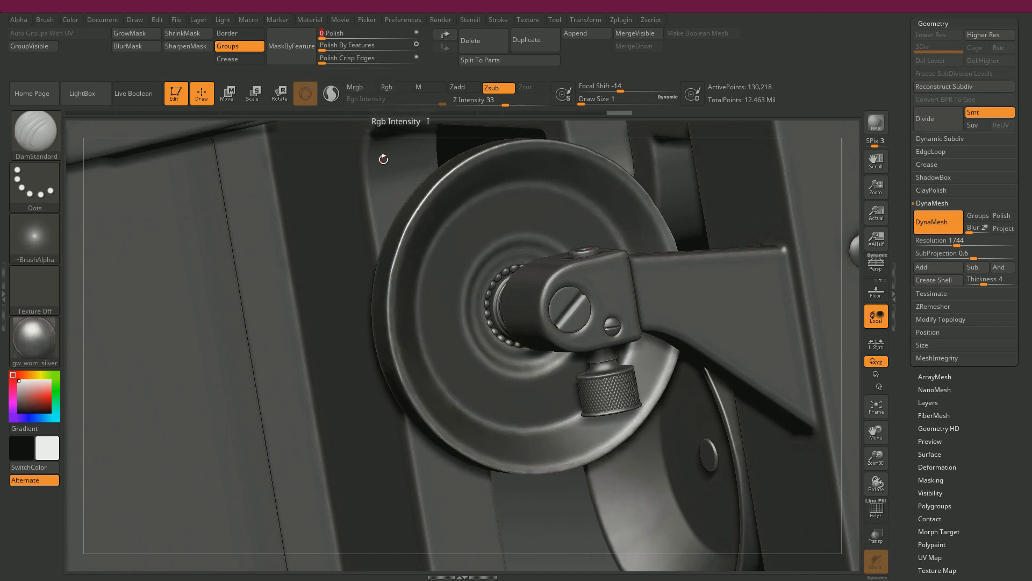
left_click_drag(548, 533, 559, 508, "ctrl")
mouse_move(560, 509)
right_mouse_down()
mouse_move(500, 512)
mouse_move(568, 515)
mouse_move(537, 510)
right_mouse_up()
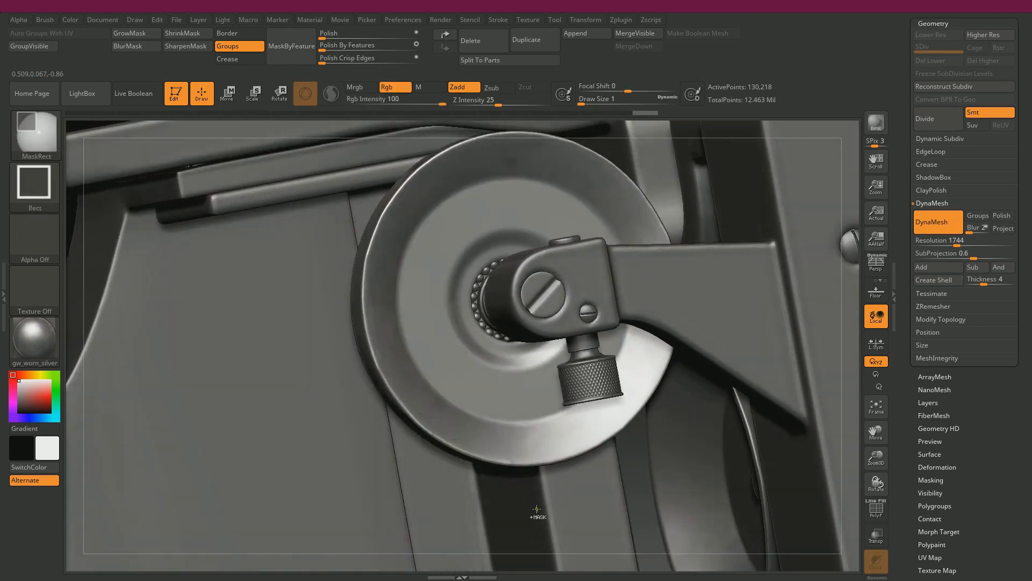
- Undo the mask clearing and last edge polish, and polish the disc's edges again with the mask cleared
key("ctrl+z")
key("ctrl+z")
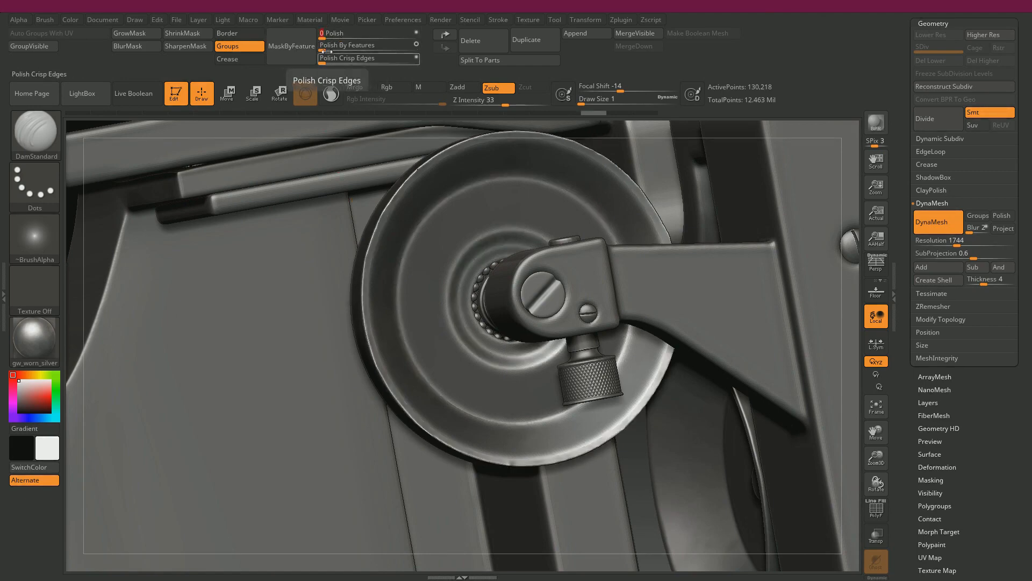
mouse_move(323, 34)
left_mouse_down()
mouse_move(349, 34)
mouse_move(374, 59)
left_mouse_up()
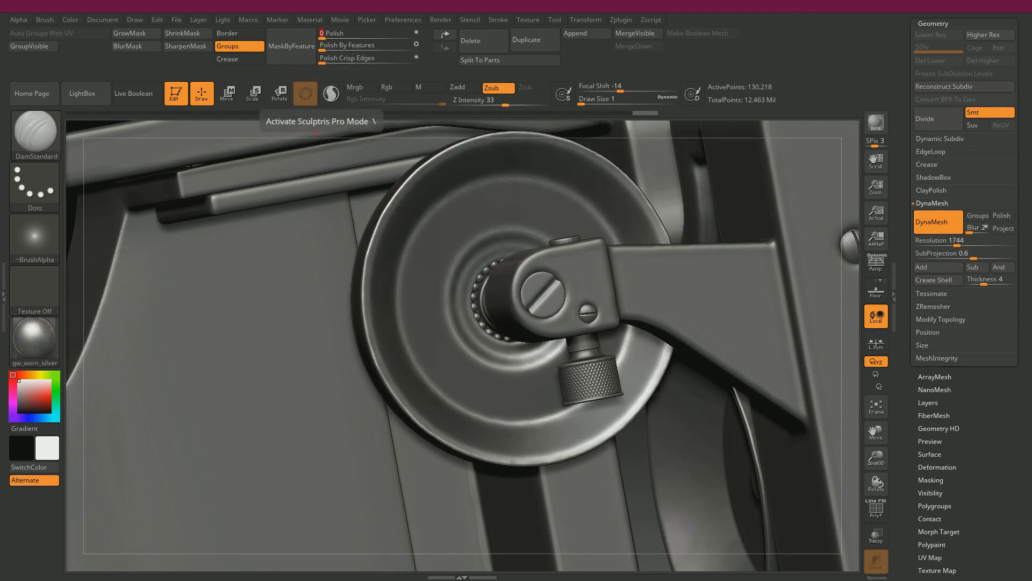
left_click_drag(77, 212, 78, 197, "ctrl")
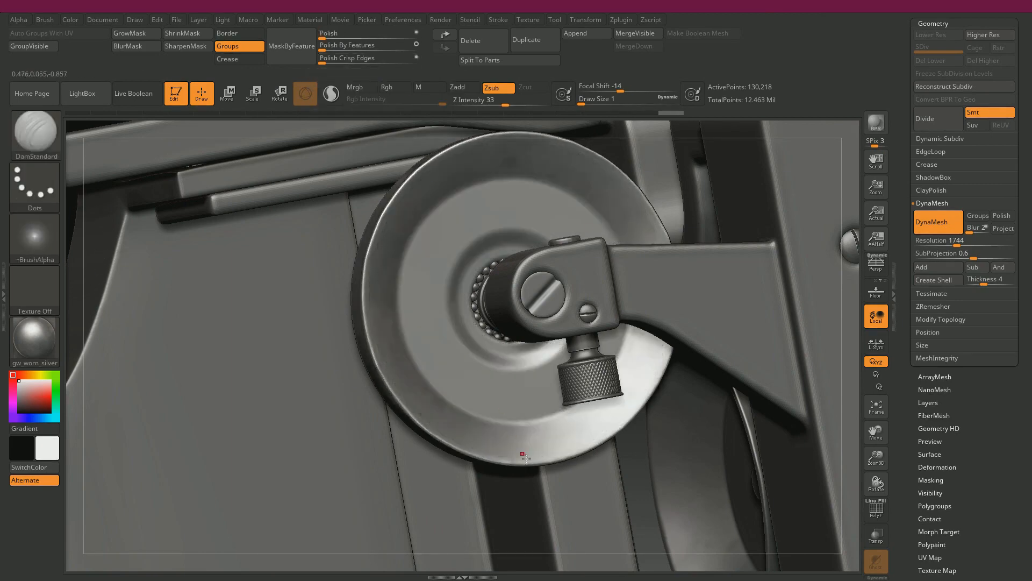
right_click_drag(517, 500, 491, 486)
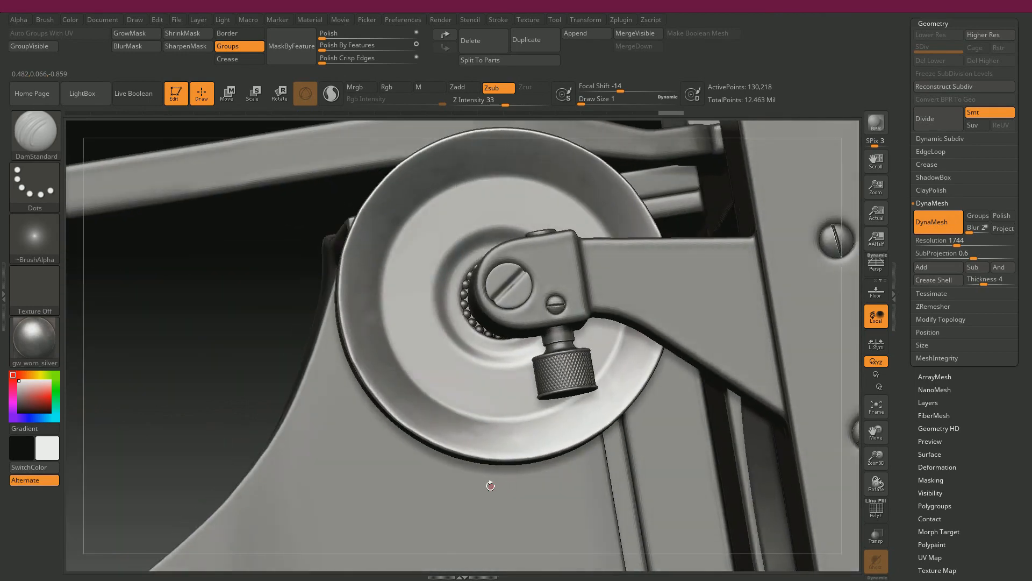
- Undo the disc's edge polishing, its mask and the latest surface polish
key("ctrl+z")
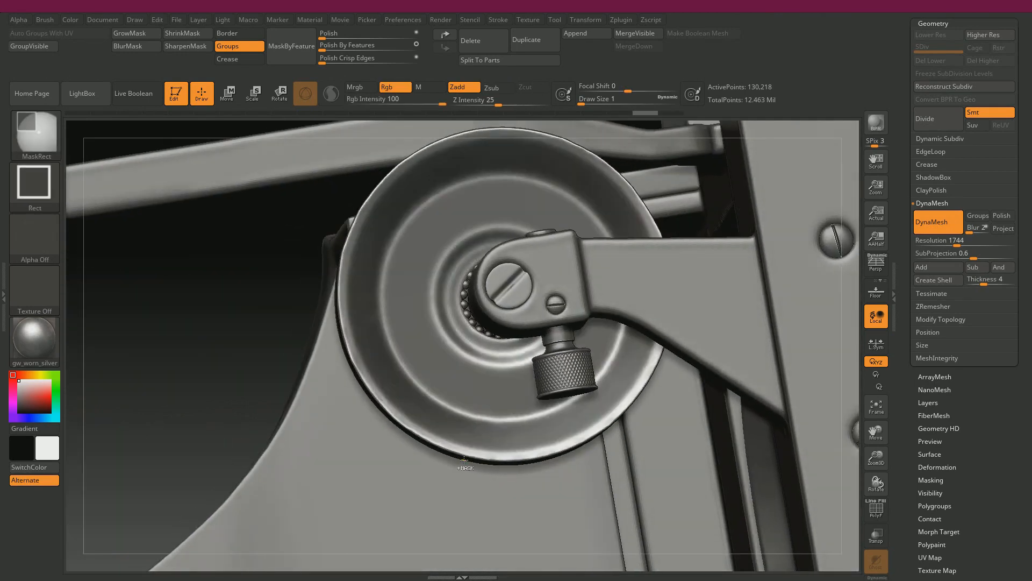
key("ctrl+z")
key("ctrl+z")
key("ctrl+z")
key("ctrl+z")
key("ctrl+z")
key("ctrl+z")
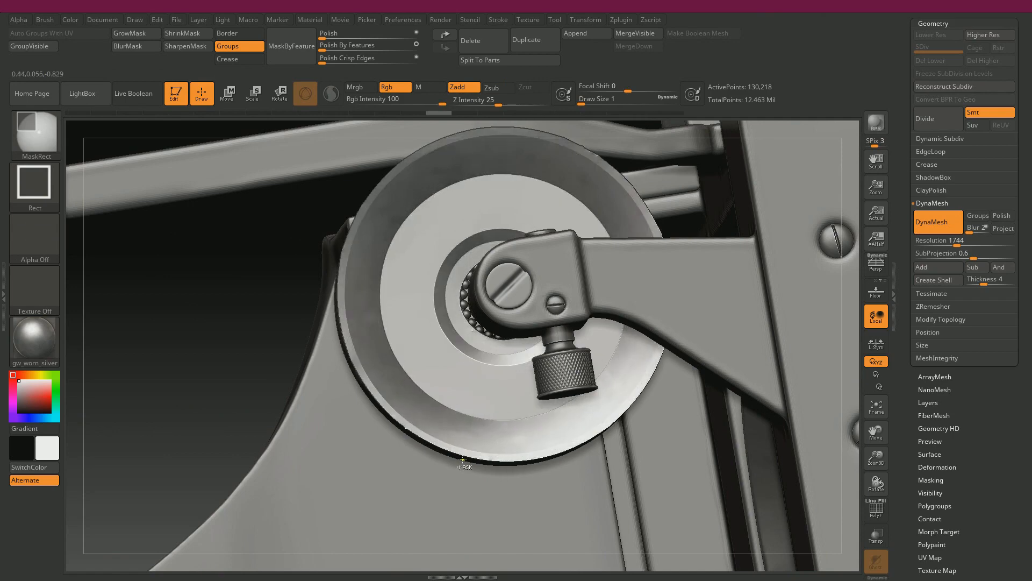
key("ctrl+z")
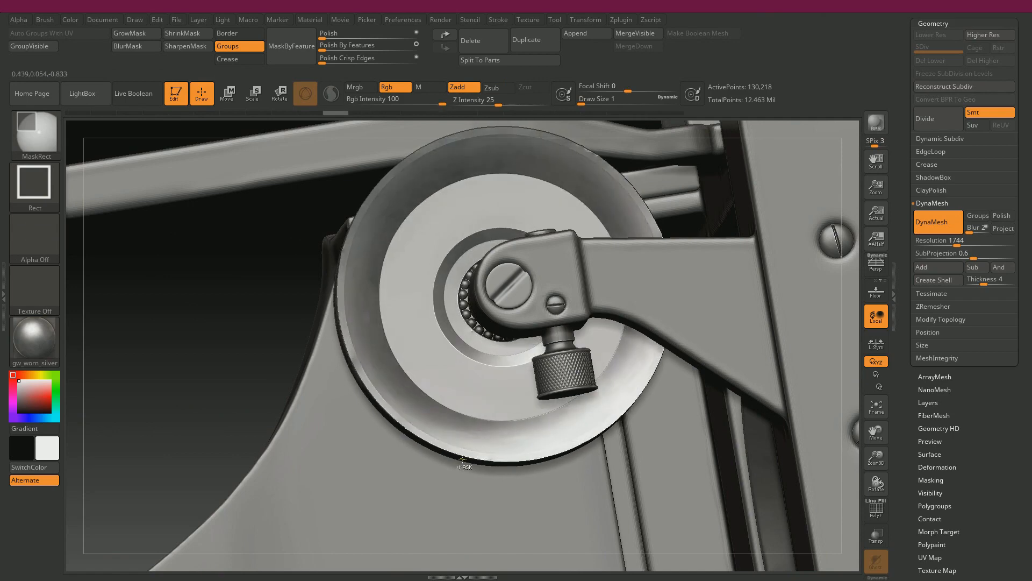
- Polish the disc's polygroup edges through an inverted feature mask grown once, and clear the mask
left_click_drag(210, 364, 218, 351)
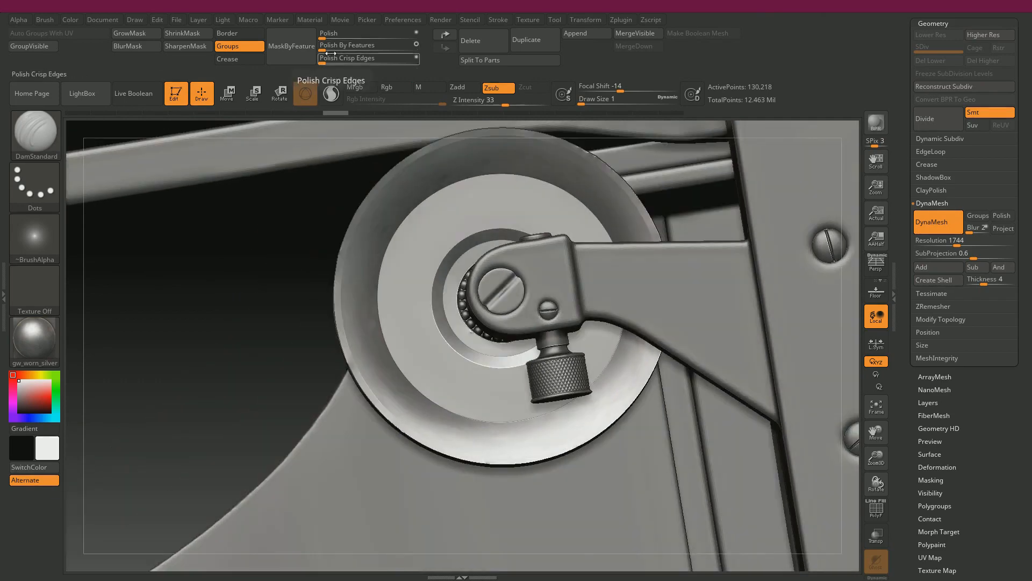
left_click_drag(259, 292, 257, 275)
left_click(291, 46)
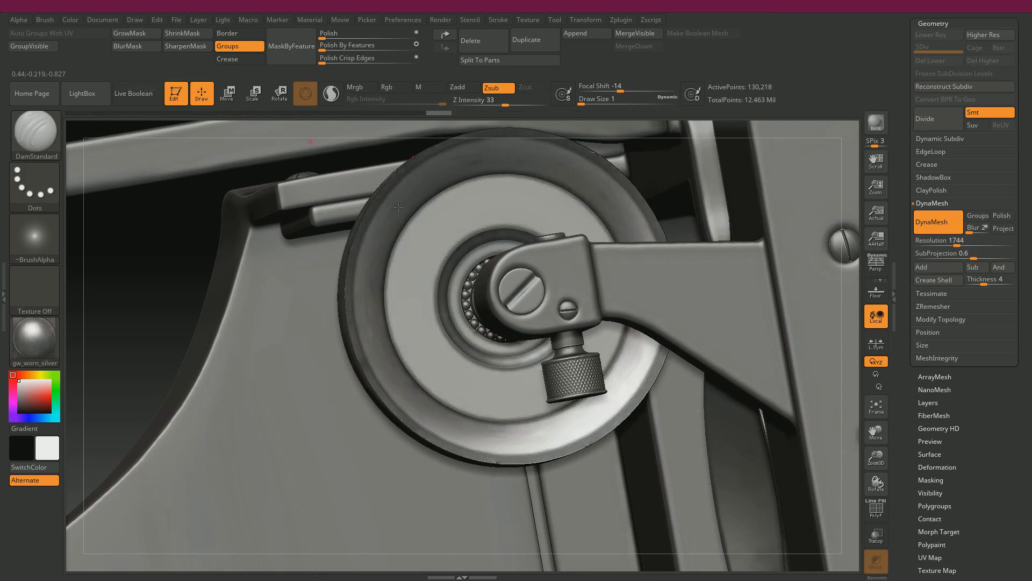
left_click(146, 38)
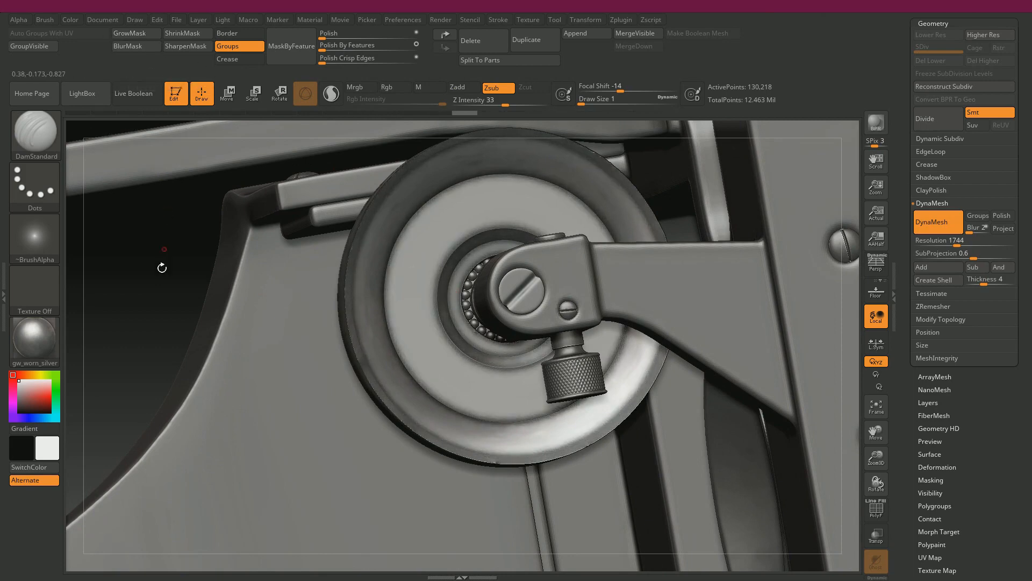
key("ctrl+q")
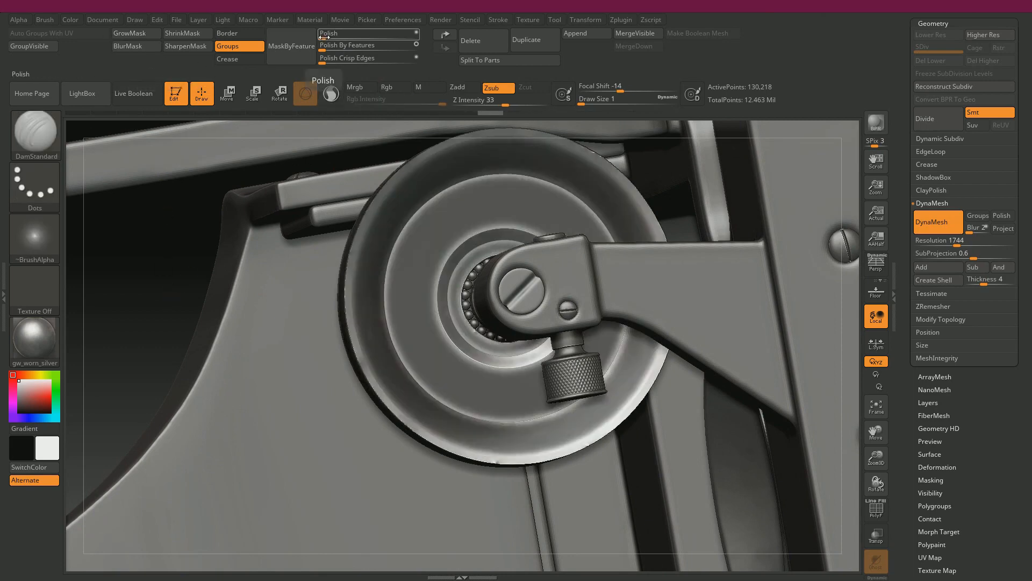
left_click_drag(324, 37, 378, 44)
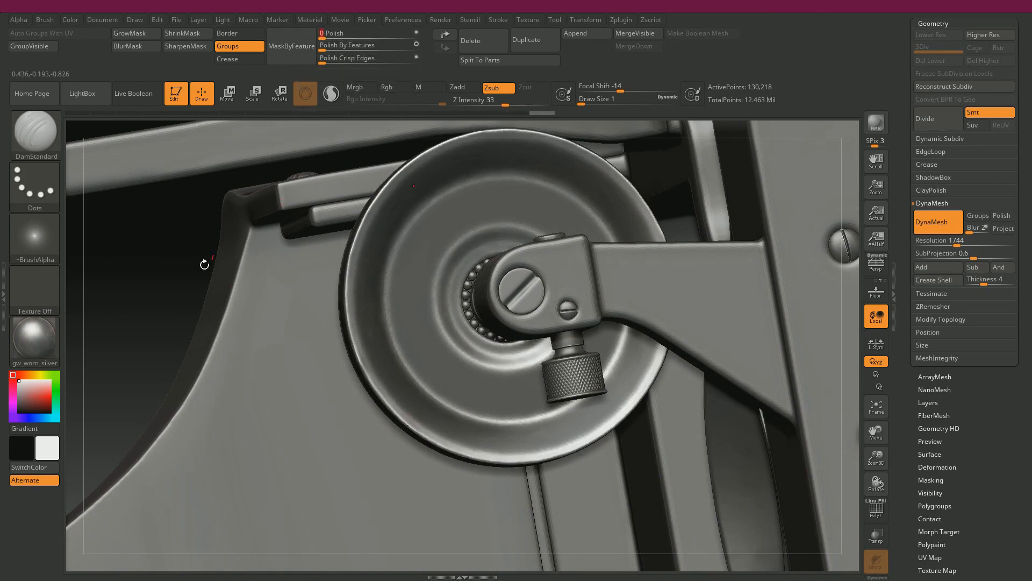
left_click_drag(152, 272, 177, 242, "ctrl")
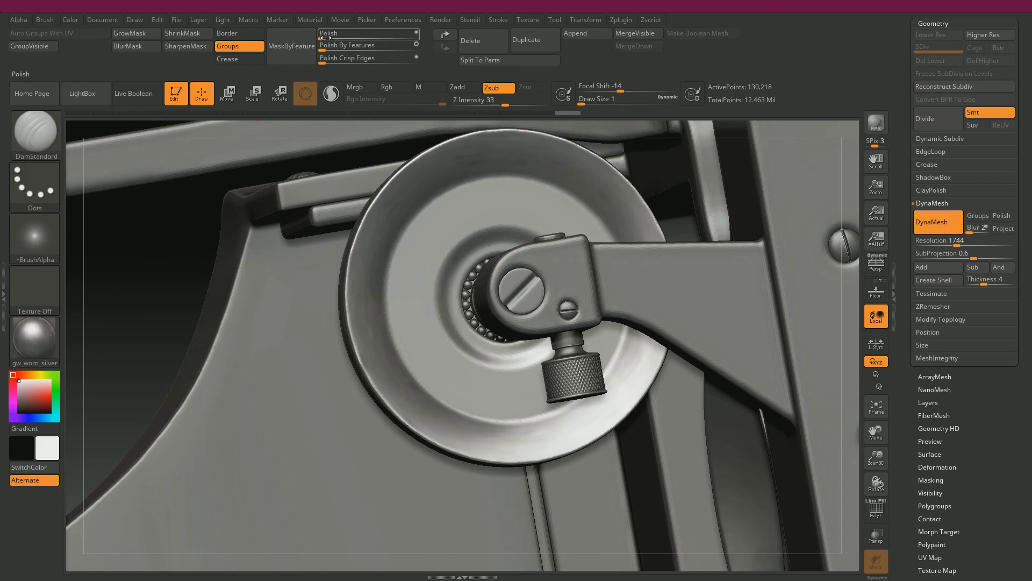
- Apply one more light Polish to the disc
left_click_drag(362, 45, 363, 45)
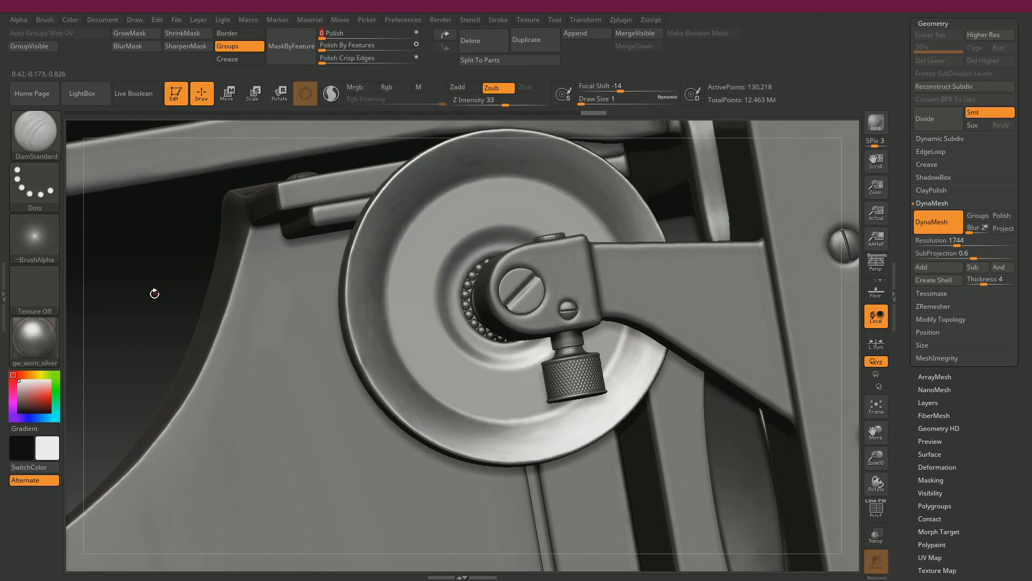
mouse_move(140, 256)
left_mouse_down("alt")
mouse_move(347, 306)
mouse_move(351, 318)
mouse_move(291, 320)
left_mouse_up("alt")
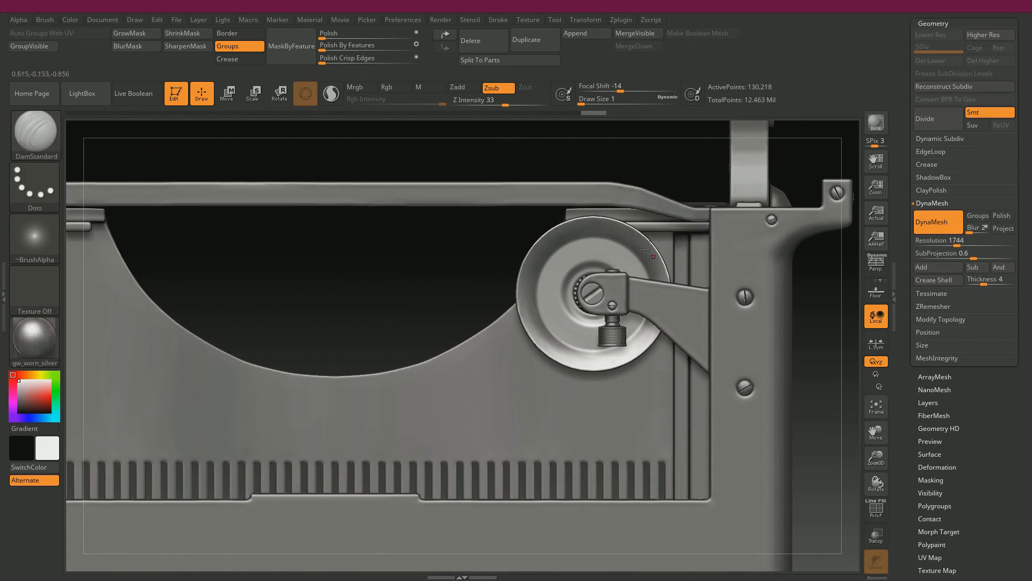
left_click_drag(376, 249, 662, 180)
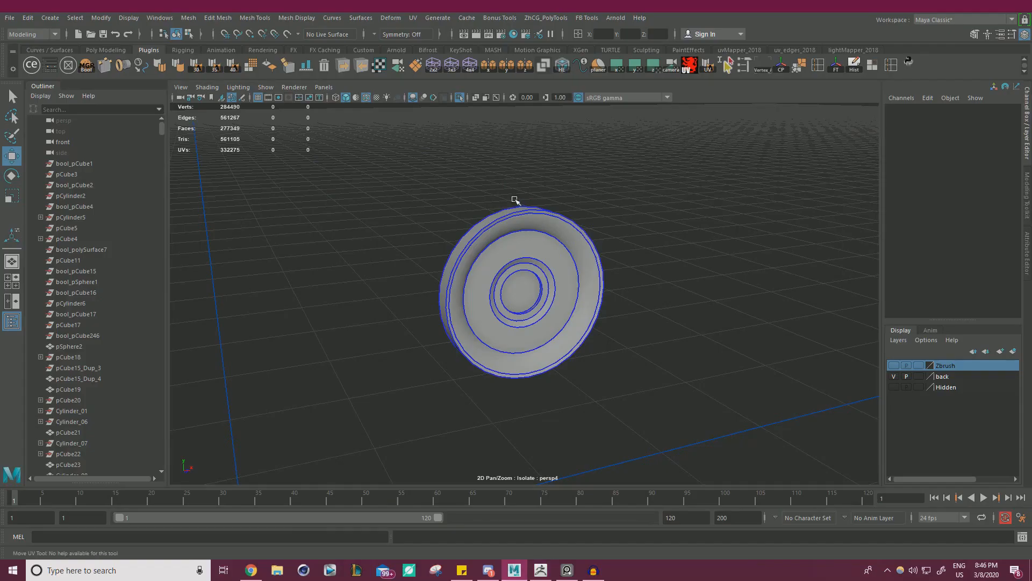
- Switch to Maya, add the finished wheel disc to the Zbrush layer and leave isolation
left_click(524, 226)
right_click(947, 366)
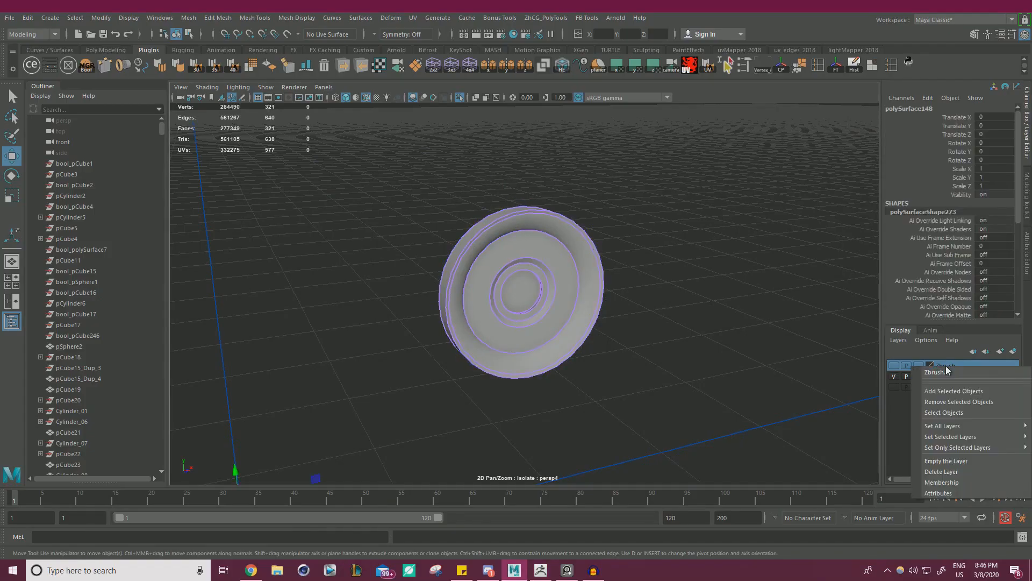
left_click(958, 394)
left_click(461, 98)
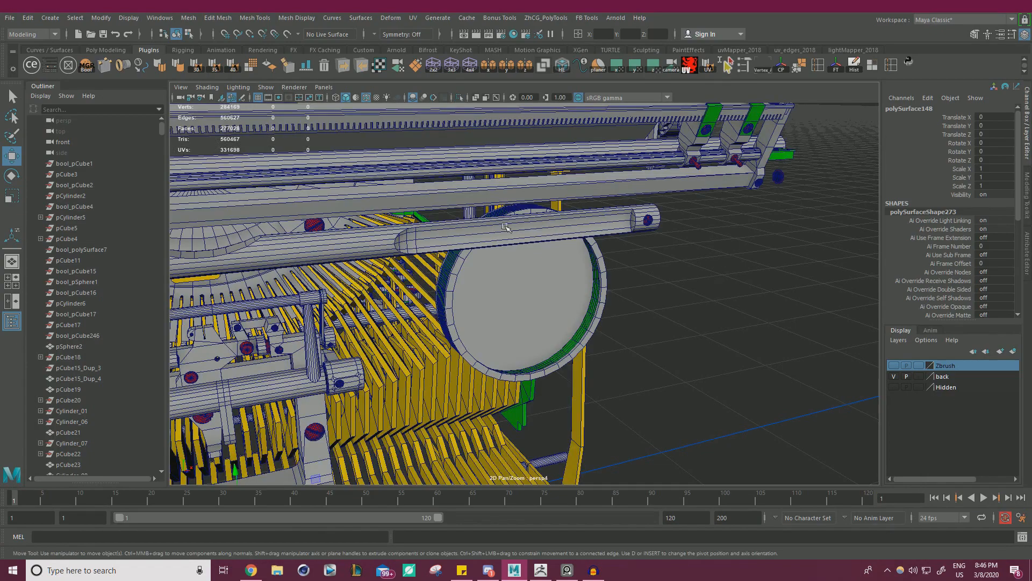
- Examine the rim pieces around the wheel to find the next part to transfer
scroll(532, 295, "up", 5)
left_click(485, 280)
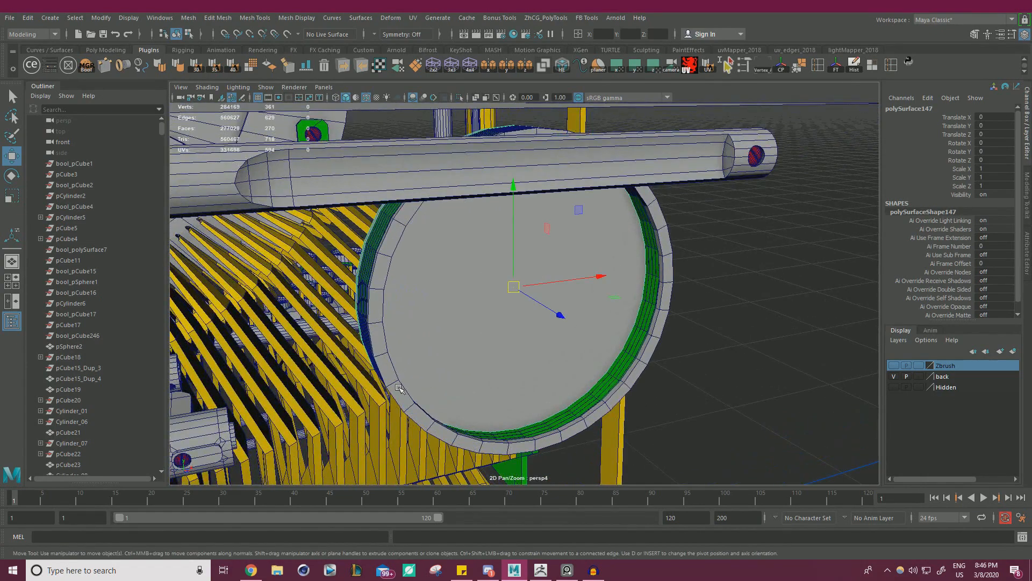
left_click(439, 379)
scroll(450, 376, "down", 2)
left_click_drag(452, 362, 652, 323, "alt")
left_click(540, 263)
left_click_drag(541, 264, 488, 360, "alt")
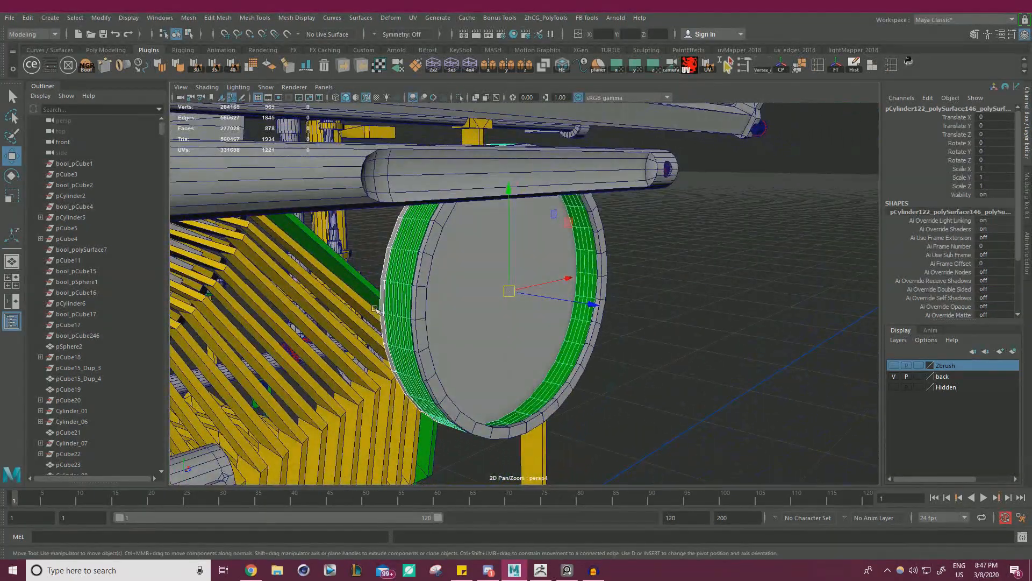
left_click(394, 315)
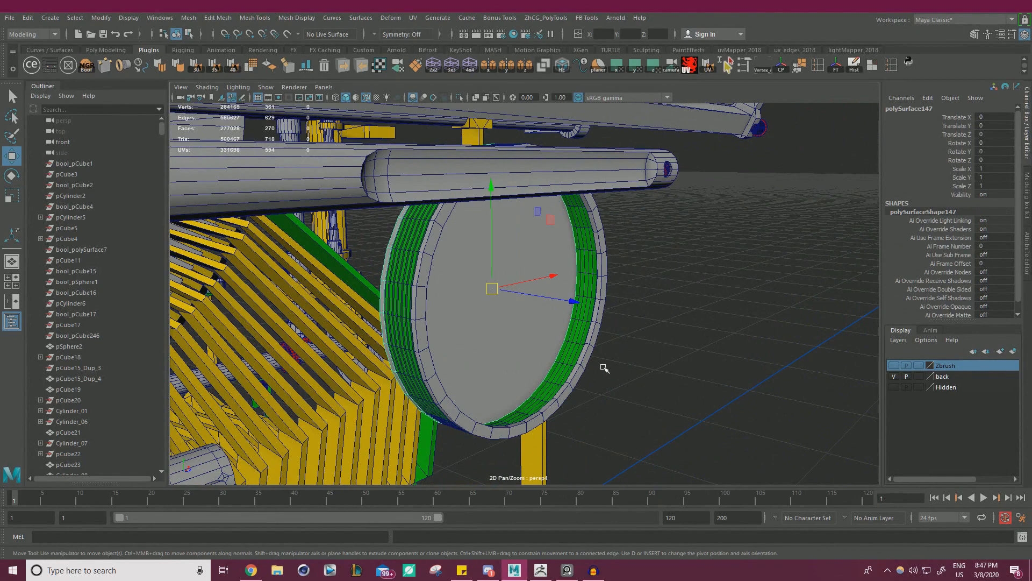
- Select the wheel's front rim ring, show the Zbrush layer and isolate the ring
left_click(479, 199)
left_click(460, 99)
left_click_drag(513, 199, 549, 249, "alt")
left_click(461, 99)
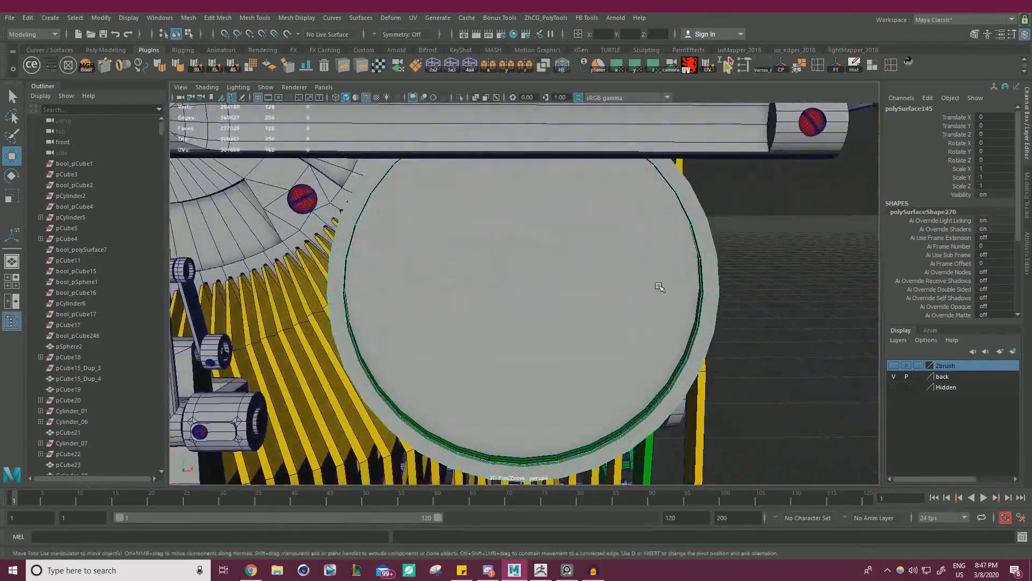
left_click(893, 365)
left_click_drag(710, 341, 607, 327, "alt")
left_click_drag(461, 299, 431, 122, "alt")
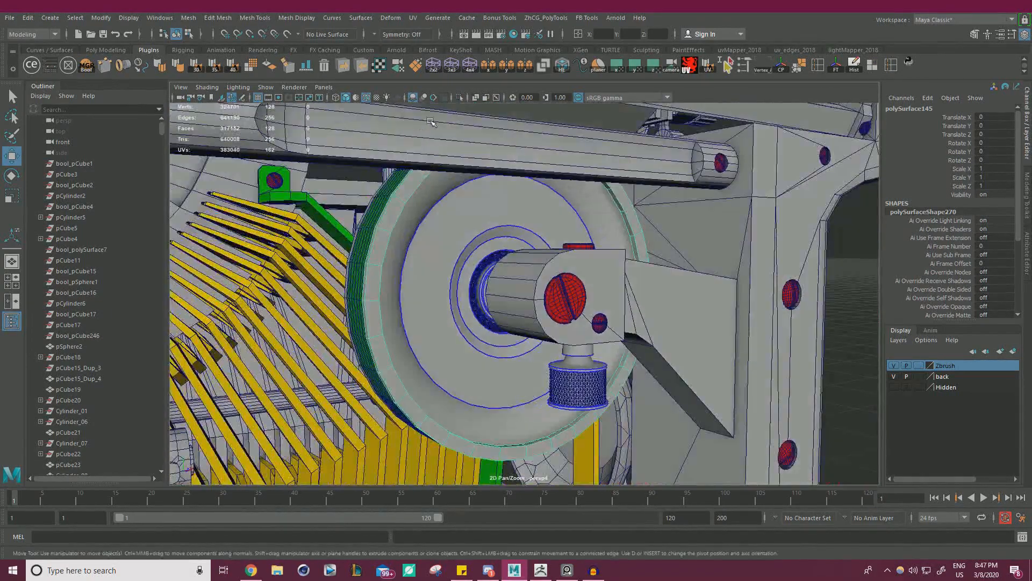
left_click(459, 98)
- Create planar-projected UVs with cut seams on all faces of the isolated ring
left_click_drag(540, 231, 454, 233, "alt")
right_click_drag(453, 233, 425, 218)
left_click_drag(338, 164, 833, 478)
left_click_drag(687, 350, 640, 329, "alt")
right_click_drag(640, 329, 742, 398, "alt")
right_click_drag(470, 227, 430, 161, "alt")
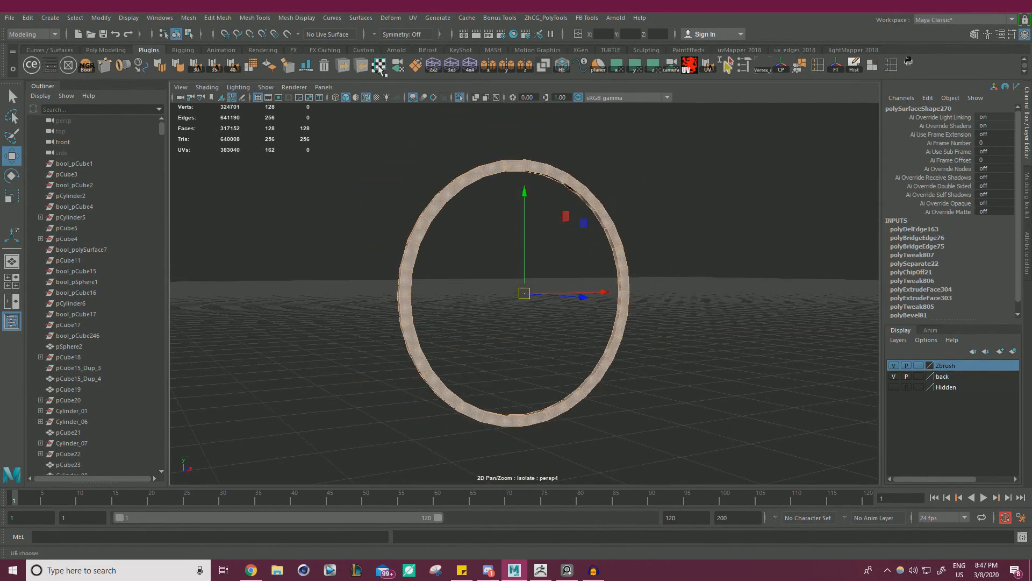
left_click(379, 65)
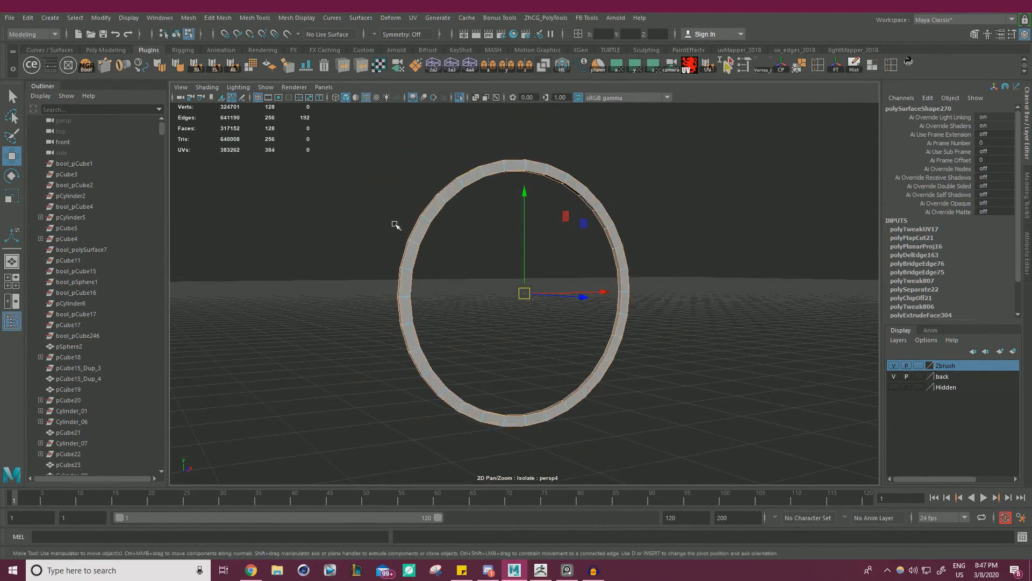
- Adjust the softening of the ring's edges and recut its UV seams
left_click(233, 65)
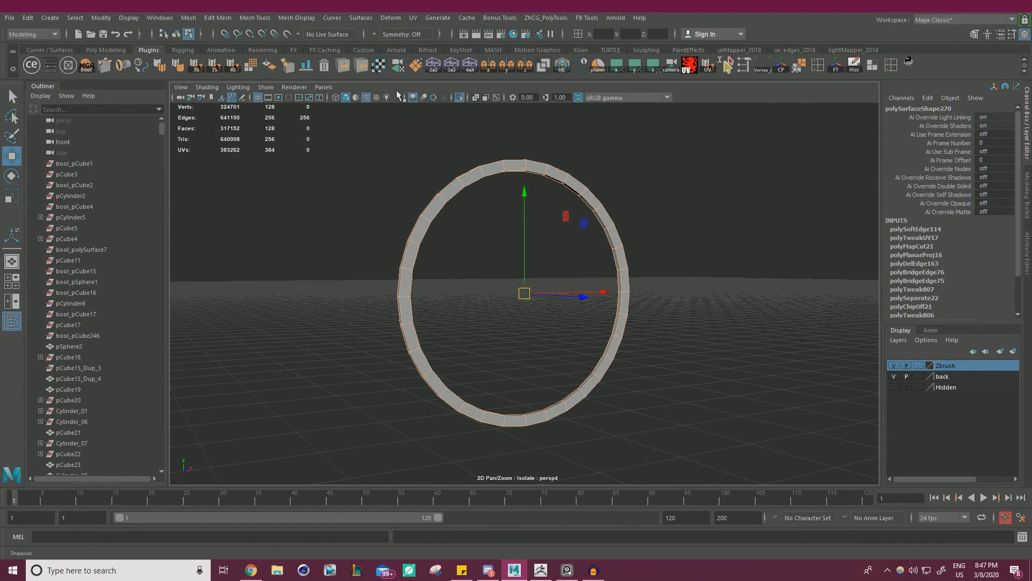
left_click(379, 65)
right_click_drag(500, 184, 559, 165)
left_click_drag(649, 141, 529, 185)
left_click_drag(500, 164, 492, 187, "alt")
right_click_drag(594, 197, 674, 178, "alt")
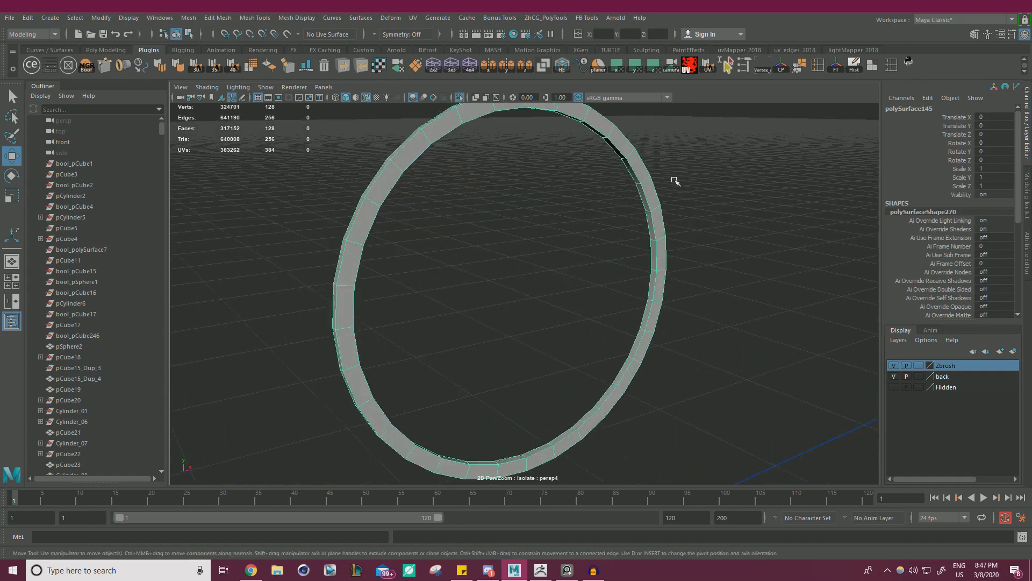
- Inspect the ring from both sides and regenerate its planar UVs and seams
left_click(563, 65)
left_click_drag(496, 162, 638, 208, "alt")
left_click_drag(762, 206, 530, 207, "alt")
scroll(505, 196, "down", 2)
right_click_drag(480, 184, 430, 182)
left_click_drag(385, 156, 457, 236)
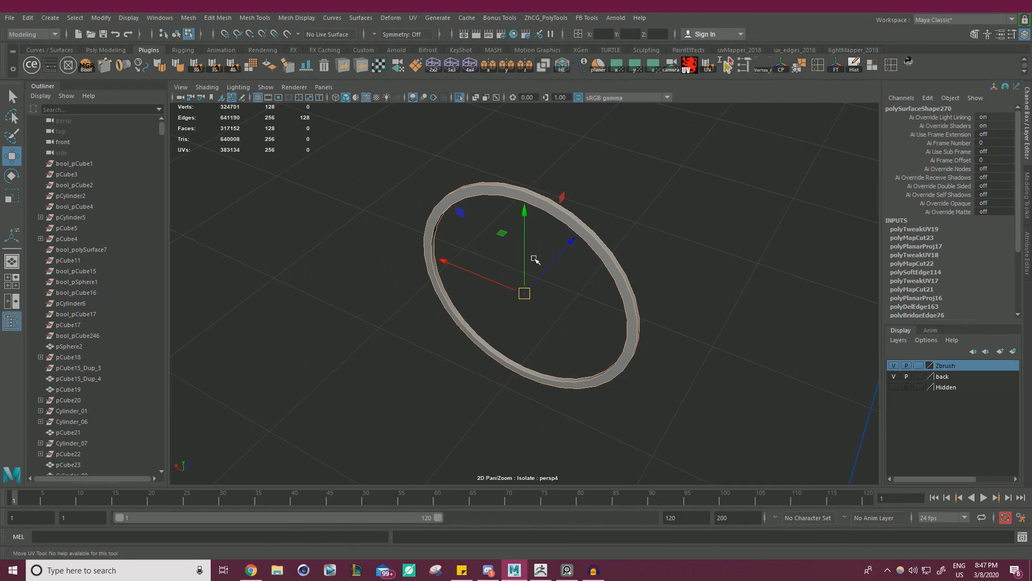
- Return the ring to object selection, export it and deselect it
right_click_drag(580, 192, 712, 152)
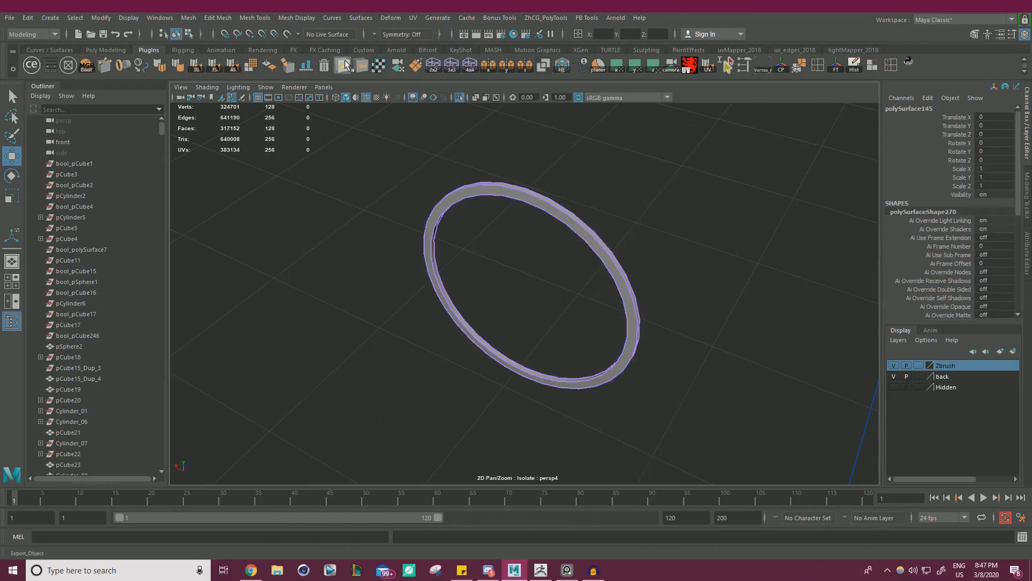
left_click(345, 65)
left_click(766, 141)
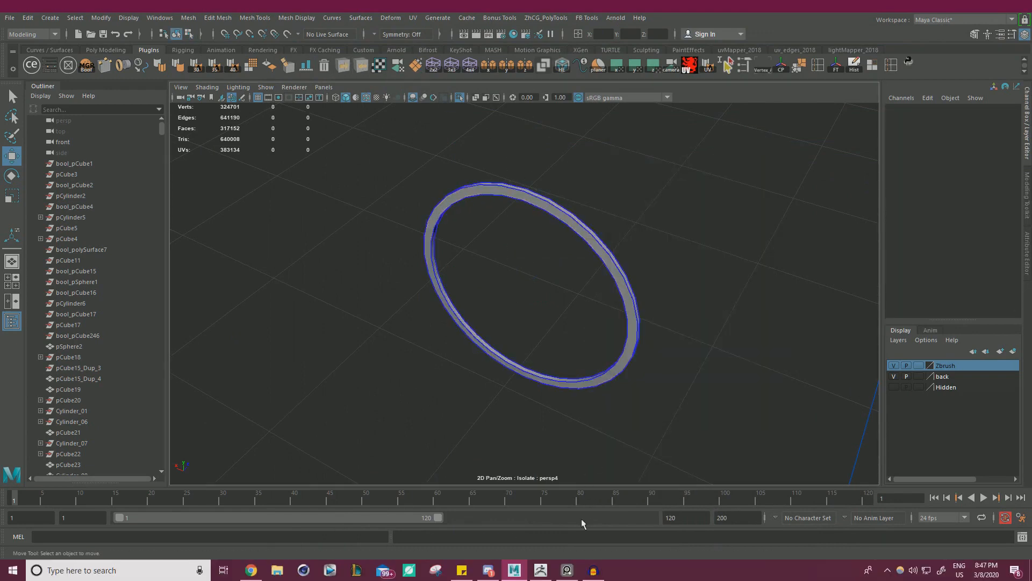
- Switch to ZBrush, duplicate the disc subtool and import the exported ring in place of the duplicate
left_click(544, 565)
left_click_drag(826, 405, 869, 429)
left_click_drag(903, 57, 934, 133)
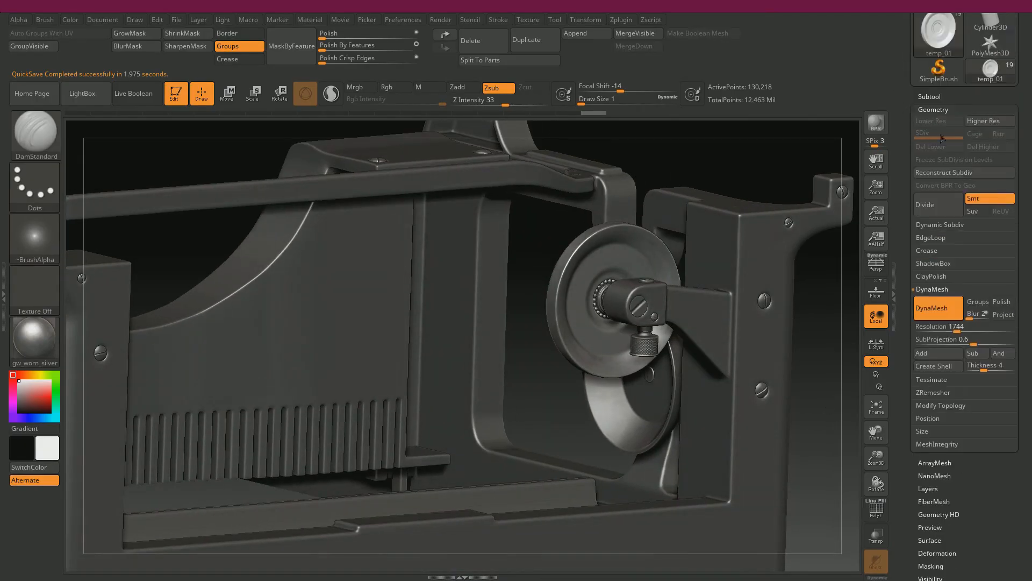
left_click(935, 96)
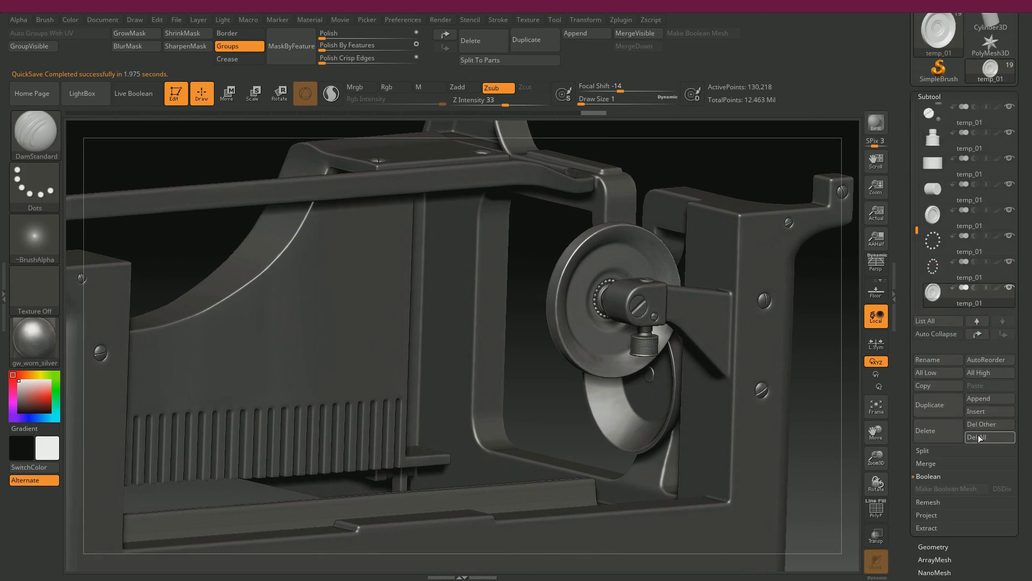
left_click(938, 405)
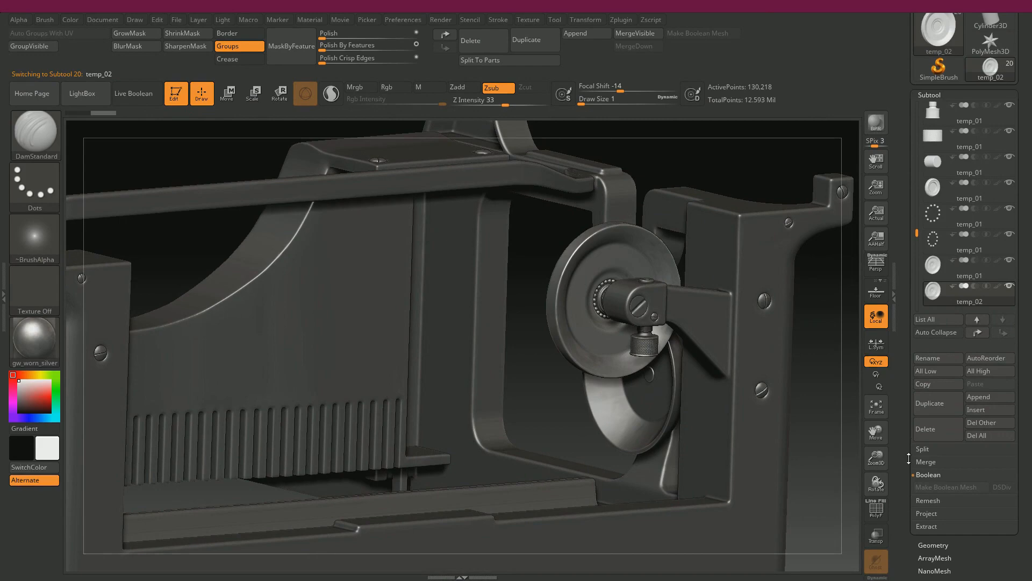
left_click_drag(908, 458, 923, 369)
left_click(974, 548)
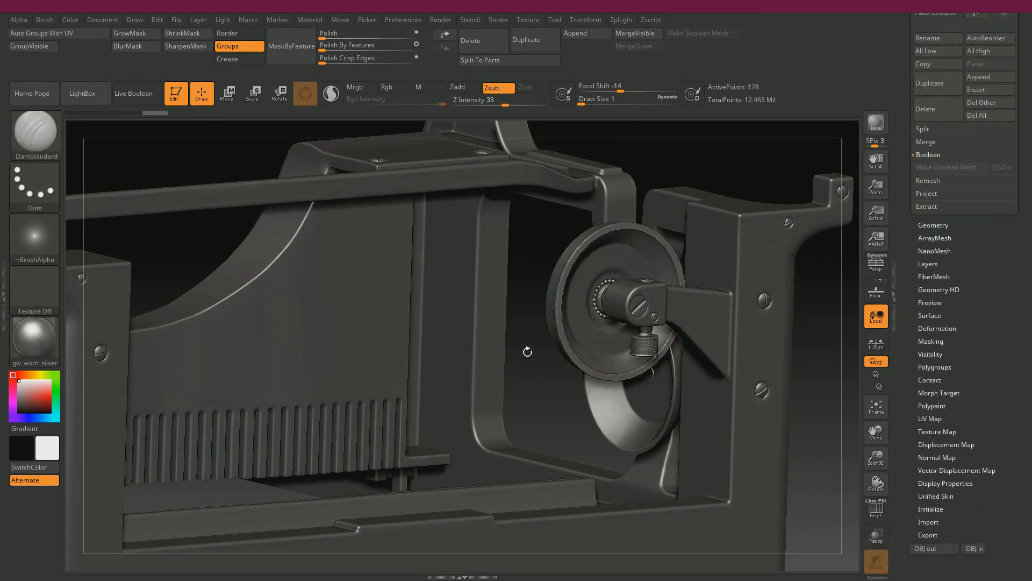
- Assign polygroups to the ring from its UVs and rebuild it with DynaMesh
left_click_drag(529, 355, 384, 408, "alt")
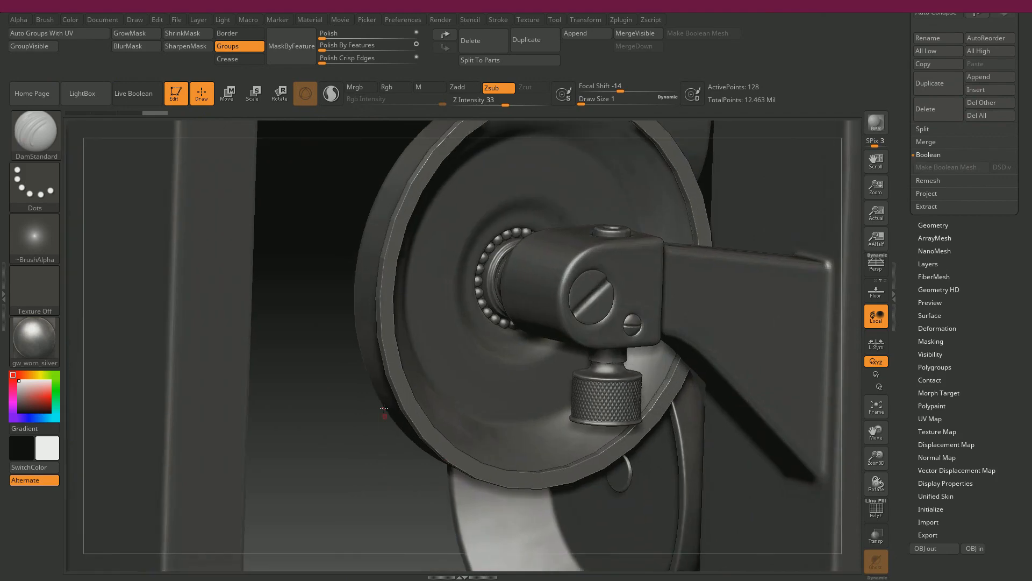
key("shift+f")
left_click(52, 35)
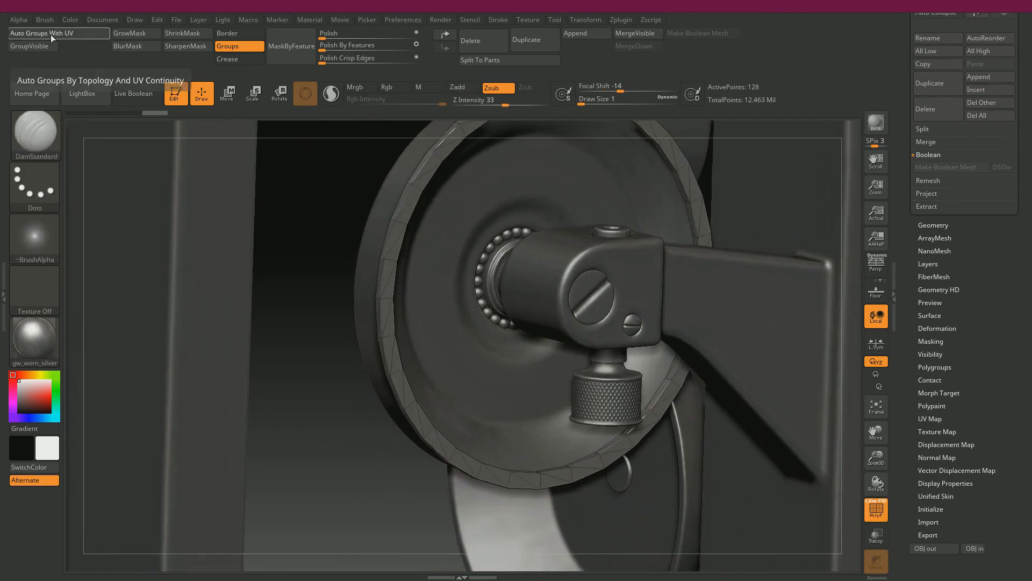
left_click(930, 225)
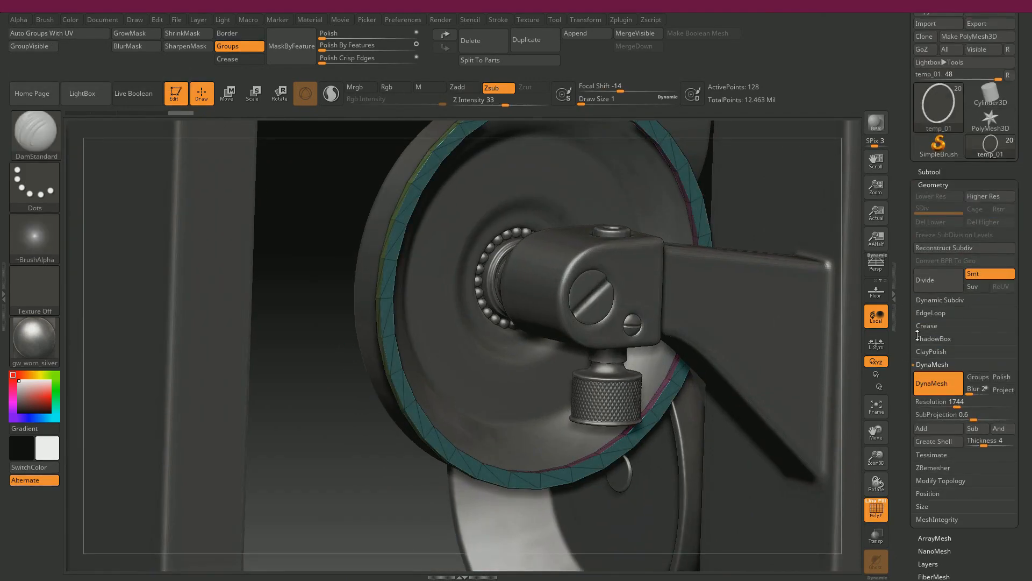
left_click(937, 387)
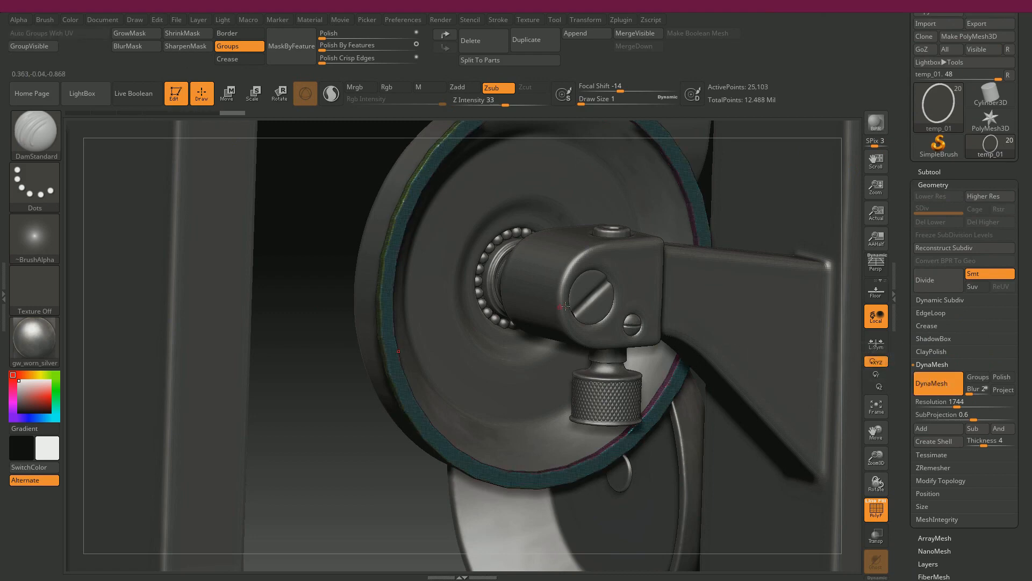
key("shift+f")
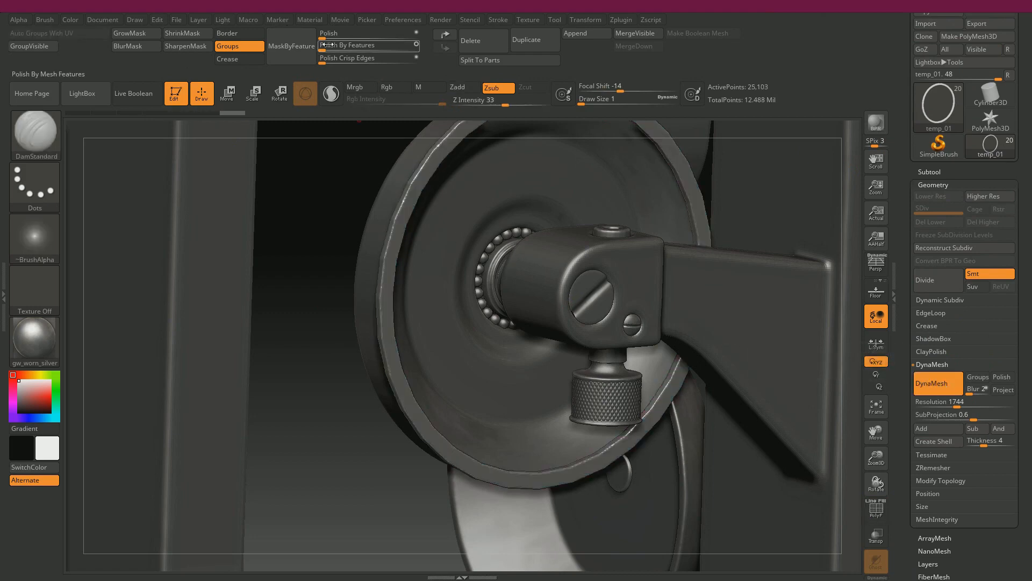
- Smooth the ring with Polish Crisp Edges and Polish, undoing and reapplying the last light Polish
left_click(348, 56)
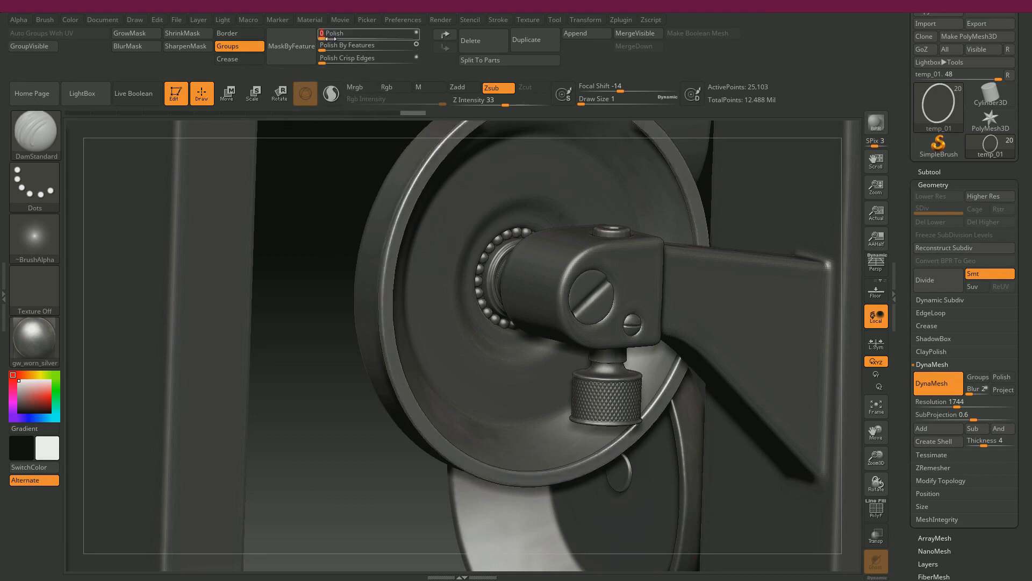
left_click_drag(330, 38, 320, 45)
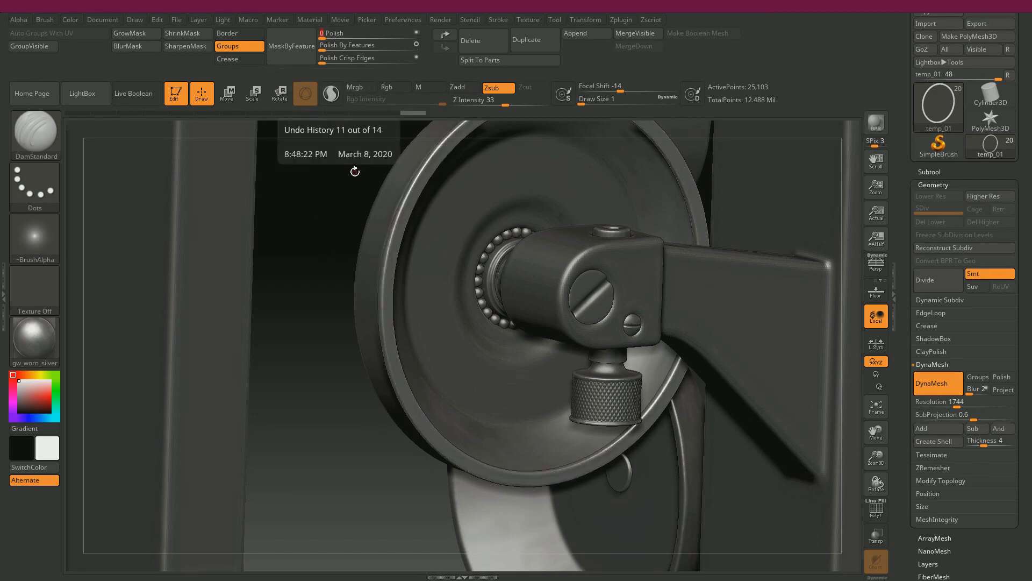
left_click_drag(347, 317, 377, 321)
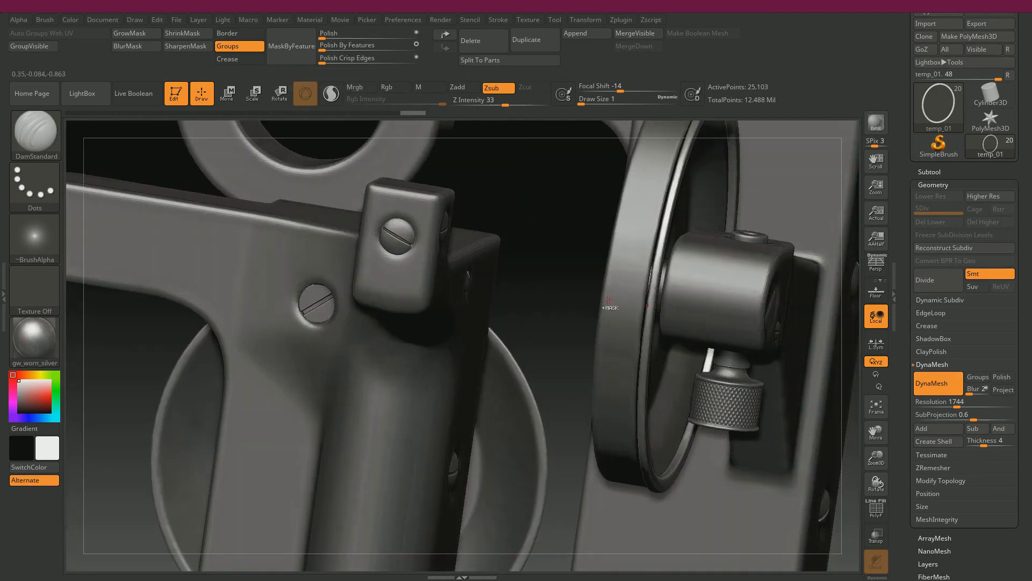
key("ctrl+z")
left_click_drag(321, 39, 320, 40)
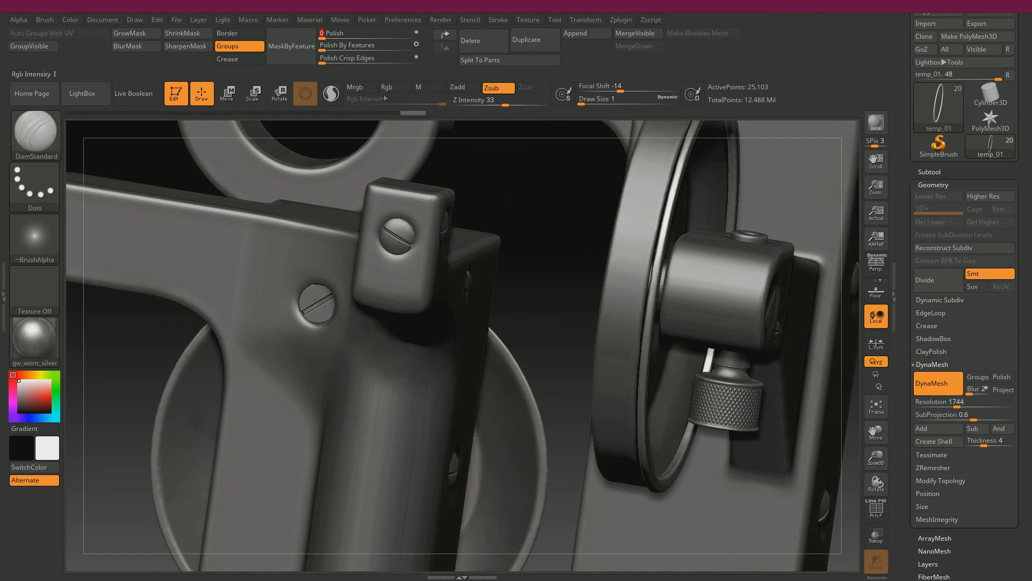
- Activate the Move gizmo on the ring and center it on the unmasked mesh
left_click(236, 100)
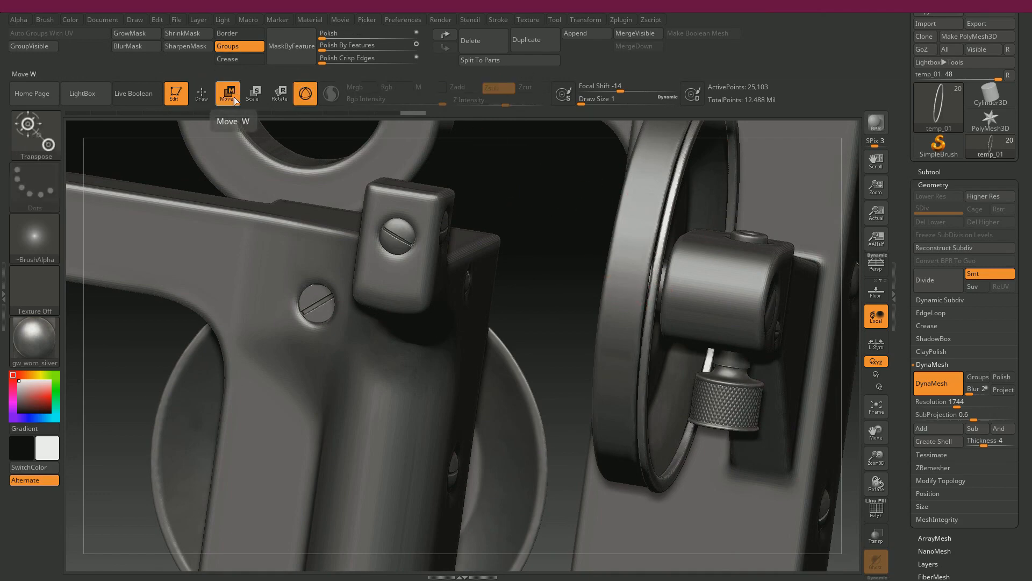
left_click(660, 256)
left_click(647, 170)
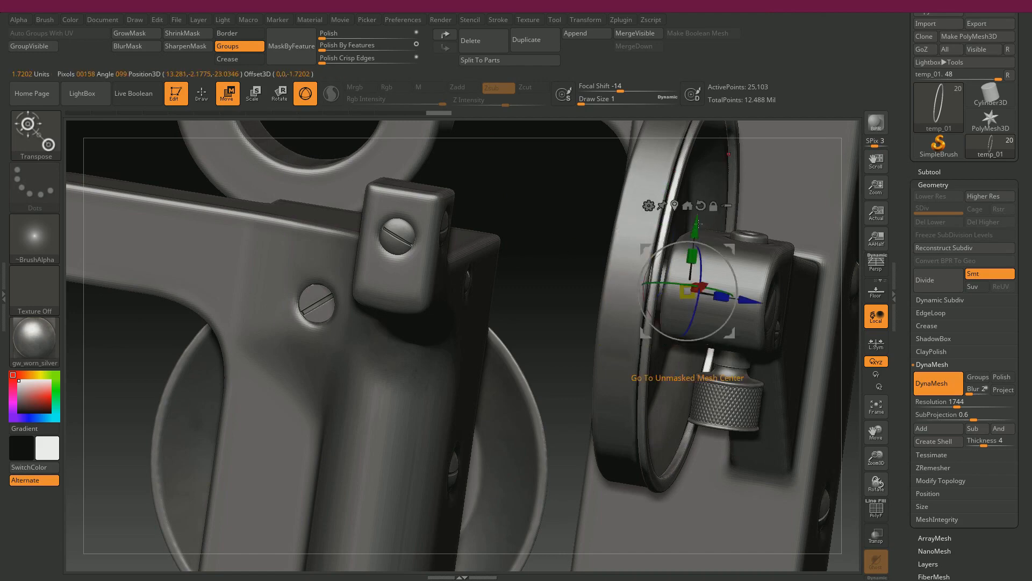
- Try resetting the ring's mesh orientation with the gizmo, and undo it
left_click_drag(525, 207, 497, 210)
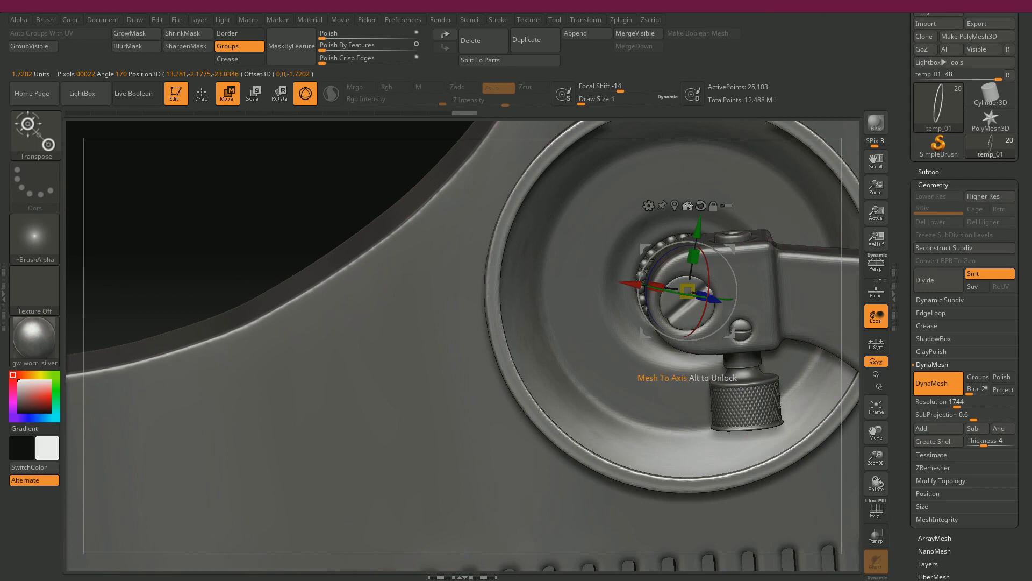
left_click(700, 205)
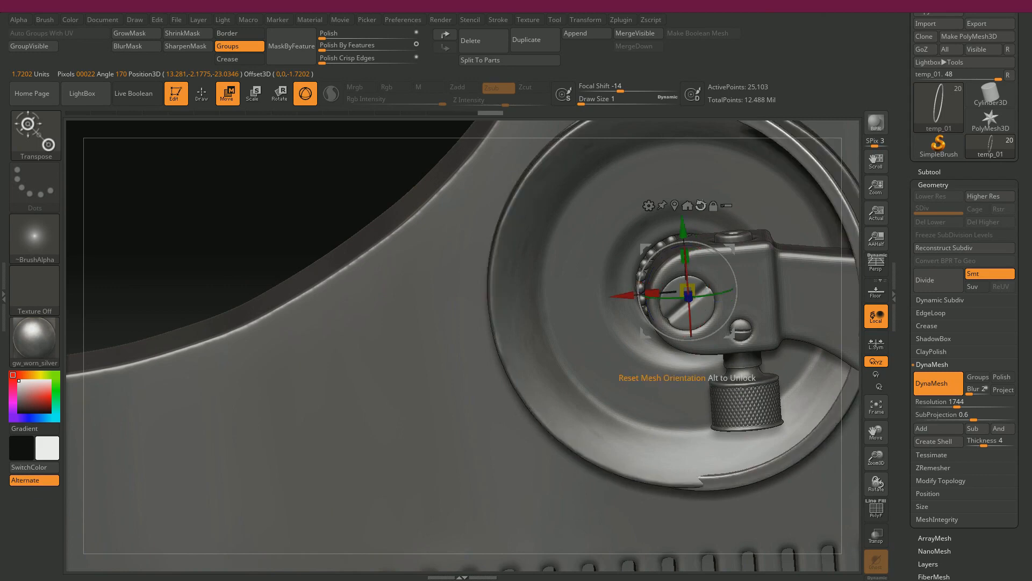
key("ctrl+z")
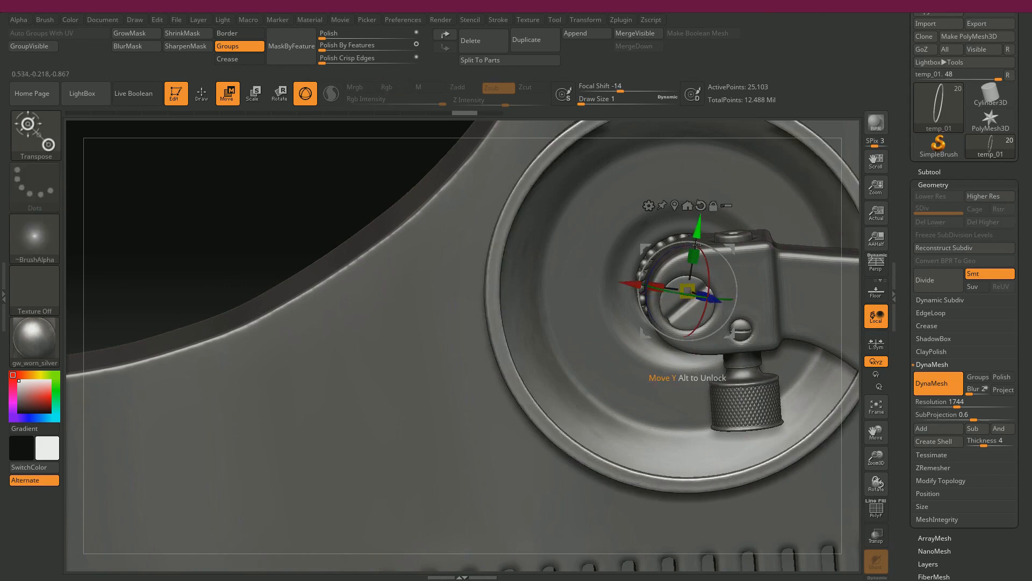
- Try aligning the ring's mesh to the axis with the gizmo, undo it, and retry resetting the mesh orientation
left_click_drag(672, 242, 663, 245)
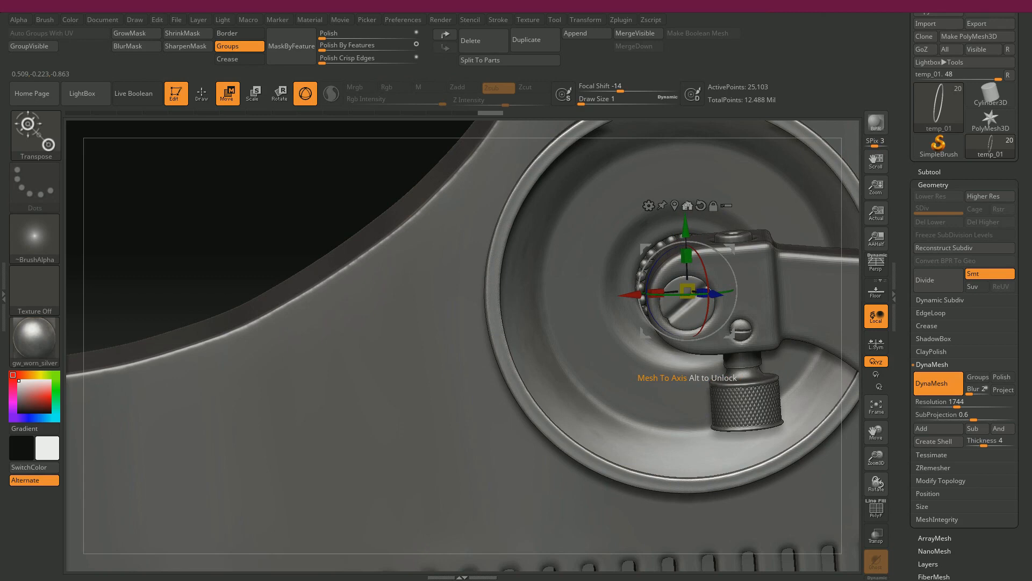
left_click(687, 205)
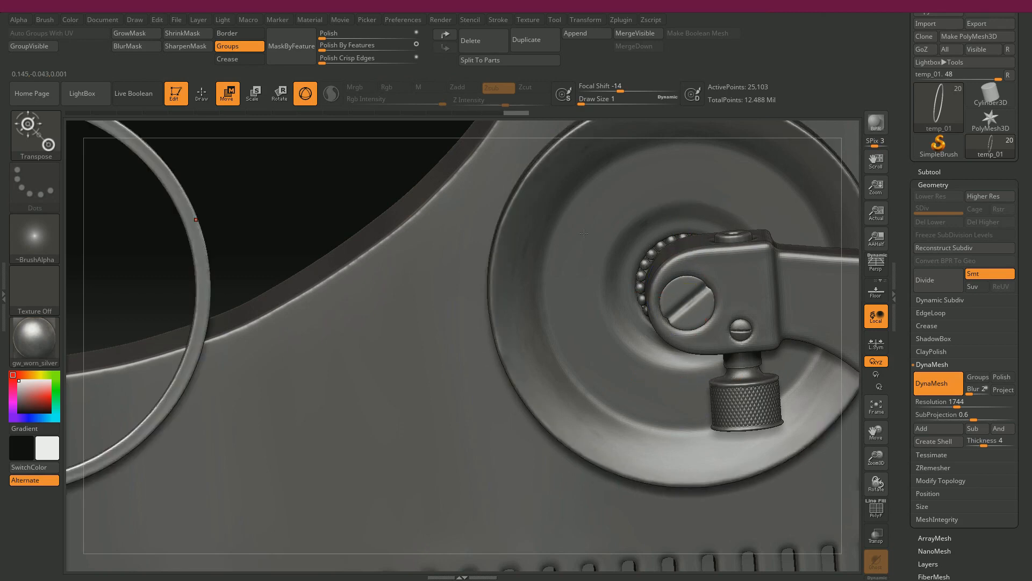
key("ctrl+z")
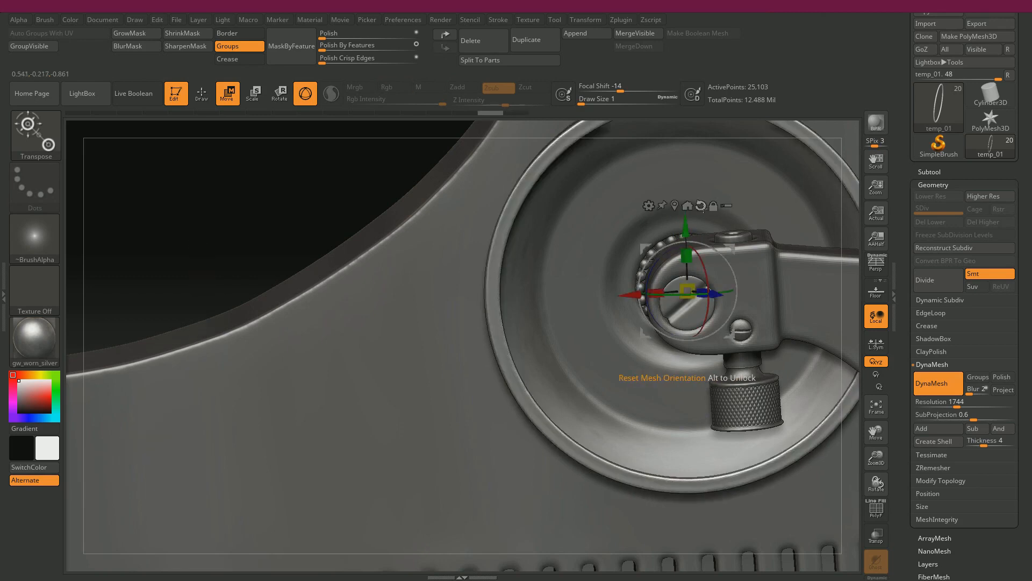
left_click(702, 206)
left_click(703, 208)
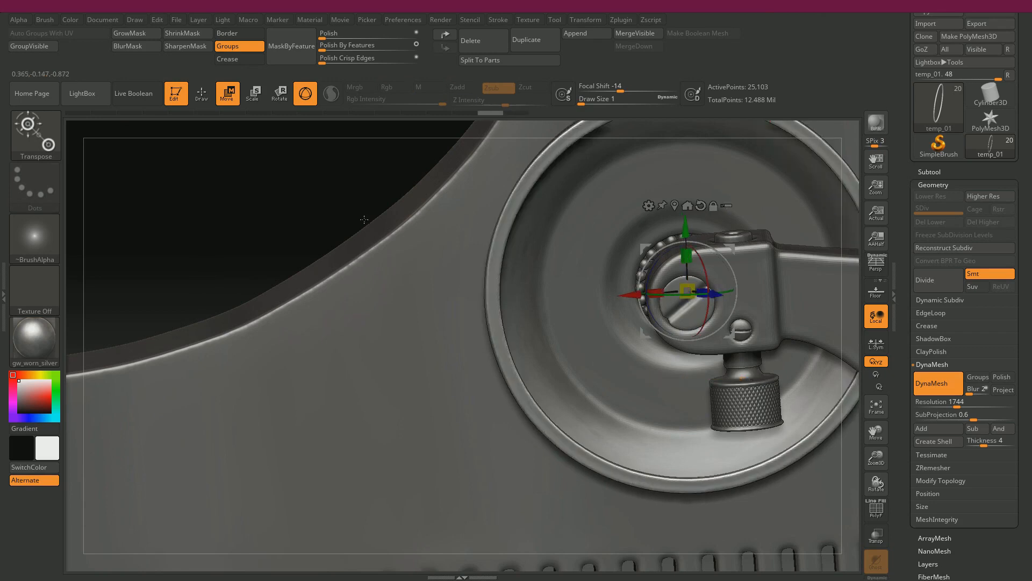
- Place the gizmo on the ring's edge, shift the ring about 0.0057 along the wheel's axis, and return to Draw mode
left_click_drag(276, 173, 266, 156)
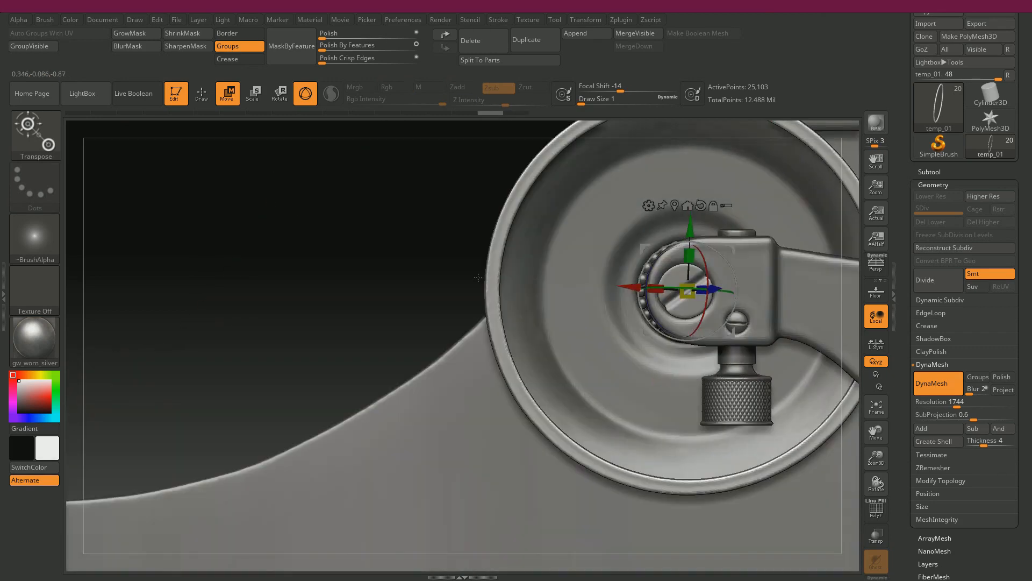
left_click(493, 268)
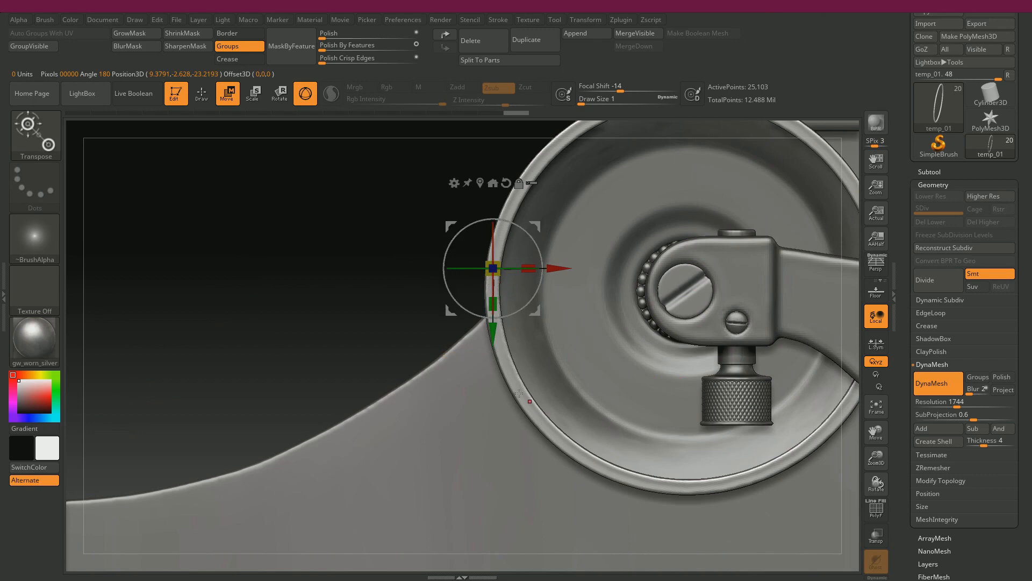
left_click_drag(343, 298, 424, 328)
left_click_drag(566, 282, 550, 302)
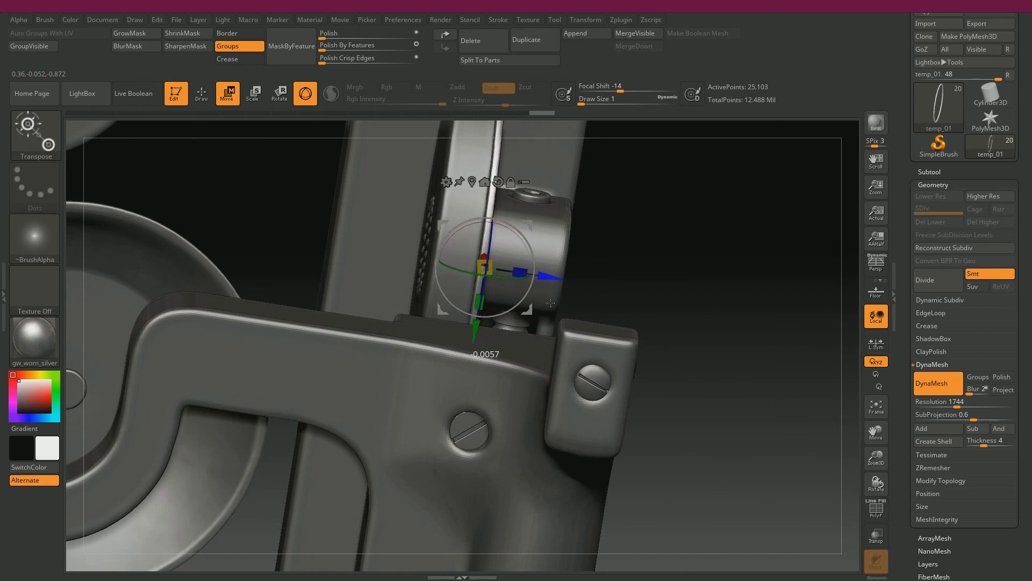
left_click_drag(657, 323, 514, 352)
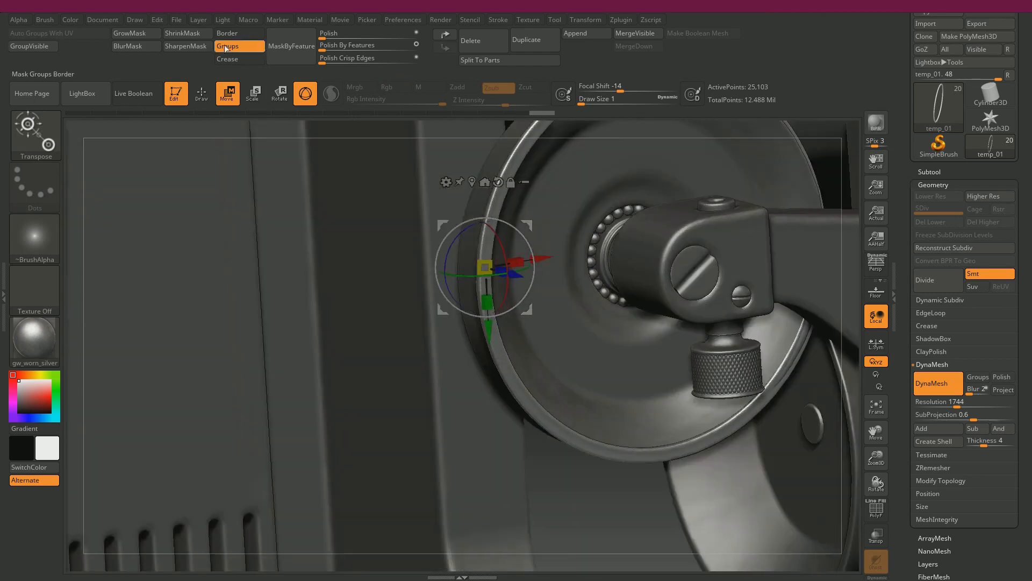
left_click(201, 94)
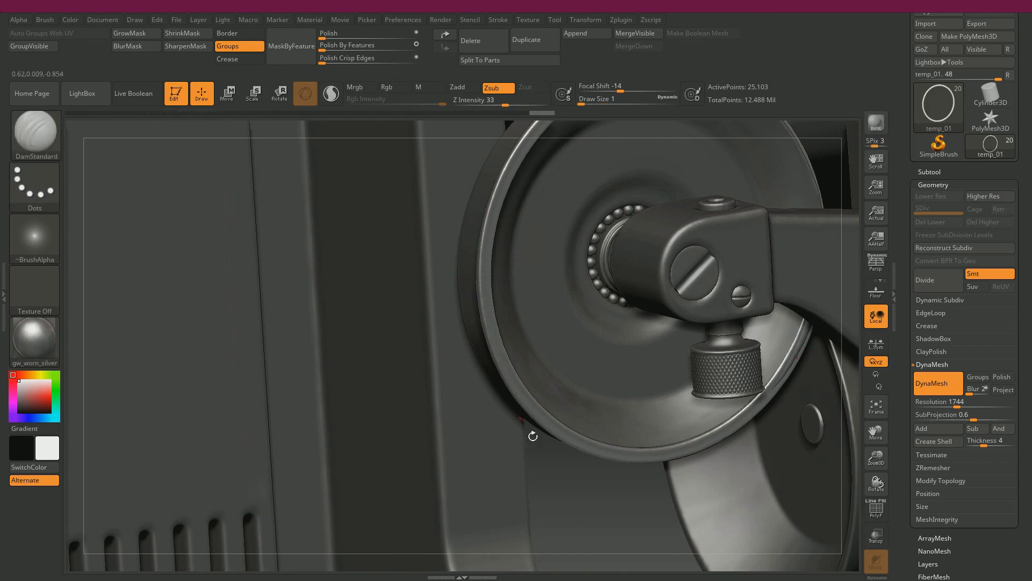
right_click_drag(580, 498, 544, 434, "ctrl")
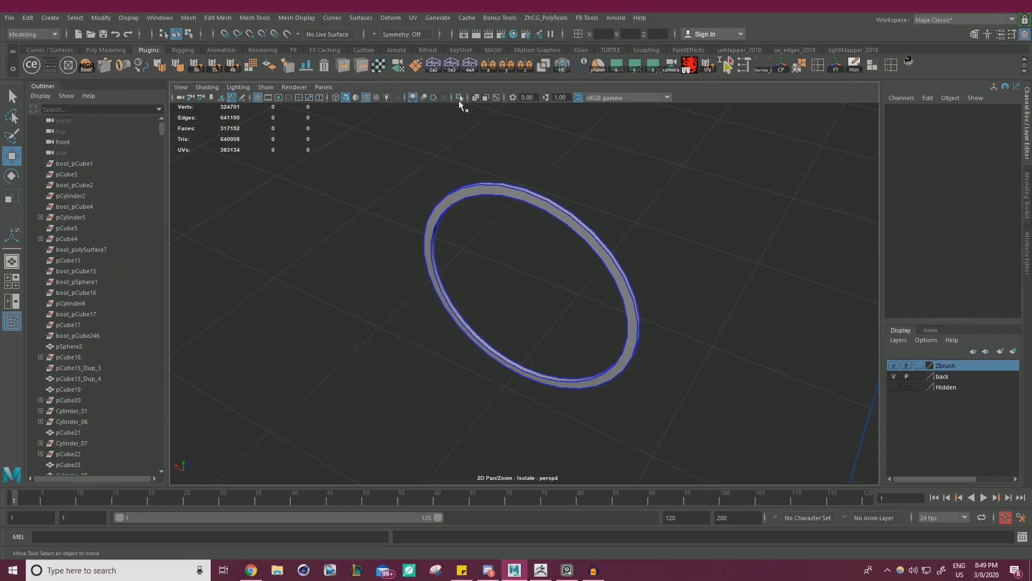
- Switch to Maya, add the wheel's rim ring to the Zbrush layer, and hide that layer
left_click(459, 97)
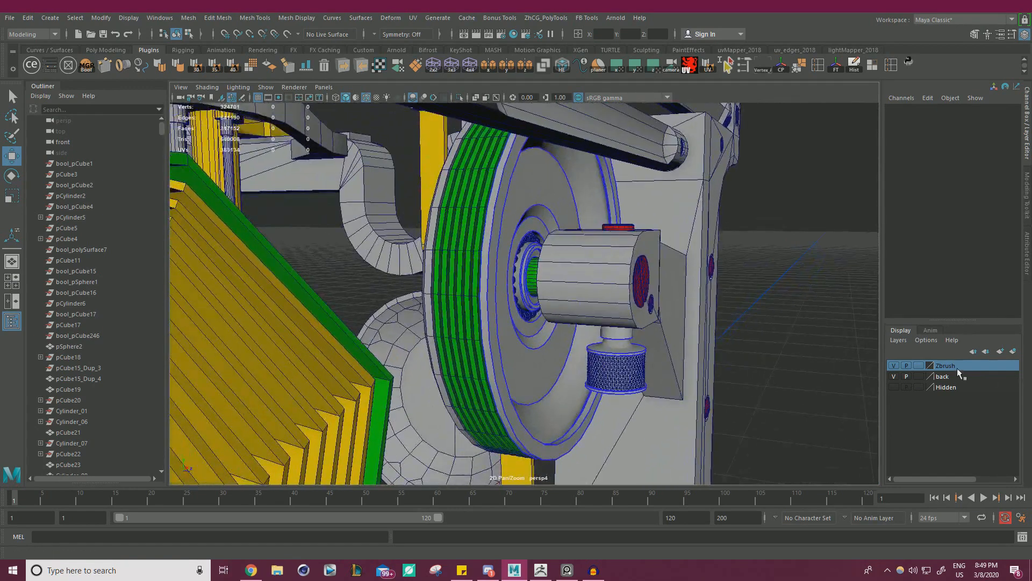
right_click(959, 370)
mouse_move(949, 438)
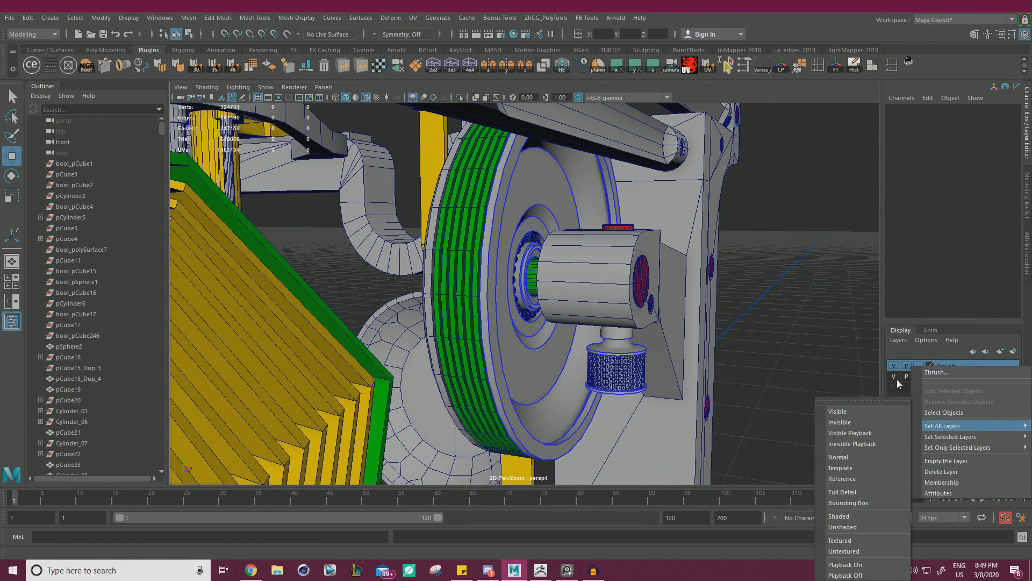
left_click(825, 339)
left_click(491, 232)
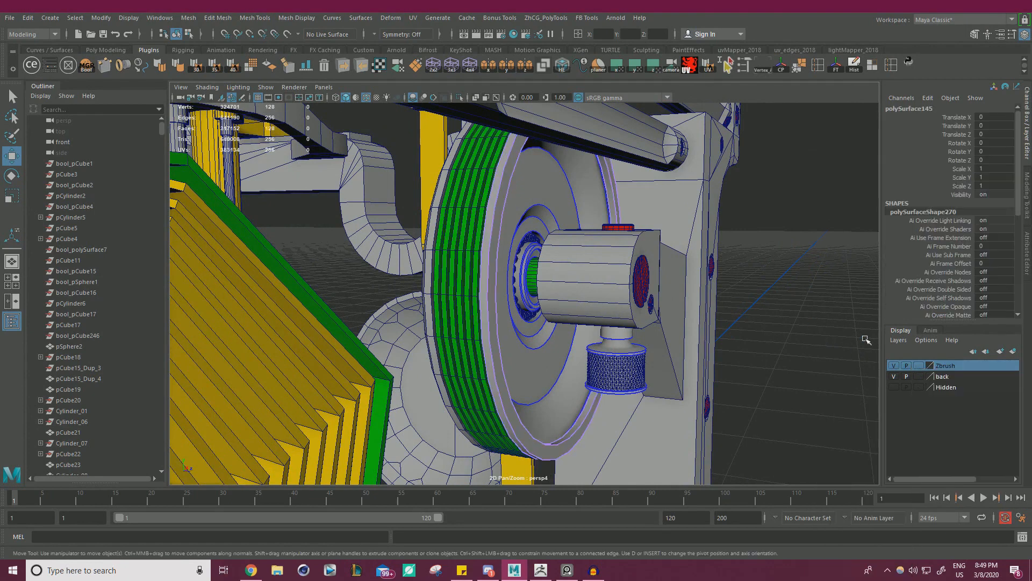
right_click(951, 369)
left_click(952, 391)
left_click(893, 366)
- Select the green grooved band around the wheel and isolate it in the viewport
left_click_drag(737, 307, 712, 297, "alt")
scroll(654, 303, "up", 3)
left_click(505, 264)
left_click(549, 291)
left_click(628, 288)
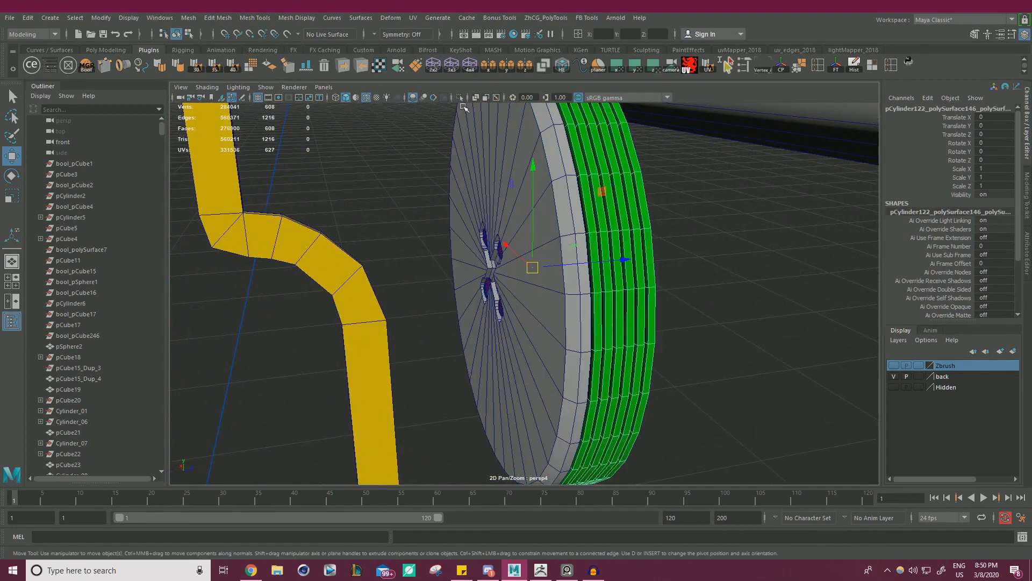
key("ctrl+1")
left_click_drag(548, 194, 683, 226, "alt")
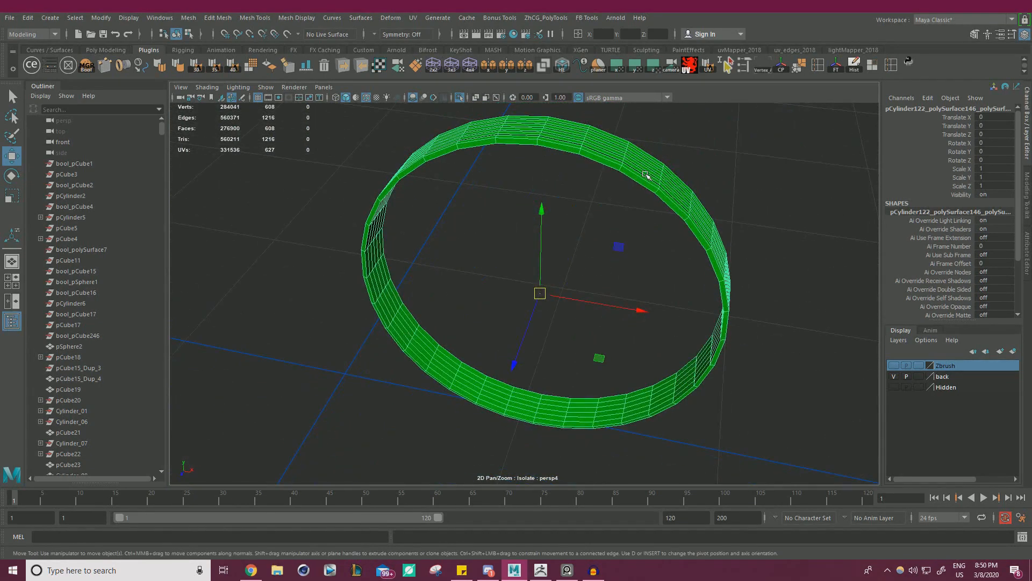
- Try bevelling a single cross-section edge loop of the grooved band, and undo it
key("F10")
double_click(624, 164)
left_click_drag(647, 182, 717, 114, "alt")
right_click_drag(716, 114, 640, 353, "alt")
left_click_drag(640, 353, 645, 311, "alt")
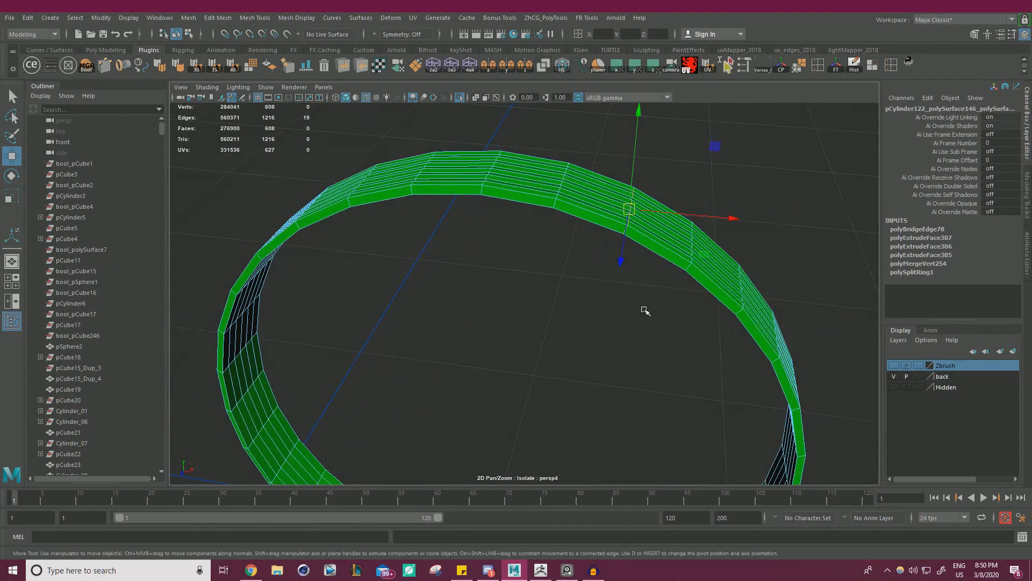
key("ctrl+b")
key("ctrl+z")
- Select successive cross-section edge loops along the first stretch of the grooved band, adding each loop to the selection
right_click_drag(655, 272, 442, 257, "alt")
middle_click_drag(442, 257, 450, 175, "alt")
left_click_drag(450, 175, 392, 269, "alt")
right_click_drag(392, 270, 437, 290, "alt")
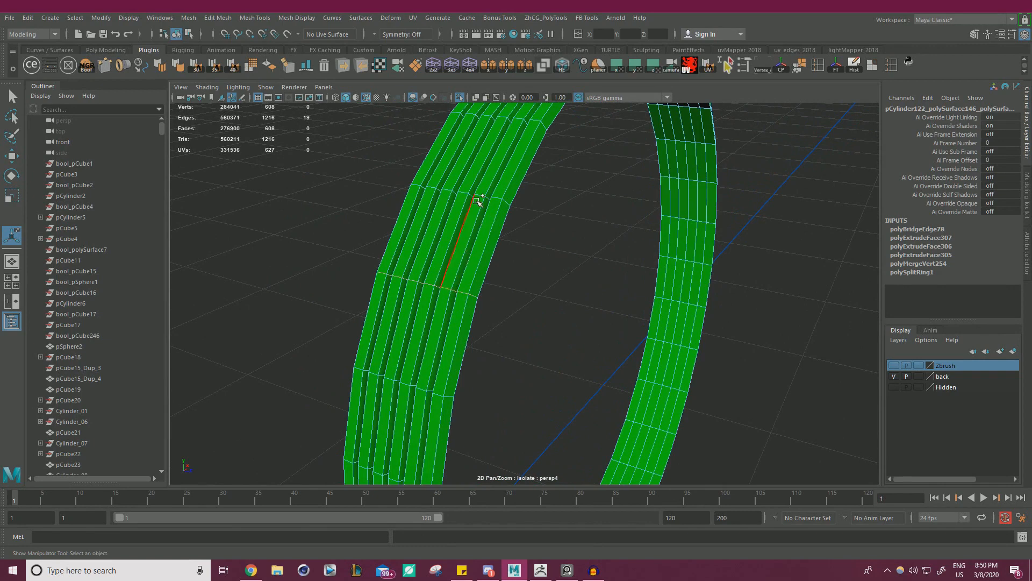
left_click_drag(480, 197, 543, 344, "alt")
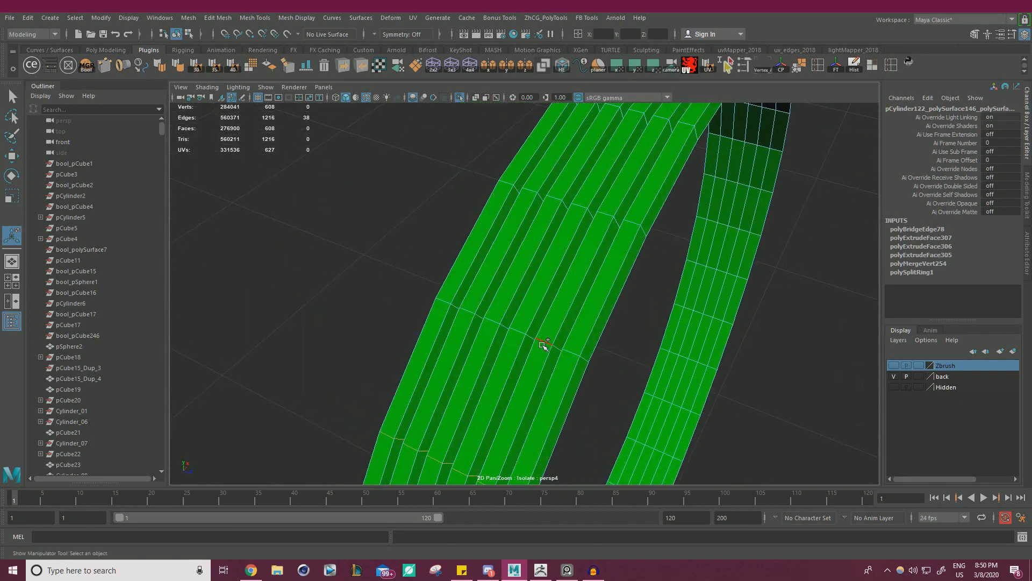
left_click_drag(606, 212, 471, 328, "alt")
double_click(461, 326, "shift")
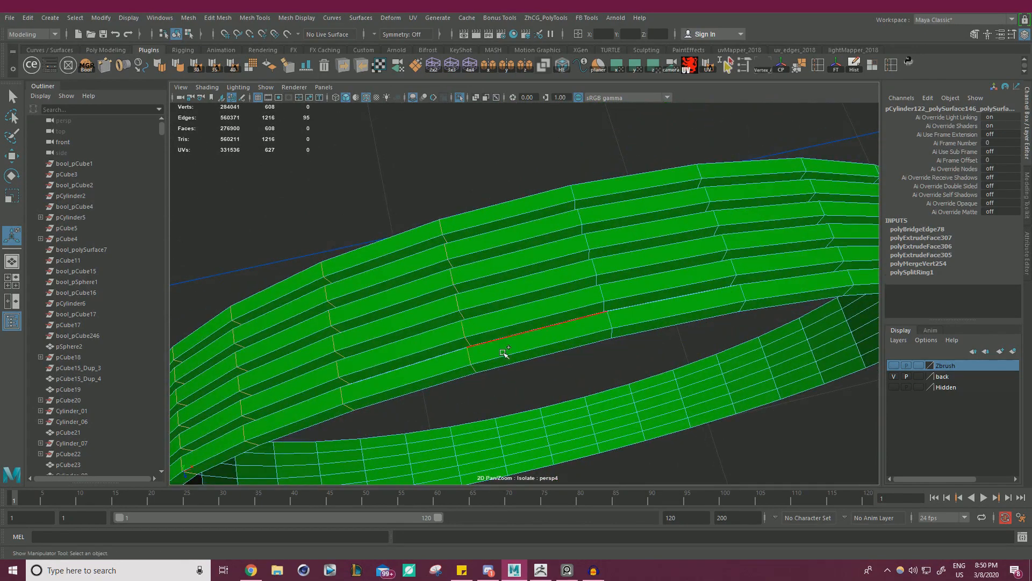
double_click(736, 263, "shift")
left_click_drag(736, 264, 593, 235, "alt")
double_click(633, 200, "shift")
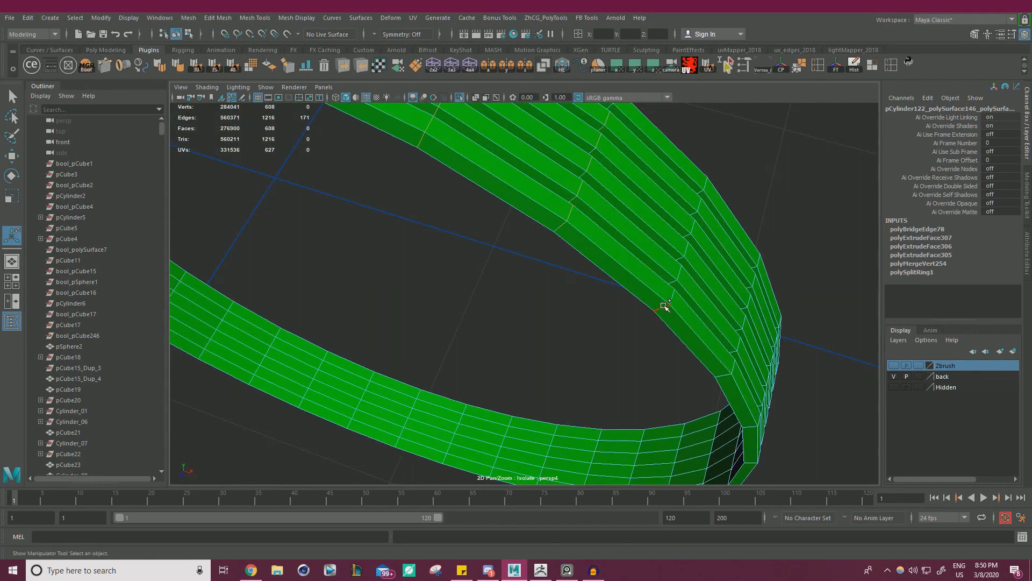
- Extend the selection with the cross-section edge loops along the band's side and lower curve
left_click_drag(735, 323, 651, 240, "alt")
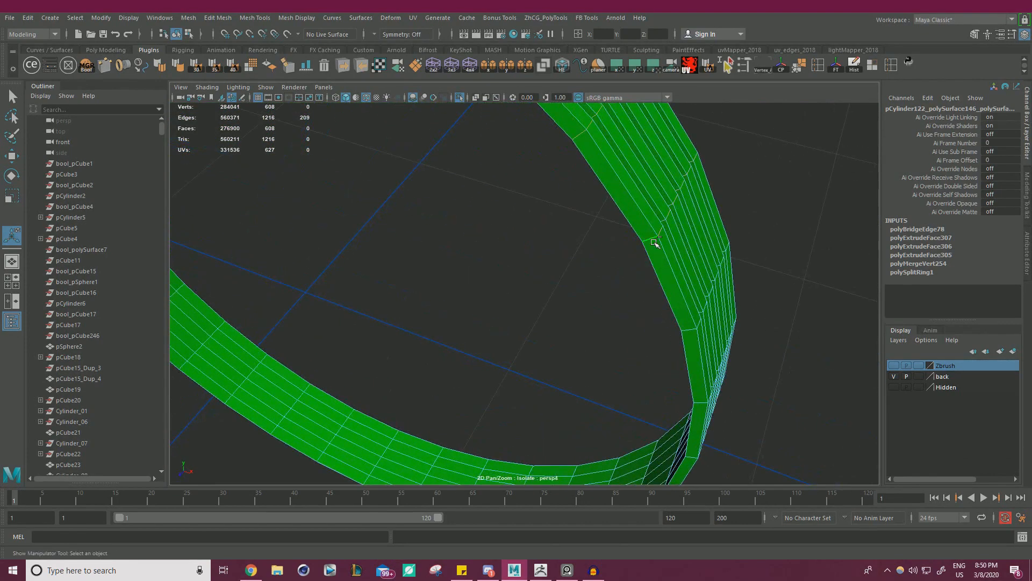
left_click_drag(688, 330, 607, 263, "alt")
double_click(648, 329, "shift")
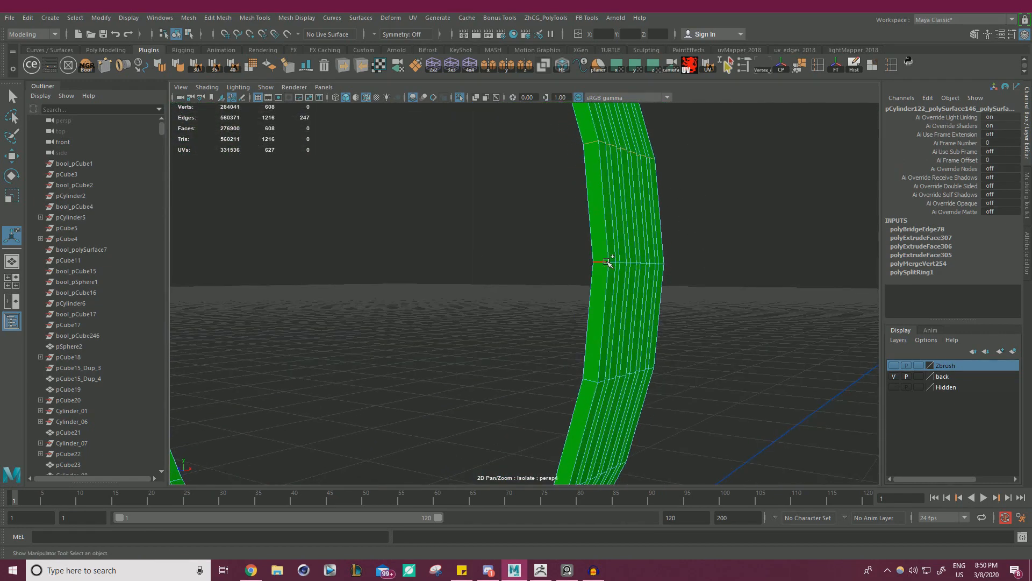
double_click(589, 383, "shift")
left_click_drag(589, 383, 572, 248, "alt")
double_click(500, 426, "shift")
left_click_drag(501, 426, 744, 251, "alt")
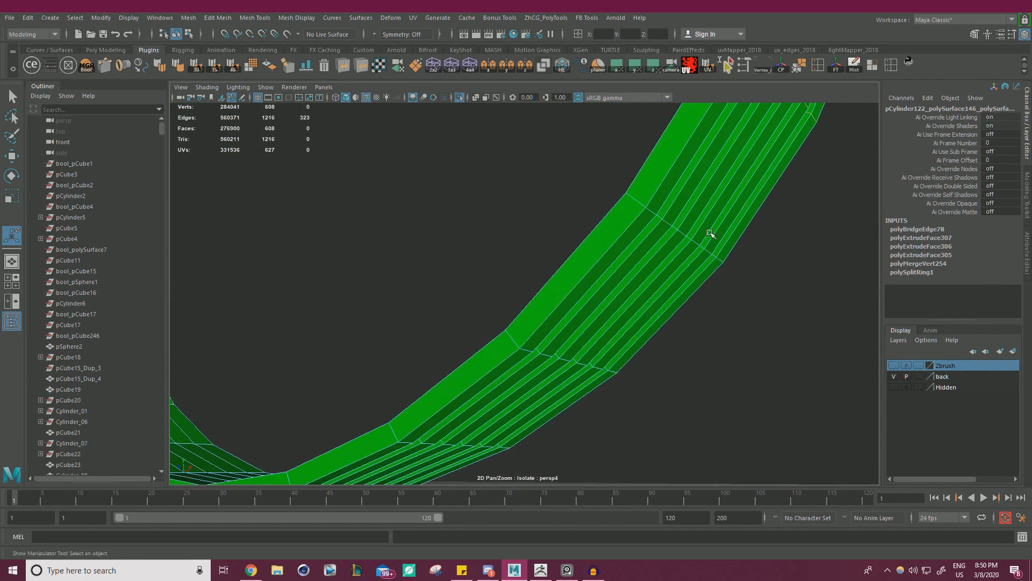
double_click(511, 338, "shift")
left_click_drag(511, 338, 573, 357, "alt")
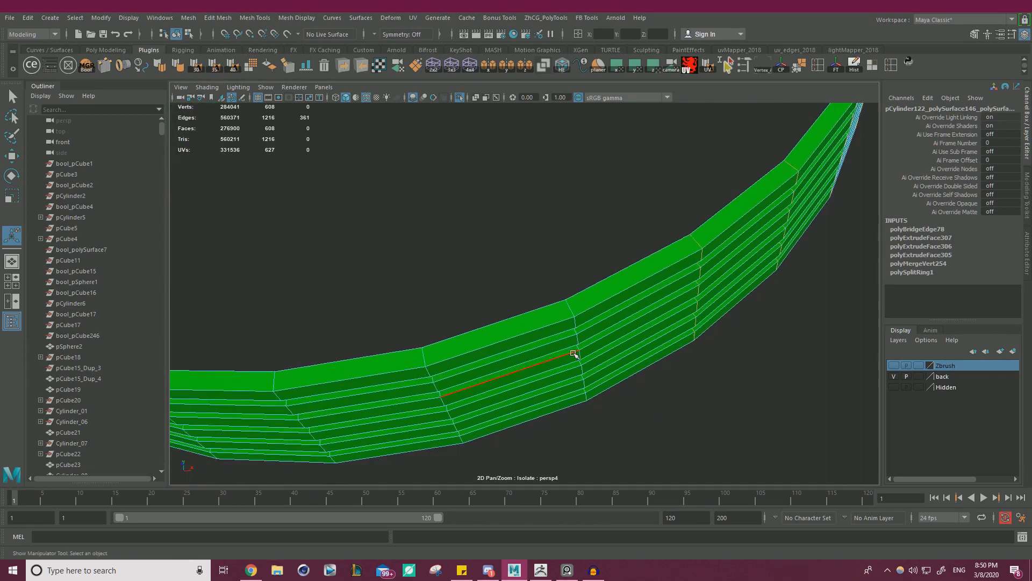
- Add the remaining cross-section edge loops to the selection, completing the circle around the band
double_click(422, 355, "shift")
double_click(272, 378, "shift")
left_click_drag(272, 378, 610, 362, "alt")
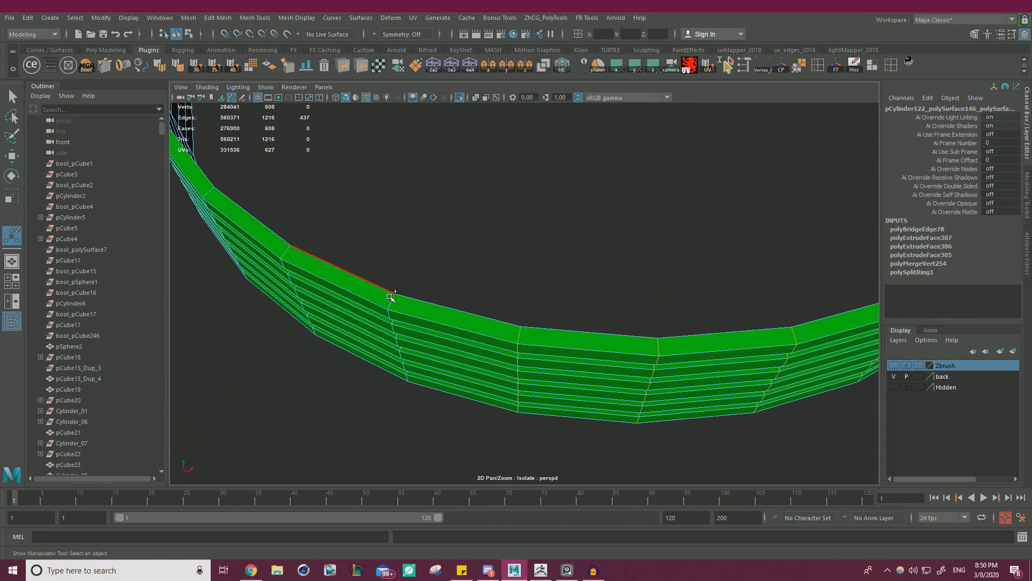
double_click(287, 253, "shift")
left_click_drag(288, 254, 585, 339, "alt")
left_click_drag(443, 176, 483, 235, "alt")
left_click_drag(468, 231, 584, 295, "alt")
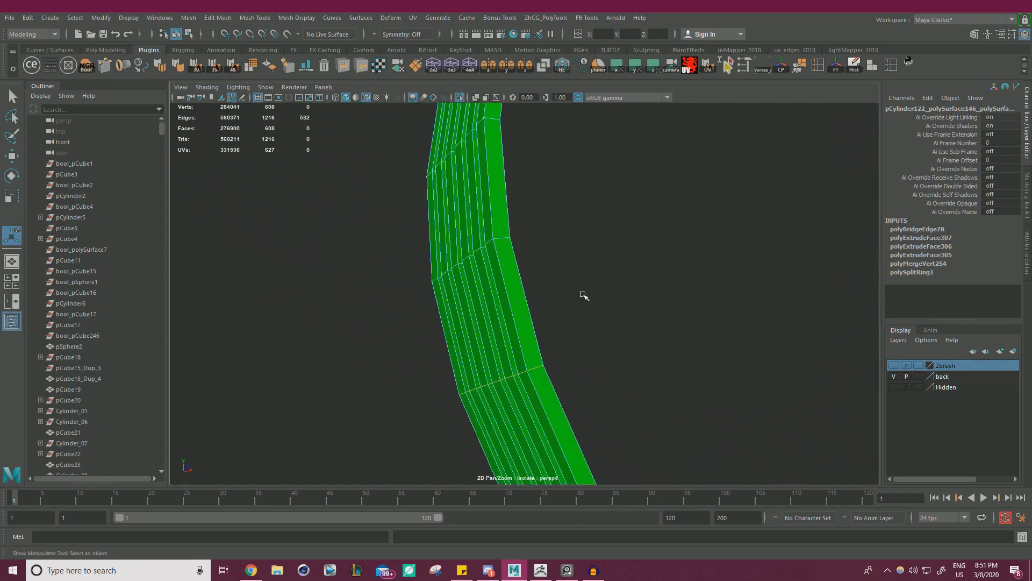
left_click_drag(504, 235, 557, 286, "alt")
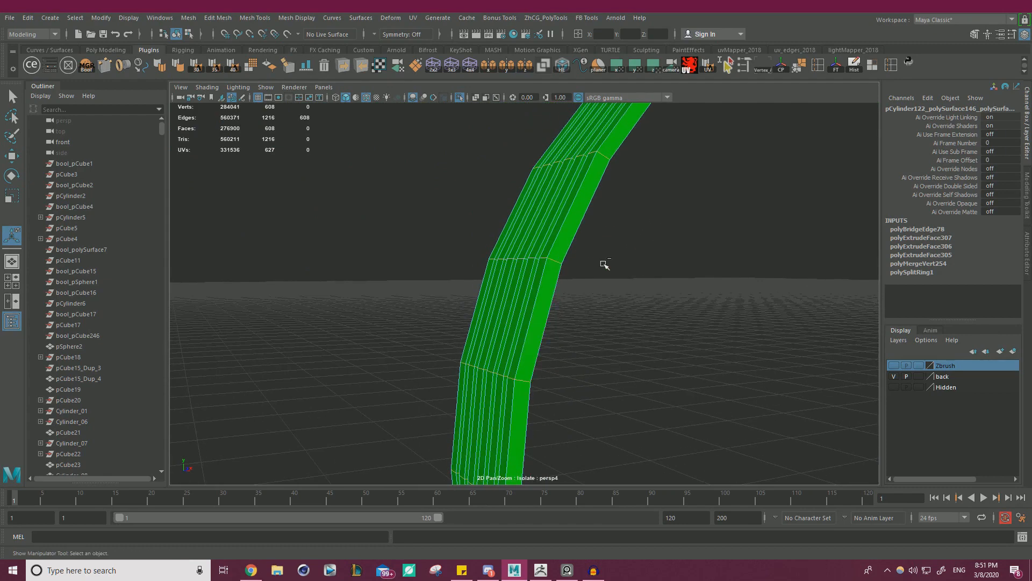
- Bevel all the selected cross-section edge loops of the band and return to object mode
left_click_drag(689, 224, 458, 210, "alt")
right_click_drag(458, 210, 592, 269)
key("w")
right_click_drag(419, 142, 462, 129)
left_click_drag(452, 141, 487, 204, "alt")
right_click_drag(482, 165, 527, 151)
- Select the whole grooved band and export it as an OBJ for ZBrush
left_click(357, 126)
left_click_drag(355, 125, 476, 225)
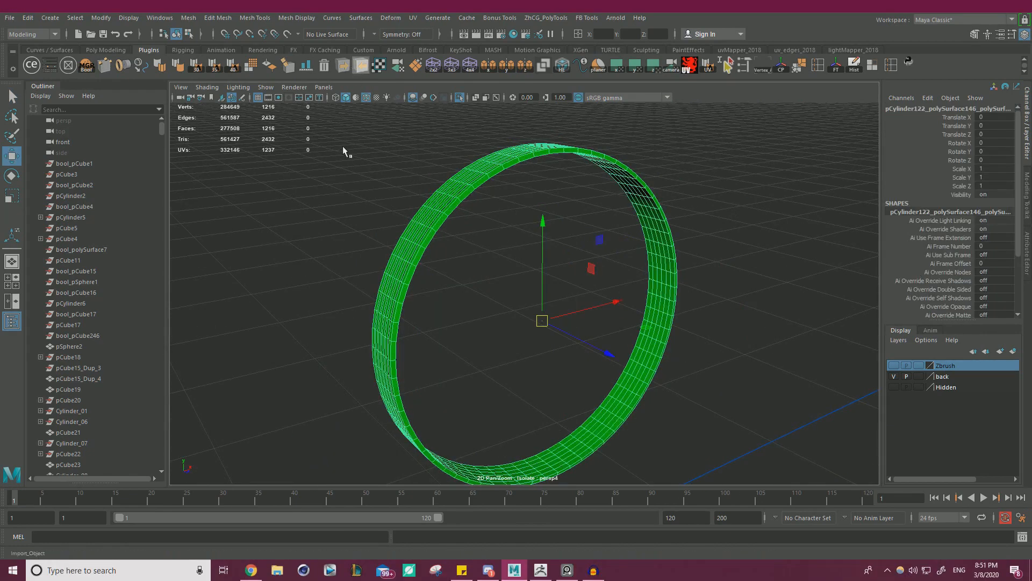
left_click(345, 69)
left_click(766, 143)
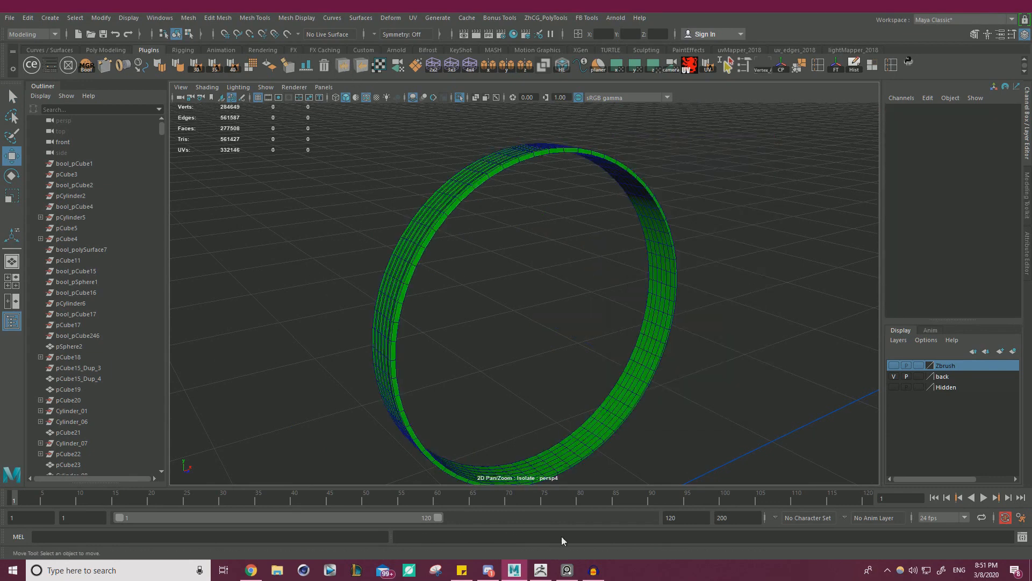
- Switch to ZBrush, append a PolyMesh3D subtool after the ring, and replace it with the imported temp_01 band model
left_click(544, 572)
left_click(929, 172)
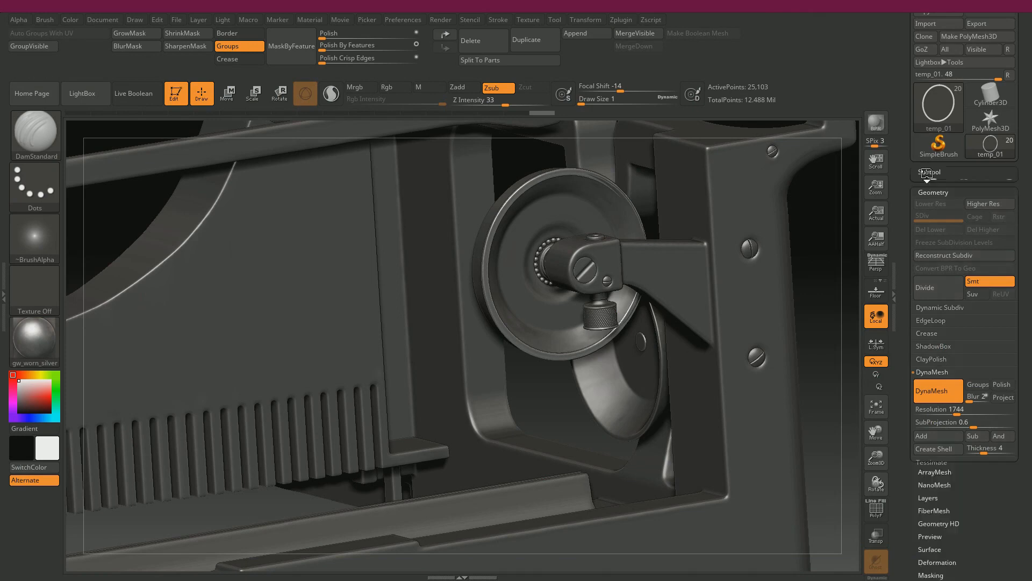
left_click_drag(919, 308, 917, 323)
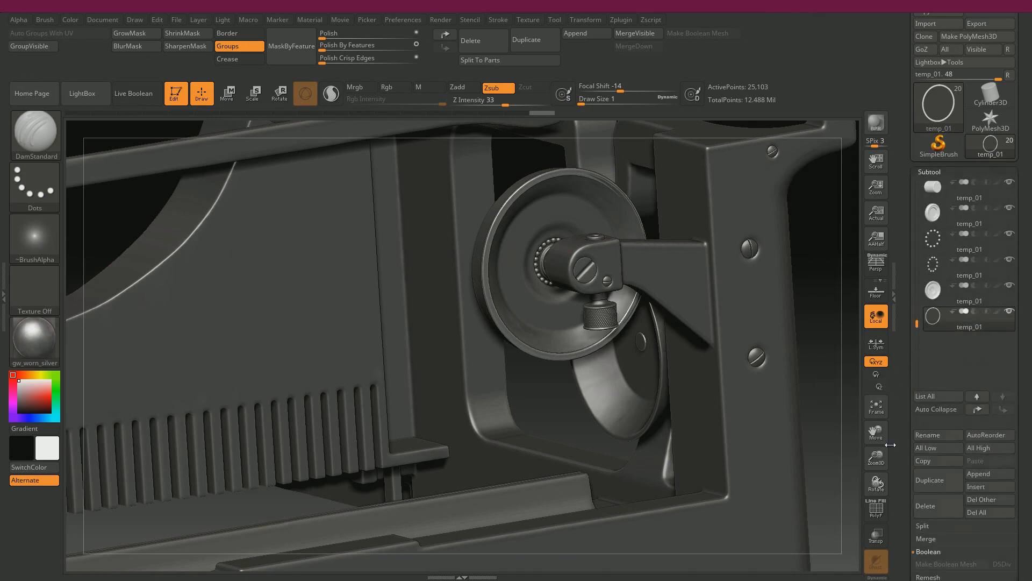
left_click(994, 477)
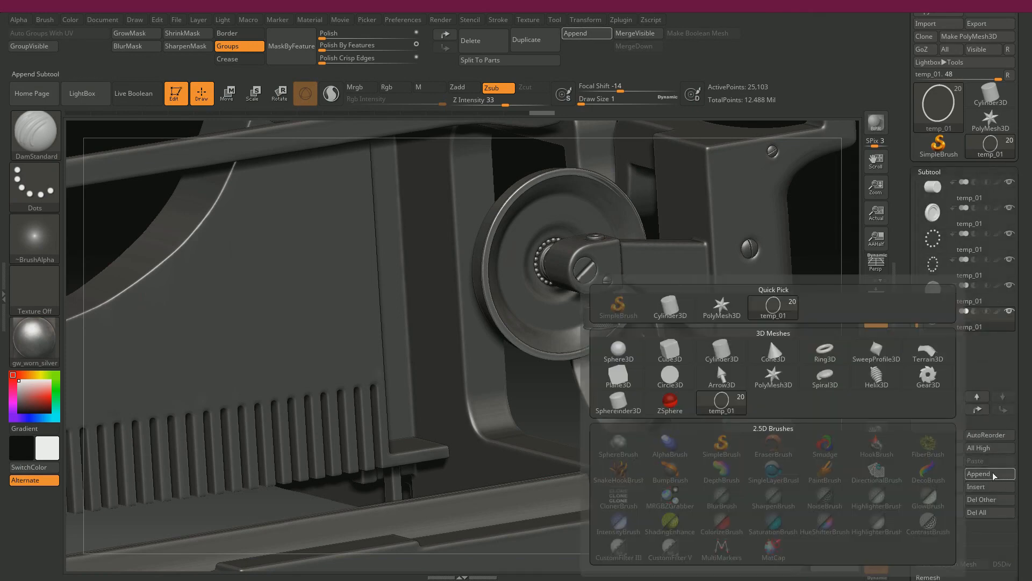
left_click(777, 376)
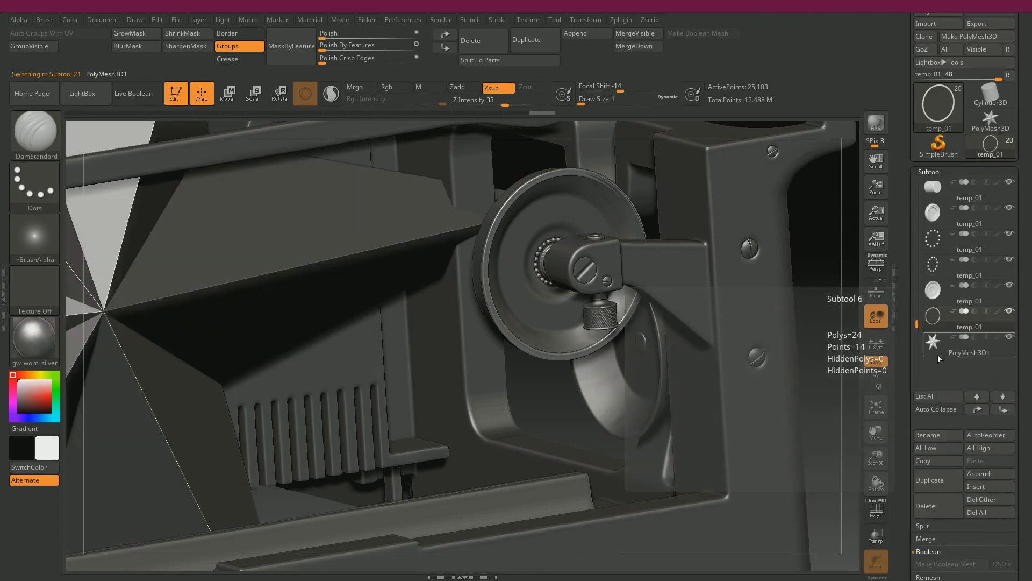
left_click_drag(919, 420, 962, 367)
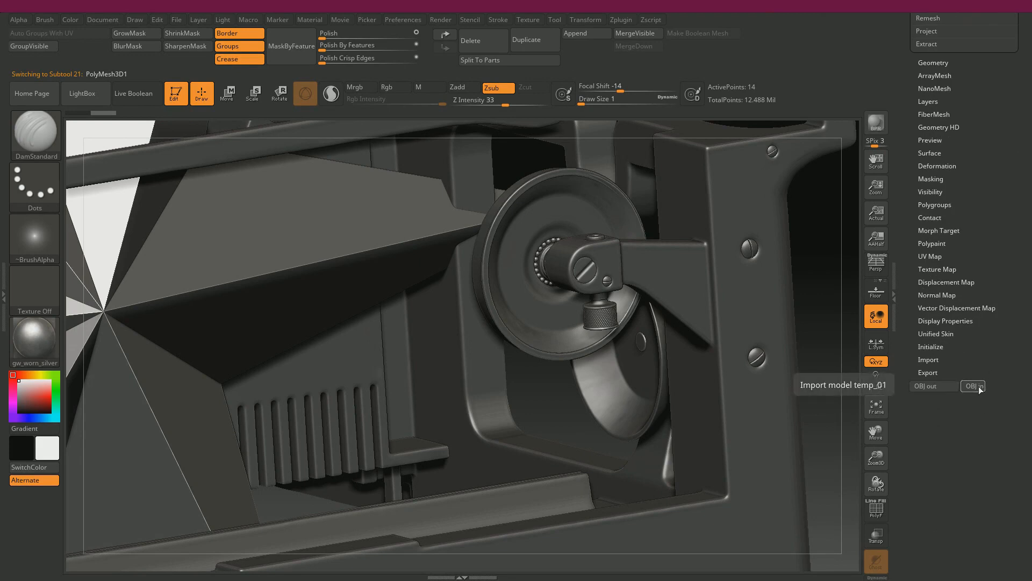
left_click(978, 387)
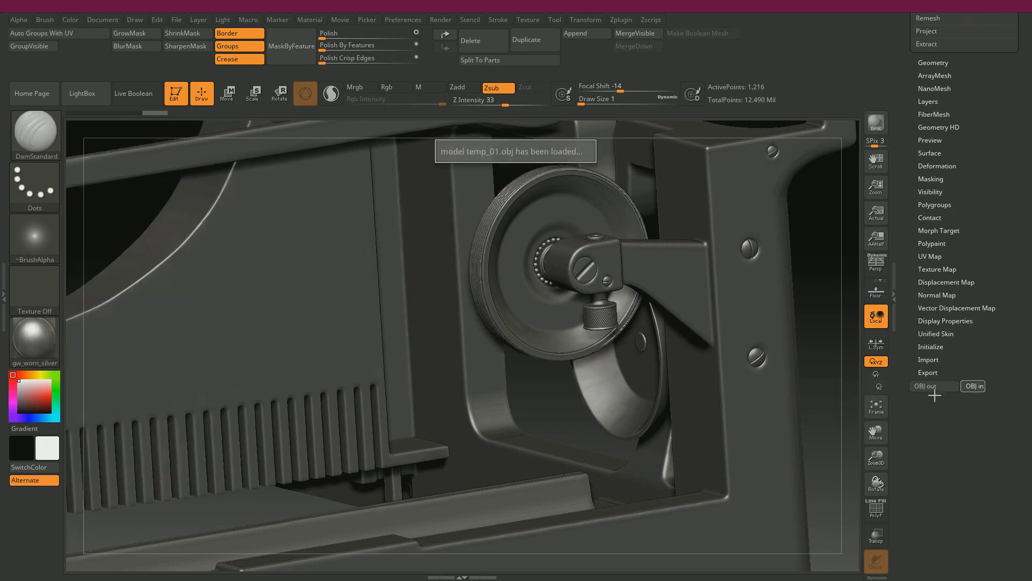
- Turn on the polyframe for the imported grooved band and assign its polygroups with Auto Groups With UV
left_click_drag(897, 82, 923, 203)
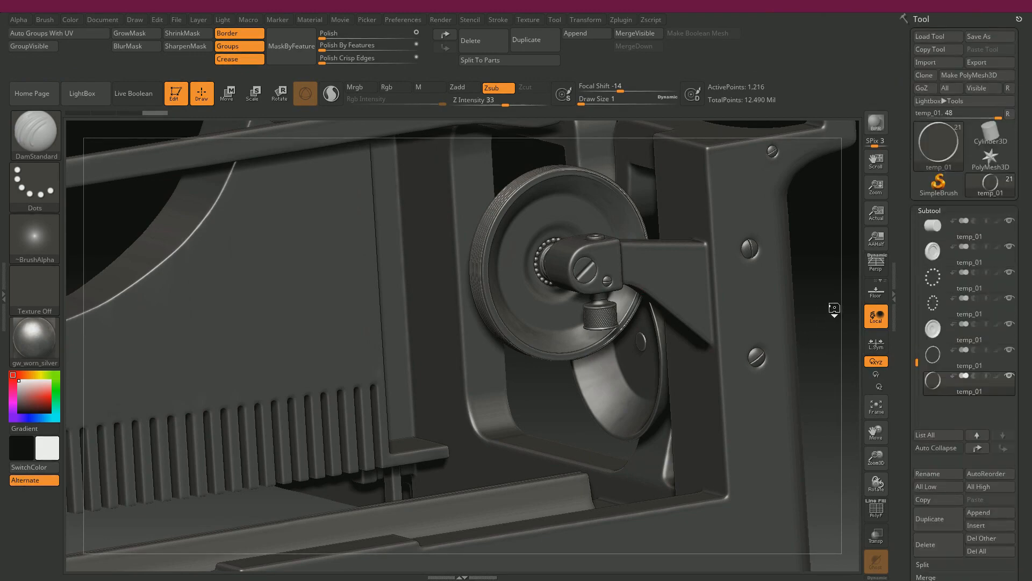
left_click_drag(838, 301, 806, 376)
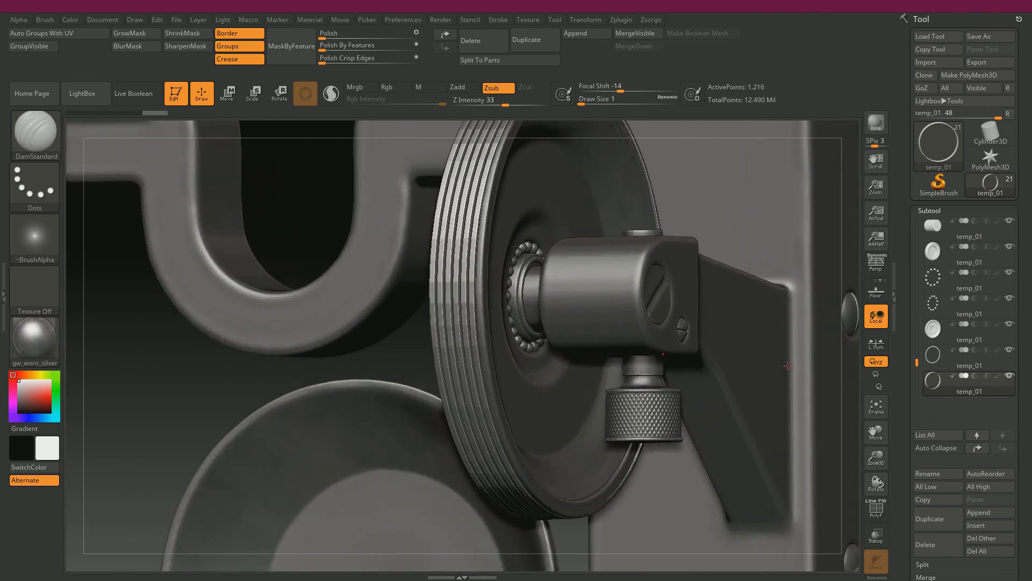
key("shift+f")
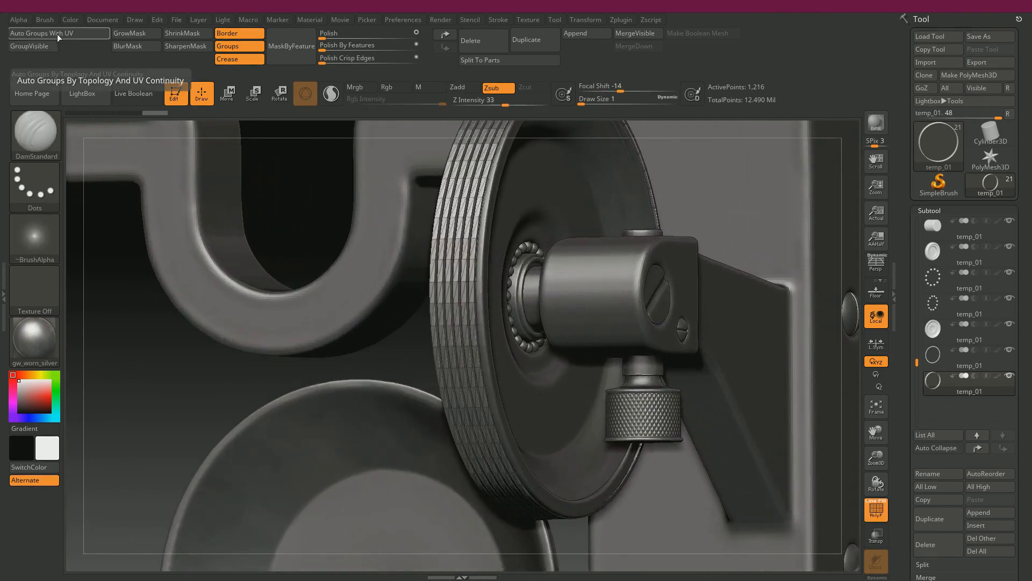
left_click(59, 38)
- Try DynaMesh on the grooved band at a resolution of 2800, hide the polyframe, and undo the remesh
left_click_drag(906, 484, 907, 272)
left_click(934, 451)
left_click(924, 226)
type("2800")
key("Return")
left_click(940, 215)
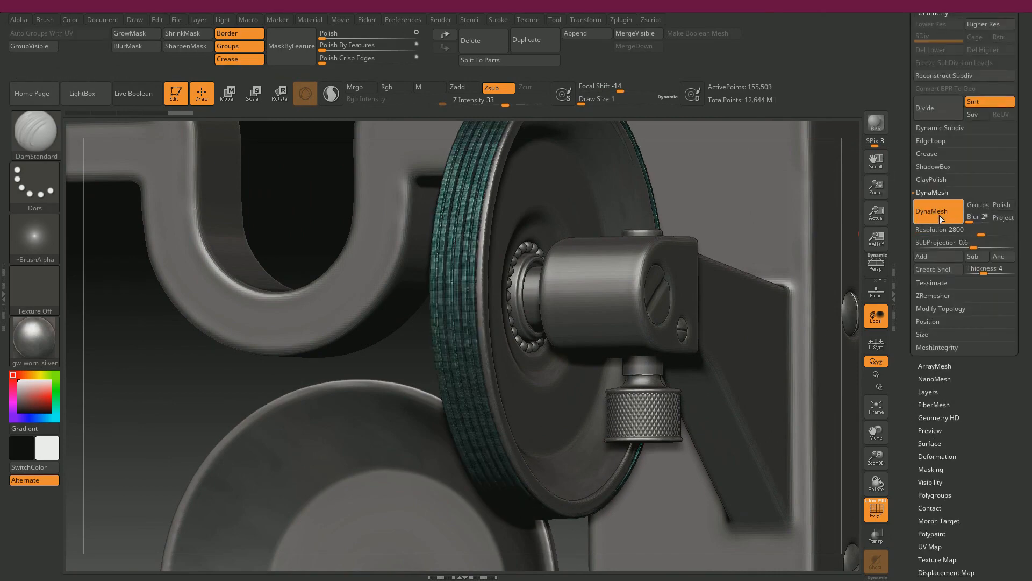
key("shift+f")
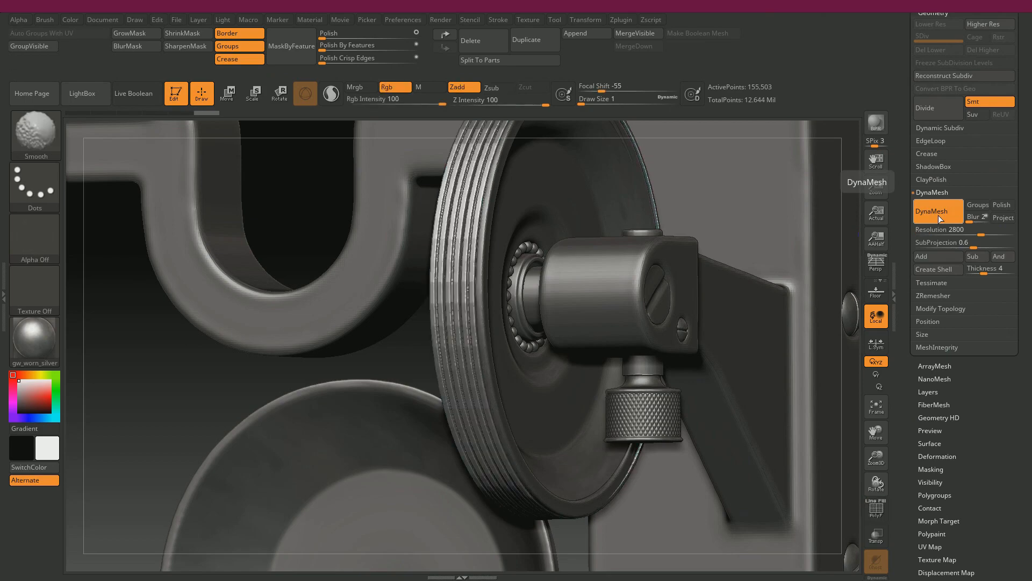
key("ctrl+z")
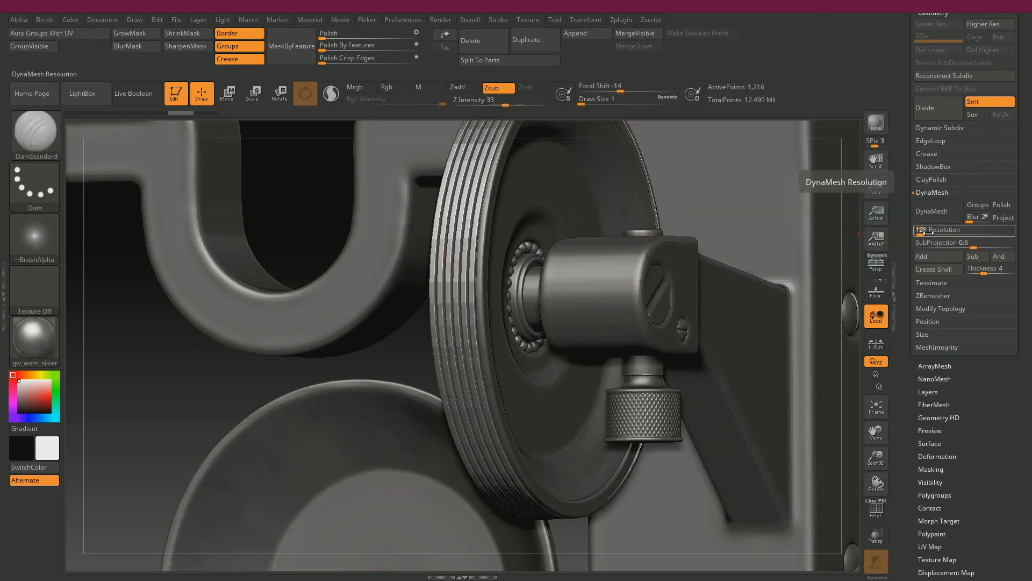
- Remesh the band with DynaMesh at a resolution of 3600 and switch the mode of Polish By Features
left_click_drag(950, 235, 1002, 232)
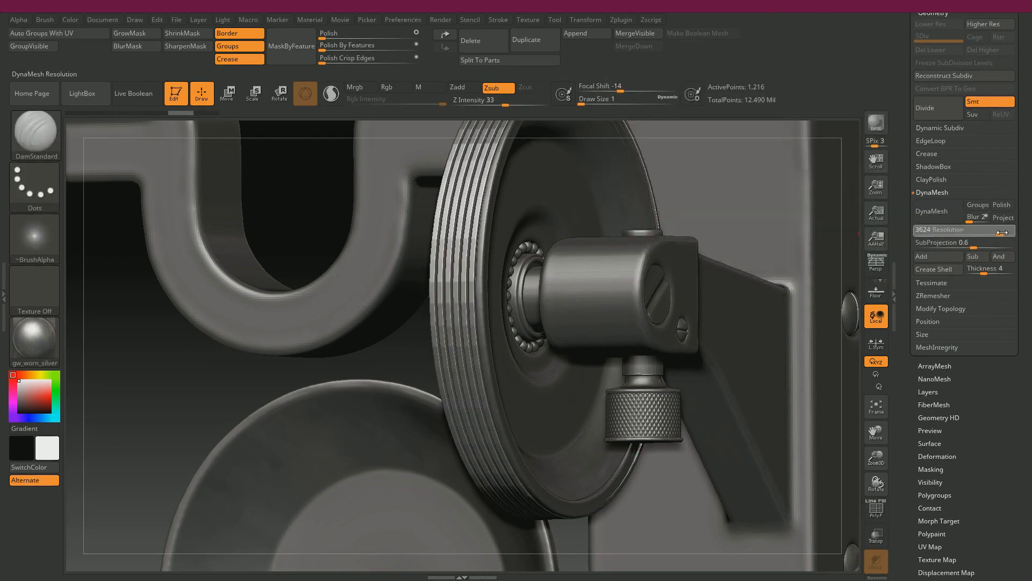
left_click(939, 212)
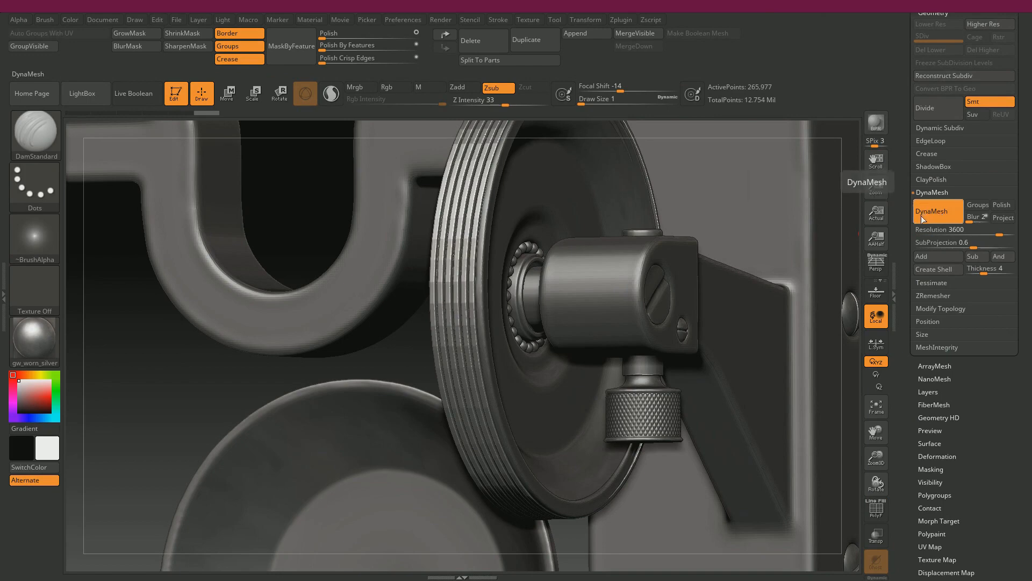
left_click(417, 45)
- Try light Polish By Features passes on the remeshed band, undoing the ones that soften the grooves too much
left_click_drag(337, 49, 358, 49)
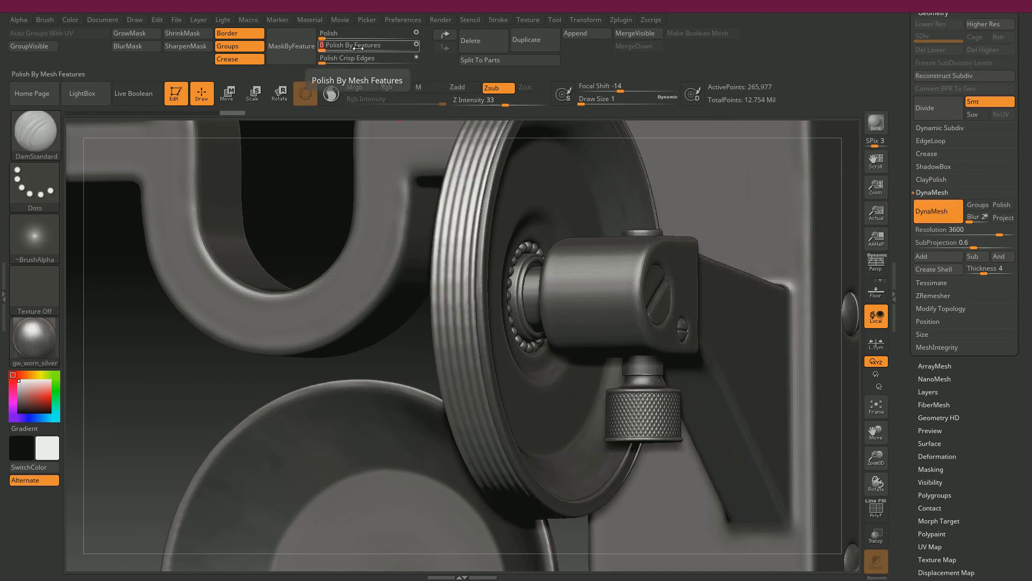
key("ctrl+z")
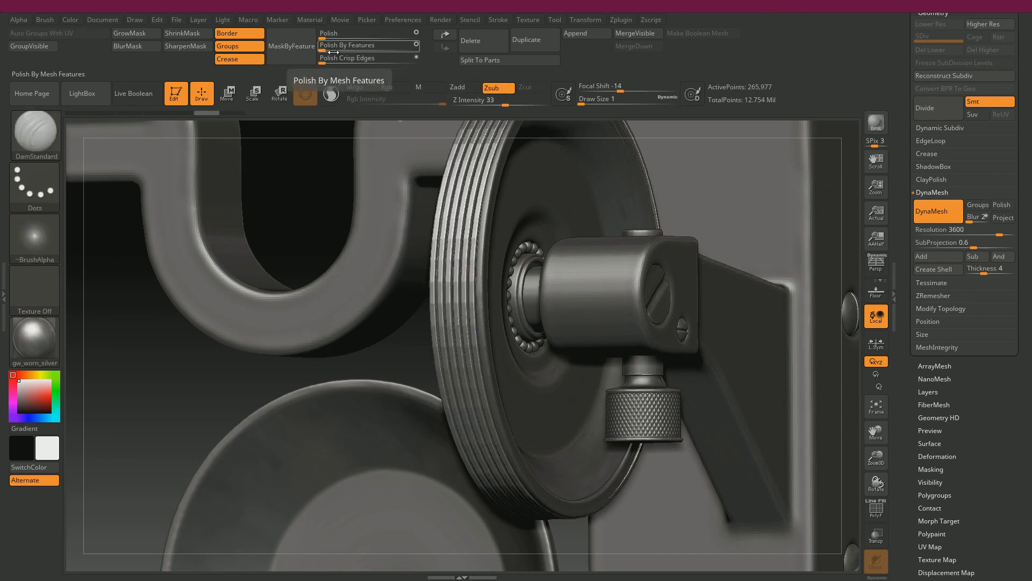
mouse_move(323, 49)
left_mouse_down()
mouse_move(371, 50)
mouse_move(323, 50)
left_mouse_up()
key("ctrl+z")
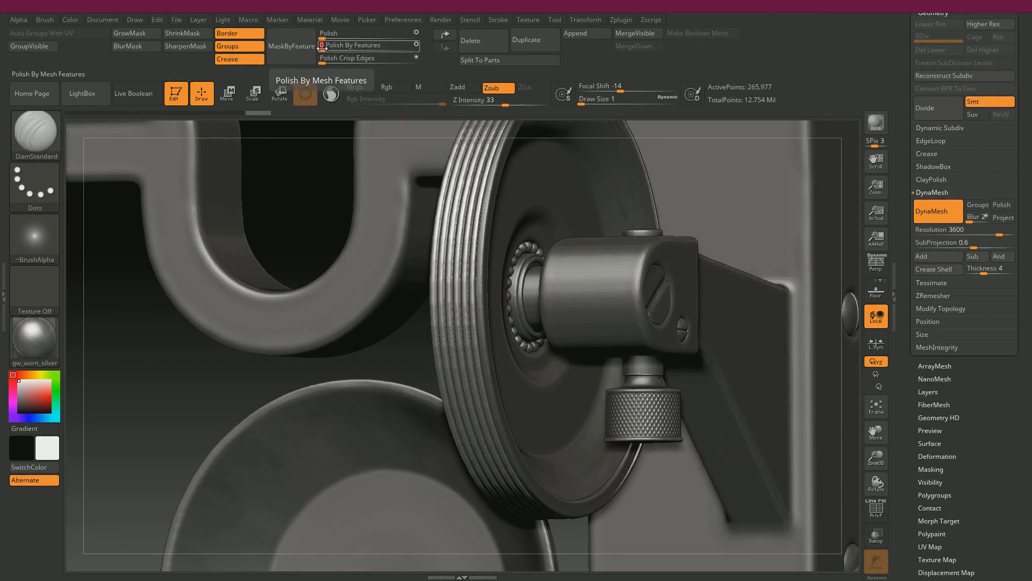
left_click_drag(267, 344, 276, 302)
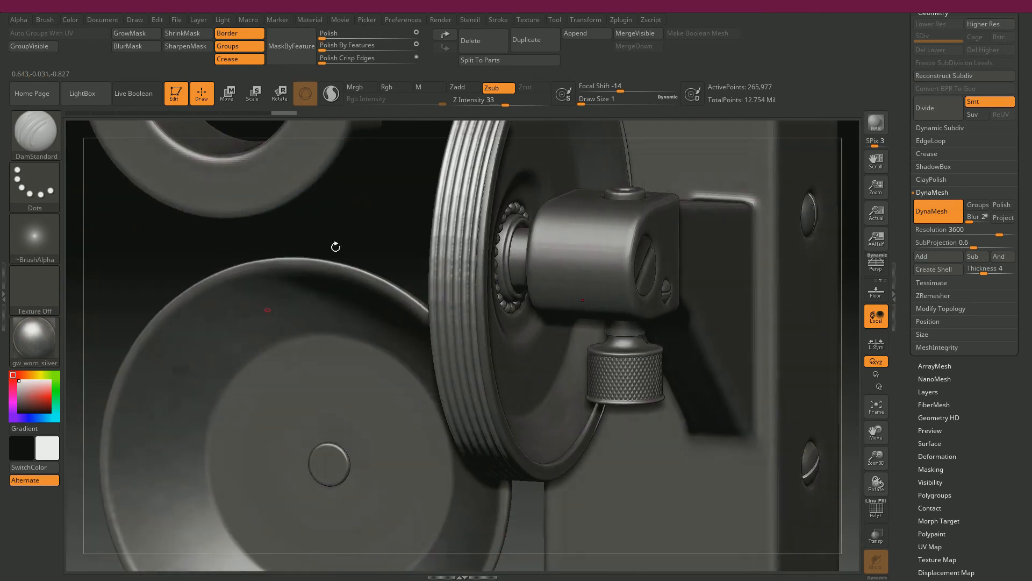
- Switch the Polish mode, try stronger polish passes on the band's grooves, and undo the last ones
left_click_drag(411, 37, 336, 46)
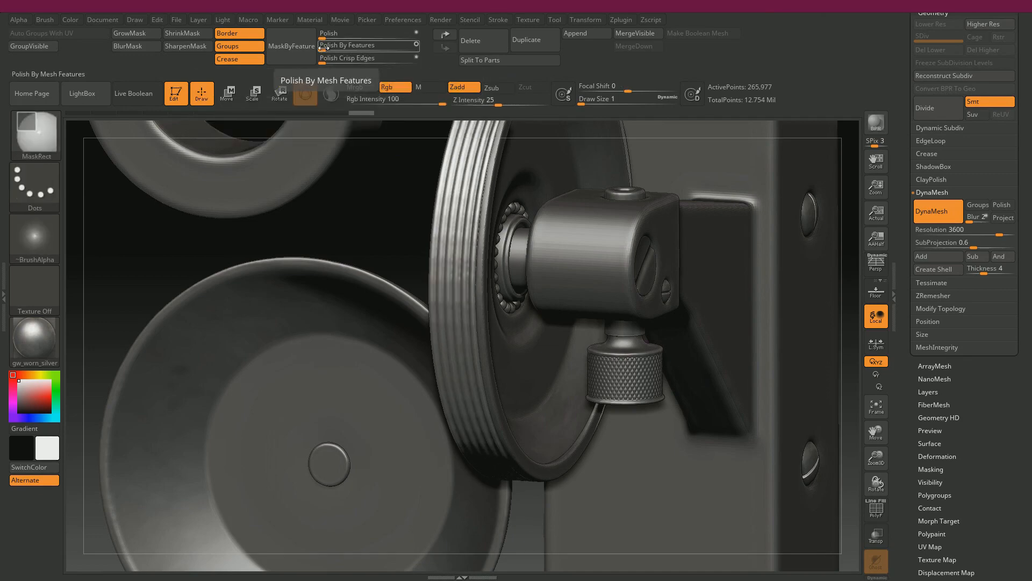
left_click_drag(326, 46, 353, 47)
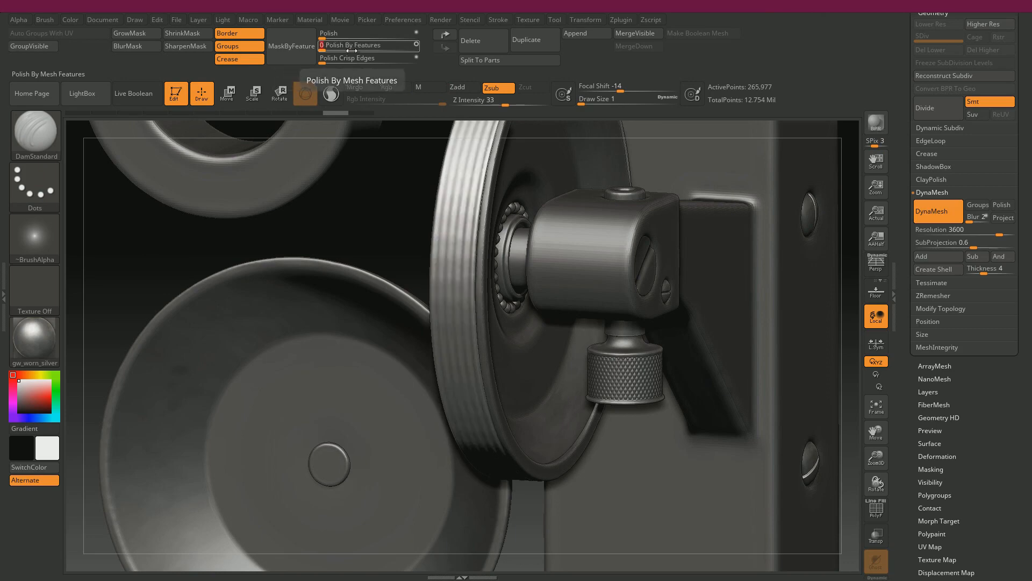
left_click(352, 47)
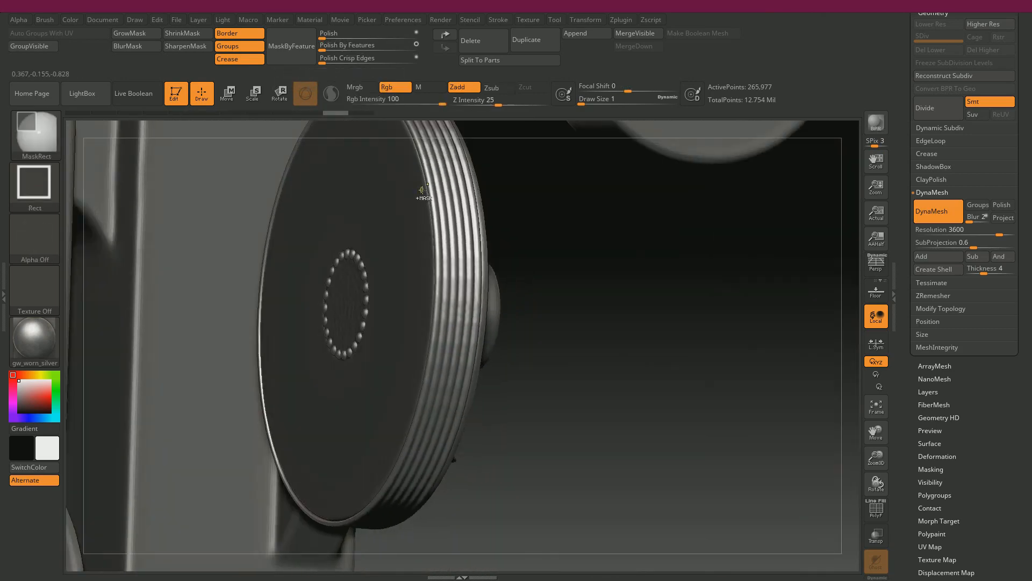
key("ctrl+z")
key("ctrl+z")
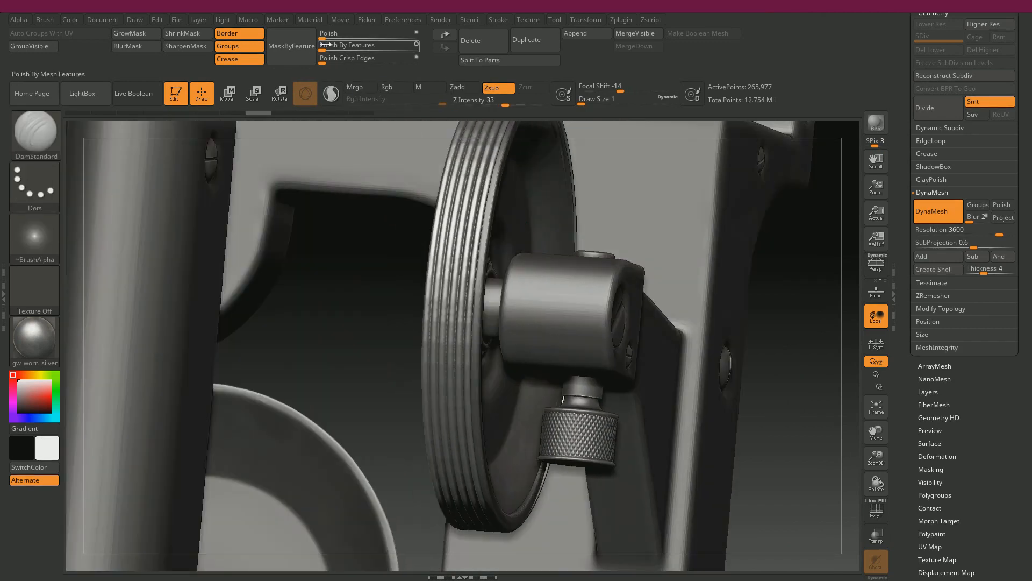
- Try further Polish and Polish By Features passes on the band and undo all polishing back to the DynaMesh result
left_click_drag(326, 46, 334, 36)
key("ctrl+z")
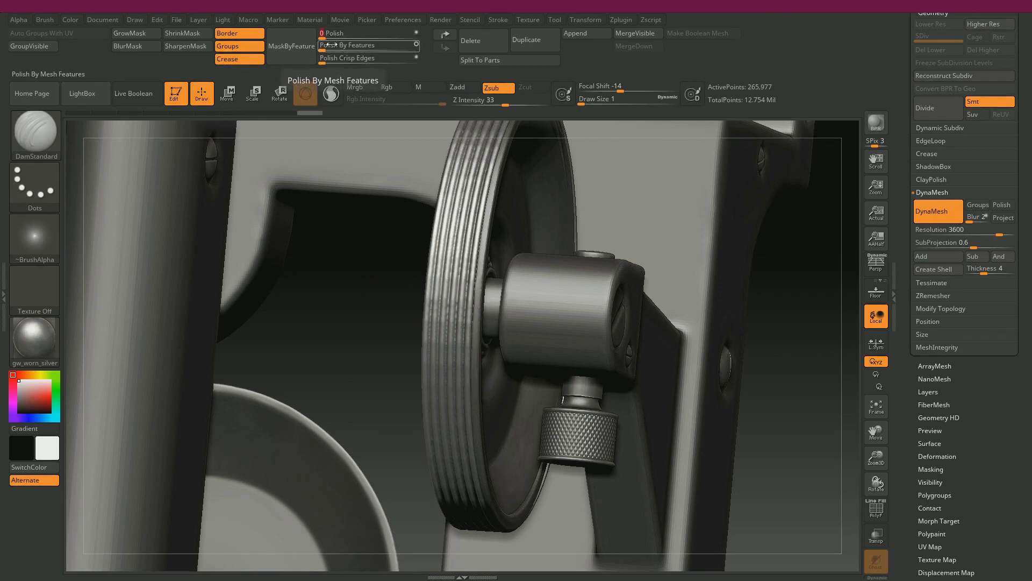
left_click_drag(355, 247, 325, 268)
key("ctrl+z")
key("ctrl+z")
key("ctrl+z")
key("ctrl+z")
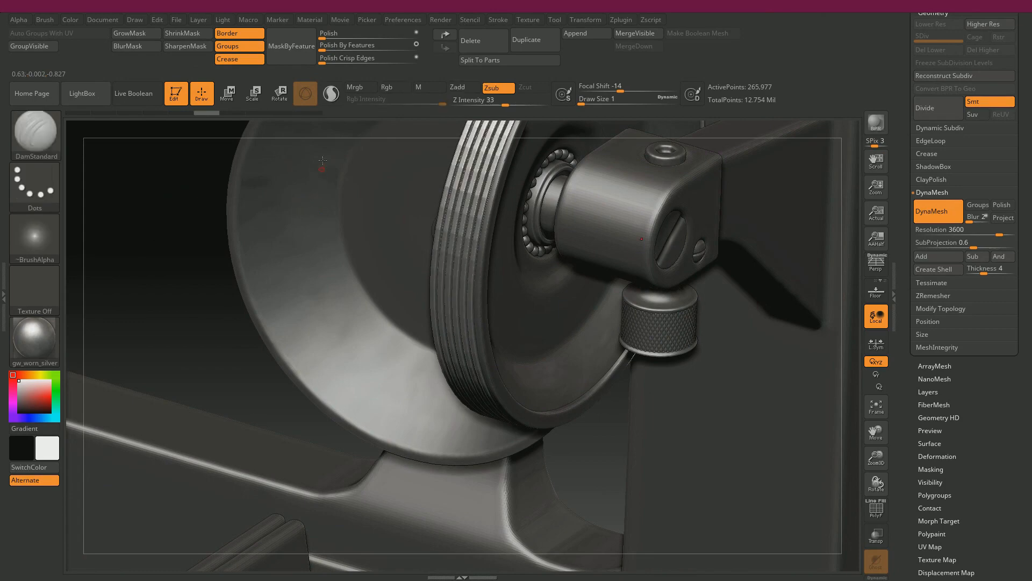
left_click_drag(324, 46, 350, 47)
key("ctrl+z")
- Divide the band mesh once without keeping the lower subdivision level, and polish it by features
left_click(931, 111)
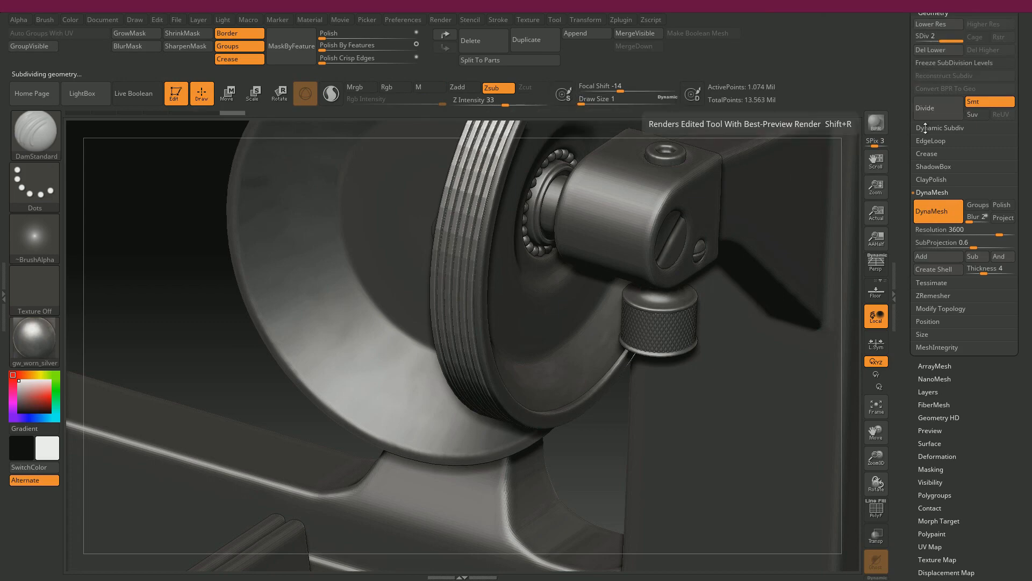
left_click_drag(336, 50, 409, 53)
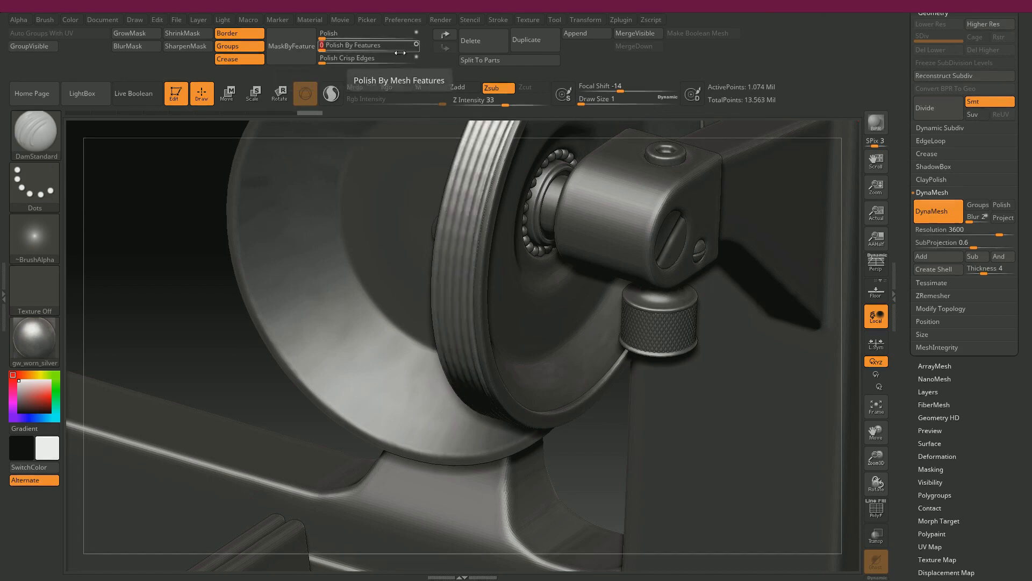
left_click_drag(327, 52, 355, 50)
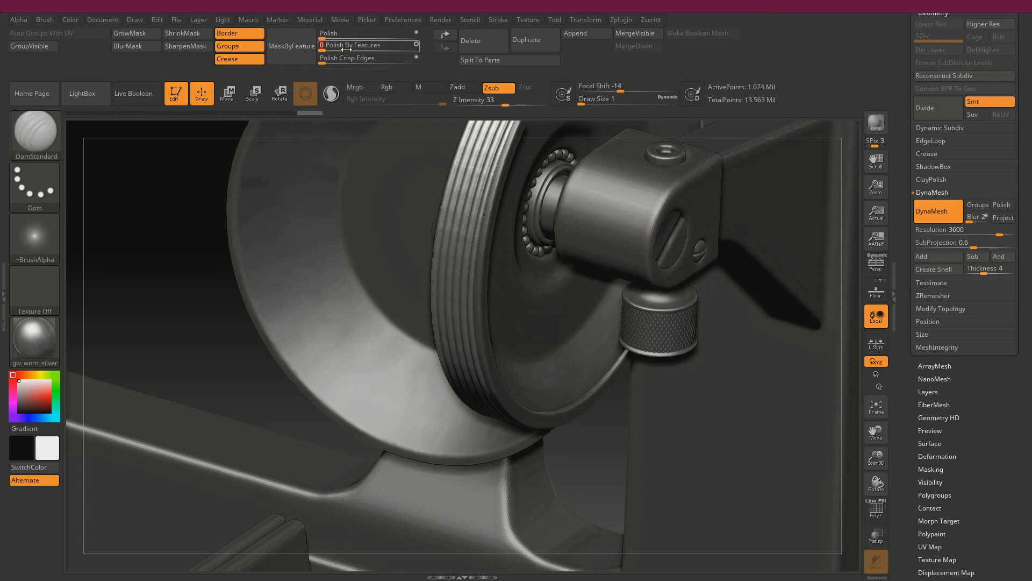
- Apply a Polish pass of 34 to the whole grooved band
mouse_move(180, 298)
right_mouse_down("ctrl")
mouse_move(185, 211)
mouse_move(277, 230)
mouse_move(283, 195)
mouse_move(313, 196)
mouse_move(289, 198)
mouse_move(323, 77)
right_mouse_up("ctrl")
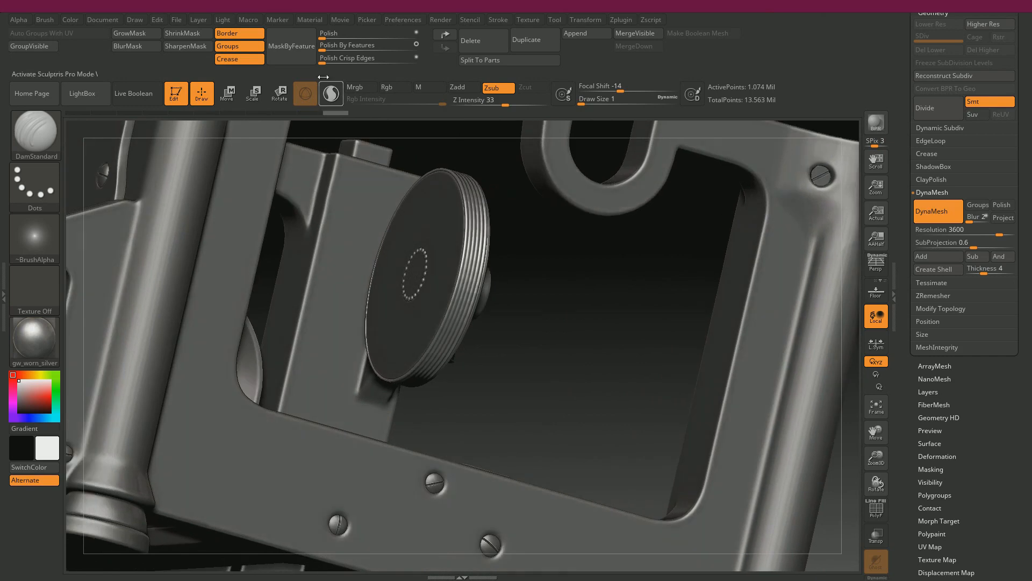
left_click_drag(324, 39, 345, 39)
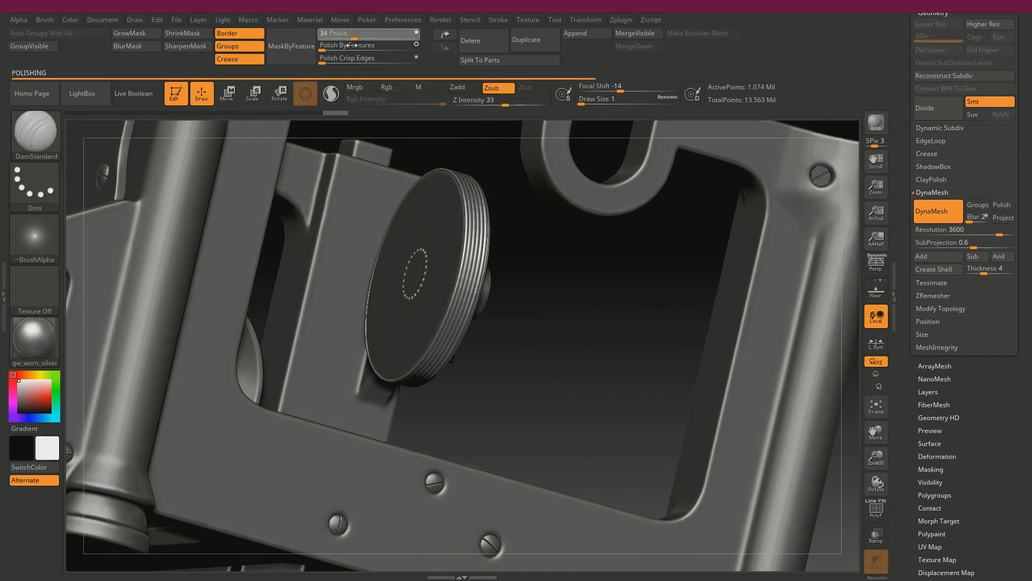
right_click_drag(543, 254, 466, 235)
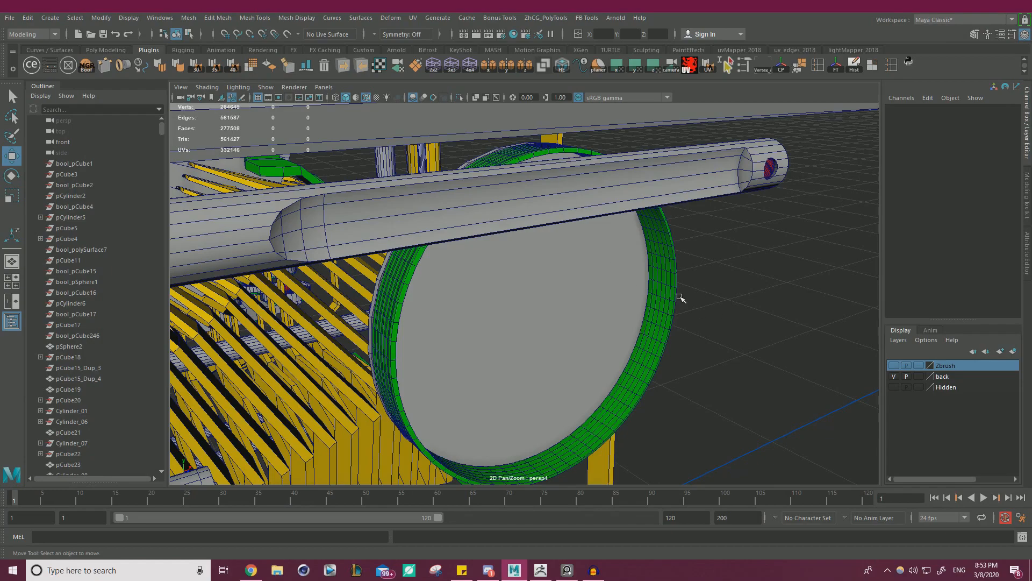
- Switch to Maya and add the wheel's green grooved band to the hidden Zbrush display layer
left_click(665, 297)
right_click(943, 369)
left_click(948, 392)
- Select the wheel disc with the cross-shaped detail, isolate it in the viewport, and display only its hard edges
left_click_drag(640, 278, 425, 291, "alt")
middle_click_drag(425, 291, 419, 230, "alt")
right_click_drag(420, 230, 599, 260, "alt")
left_click_drag(599, 260, 574, 252, "alt")
left_click(551, 210)
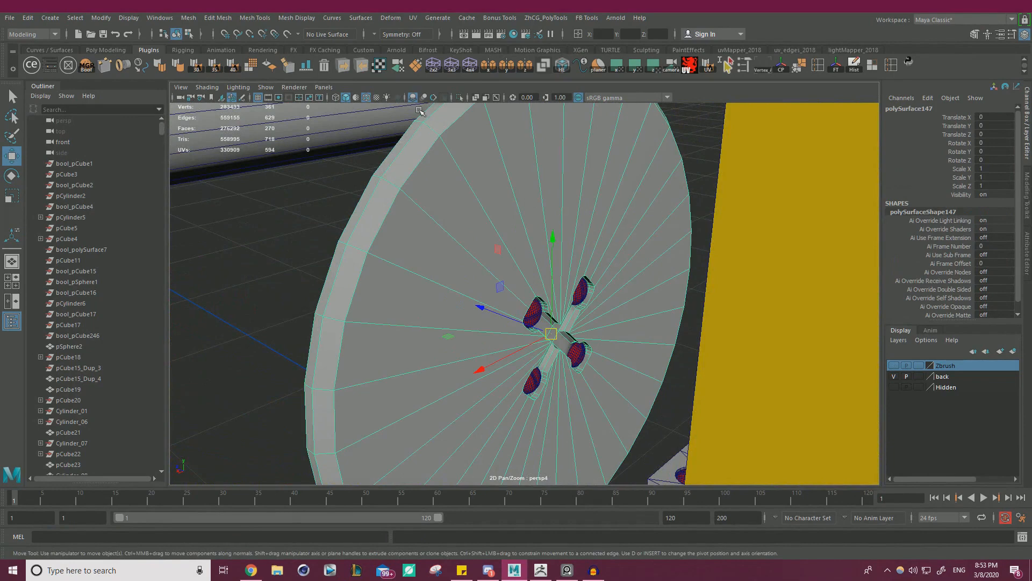
left_click(459, 97)
key("f")
left_click(562, 71)
left_click_drag(599, 197, 520, 178, "alt")
right_click_drag(520, 178, 634, 232, "alt")
left_click_drag(634, 233, 581, 226, "alt")
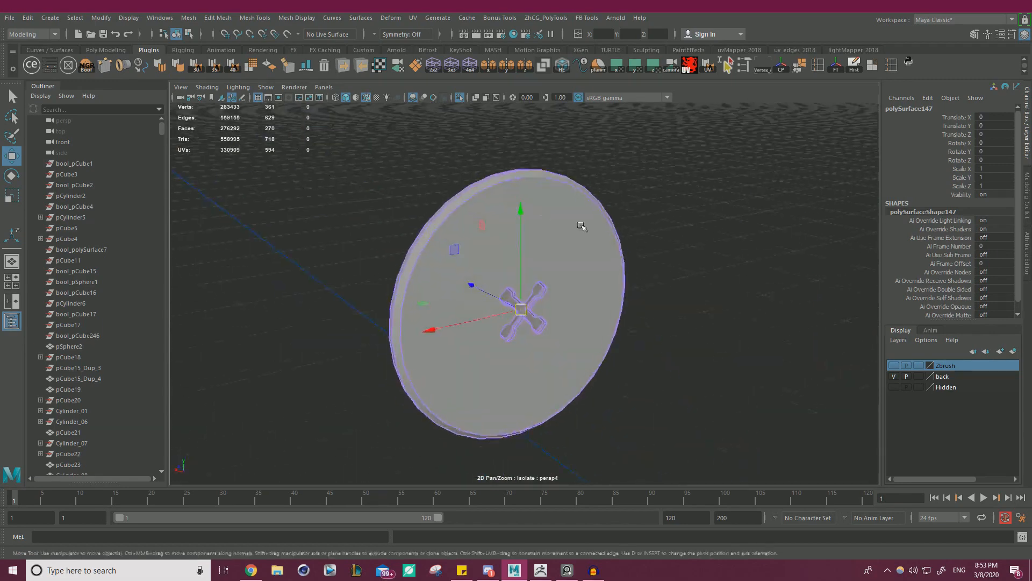
- Select all the disc's faces, create new UVs cut along its hard edges, and return to object mode
scroll(581, 226, "up", 4)
left_click(317, 155)
left_click(445, 210)
scroll(446, 174, "down", 6)
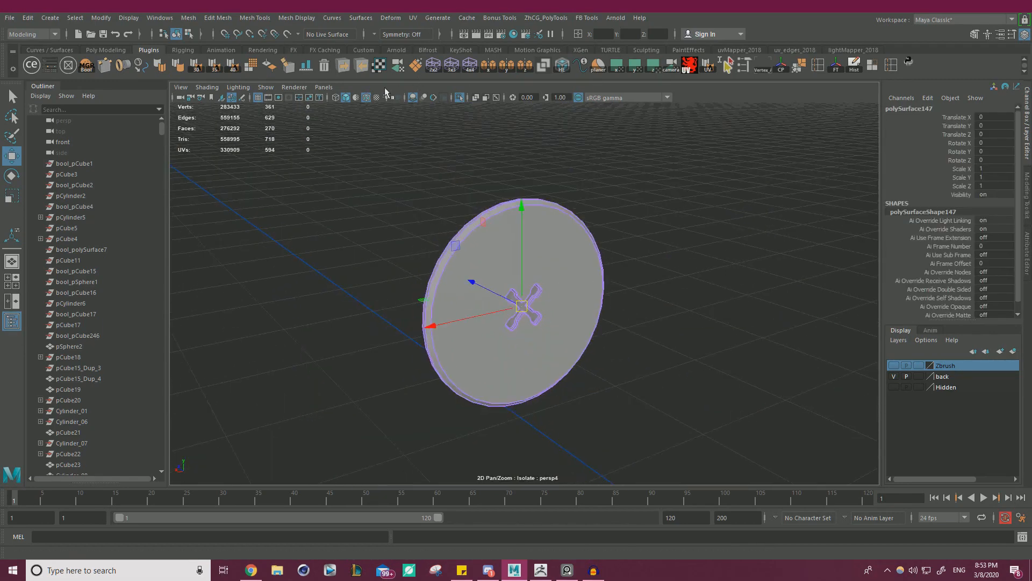
right_click_drag(509, 270, 510, 308)
left_click_drag(178, 171, 803, 470)
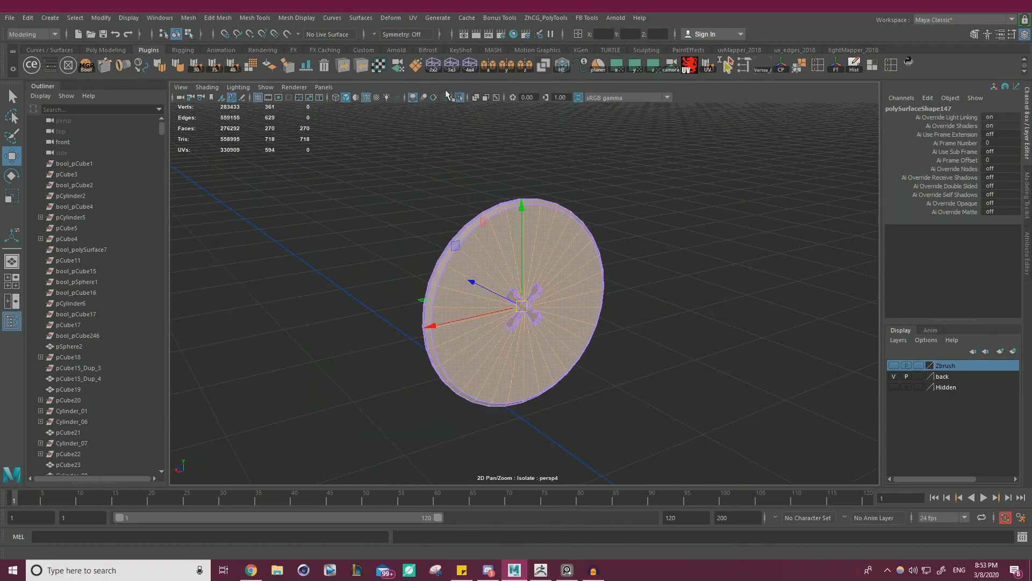
left_click(379, 65)
right_click(538, 258)
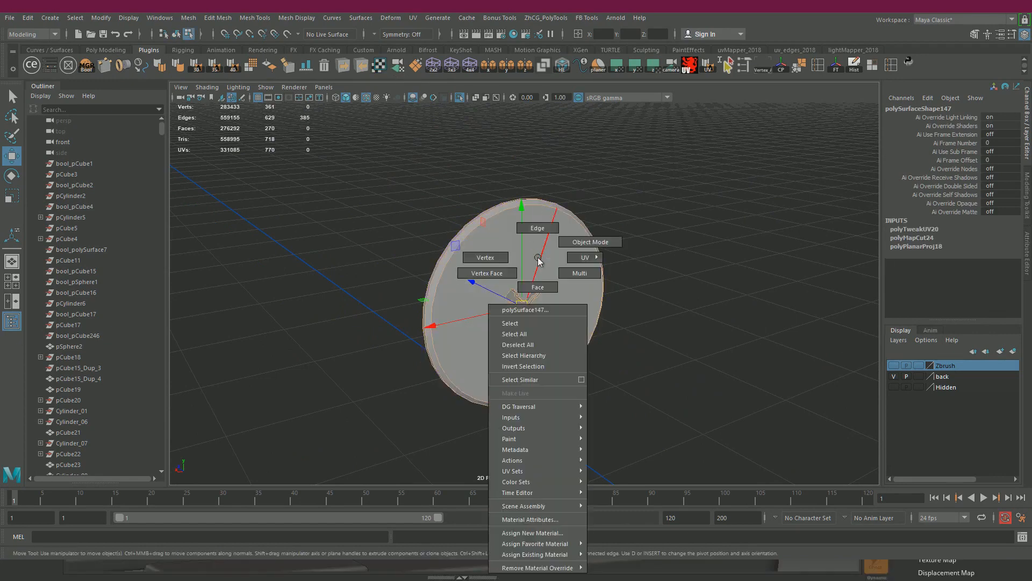
right_click_drag(538, 259, 602, 232)
left_click(691, 136)
- Select the whole isolated disc, export it as an OBJ for ZBrush, and clear the selection
left_click_drag(692, 135, 469, 266)
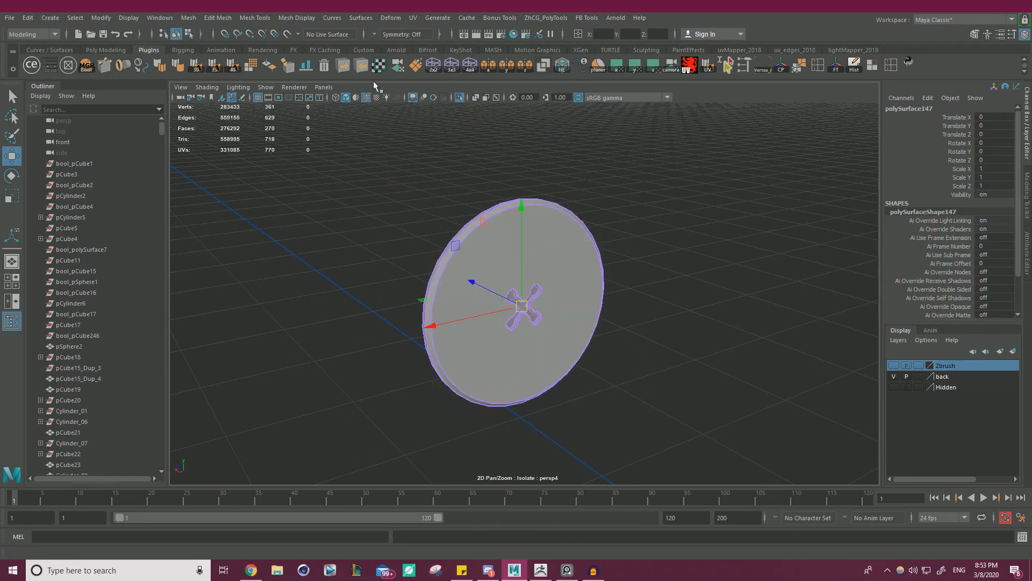
left_click(342, 66)
left_click(766, 142)
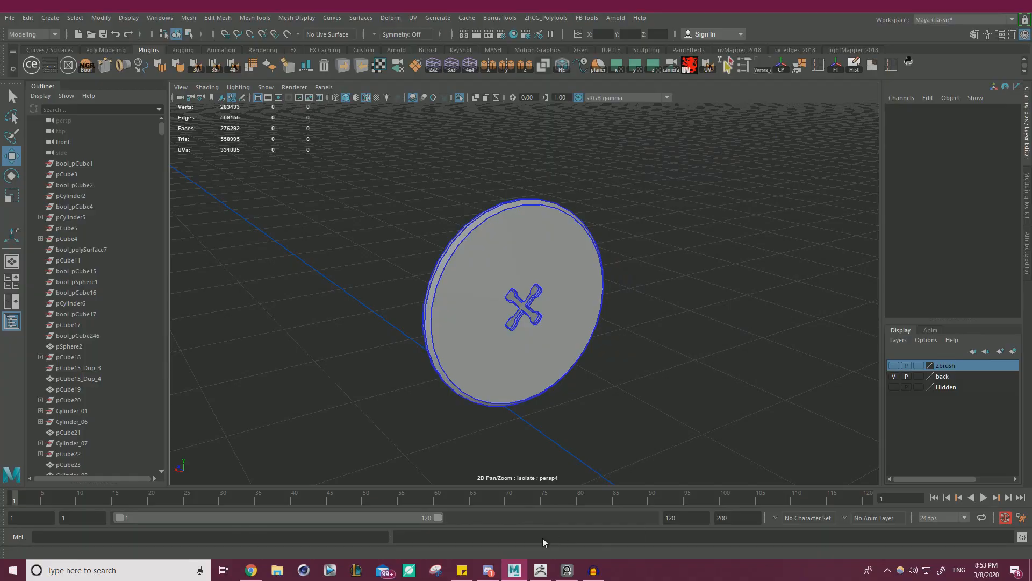
- Switch to ZBrush, add a PolyMesh3D subtool after the grooved band, and replace it with the imported disc model
left_click(541, 570)
left_click_drag(909, 113, 908, 197)
left_click(936, 189)
left_click(947, 503)
scroll(968, 537, "down", 5)
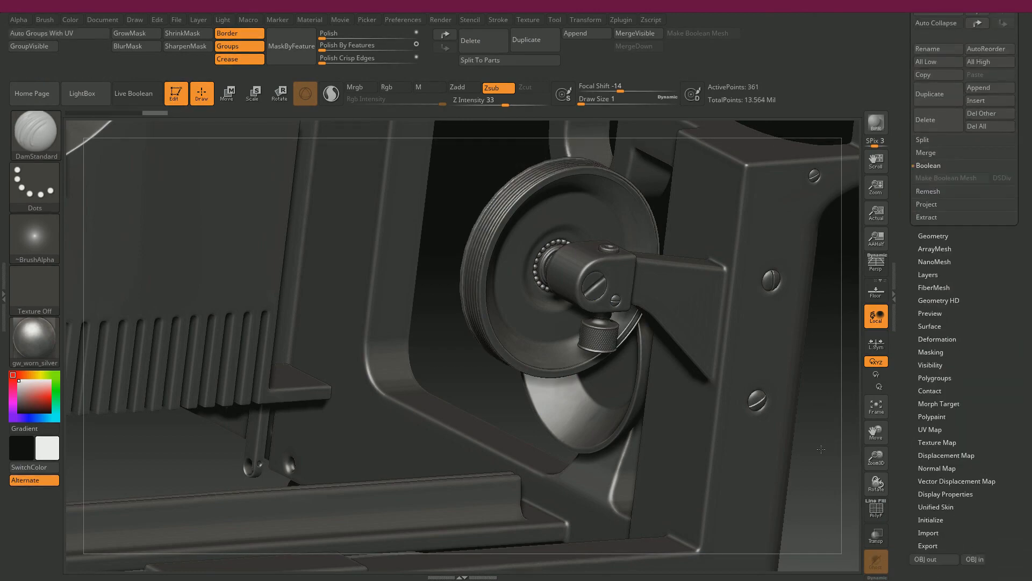
- Turn on the polyframe display and examine the topology of the imported disc from its outer face
left_click_drag(821, 449, 493, 251)
left_click_drag(686, 223, 573, 394)
key("shift+f")
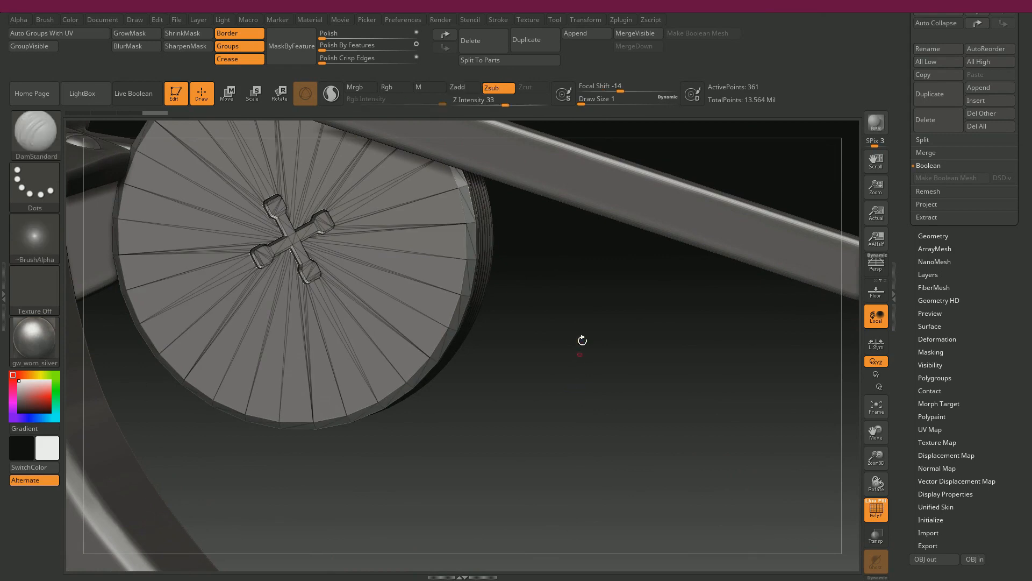
- Save the project as HighPoly_01 in the Zbrush work folder, overwriting the existing file
left_click(179, 20)
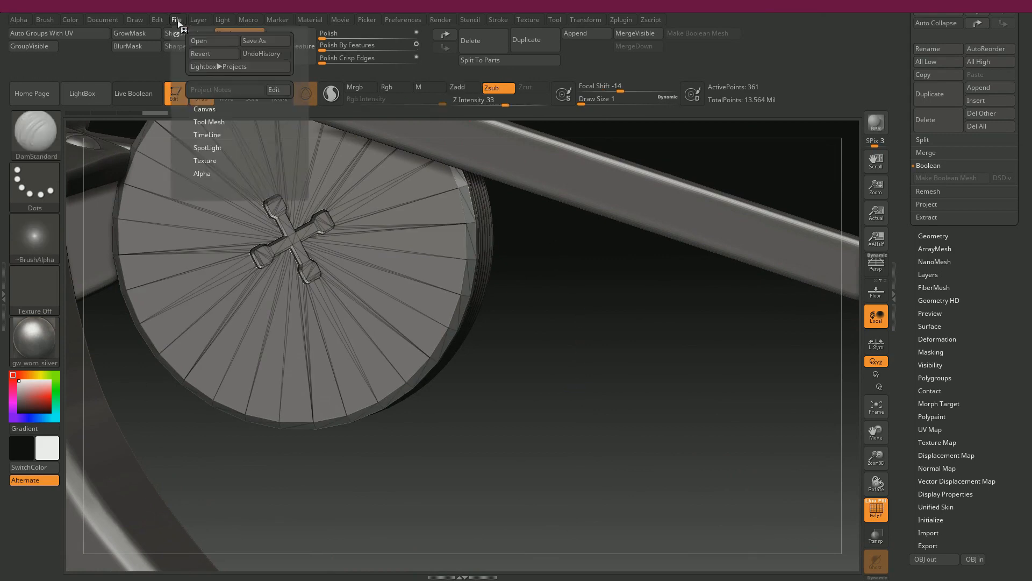
left_click(254, 43)
left_click(376, 230)
left_click(662, 471)
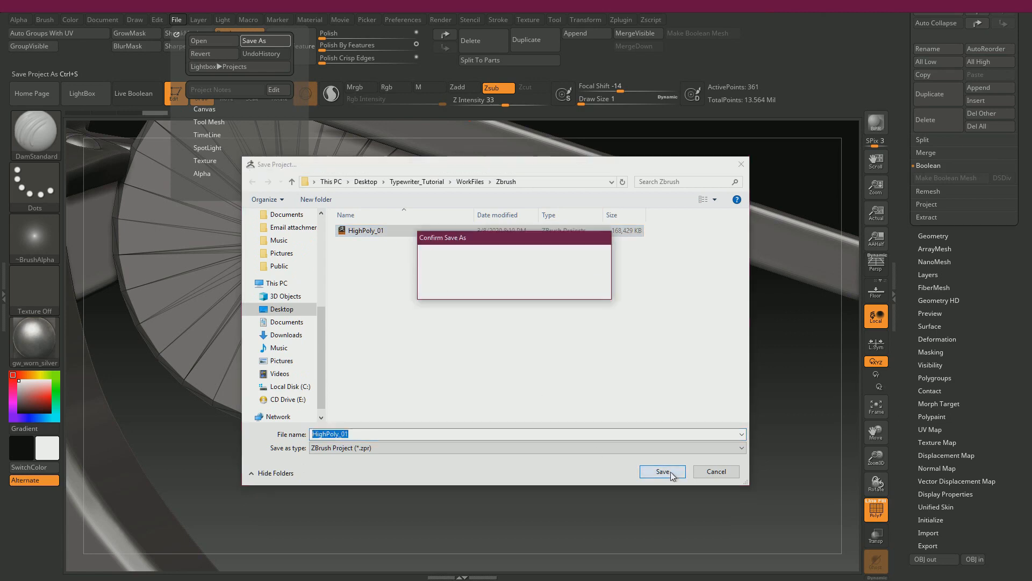
left_click(546, 293)
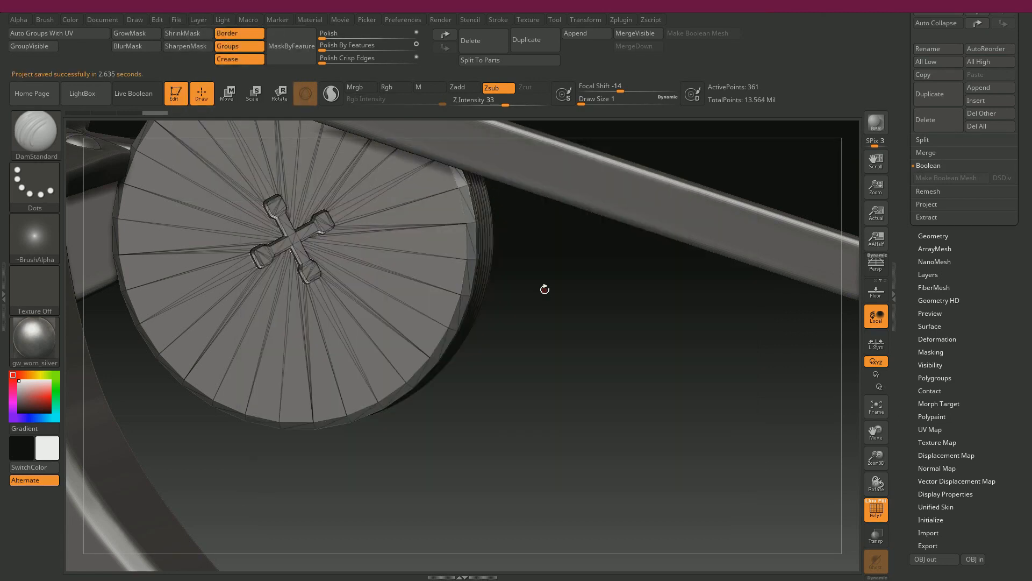
- Create polygroups from the disc's UVs, DynaMesh it at resolution 1816, and turn off the polyframe display
left_click(70, 35)
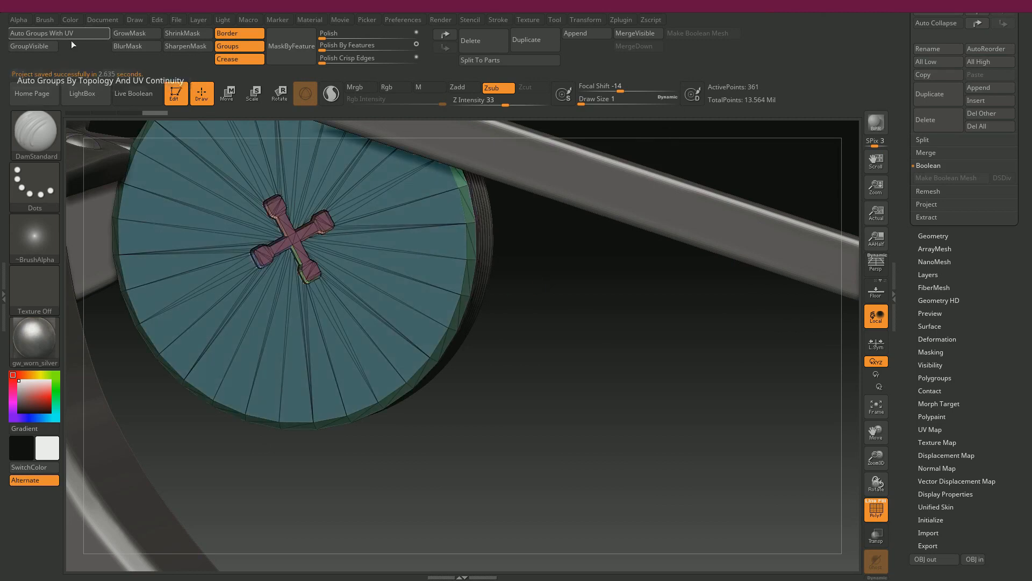
left_click(935, 236)
scroll(907, 293, "up", 5)
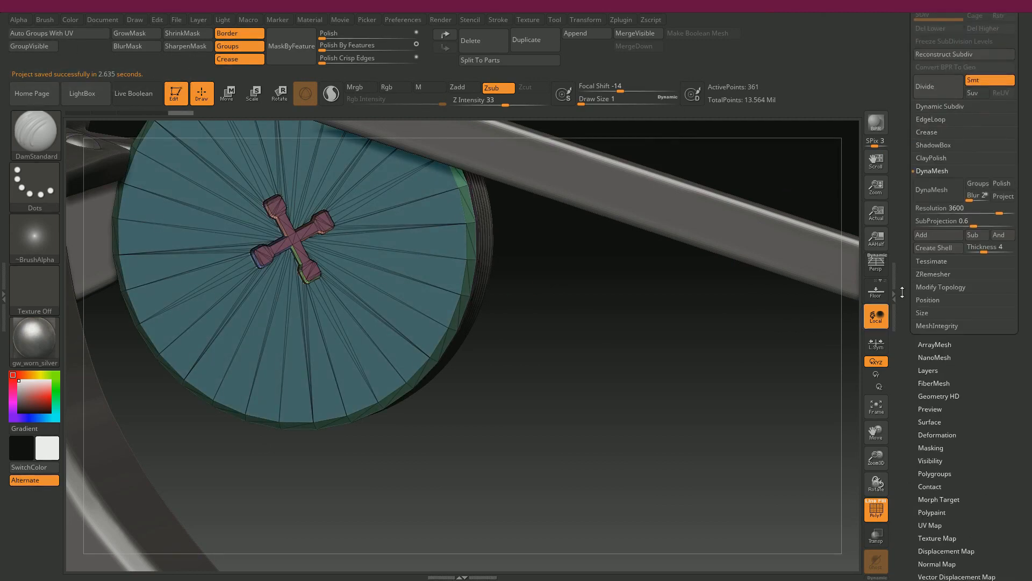
left_click_drag(994, 214, 956, 218)
left_click(946, 196)
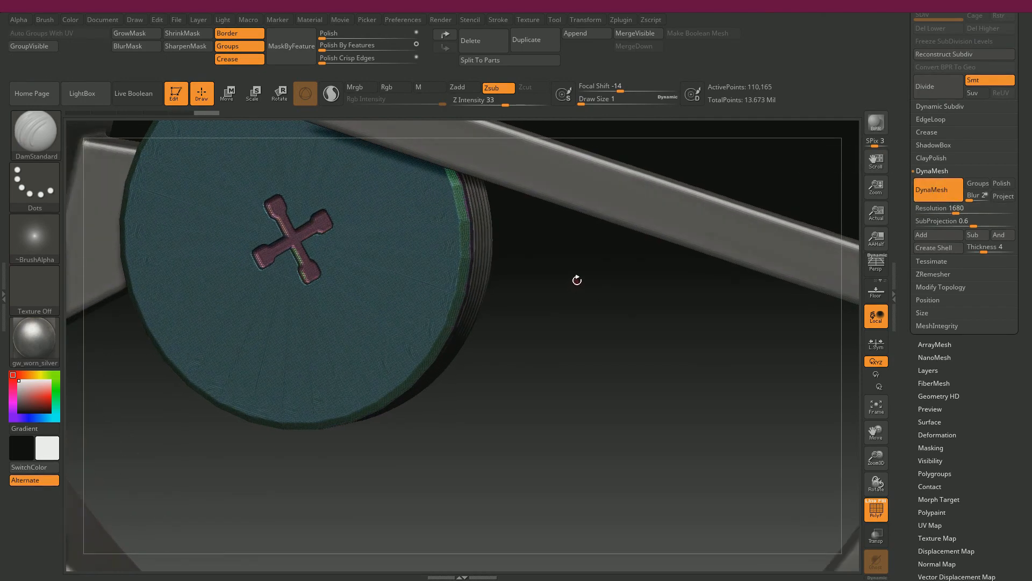
left_click_drag(955, 211, 957, 213)
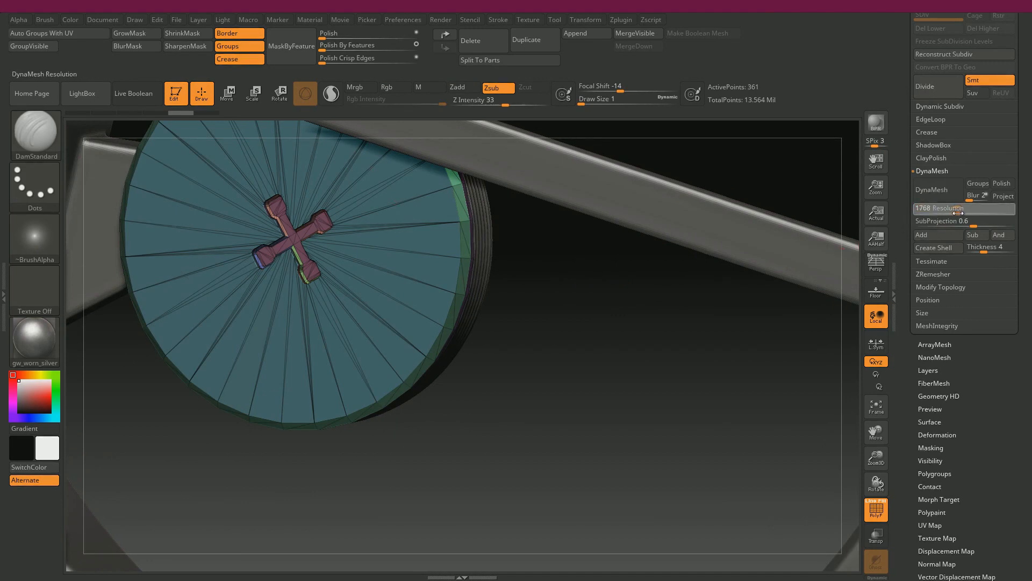
left_click_drag(959, 212, 961, 213)
left_click(922, 196)
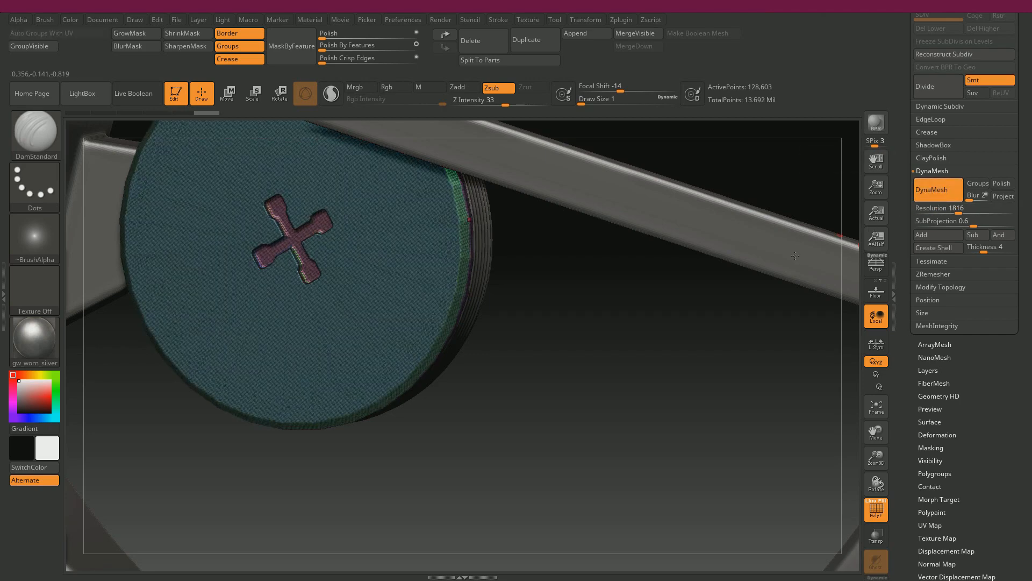
key("shift+f")
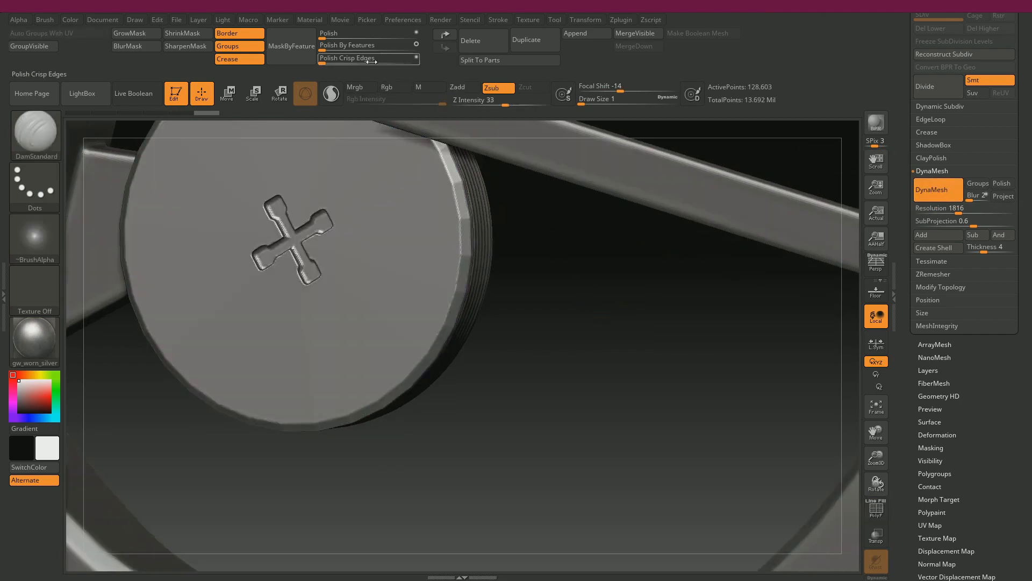
- Try polishing the whole unmasked disc by features, and undo the polish
left_click(346, 48)
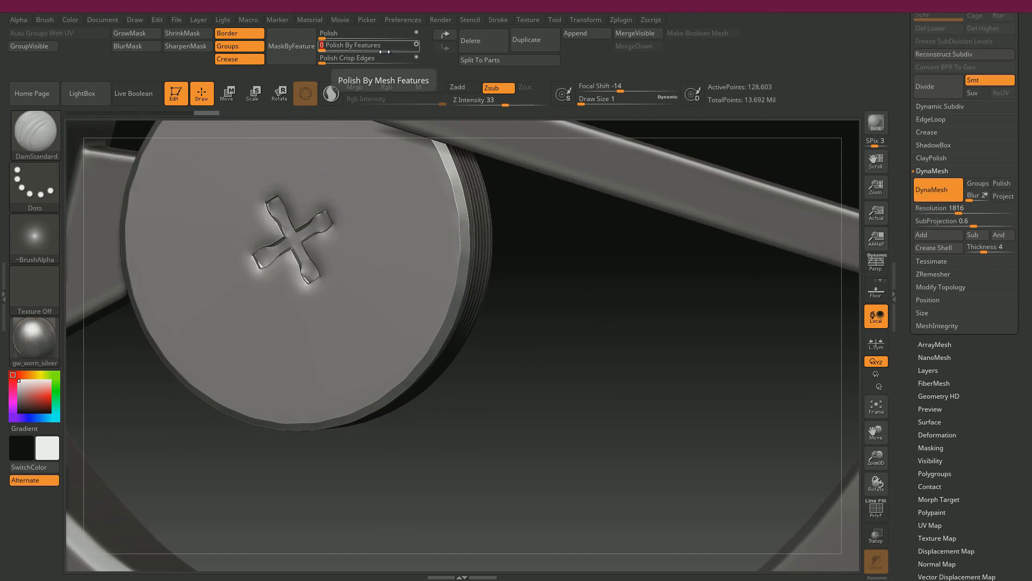
left_click(346, 49)
left_click(330, 45)
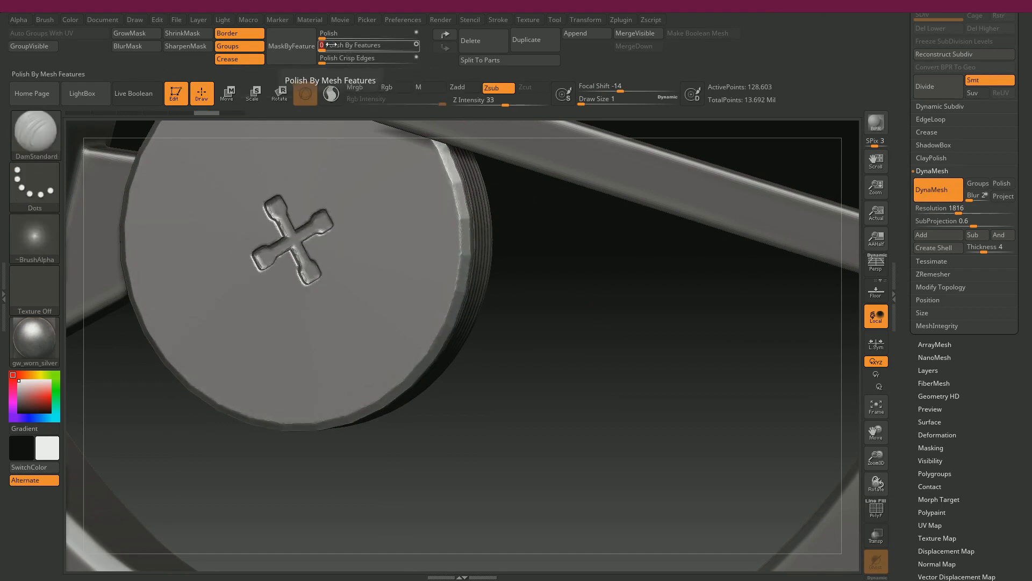
left_click(330, 45)
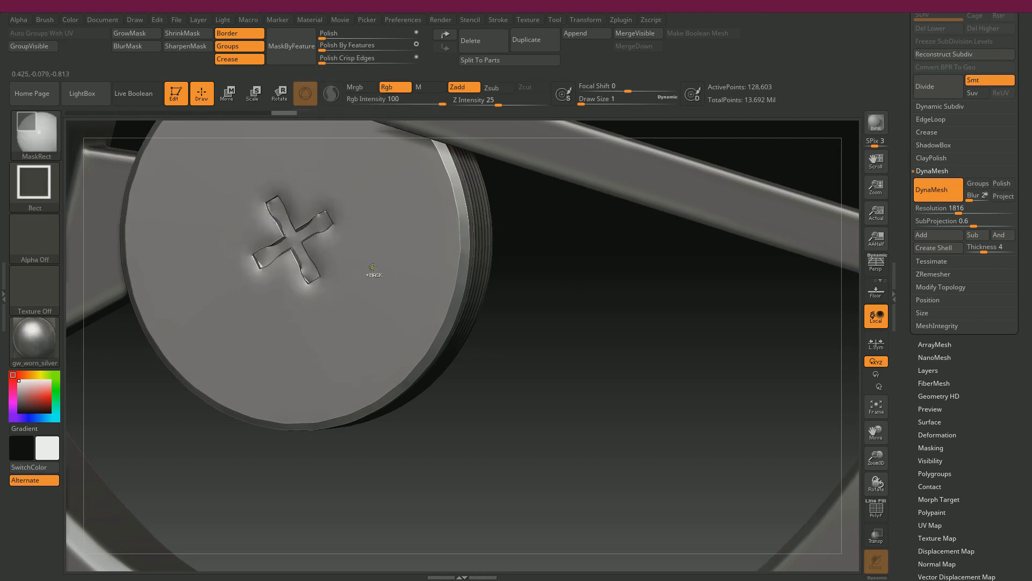
key("ctrl+z")
- Mask the disc's cross-shaped recess with the MaskPen brush at draw size 7, and polish the remaining disc by features
key("ctrl")
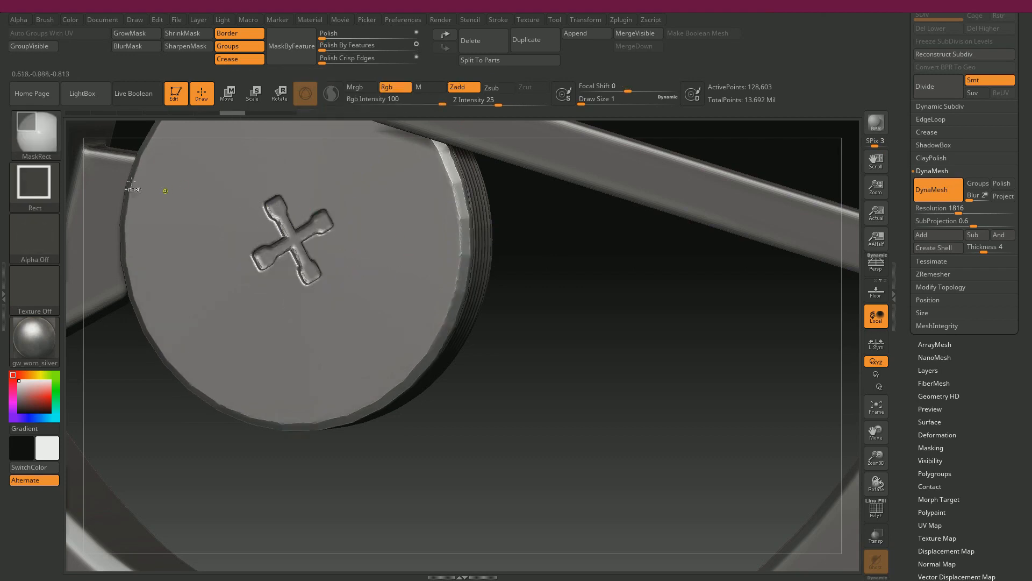
left_click(49, 139, "ctrl")
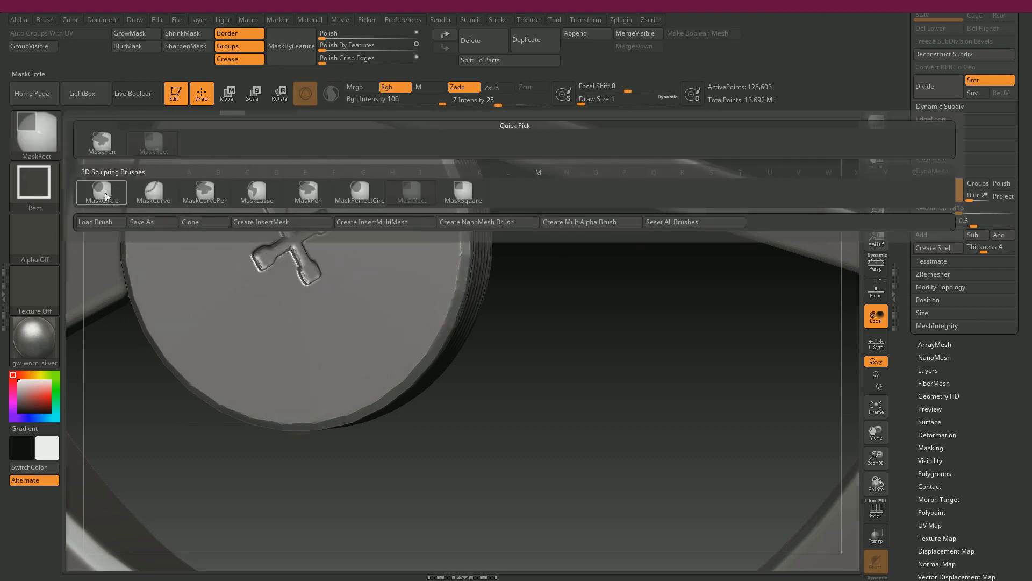
left_click(102, 142)
left_click_drag(294, 215, 263, 215, "ctrl")
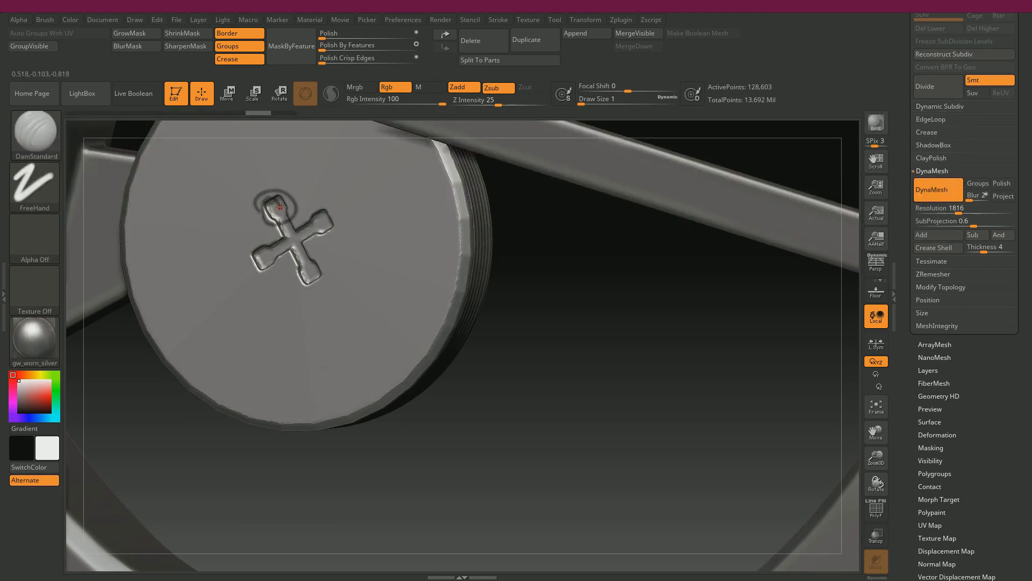
key("ctrl+z")
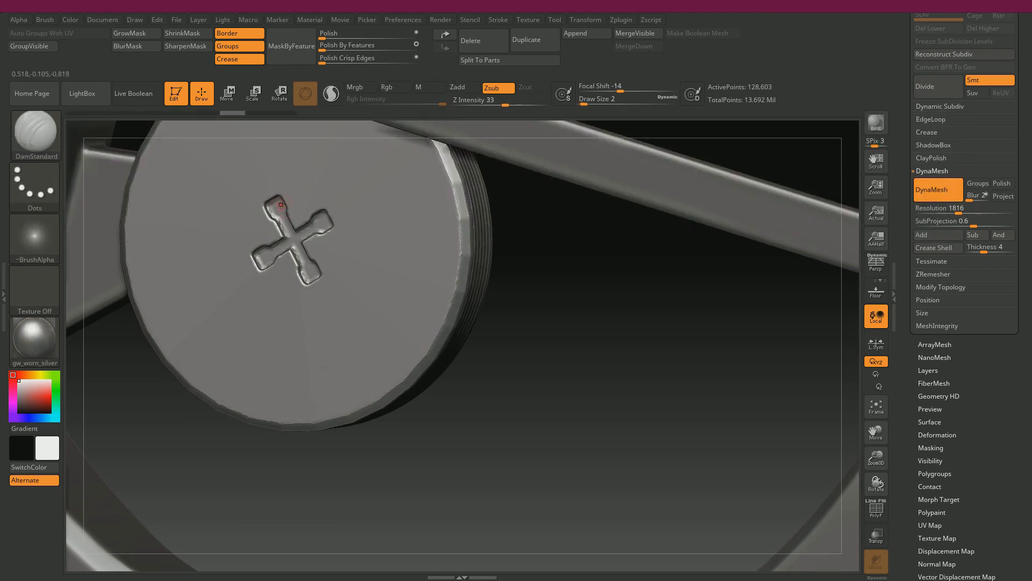
mouse_move(249, 207)
left_mouse_down("ctrl")
mouse_move(298, 188)
mouse_move(328, 250)
mouse_move(304, 282)
mouse_move(304, 238)
left_mouse_up("ctrl")
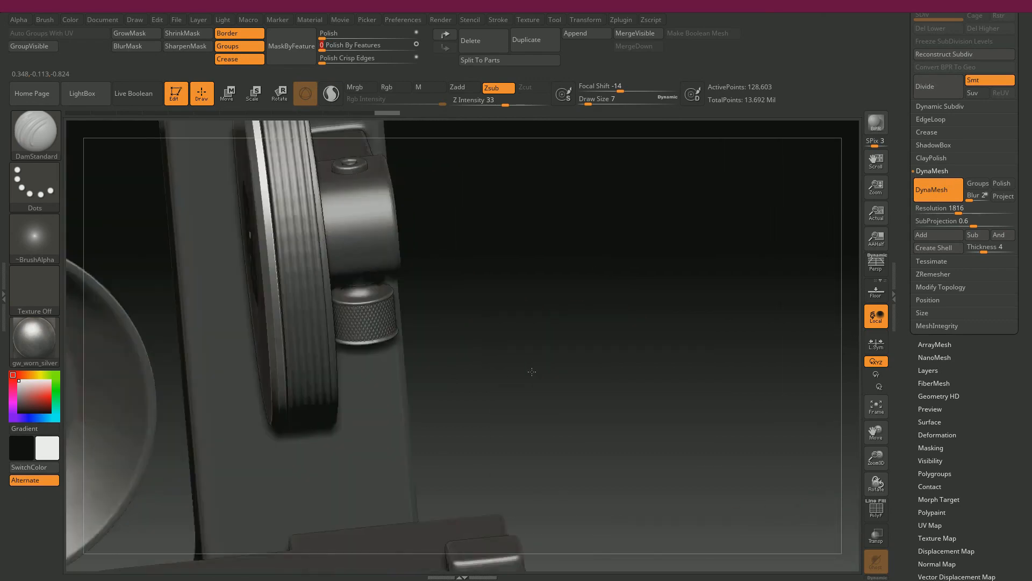
left_click_drag(532, 372, 505, 369)
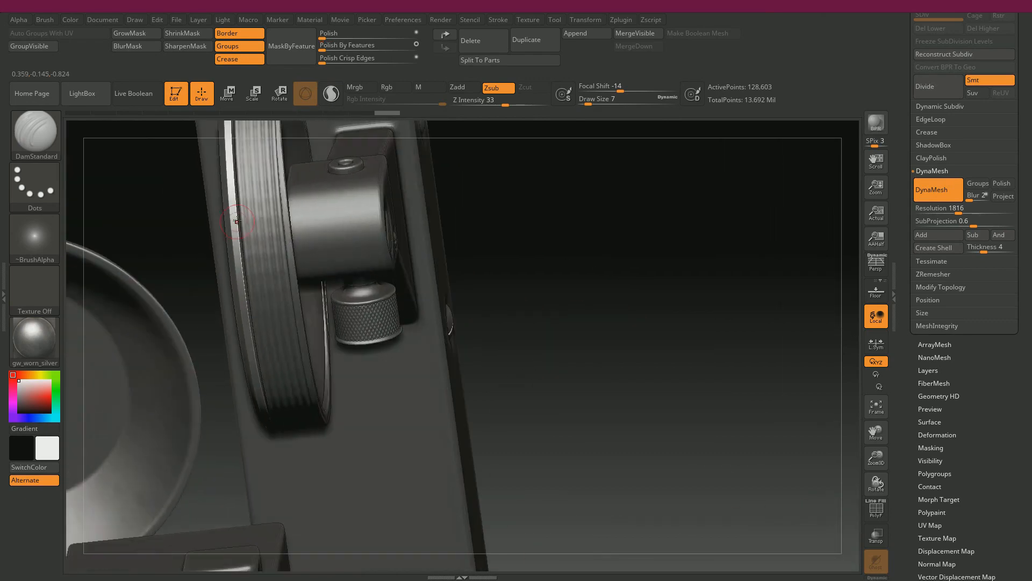
left_click_drag(575, 310, 619, 308)
- Invert the mask, smooth the cross-shaped recess with Polish By Features and Polish, and invert the mask back
left_click(571, 290, "ctrl")
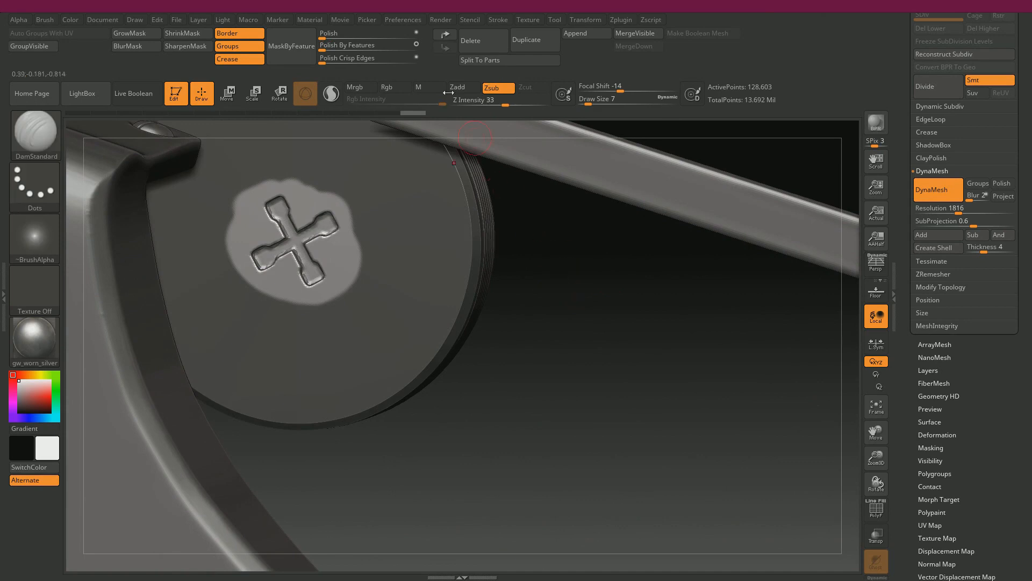
left_click(325, 49)
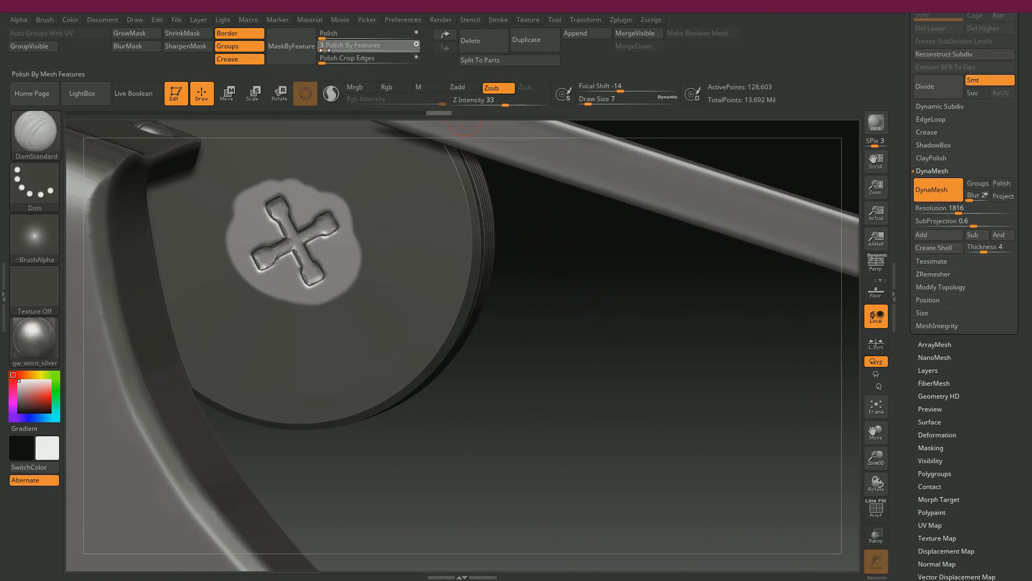
left_click_drag(326, 36, 331, 36)
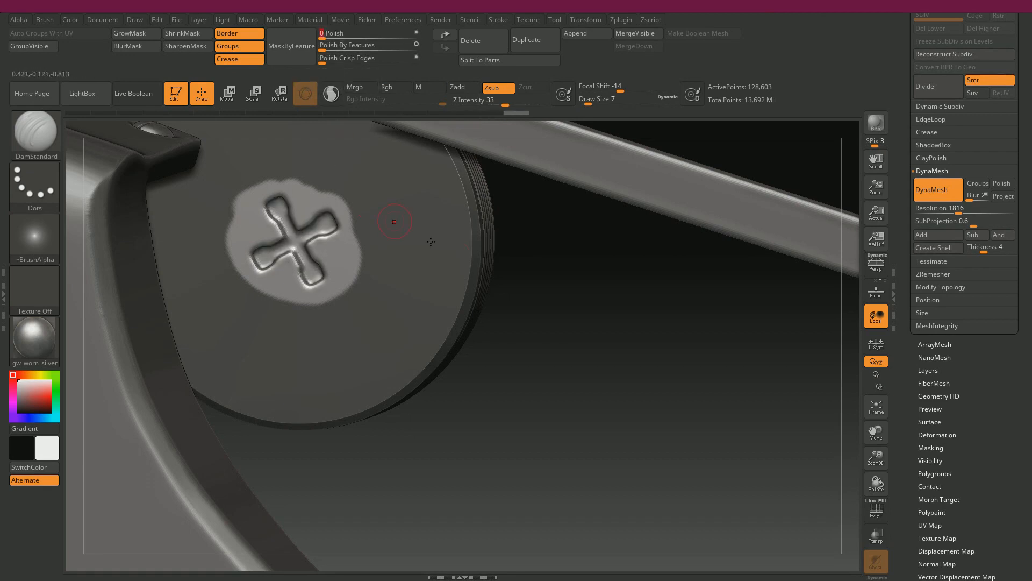
left_click(568, 331, "ctrl")
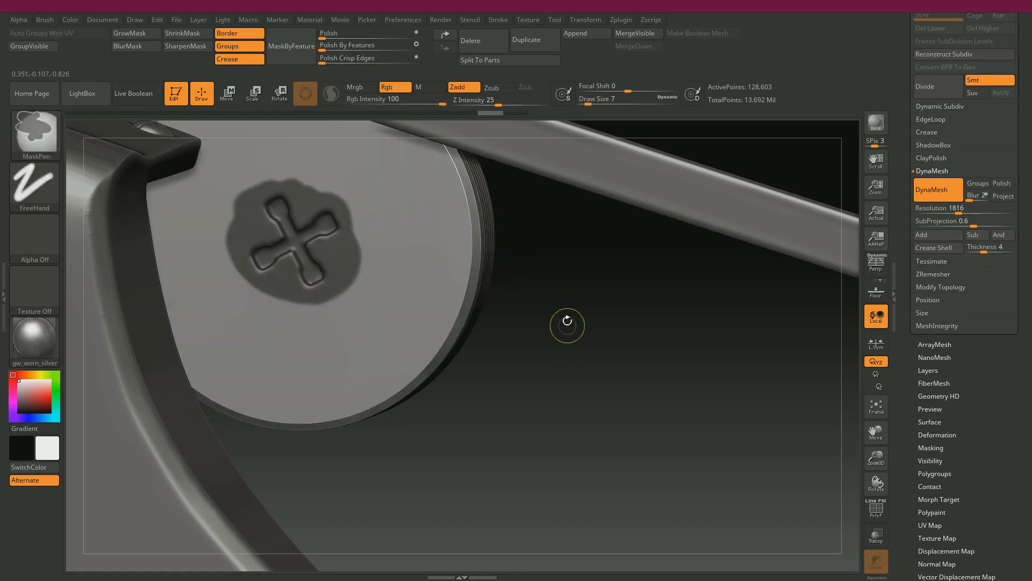
- Try smoothing the unmasked disc around the recess with Polish, and undo the attempts
left_click_drag(325, 36, 323, 44)
key("ctrl+z")
left_click_drag(573, 294, 570, 295)
left_click_drag(324, 38, 323, 45)
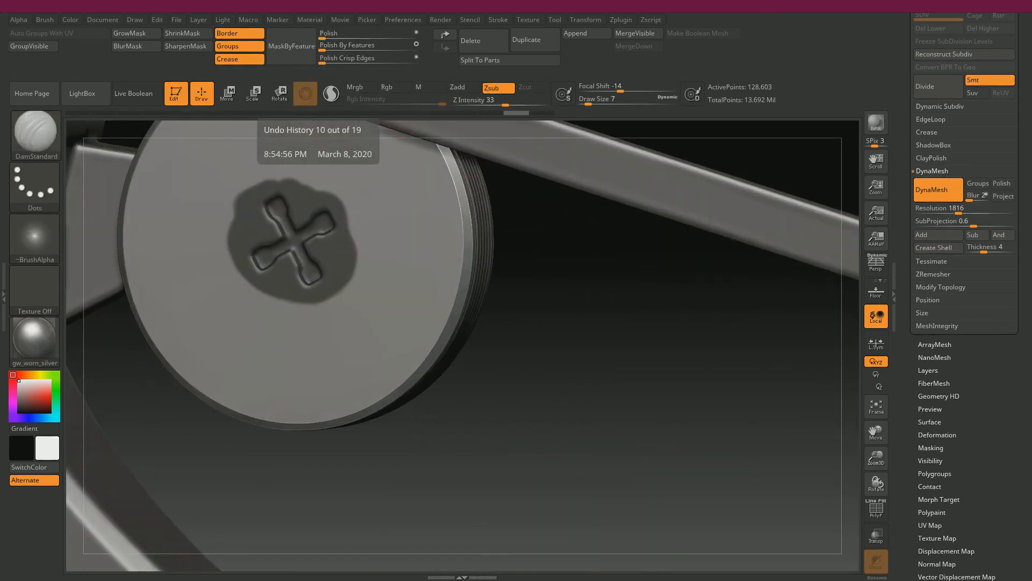
- Mask the disc's polygroup borders only, grow and invert the mask, and mask over the cross-shaped recess again
left_click(244, 35)
left_click(244, 59)
left_click(292, 59)
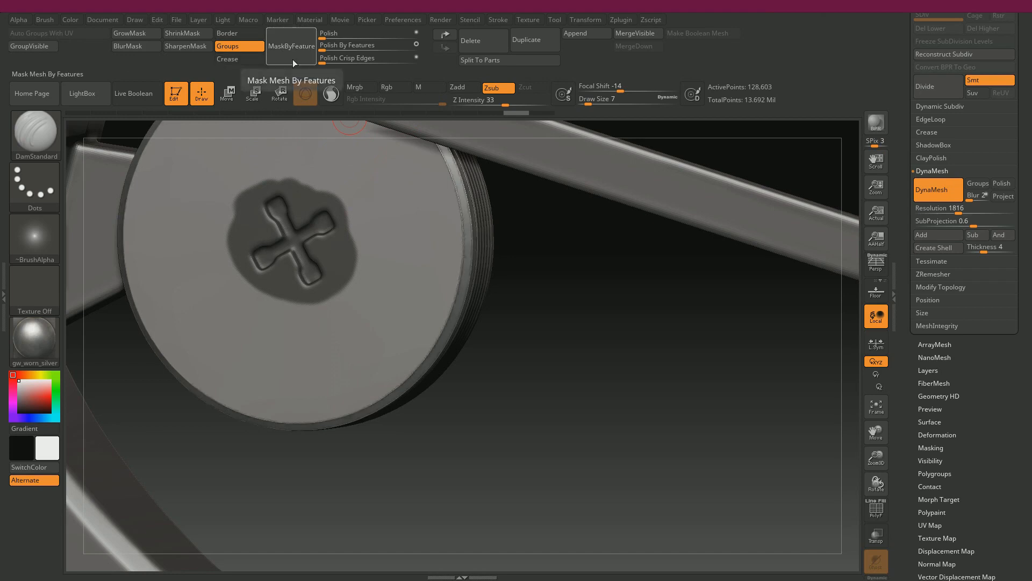
left_click(150, 32)
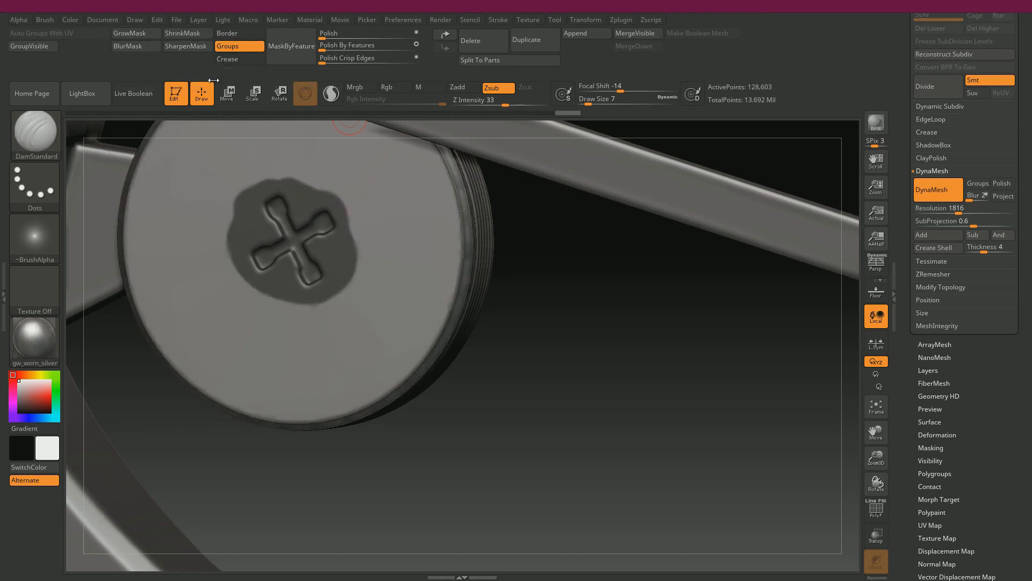
left_click_drag(580, 271, 583, 272, "ctrl")
mouse_move(231, 203)
left_mouse_down("ctrl")
mouse_move(250, 185)
mouse_move(327, 215)
mouse_move(271, 293)
mouse_move(304, 250)
left_mouse_up("ctrl")
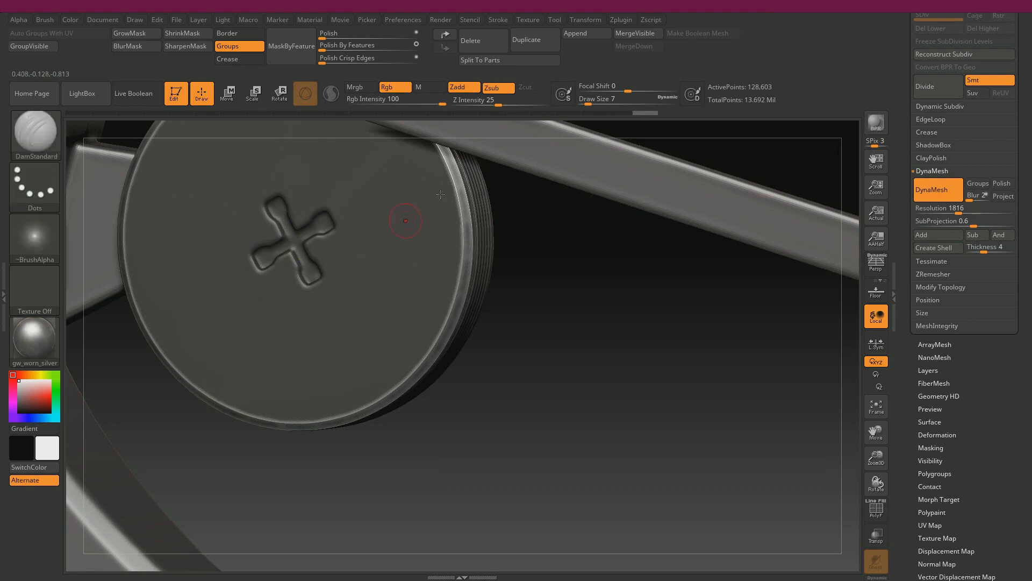
- Polish the unmasked edges along the disc's rim and clear the mask
left_click(324, 42)
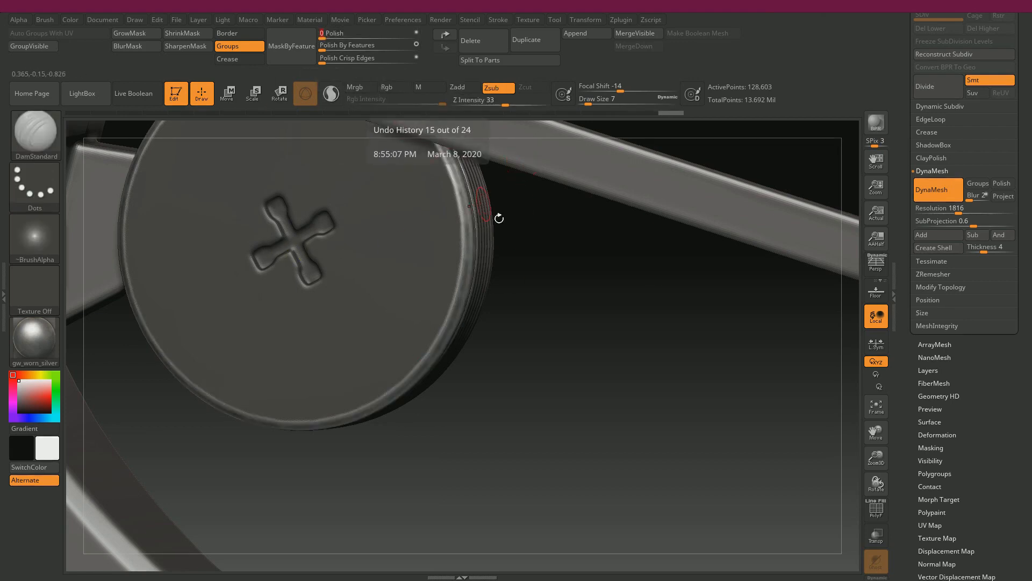
left_click_drag(560, 265, 490, 246, "ctrl")
left_click_drag(704, 246, 570, 274)
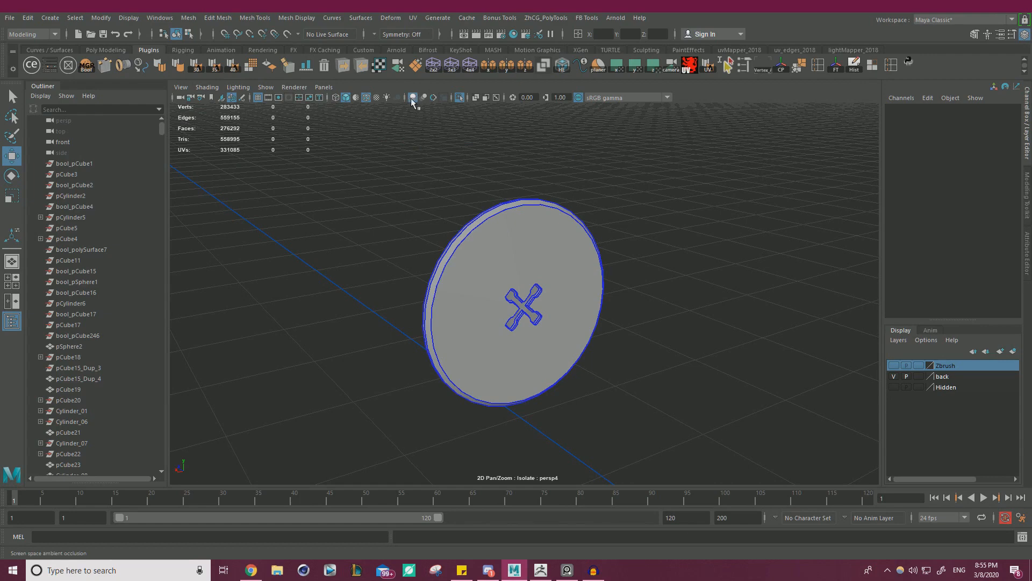
- Switch to Maya, leave the isolated view, export the four screws in the disc's cross recess as an OBJ, and clear the selection
left_click(462, 98)
right_click_drag(559, 269, 679, 328, "alt")
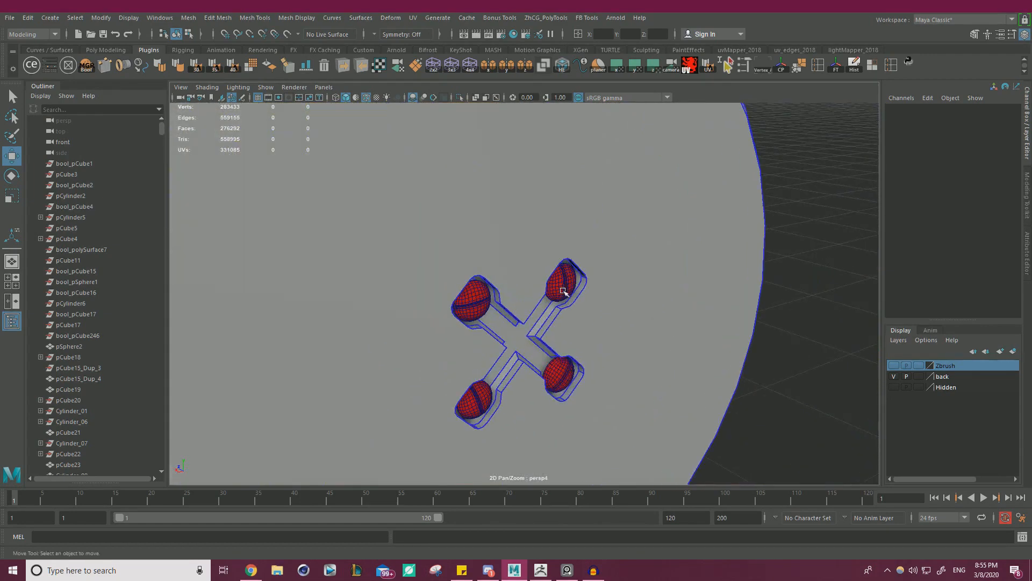
left_click(563, 291)
left_click_drag(680, 317, 664, 311, "alt")
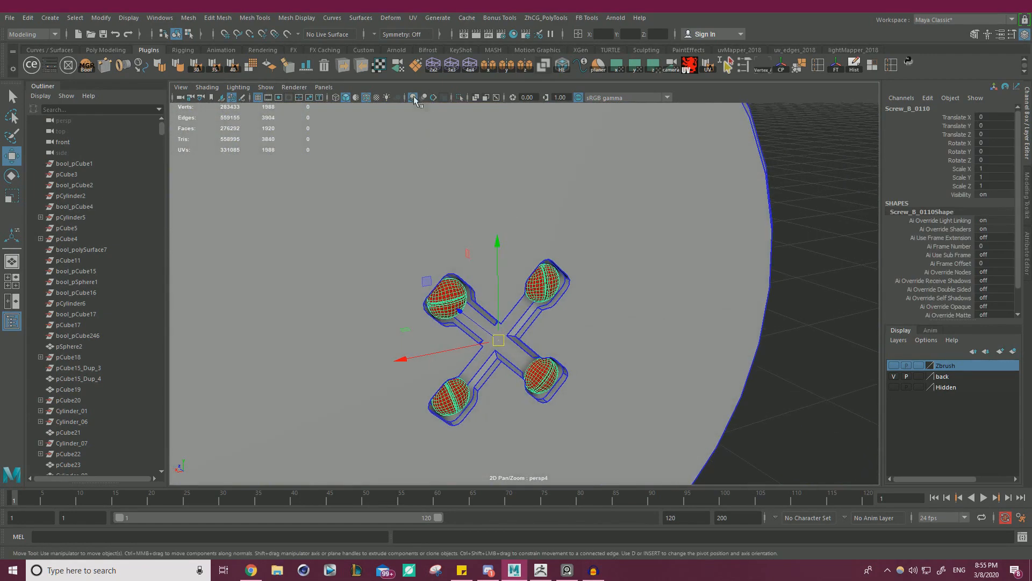
left_click(324, 65)
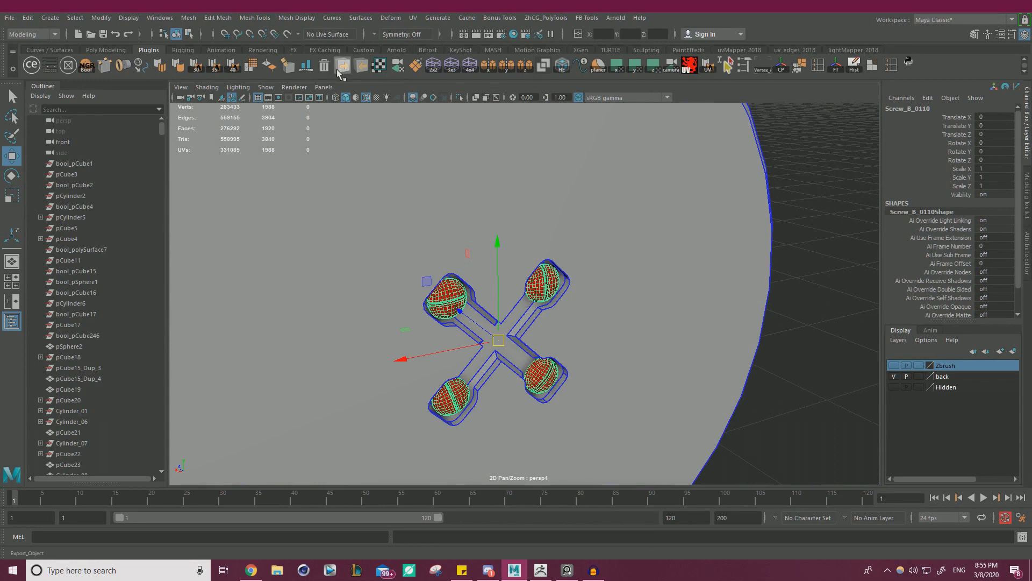
left_click(769, 136)
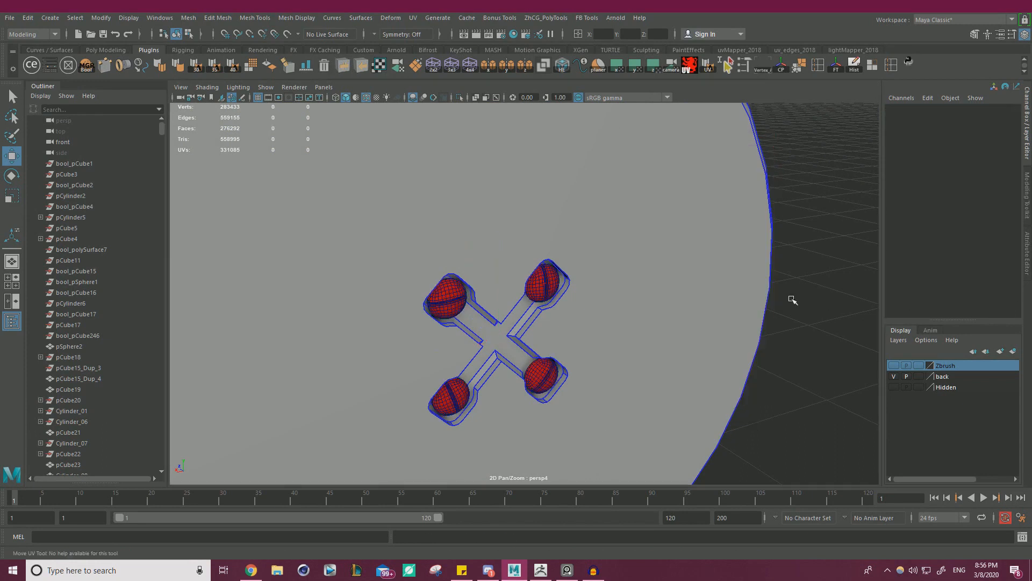
- Switch to ZBrush, duplicate the disc subtool, and import the screws' OBJ into the duplicate
key("alt+Tab")
left_click_drag(549, 295, 610, 294)
left_click_drag(904, 101, 908, 151)
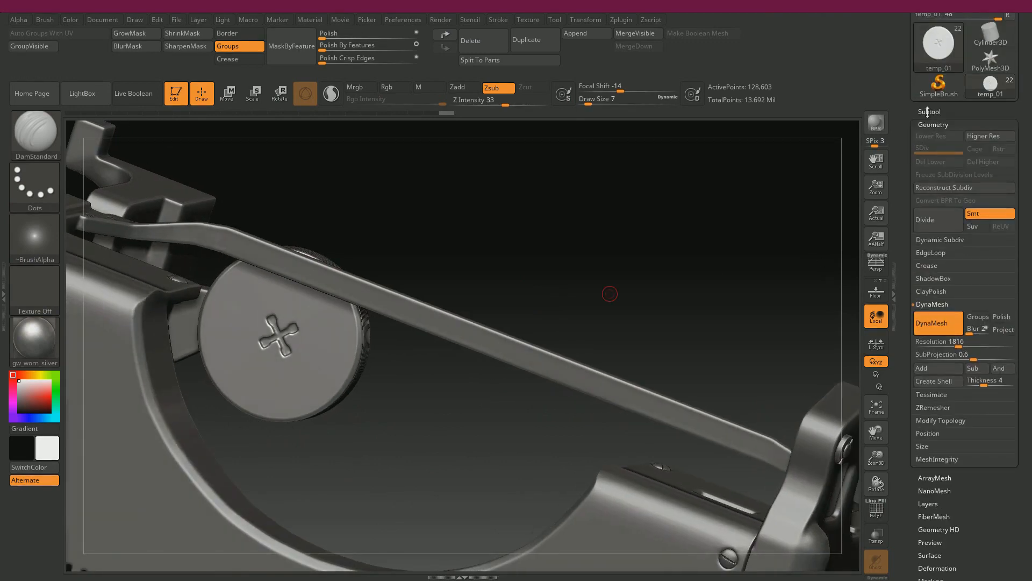
left_click(929, 112)
left_click(937, 420)
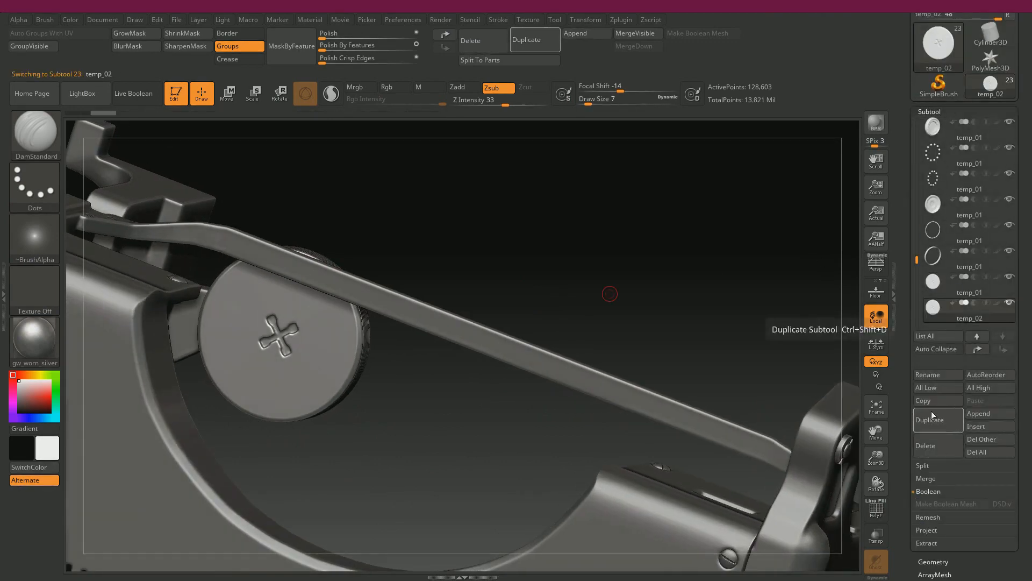
left_click_drag(916, 258, 917, 267)
left_click_drag(911, 395, 919, 123)
left_click_drag(907, 458, 914, 165)
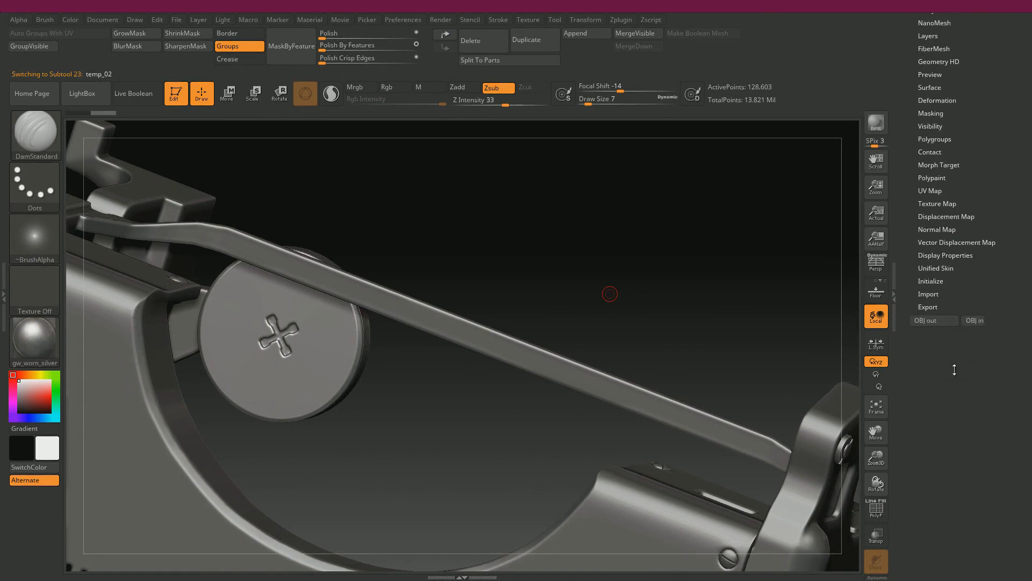
left_click(974, 320)
left_click_drag(435, 405, 589, 486)
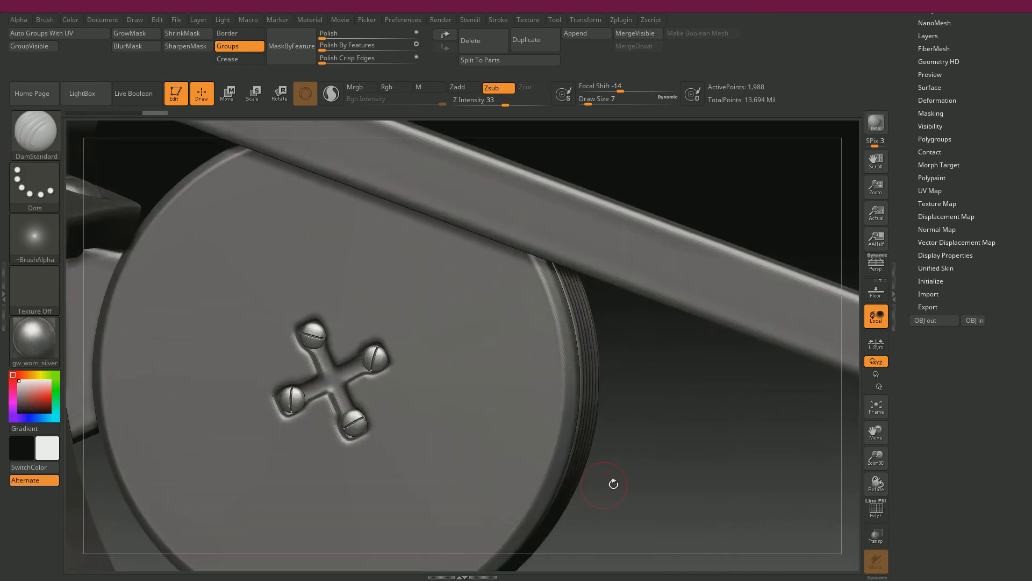
- Give each of the four screws its own polygroup and divide them to subdivision level 4, keeping only the highest level
key("shift+f")
left_click(88, 34)
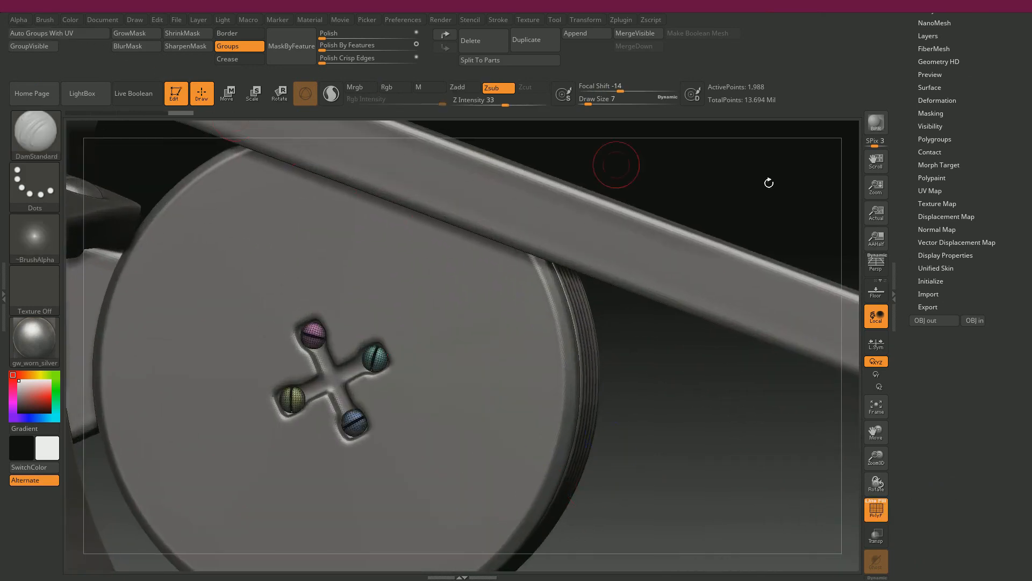
left_click_drag(905, 189, 903, 251)
left_click(929, 315)
left_click_drag(907, 161, 905, 229)
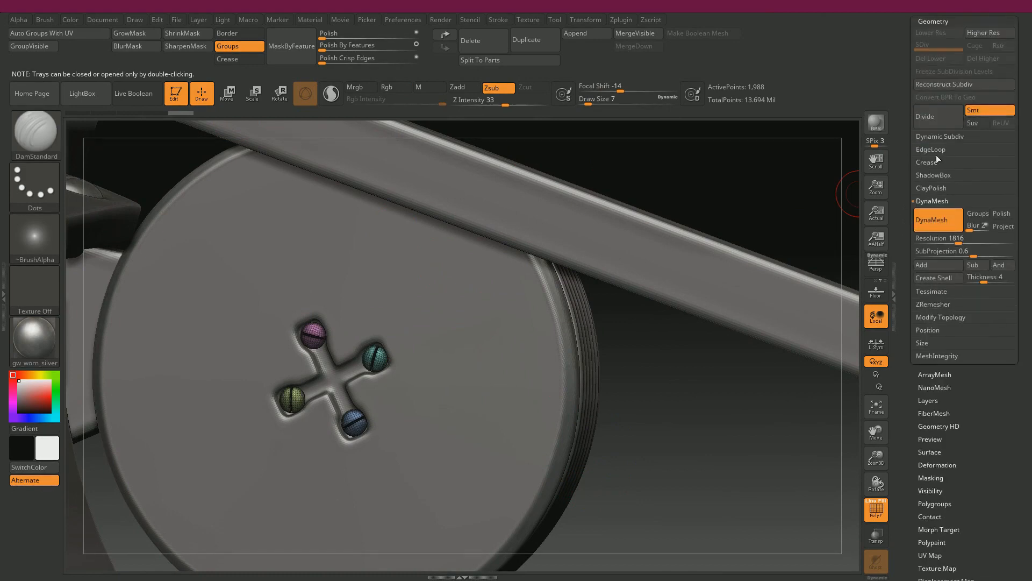
left_click(944, 120)
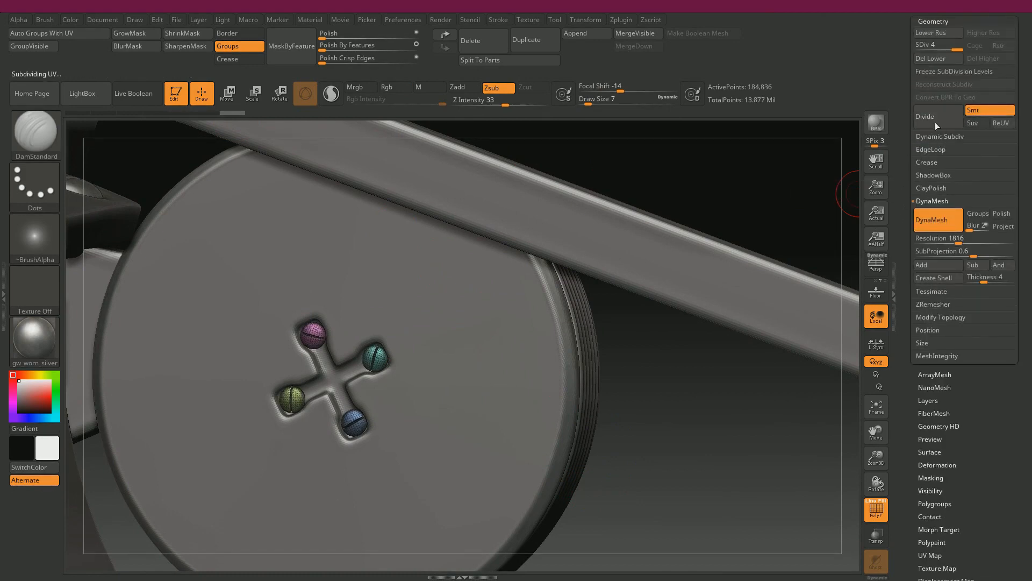
left_click(932, 59)
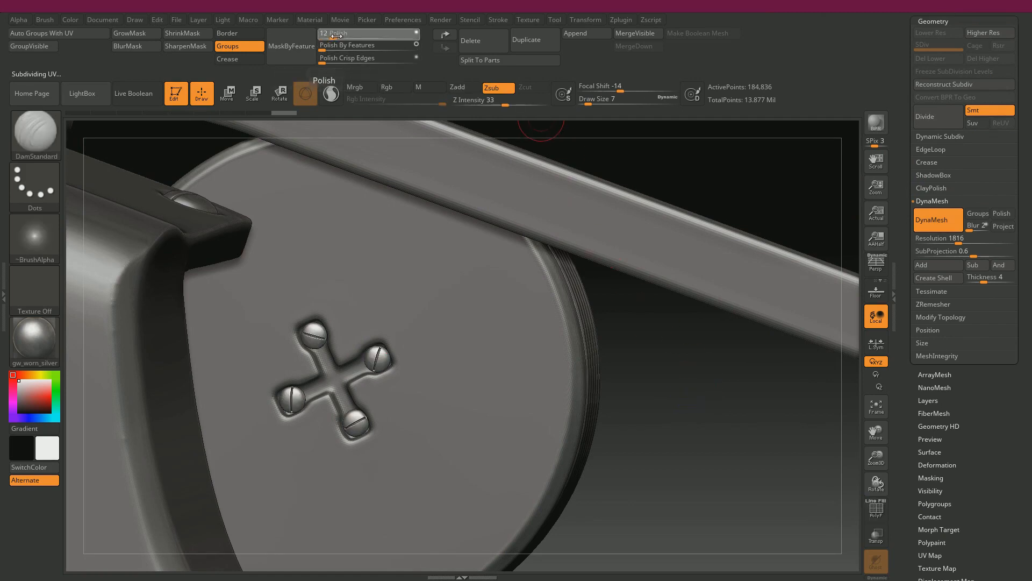
left_click_drag(627, 365, 638, 247)
left_click_drag(511, 180, 227, 304)
left_click_drag(154, 325, 663, 337)
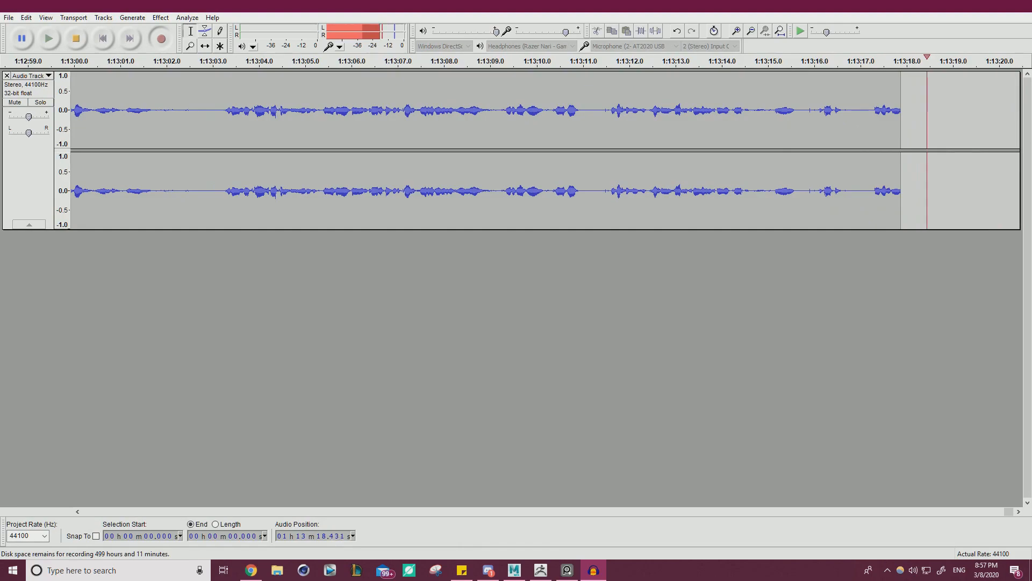
- Return to ZBrush from Audacity and save the project over the existing HighPoly_01 file
left_click(540, 570)
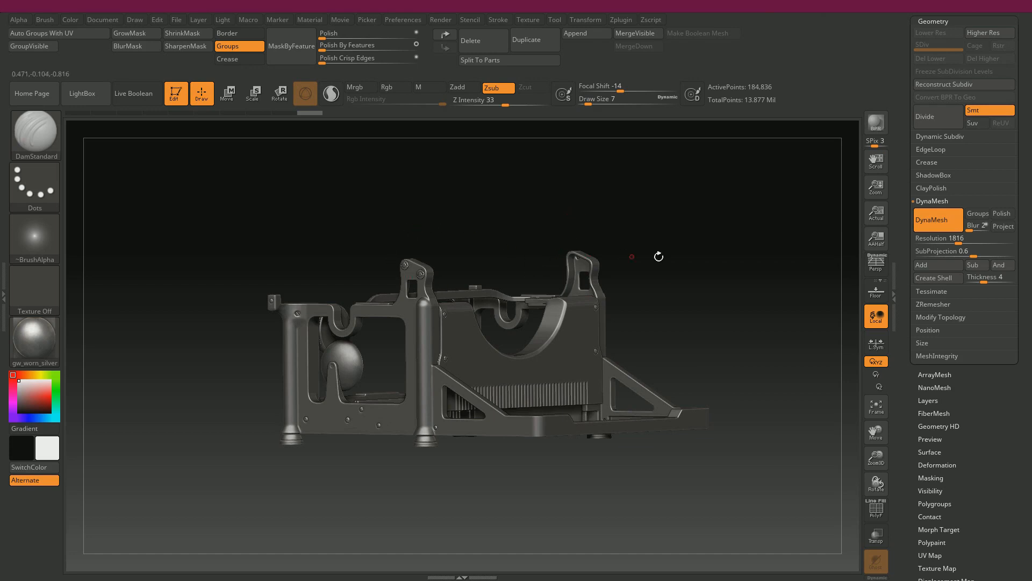
left_click_drag(740, 251, 752, 249)
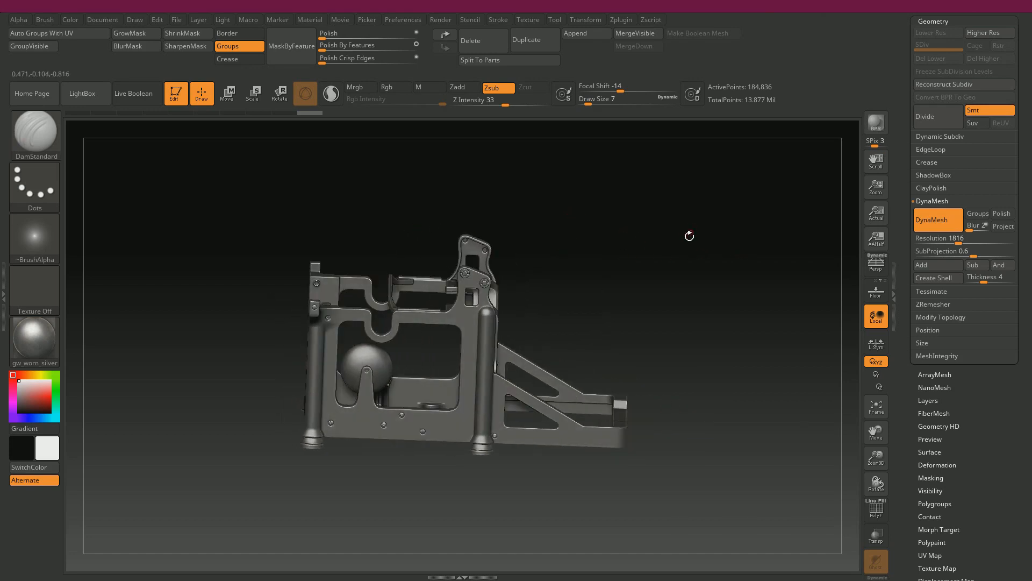
left_click(175, 20)
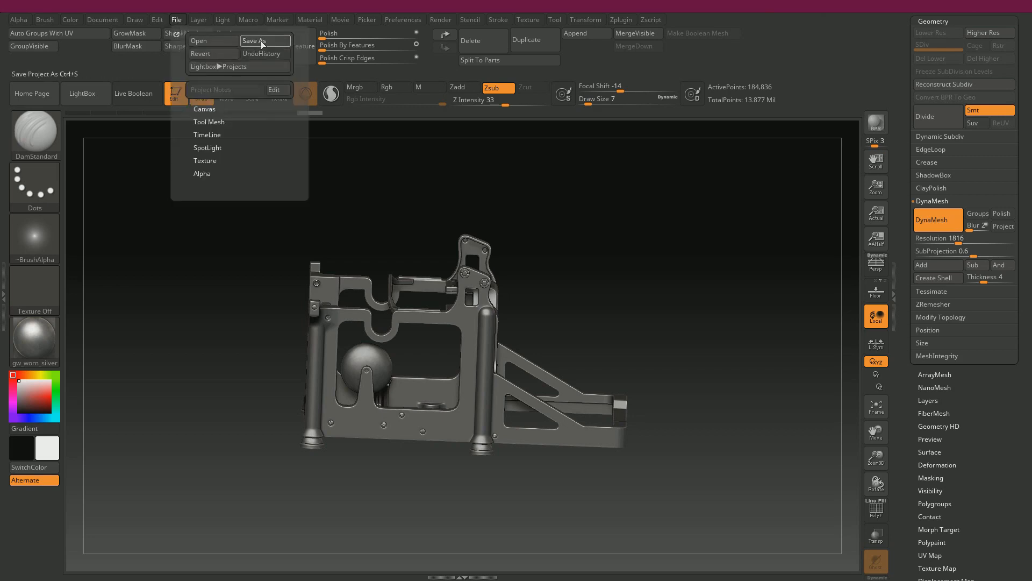
left_click(260, 41)
left_click(384, 232)
left_click(662, 472)
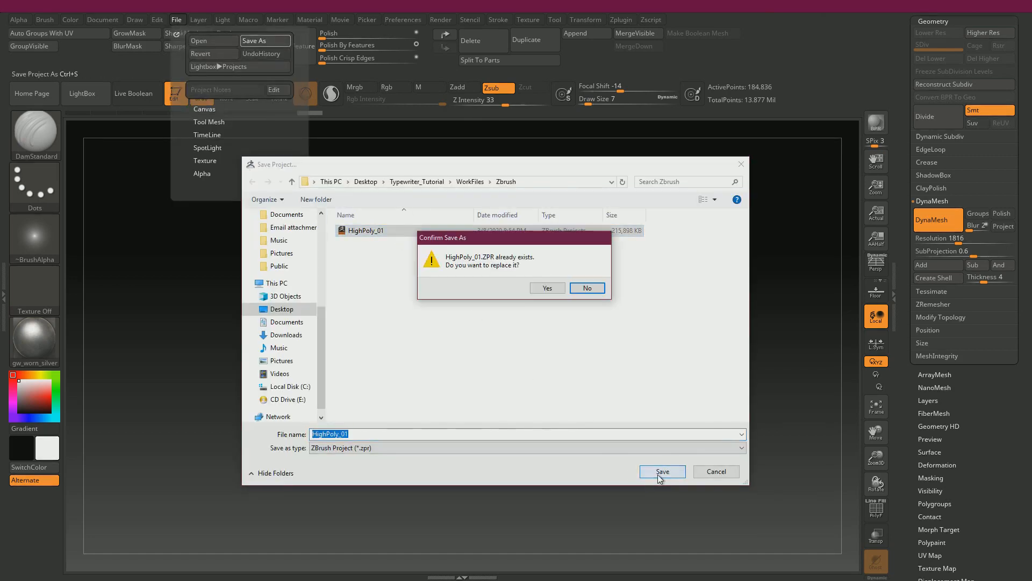
left_click(548, 288)
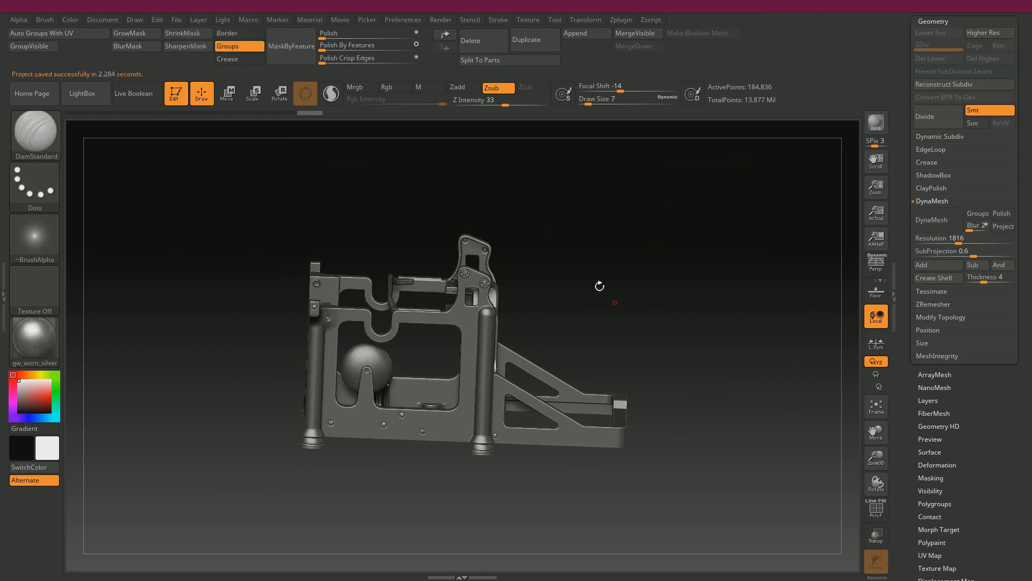
- Close ZBrush without saving the project again, going back to Maya
left_click_drag(703, 266, 736, 264)
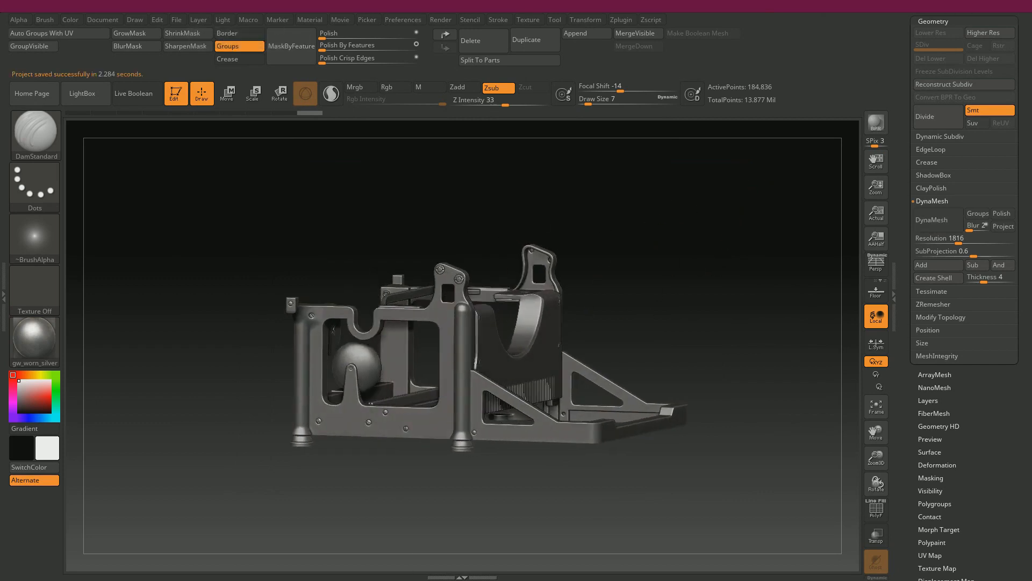
key("alt+F4")
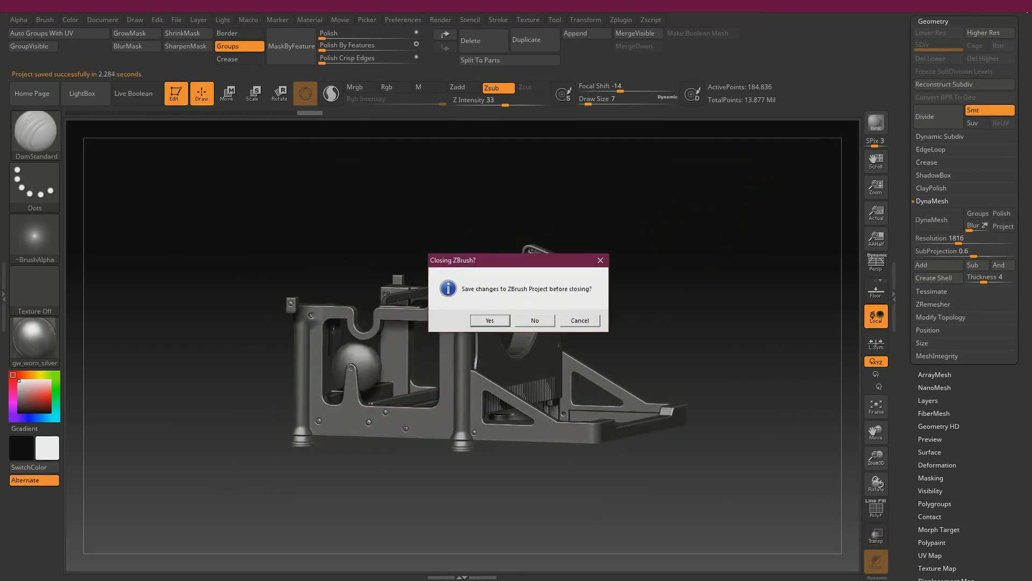
left_click(517, 321)
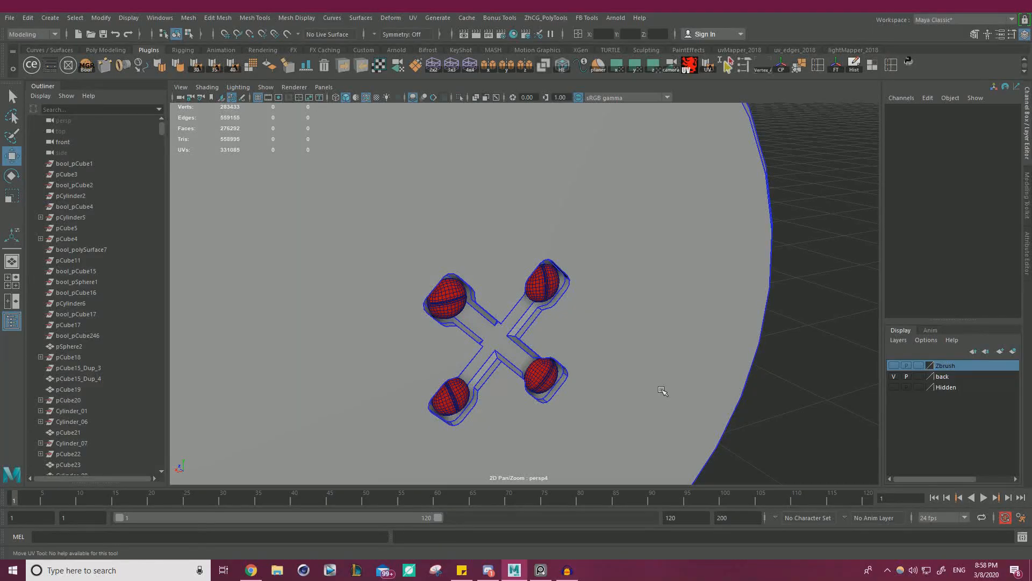
- Add the wheel disc and its four screws to the hidden Zbrush display layer
right_click_drag(693, 279, 590, 275, "alt")
left_click_drag(590, 274, 487, 273, "alt")
right_click_drag(486, 273, 455, 270, "alt")
key("f")
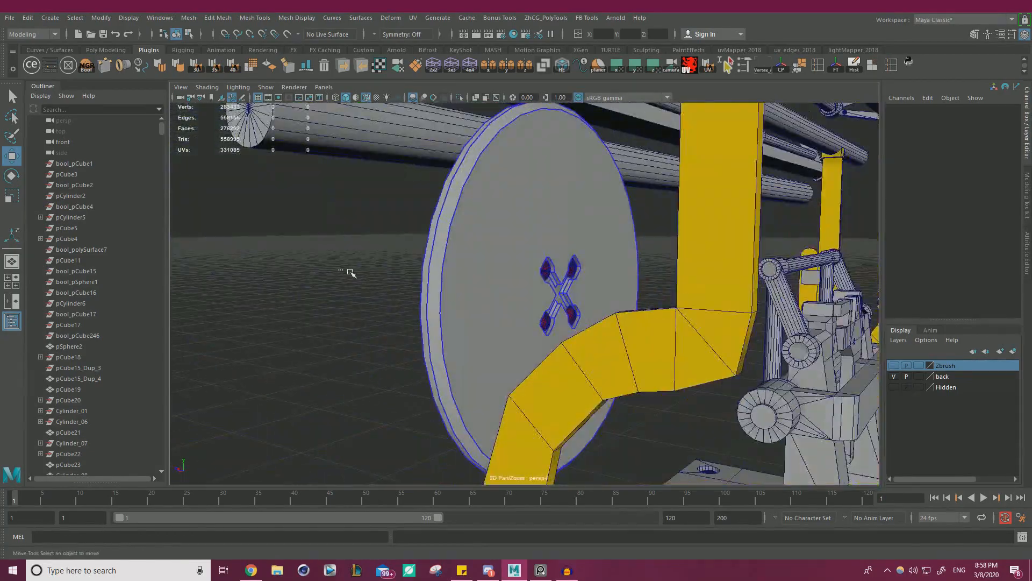
left_click(566, 284)
right_click(946, 365)
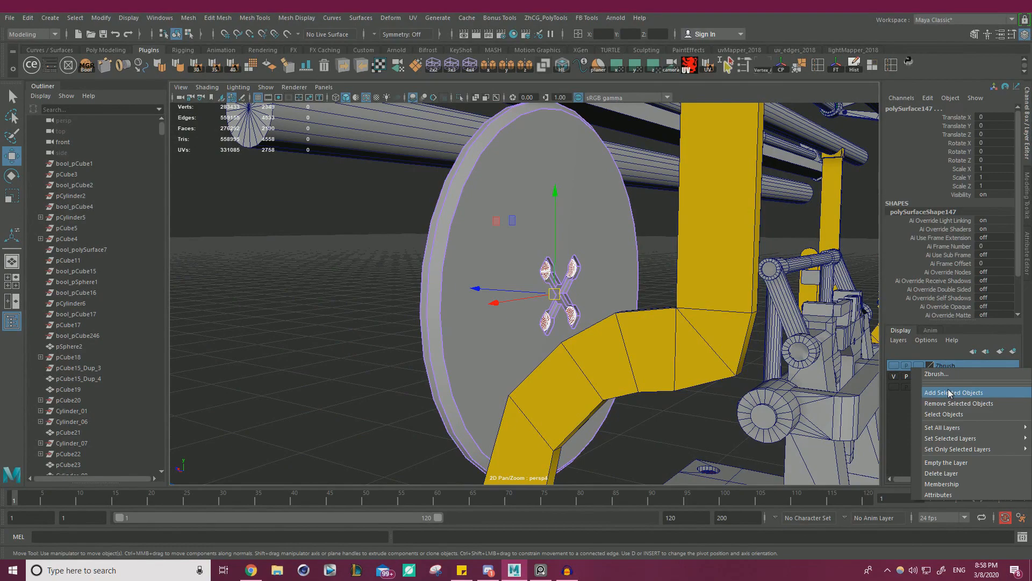
left_click(949, 392)
- Examine the typewriter parts still visible in the scene from the front and side, and clear the selection
right_click_drag(533, 290, 419, 296, "alt")
left_click_drag(608, 304, 592, 279, "alt")
right_click_drag(591, 280, 536, 273, "alt")
left_click_drag(536, 272, 584, 266, "alt")
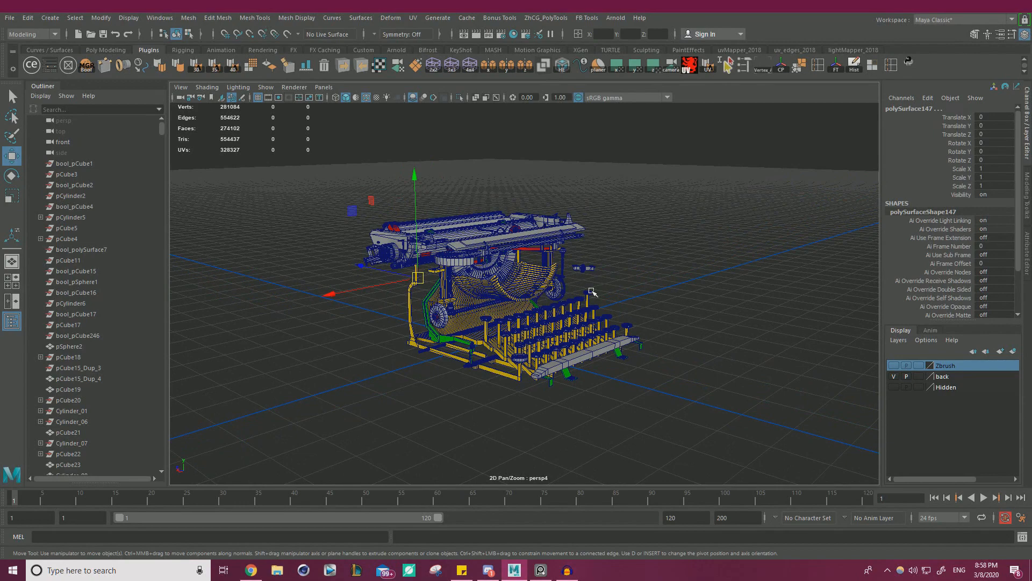
mouse_move(591, 291)
left_mouse_down("alt")
mouse_move(548, 282)
mouse_move(598, 298)
left_mouse_up("alt")
right_click_drag(598, 298, 629, 296, "alt")
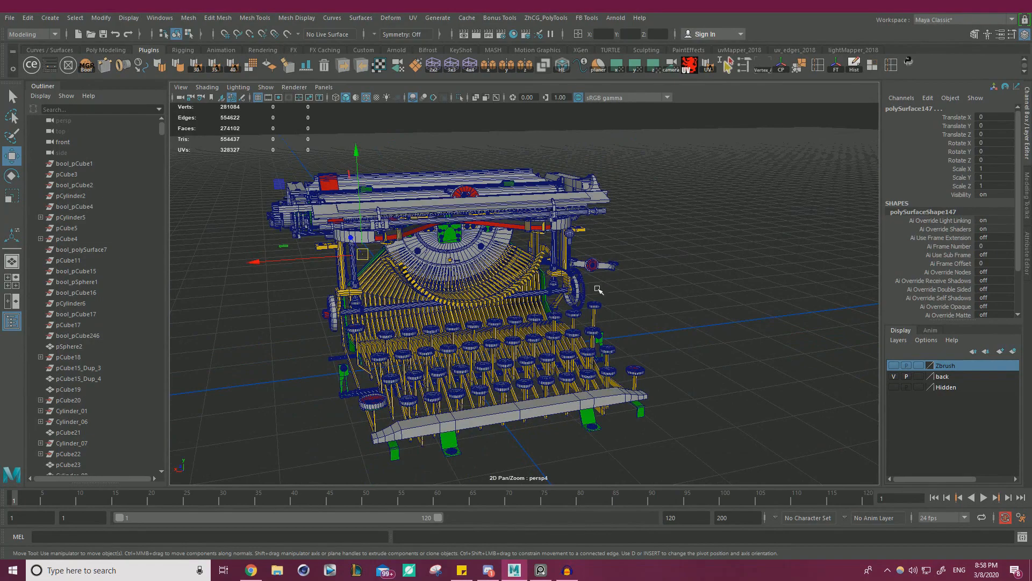
left_click_drag(680, 302, 588, 289, "alt")
mouse_move(655, 278)
right_mouse_down("alt")
mouse_move(634, 280)
mouse_move(666, 283)
mouse_move(671, 270)
right_mouse_up("alt")
left_click(711, 279)
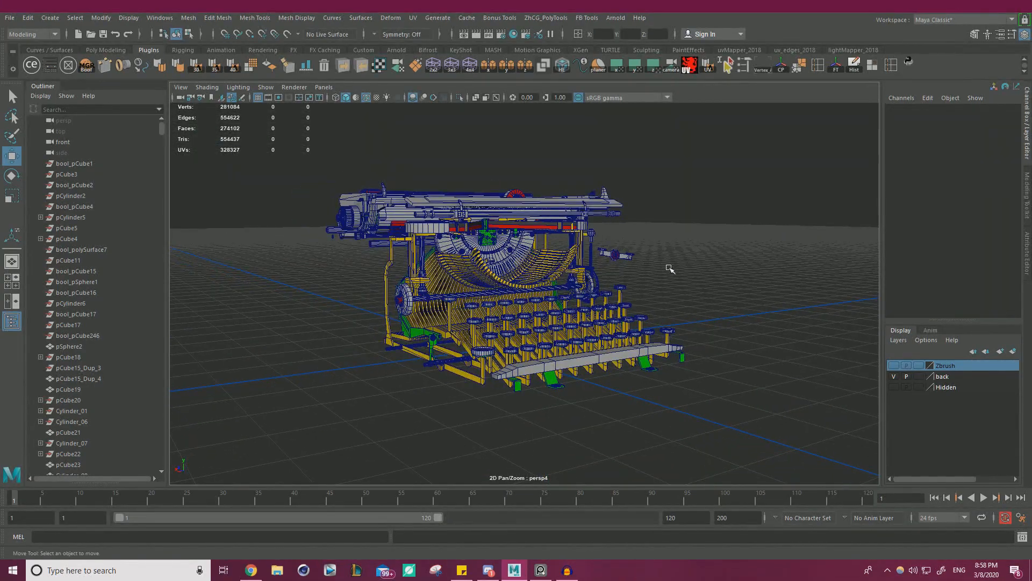
left_click_drag(666, 270, 727, 270, "alt")
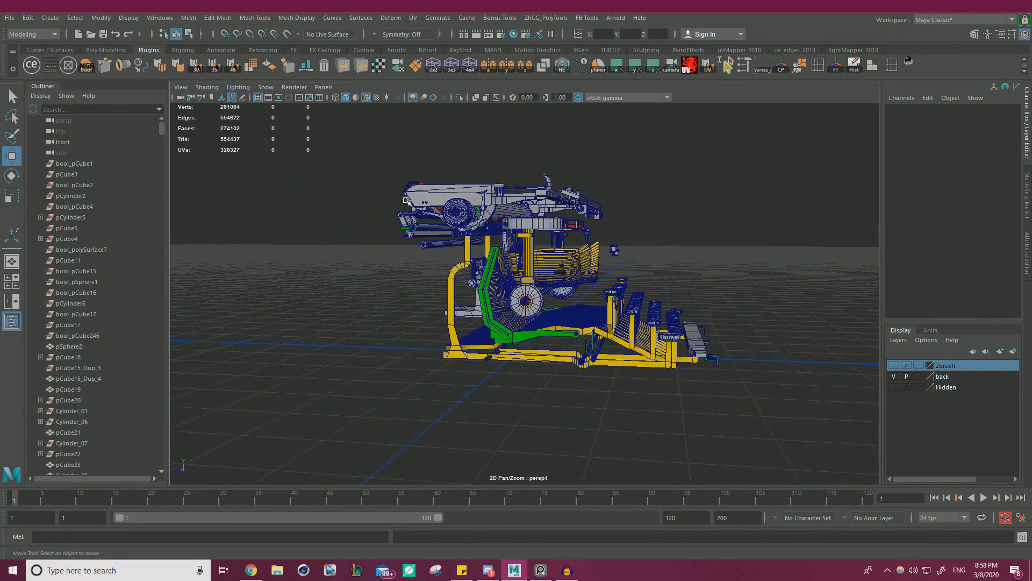
left_click_drag(398, 254, 382, 261, "alt")
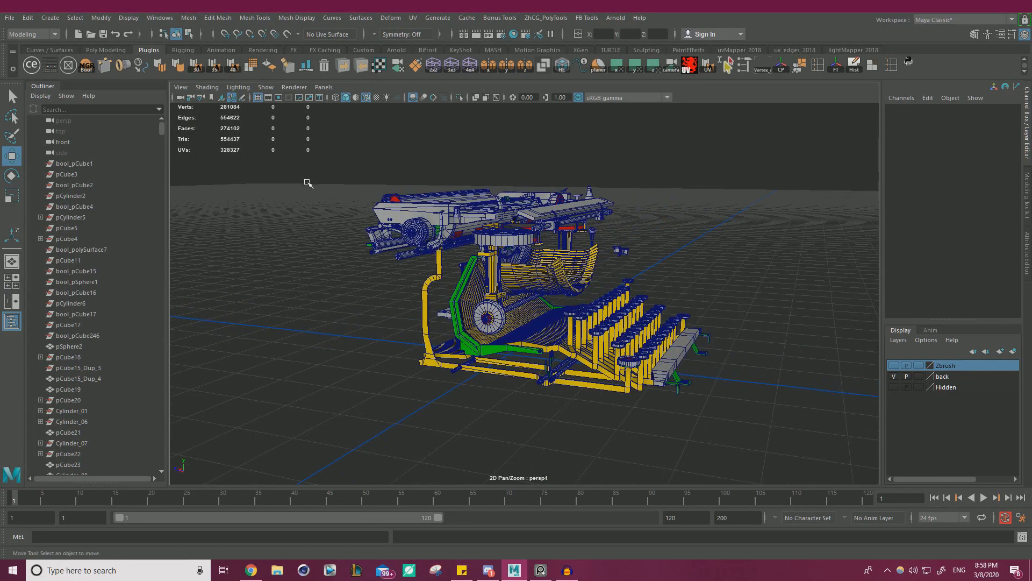